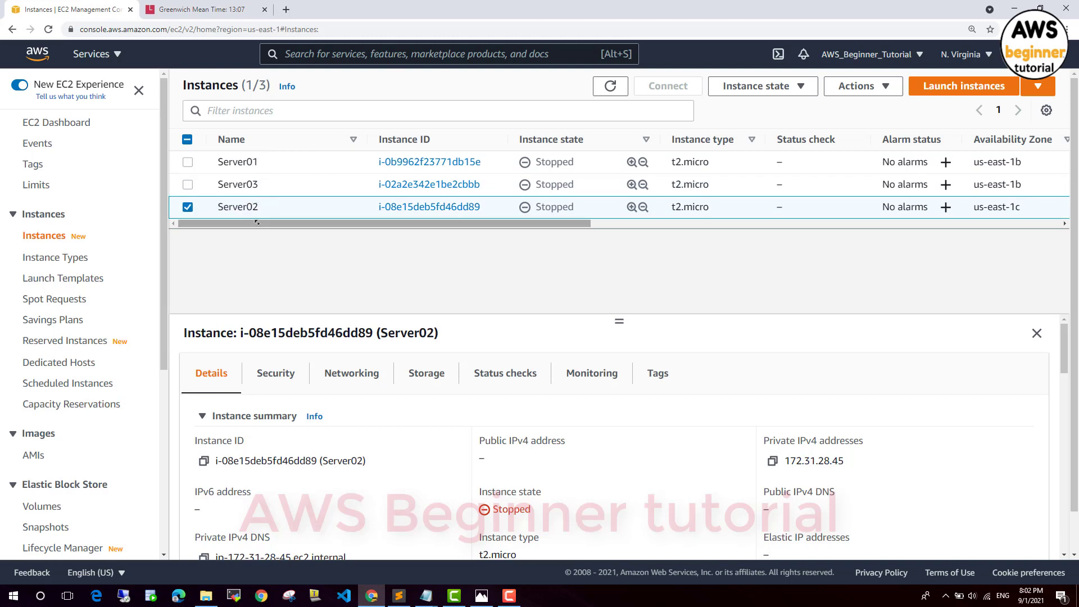
Sort the EC2 instances list by name in ascending order.
click(327, 145)
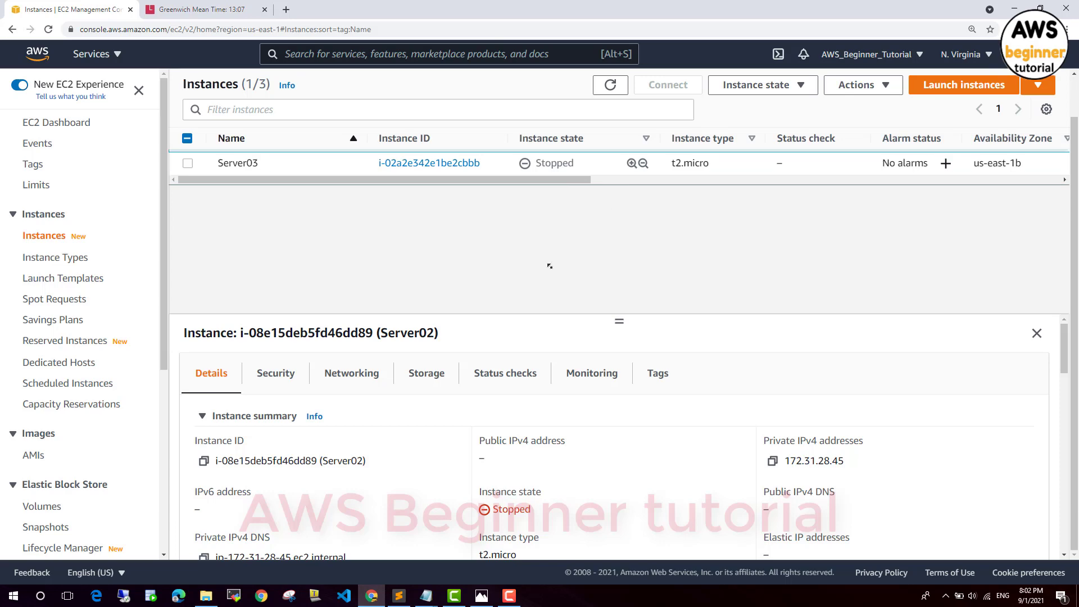
Switch to the Notepad outline auto-start-stop-multiple-ec2.txt and review item 2.1, IAM Role (lambda), with its CloudWatchLogsFullAccess policy.
mouse_move(426, 595)
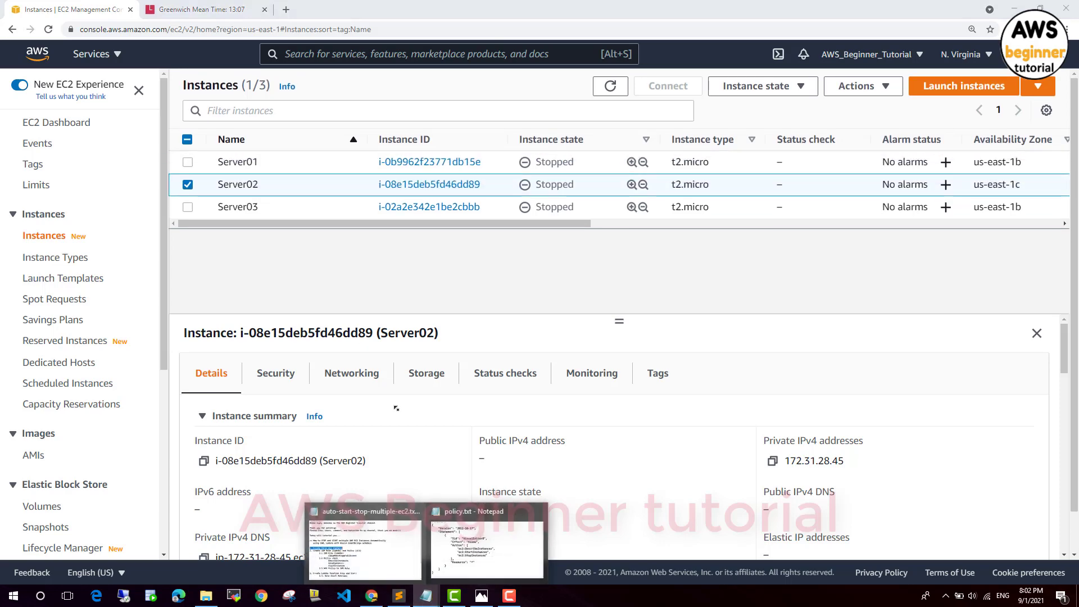
click(439, 539)
click(332, 281)
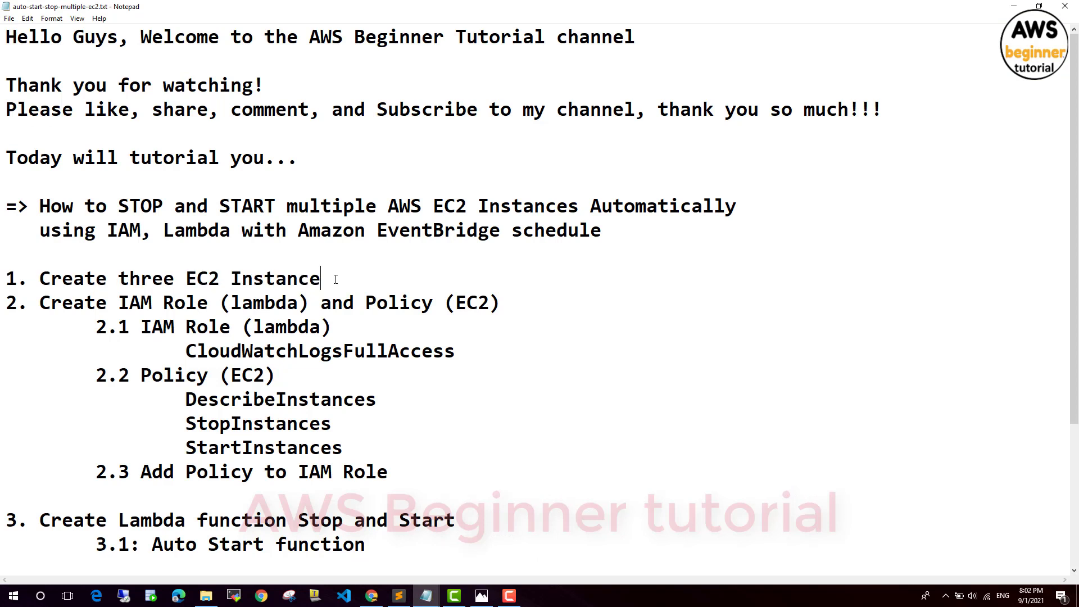
drag(8, 297, 500, 303)
drag(96, 327, 359, 318)
click(186, 350)
drag(186, 351, 456, 351)
click(252, 351)
double_click(219, 346)
click(355, 349)
Switch back to the AWS console in Chrome, find the IAM service and open its list of roles.
click(372, 595)
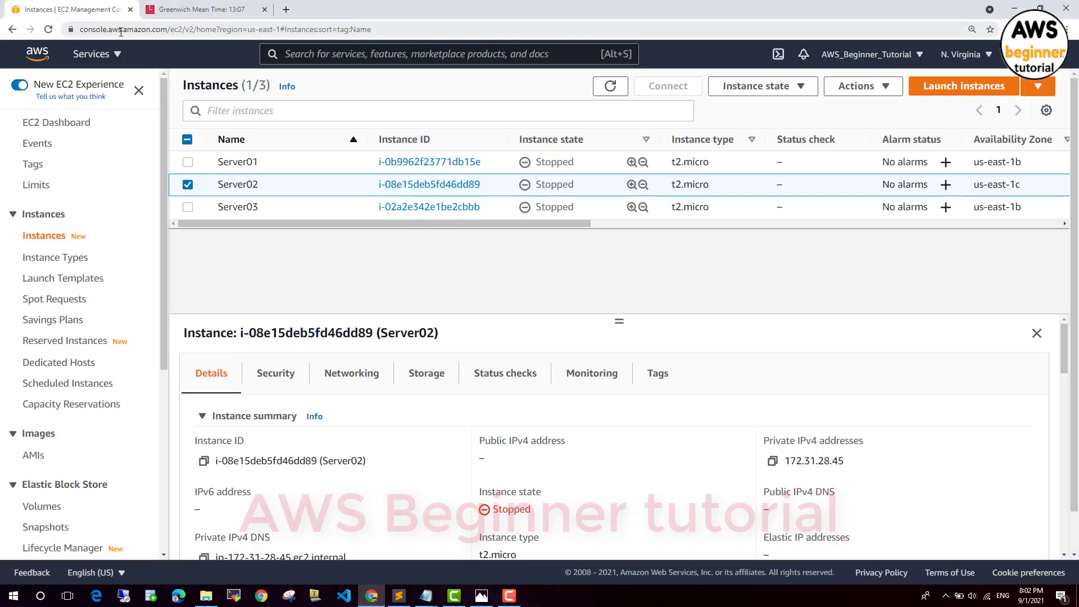
click(301, 54)
text(IAM)
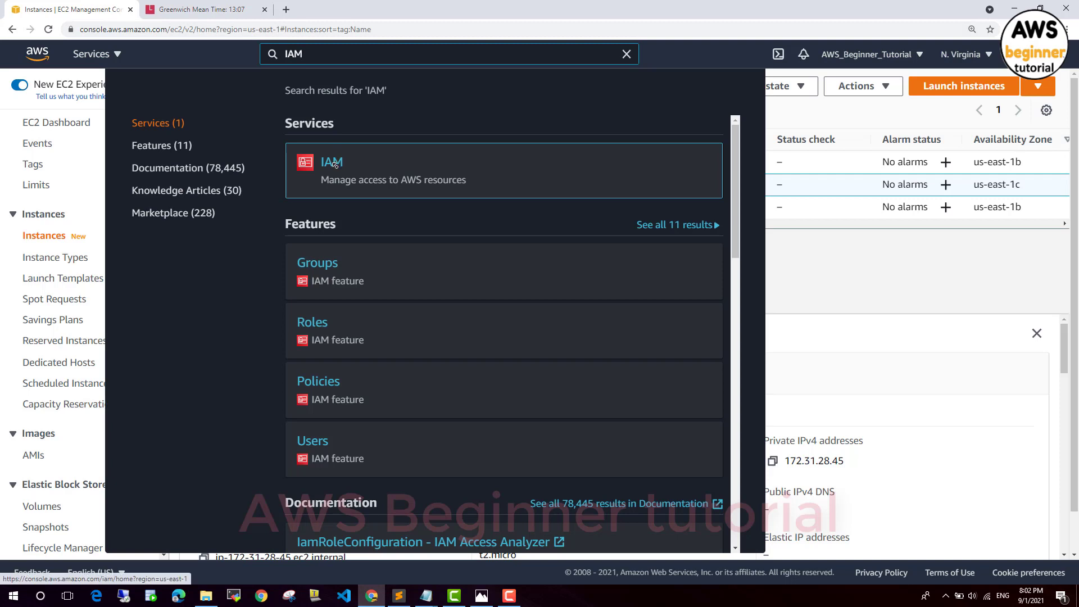
click(334, 164)
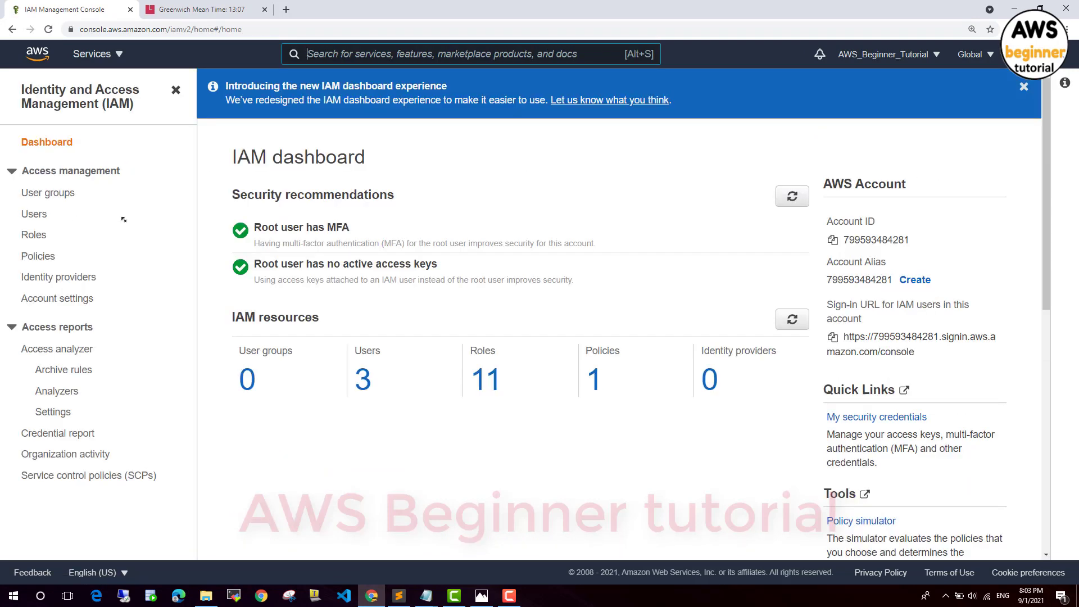
click(44, 233)
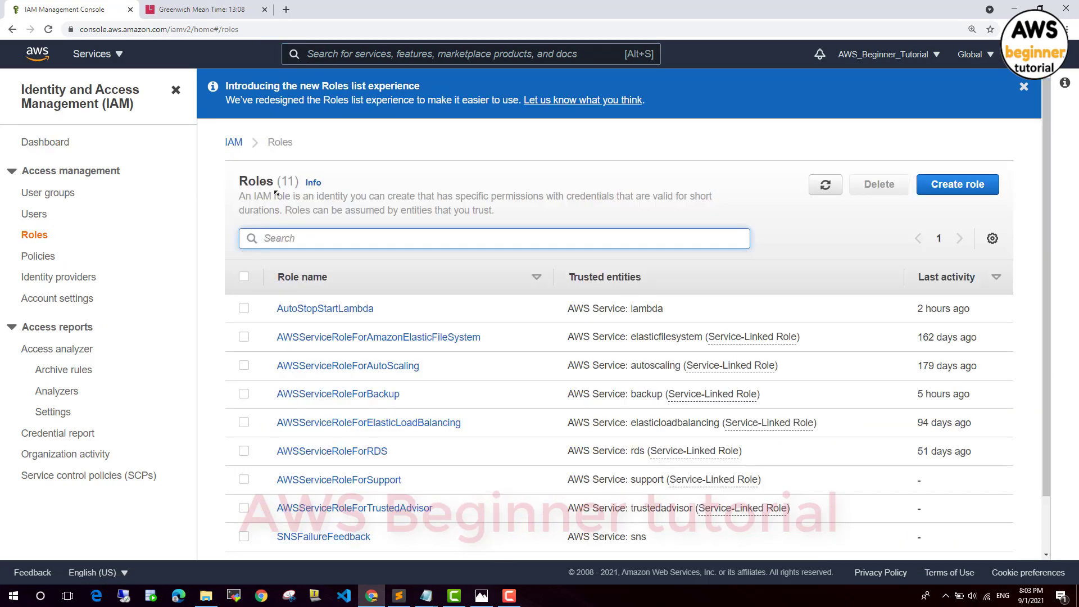
Start creating a role for an AWS service with the Lambda use case and continue to the permissions stage.
click(961, 185)
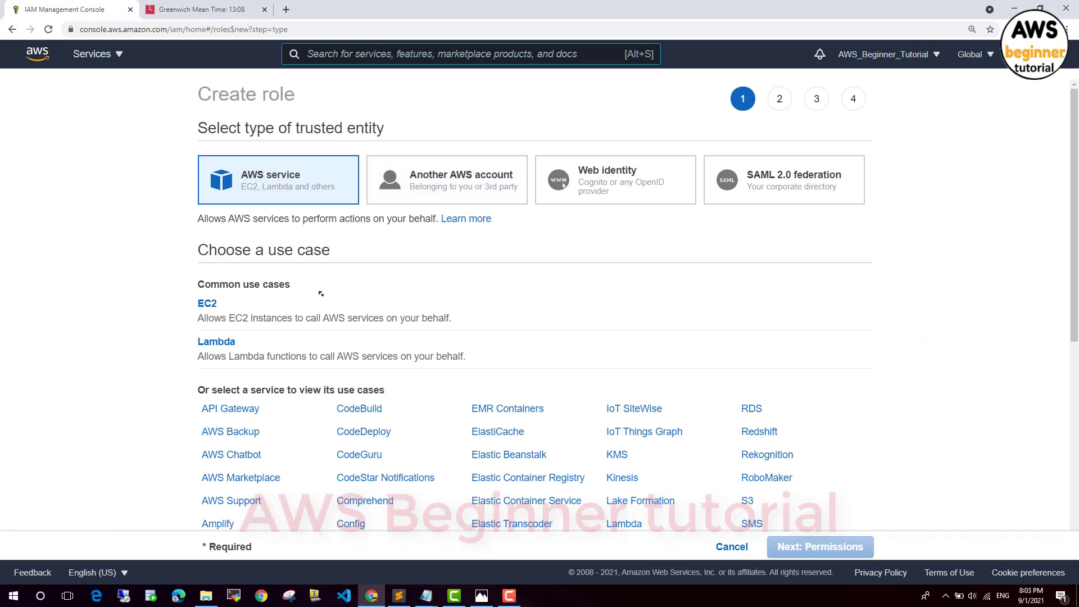
click(274, 348)
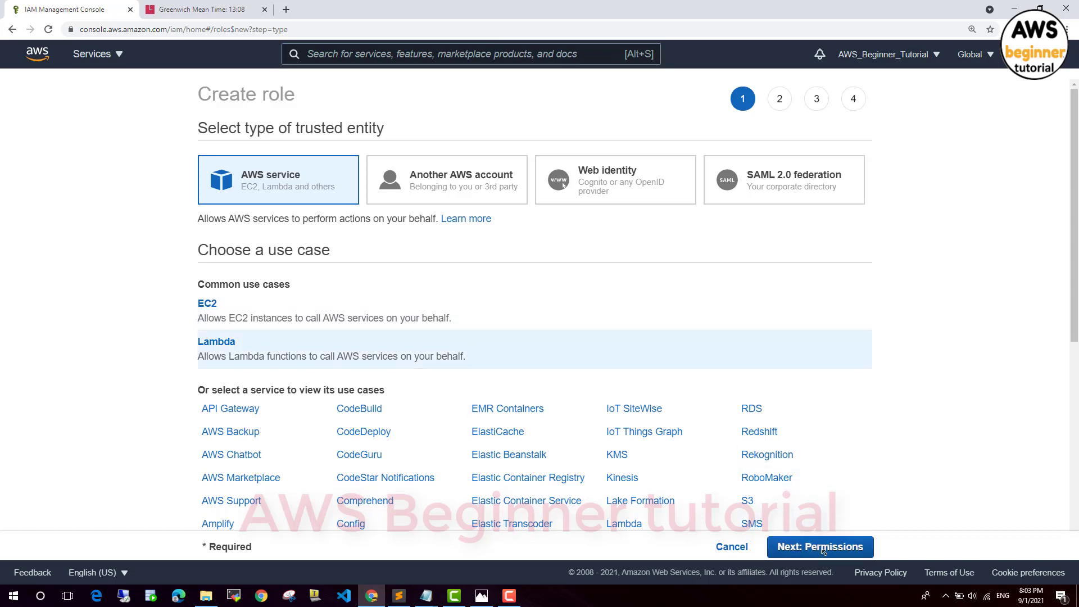
drag(209, 346, 489, 361)
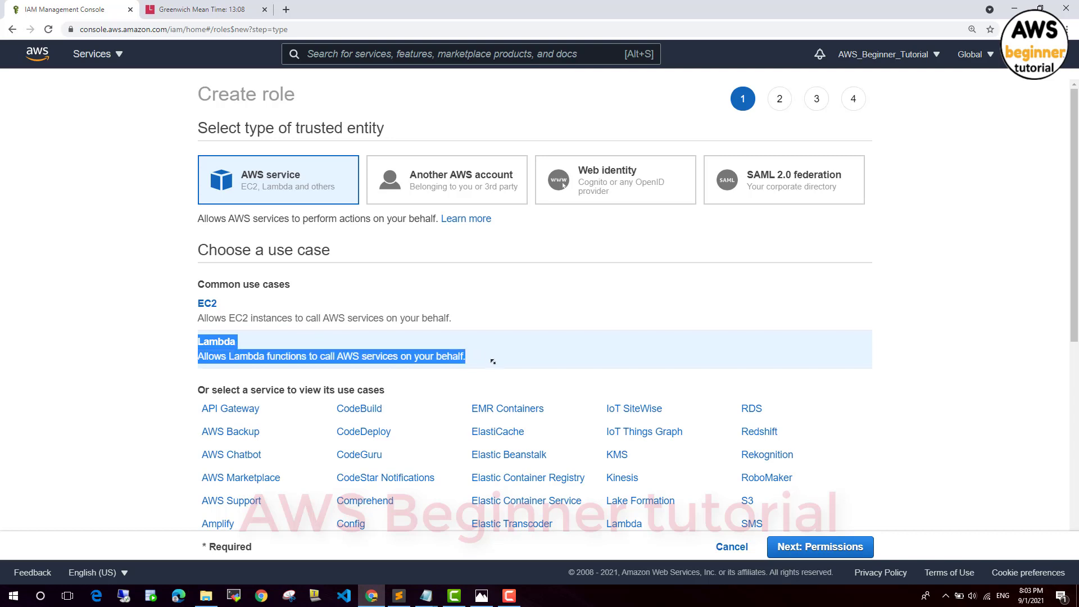
click(812, 548)
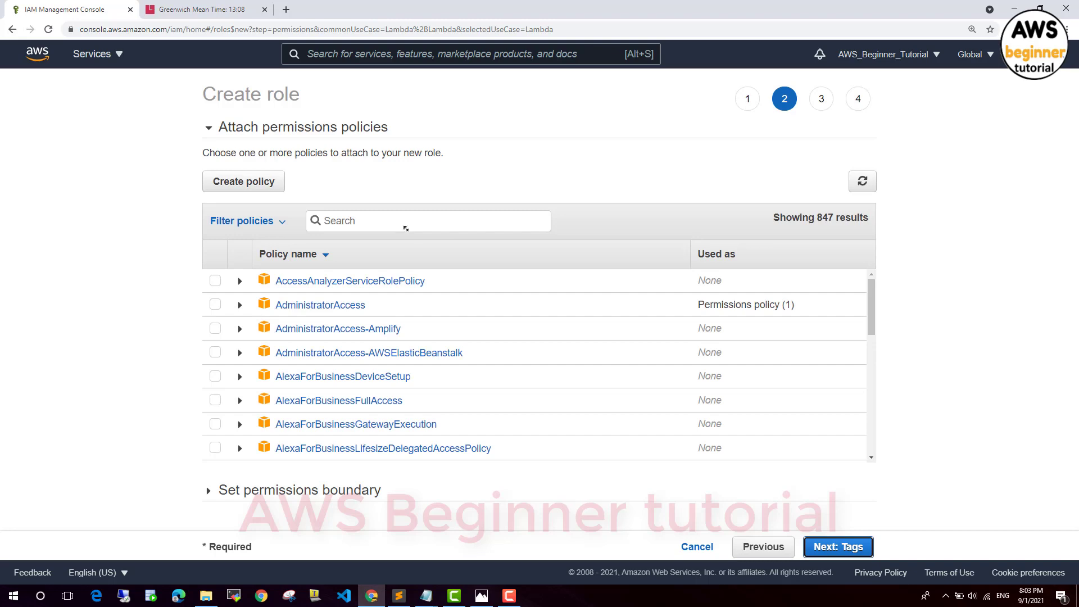
Copy the policy name CloudWatchLogsFullAccess from the Notepad outline, attach that policy to the new role and continue to tags.
click(426, 596)
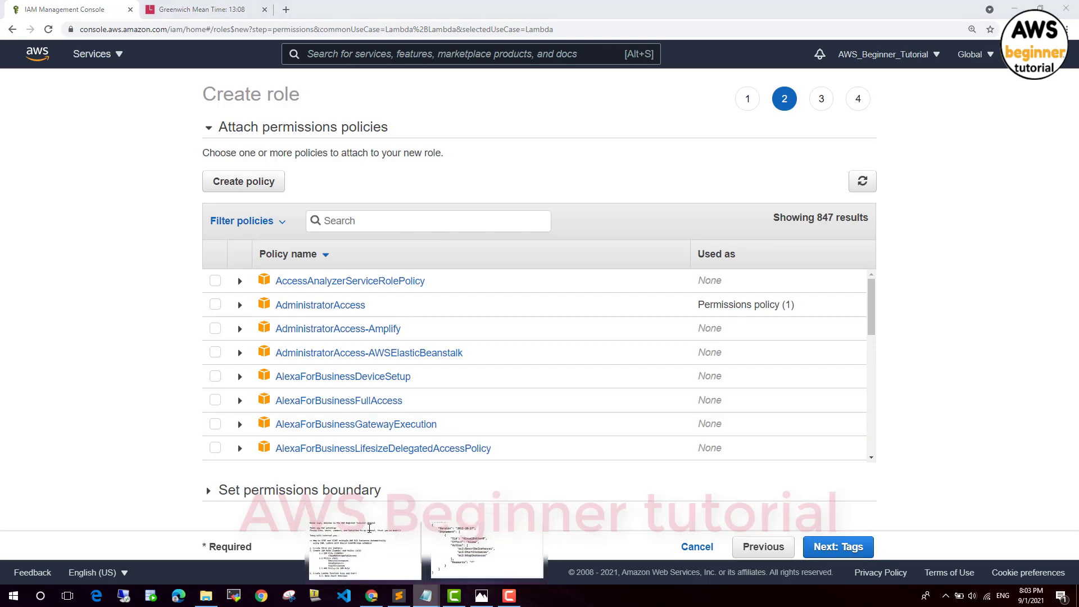
click(380, 545)
drag(193, 353, 456, 352)
key(ctrl+c)
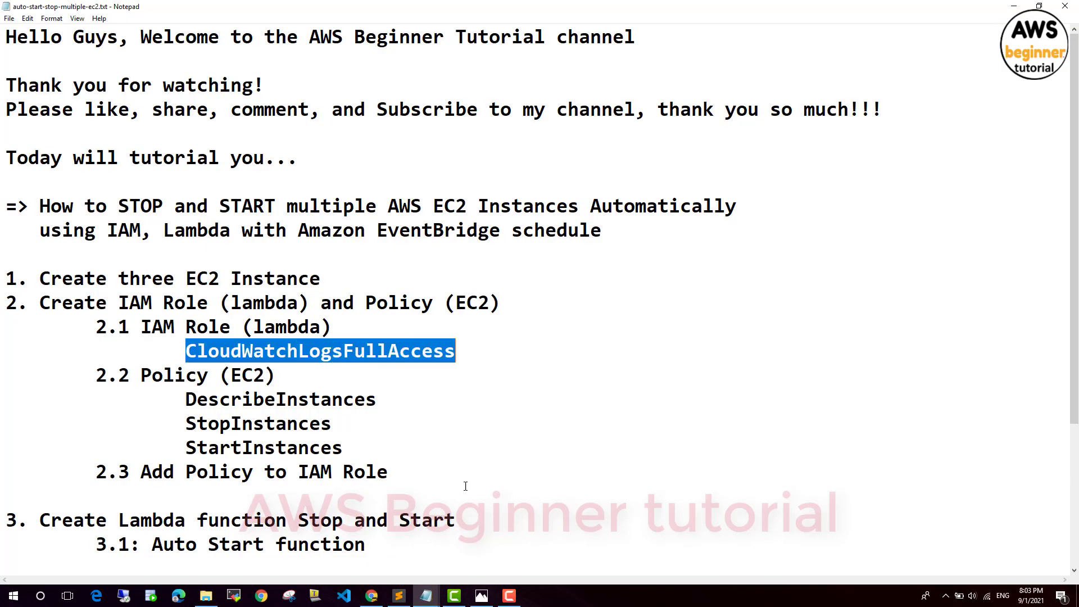
click(371, 596)
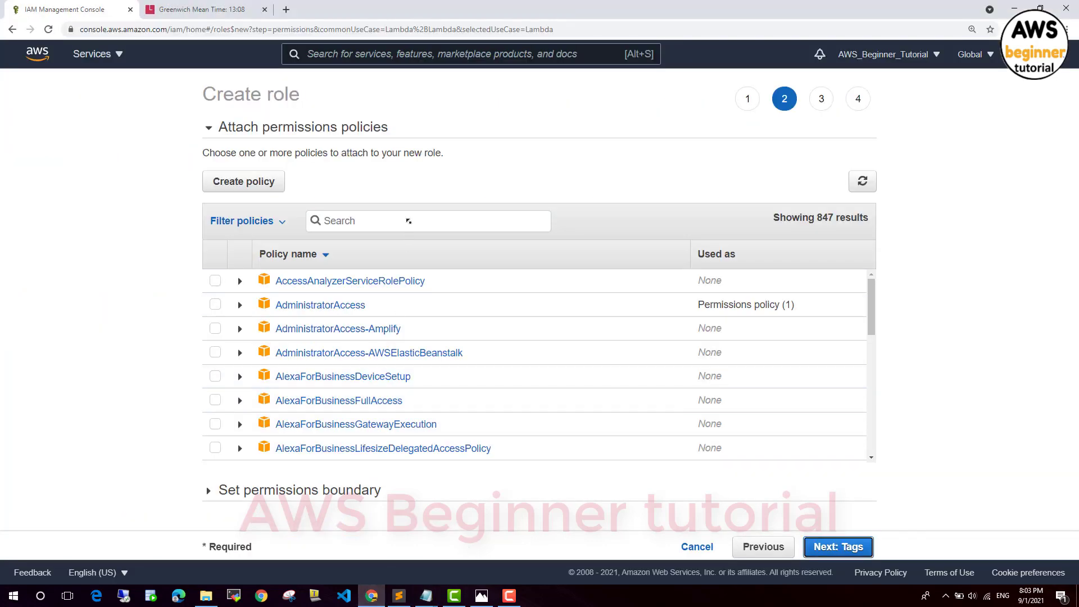
key(ctrl+v)
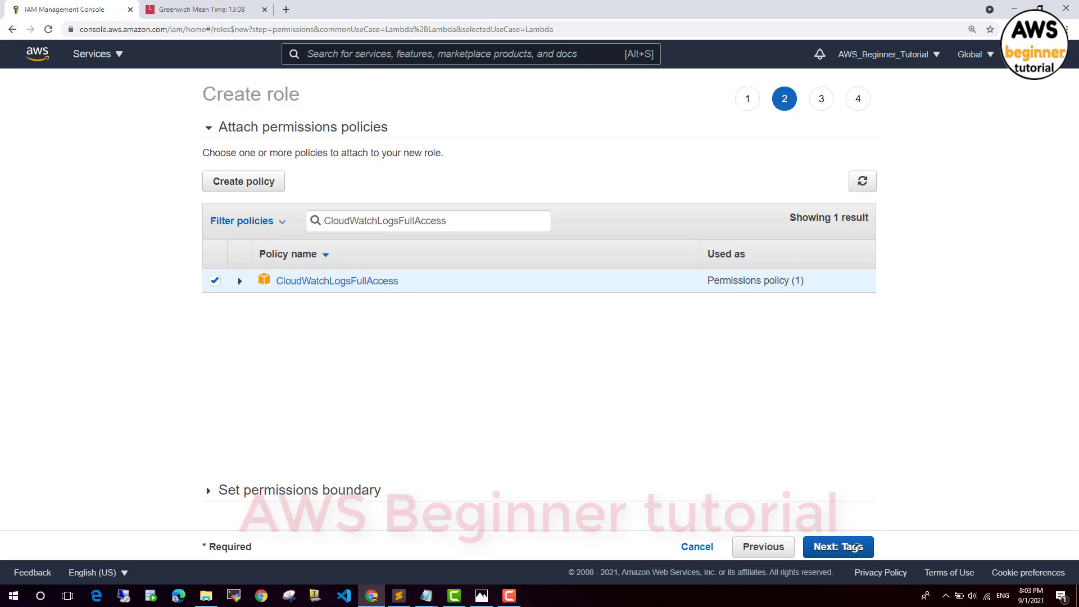
click(843, 548)
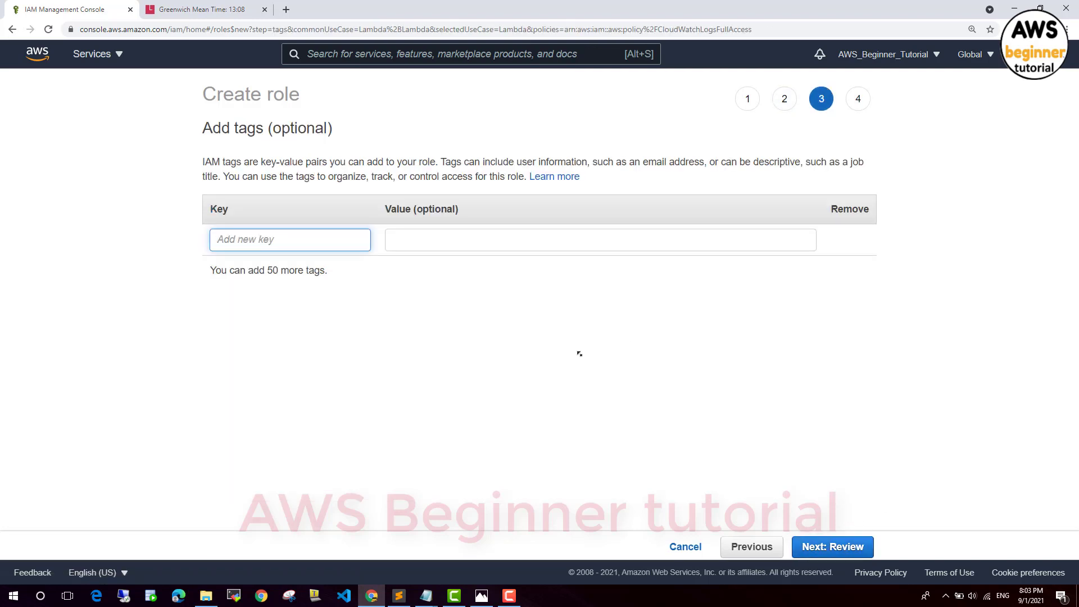
Leave the tags empty, name the role RoleAutoStopandStartEC2Lambda and create it.
click(829, 548)
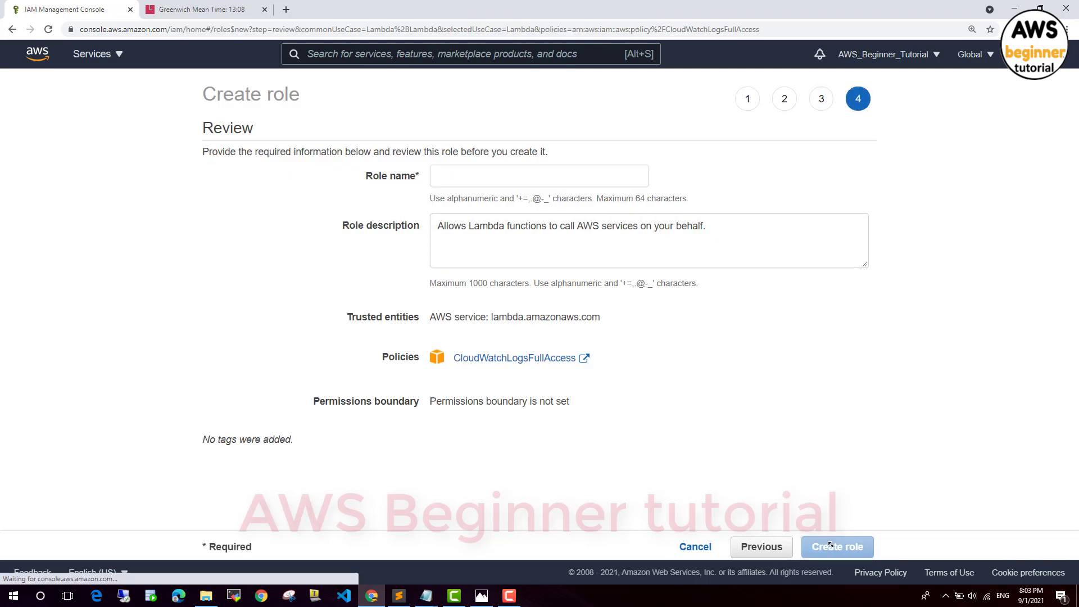
click(525, 180)
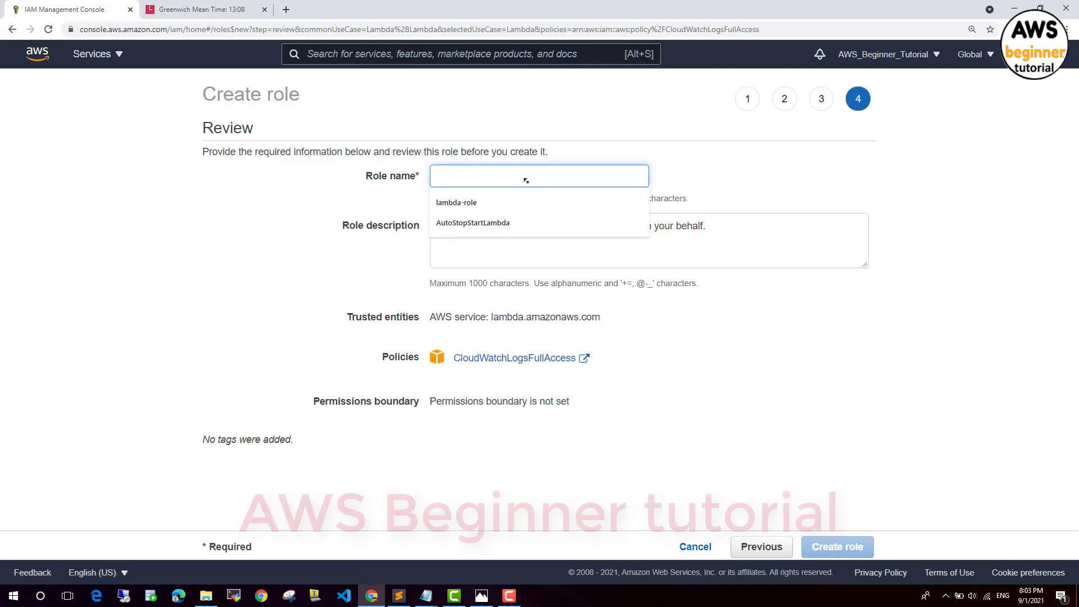
text(Role)
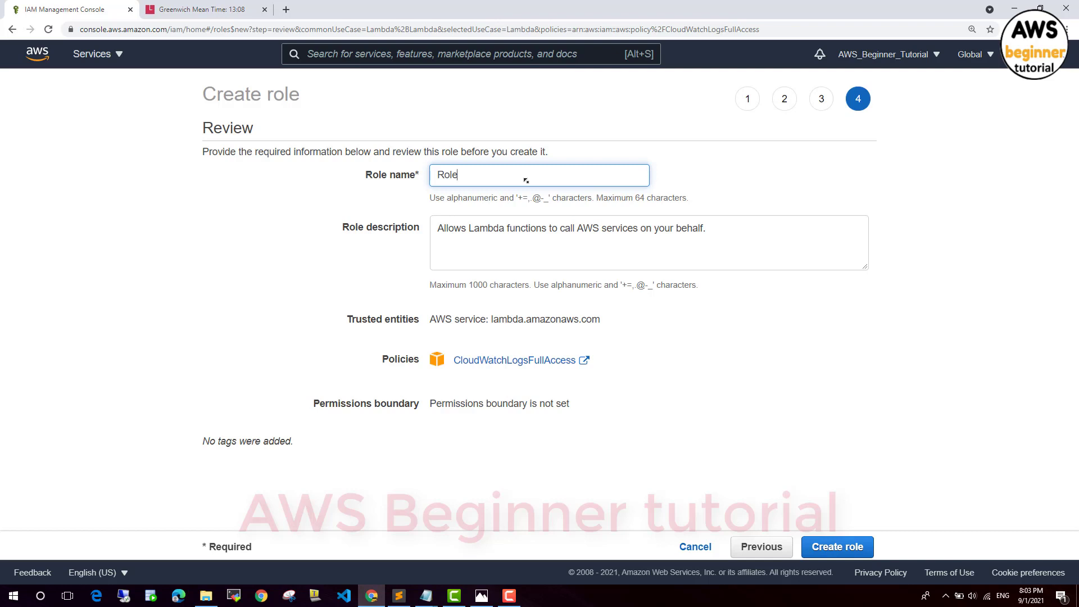
text(AutoStopandStartEC2Lambada)
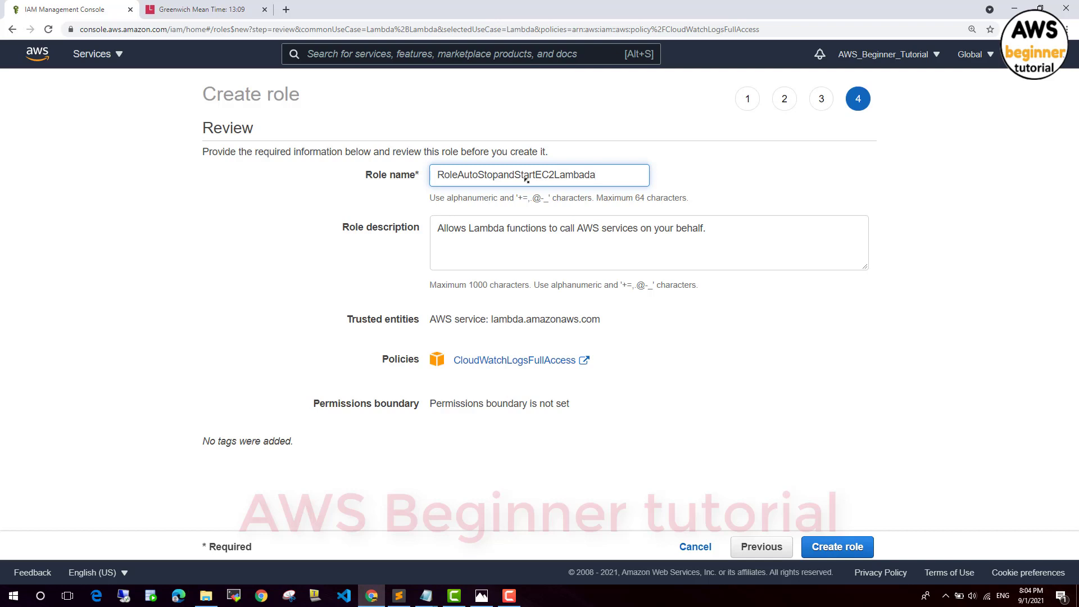
key(BackSpace)
click(837, 546)
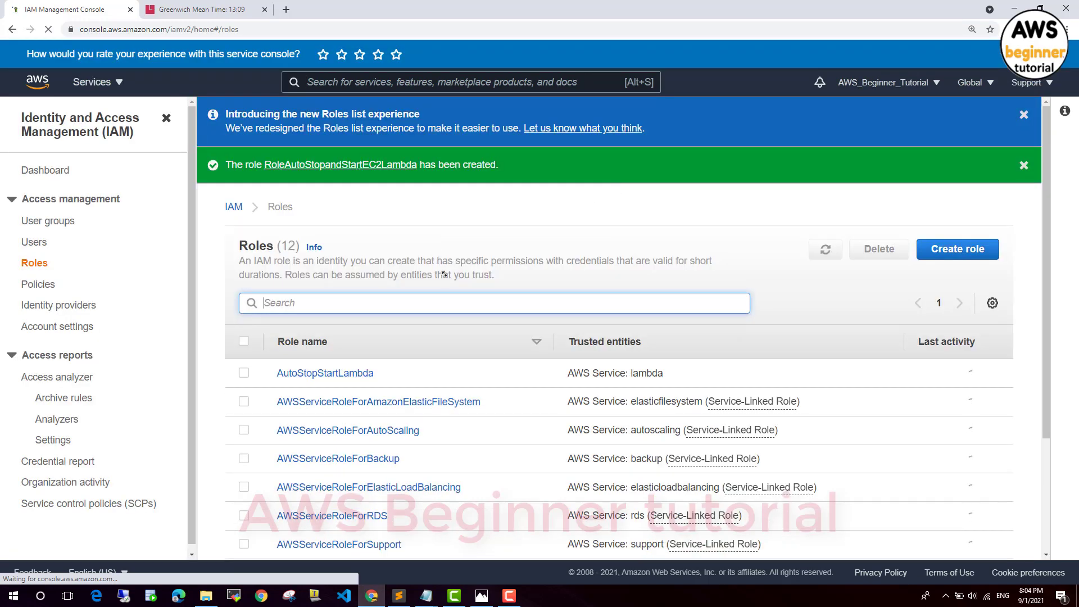
Check the new role in the roles list, and read item 2.2 Policy (EC2) in the Notepad outline.
scroll(444, 275, down, 3)
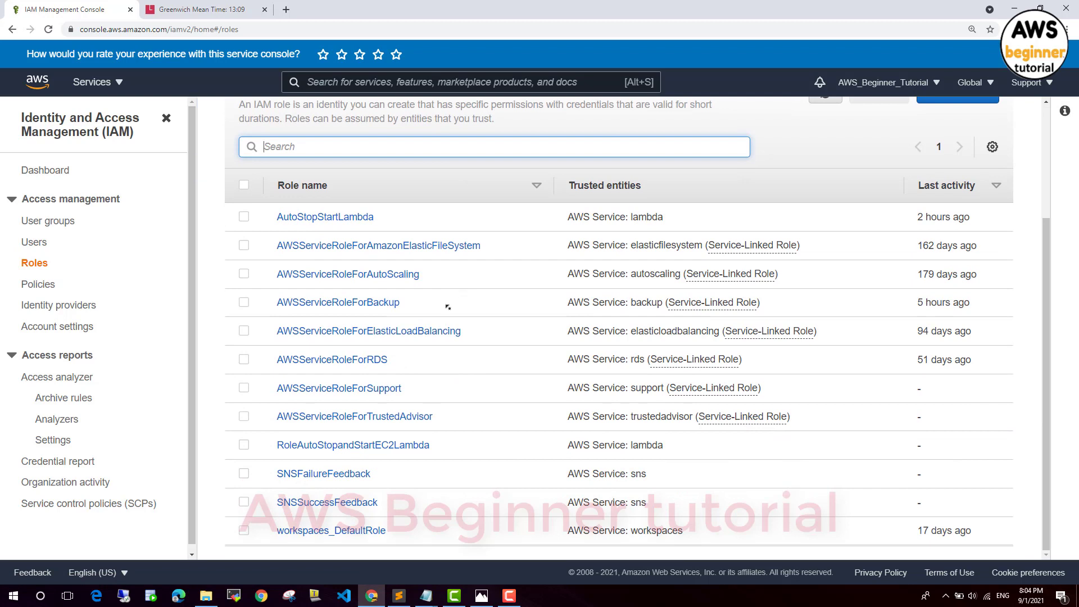
drag(269, 445, 447, 444)
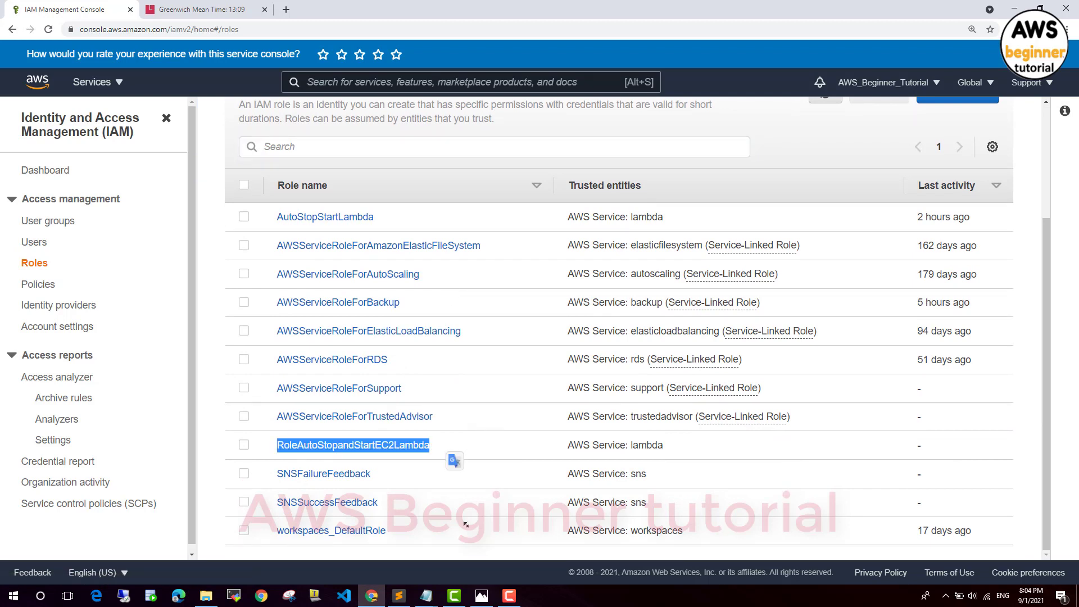
click(426, 595)
click(365, 539)
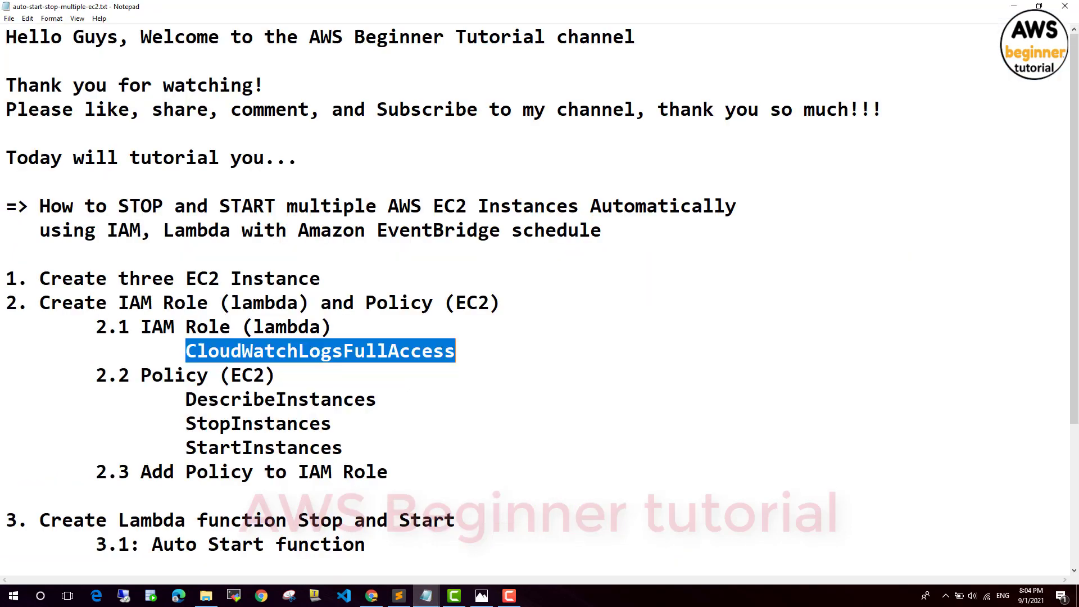
drag(96, 375, 276, 375)
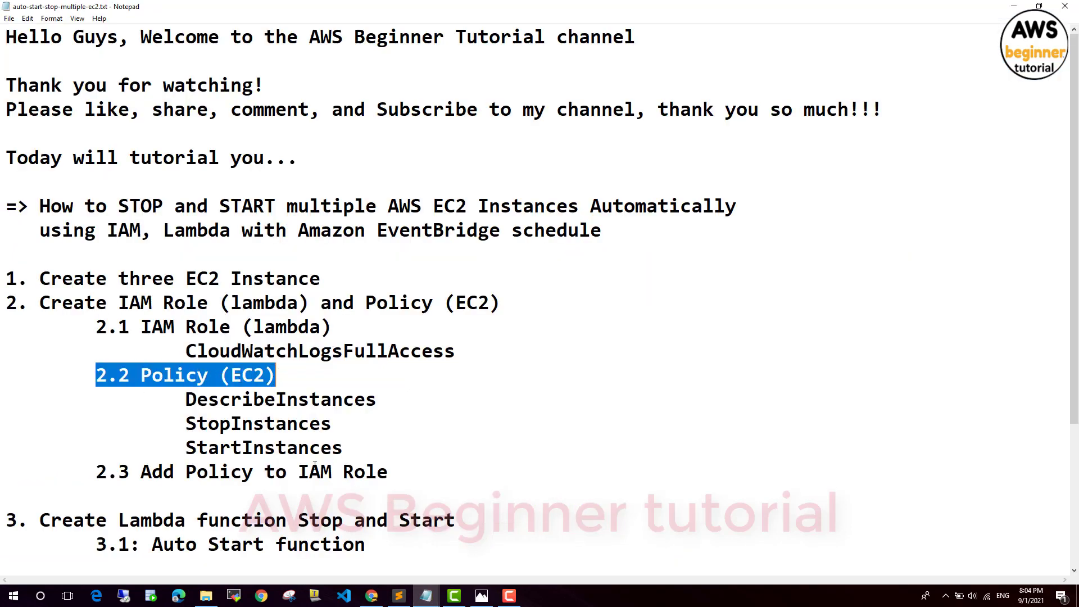
Switch back to the IAM console in Chrome and start creating a policy in the JSON editor.
click(371, 594)
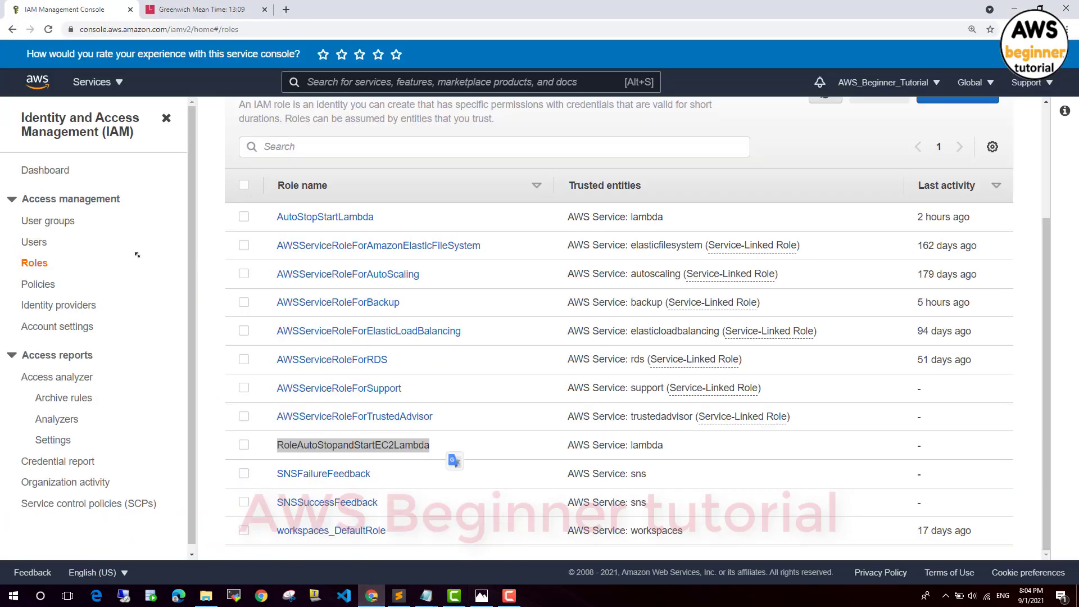
click(34, 289)
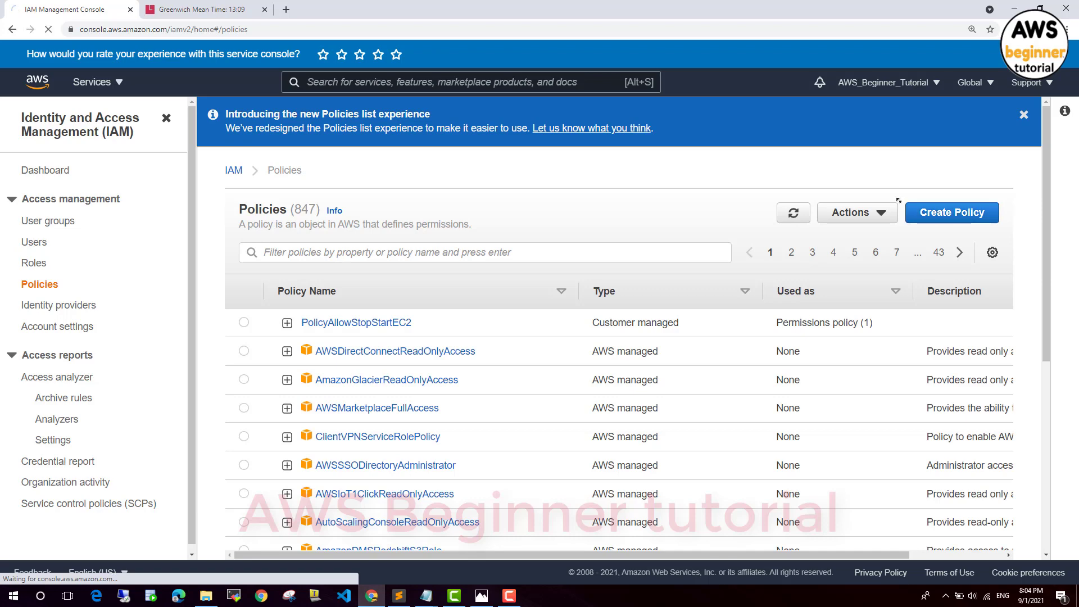
click(943, 212)
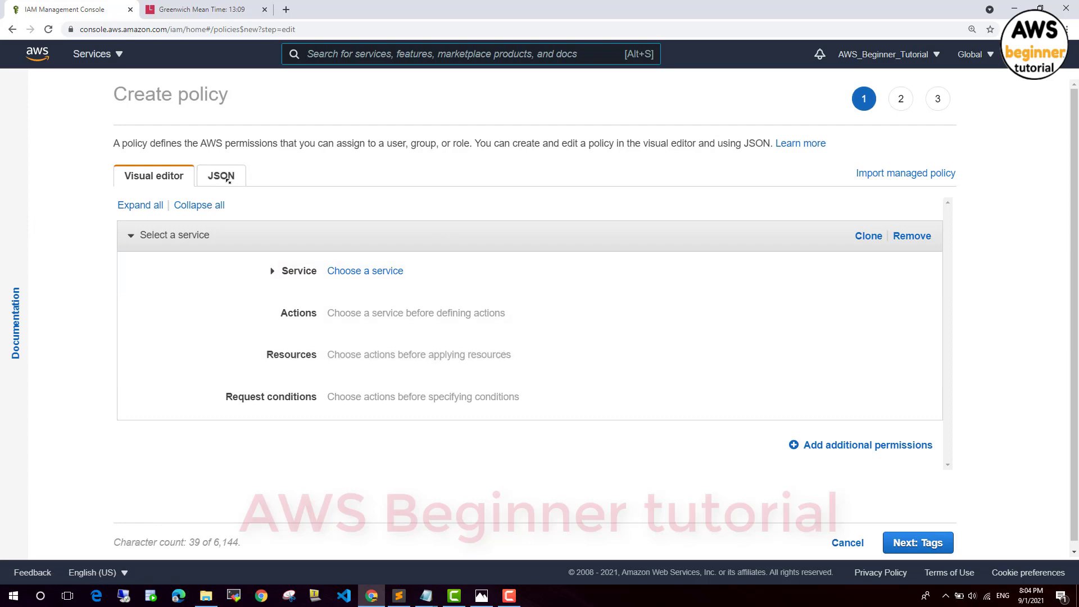
click(232, 179)
double_click(216, 175)
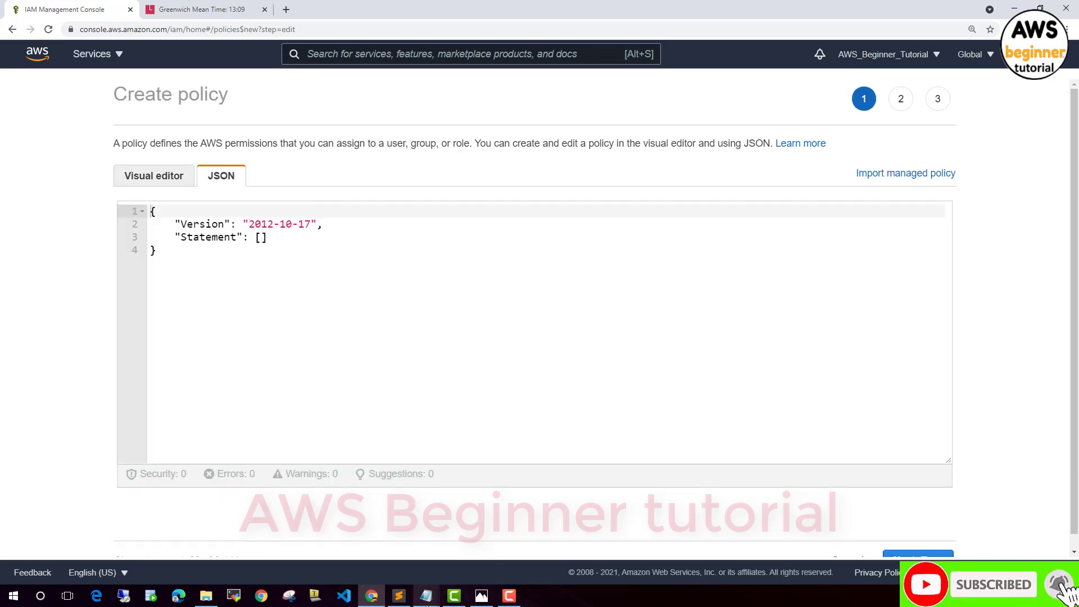
Replace the default policy JSON with the full contents of policy.txt, allowing ec2:DescribeInstances, ec2:StartInstances and ec2:StopInstances on all resources.
mouse_move(426, 602)
click(486, 539)
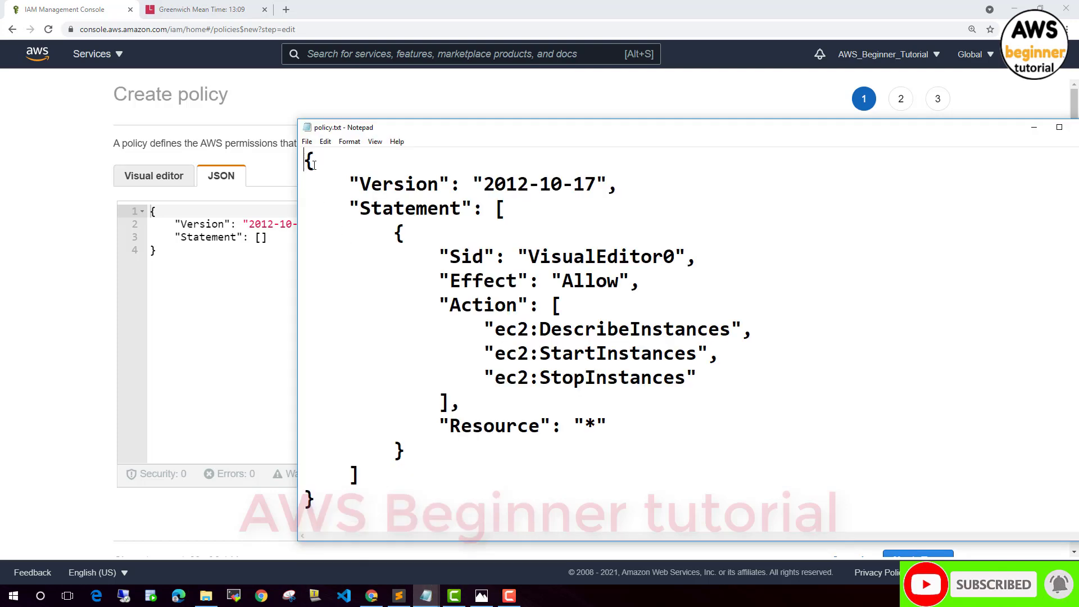
drag(308, 162, 401, 491)
key(ctrl+c)
click(133, 202)
key(ctrl+a)
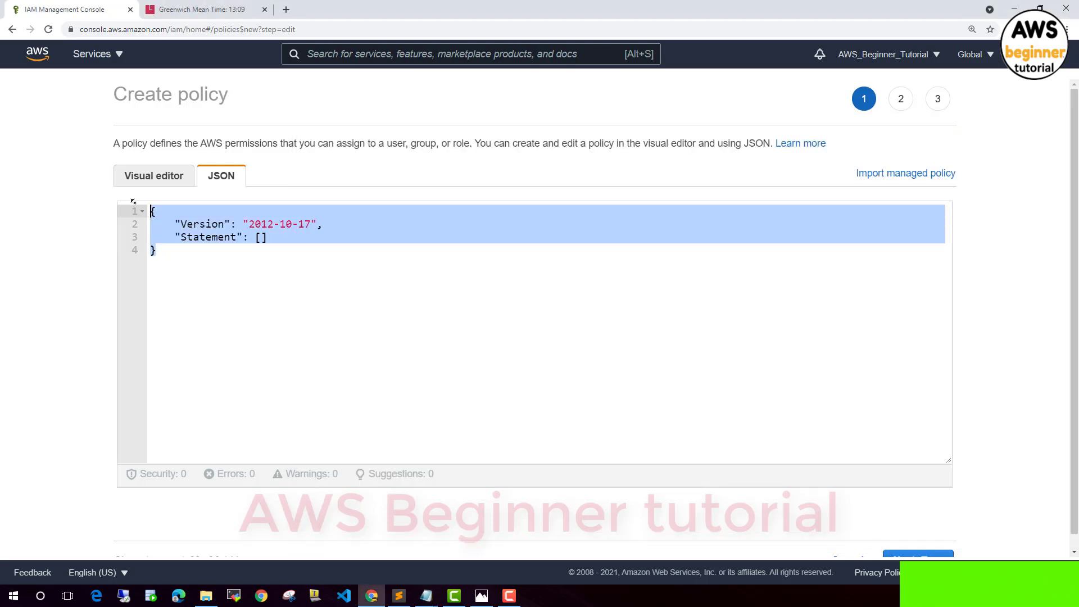
key(BackSpace)
key(ctrl+v)
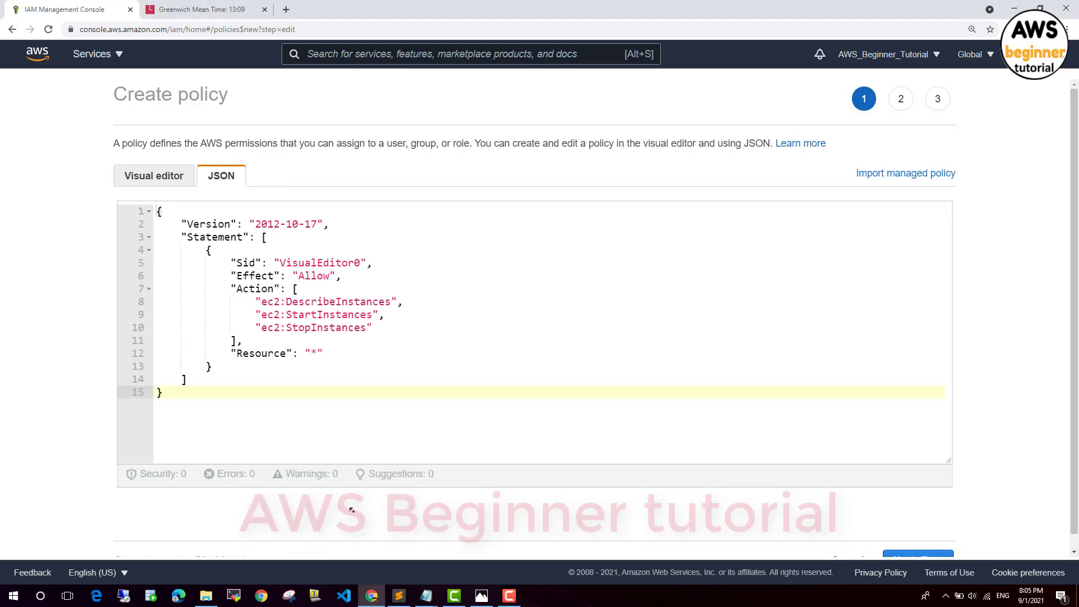
Review the DescribeInstances, StopInstances and StartInstances permissions in the Notepad outline, and return to the policy editor in Chrome.
click(414, 573)
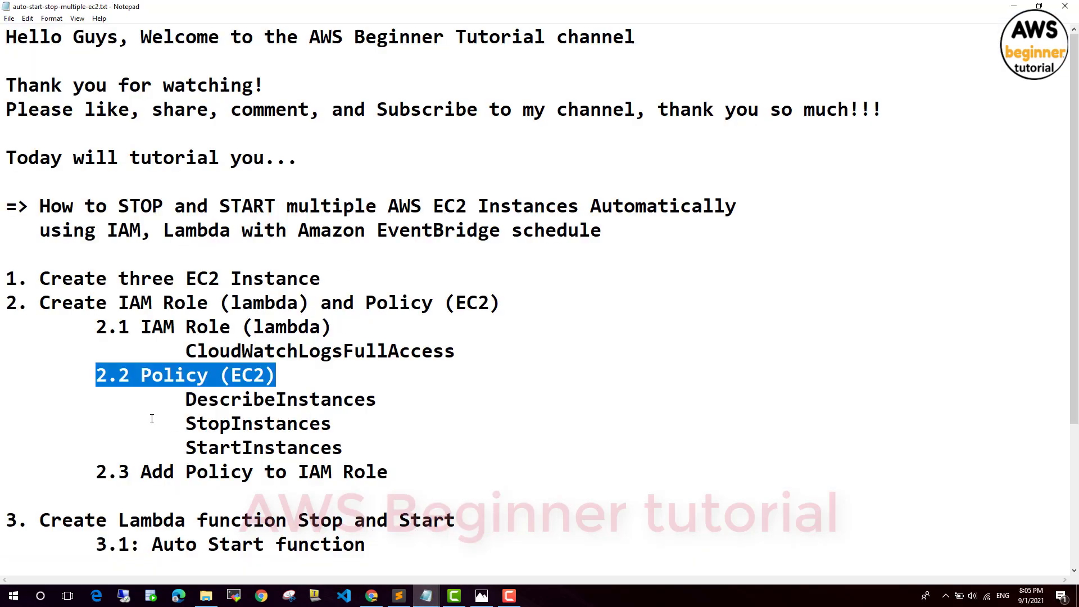
drag(178, 397, 342, 447)
click(298, 422)
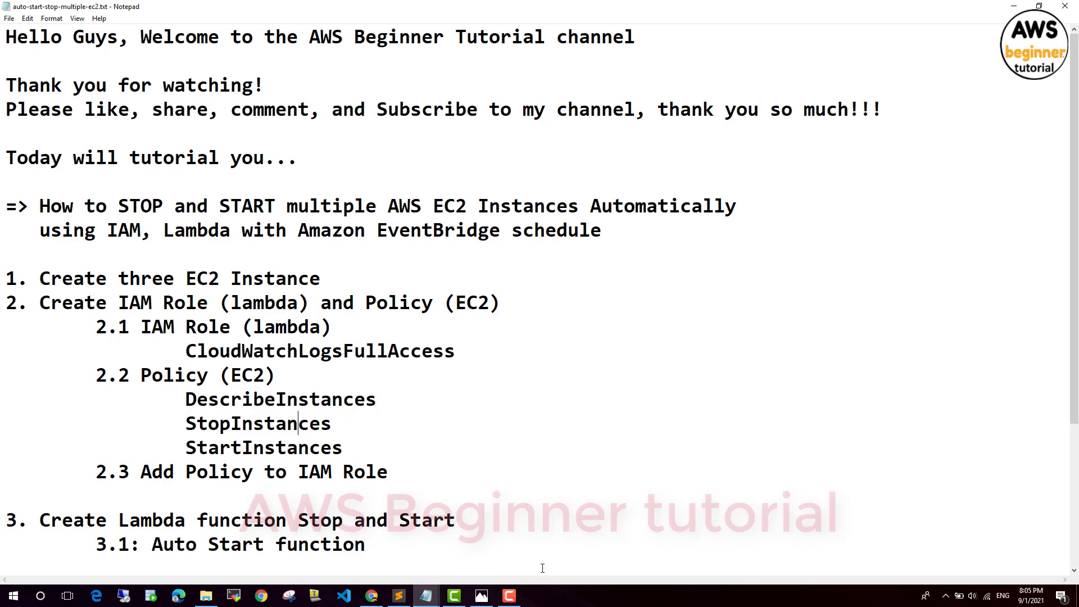
click(371, 595)
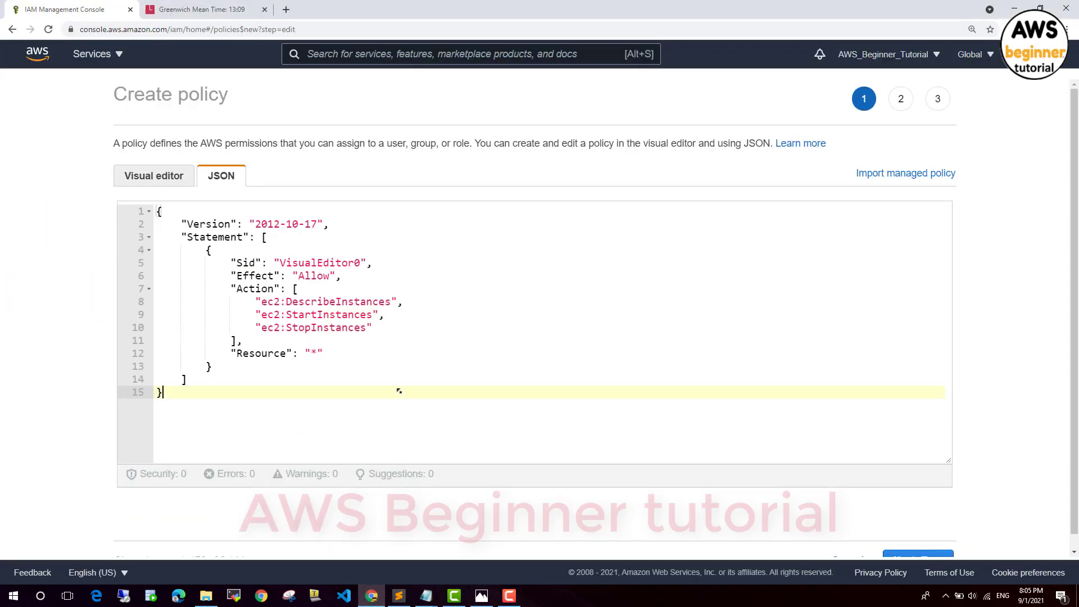
Continue to the policy review without adding tags, and name the policy Policy-AutoStopandStartEC2.
click(323, 315)
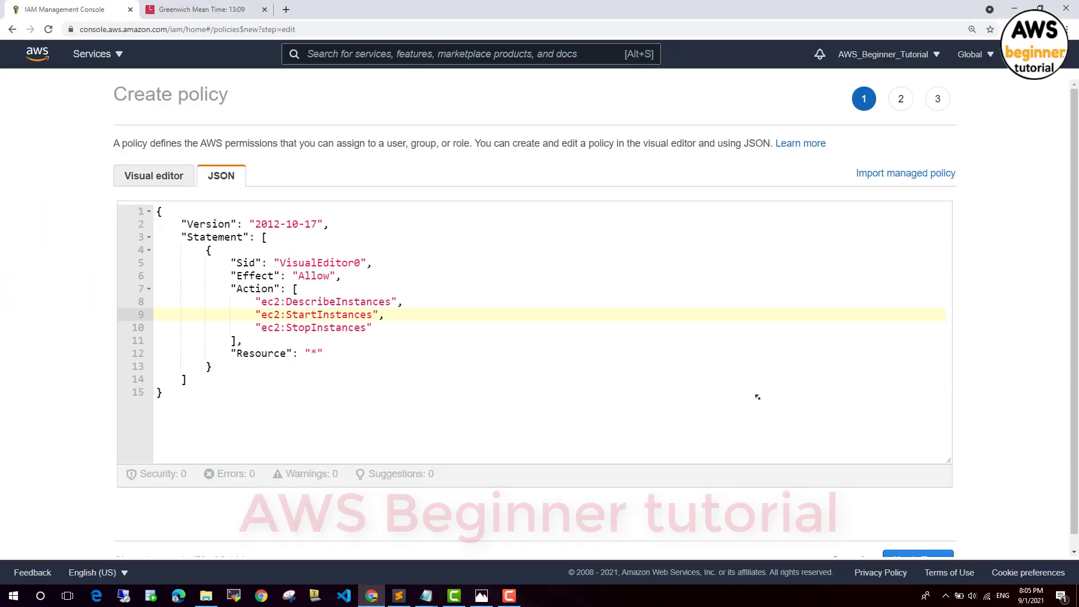
scroll(787, 404, down, 1)
click(915, 547)
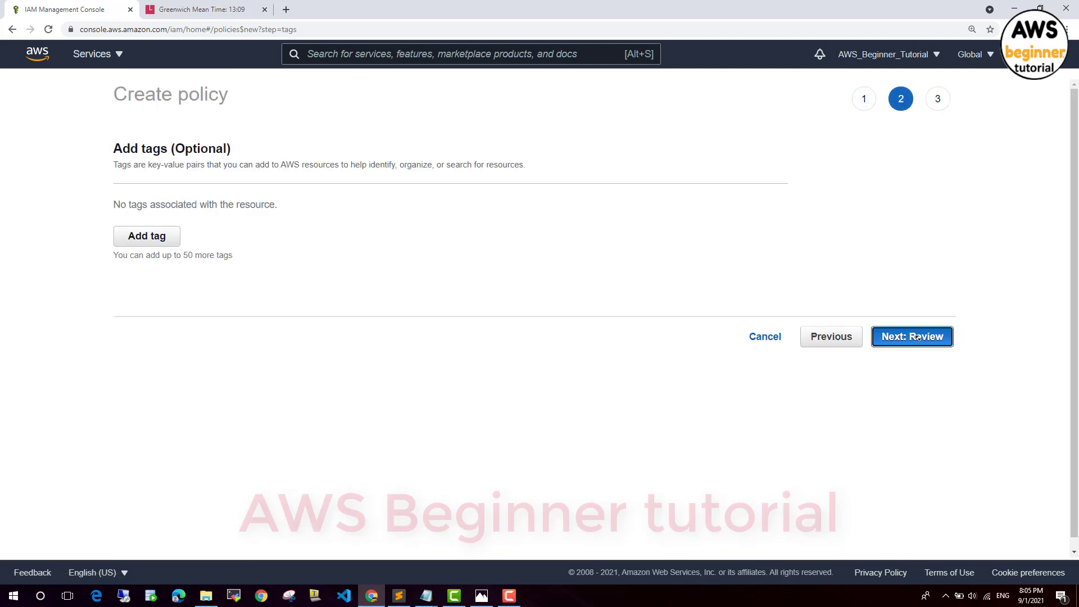
click(897, 337)
click(413, 186)
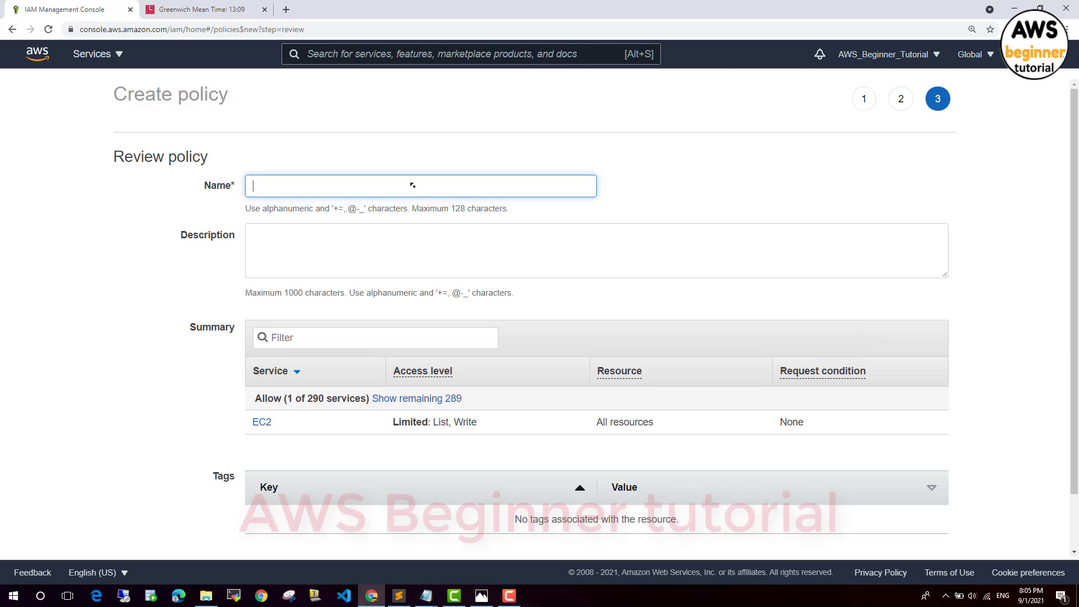
text(Policy)
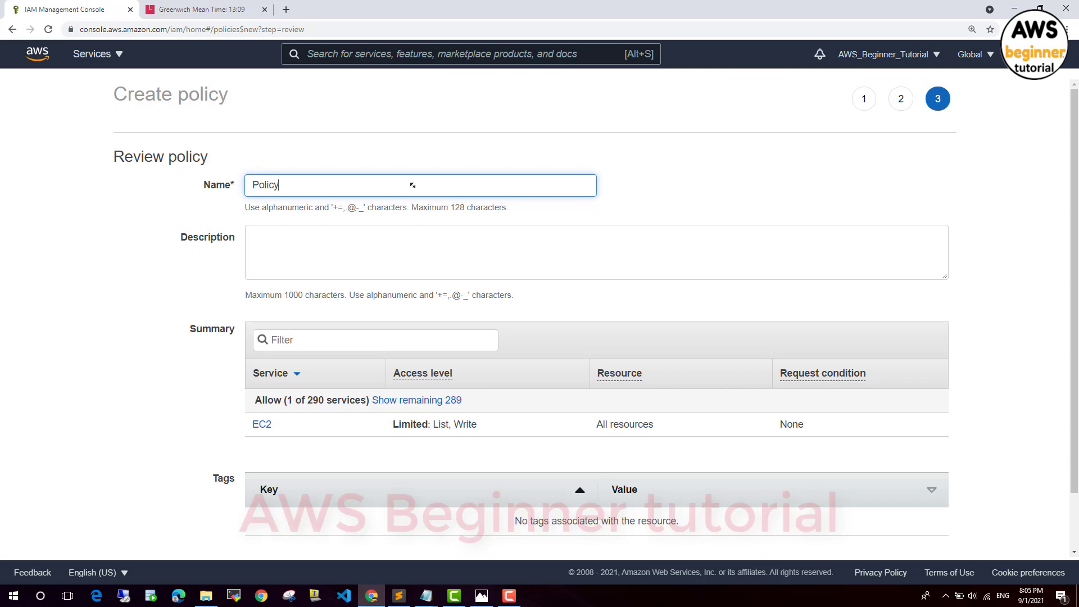
text(-AutoStopandStartEC2)
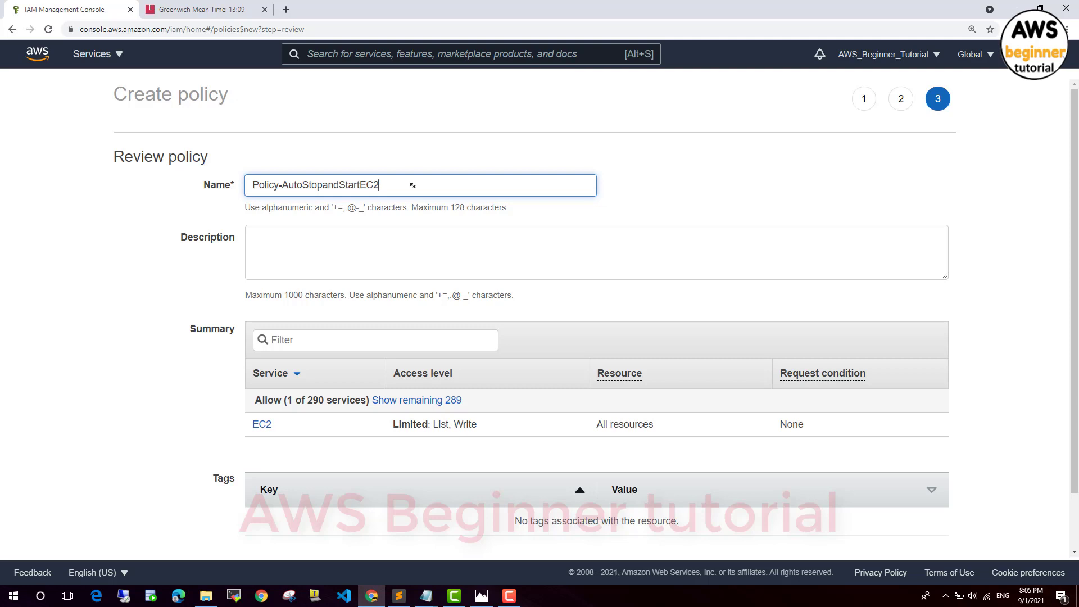
Copy the policy name into the description and create the policy.
drag(394, 186, 239, 186)
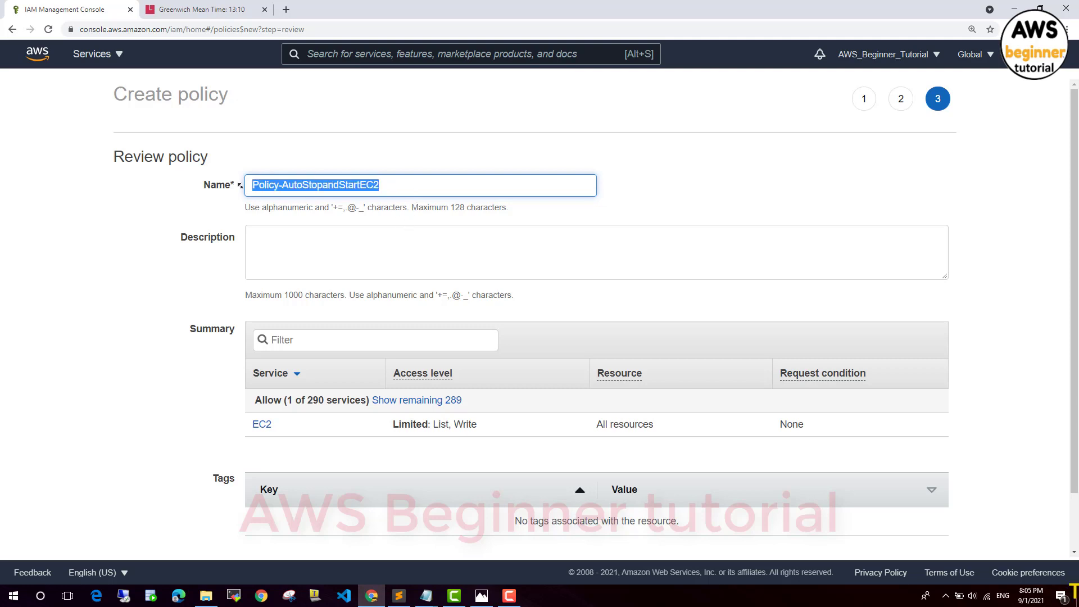
key(ctrl+c)
click(327, 253)
key(ctrl+v)
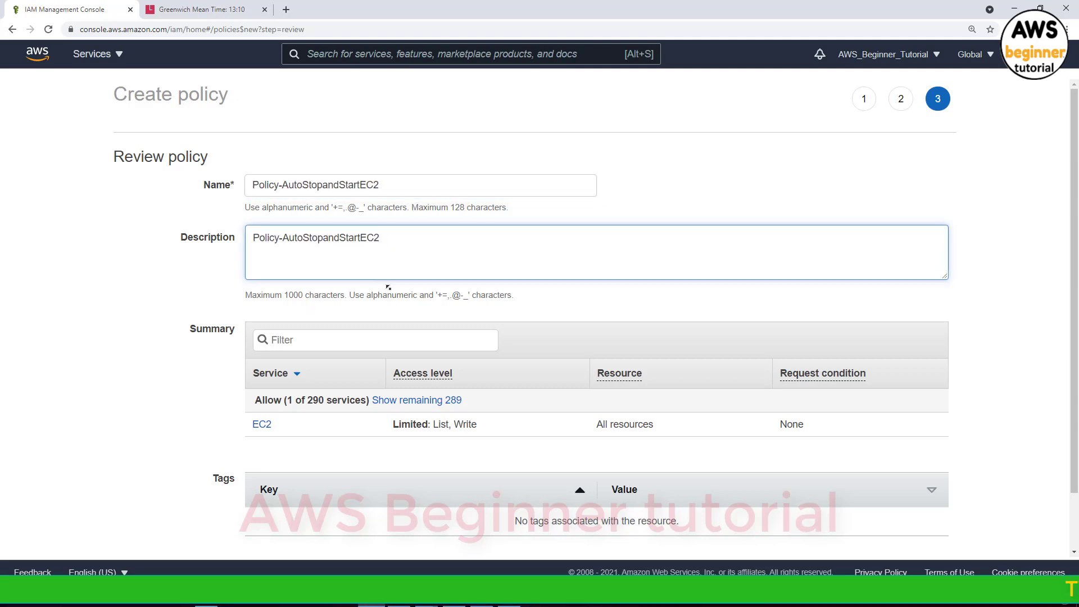
scroll(826, 416, down, 1)
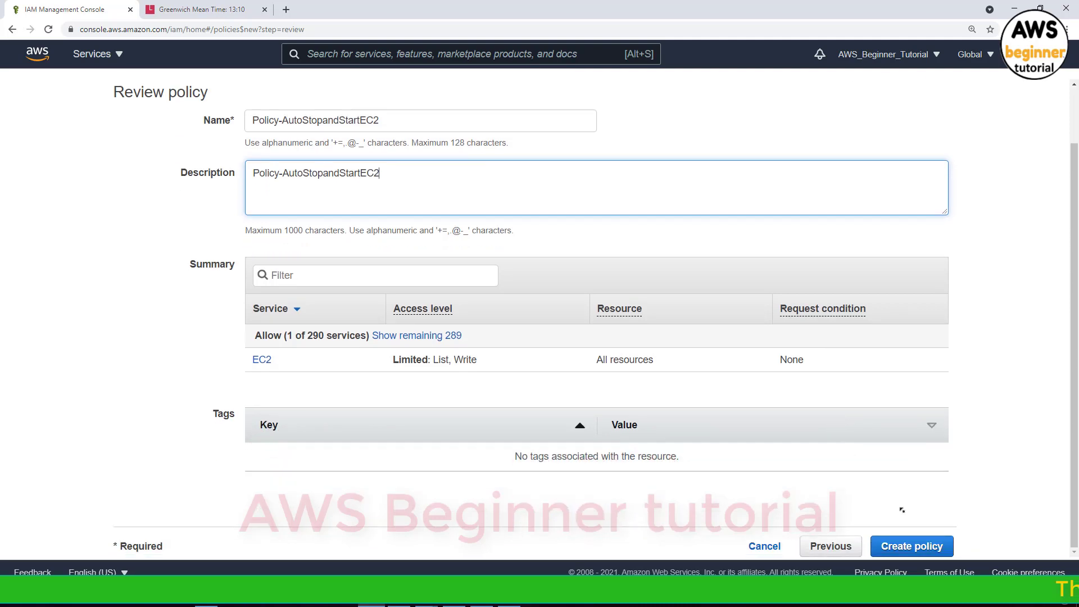
click(910, 546)
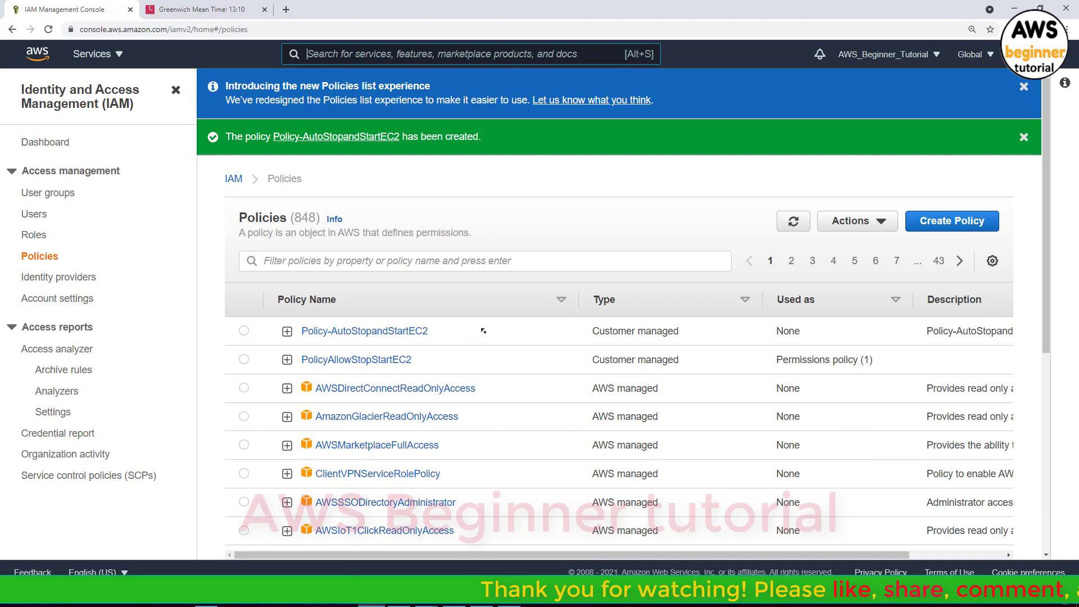
Check the new policy in the policies list, read item 2.3 Add Policy to IAM Role in the Notepad outline, and return to Chrome.
drag(432, 331, 308, 332)
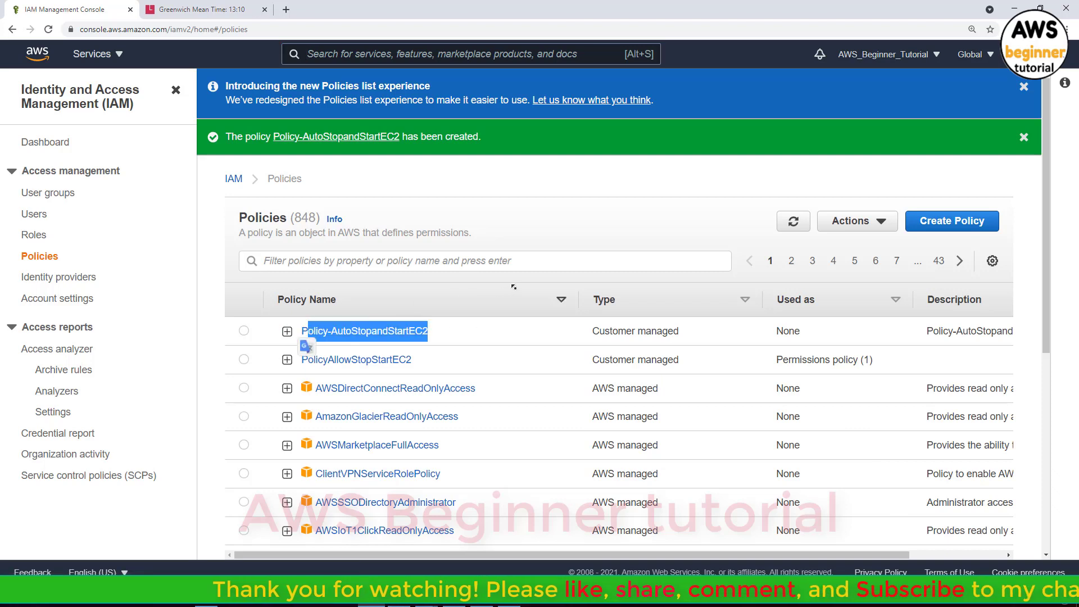
click(430, 546)
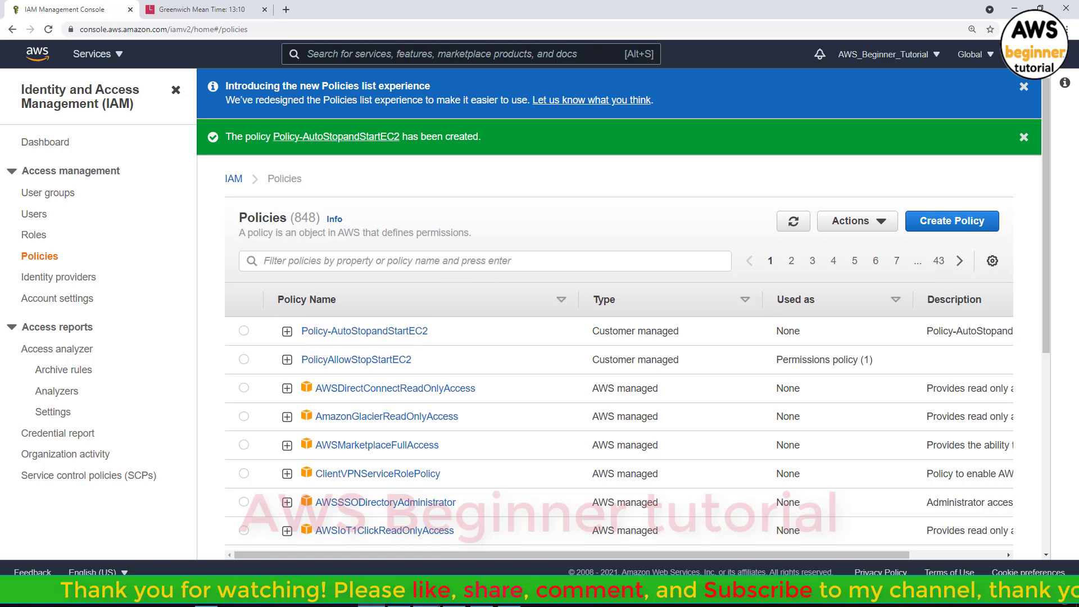
click(365, 539)
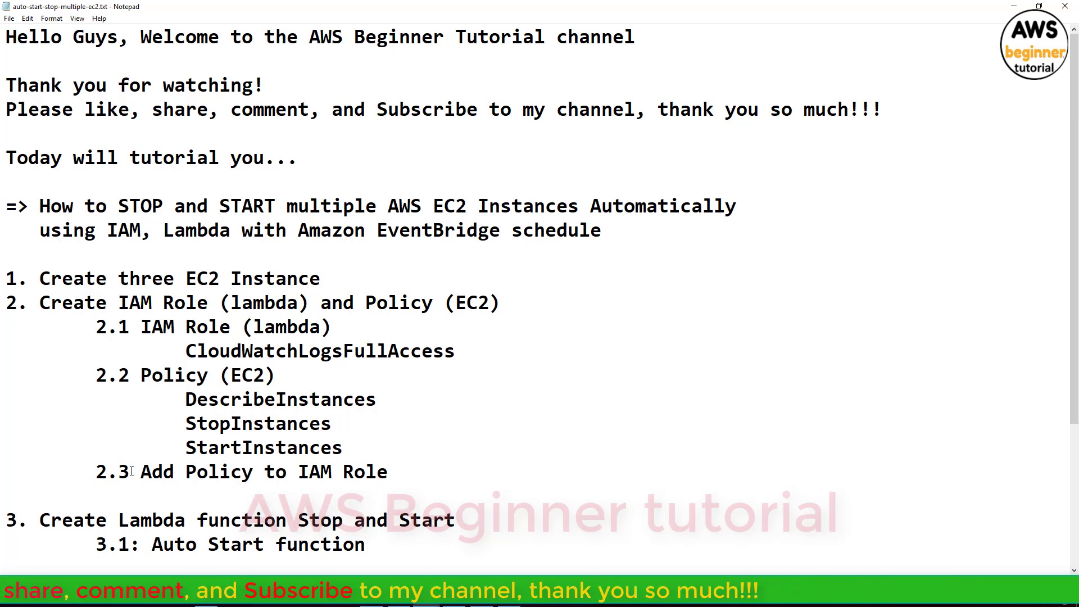
drag(98, 469, 393, 469)
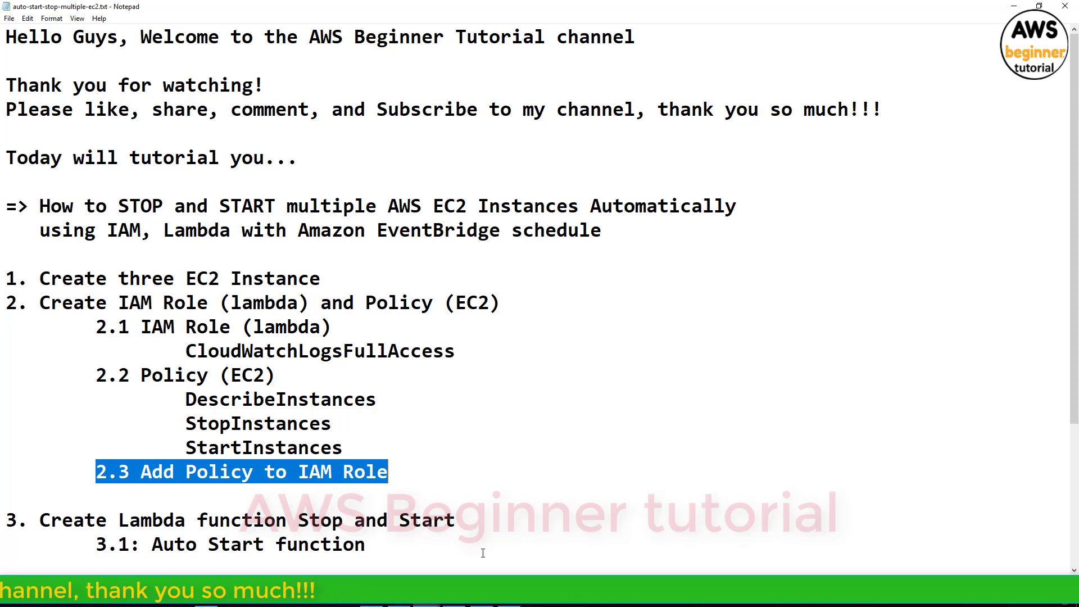
key(alt+Tab)
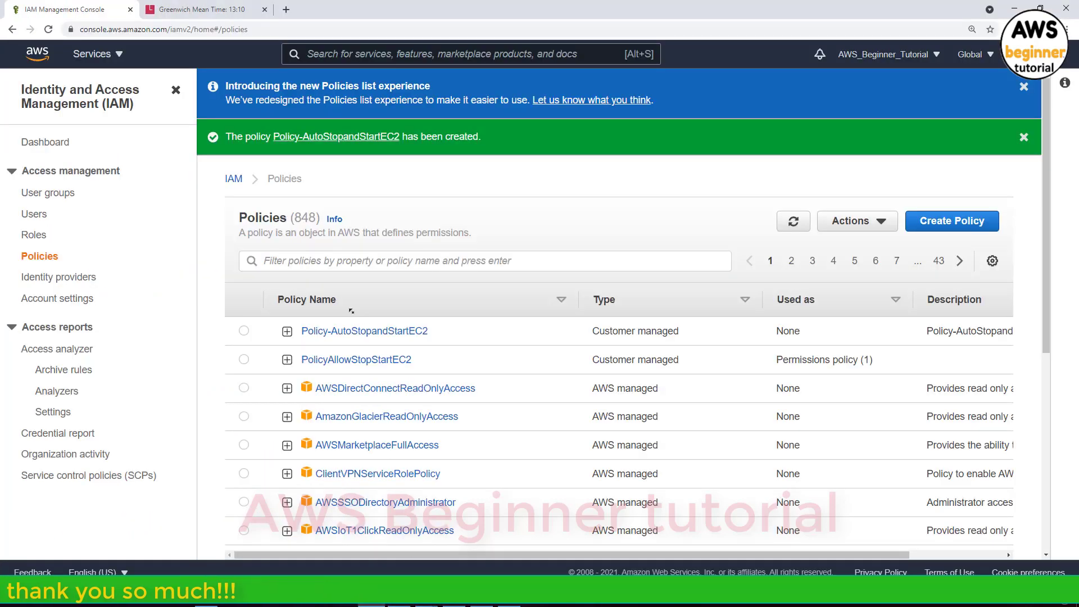
Open the RoleAutoStopandStartEC2Lambda role from the roles list and start attaching policies to it.
click(33, 235)
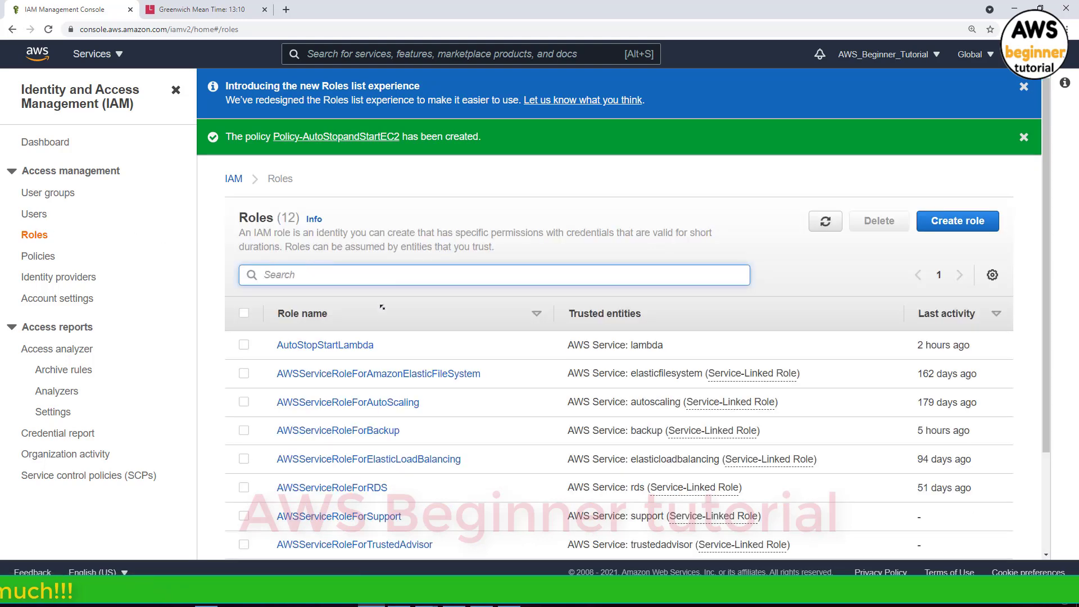
scroll(379, 383, down, 3)
click(368, 445)
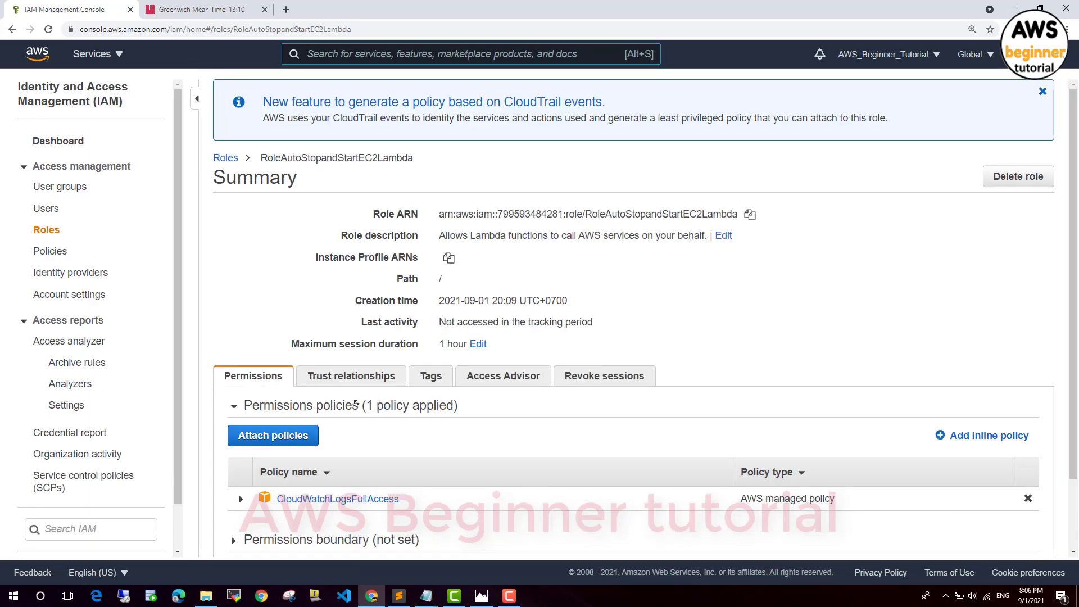
click(306, 435)
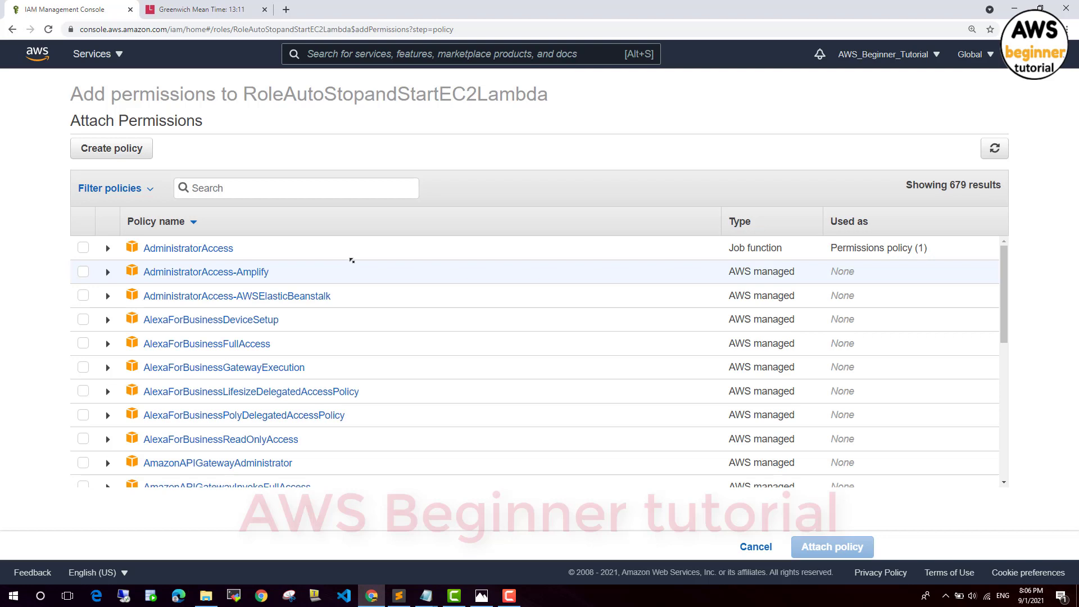
Filter the policies by "Policy-Au" and attach Policy-AutoStopandStartEC2 to the role.
click(255, 189)
text(Po)
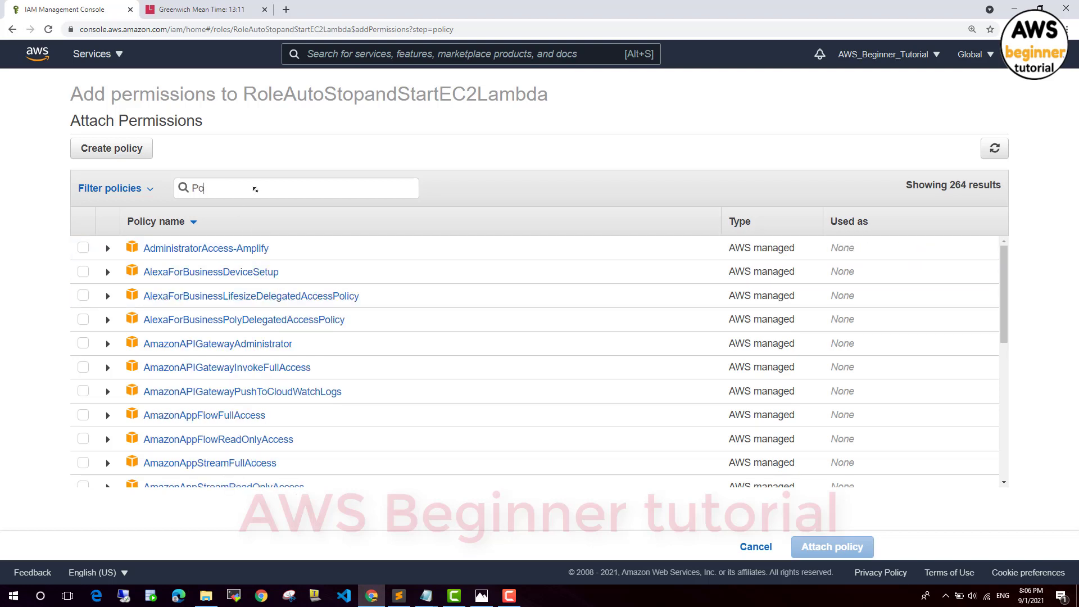
text(licy)
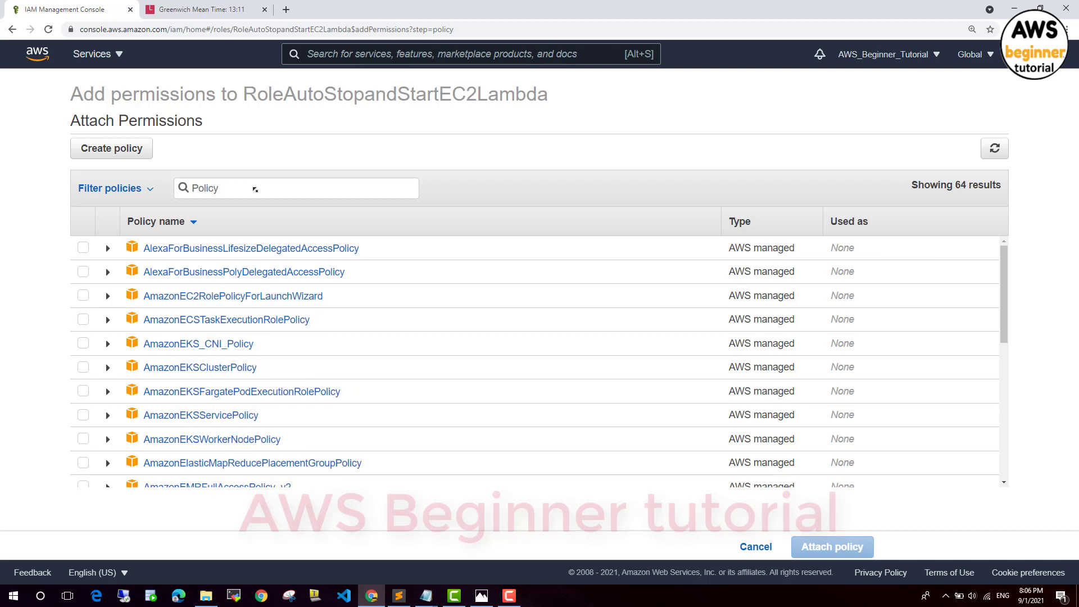
text(-Au)
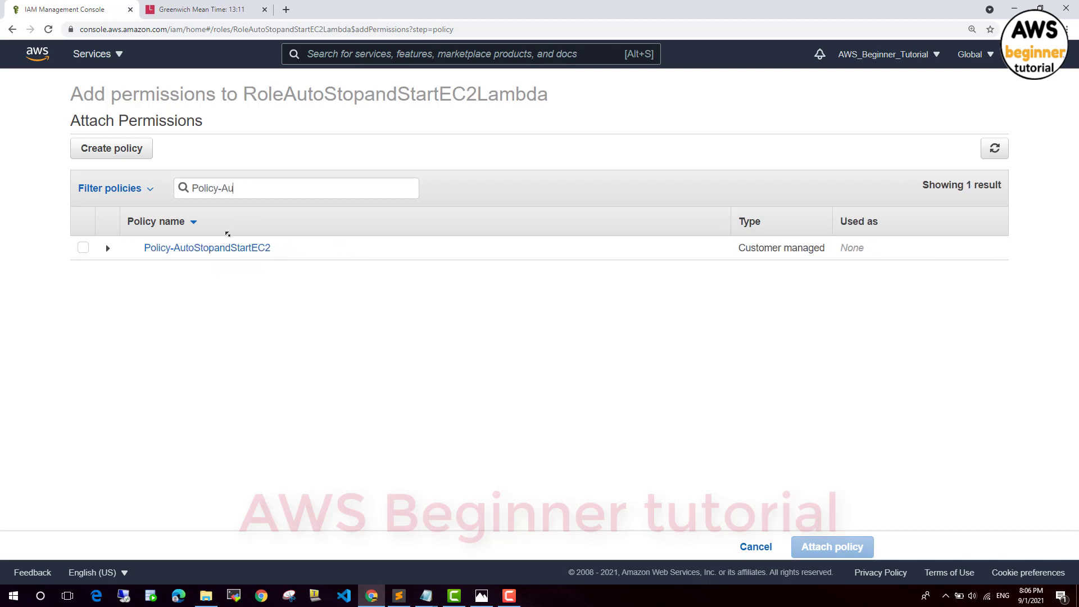
click(83, 248)
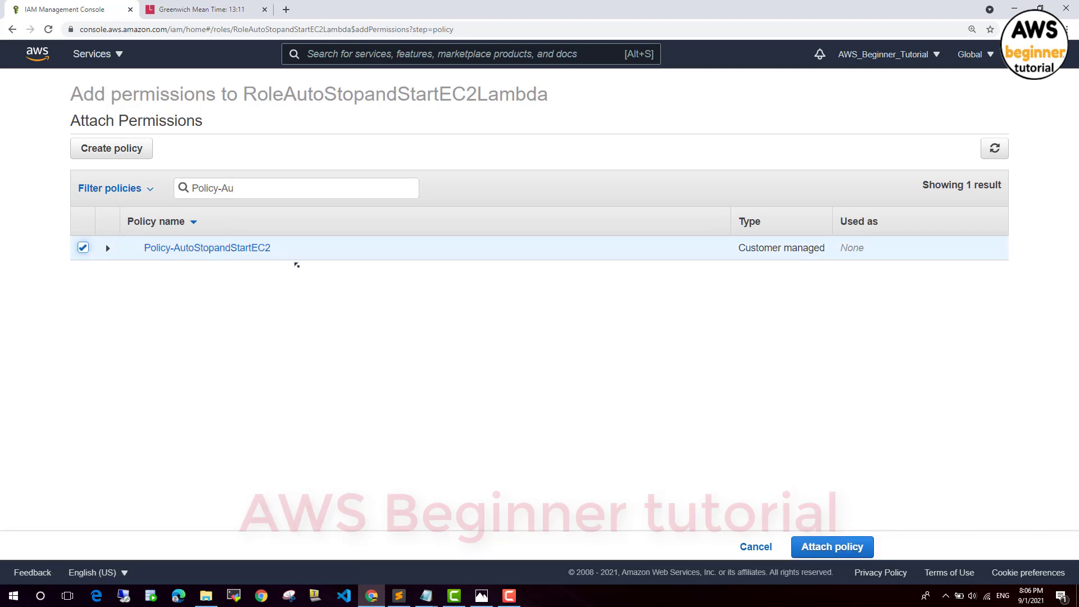
click(824, 547)
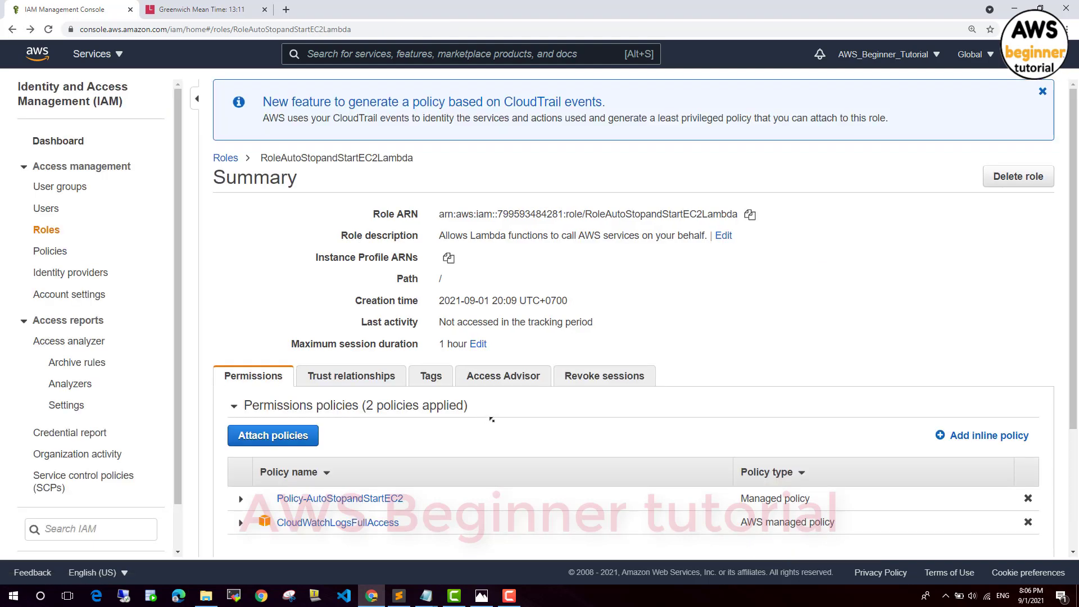
Review the permissions policies attached to the role on its summary page.
scroll(293, 339, down, 3)
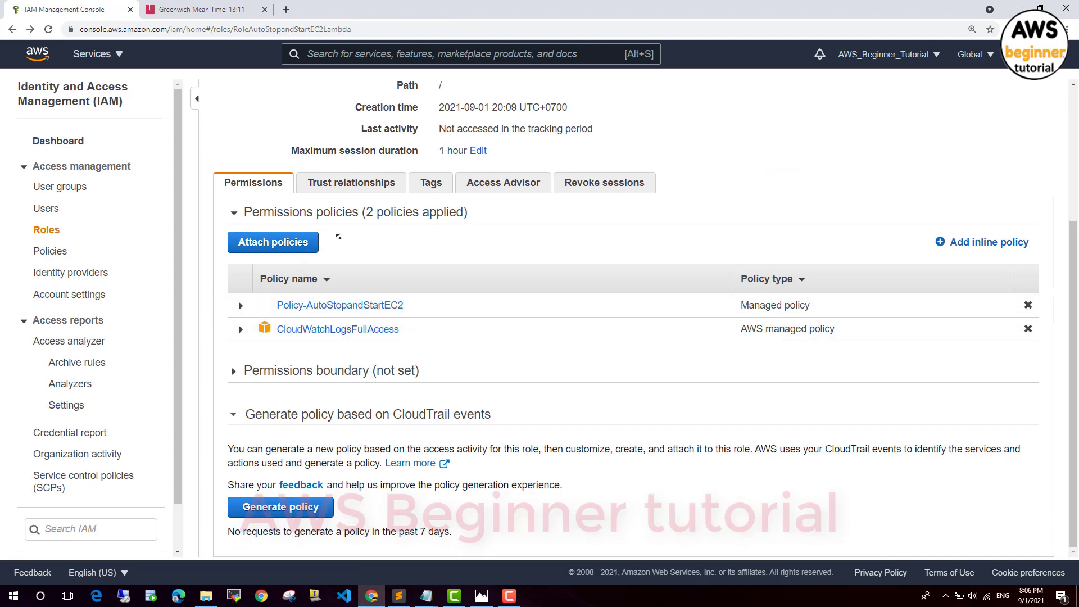
scroll(433, 243, up, 1)
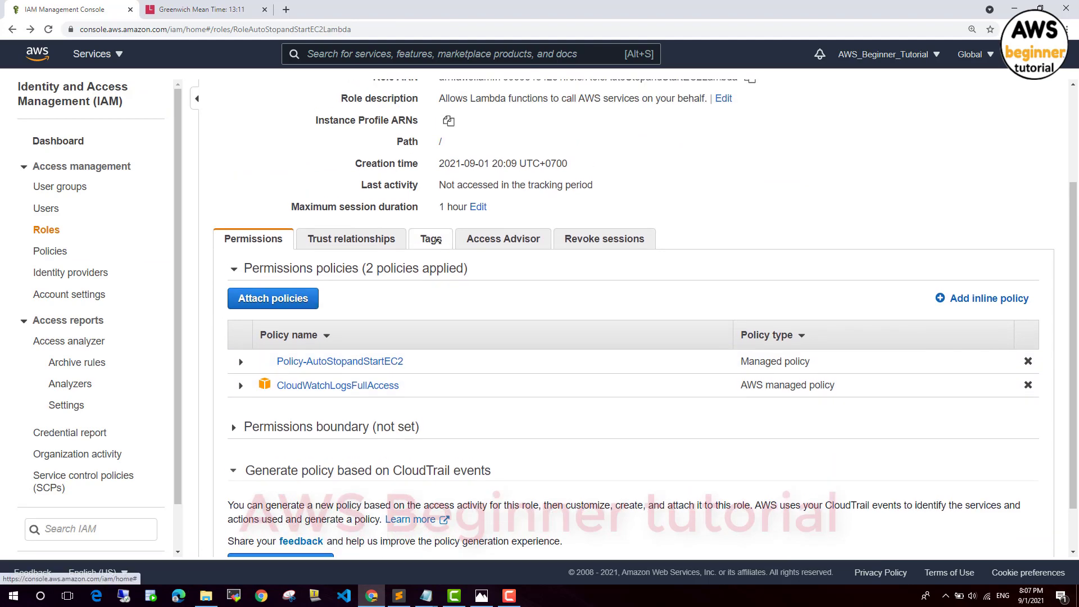
scroll(433, 244, up, 2)
Switch to the auto-start-stop-multiple-ec2.txt outline in Notepad and append "-> OK" to items 1 and 2.
mouse_move(426, 597)
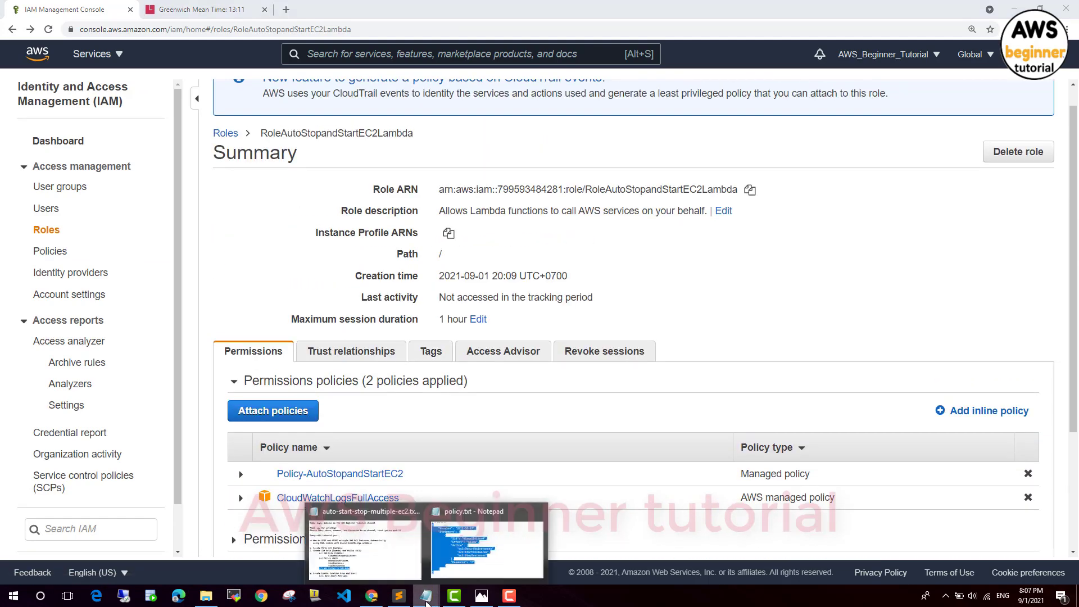
click(365, 542)
click(367, 437)
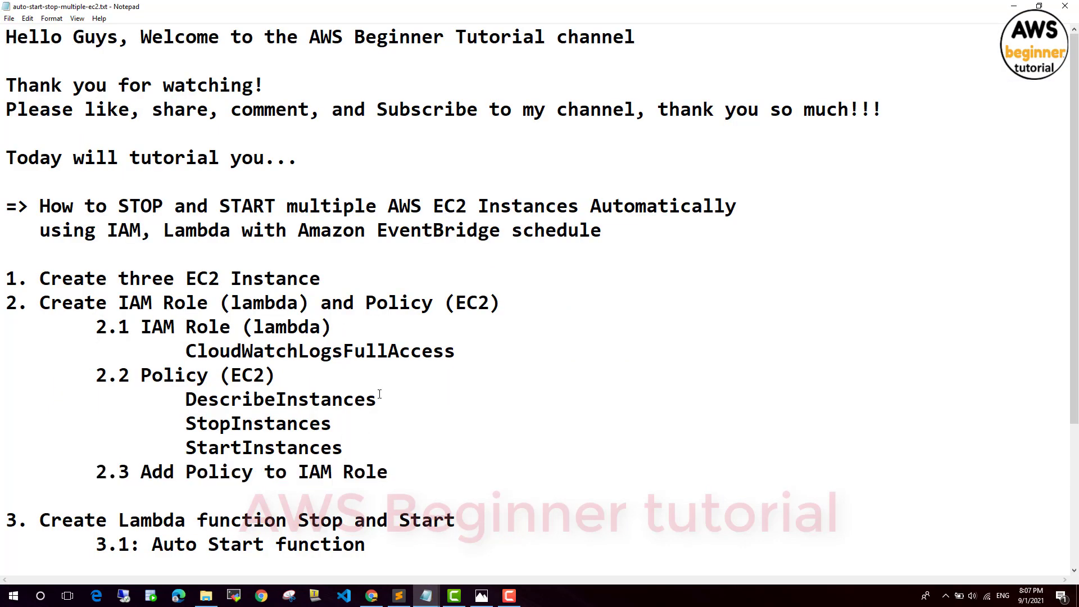
click(366, 279)
text(-> OK)
click(528, 304)
text(-> OK)
click(460, 385)
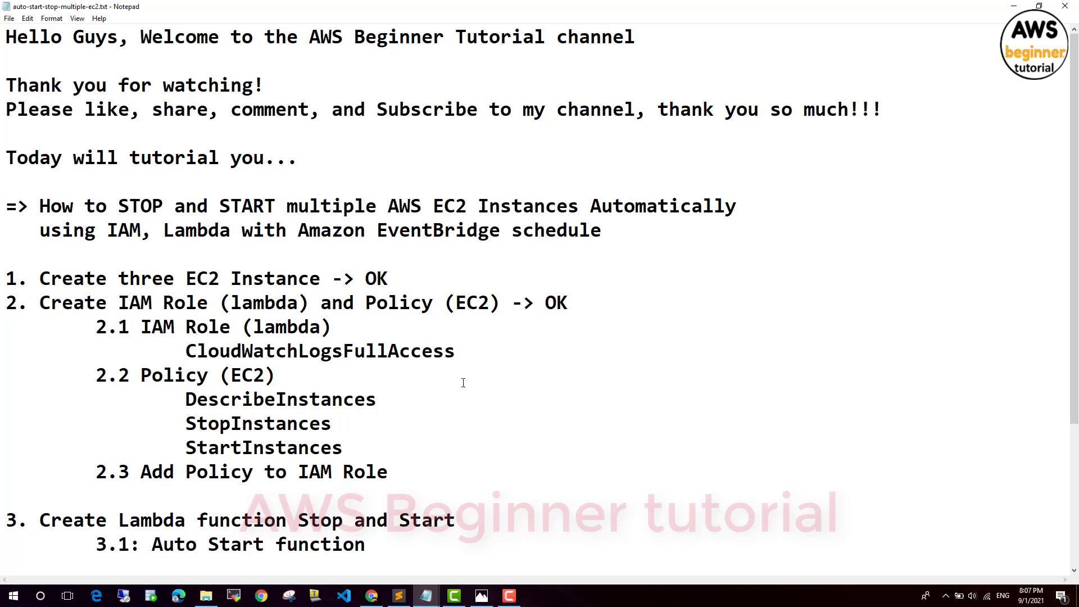
Read the remaining outline items, focusing on item 3 Create Lambda function Stop and Start and item 3.1 Auto Start function.
scroll(470, 384, down, 1)
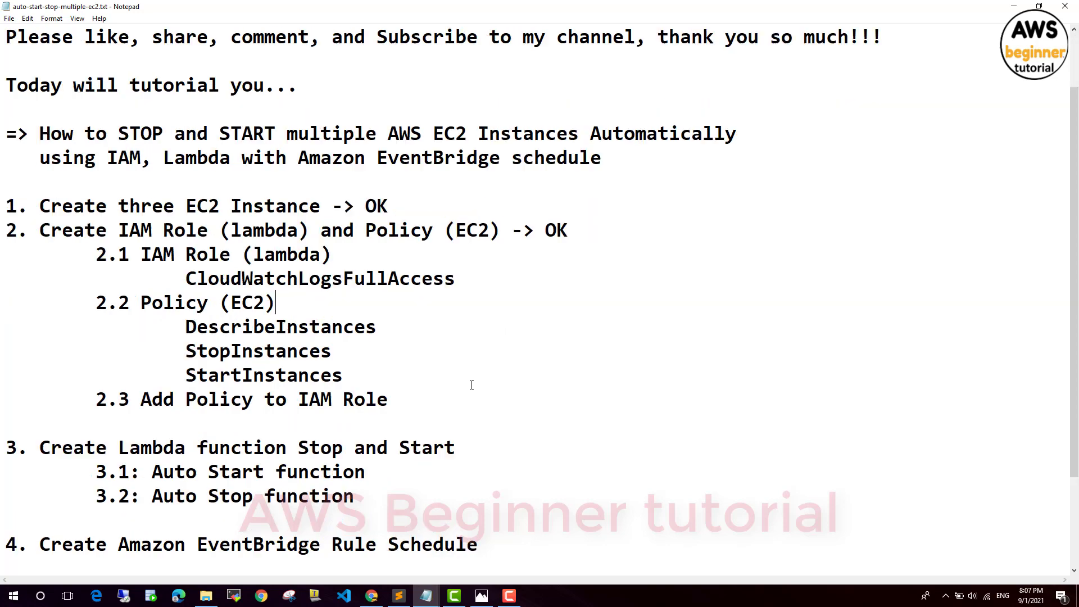
scroll(472, 385, down, 1)
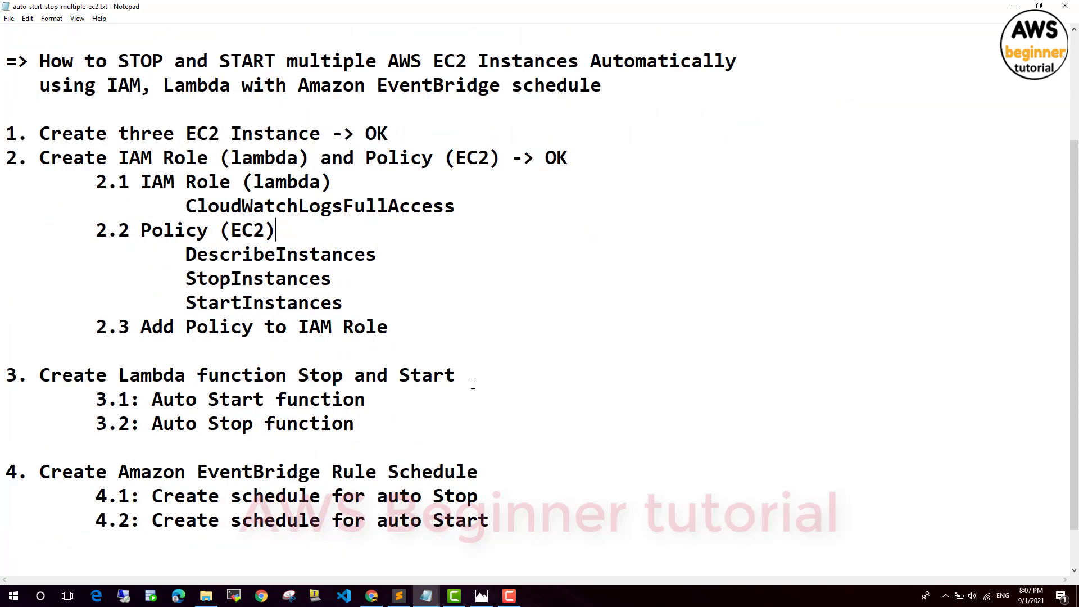
scroll(474, 385, down, 1)
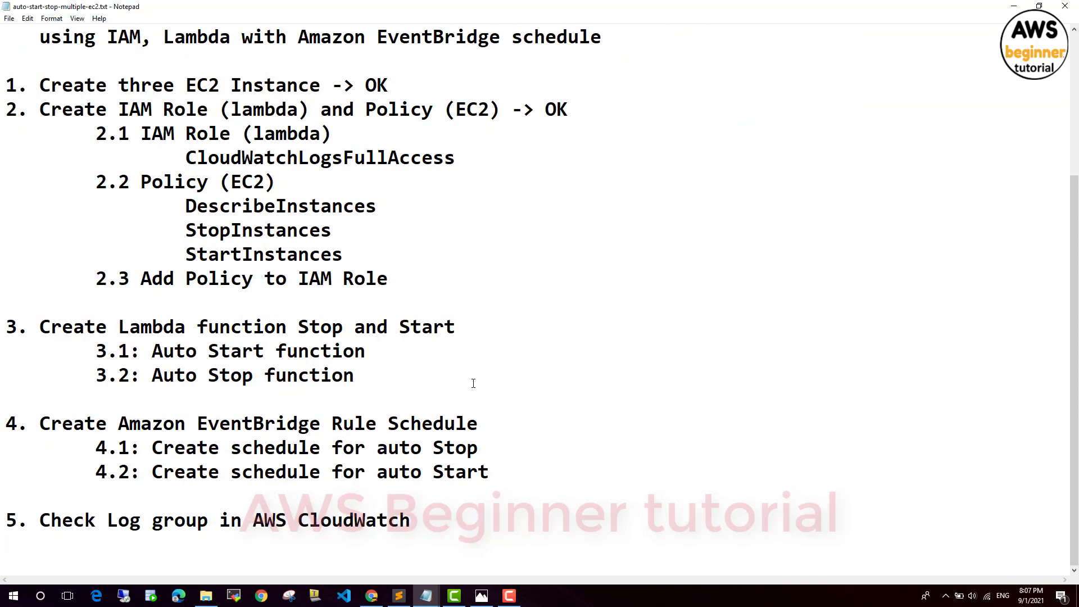
drag(6, 326, 461, 324)
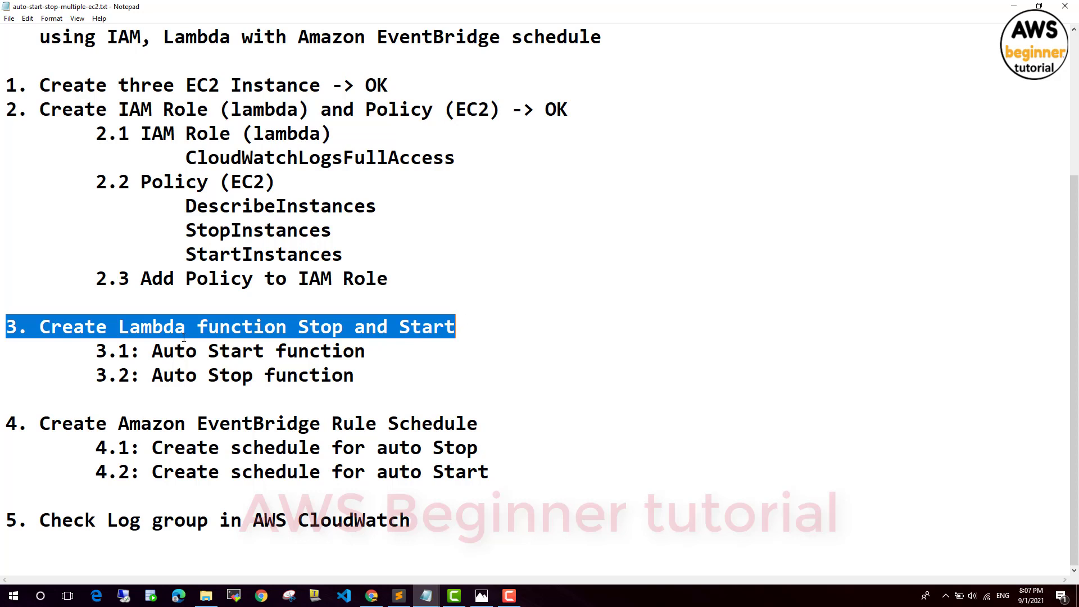
drag(96, 346, 383, 349)
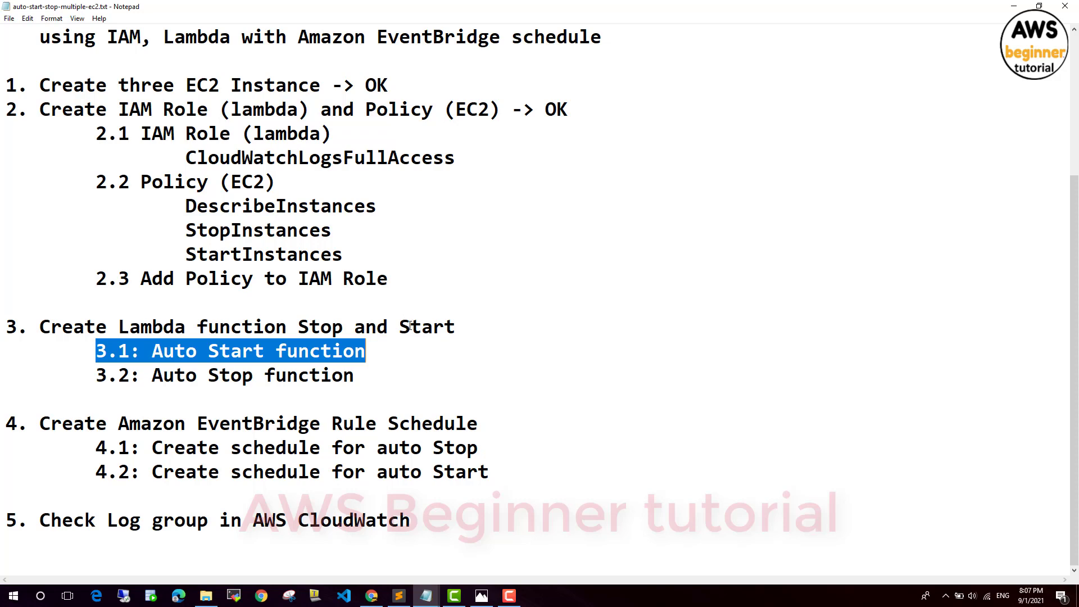
Switch back to the AWS console in Chrome, search the services for "lamb", and open Lambda in a new tab.
click(372, 596)
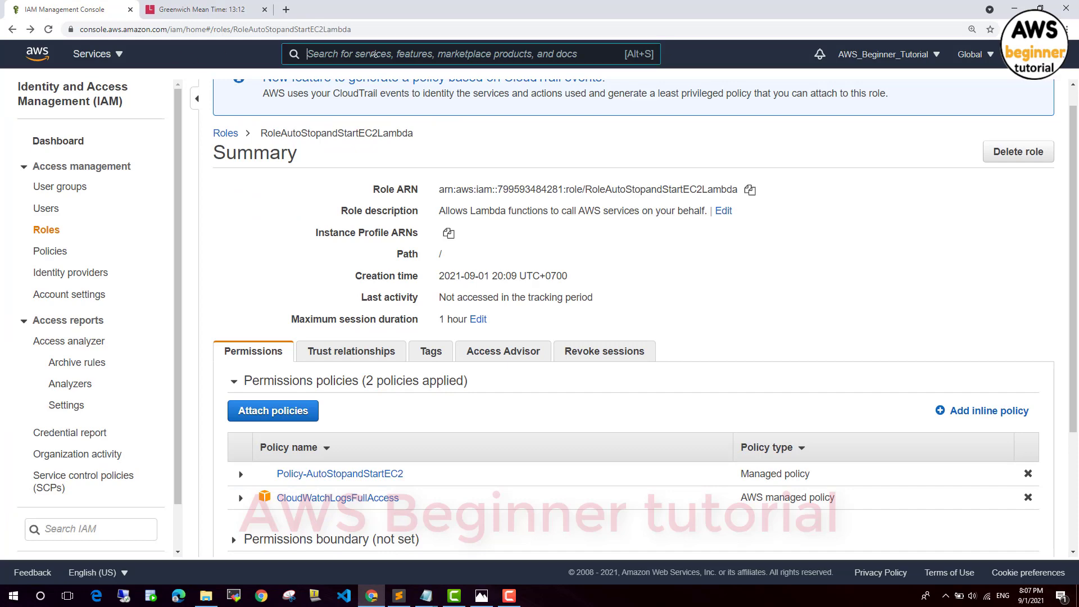
text(lamb)
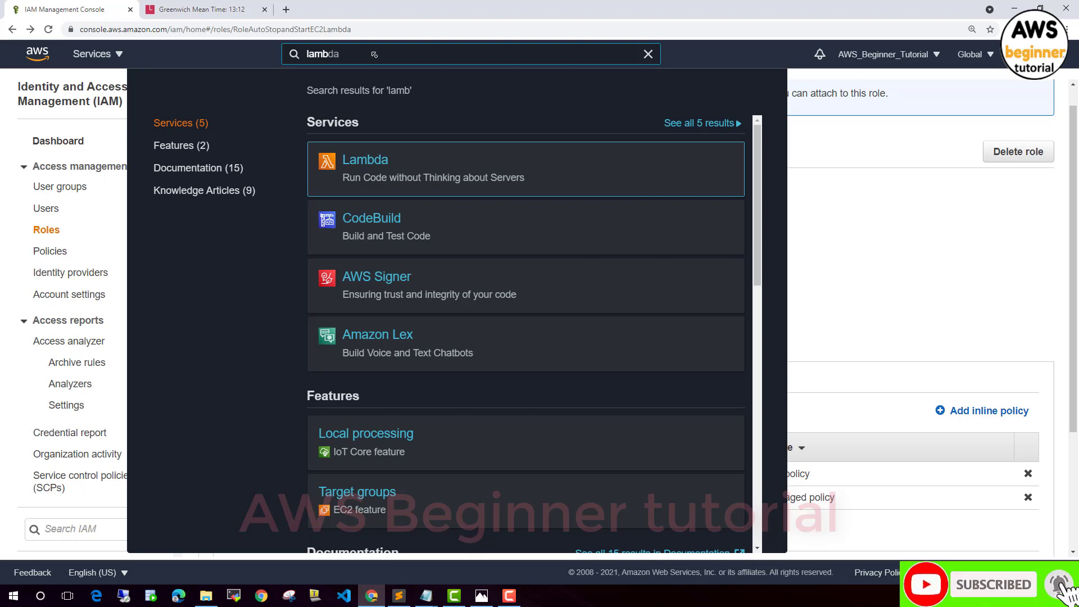
middle_click(365, 161)
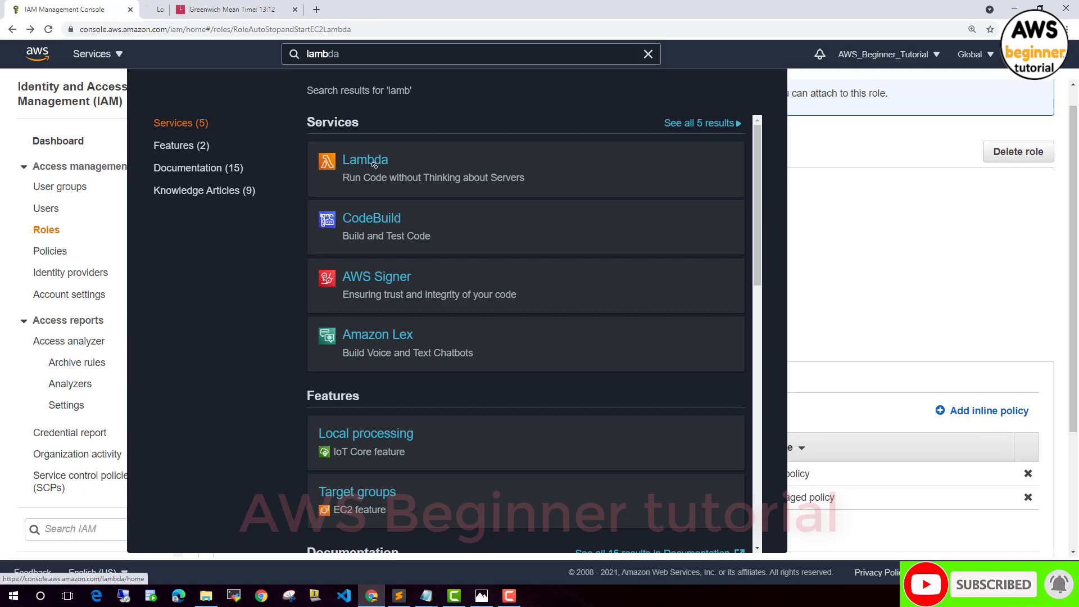
Start creating a Lambda function with the Author from scratch option and name it Function-AutoStartEC2.
click(228, 14)
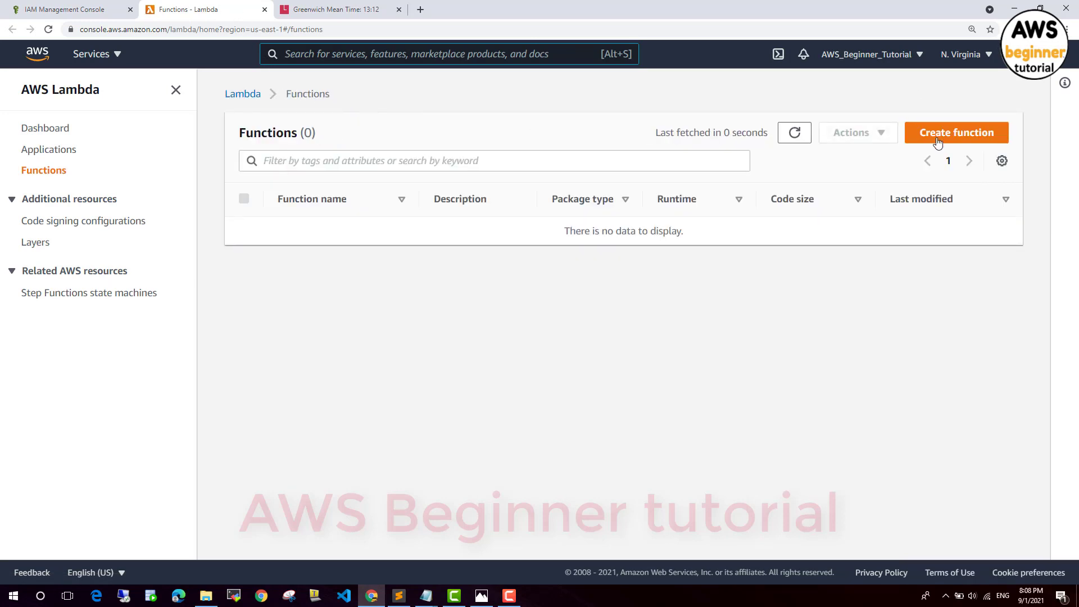
click(958, 134)
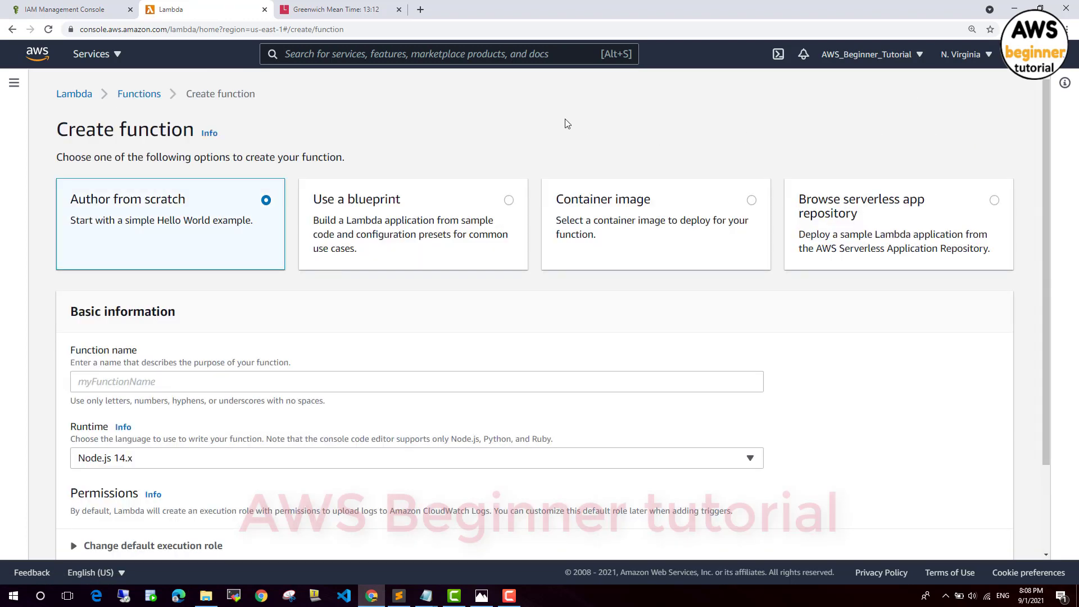
scroll(137, 223, down, 1)
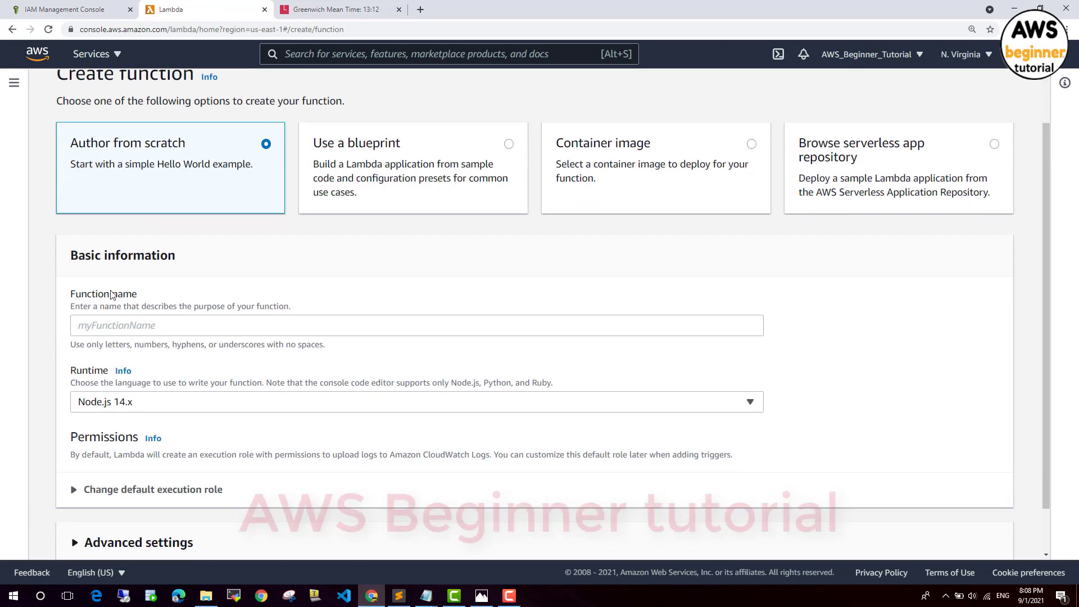
drag(58, 288, 145, 295)
click(153, 327)
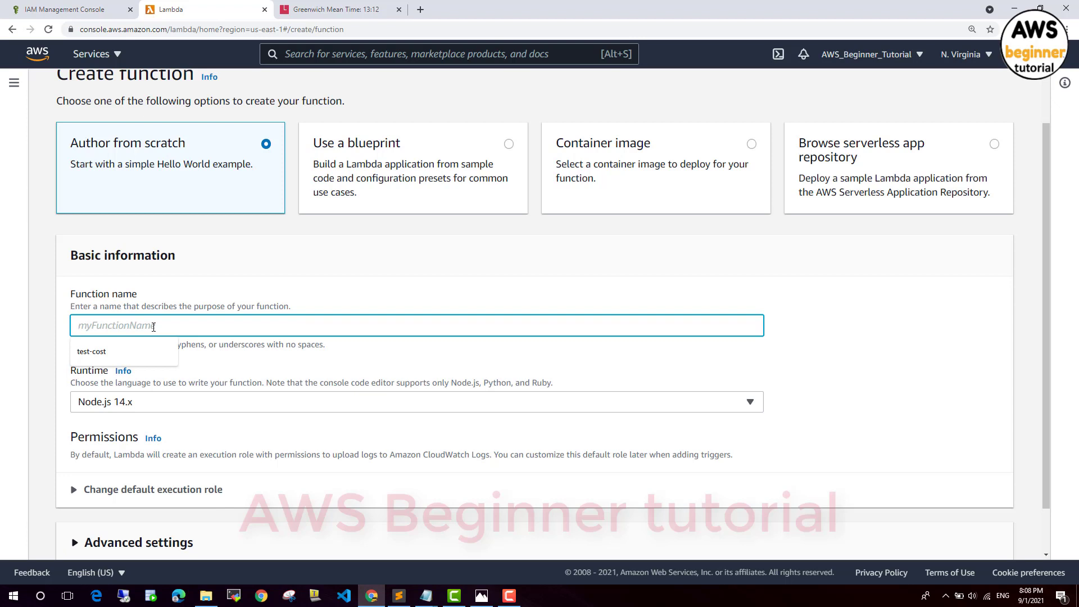
text(Fun-)
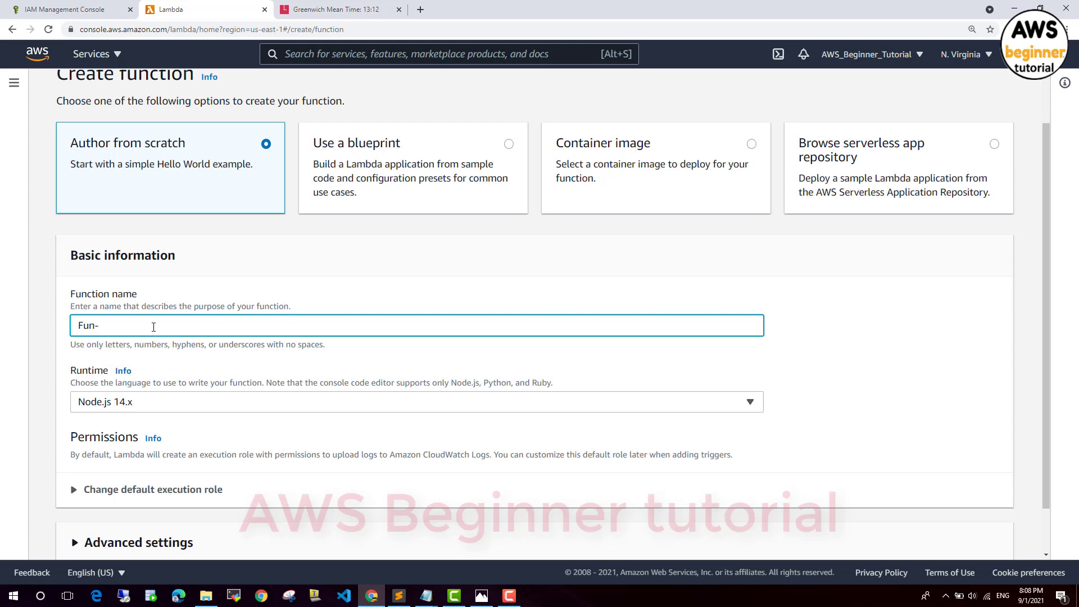
text(ction)
text(-AutosStartEC2)
Set the new function's runtime to Python 3.8.
click(140, 402)
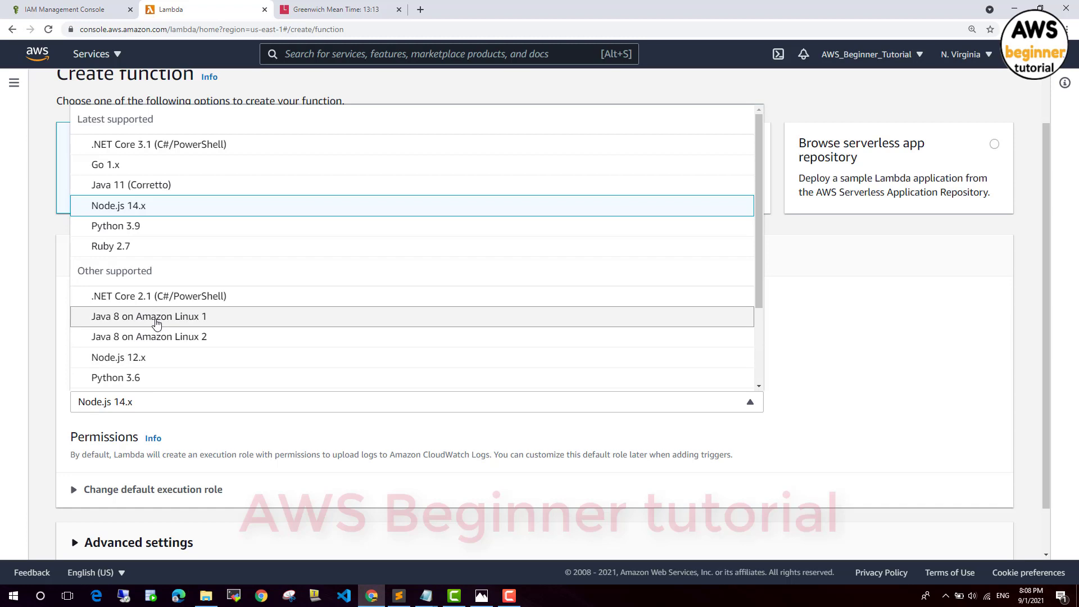
scroll(156, 326, down, 1)
click(157, 362)
Change the default execution role to use the existing role RoleAutoStopandStartEC2Lambda.
scroll(160, 371, down, 1)
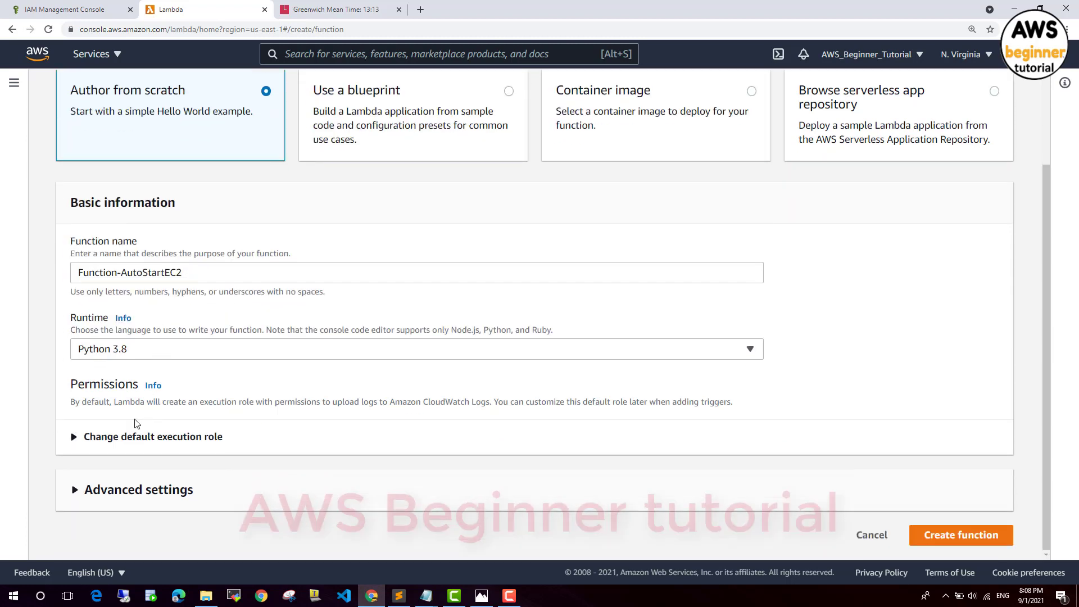
click(143, 436)
scroll(148, 427, down, 2)
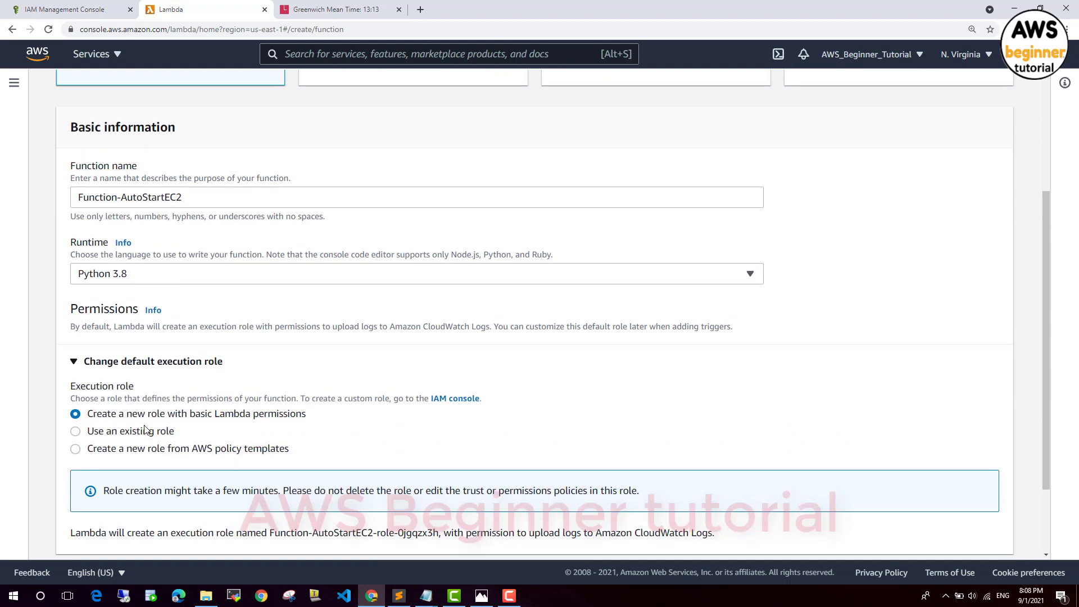
click(147, 399)
drag(87, 399, 112, 399)
click(190, 468)
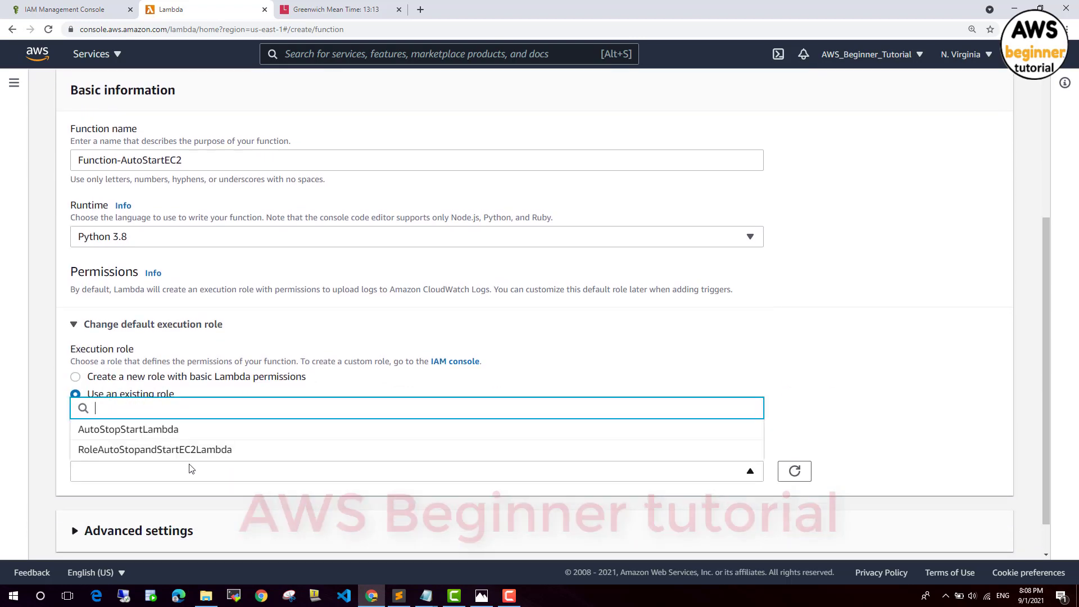
click(244, 453)
Review the name, runtime and execution role settings, and create the function.
scroll(568, 387, down, 2)
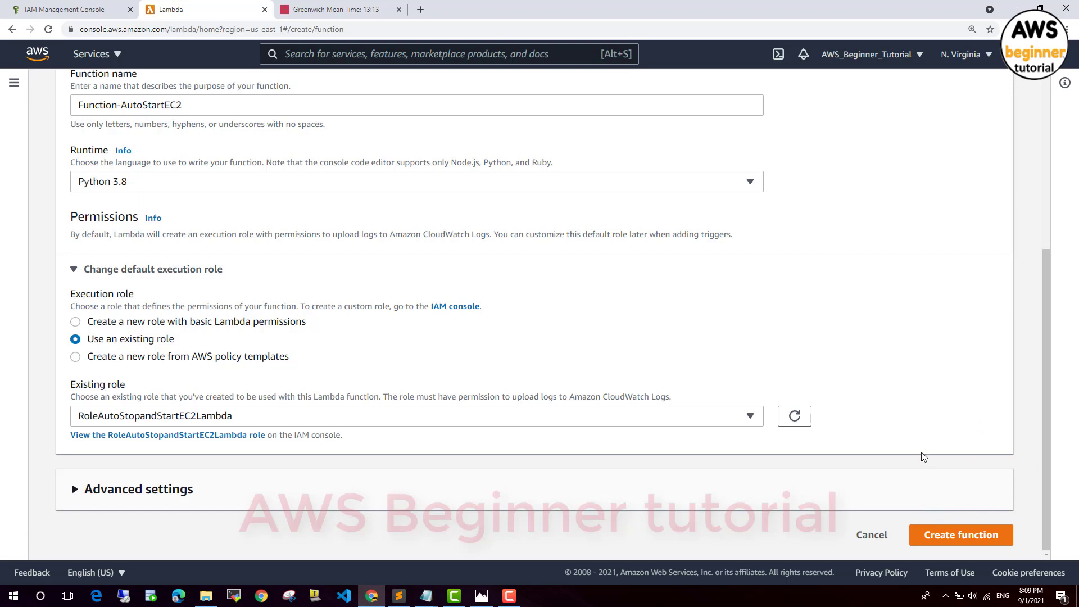
scroll(916, 444, up, 5)
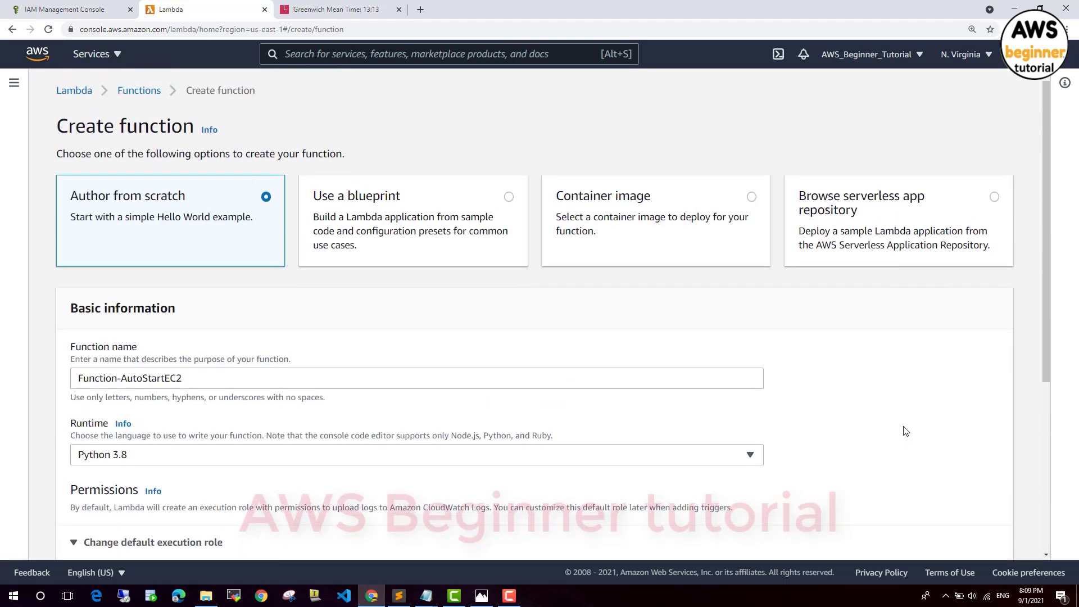
scroll(121, 168, down, 3)
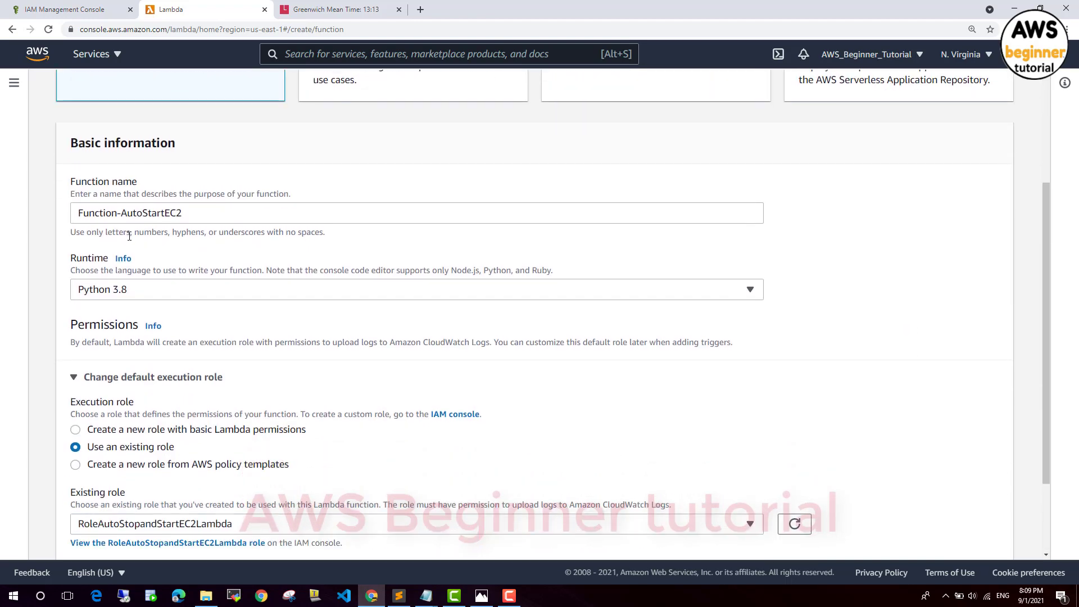
scroll(145, 221, down, 2)
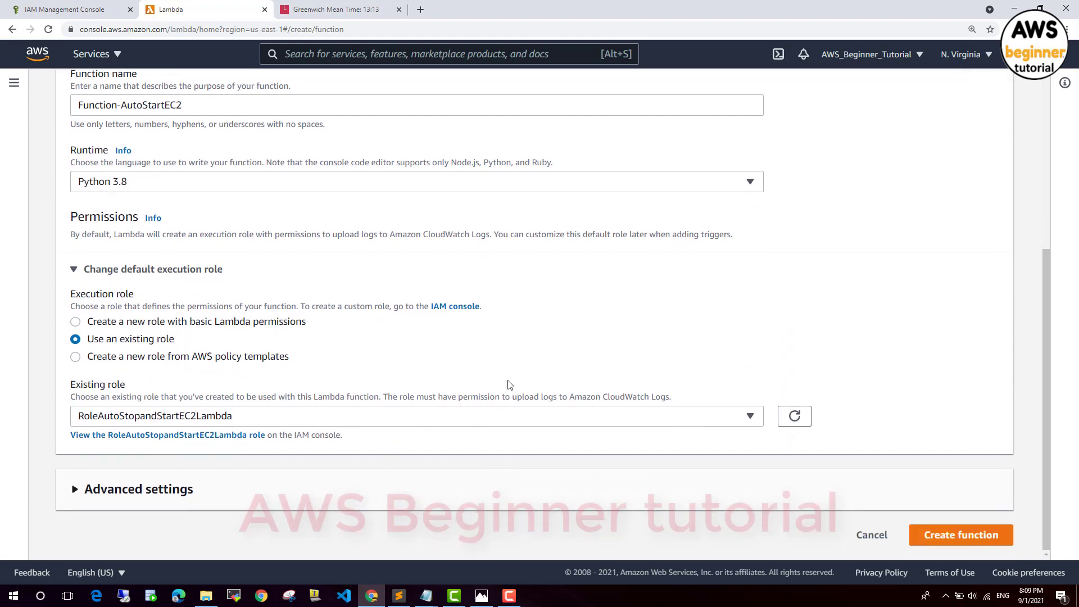
click(951, 533)
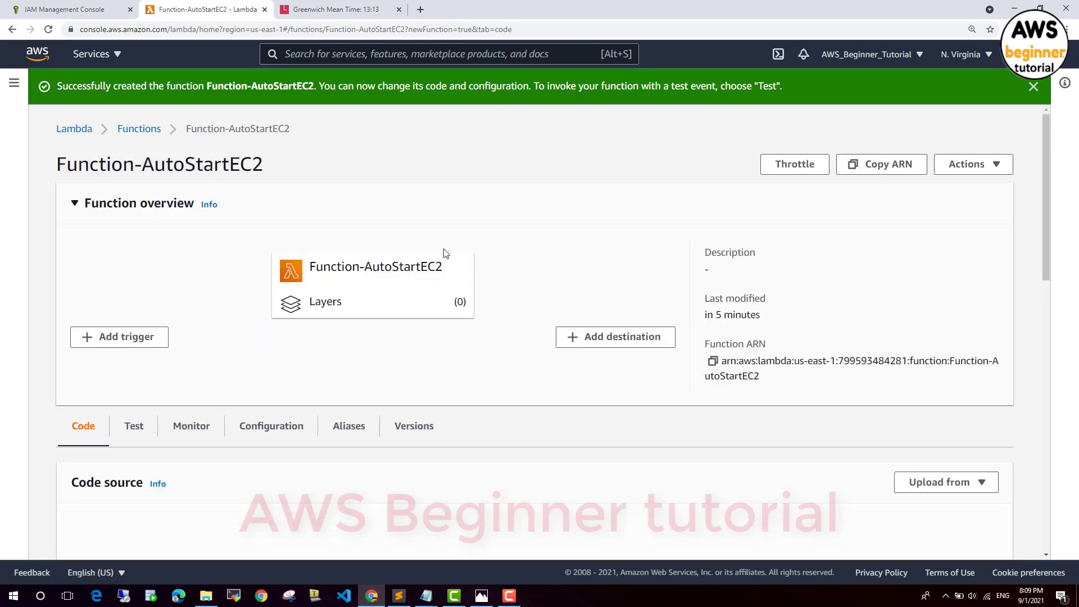
Delete all of the default sample code from lambda_function in the Code source editor.
scroll(292, 264, down, 3)
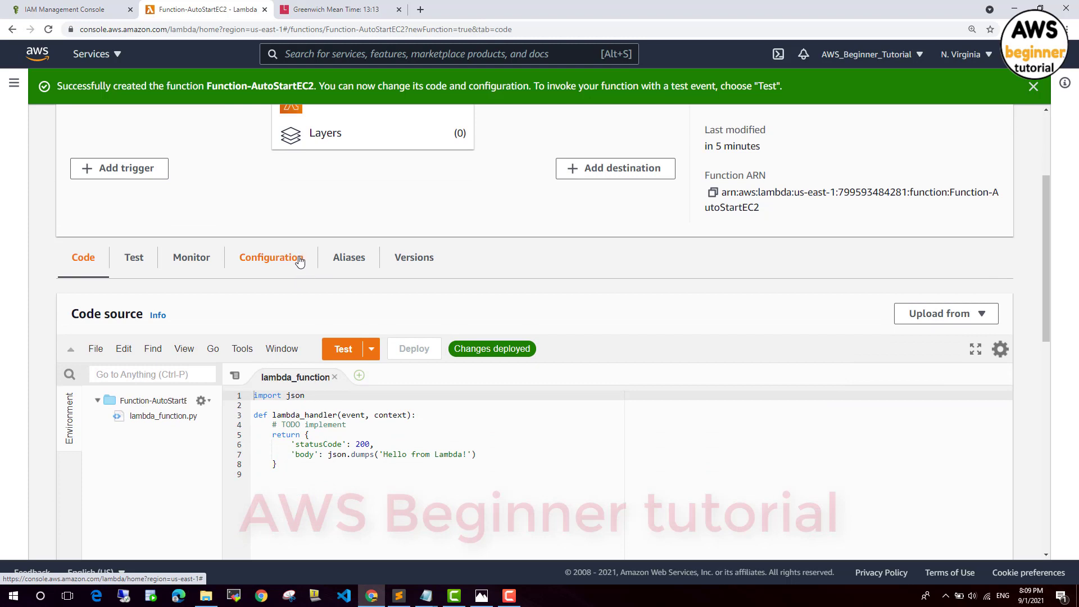
scroll(438, 373, down, 1)
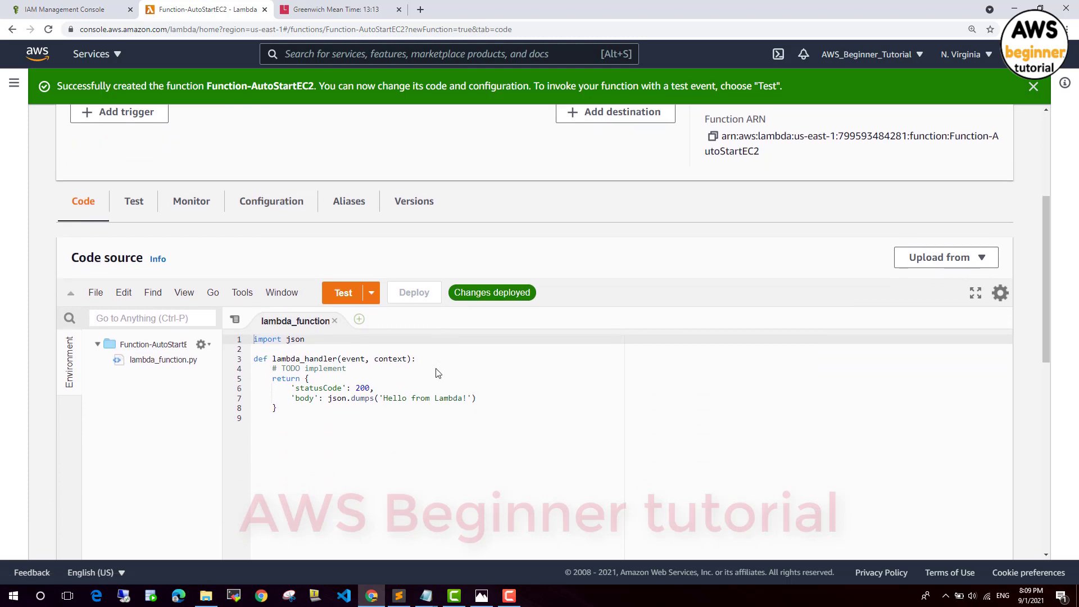
drag(309, 422, 391, 331)
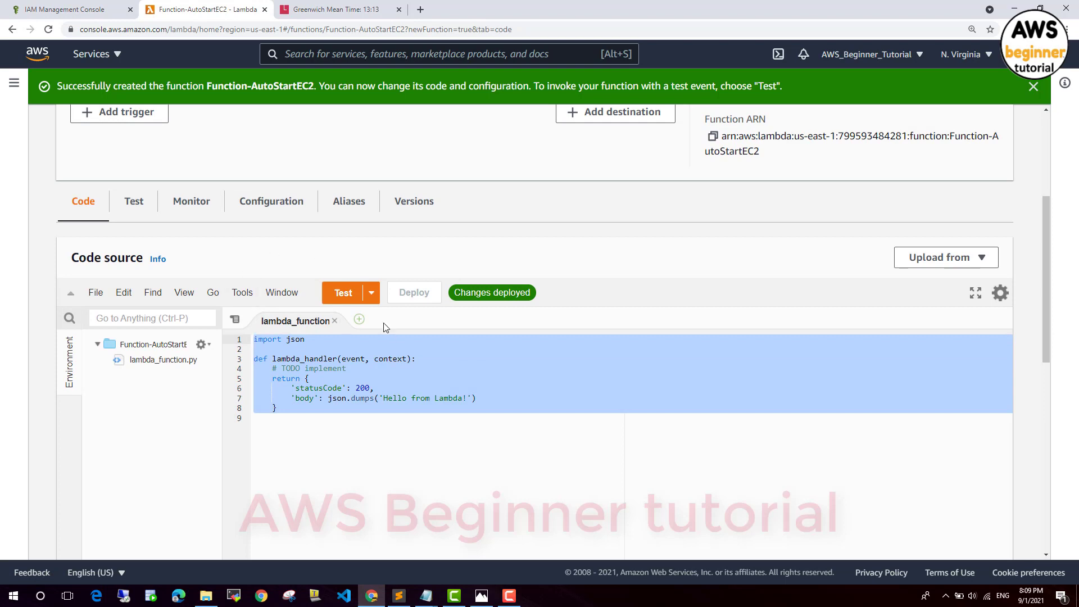
key(BackSpace)
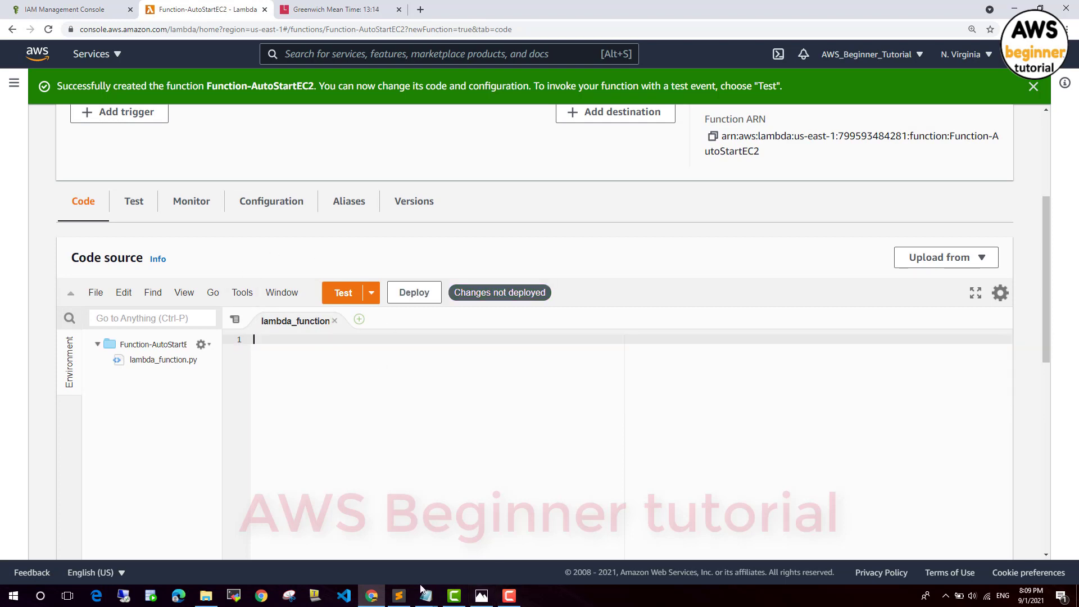
Copy the Python code below the heading in Sublime Text's Start file and paste it into lambda_function in Chrome.
click(400, 595)
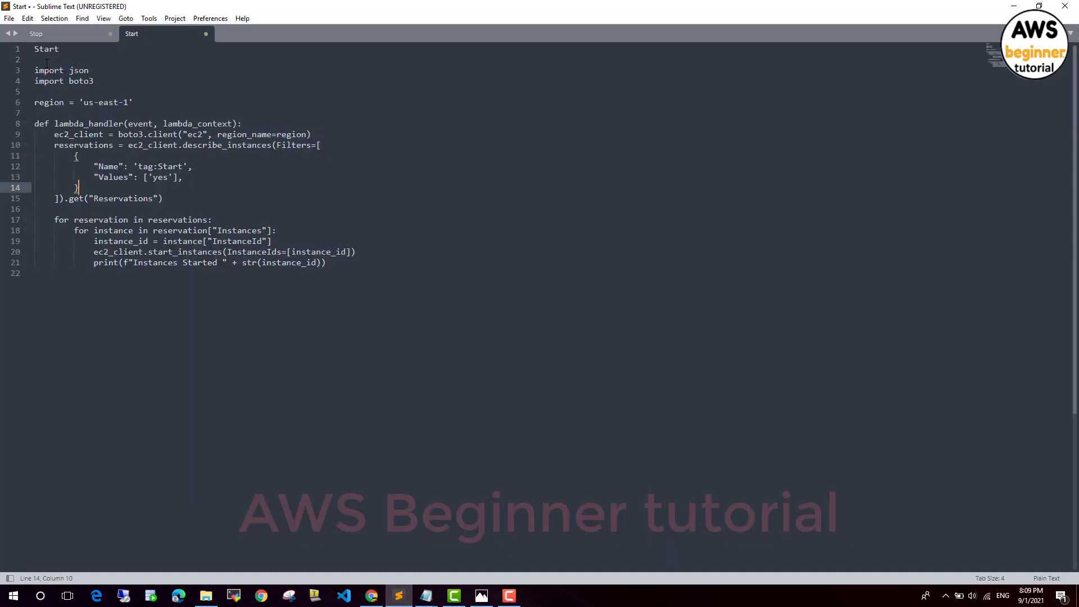
drag(34, 70, 350, 267)
key(ctrl+c)
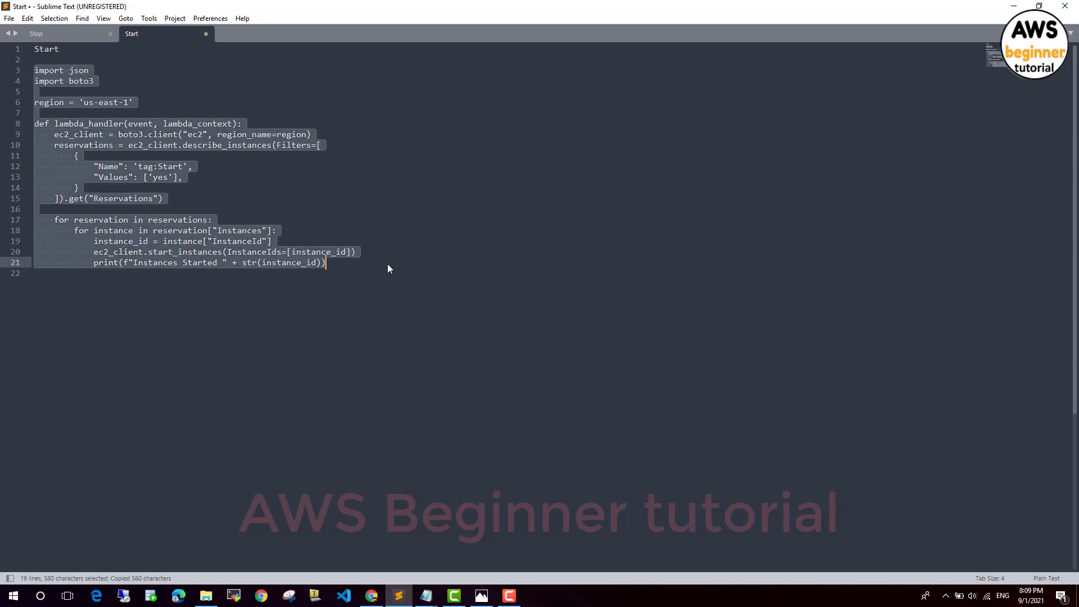
click(371, 596)
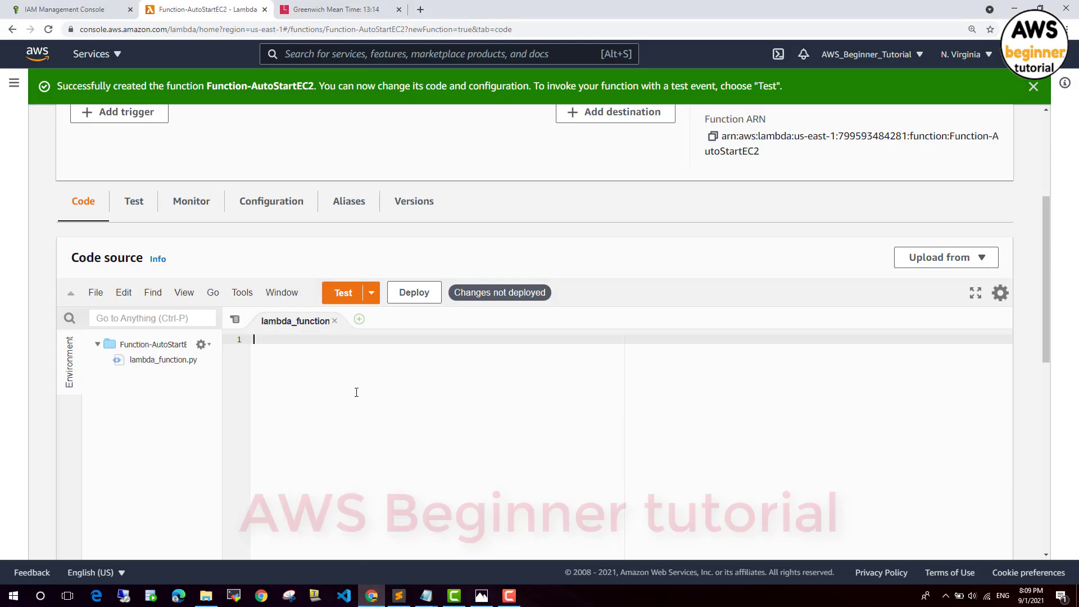
key(ctrl+v)
Examine the pasted code's imports, region, EC2 client and describe_instances filter, focusing on the tag name and its value.
scroll(300, 343, down, 1)
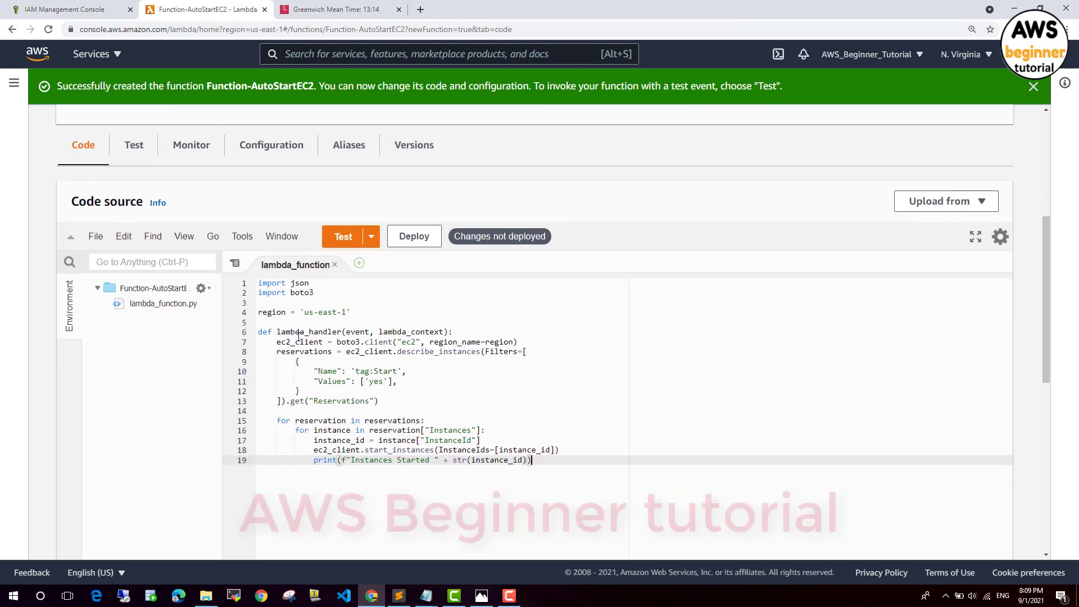
drag(313, 292, 258, 284)
drag(360, 312, 452, 332)
drag(277, 342, 517, 342)
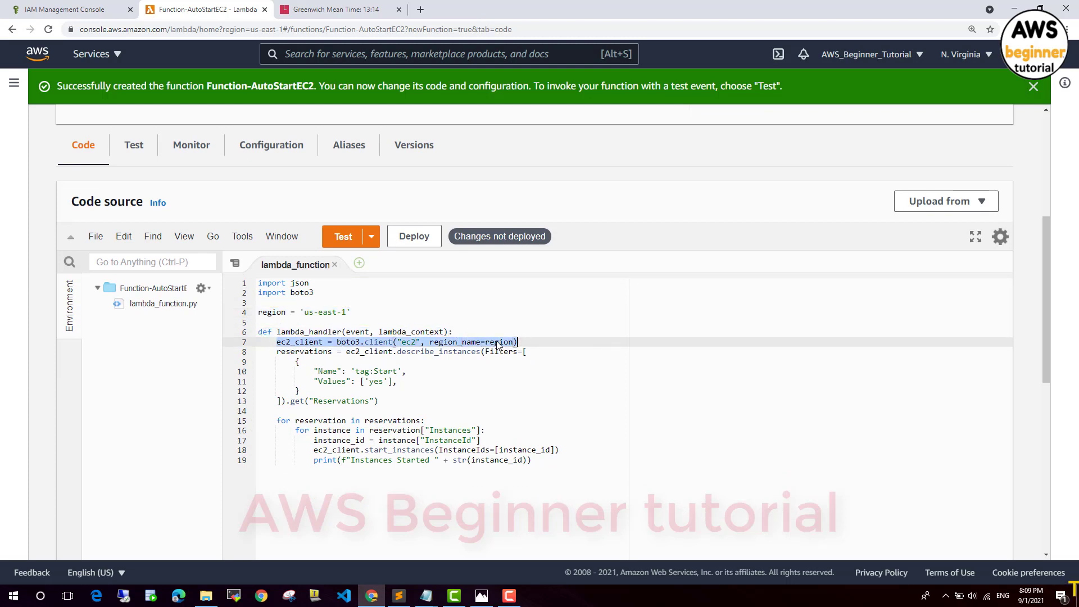
double_click(497, 342)
drag(276, 352, 508, 358)
drag(315, 371, 388, 380)
click(379, 371)
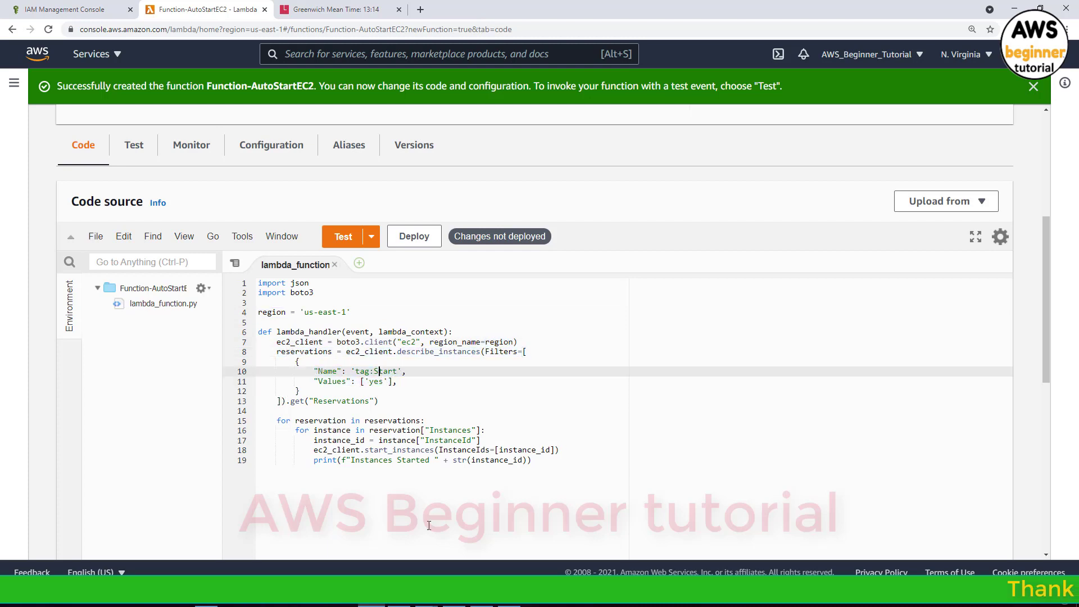
Switch to the auto-start-stop-multiple-ec2.txt outline in Notepad and add the indented note "We will use tag Start and Value 'yes'" plus a blank line under item 3.1.
mouse_move(399, 605)
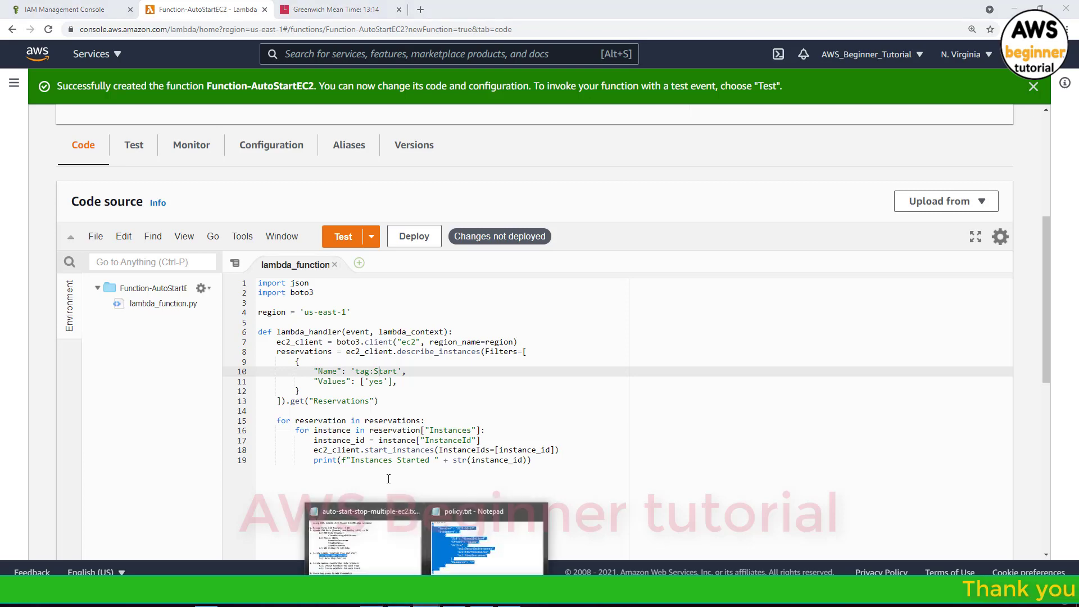
click(392, 554)
click(379, 355)
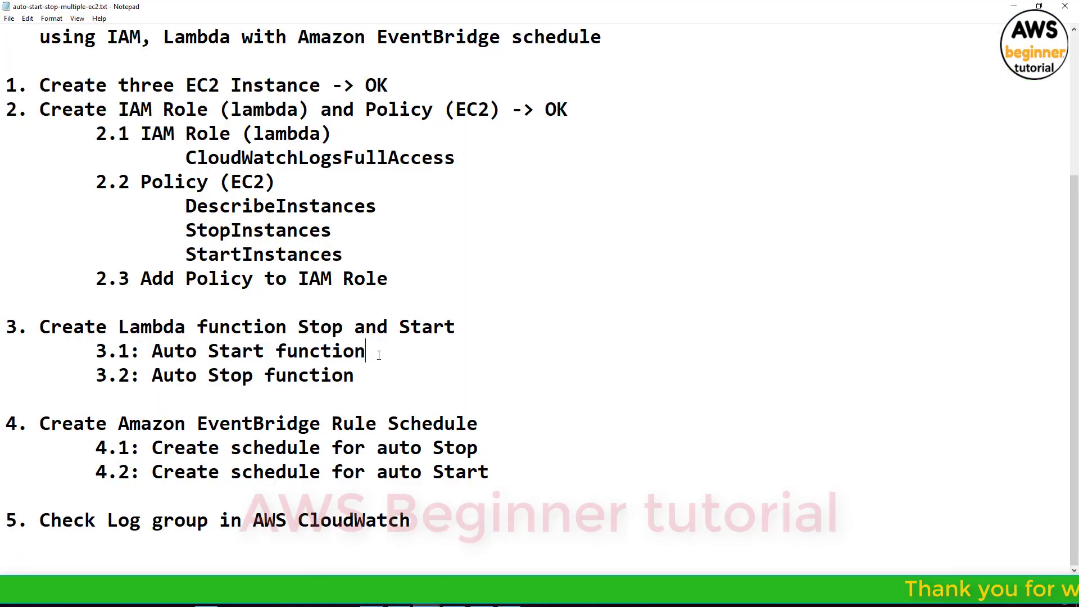
key(Return)
key(Tab)
key(Tab)
text(We w)
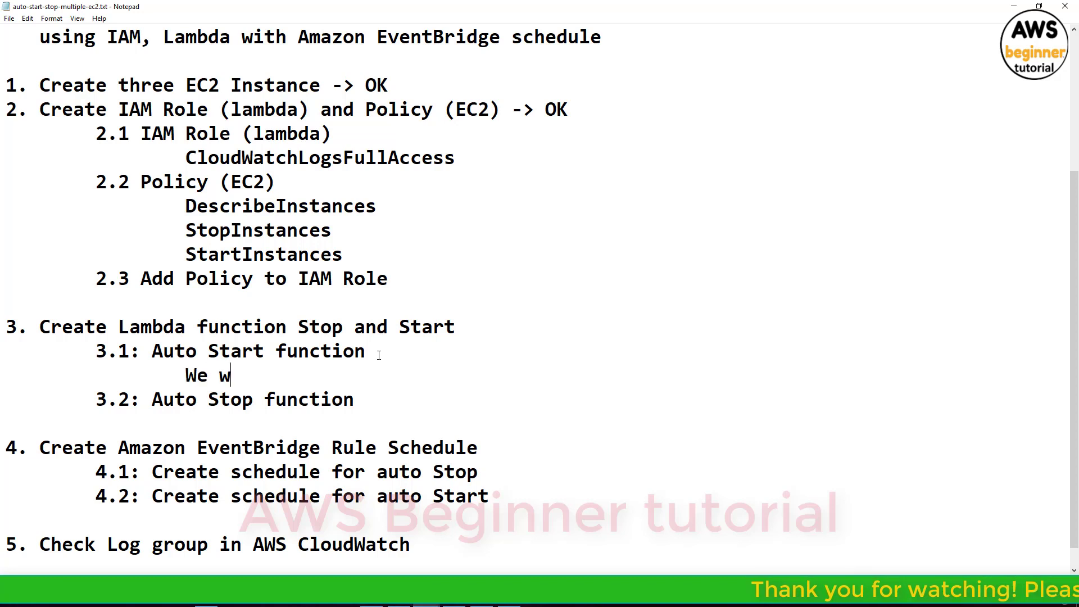
text(ill )
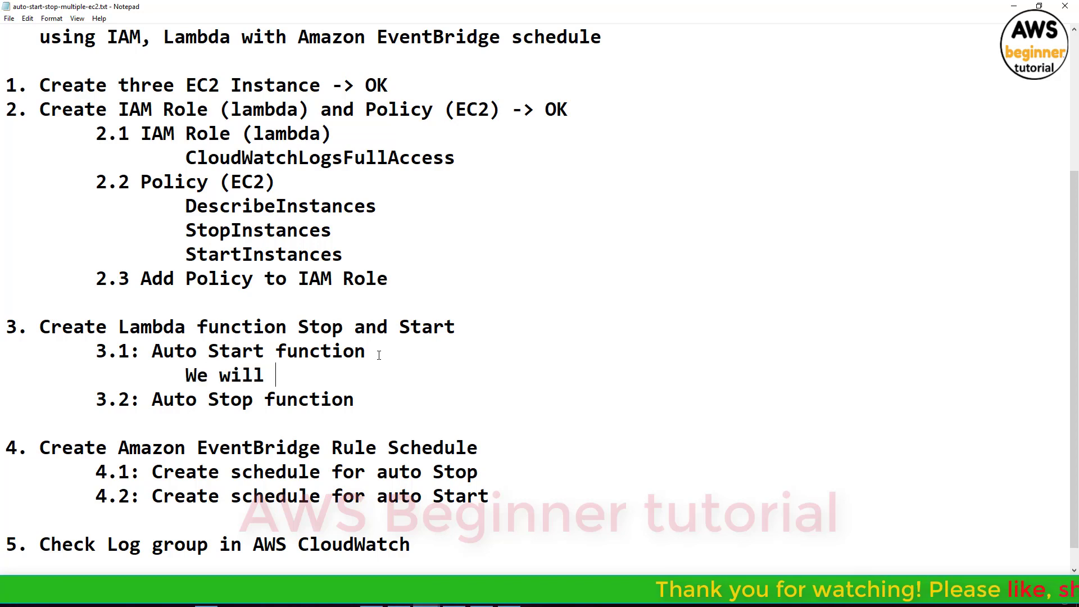
text(use t)
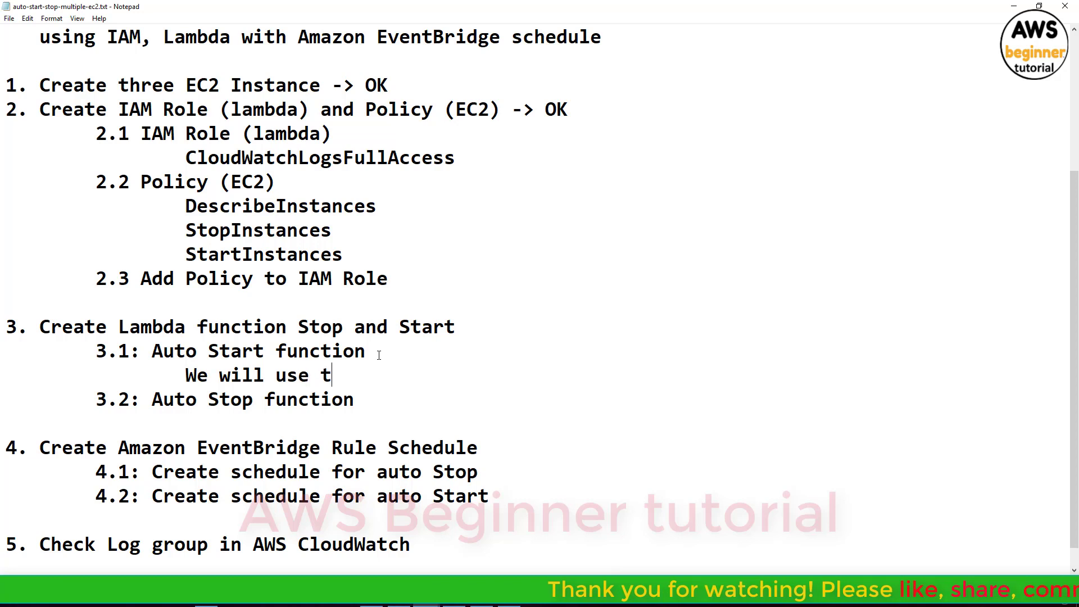
text(ag S)
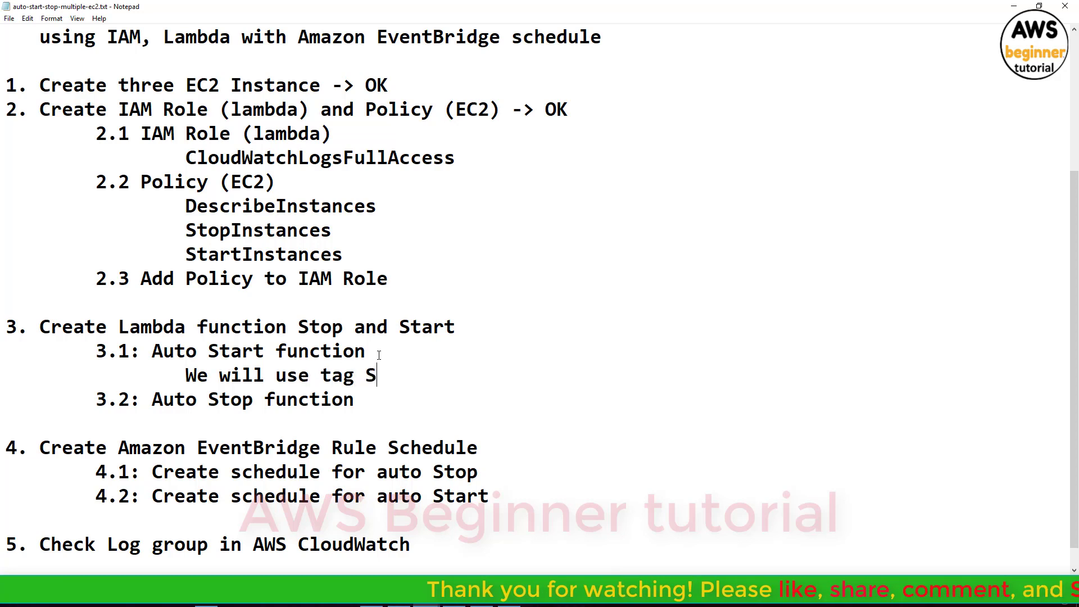
text(tart )
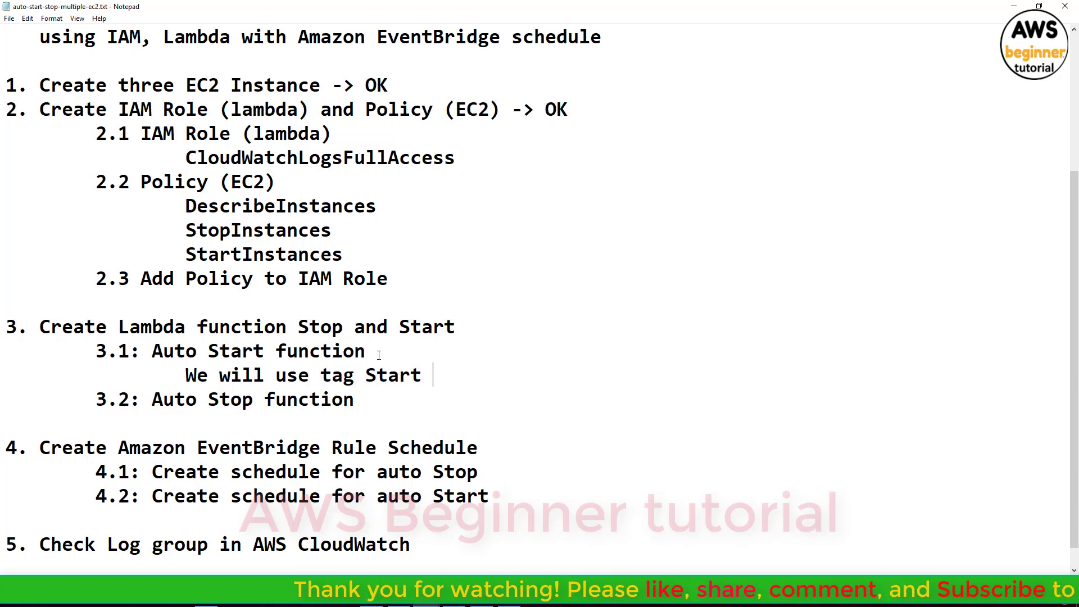
text(and V)
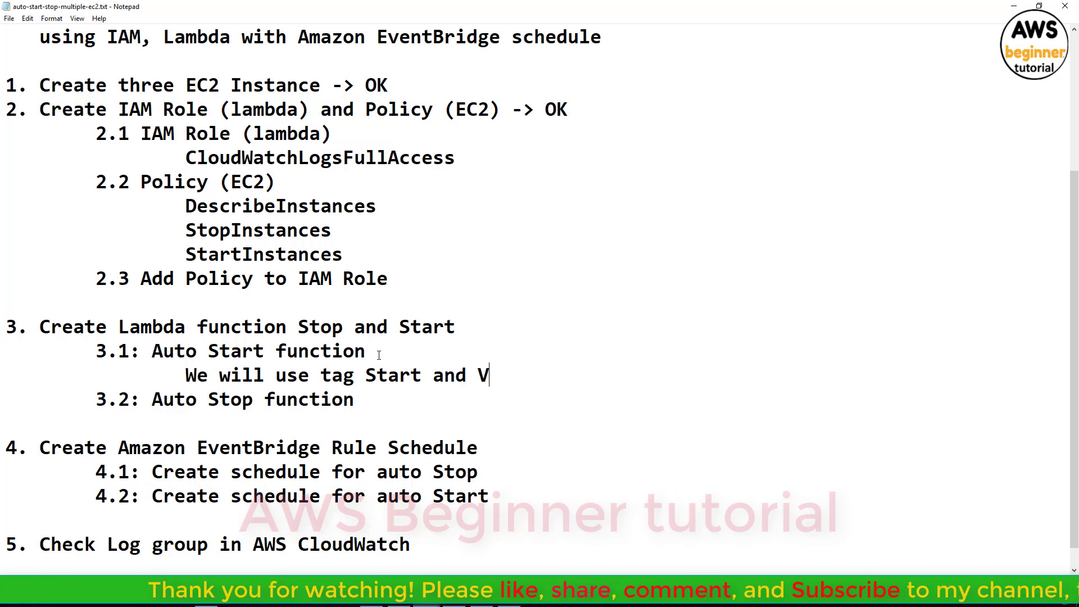
text(alue)
key(BackSpace)
text(ue)
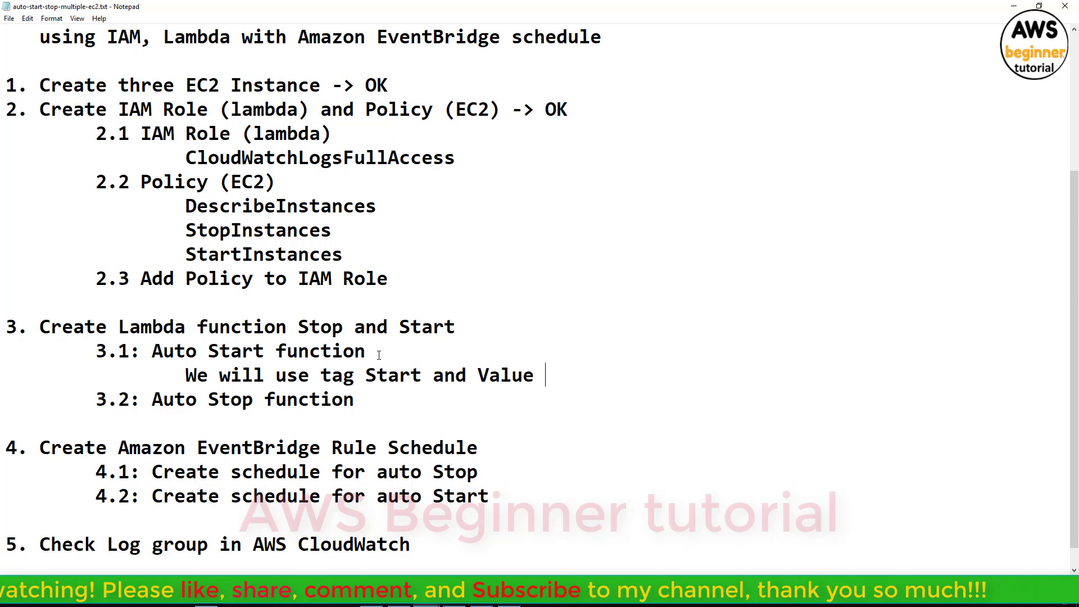
text( 'yes)
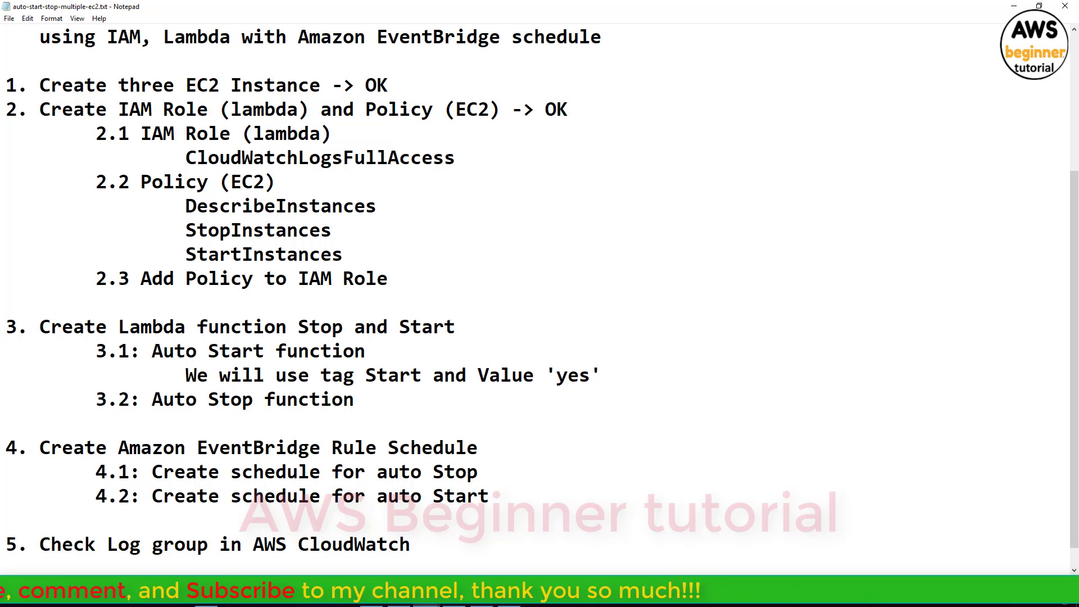
text(')
key(Return)
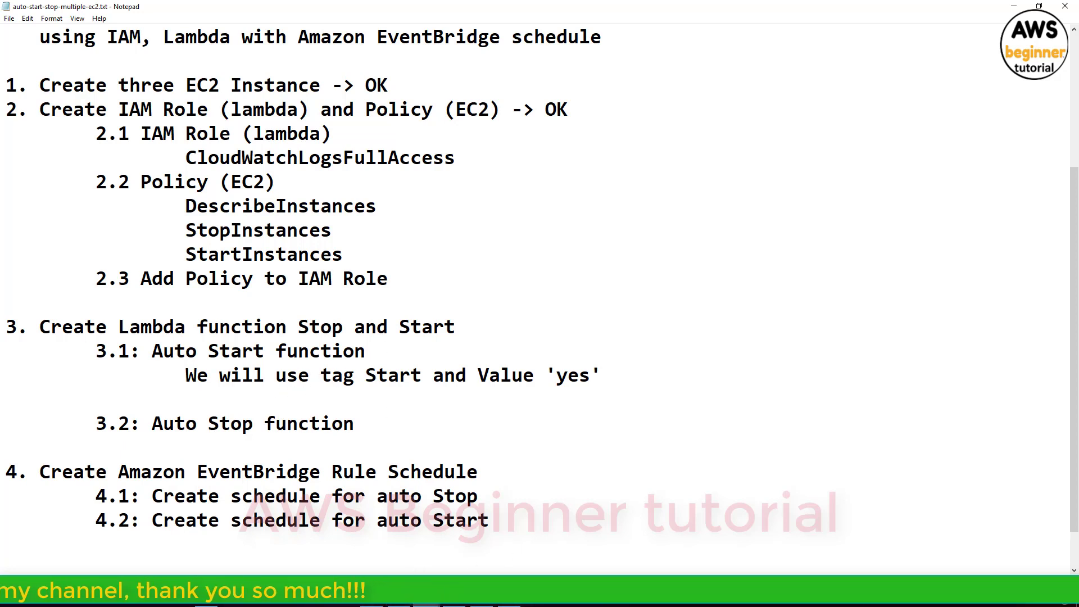
Switch back to Chrome and examine the rest of the lambda_function code, from the tag filter through the reservation and instance loops to the print statement.
key(alt+Tab)
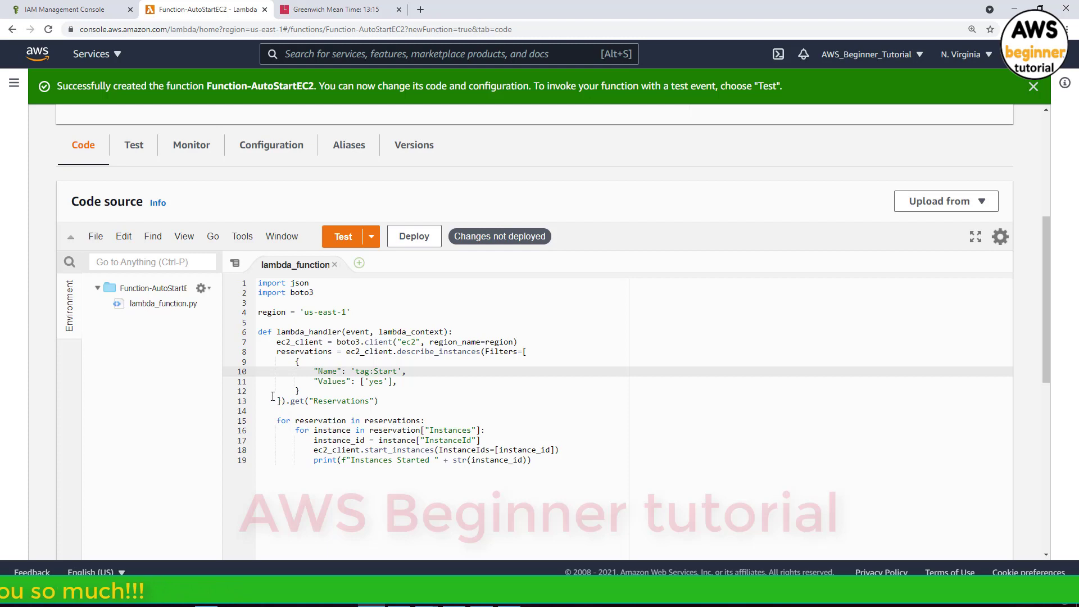
drag(308, 373, 397, 382)
click(398, 382)
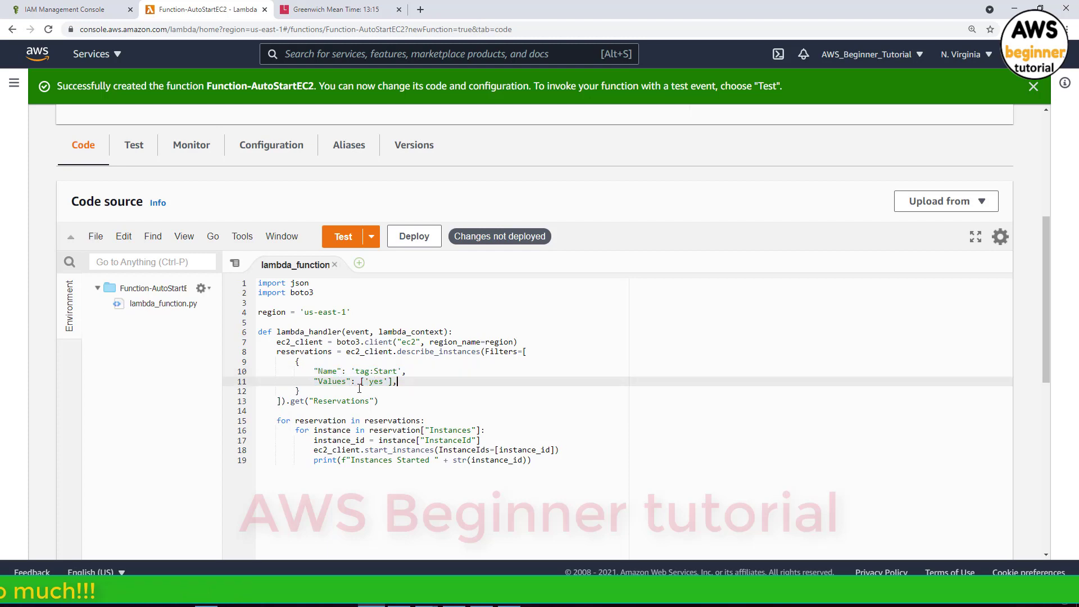
drag(279, 402, 397, 407)
drag(277, 421, 427, 421)
click(297, 430)
drag(297, 430, 477, 430)
double_click(450, 430)
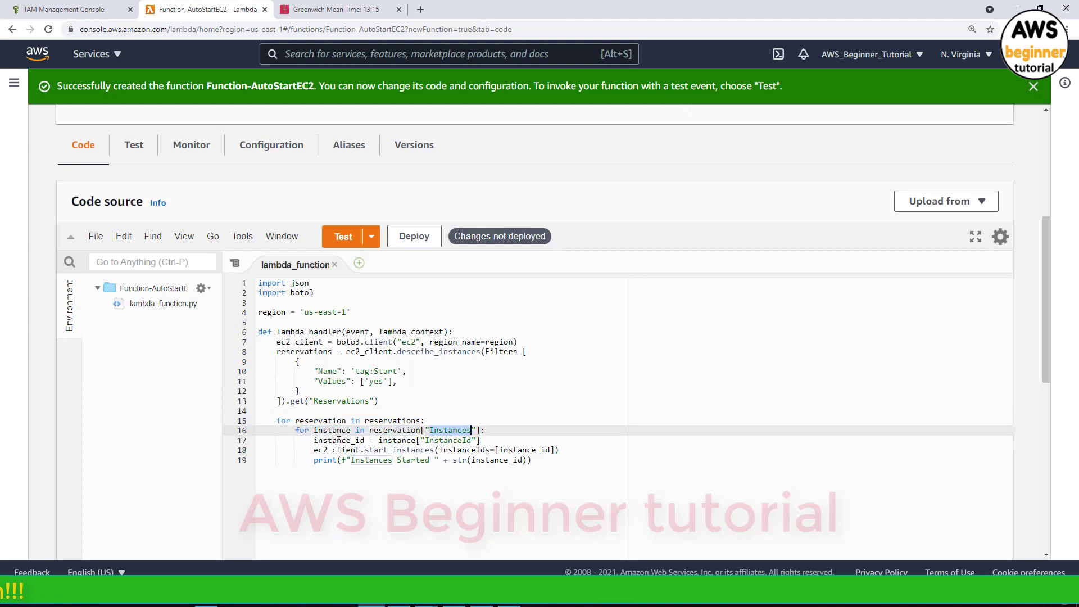
double_click(339, 441)
click(304, 440)
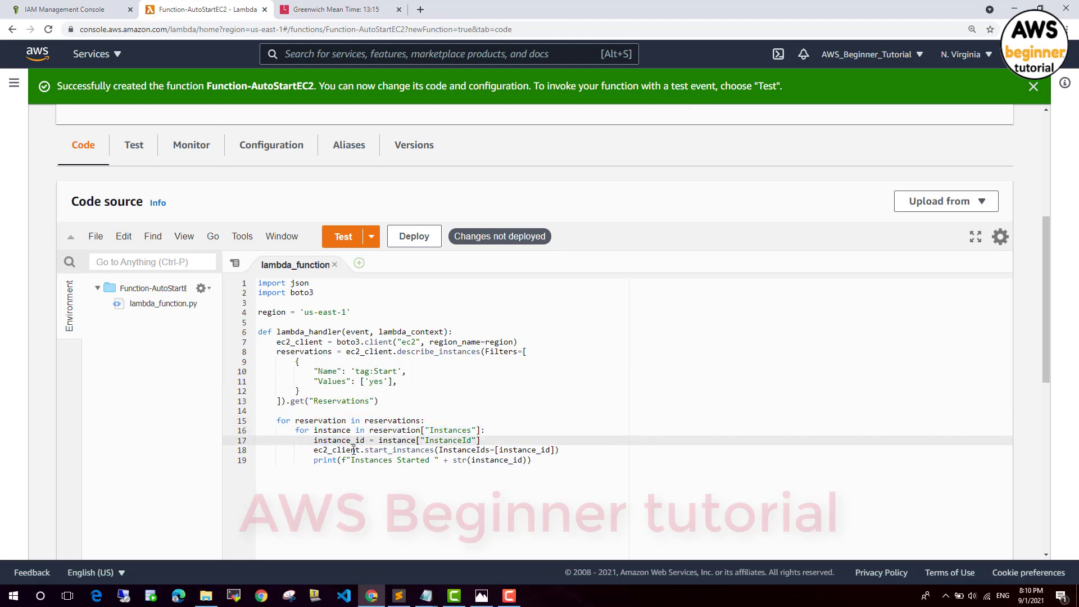
drag(314, 461, 537, 461)
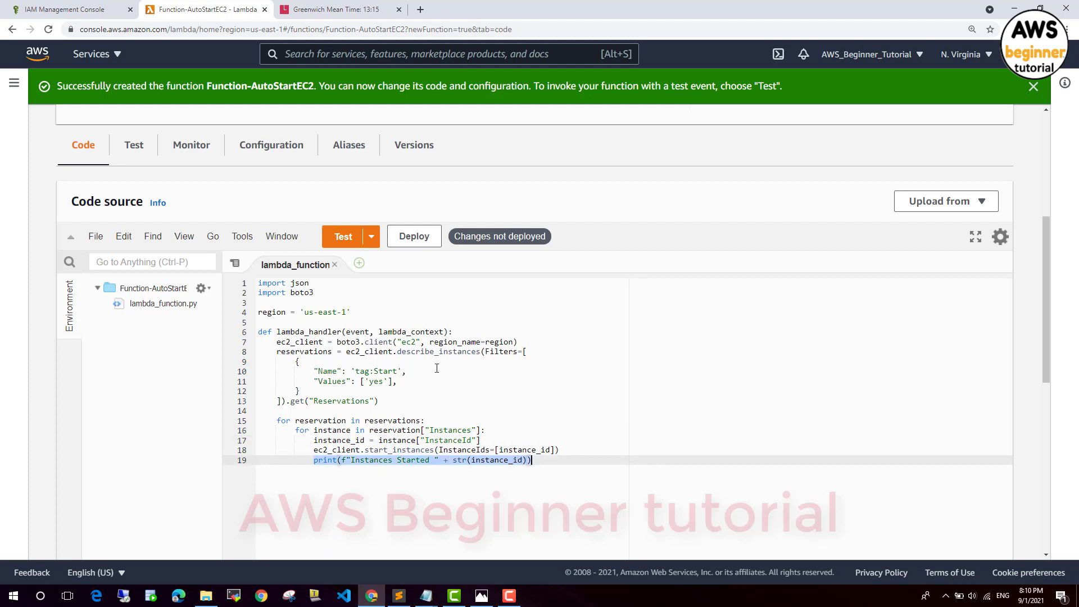
Deploy the Function-AutoStartEC2 code, check the tag note in the Notepad outline and return to Chrome.
click(404, 242)
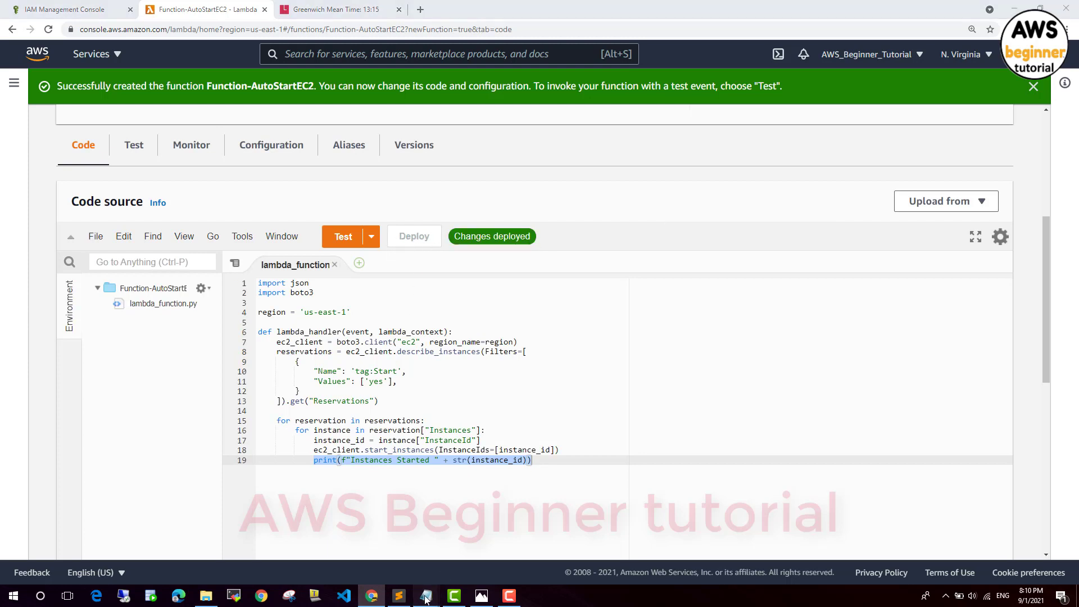
click(347, 537)
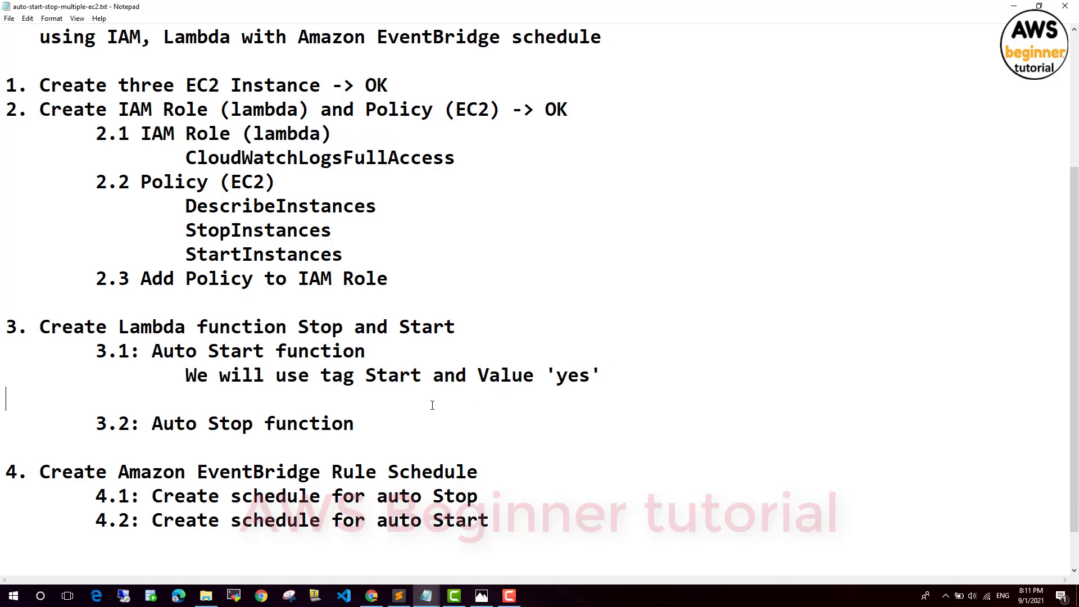
click(372, 595)
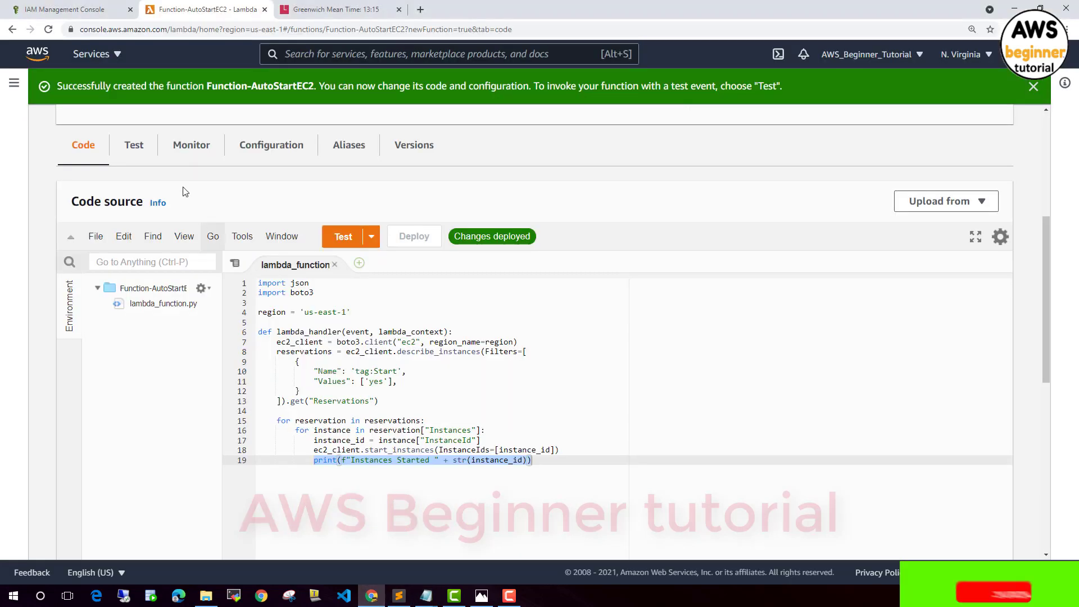
Open the EC2 Instances list in the IAM Management Console browser tab and dismiss the Welcome back message.
click(70, 10)
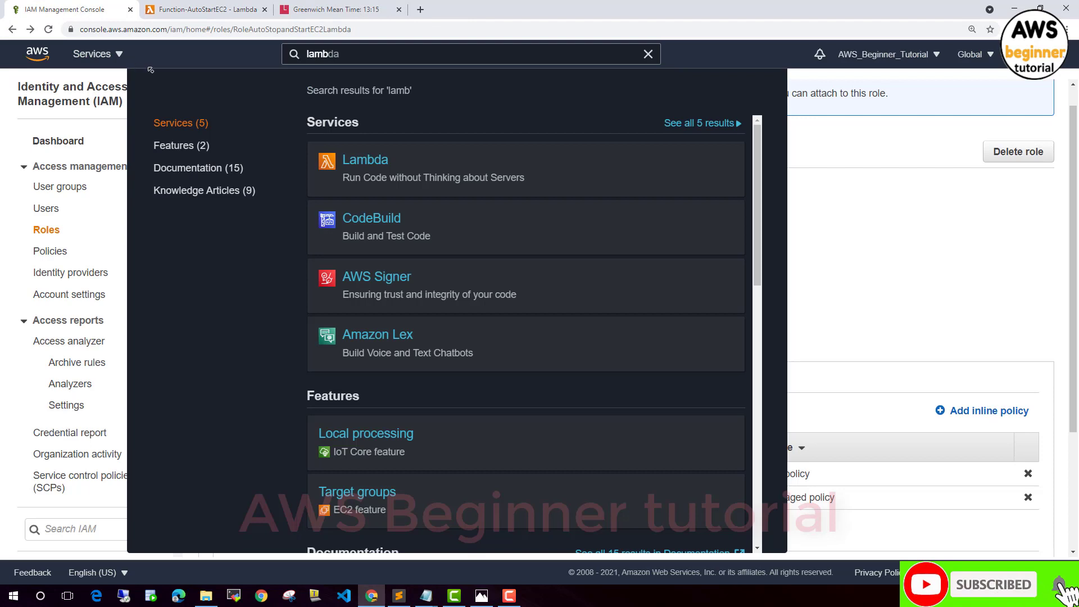
click(354, 56)
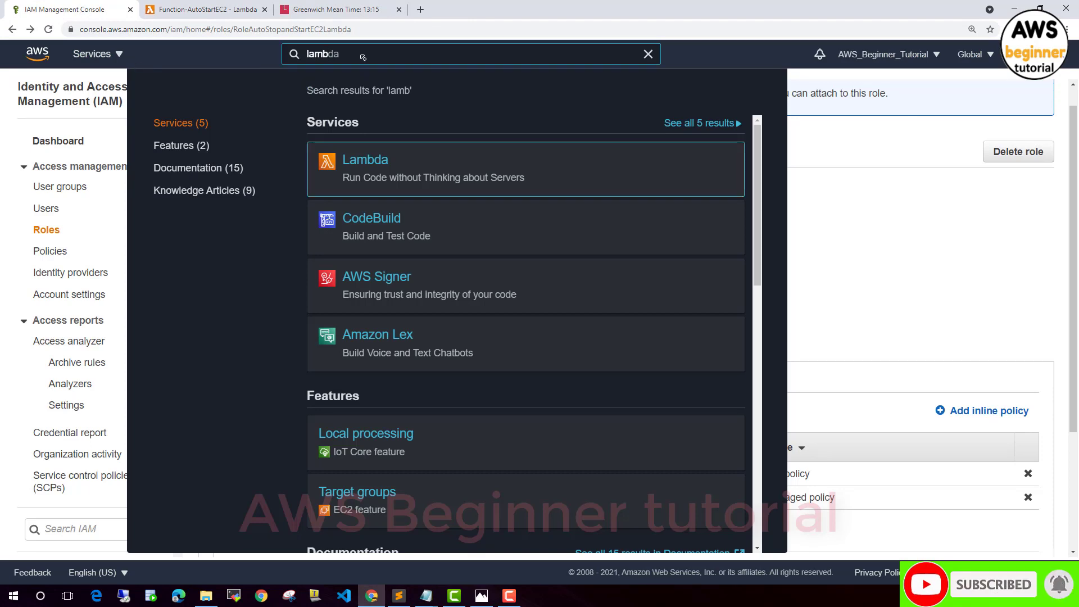
click(36, 55)
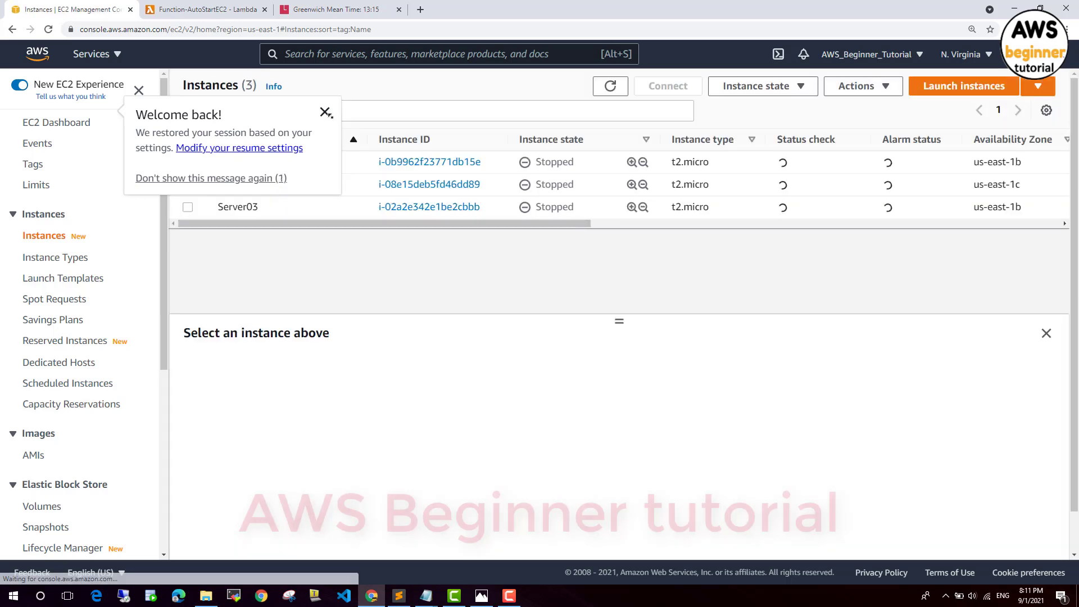
click(326, 113)
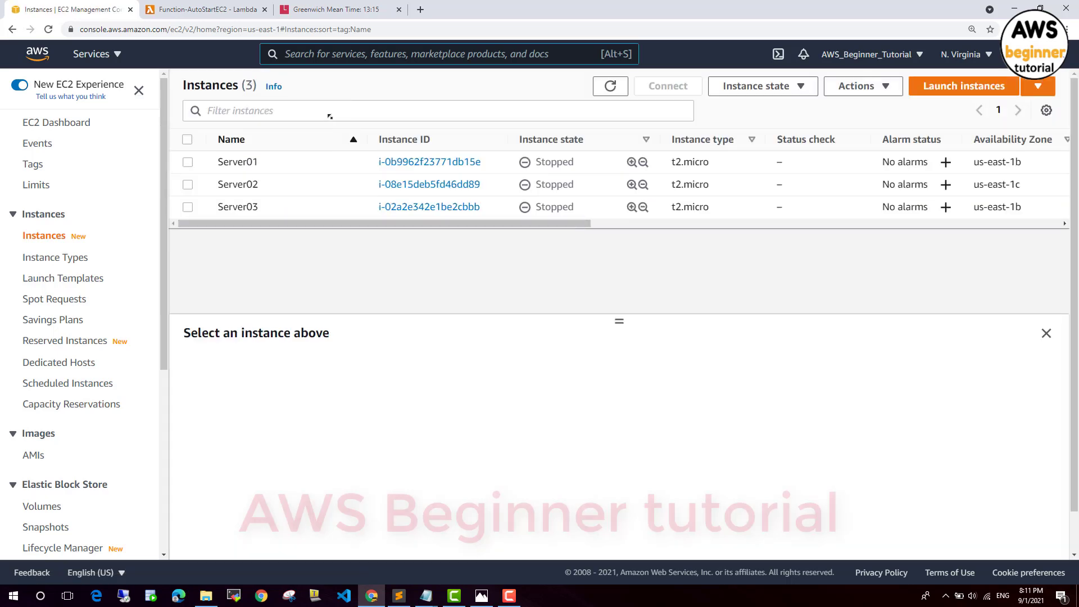
Add a tag with key Start and value yes to the Server01 instance and save it.
click(298, 162)
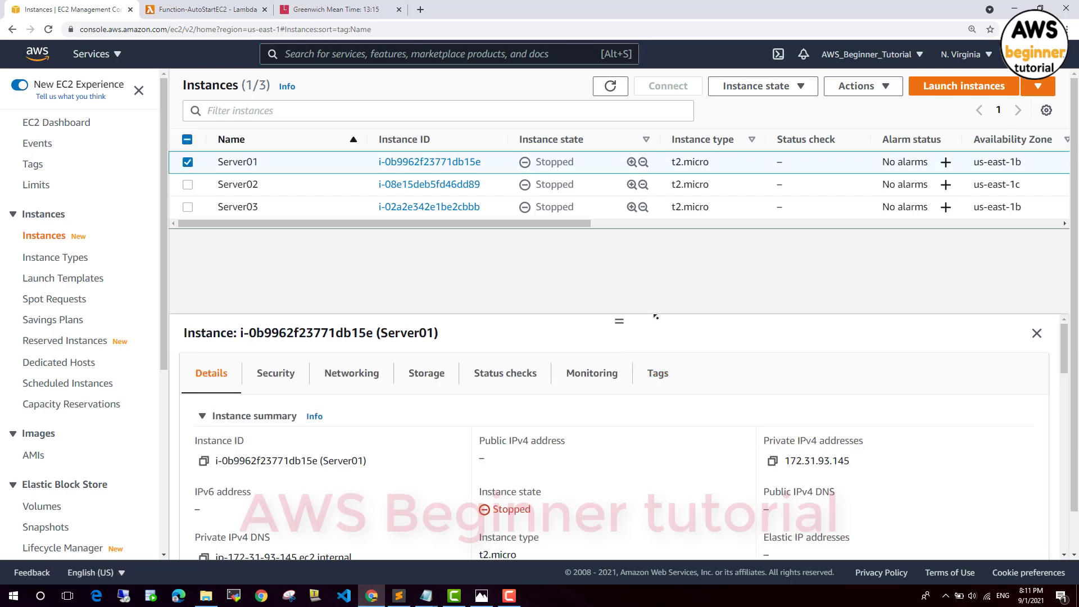
drag(626, 325, 622, 281)
click(626, 310)
drag(619, 321, 619, 266)
click(663, 322)
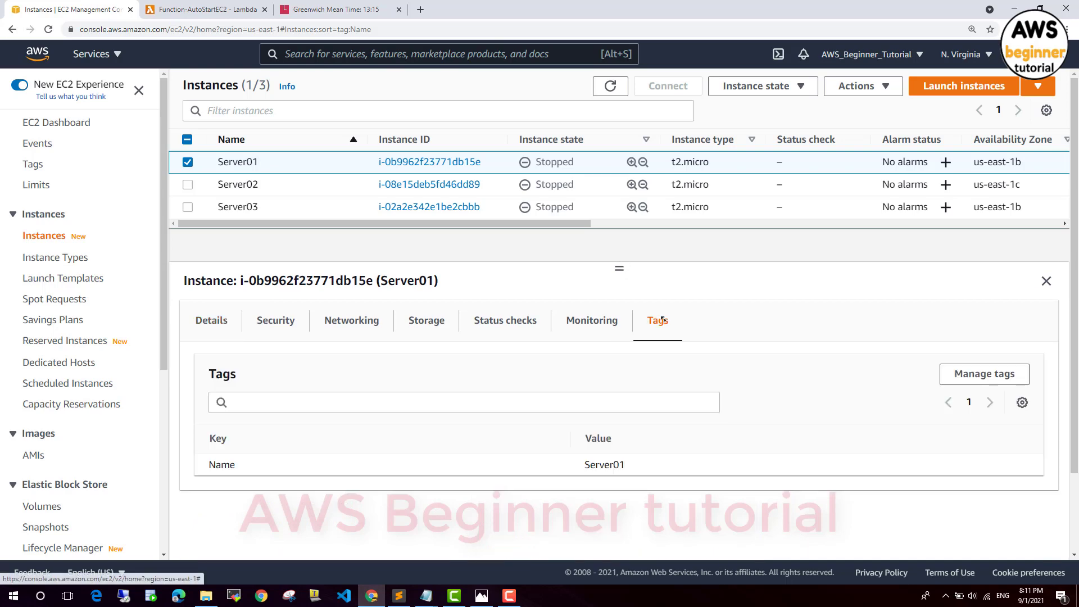
click(984, 373)
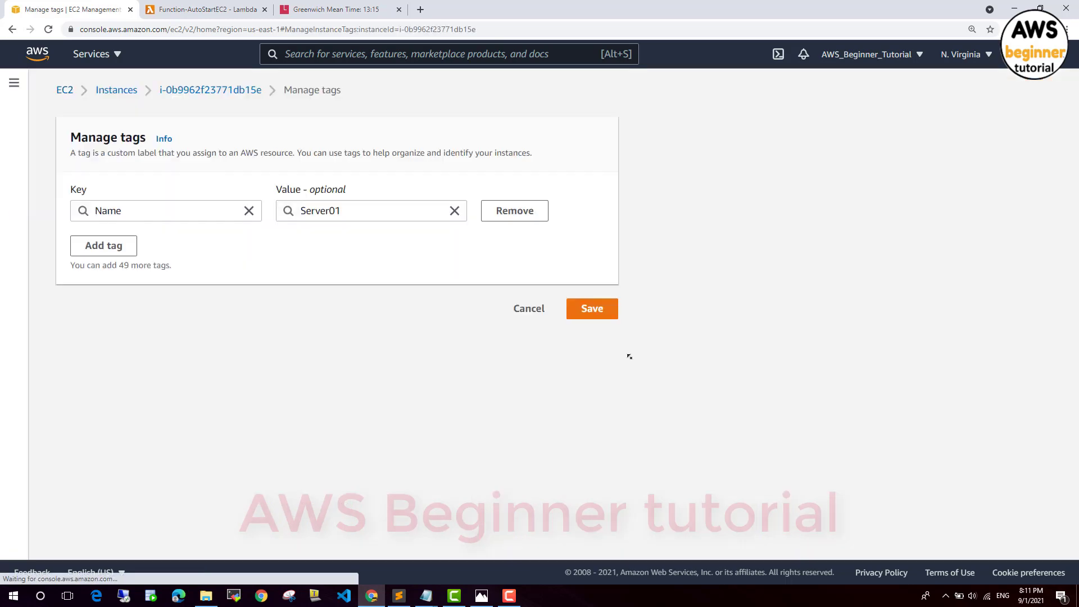
click(116, 244)
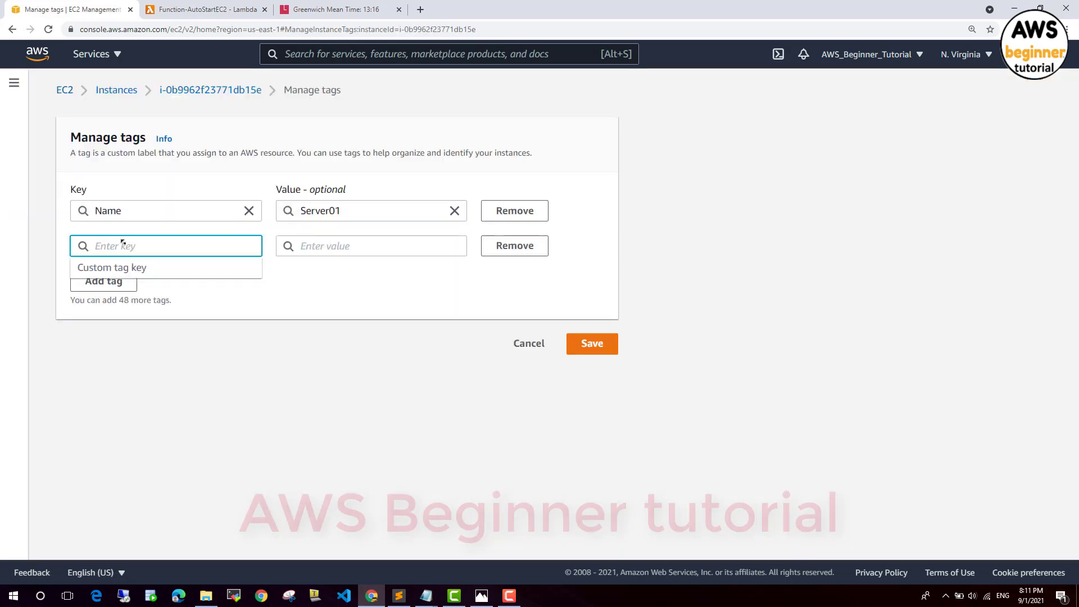
text(Start)
key(Tab)
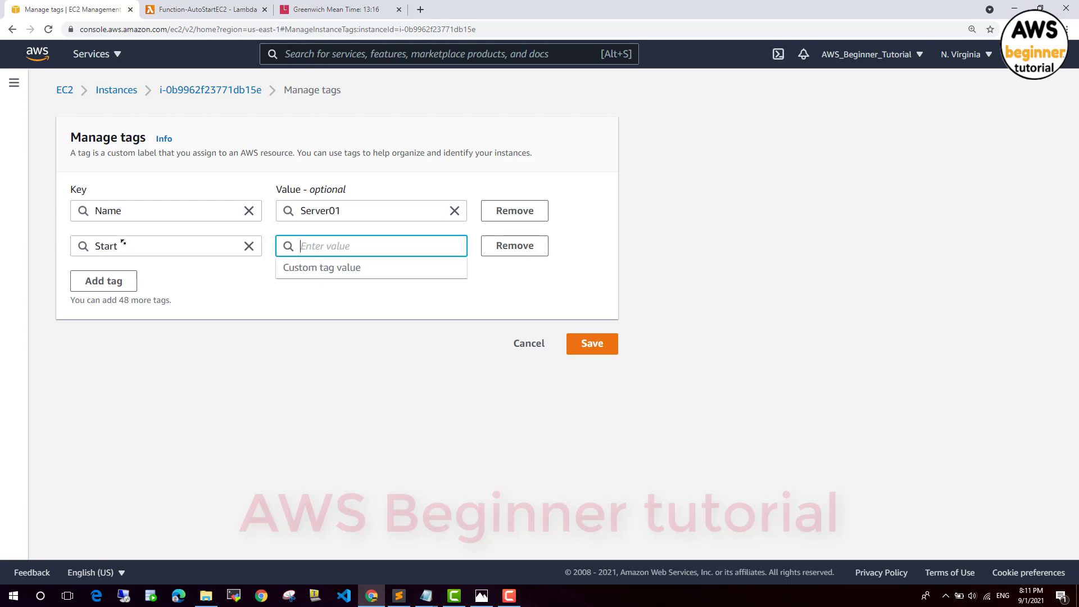
text(yes)
click(481, 315)
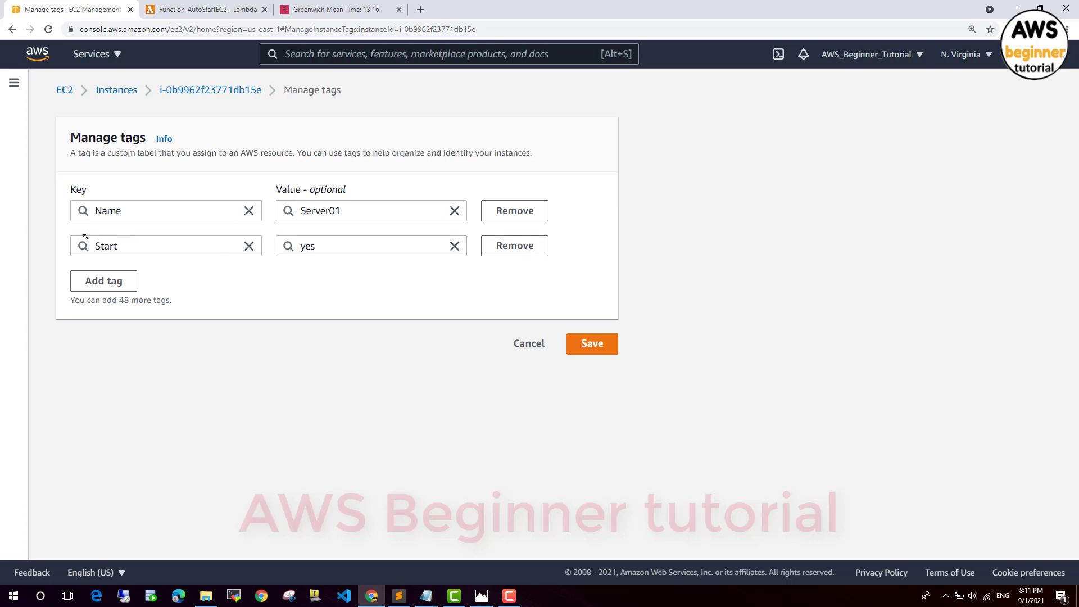
click(607, 347)
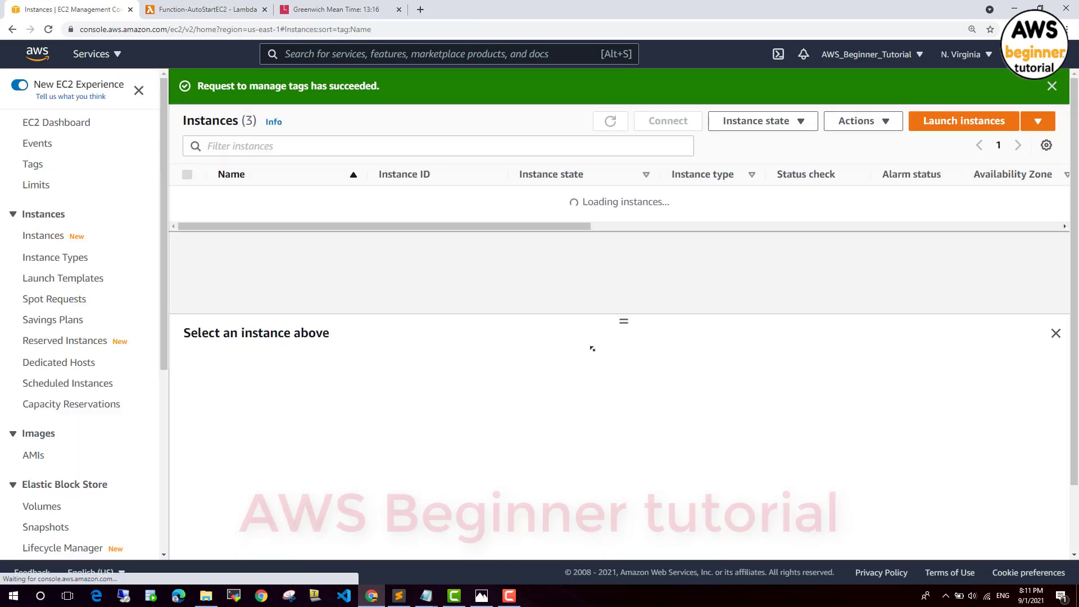
Add a tag with key Start and value yes to the Server02 instance and save it.
click(298, 220)
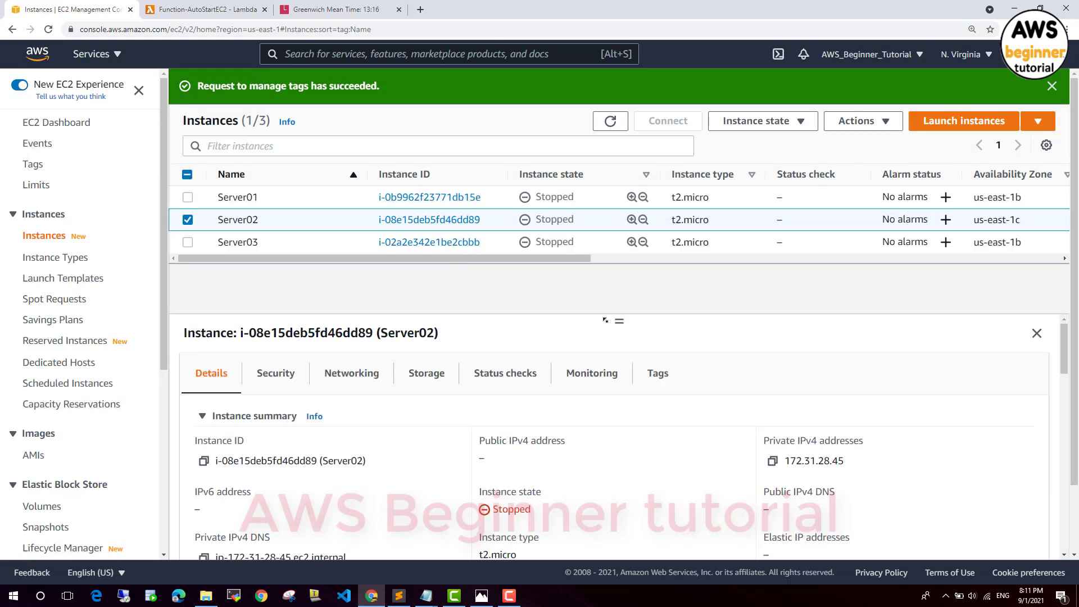
click(660, 377)
click(969, 433)
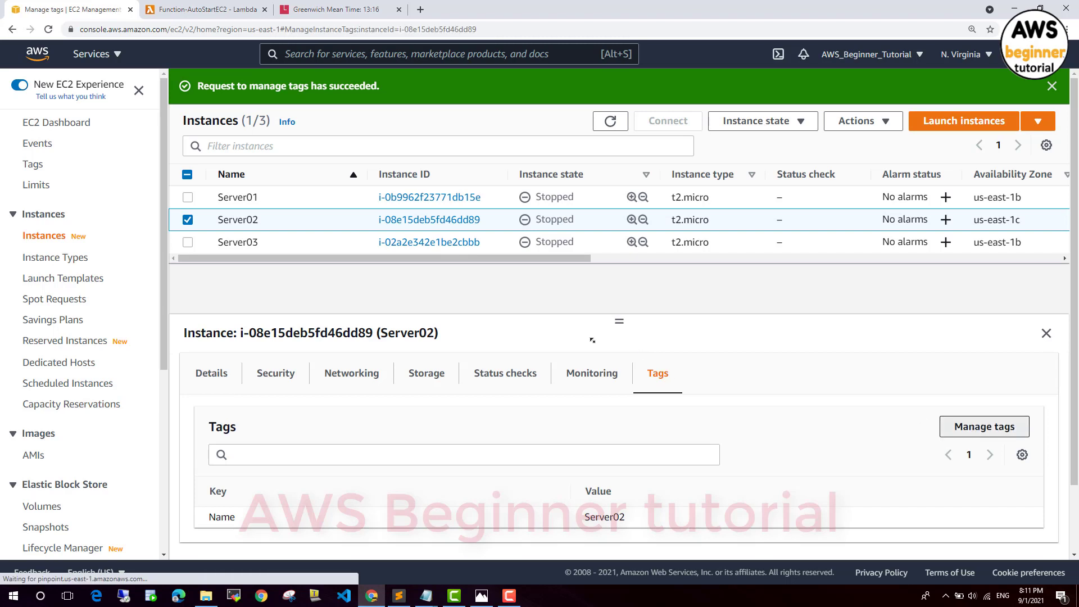
click(89, 237)
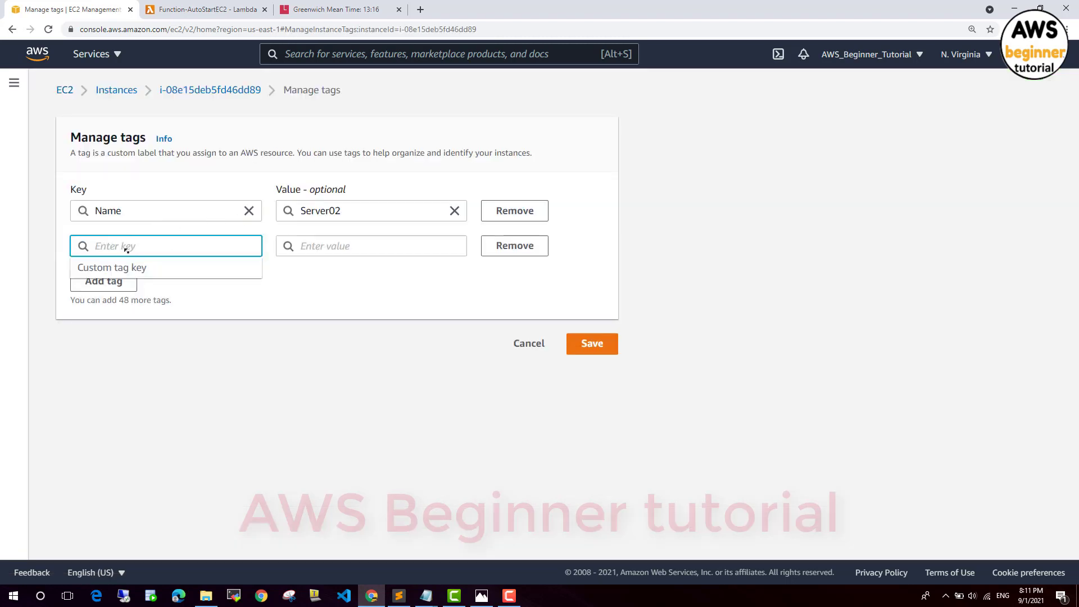
text(Start)
key(Tab)
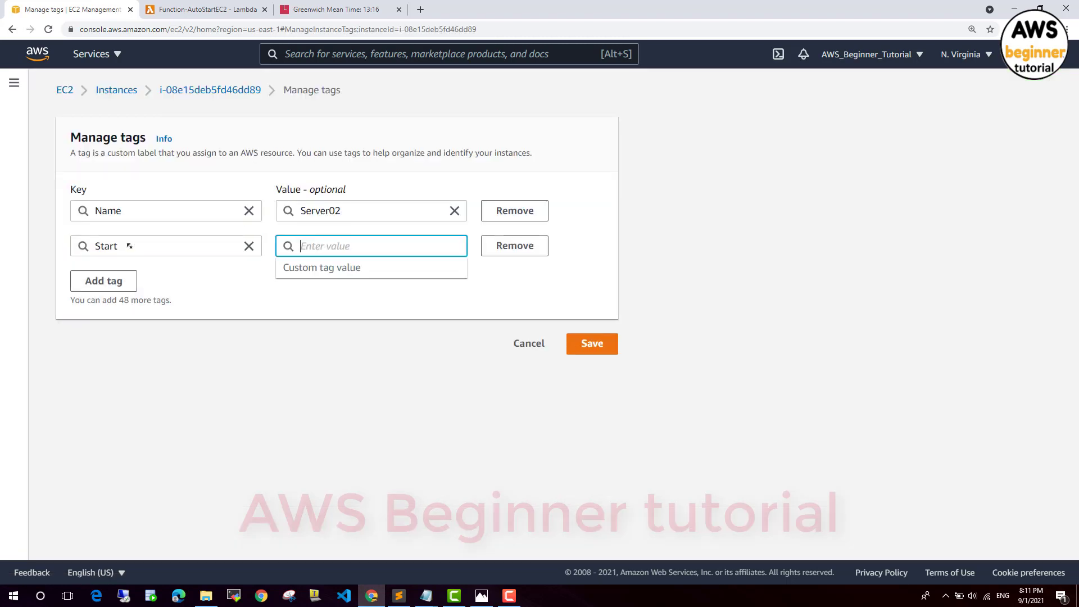
text(yes)
click(592, 343)
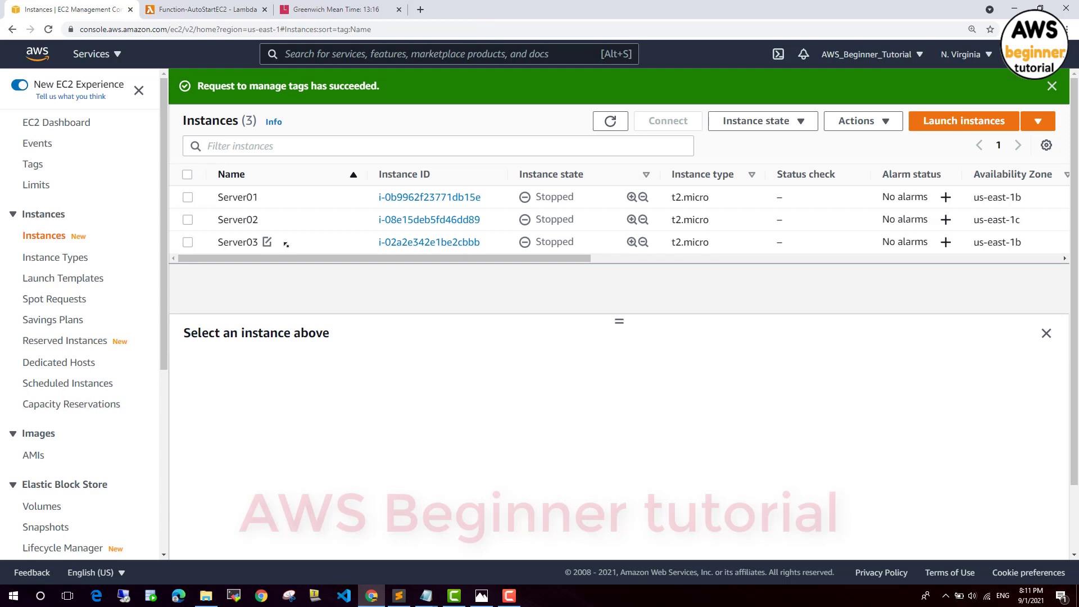
Add a tag with key Start and value yes to the Server03 instance and save it.
click(288, 244)
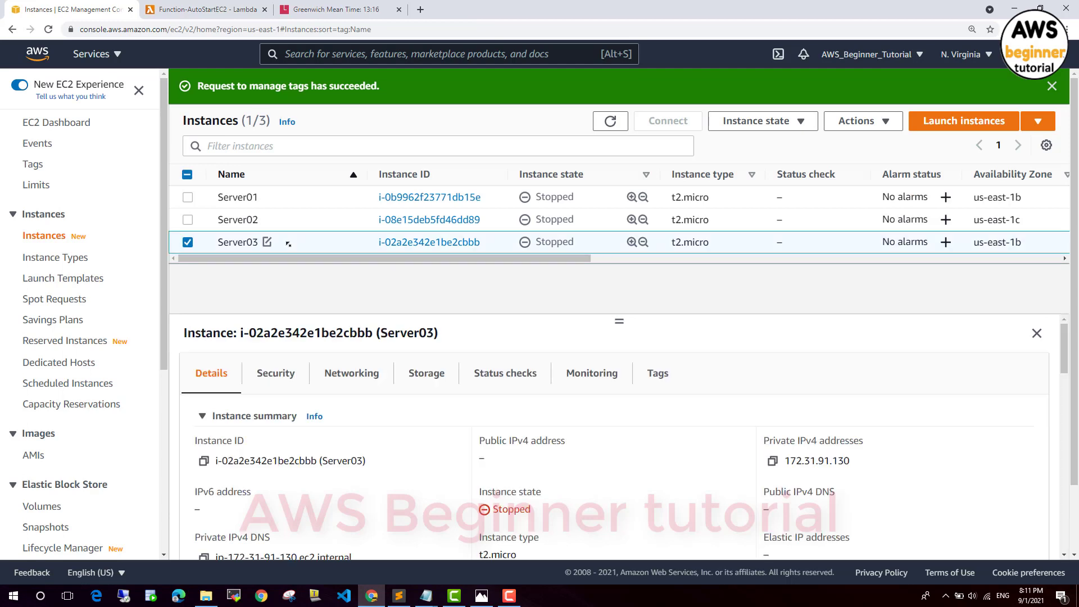
click(658, 372)
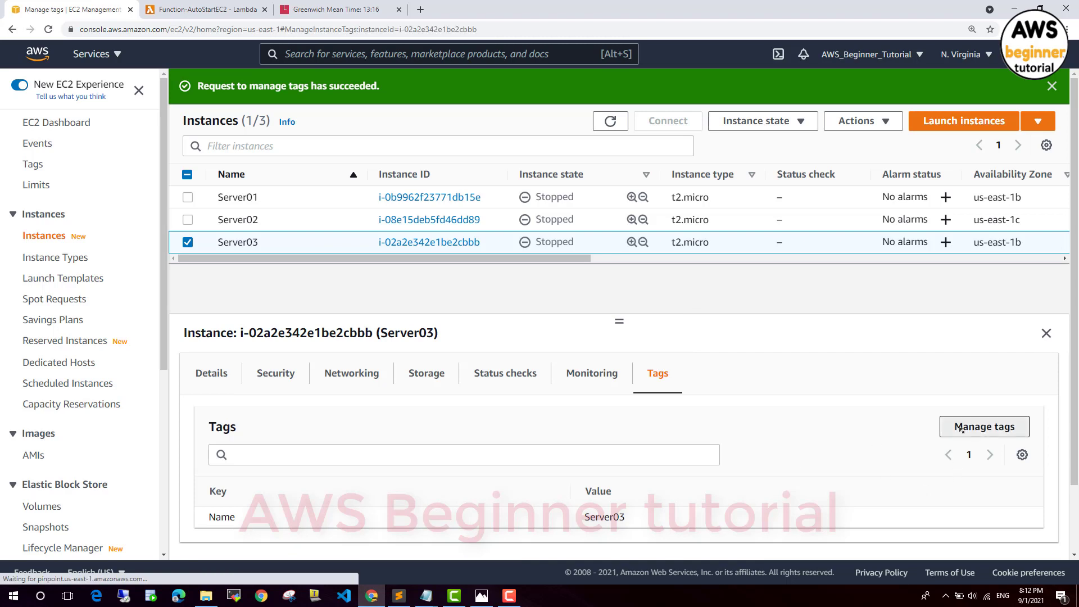
click(956, 432)
click(108, 245)
text(Start)
key(Tab)
text(yes)
click(590, 343)
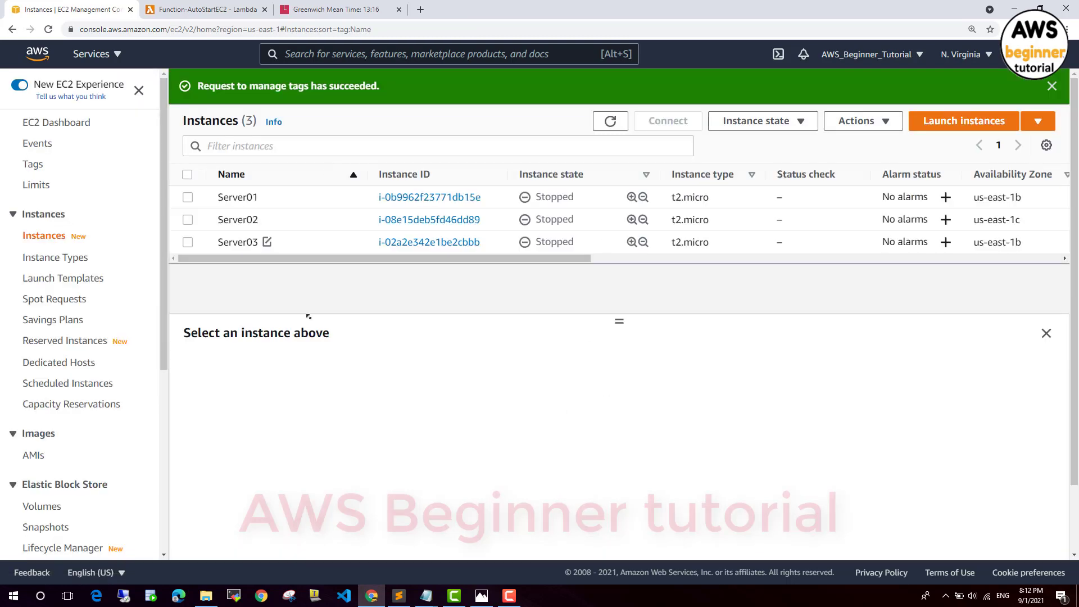
Check the Start tag and its value on Server01, Server02 and Server03 in turn.
click(333, 197)
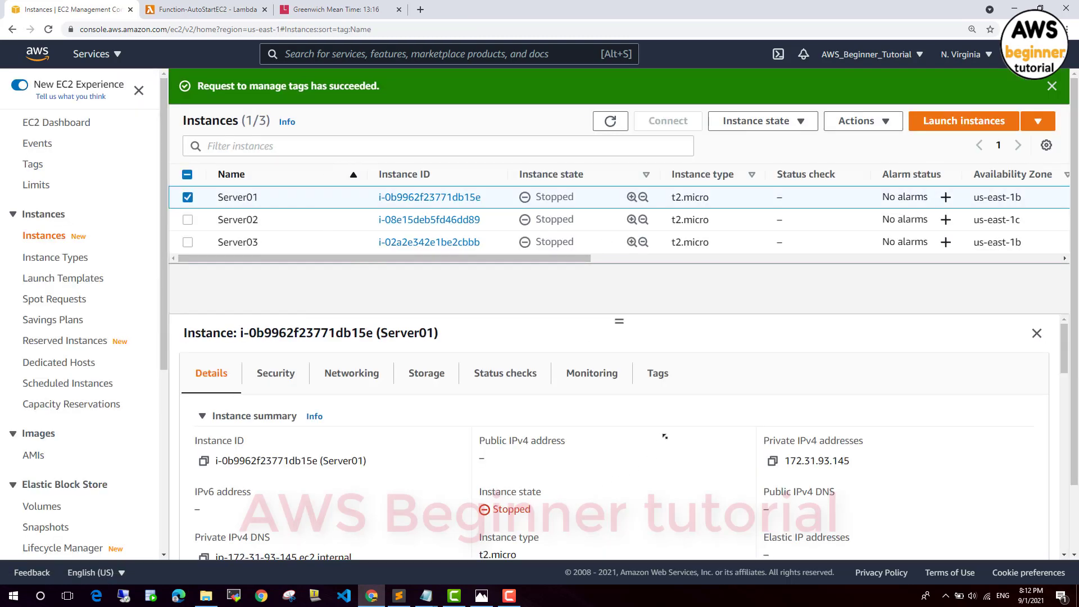
click(658, 373)
drag(562, 517, 594, 519)
drag(204, 516, 604, 523)
click(265, 219)
click(267, 242)
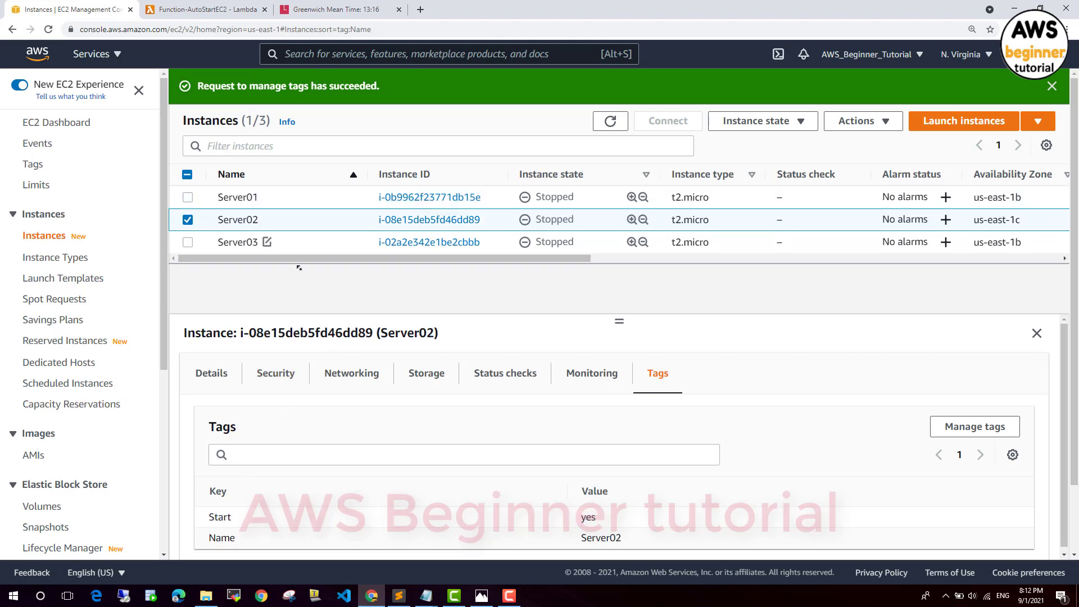
drag(245, 518, 578, 534)
click(582, 492)
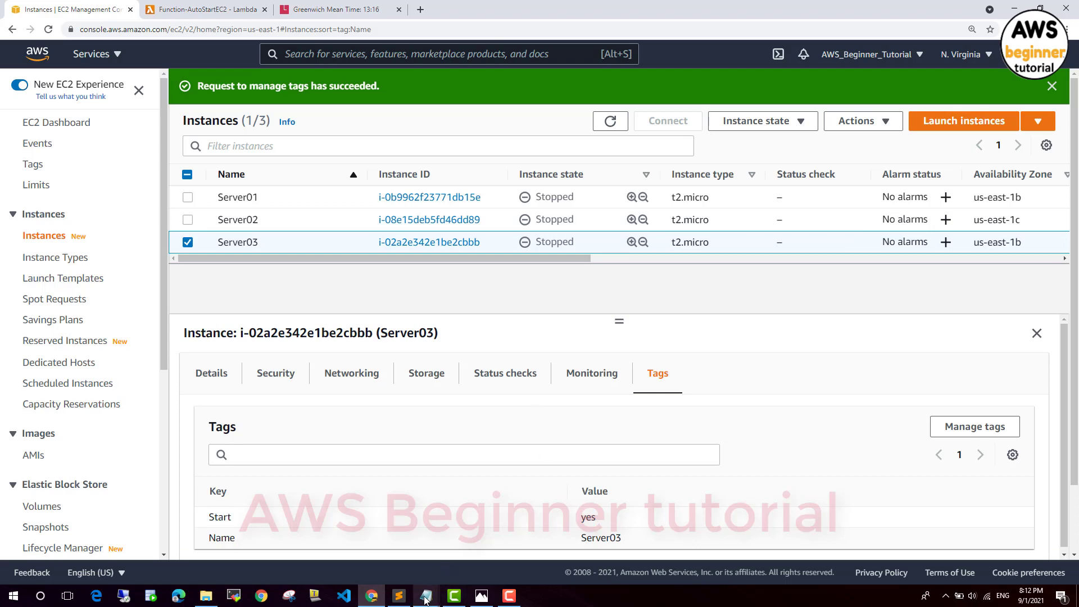
Review schedule items 4.1 and 4.2 in the auto-start-stop-multiple-ec2.txt outline in Notepad and return to Chrome.
mouse_move(371, 601)
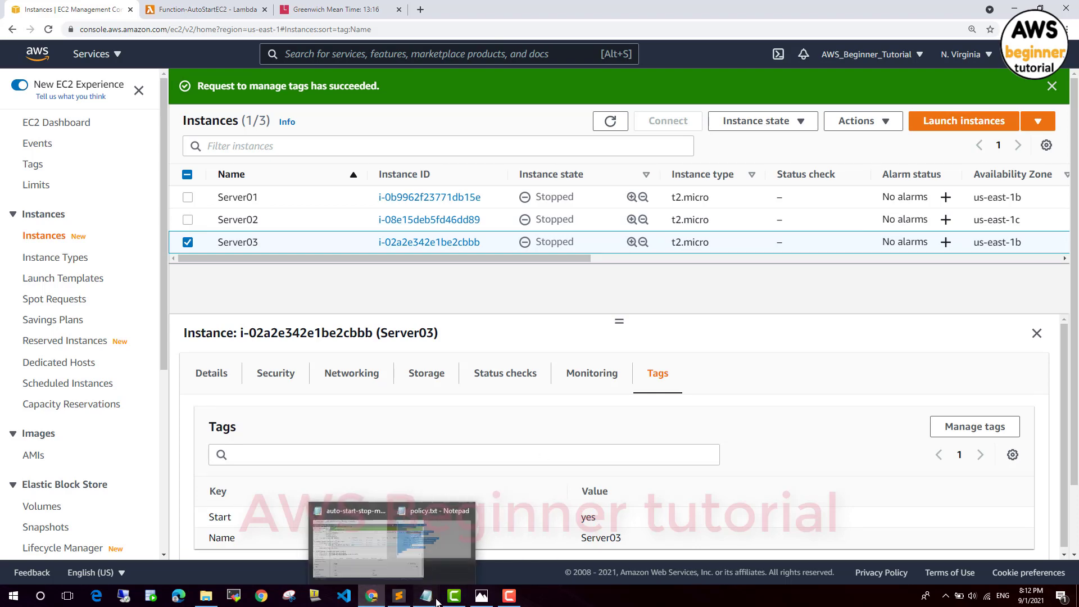
click(362, 542)
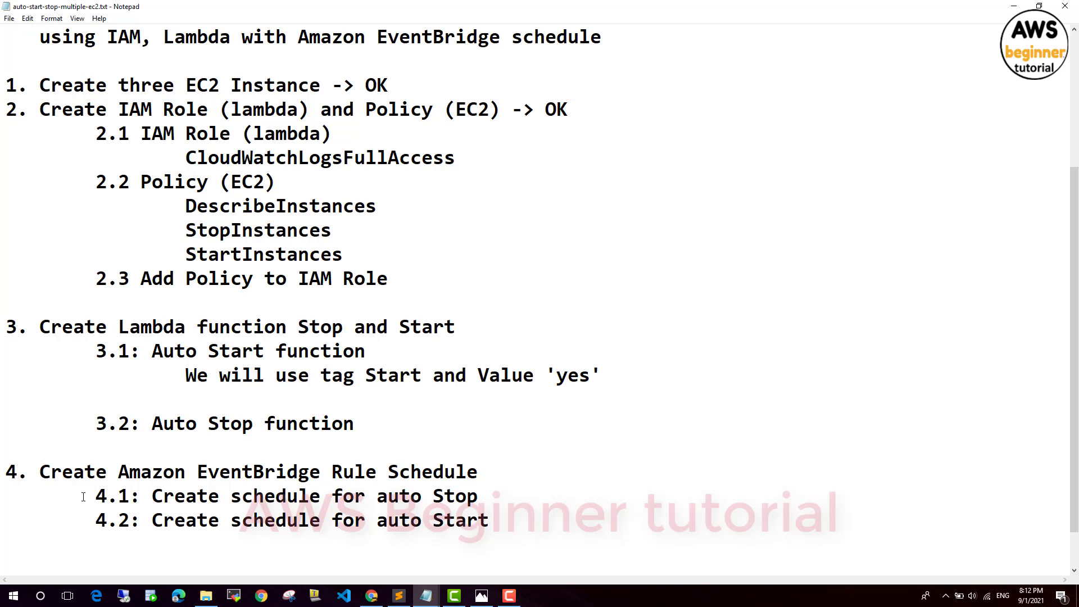
drag(86, 504, 479, 497)
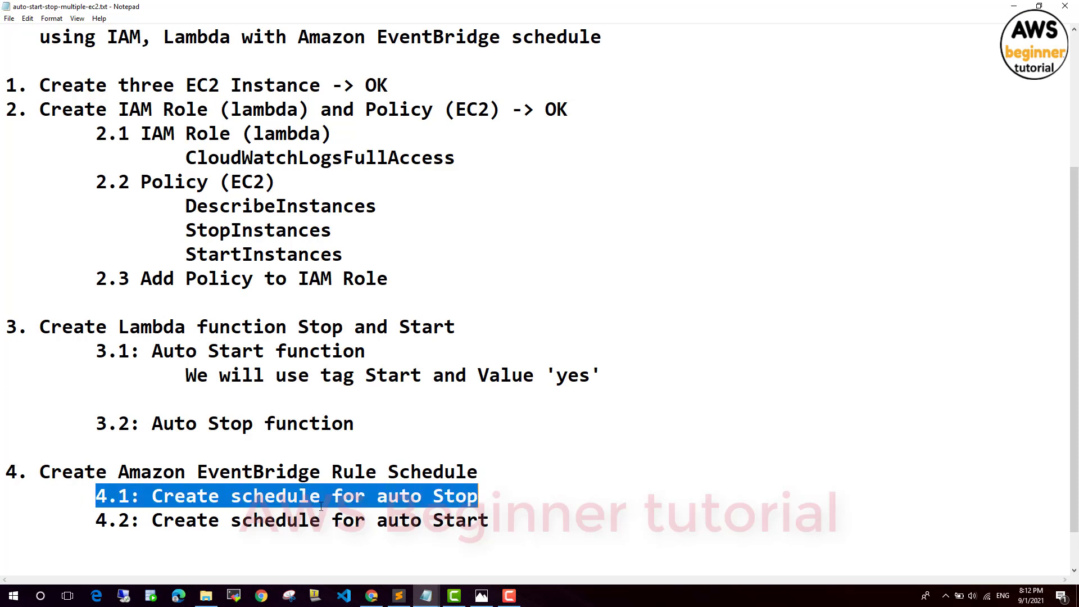
click(231, 496)
drag(95, 517, 497, 516)
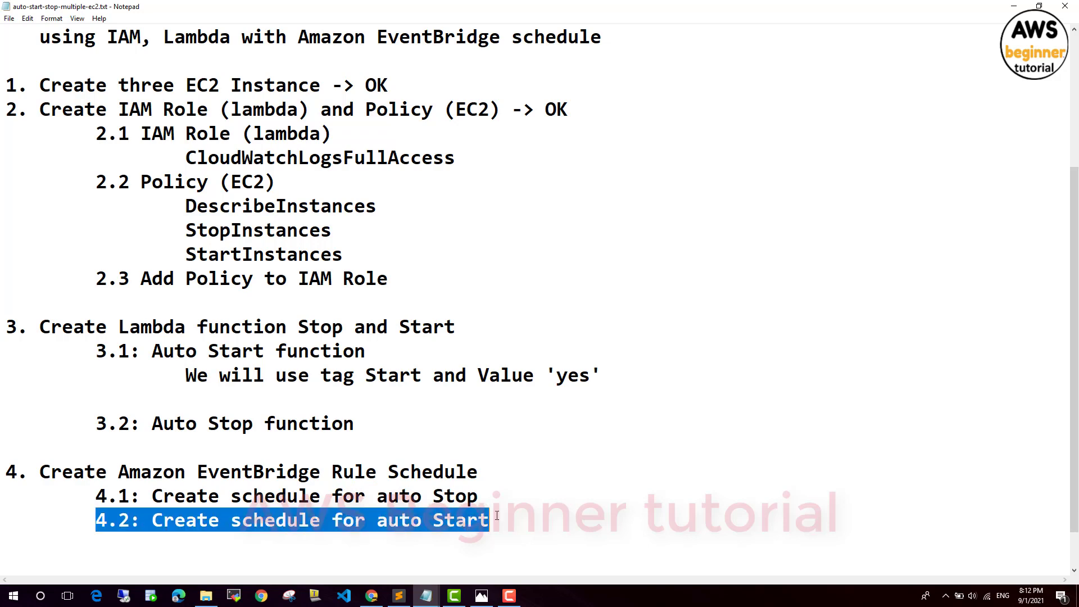
click(380, 522)
click(371, 595)
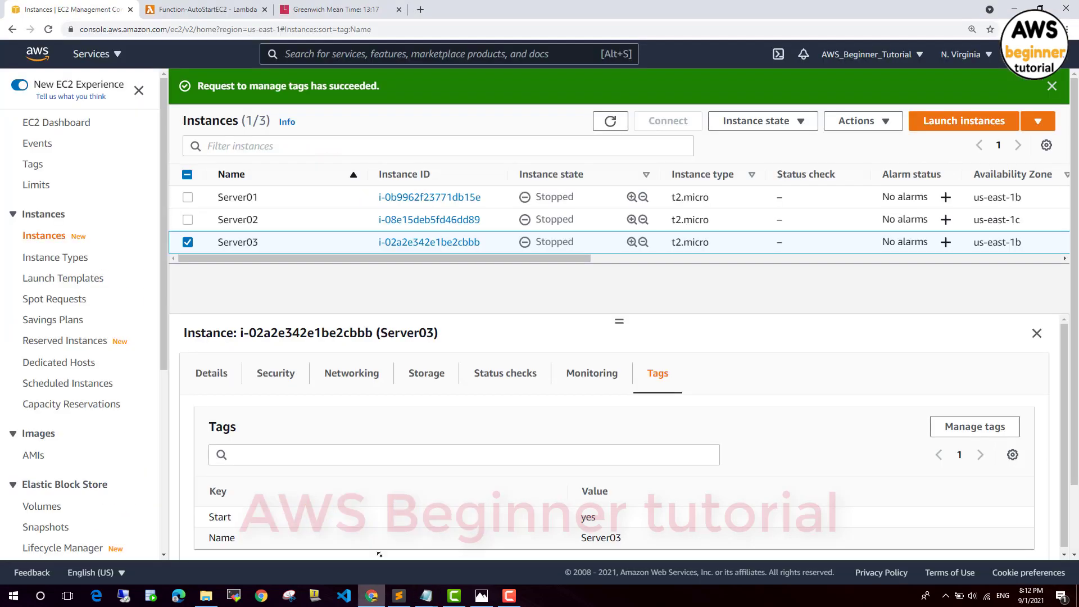
Start adding a trigger to Function-AutoStartEC2 and choose EventBridge (CloudWatch Events) as its source.
click(224, 12)
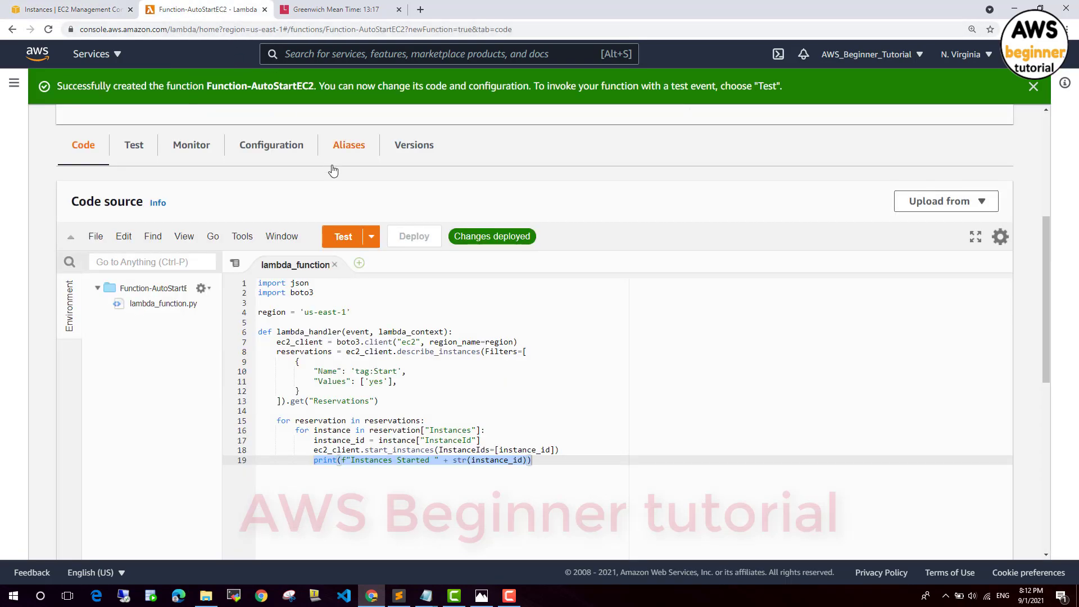
scroll(336, 203, up, 3)
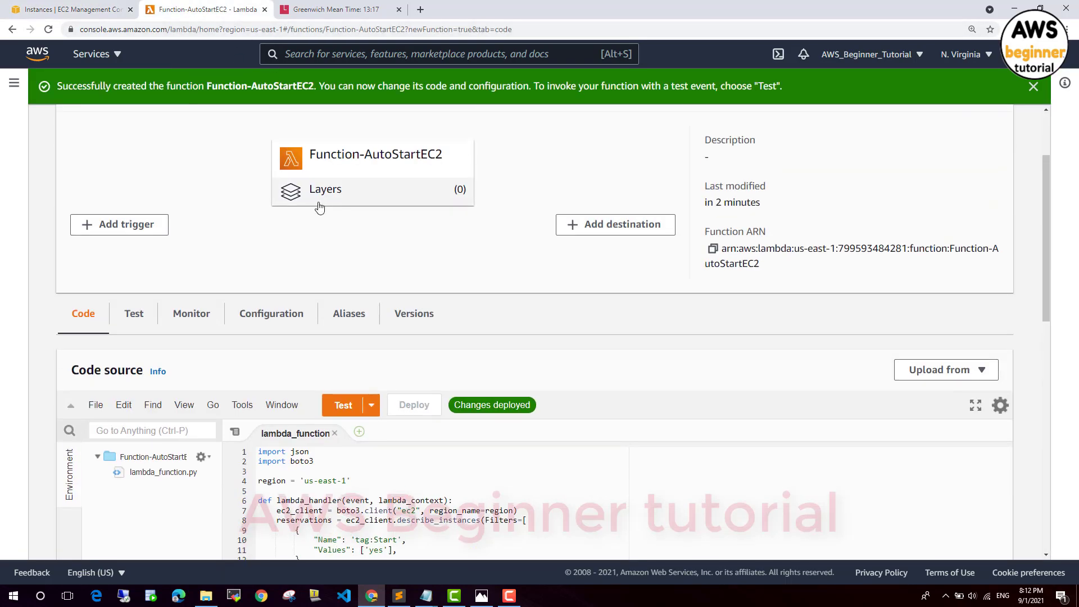
click(147, 225)
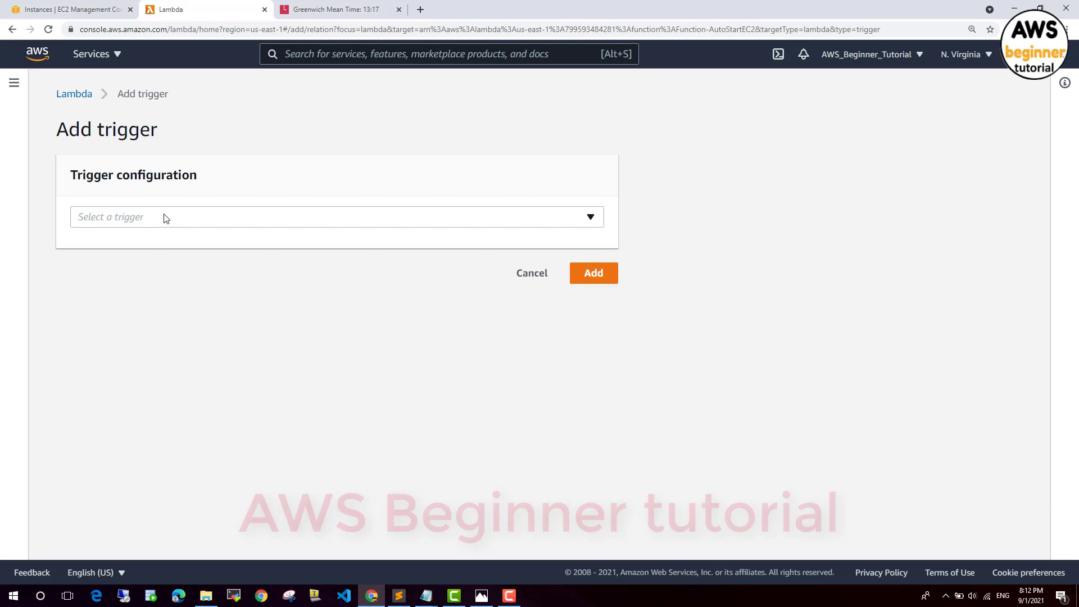
click(166, 218)
text(ev)
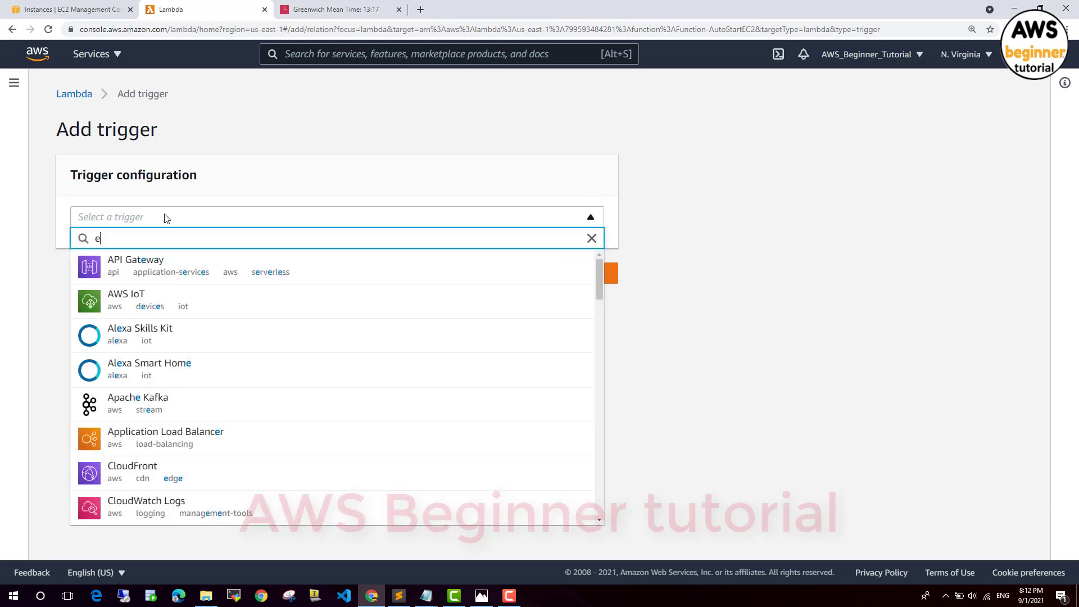
click(198, 335)
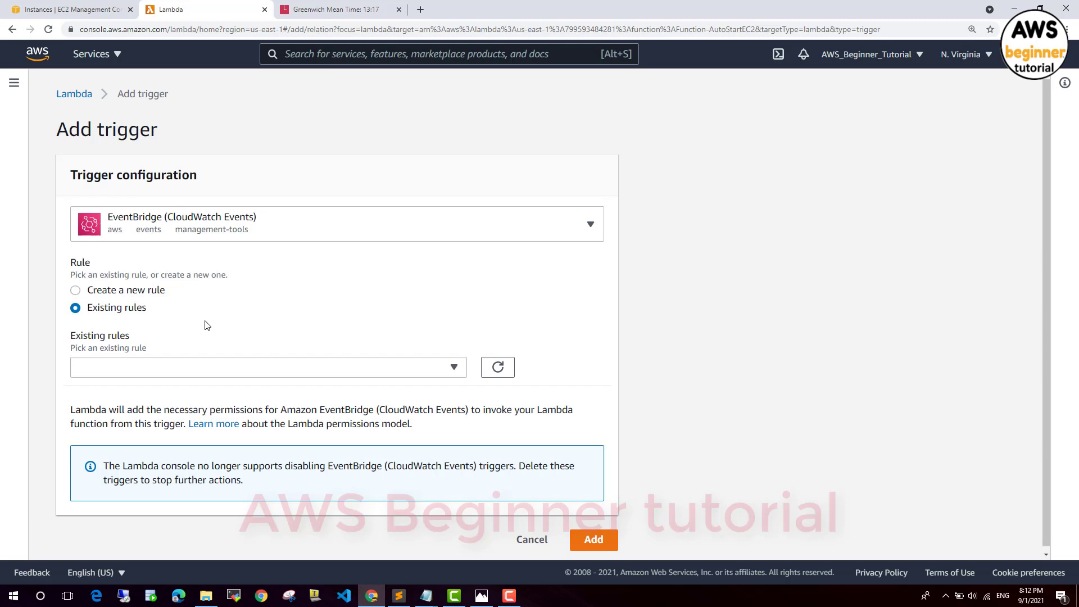
Create a new rule for the trigger, using Rule-StartEC2 as both the rule name and the description.
click(156, 291)
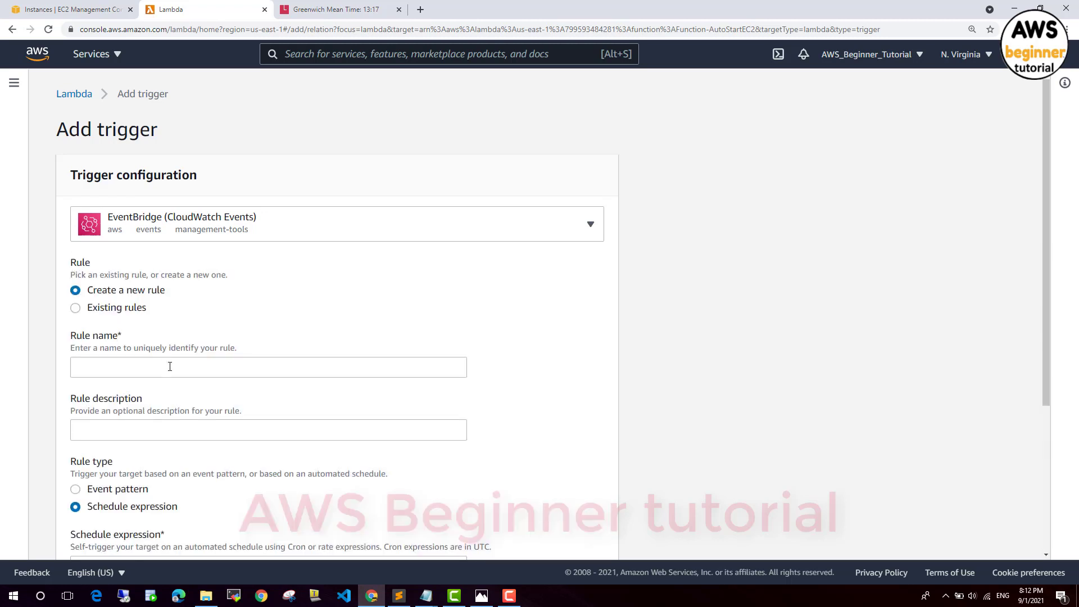
click(170, 369)
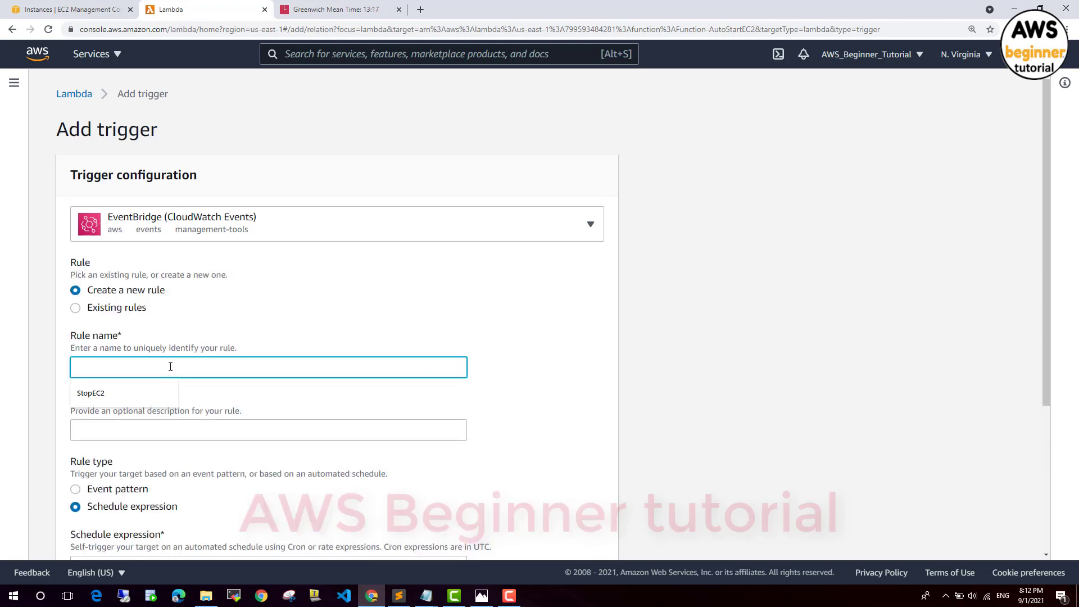
text(Rule)
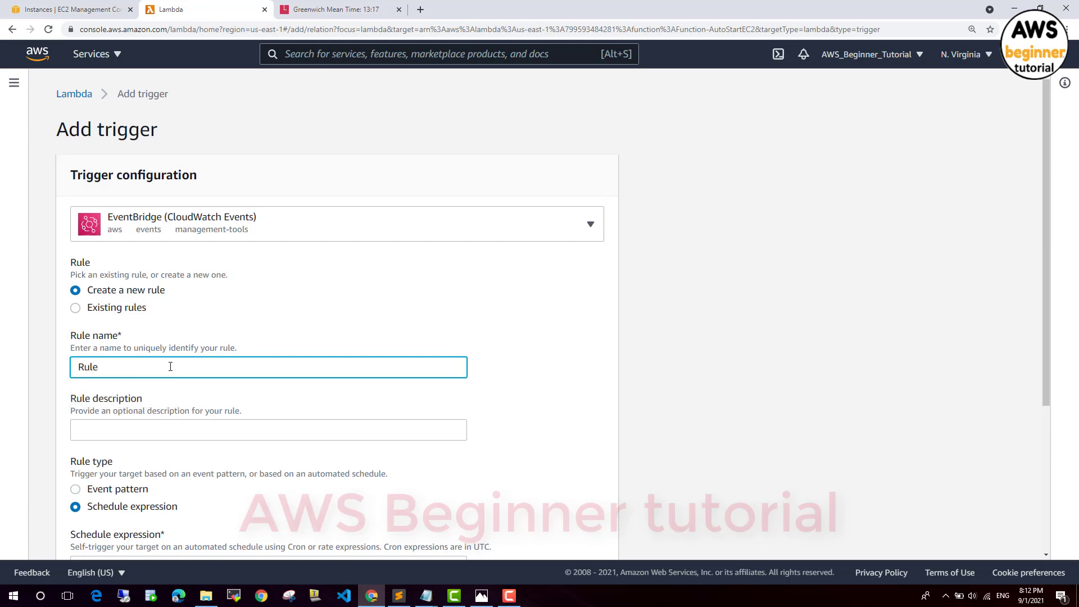
text(-)
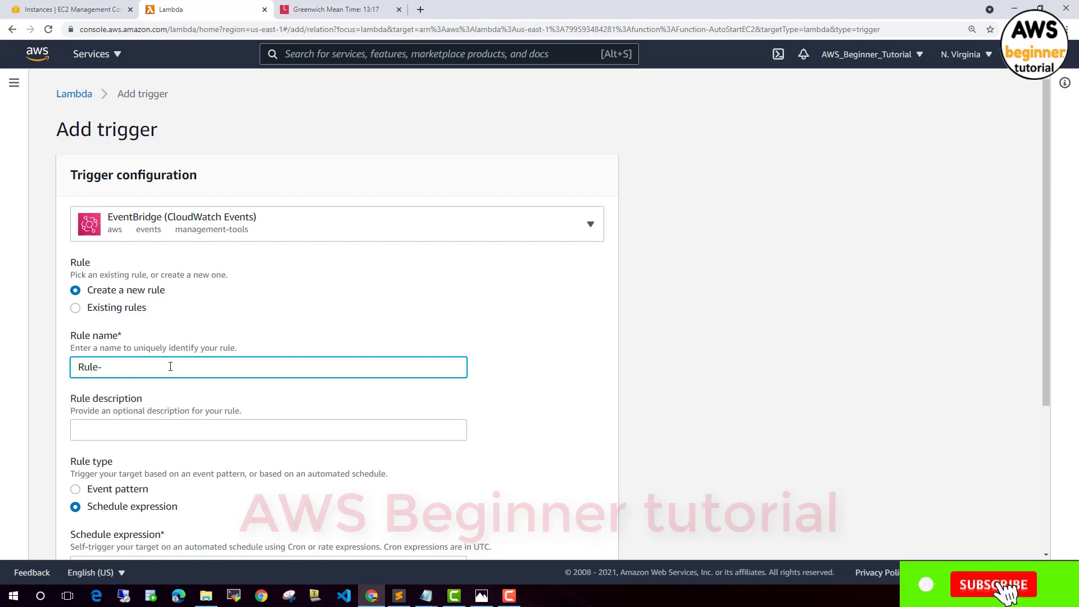
text(StartEC2)
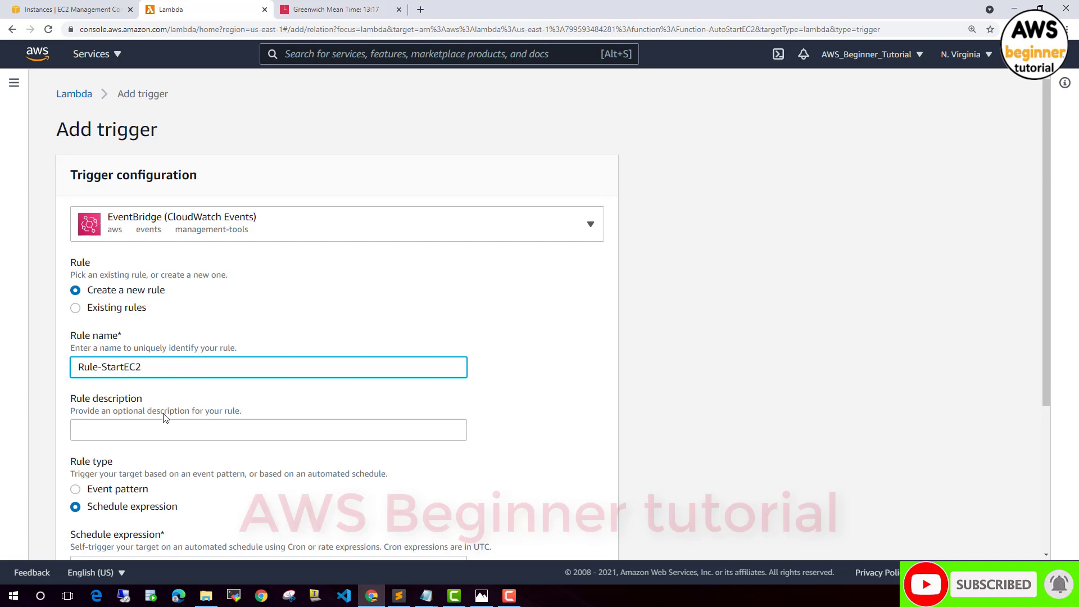
drag(161, 369, 51, 368)
key(ctrl+c)
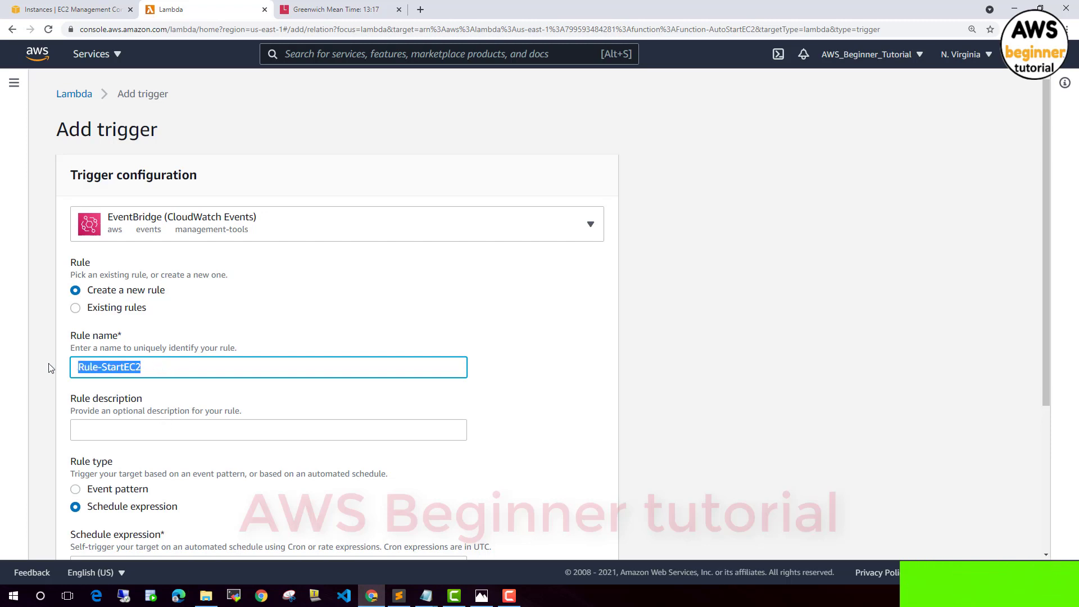
click(149, 439)
key(ctrl+v)
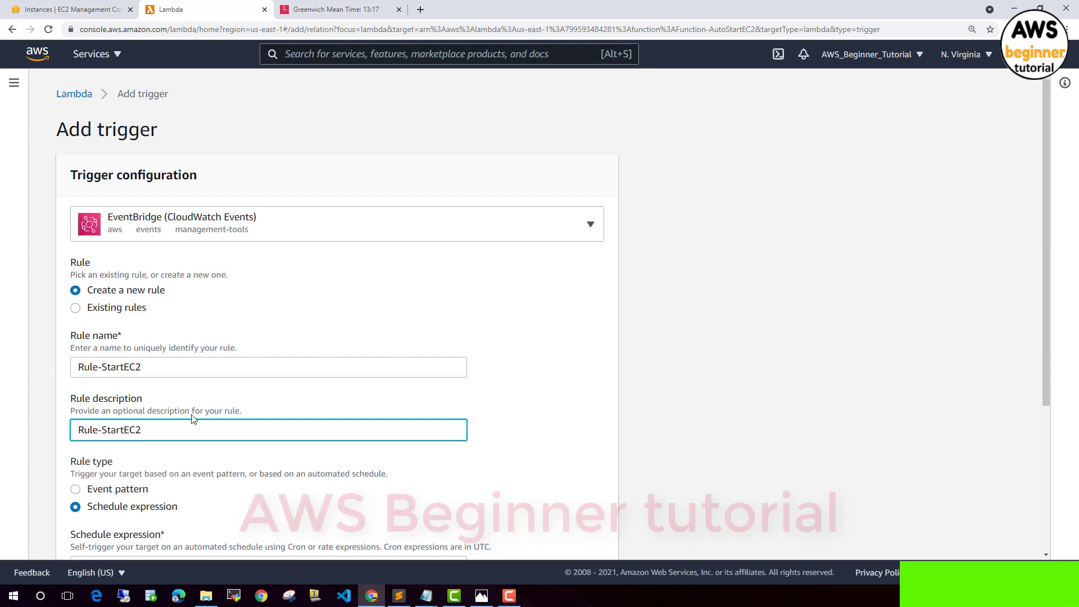
Set the rule type to Schedule expression and begin the expression with cron(.
scroll(212, 425, down, 2)
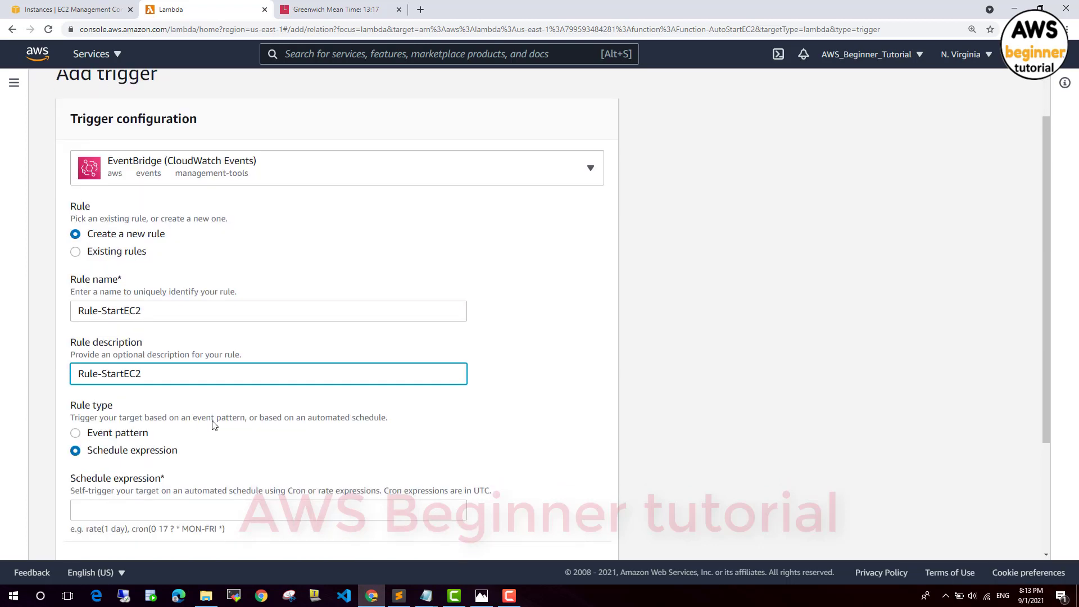
click(185, 455)
click(234, 435)
click(231, 446)
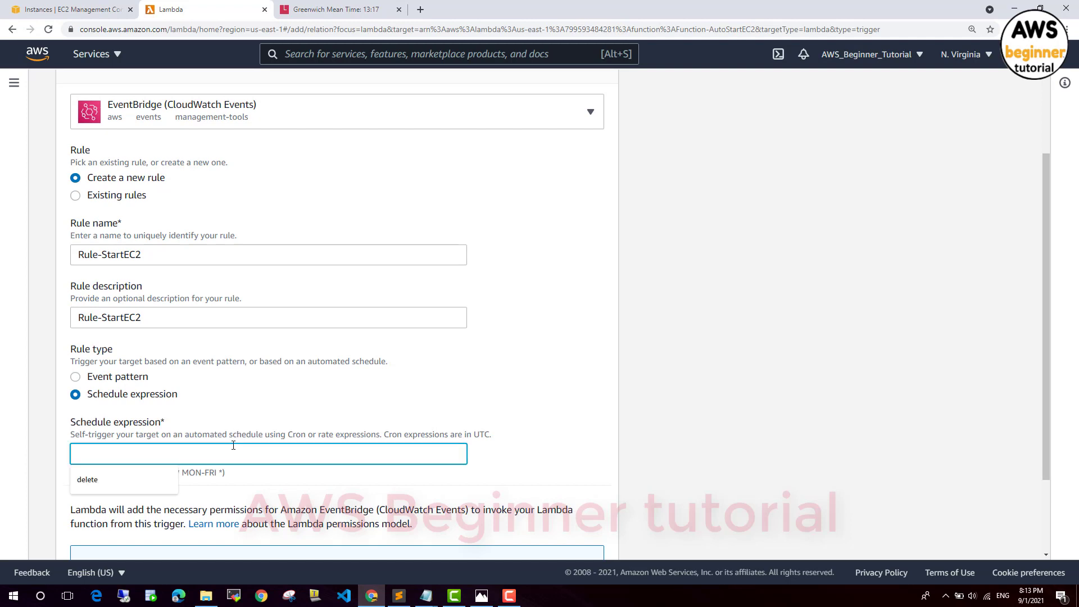
text(cron()
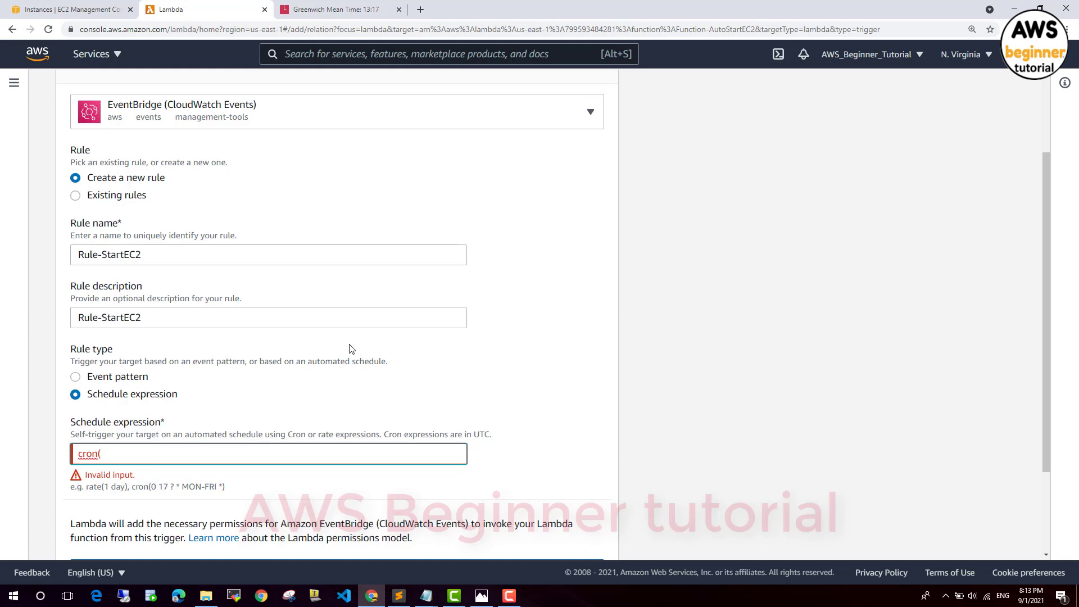
scroll(352, 349, down, 1)
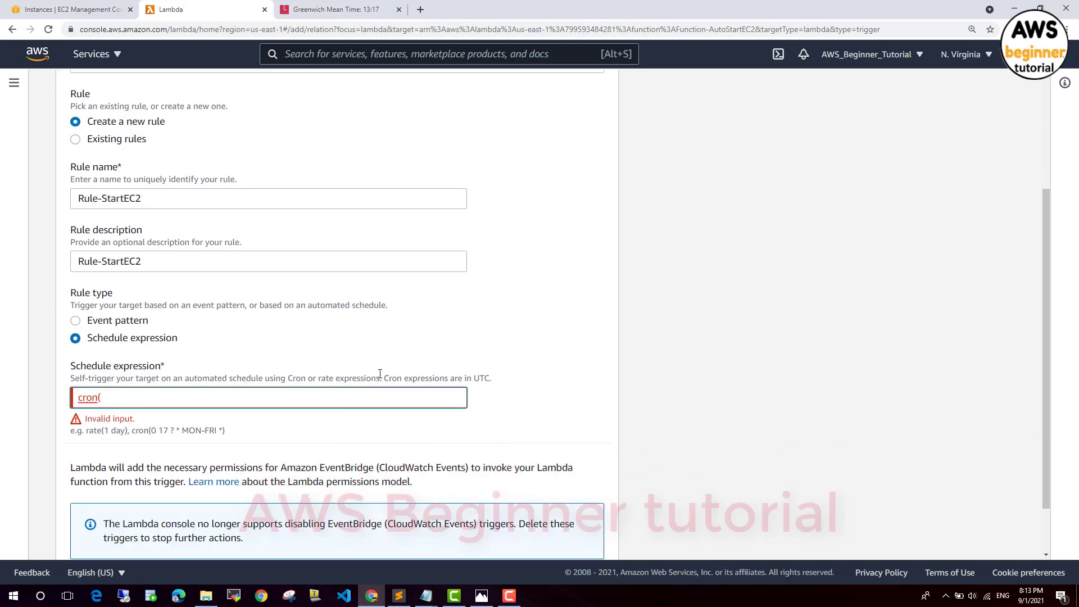
Check the current Greenwich Mean Time on the open time.is page.
click(339, 7)
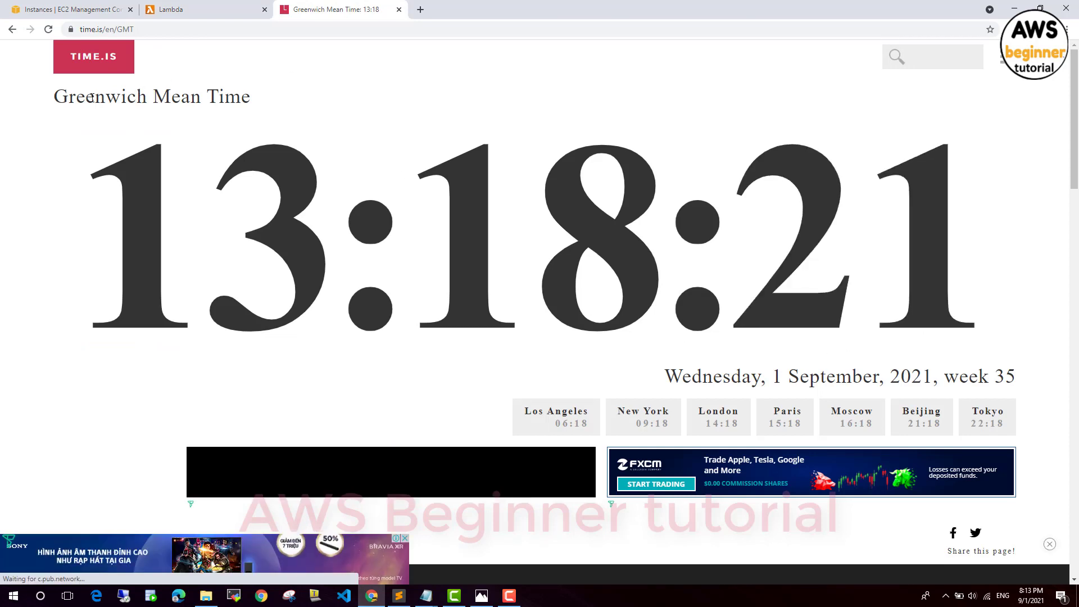
drag(55, 96, 250, 98)
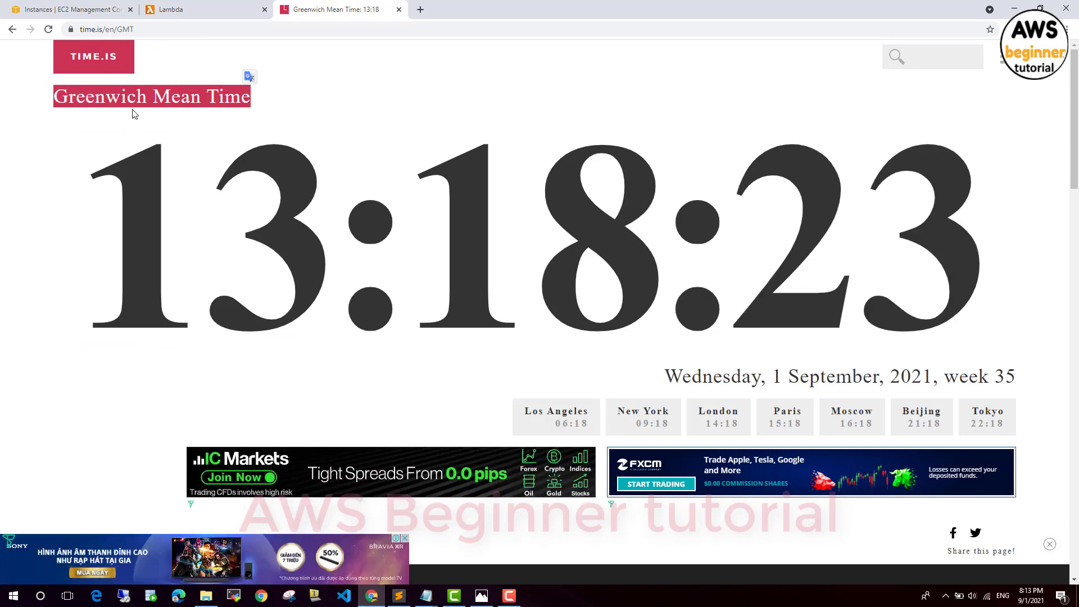
click(116, 28)
Switch to the auto-start-stop-multiple-ec2.txt outline in Notepad and add an indented note "Use GMT time" below item 4.2.
click(426, 596)
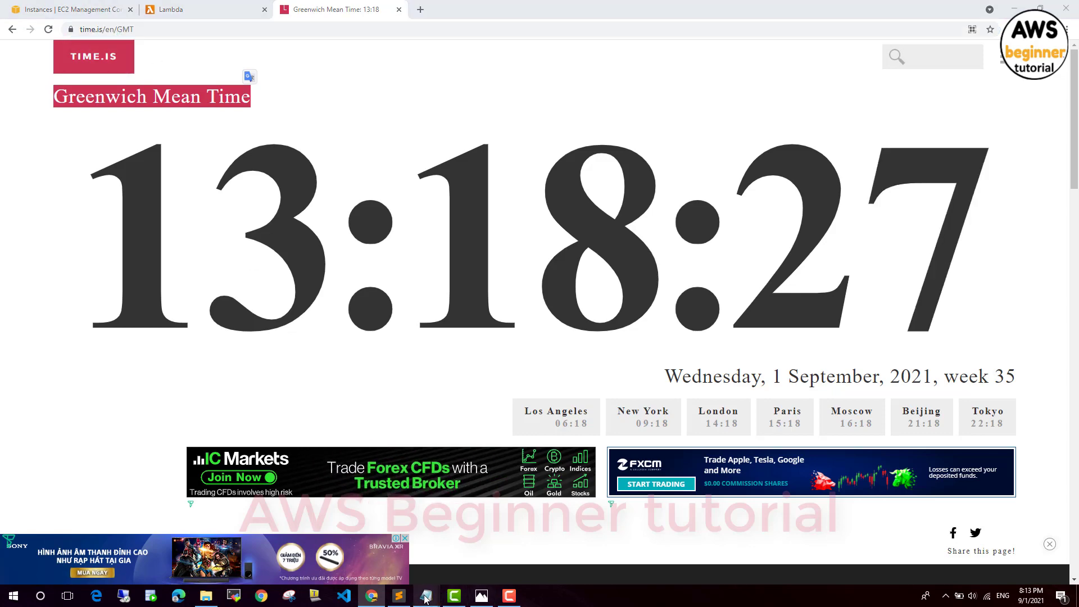
click(407, 550)
click(494, 531)
key(Return)
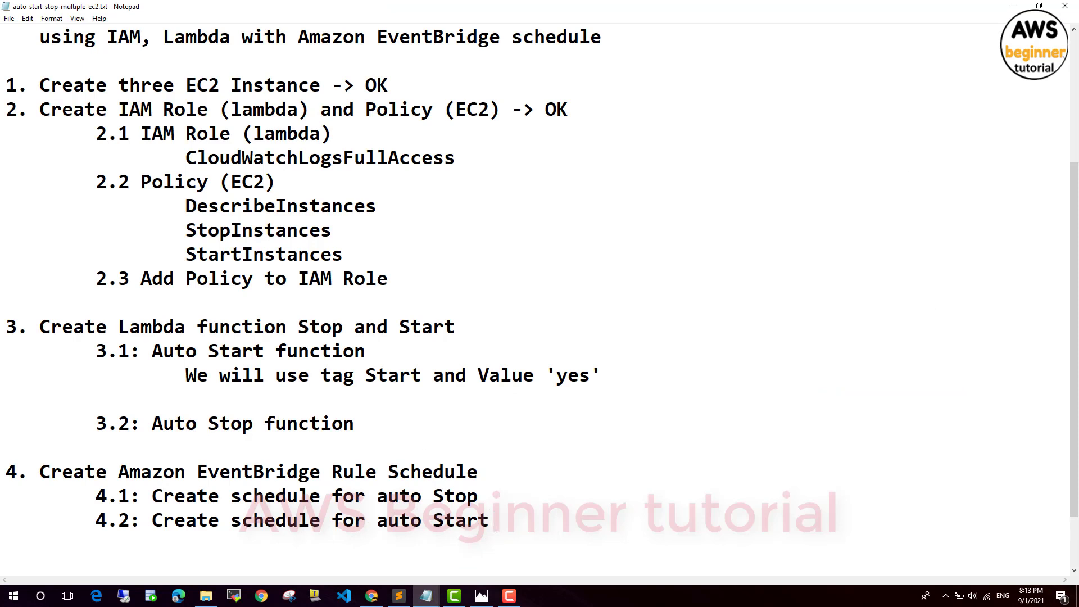
key(Return)
key(Tab)
text(Uss)
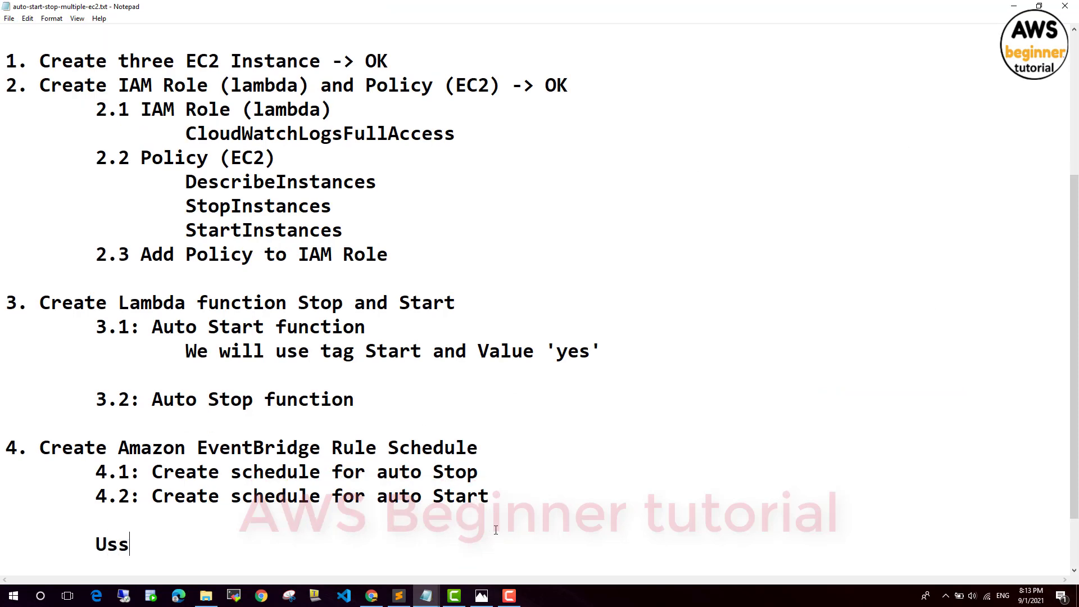
key(BackSpace)
text(e GMT time)
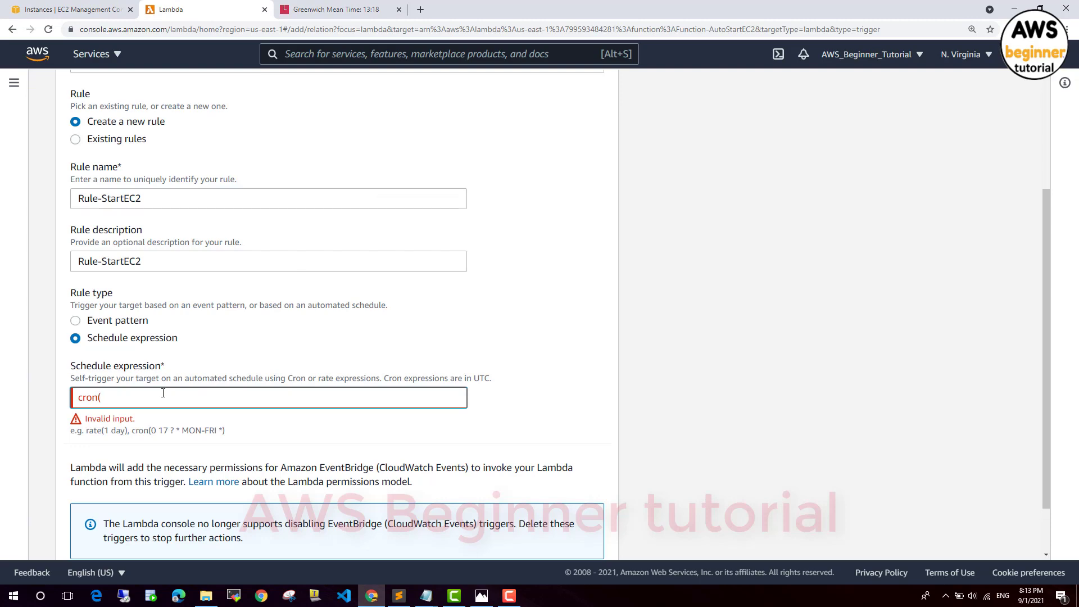
Recheck the GMT clock in Chrome and complete the trigger's schedule expression as cron(15 18 ? * MON-FIR *).
click(326, 9)
click(174, 9)
text(15 18 ? * MON-FIR *))
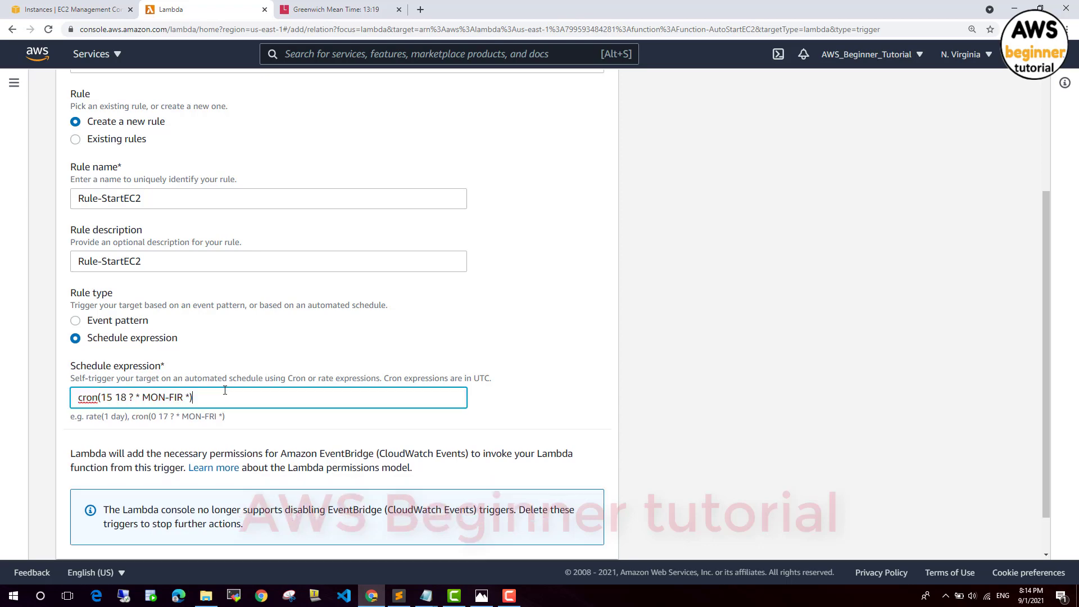
Copy the cron schedule expression into the Notepad outline on a new line under "Use GMT time".
drag(225, 390, 77, 392)
key(ctrl+c)
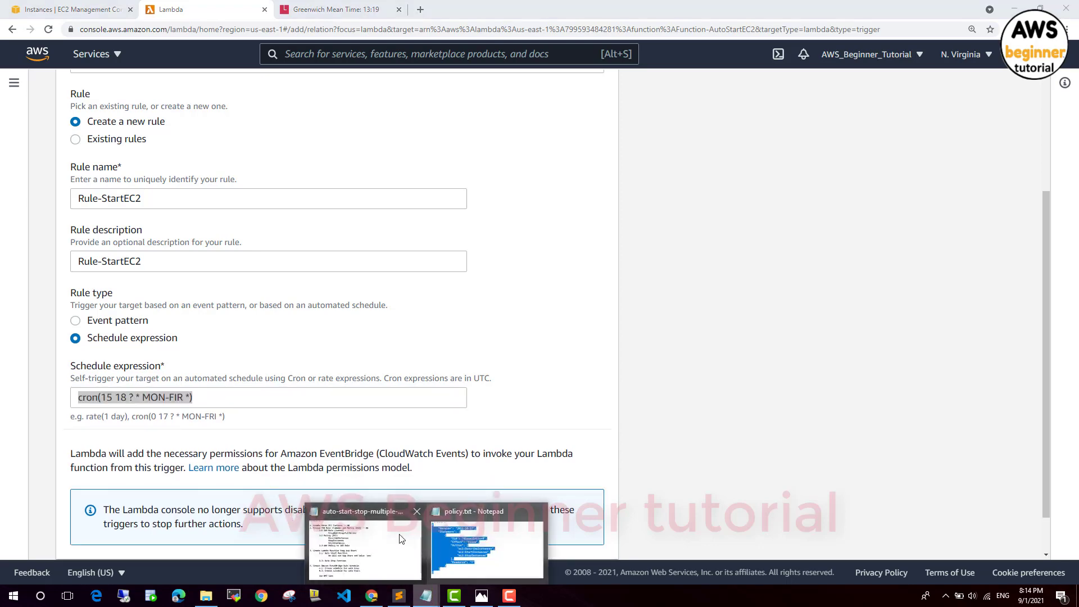
click(416, 540)
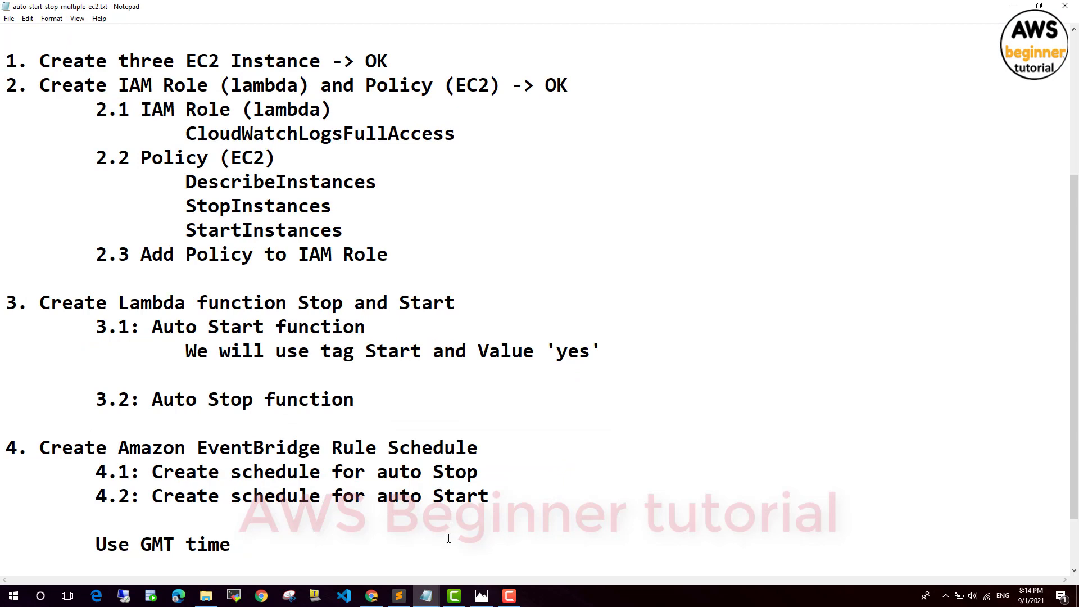
click(449, 539)
key(Return)
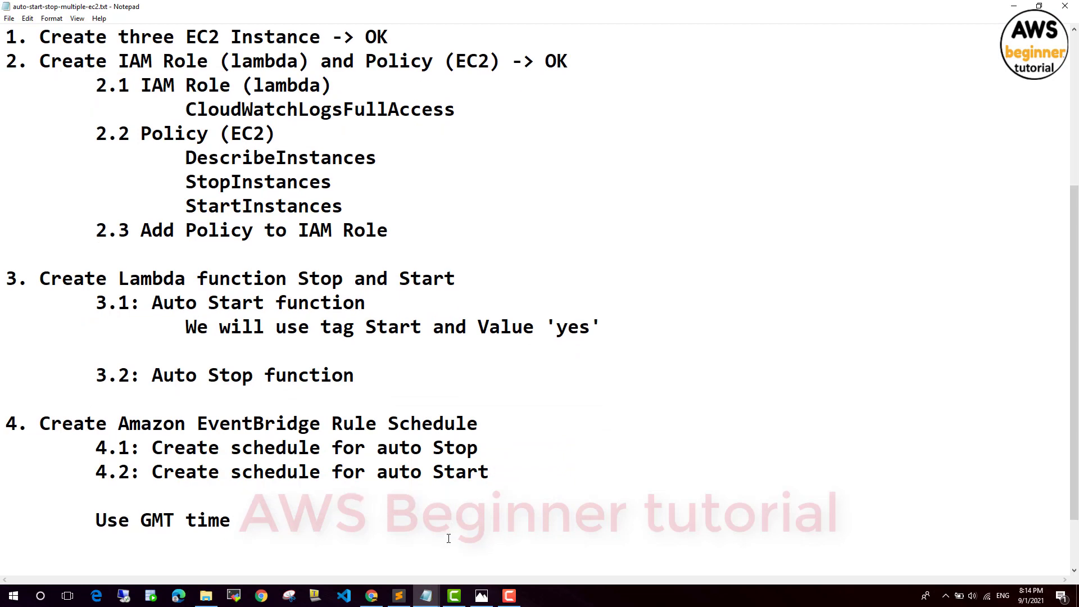
key(ctrl+v)
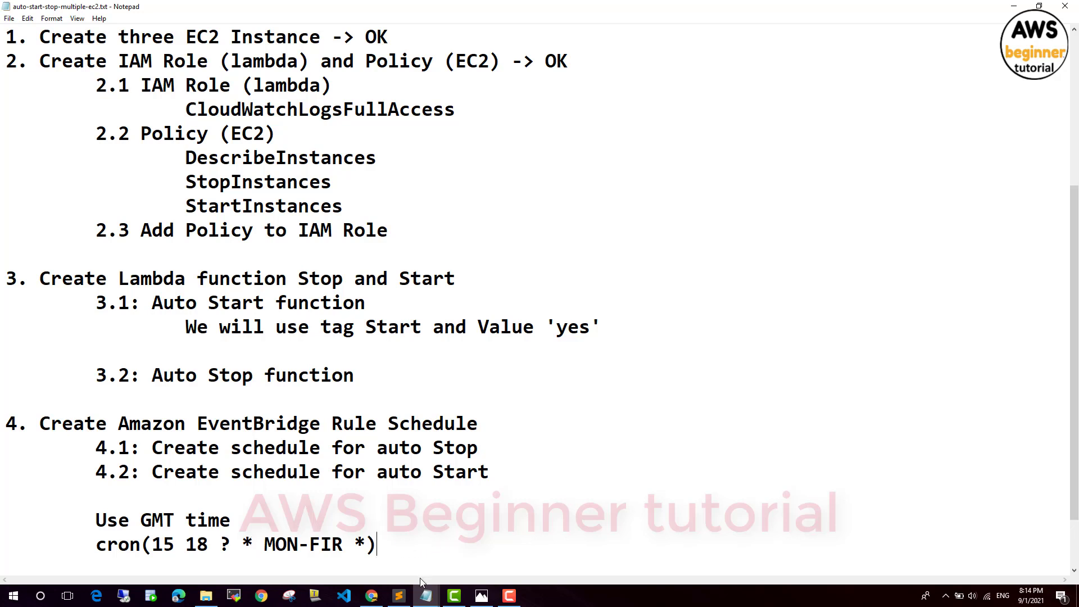
Return to Chrome and try to add the EventBridge trigger with the Rule-StartEC2 rule.
click(371, 595)
scroll(450, 539, down, 1)
click(594, 535)
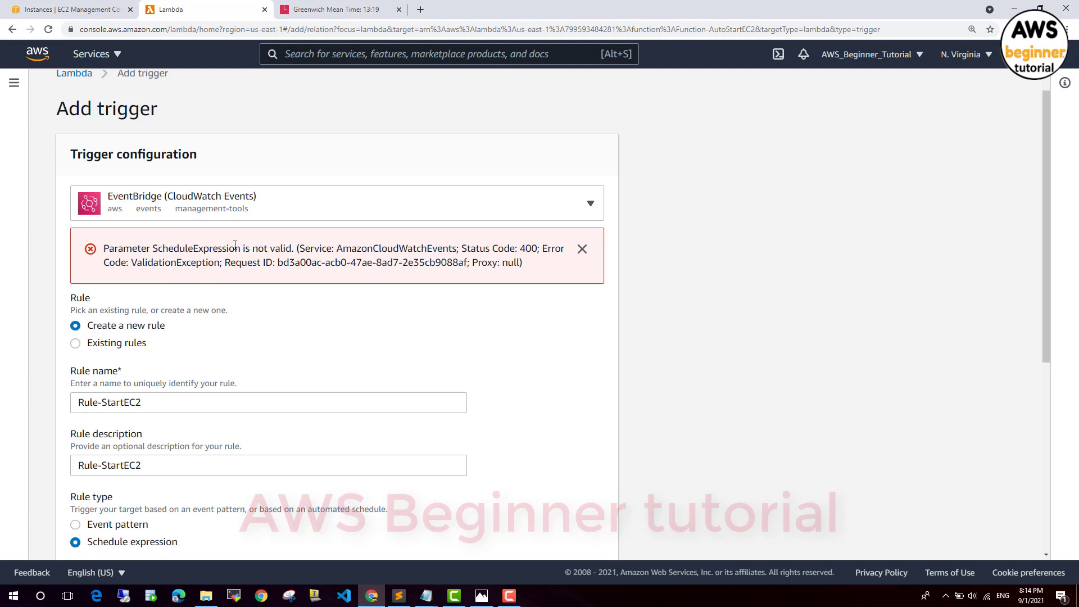
Examine the trigger creation error and compare the entered schedule expression with the example format.
click(374, 202)
click(368, 256)
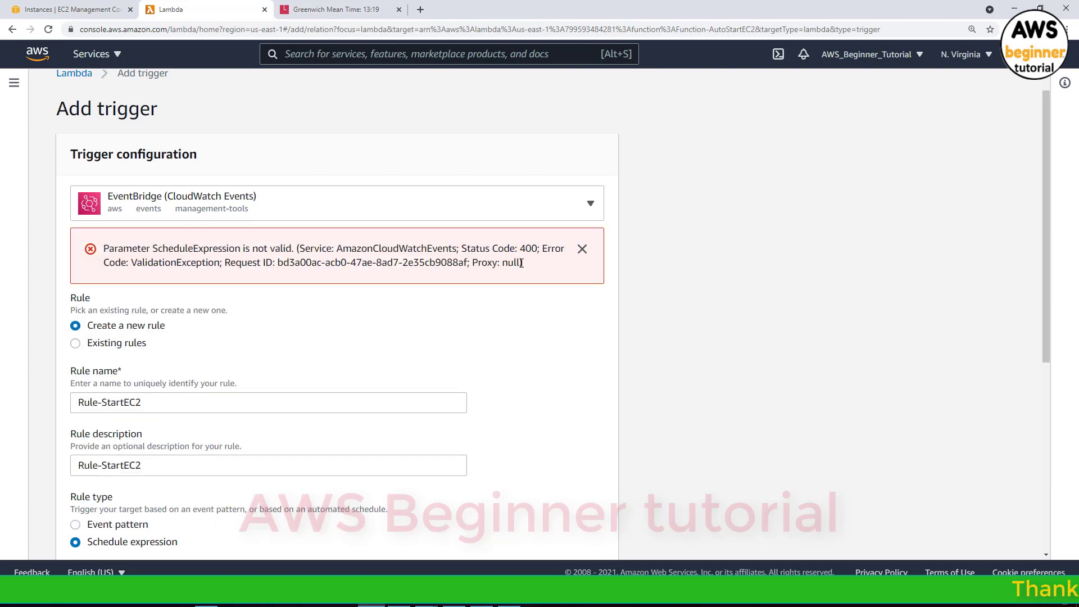
scroll(522, 263, down, 1)
scroll(315, 284, down, 3)
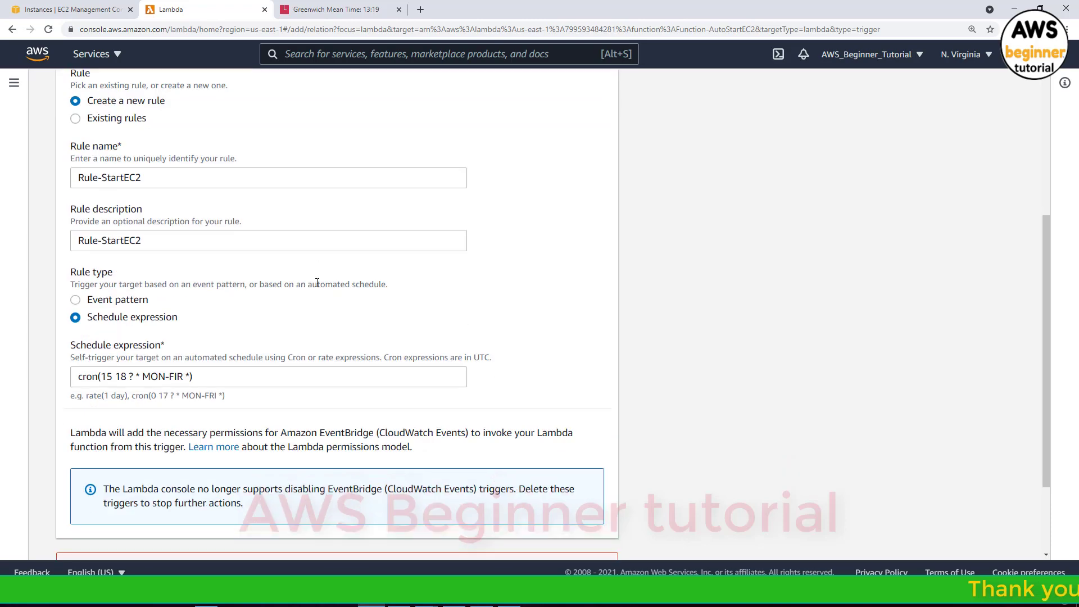
scroll(319, 286, down, 2)
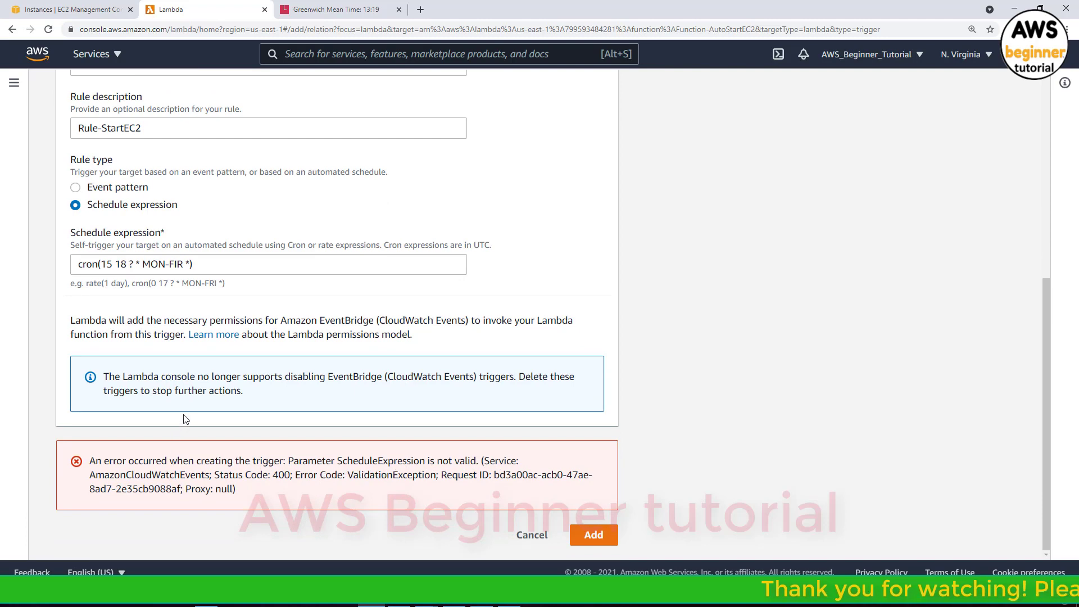
scroll(191, 419, up, 2)
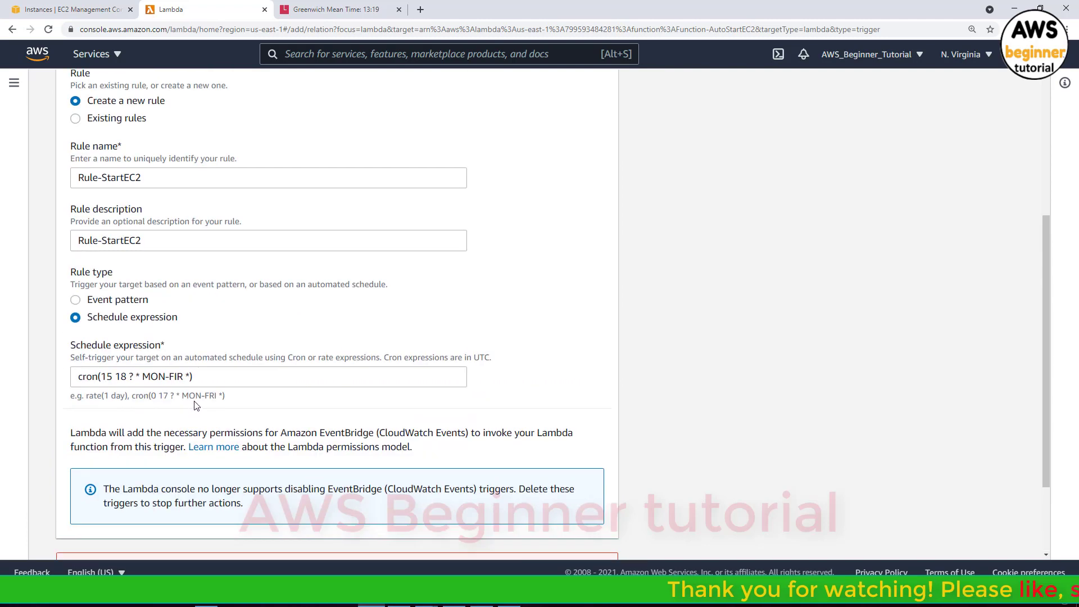
scroll(195, 400, up, 3)
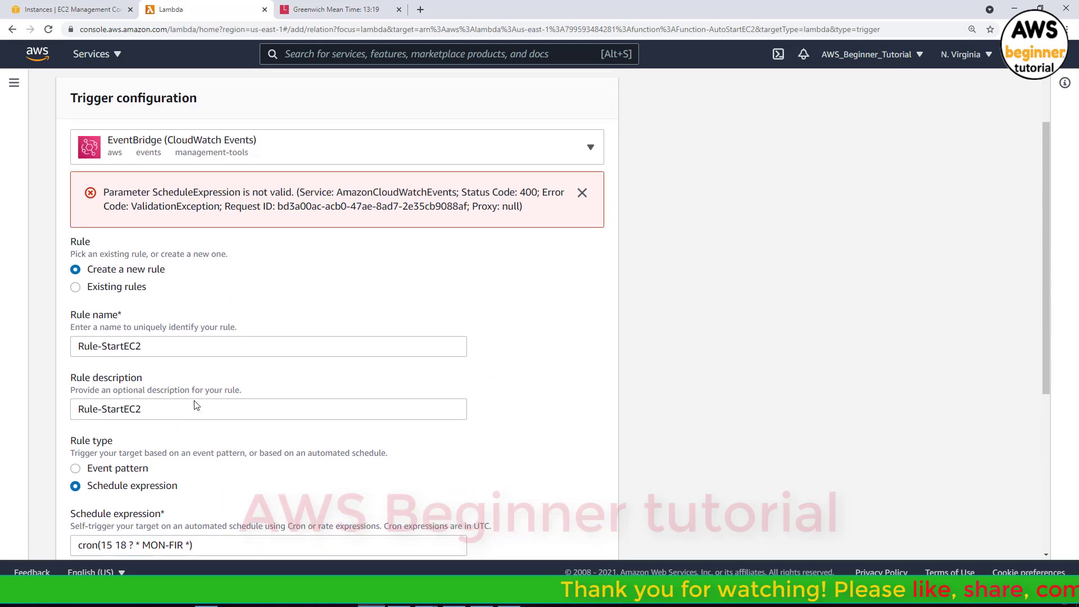
scroll(195, 399, up, 2)
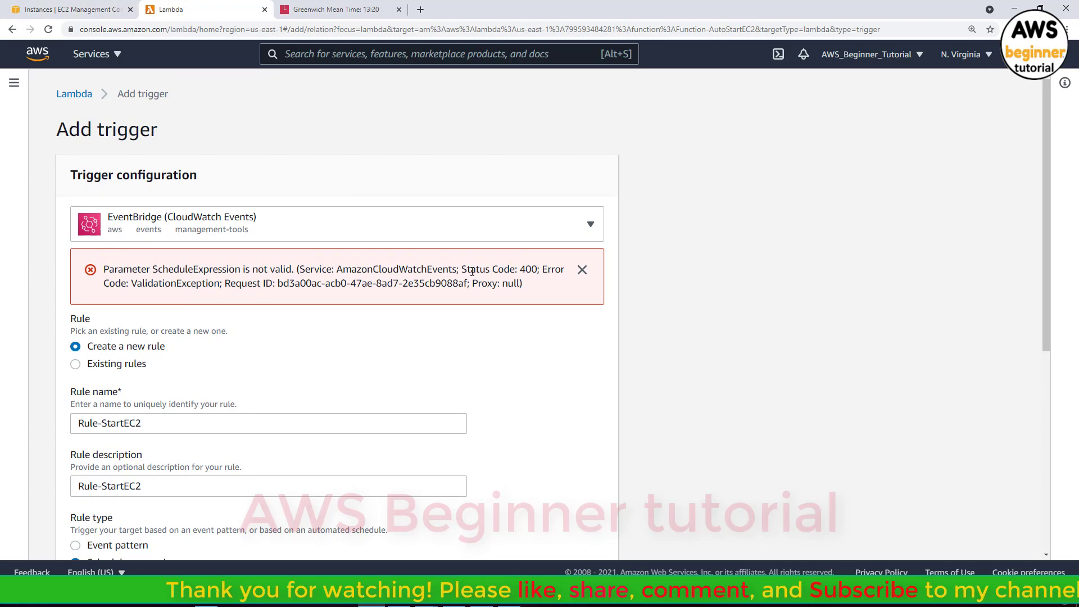
scroll(473, 279, down, 4)
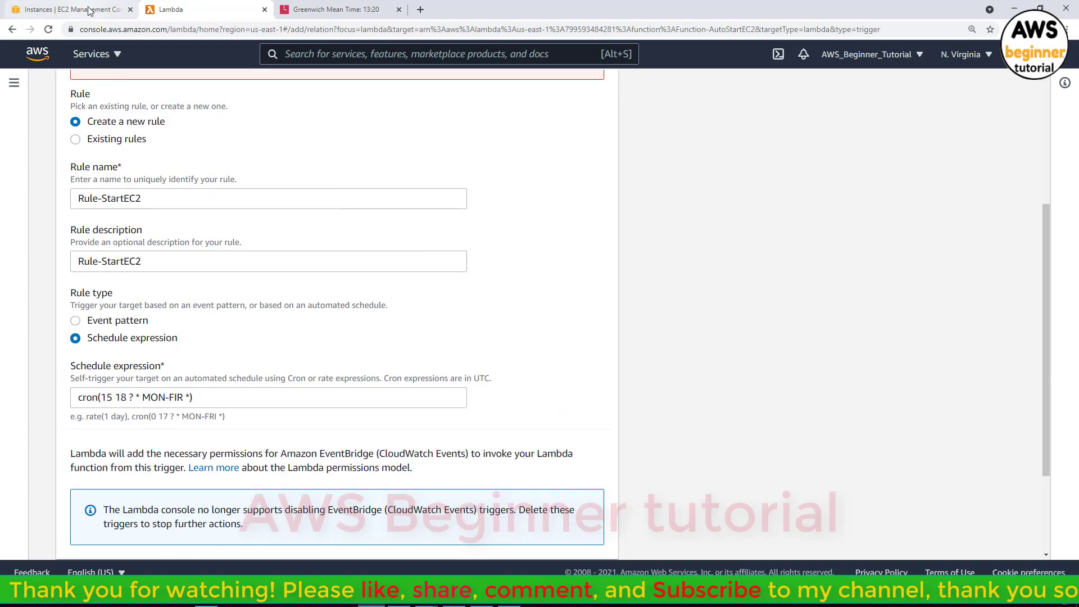
Review the trigger form's notice and error, then cancel the Rule-StartEC2 trigger setup to return to Function-AutoStartEC2.
scroll(297, 204, down, 3)
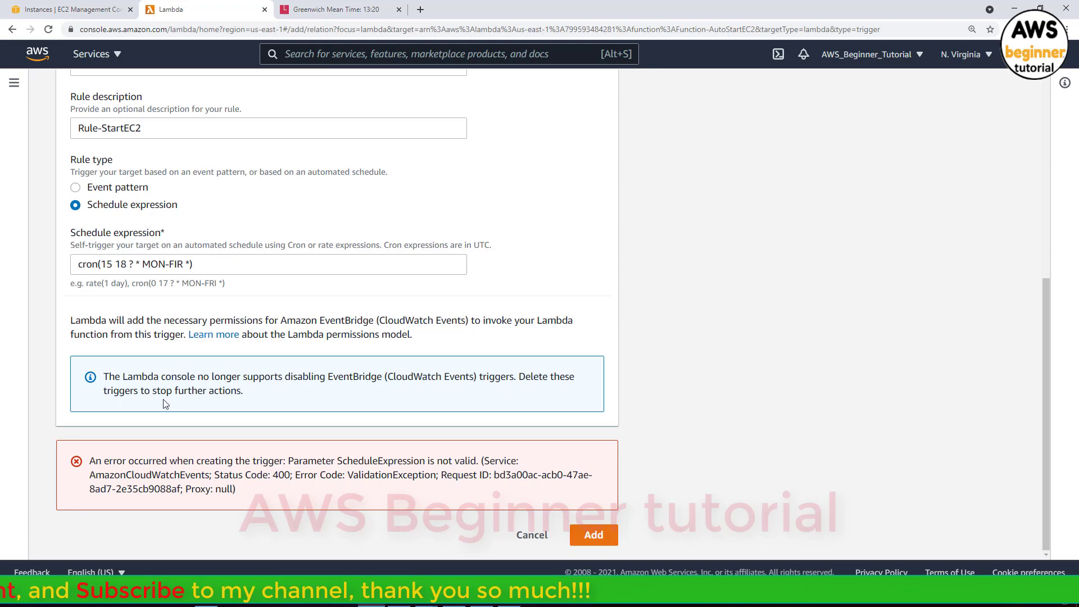
drag(104, 392, 252, 394)
click(158, 375)
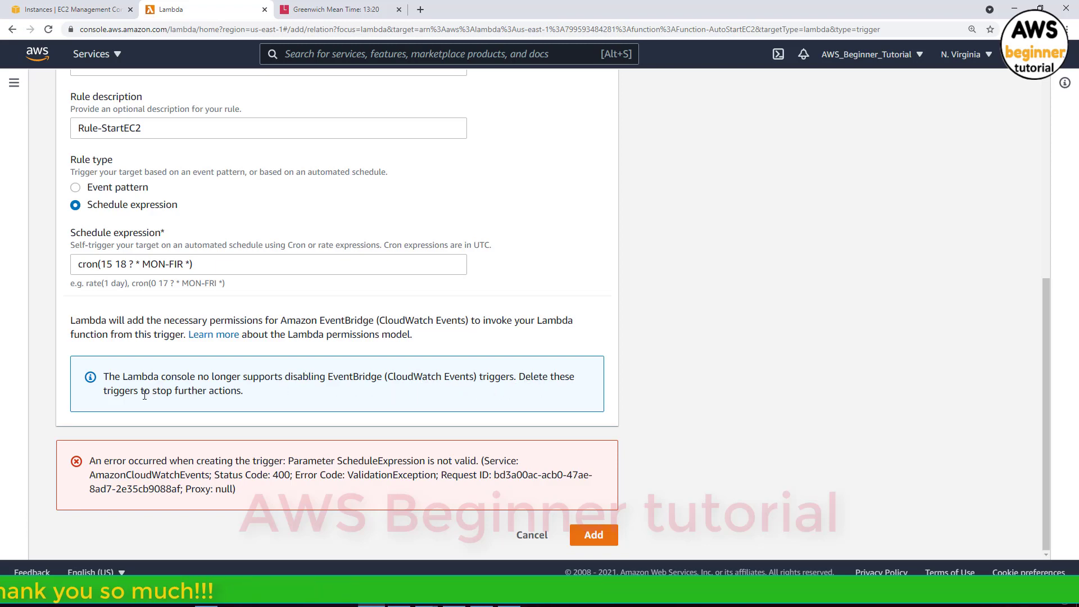
click(528, 535)
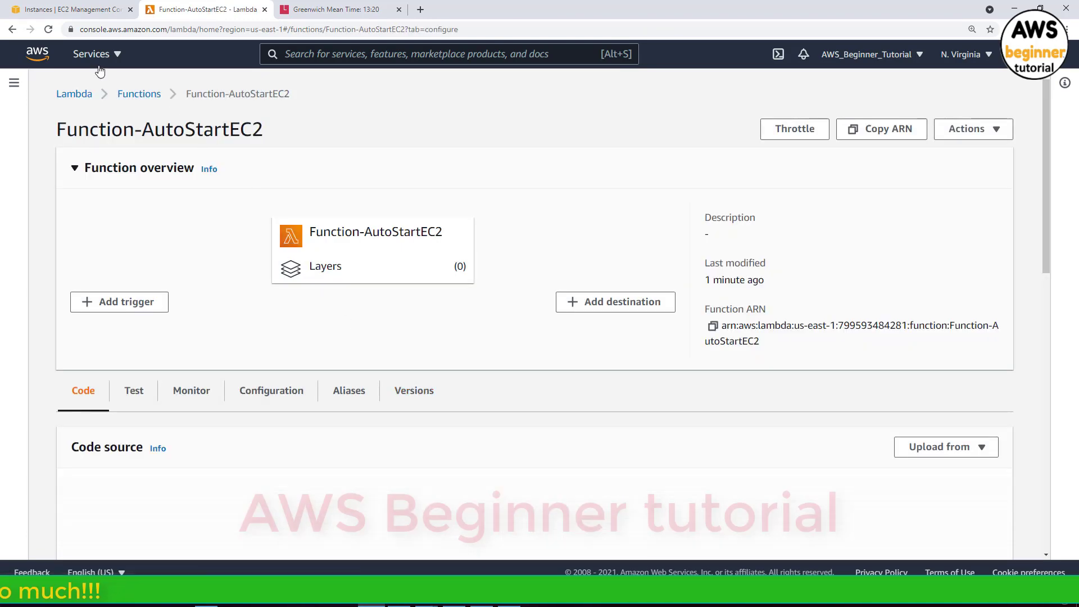
Start a new trigger for Function-AutoStartEC2 with EventBridge (CloudWatch Events) as the source and the option to create a new rule.
scroll(178, 283, down, 4)
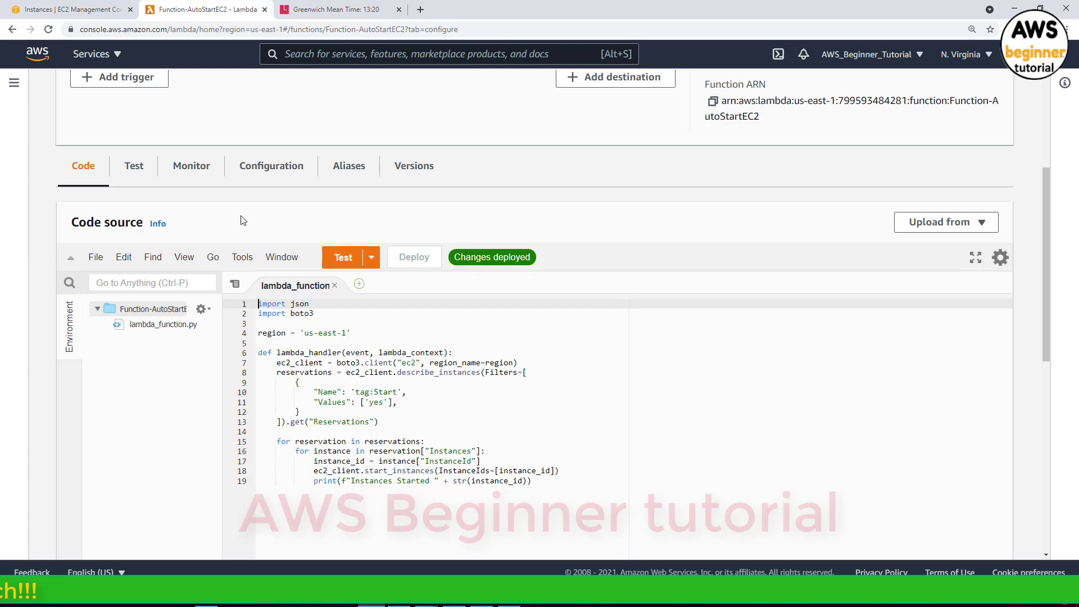
scroll(247, 220, up, 2)
click(121, 186)
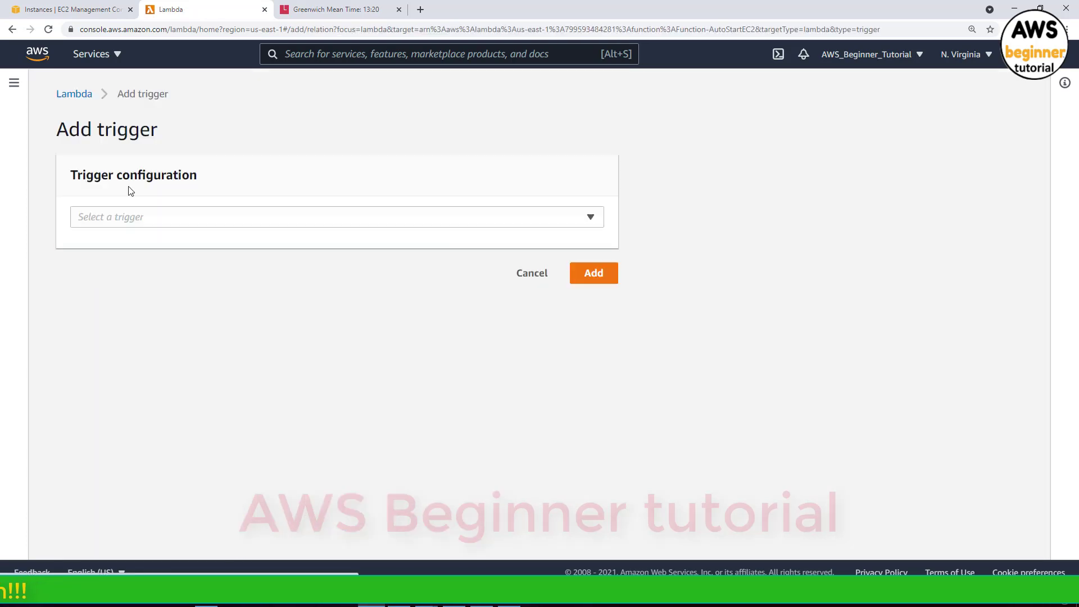
click(276, 217)
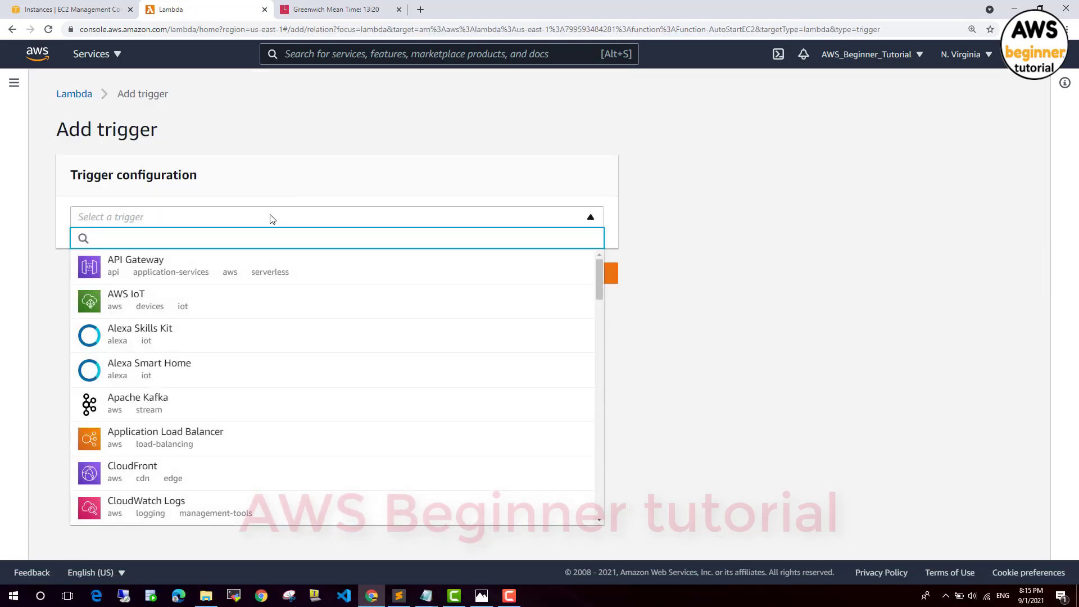
text(ev)
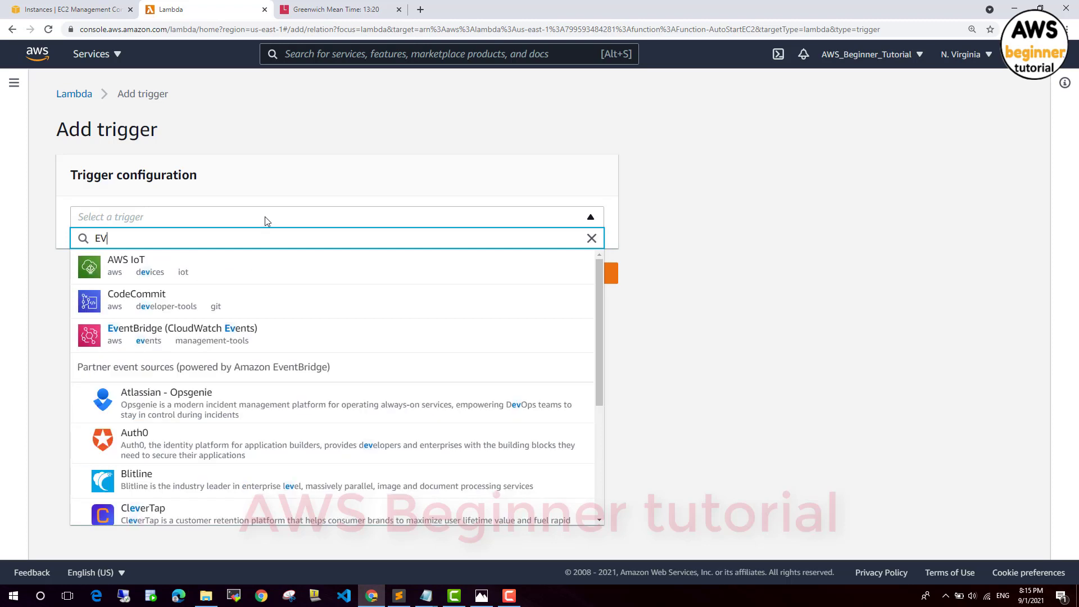
click(243, 334)
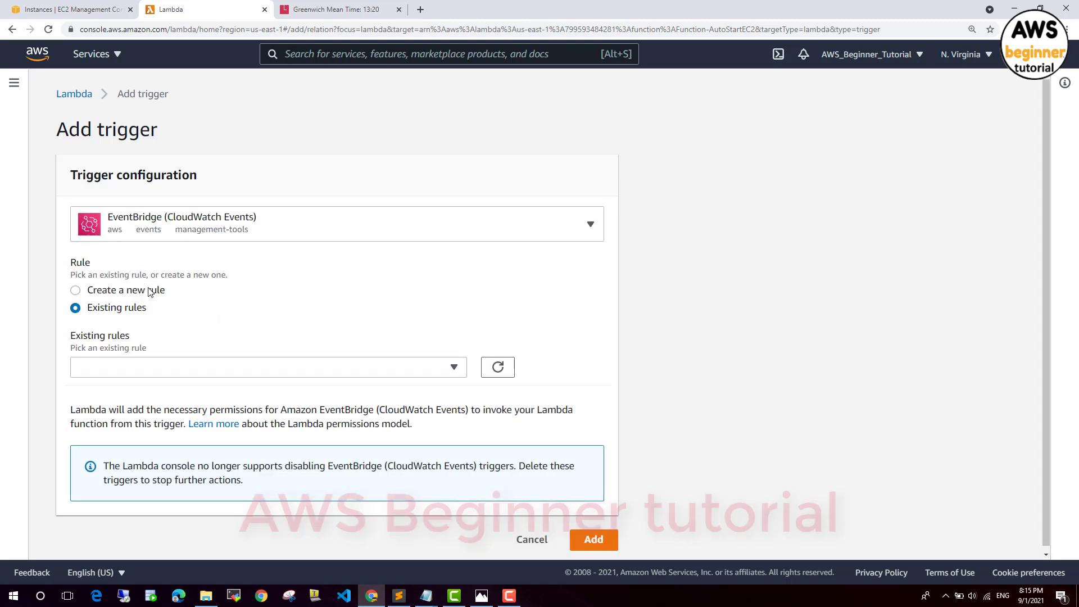
click(151, 293)
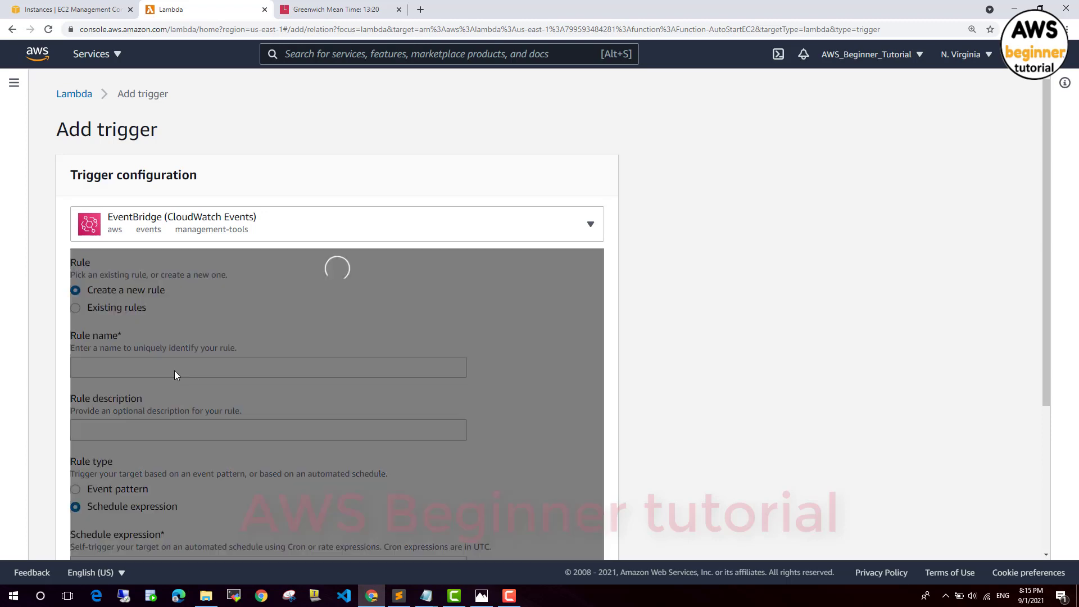
Name the new rule StartEC2 and set its description to Start EC2.
click(177, 365)
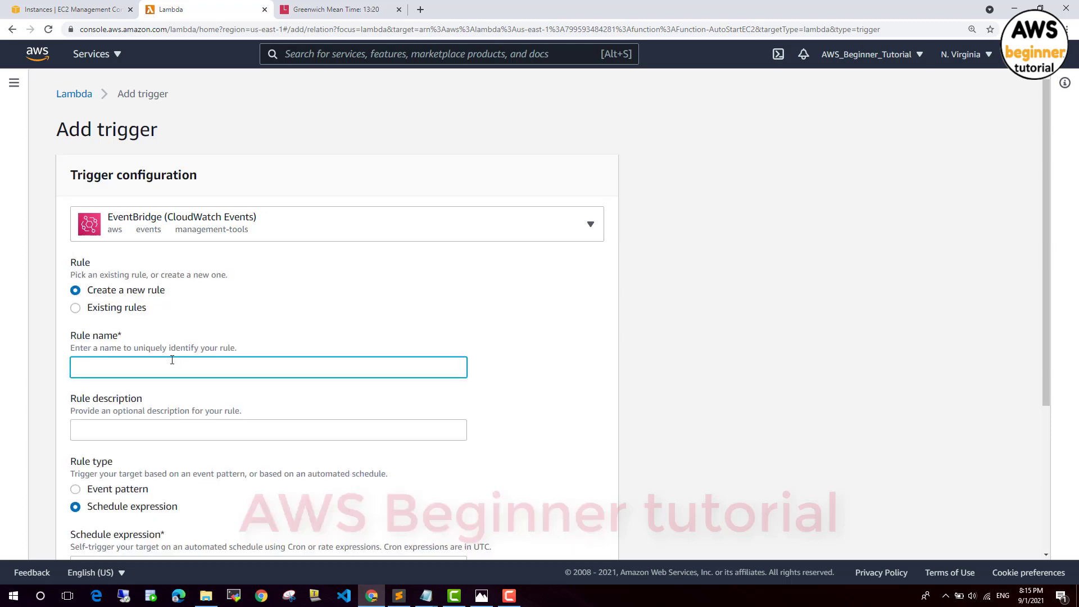
text(sTAR)
key(BackSpace)
text(StartEC2)
scroll(164, 369, down, 1)
click(164, 378)
text(Start)
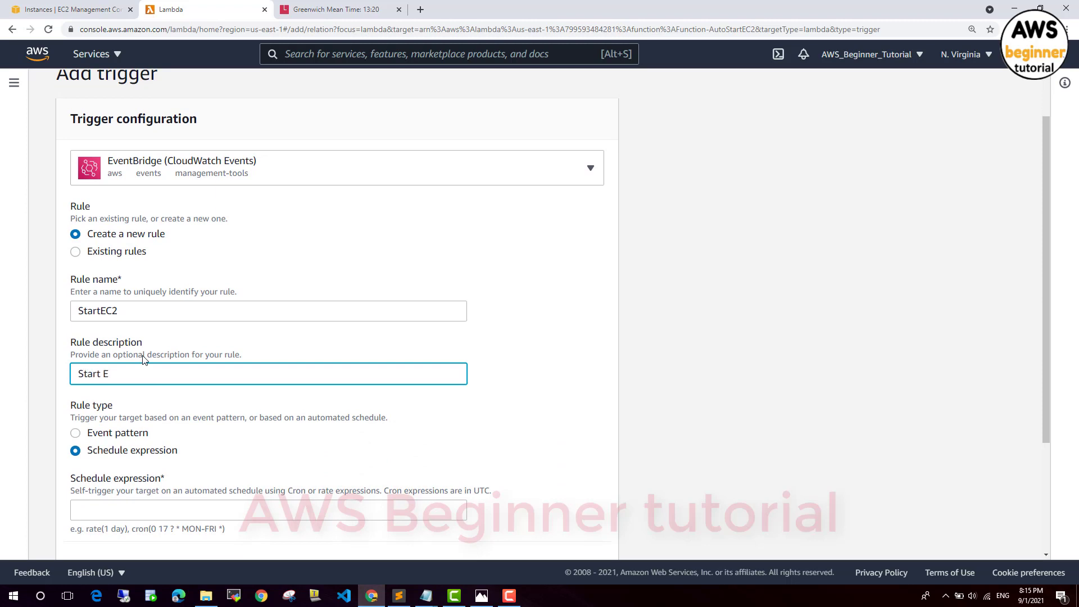
Check the GMT clock and enter cron(23 13 ? * MON-FIR *) as the rule's schedule expression.
scroll(143, 365, down, 2)
click(142, 401)
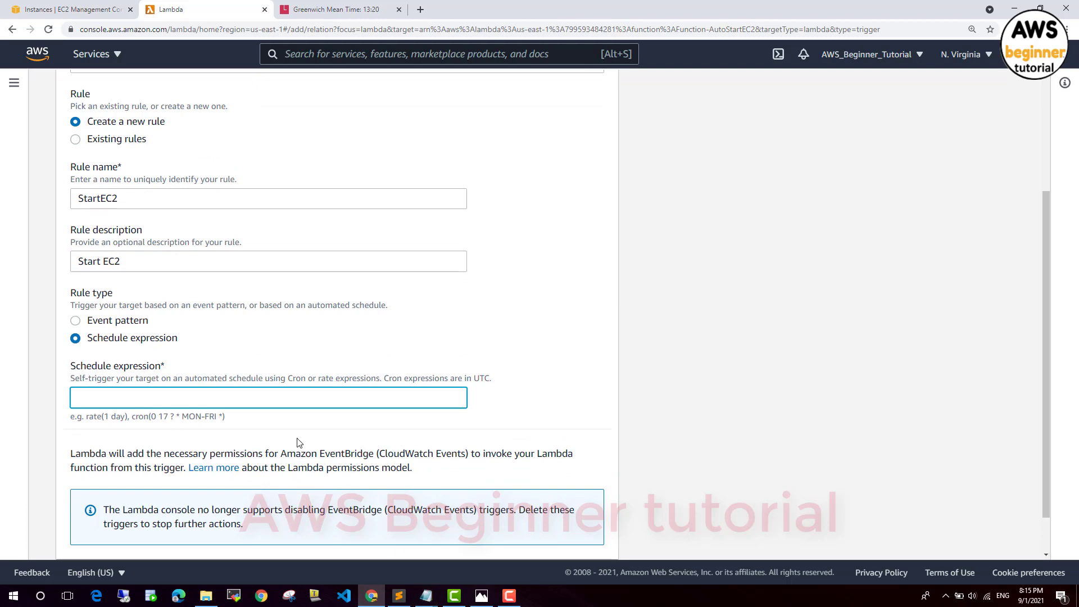
text(cron)
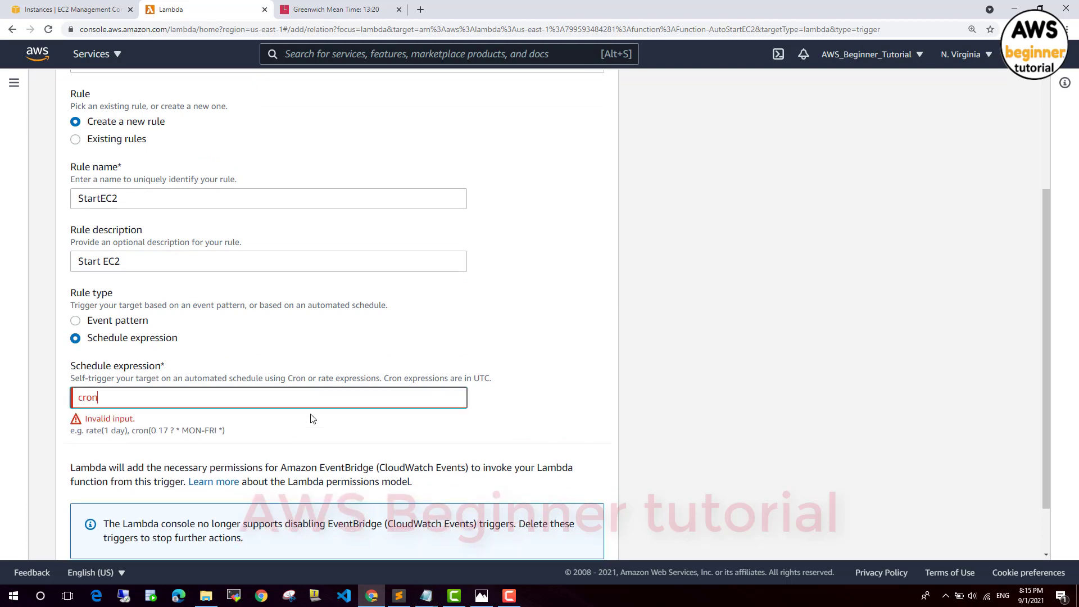
text(()
click(354, 8)
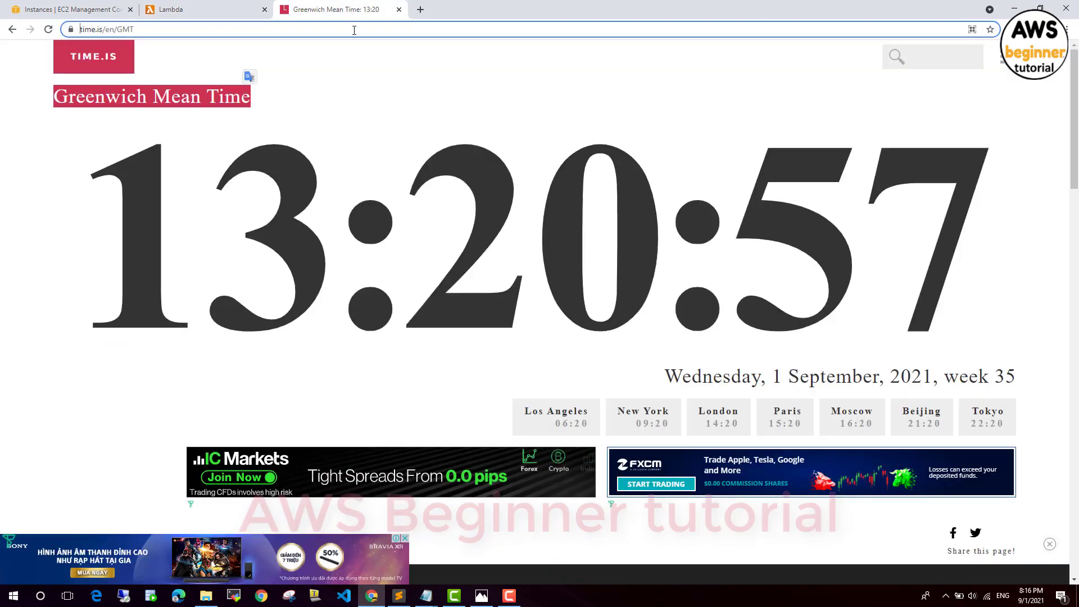
click(90, 8)
click(169, 9)
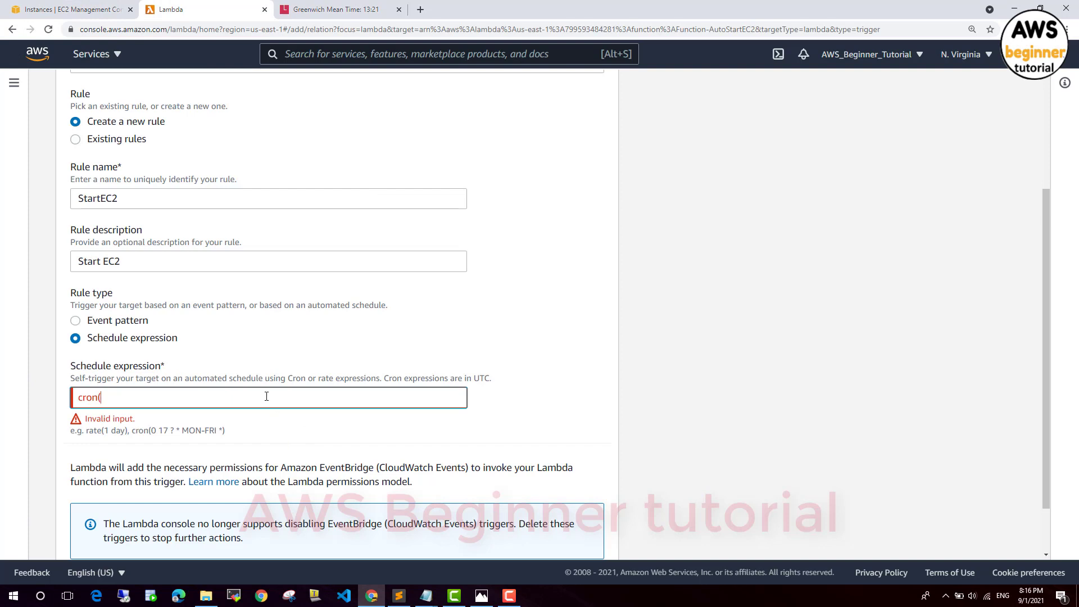
text(23 13 ? * M)
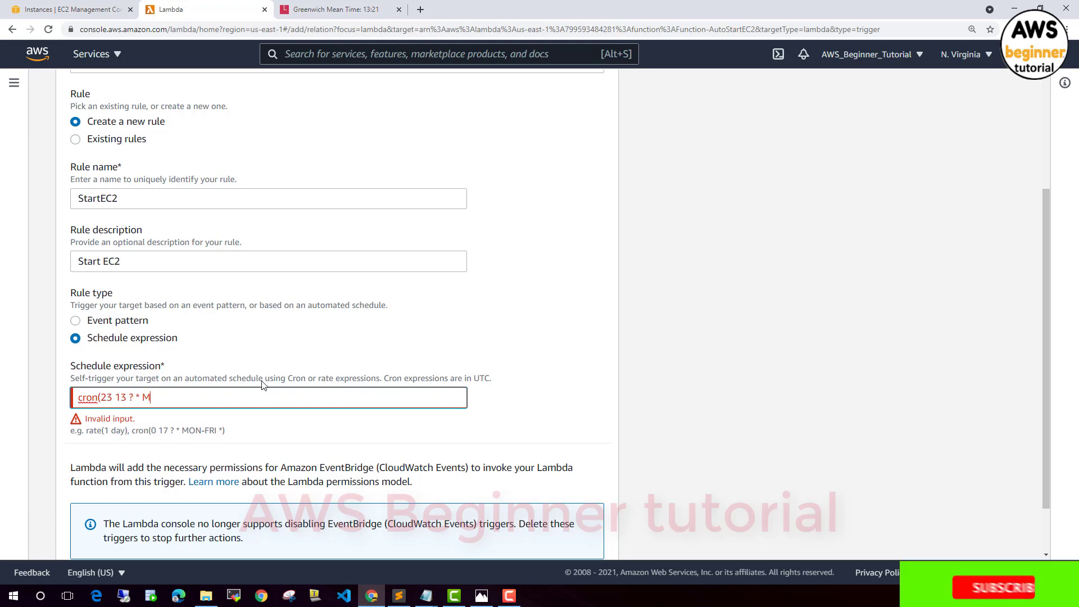
text(ON-FIR)
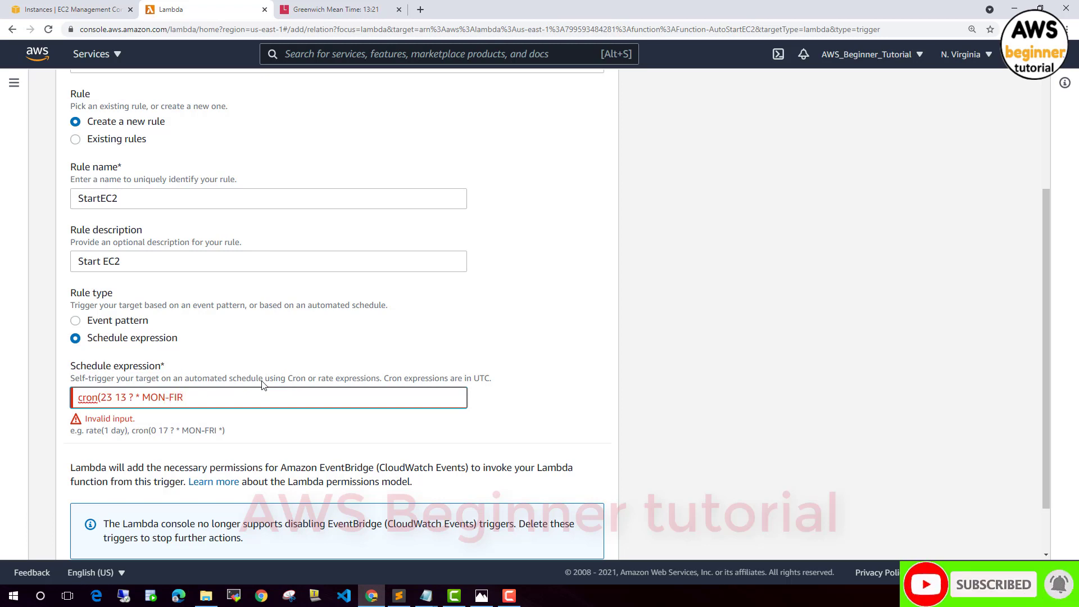
text( *))
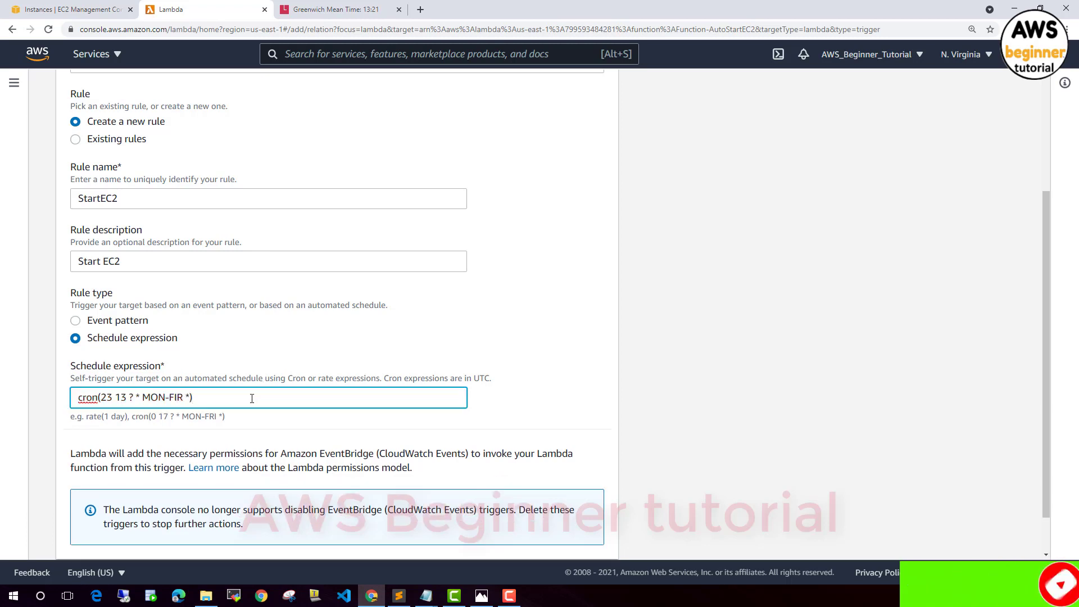
Replace the cron line under "Use GMT time" in the Notepad outline with cron(23 13 ? * MON-FIR *), copied from the trigger form.
drag(194, 398, 38, 403)
key(ctrl+c)
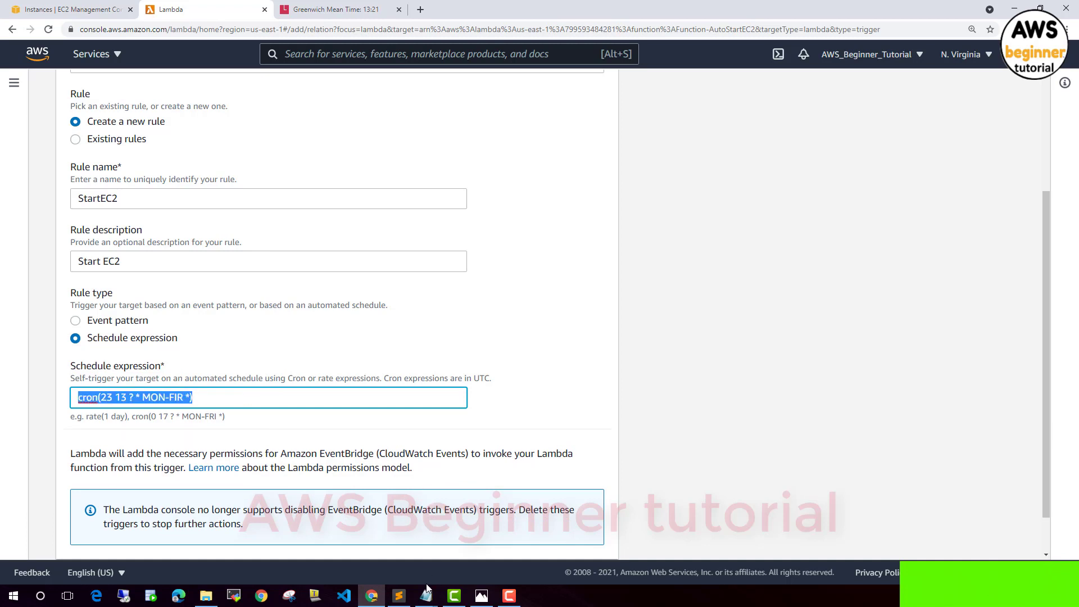
mouse_move(425, 595)
click(361, 539)
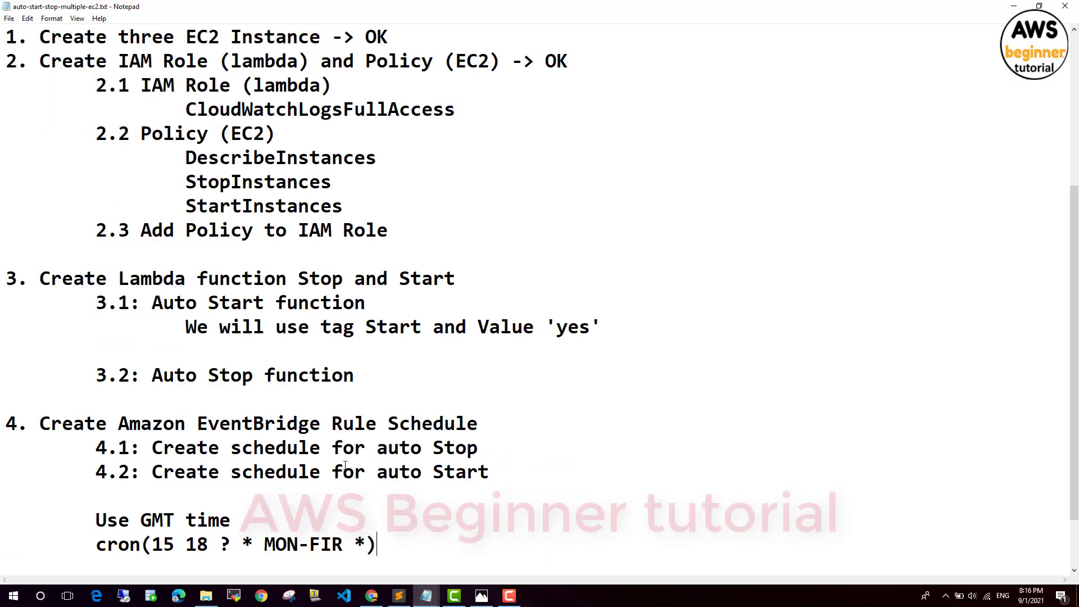
drag(390, 545, 95, 544)
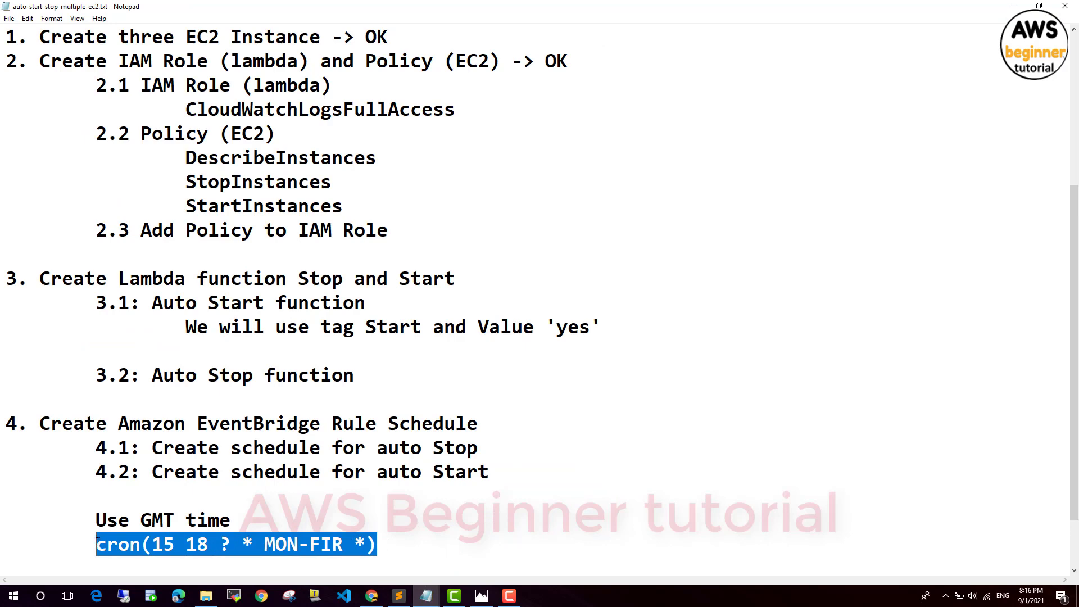
key(ctrl+v)
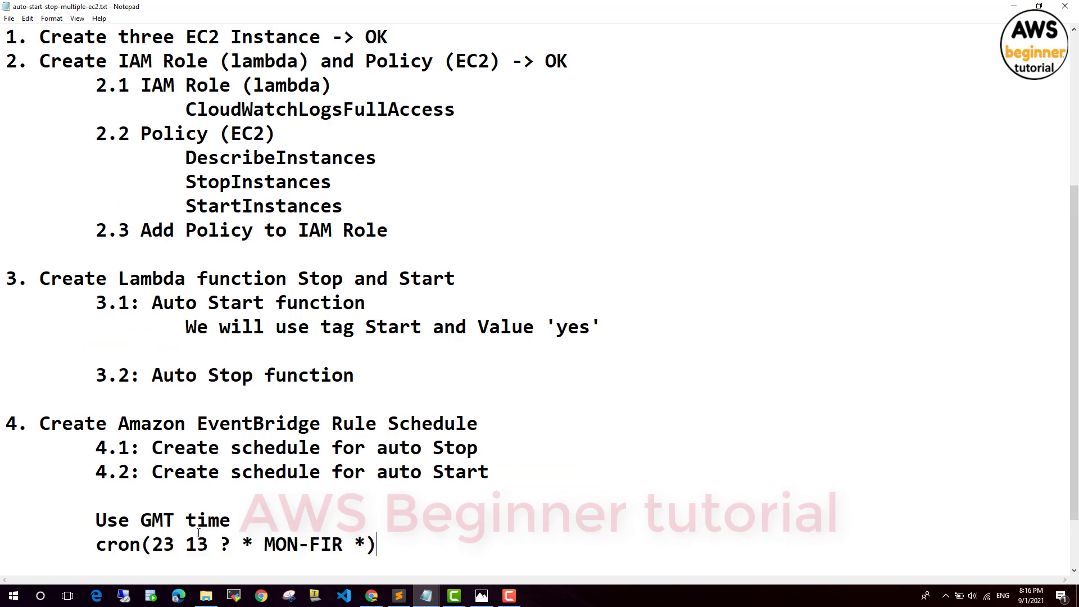
Return to Chrome, recheck the GMT clock, and try to add the EventBridge trigger with the StartEC2 rule.
click(371, 595)
click(119, 394)
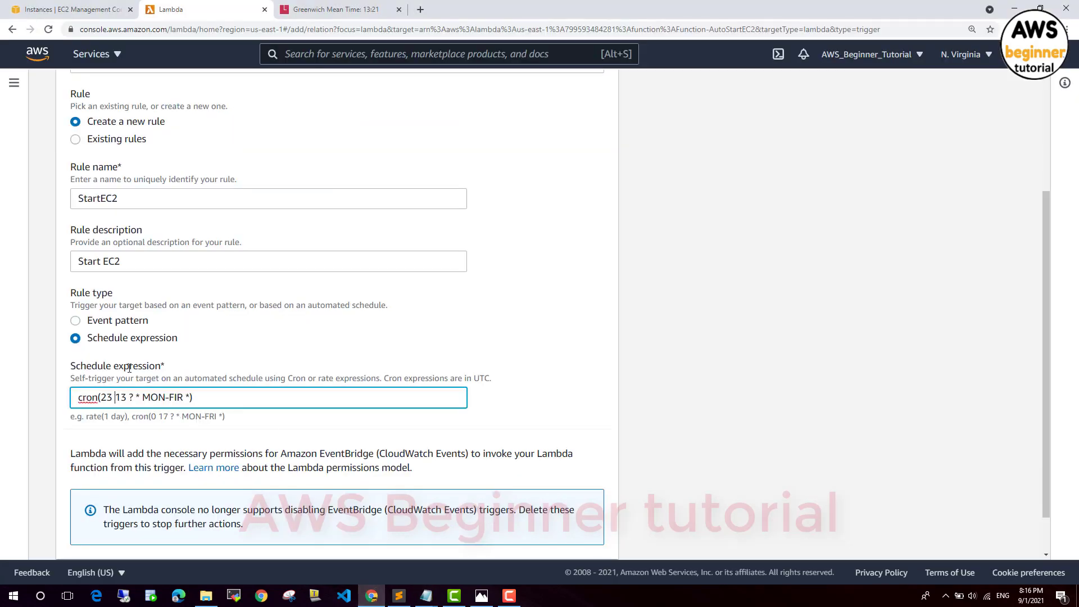
click(302, 8)
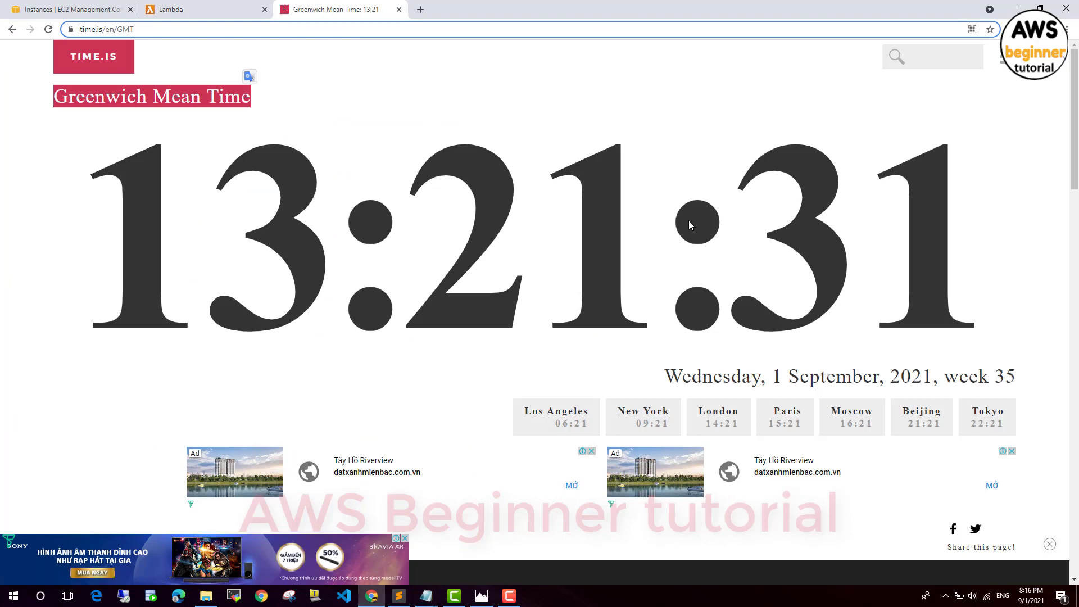
click(117, 199)
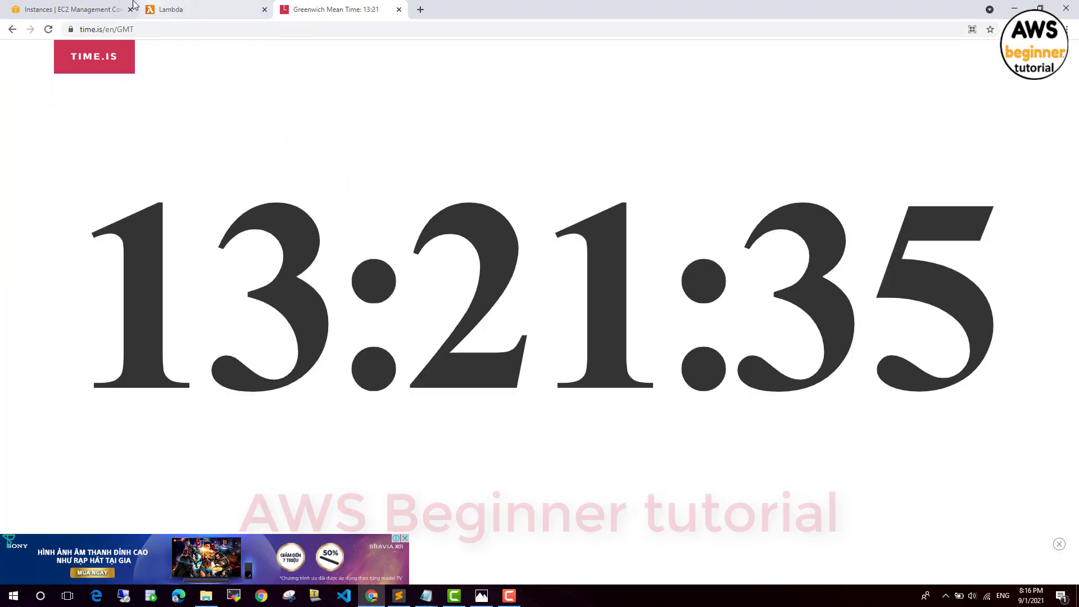
click(96, 13)
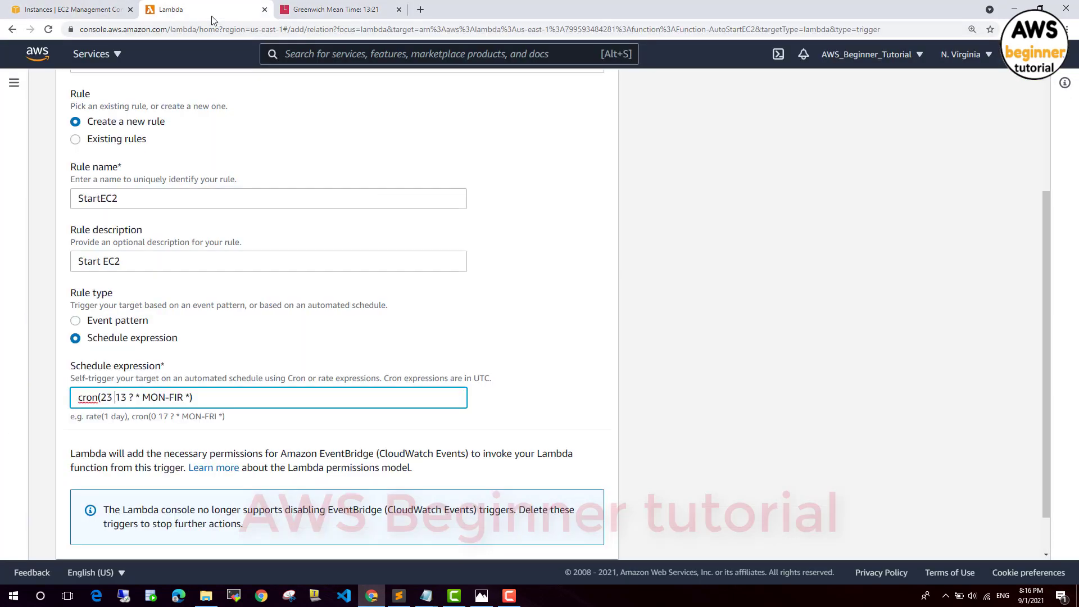
click(214, 12)
scroll(412, 328, down, 1)
click(607, 542)
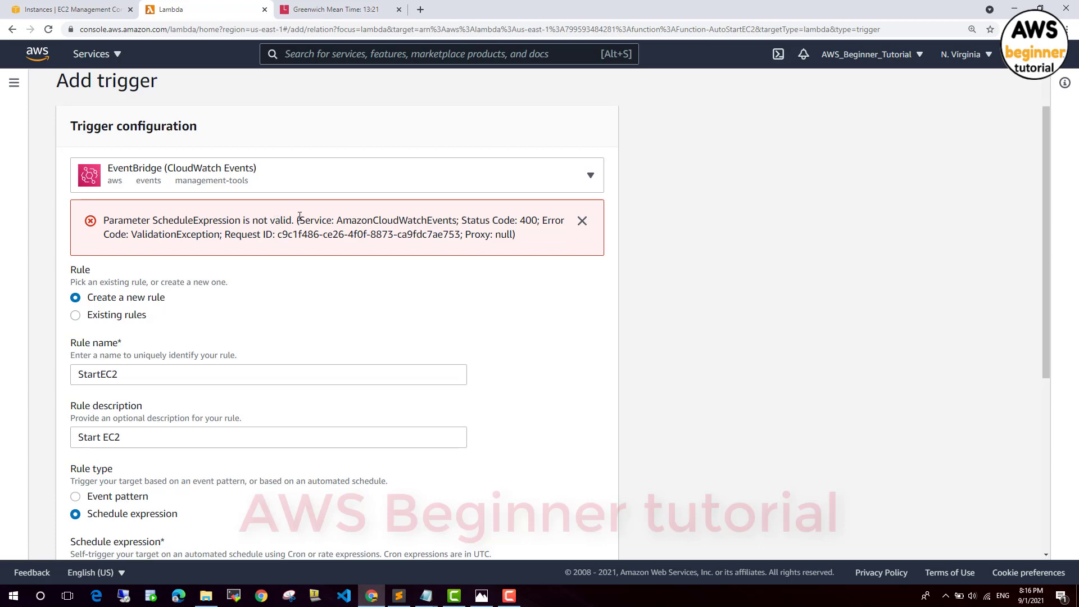
Examine the StartEC2 trigger's creation error and the schedule expression it refers to.
scroll(304, 223, down, 3)
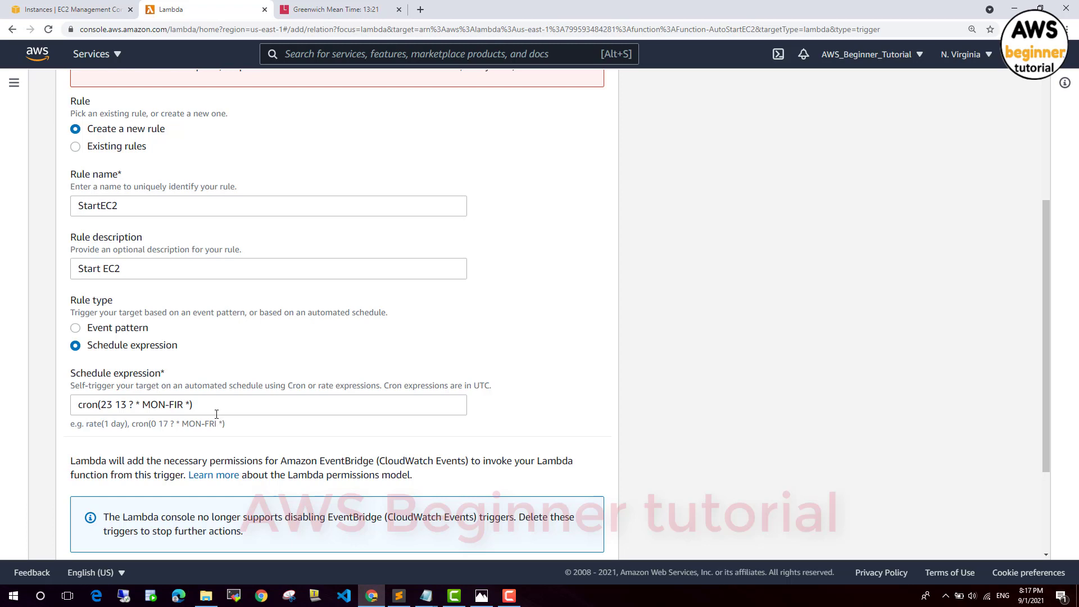
scroll(245, 405, down, 3)
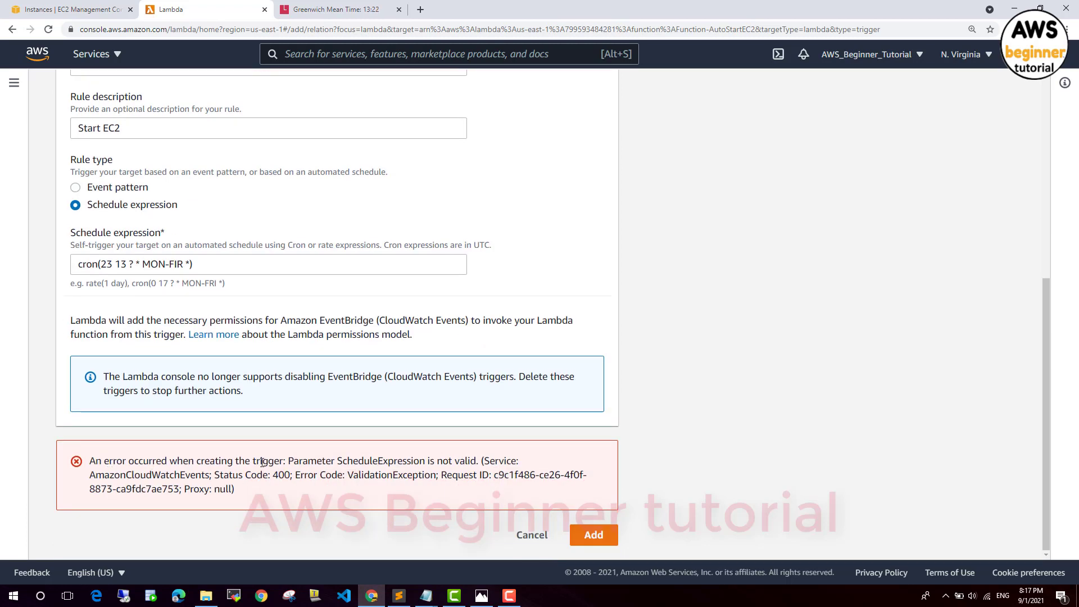
drag(288, 459, 477, 459)
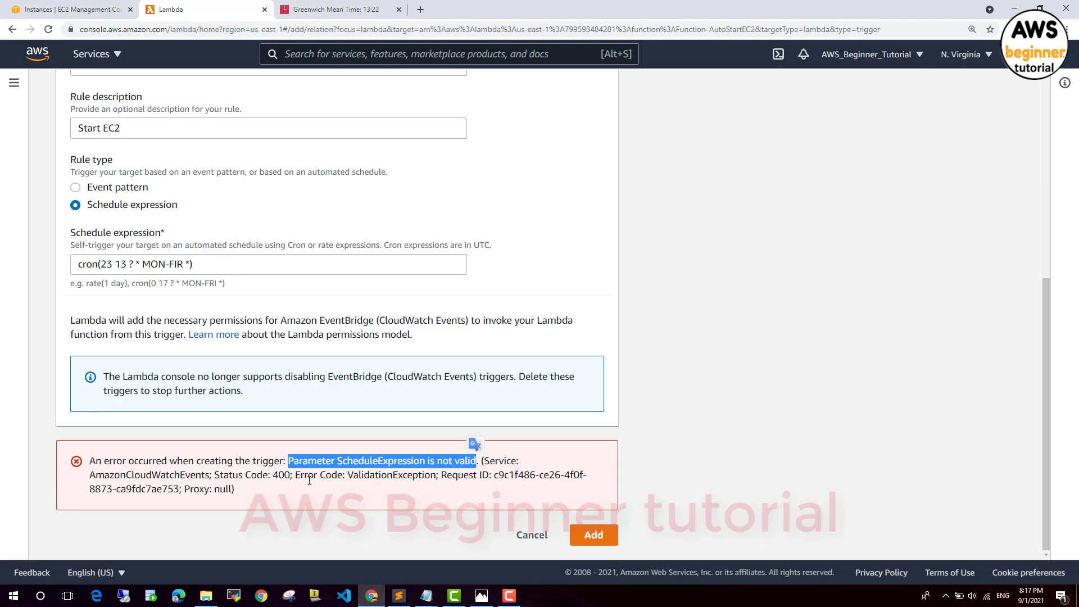
click(358, 475)
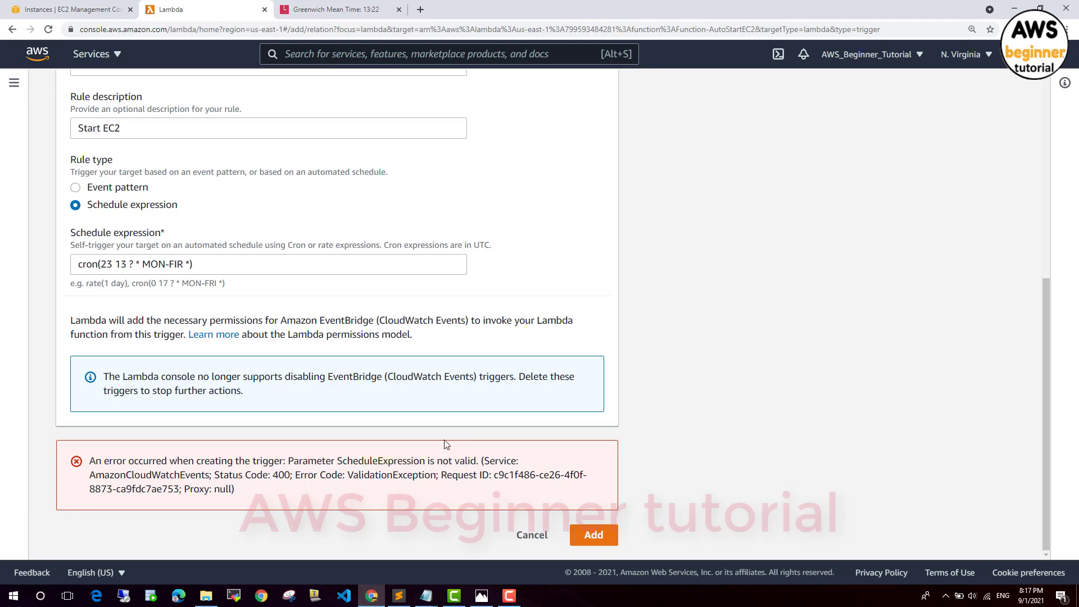
Replace the schedule expression with the form's example cron(0 17 ? * MON-FRI *) and check the GMT clock.
scroll(289, 408, up, 1)
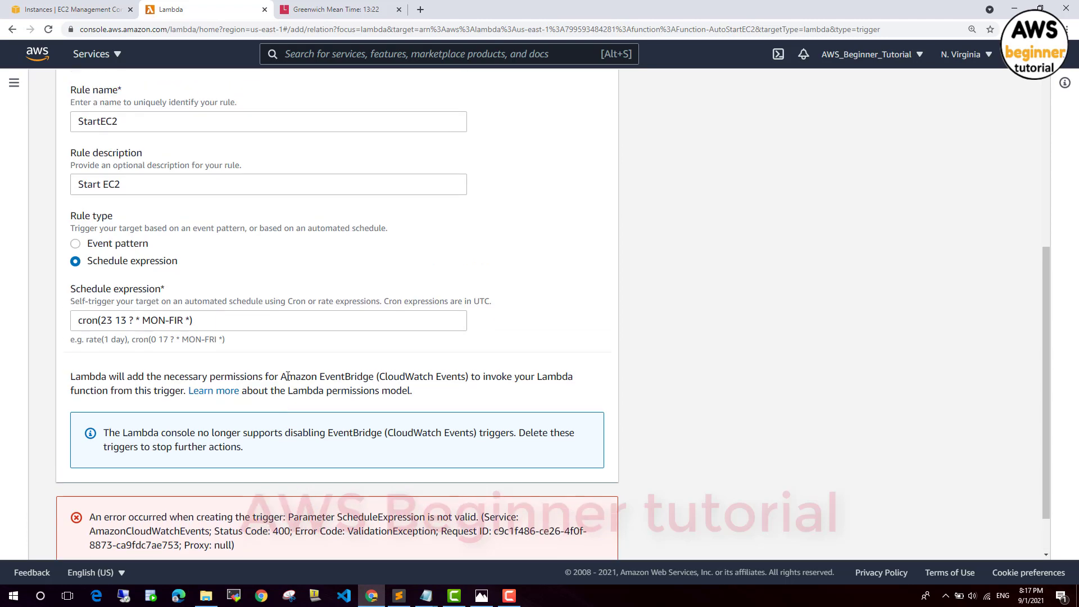
drag(225, 340, 132, 339)
key(ctrl+c)
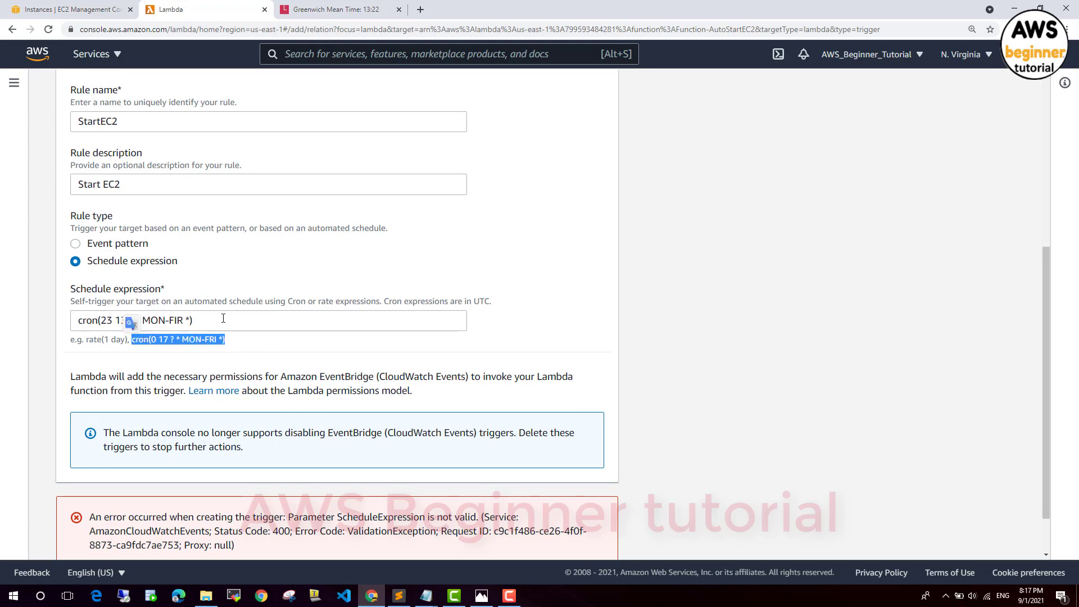
triple_click(223, 318)
key(ctrl+v)
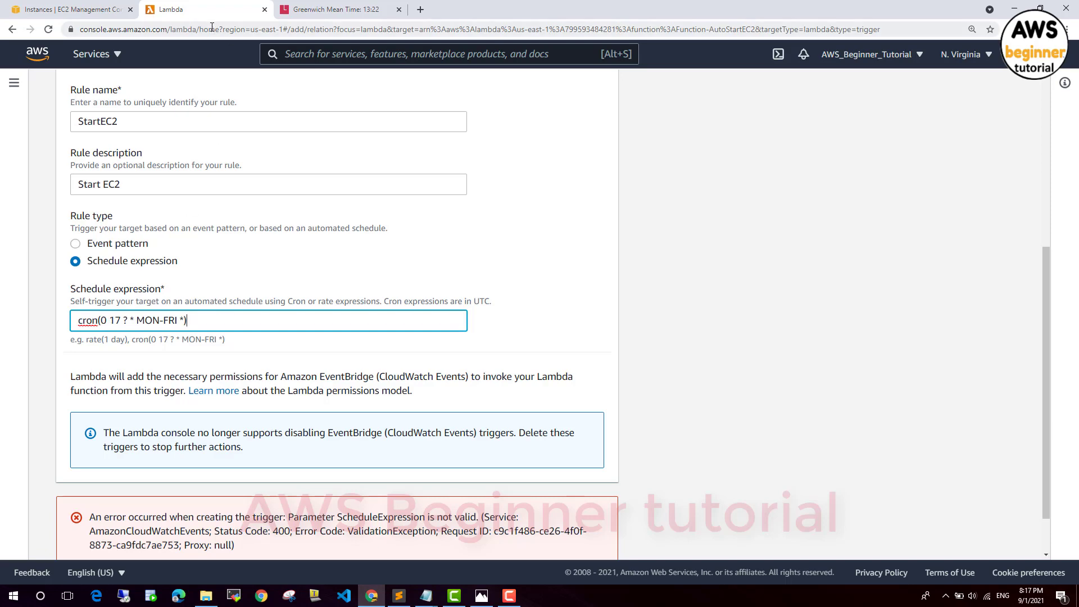
click(313, 10)
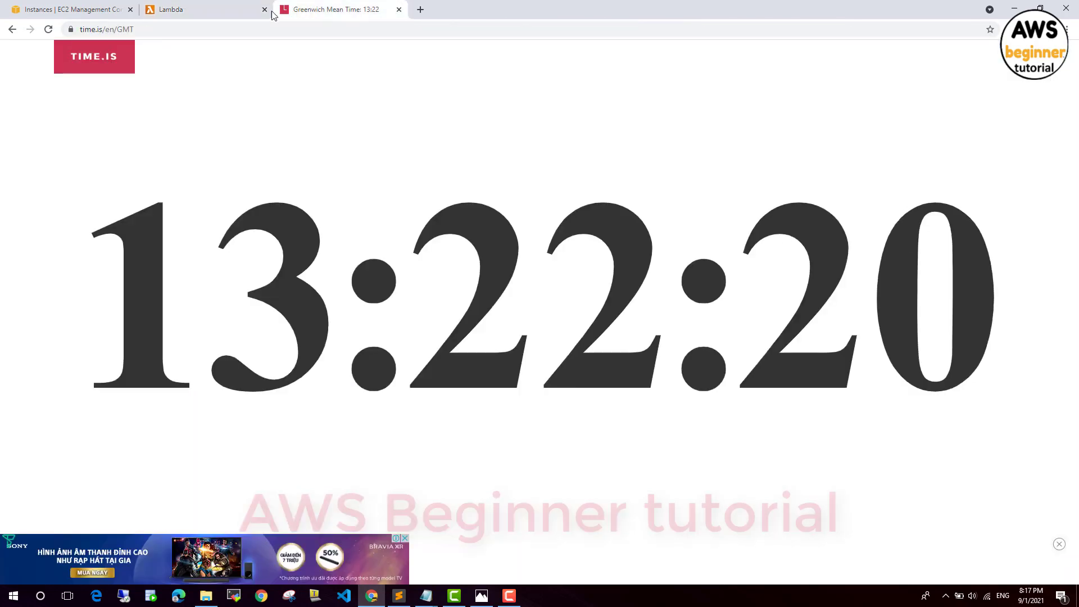
Set the schedule expression to cron(25 13 ? * MON-FRI *) and add the StartEC2 trigger to Function-AutoStartEC2.
click(231, 9)
drag(121, 319, 103, 320)
text(3)
text(25)
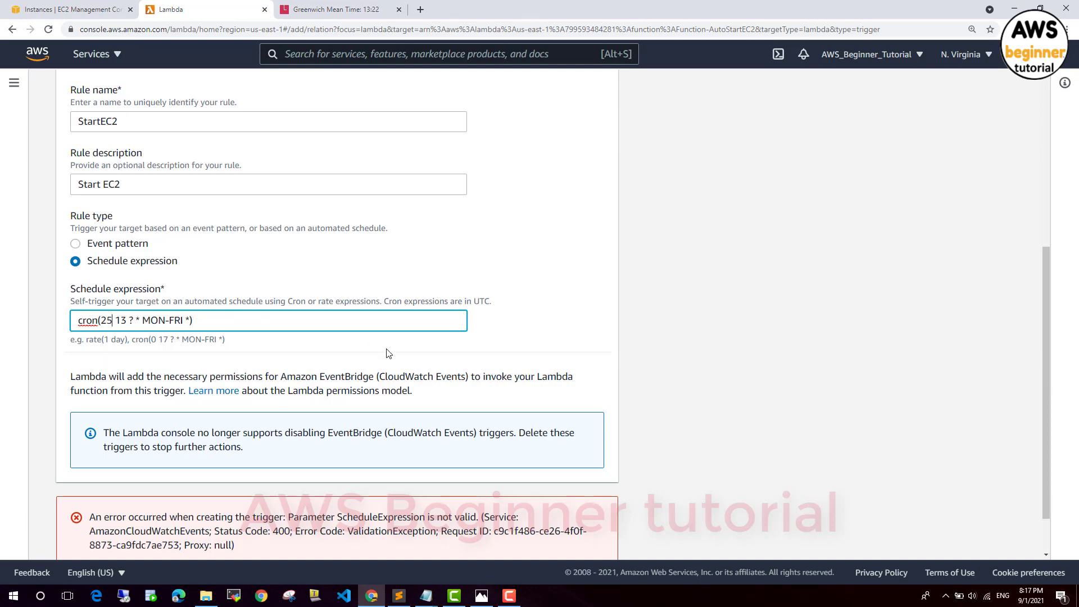
scroll(380, 349, down, 1)
click(592, 533)
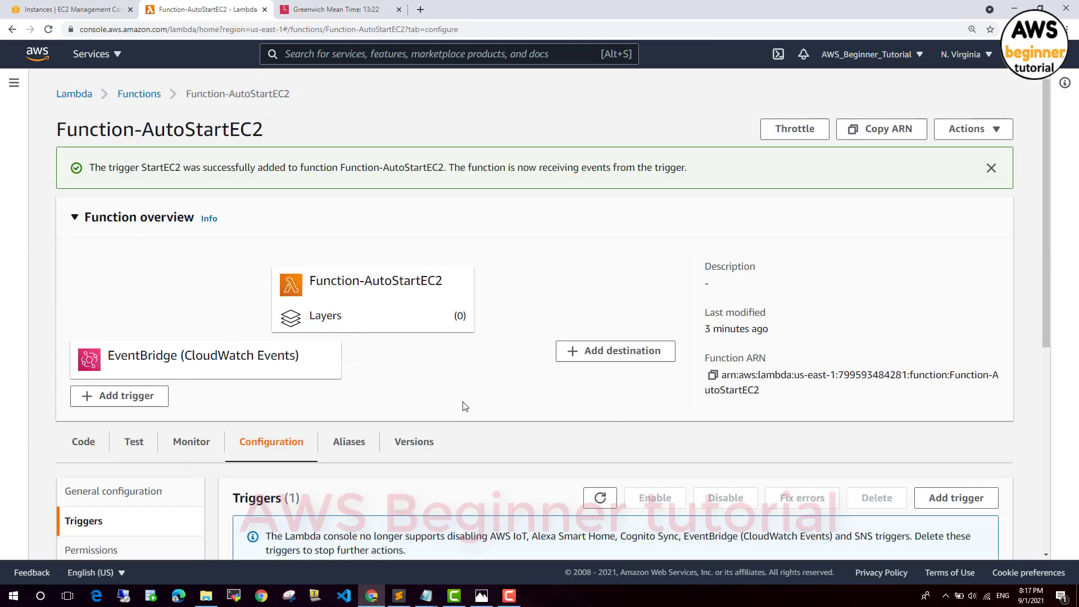
scroll(466, 400, down, 3)
scroll(466, 401, down, 1)
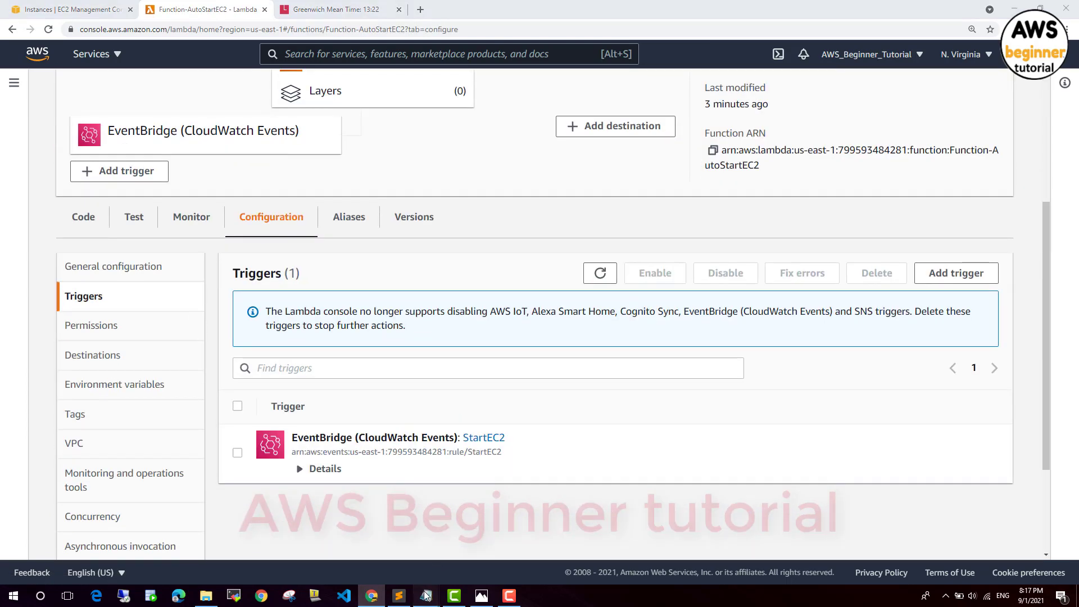
Switch to Notepad to review the cron line under "Use GMT time" and return to Chrome.
mouse_move(426, 594)
click(349, 528)
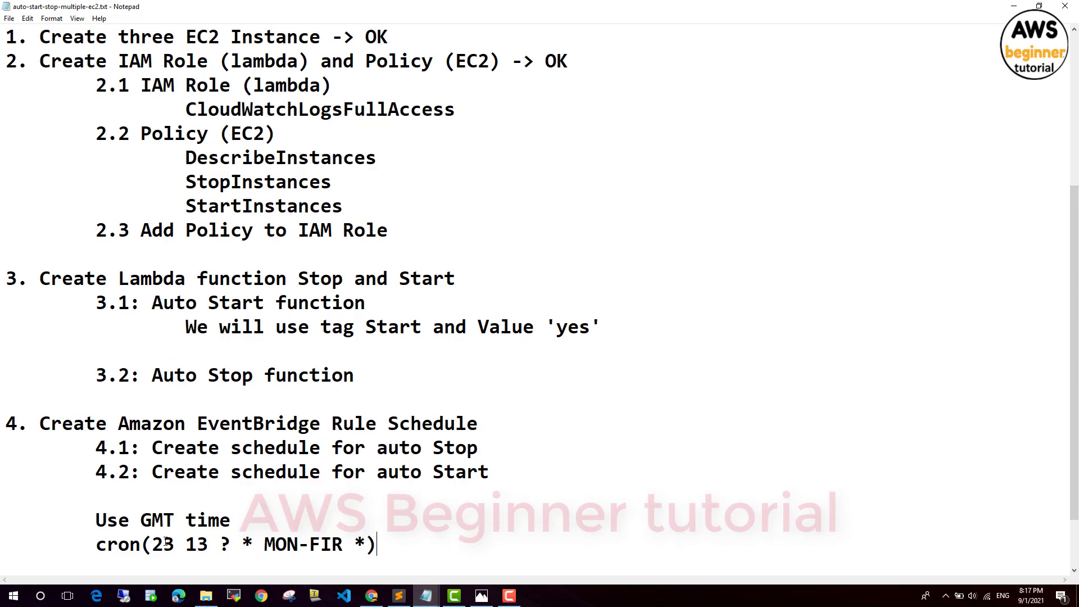
drag(391, 541, 99, 543)
click(372, 595)
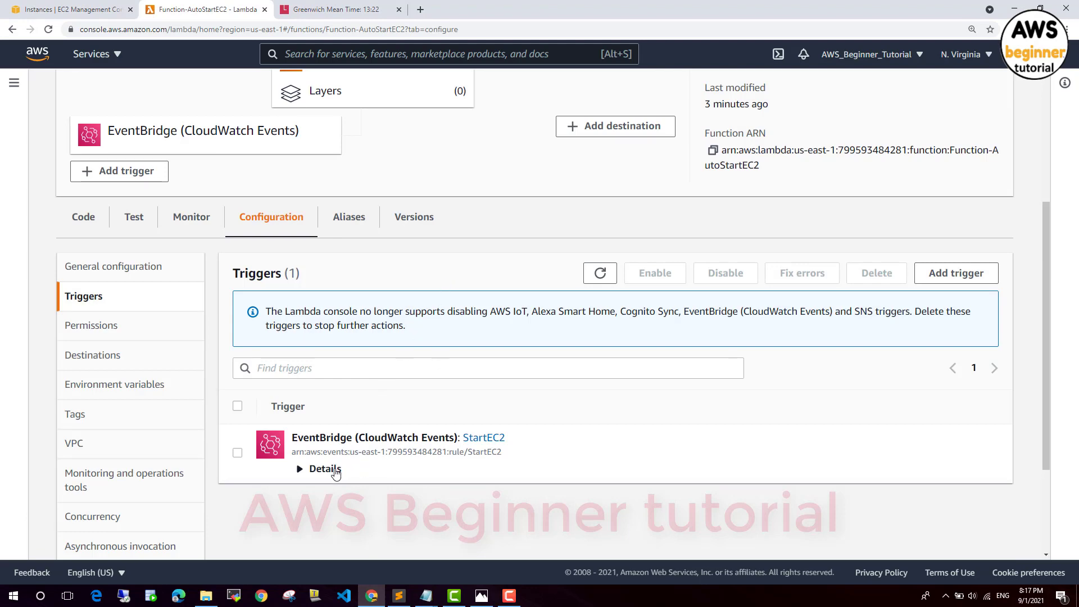
Open the StartEC2 rule for editing in Amazon EventBridge and review its cron expression and upcoming trigger dates.
click(485, 439)
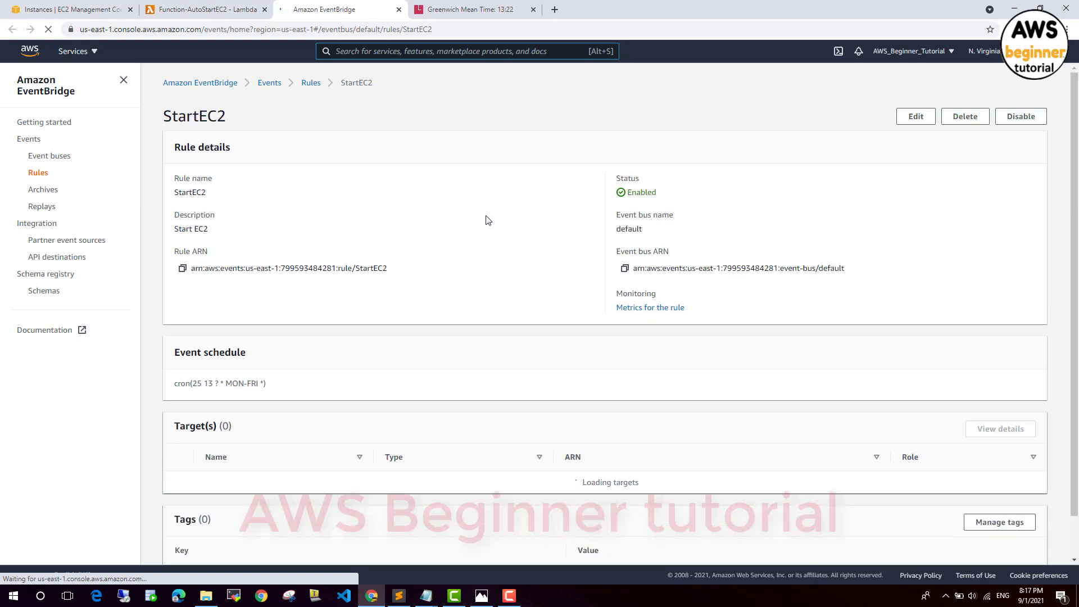
click(915, 116)
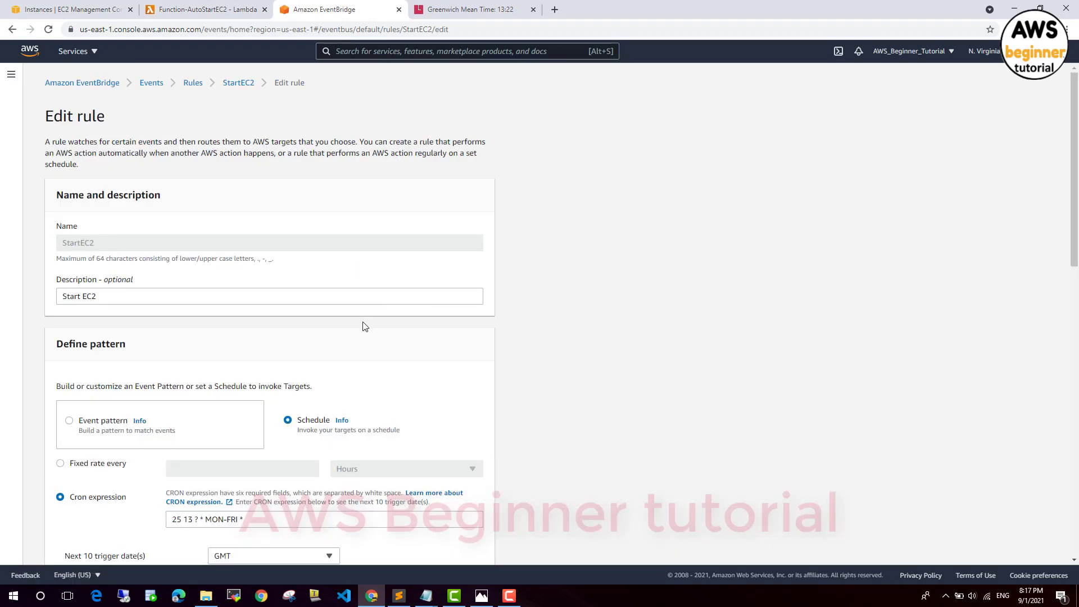
scroll(363, 326, down, 1)
scroll(363, 327, down, 1)
click(250, 408)
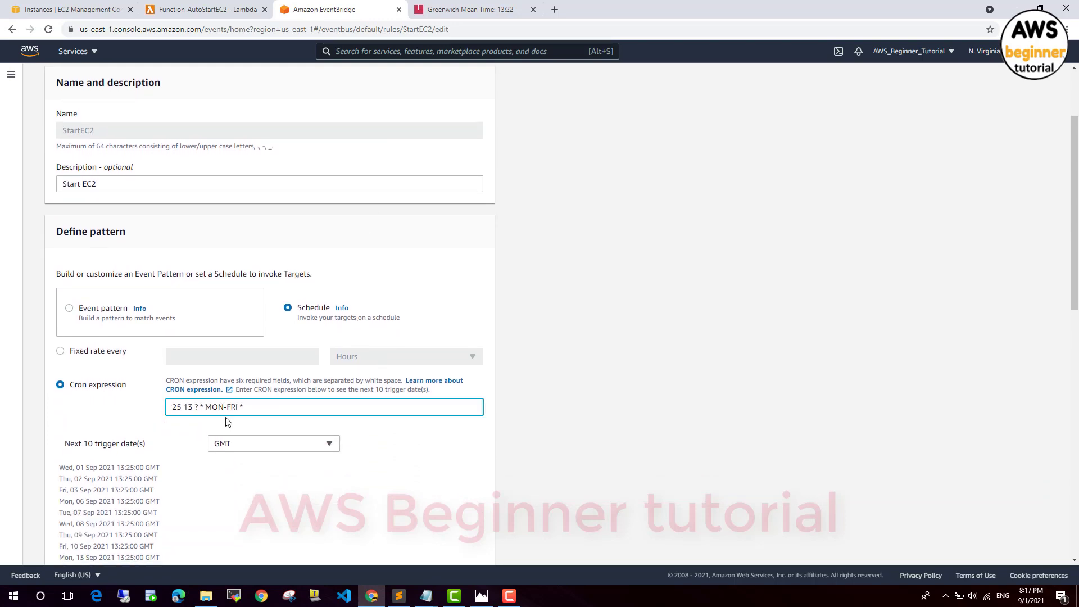
In the Notepad outline, set the minute value of the cron line to 25 and return to Chrome.
click(426, 595)
click(392, 557)
drag(175, 544, 167, 545)
text(5)
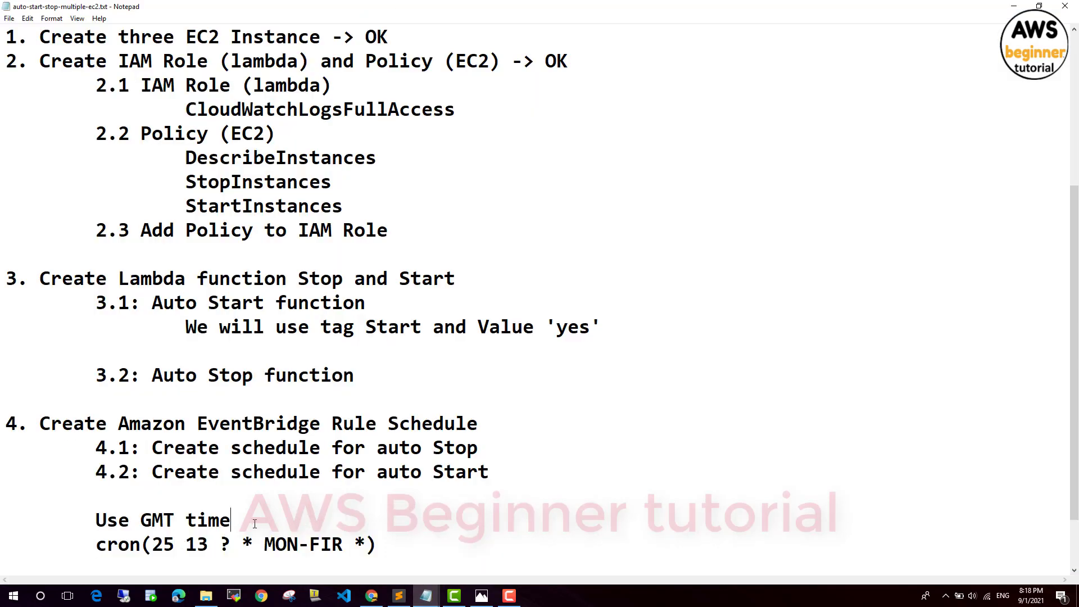
click(402, 538)
click(371, 595)
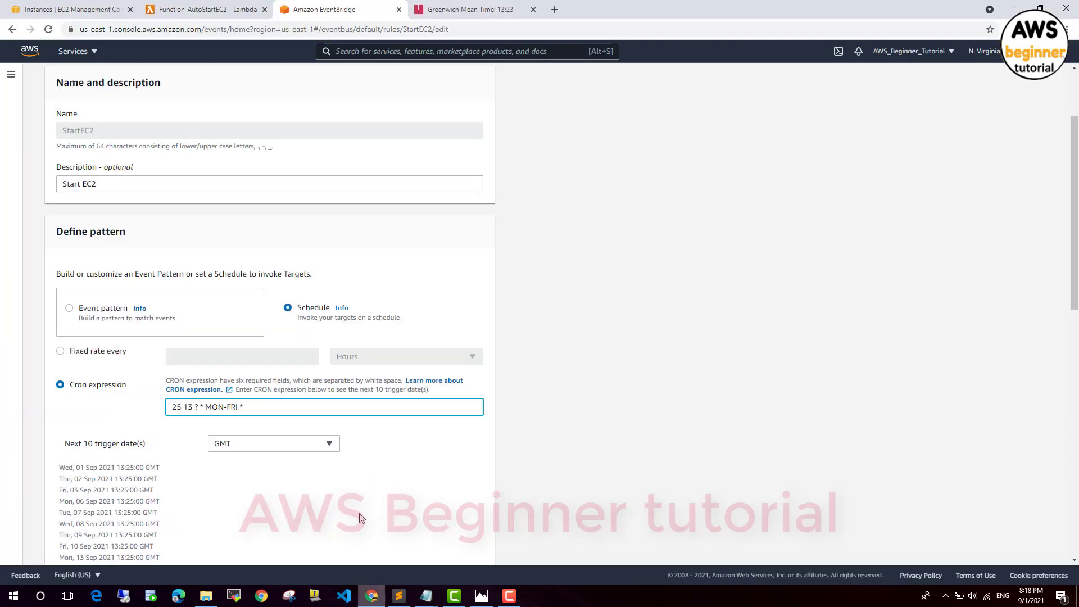
Return to Notepad, correct the cron line's weekday range to MON-FRI, and review the outline through section 5.
click(209, 10)
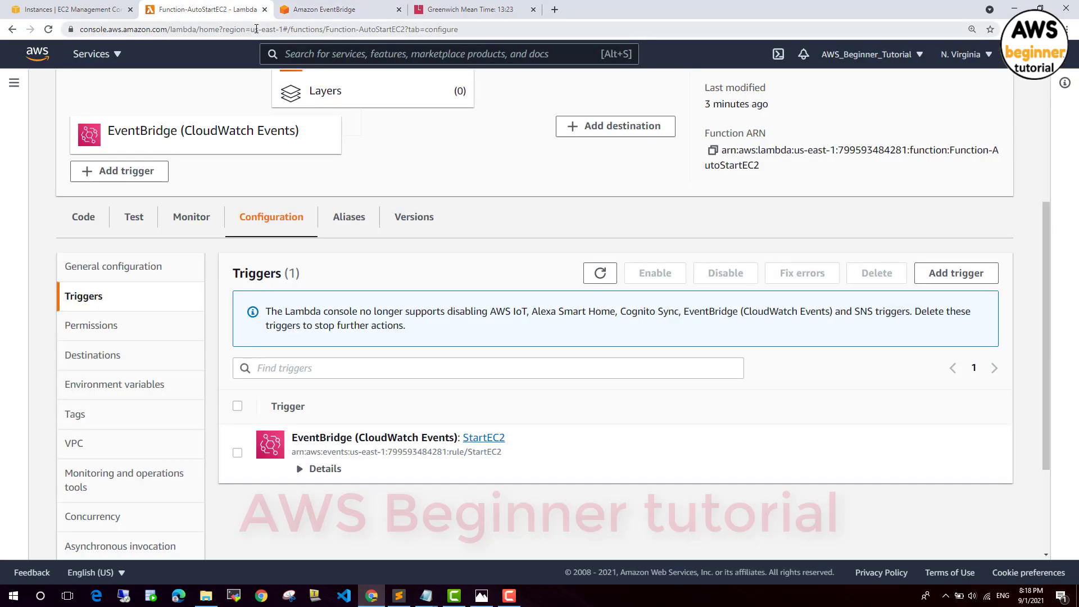
click(321, 15)
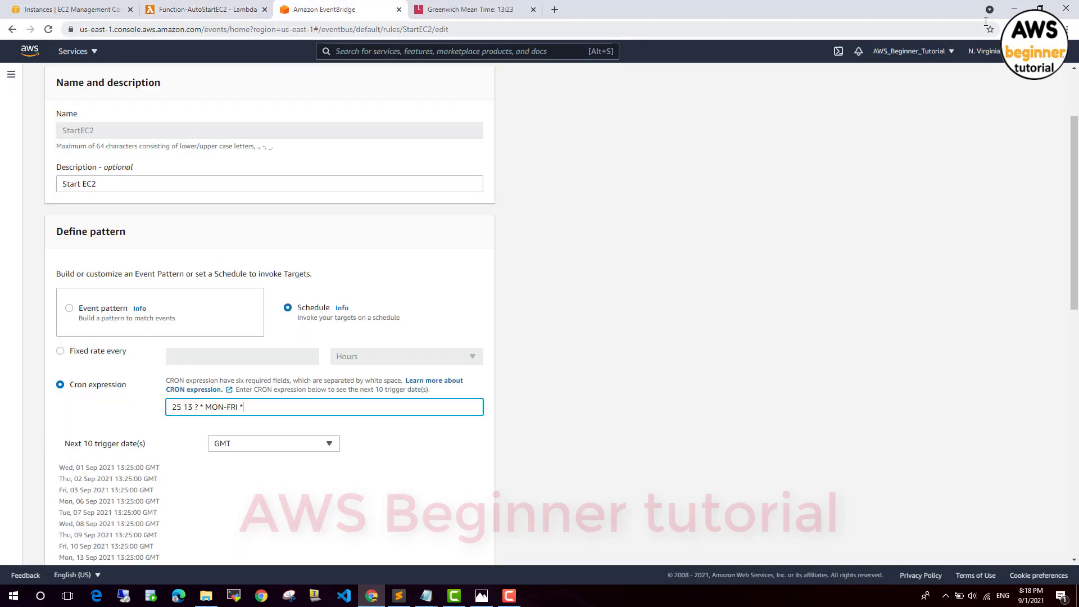
click(1024, 7)
drag(342, 544, 322, 544)
text(RI)
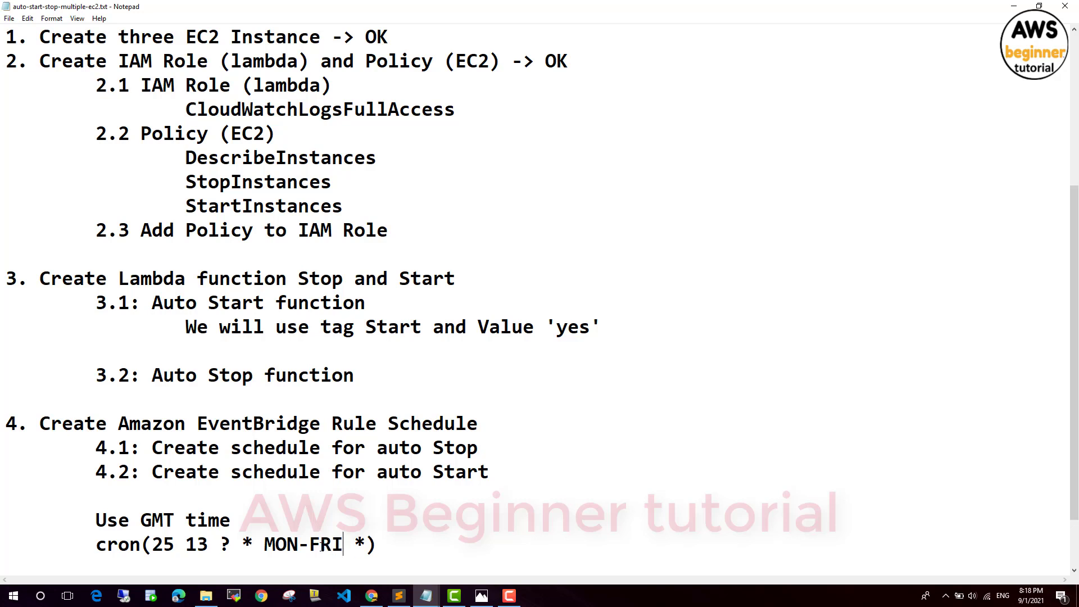
drag(316, 544, 343, 544)
click(379, 543)
scroll(255, 540, down, 1)
scroll(258, 540, up, 3)
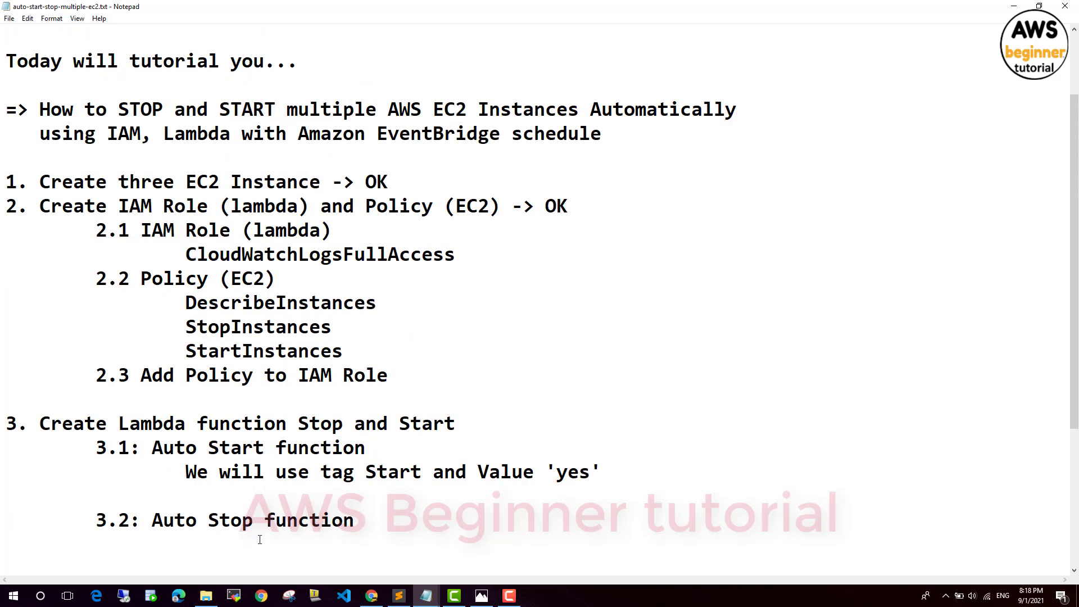
scroll(261, 540, down, 2)
scroll(279, 536, down, 1)
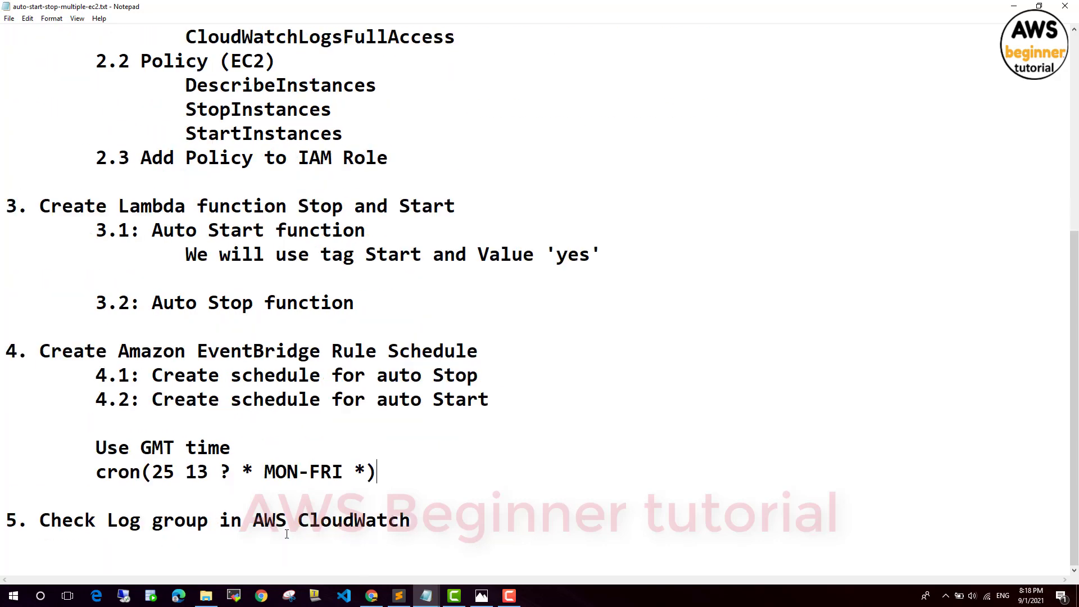
Switch to Chrome and open the CloudWatch service in the Lambda tab through the console's service search.
click(371, 596)
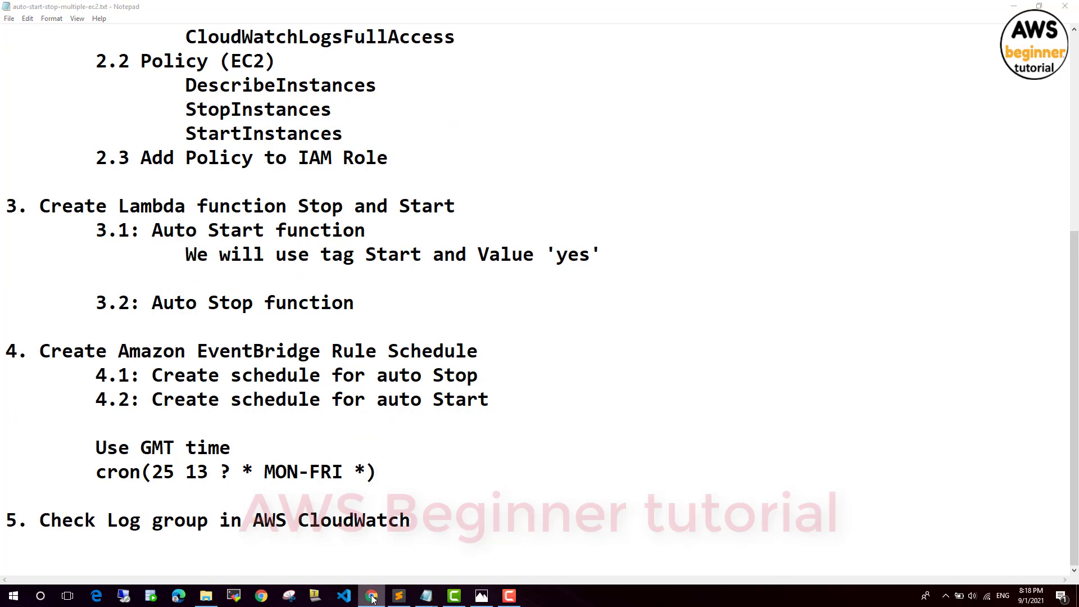
scroll(566, 262, up, 2)
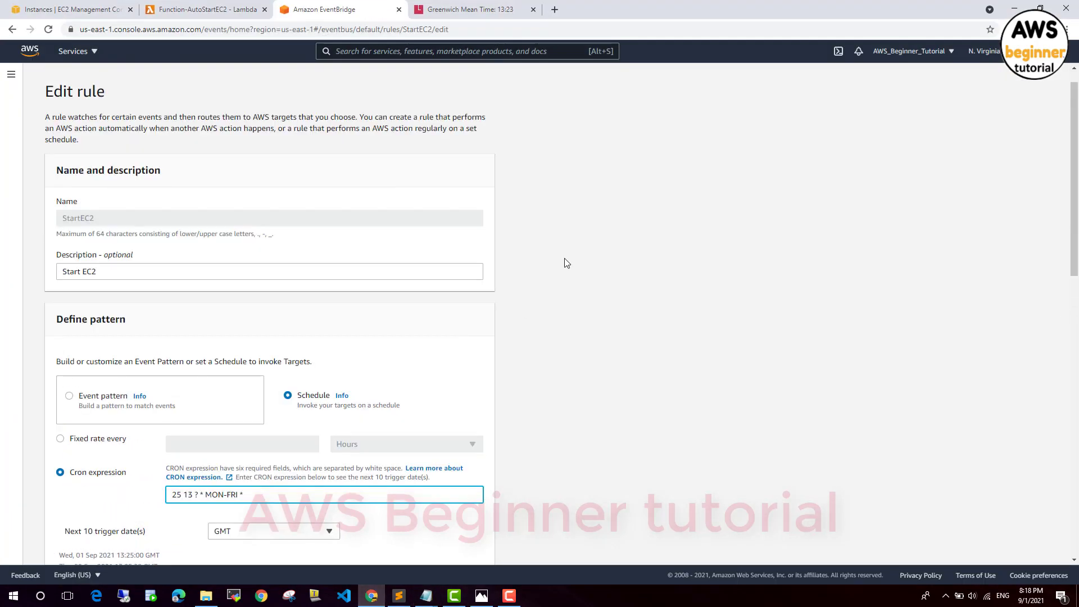
click(201, 12)
click(322, 9)
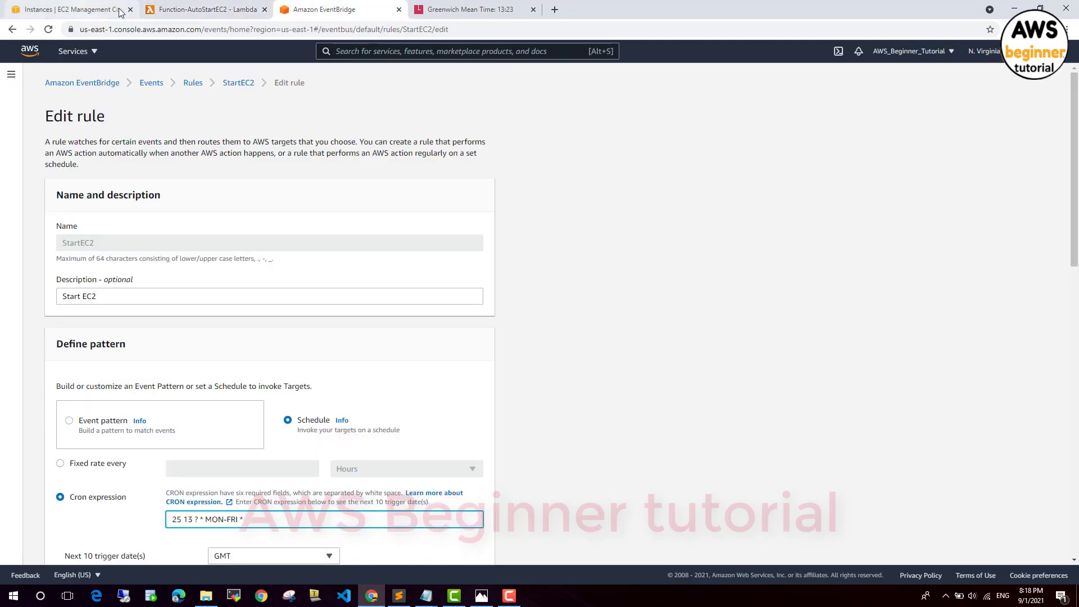
click(201, 10)
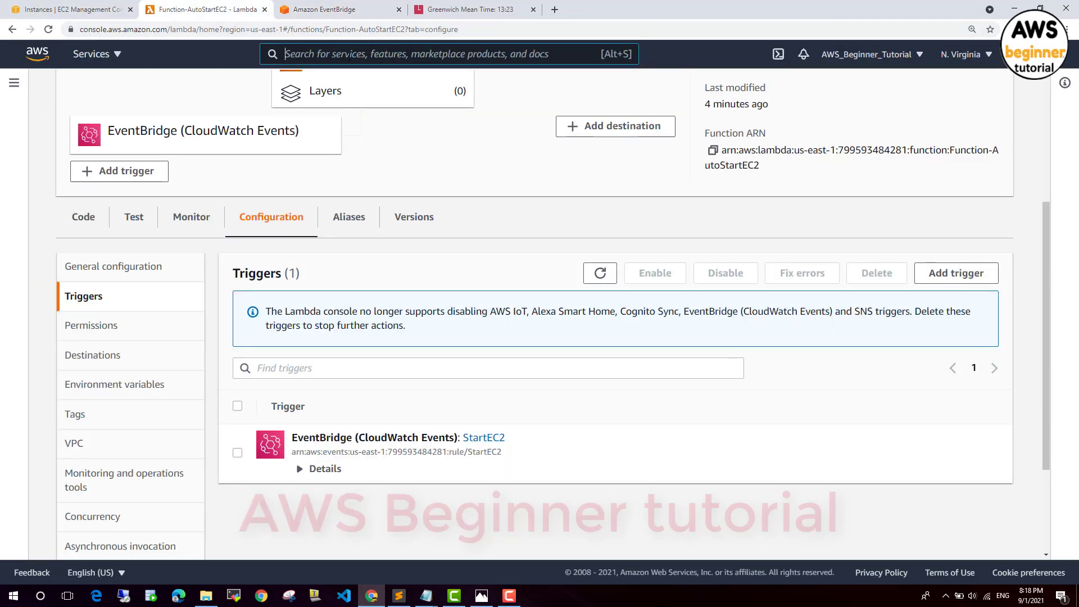
click(353, 54)
text(Cloud9)
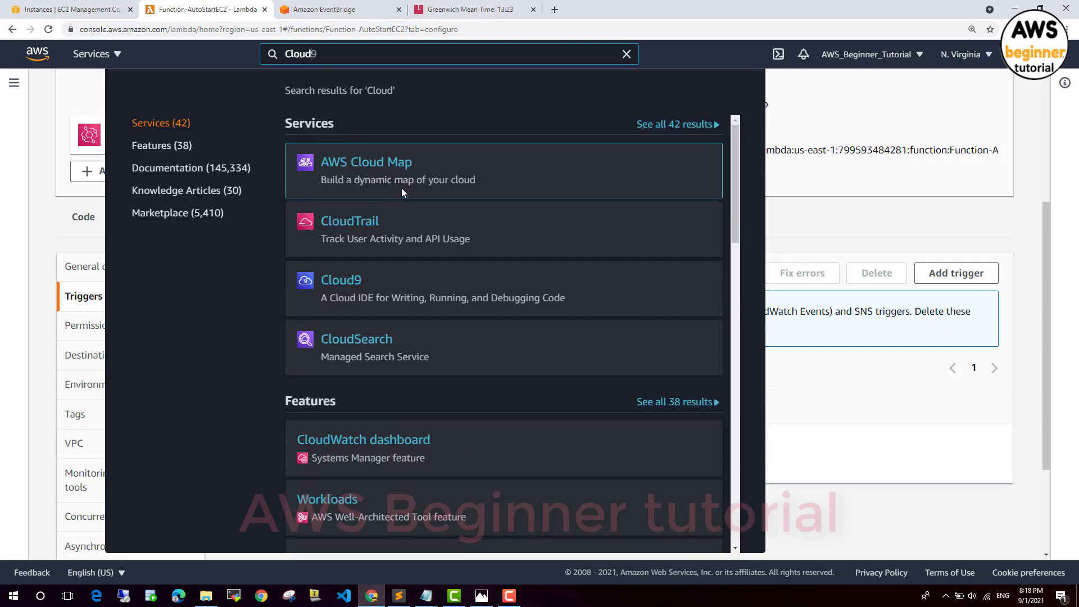
key(BackSpace)
text(w)
click(362, 163)
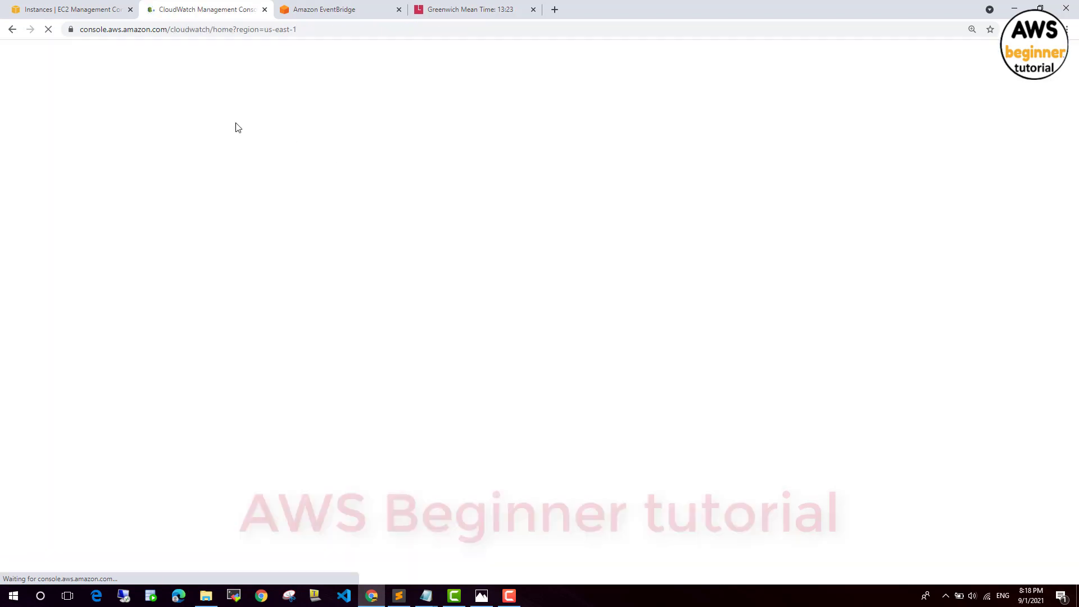
Open the log groups list in CloudWatch.
click(304, 10)
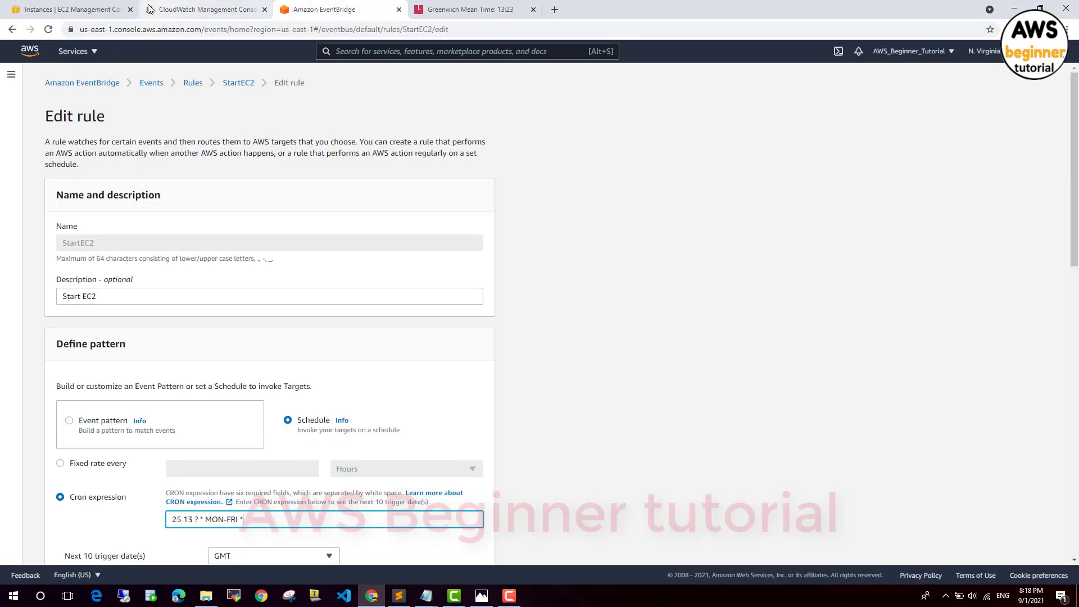
click(198, 7)
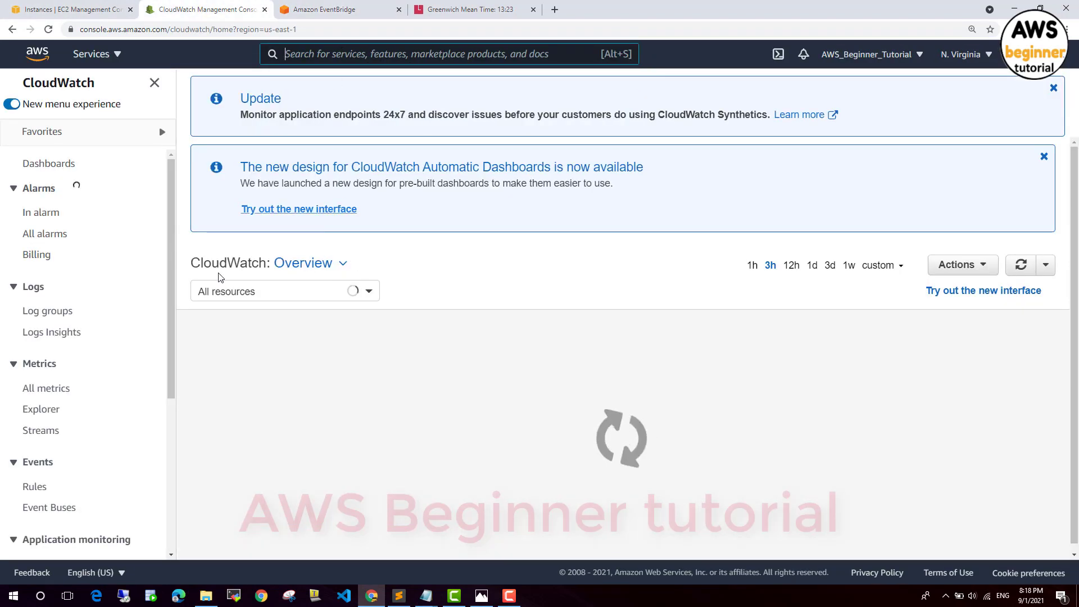
click(73, 311)
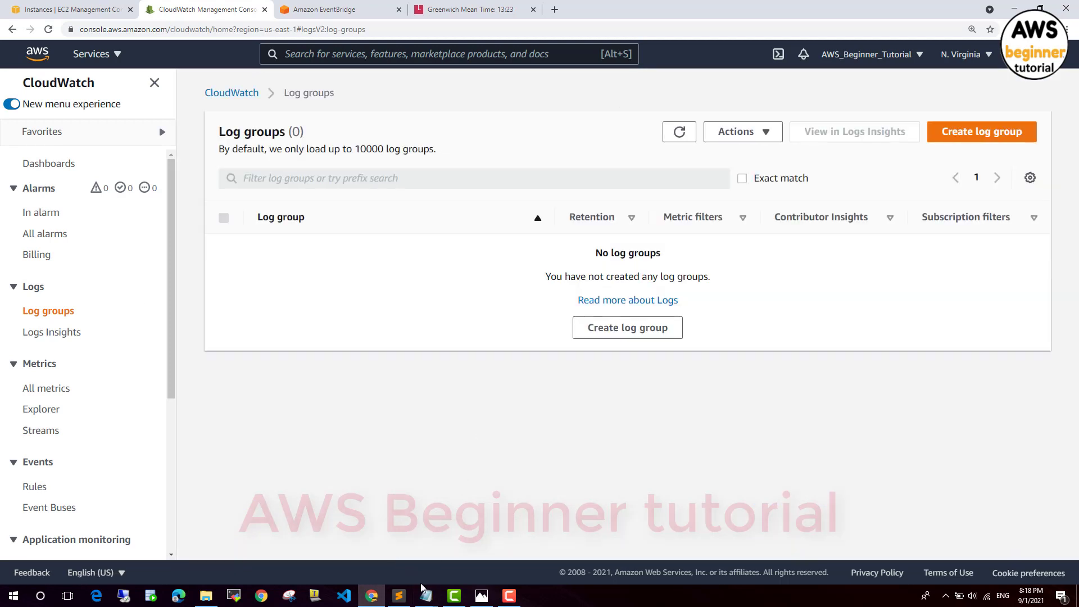
Compare the GMT clock with the first of the StartEC2 rule's next 10 trigger dates, enlarging the page.
click(454, 12)
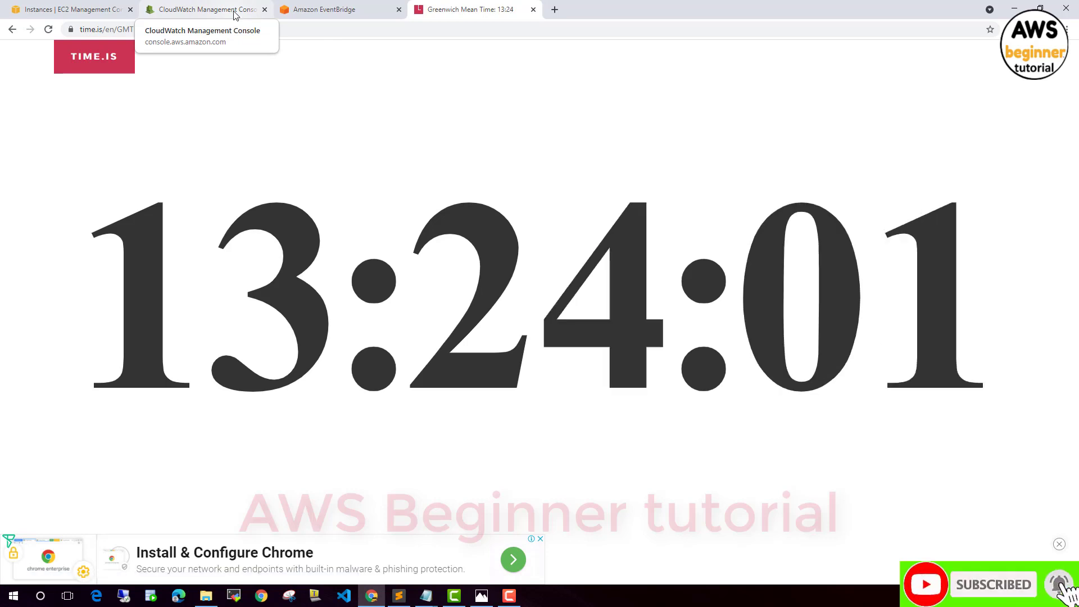
click(325, 10)
scroll(373, 210, down, 5)
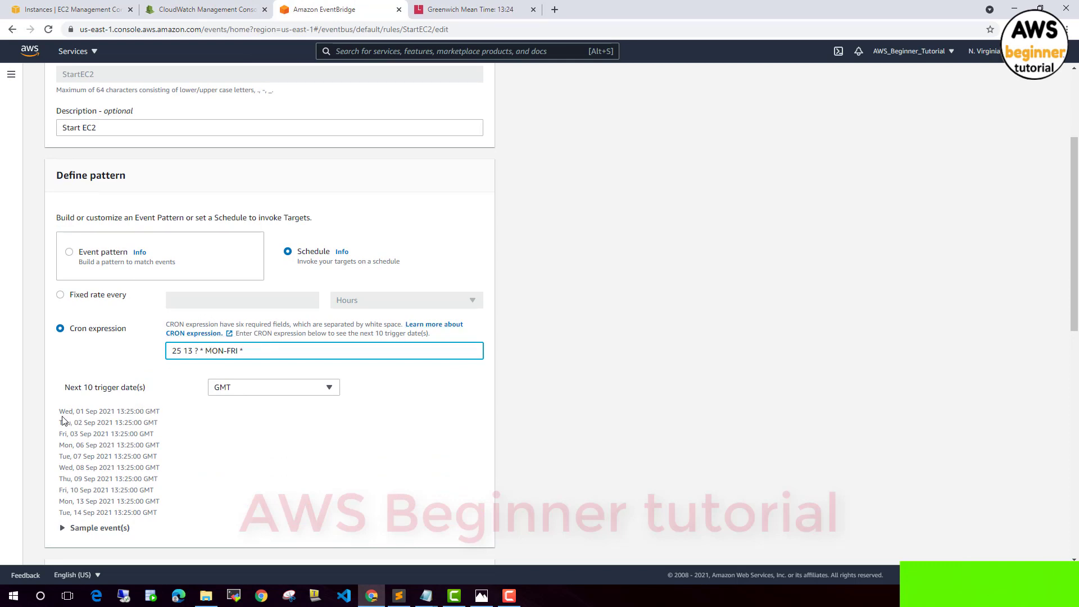
drag(56, 416, 162, 413)
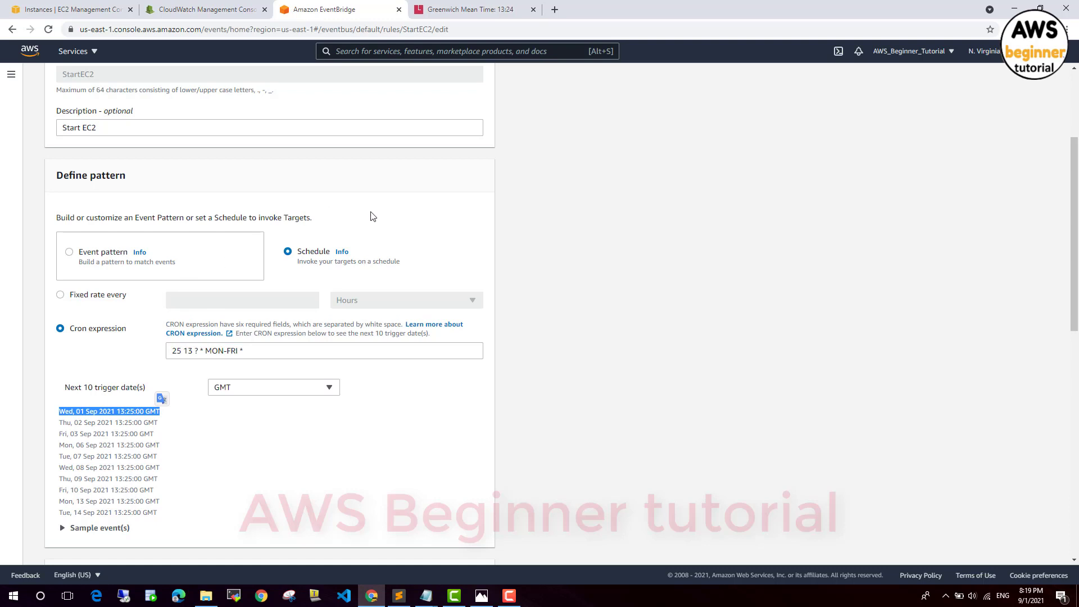
key(ctrl+plus)
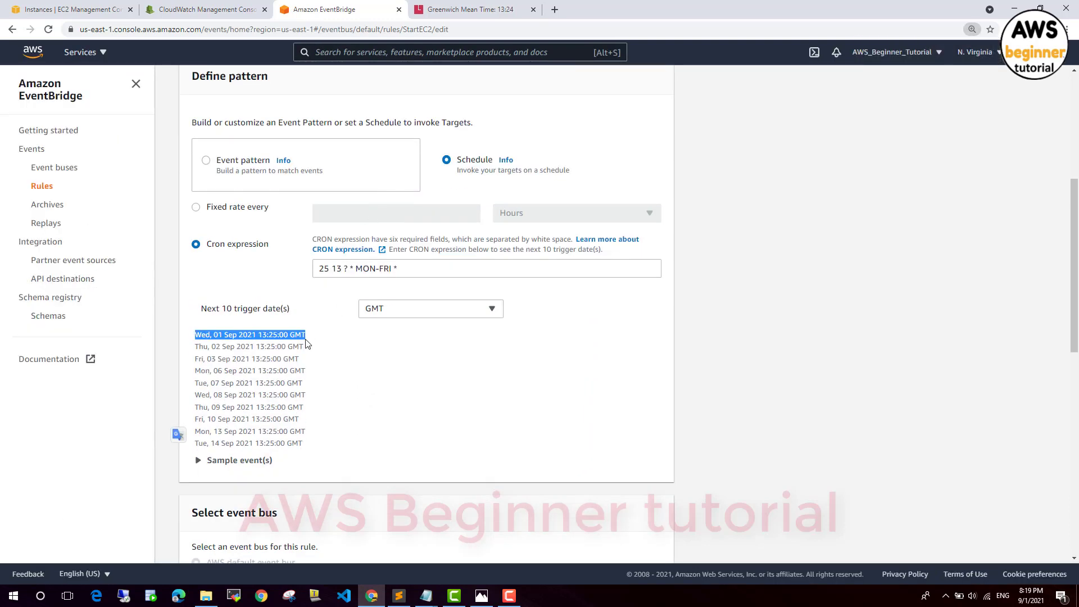
click(182, 341)
drag(189, 338, 313, 337)
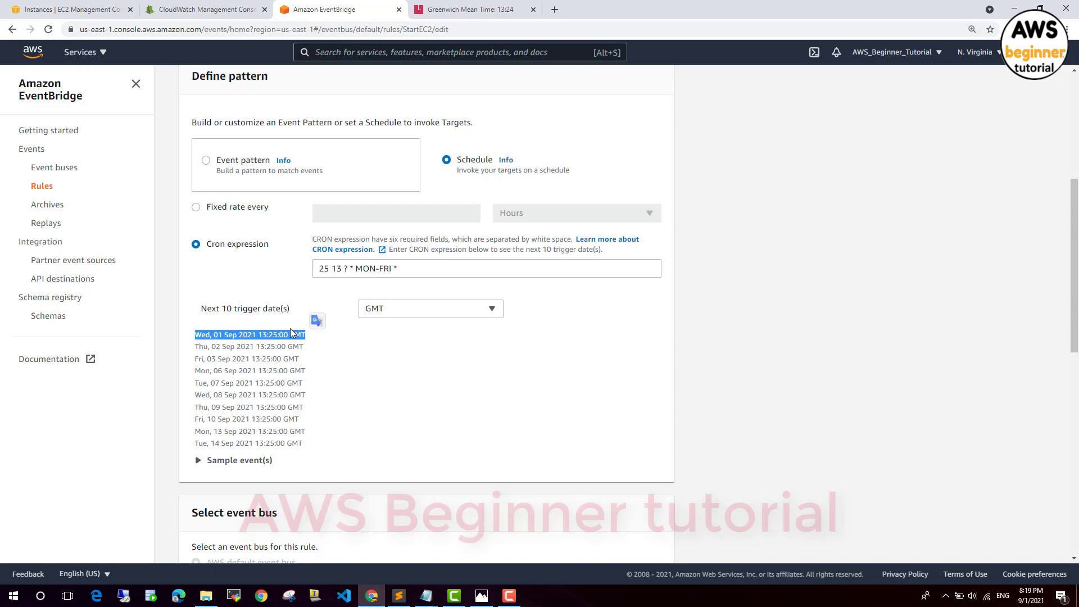
Refresh the EC2 instances list to check the three servers' states and recheck the GMT clock.
click(109, 9)
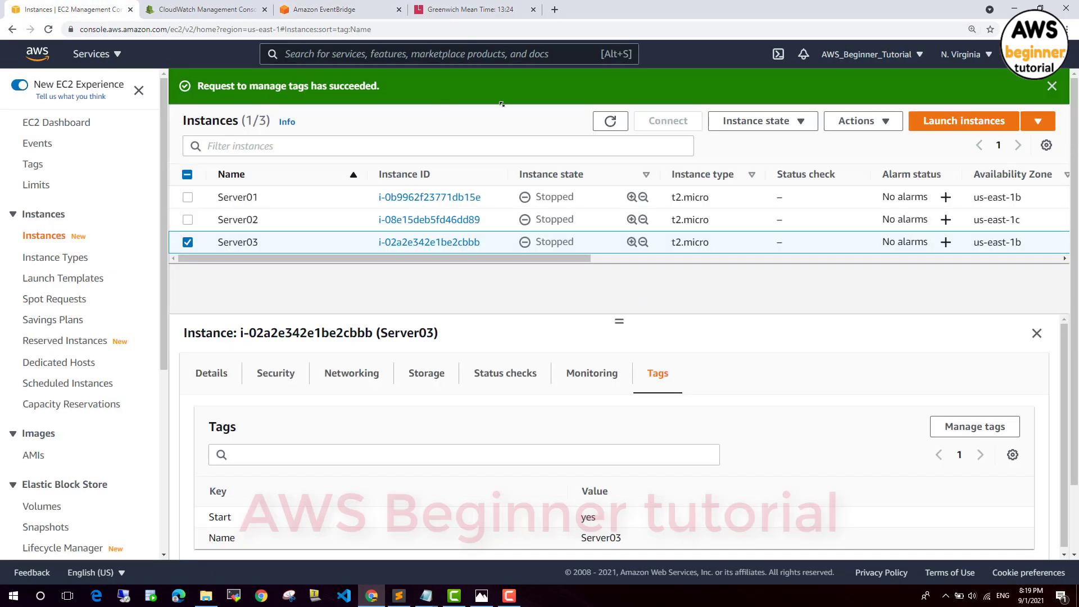
click(608, 125)
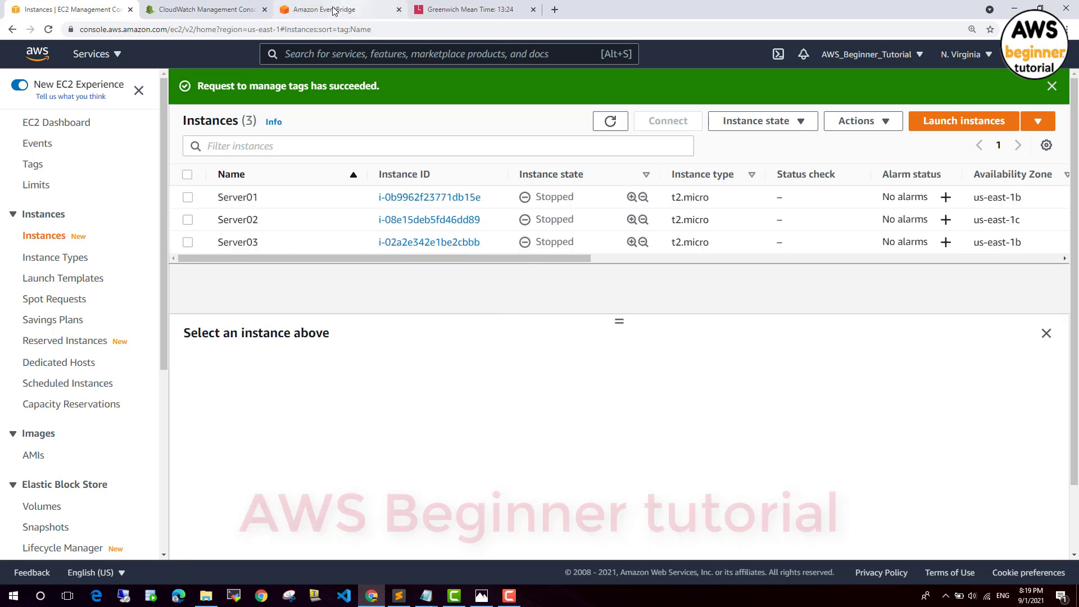
click(475, 11)
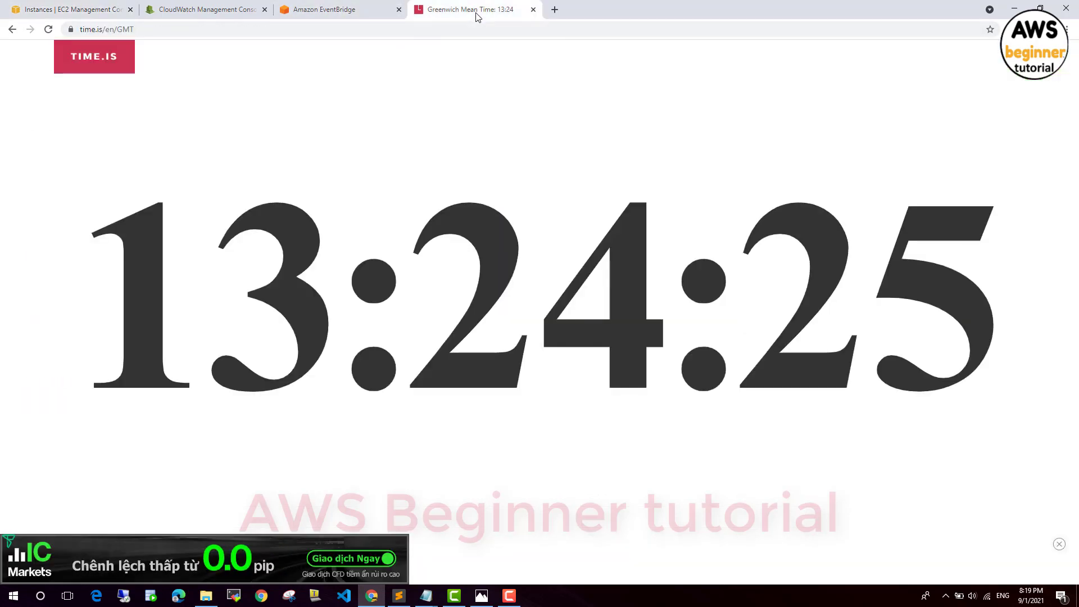
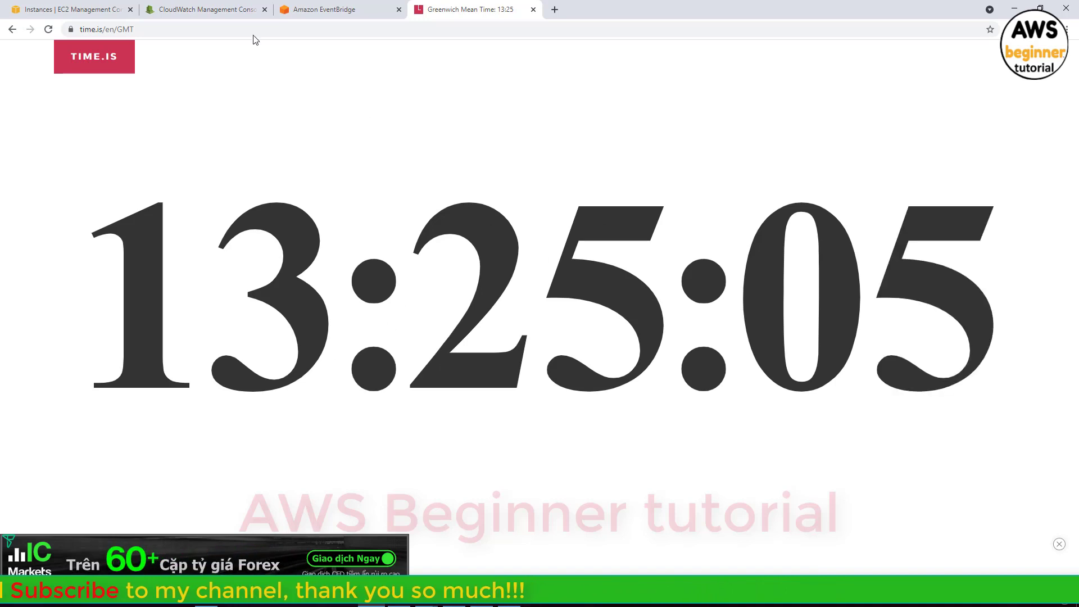
Refresh the CloudWatch log groups list to check for logs from the scheduled start.
click(191, 8)
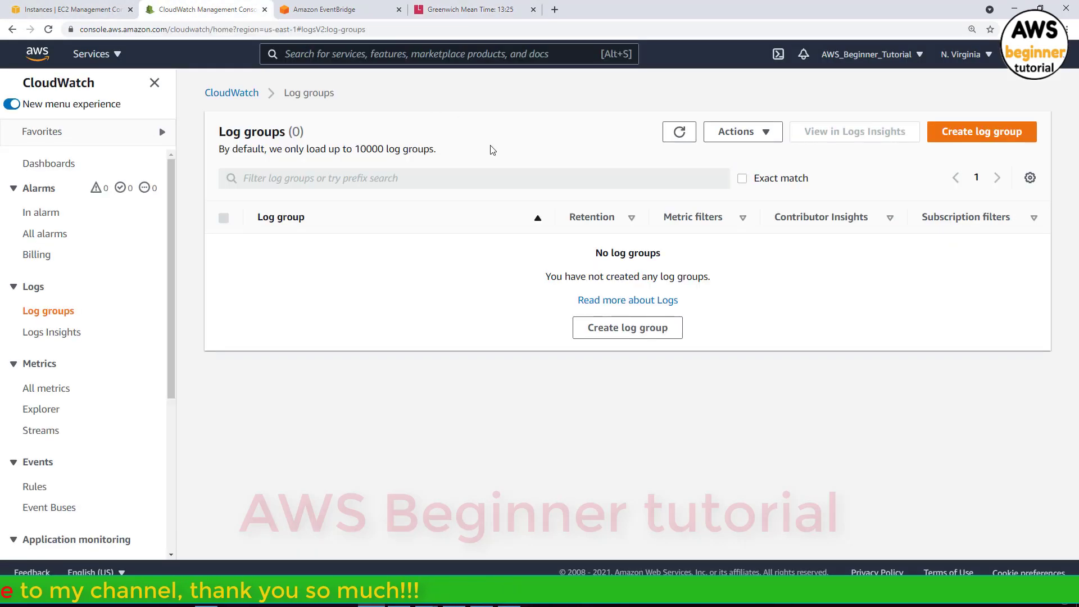
click(678, 132)
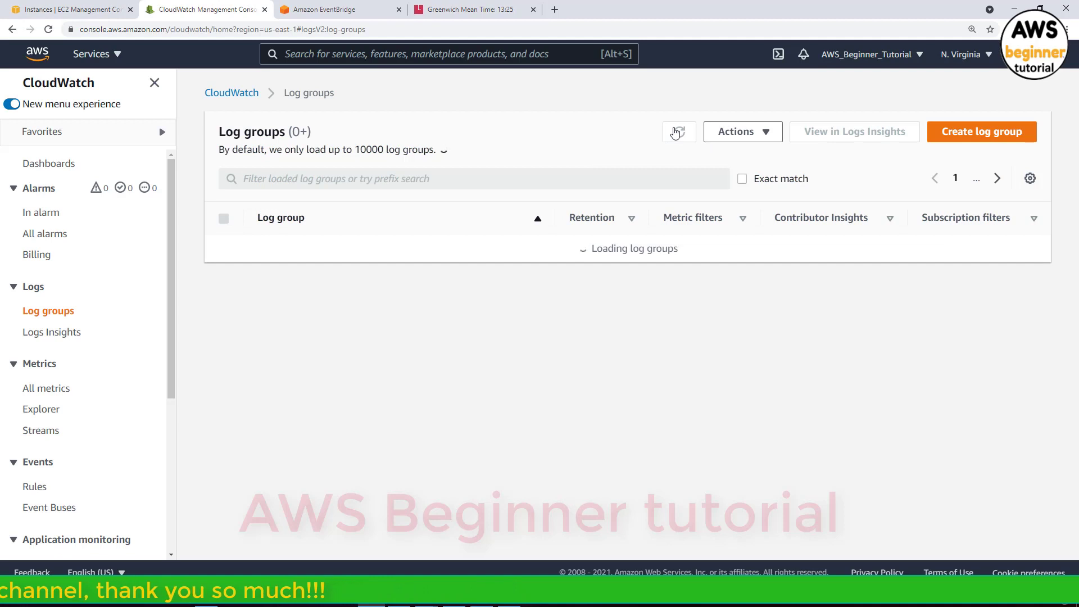
Recheck the log groups and the GMT clock, and open the EventBridge rules list to check the StartEC2 rule's status.
click(678, 133)
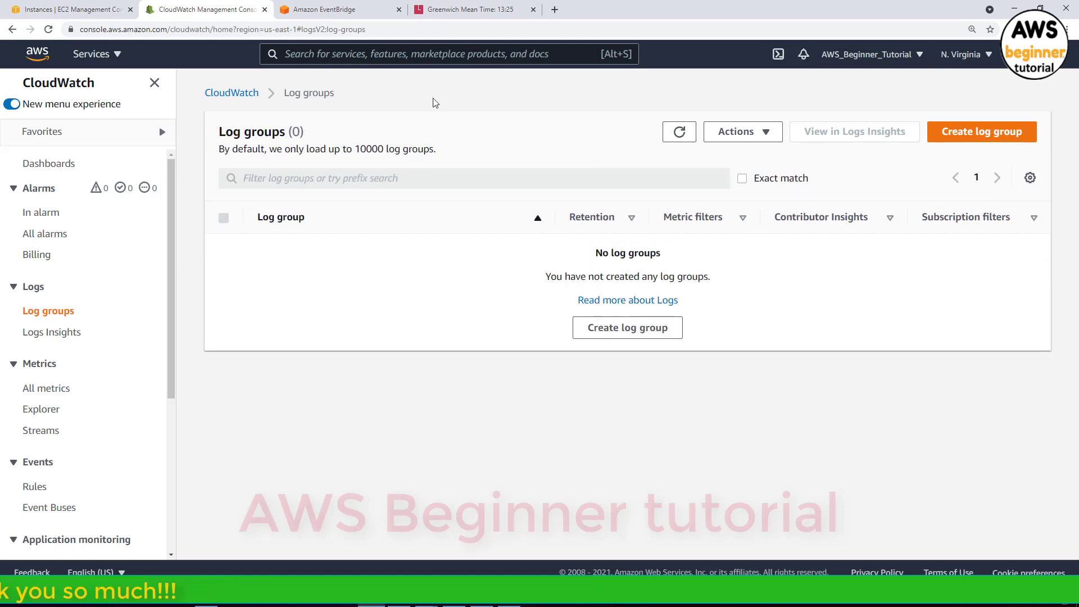
click(455, 8)
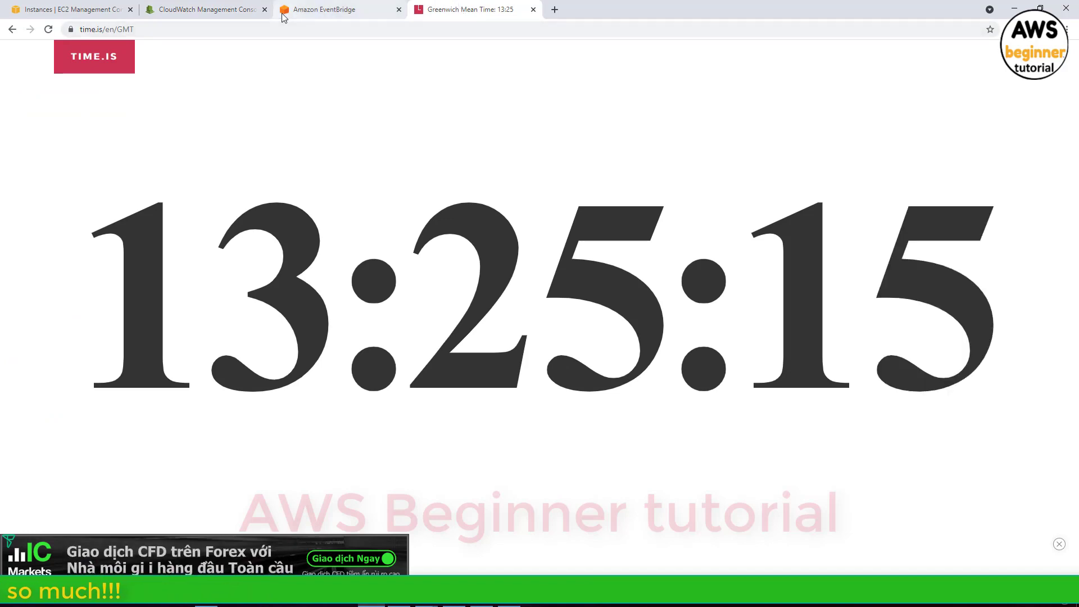
click(315, 11)
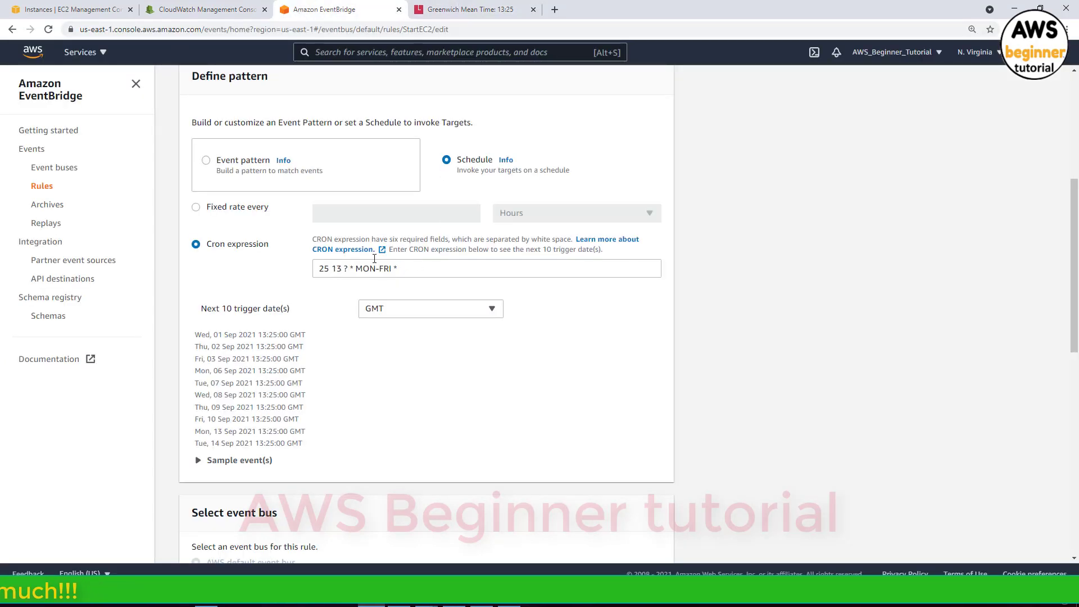
scroll(444, 244, up, 5)
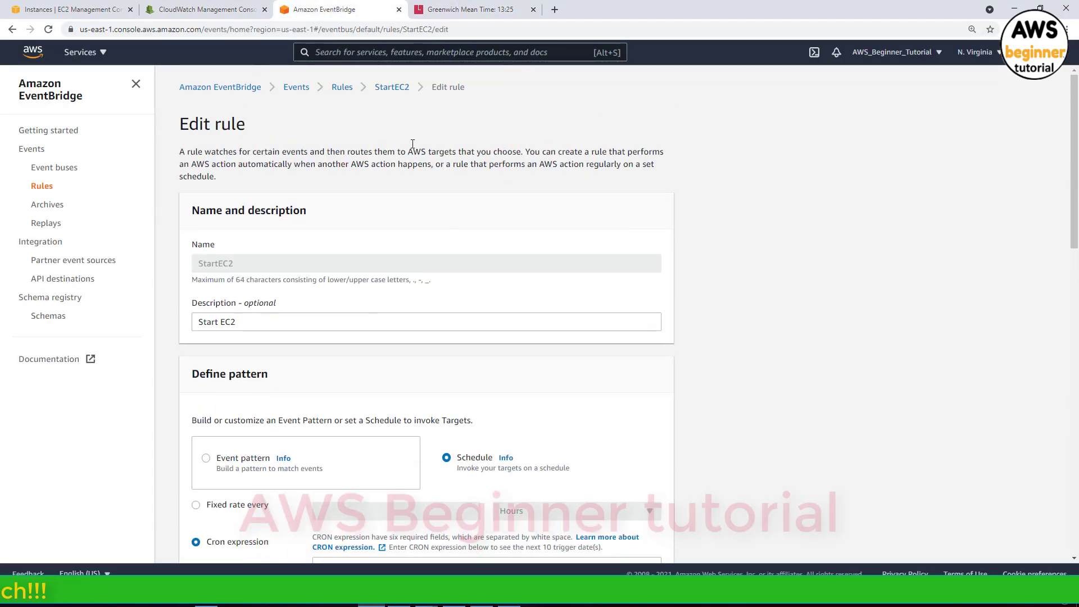
click(231, 88)
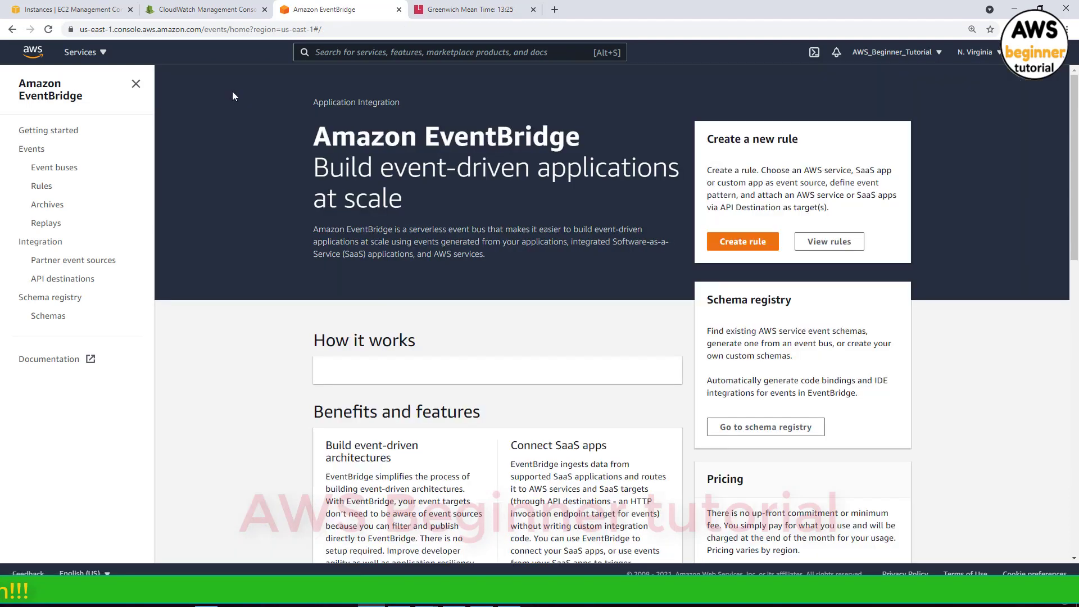
click(42, 190)
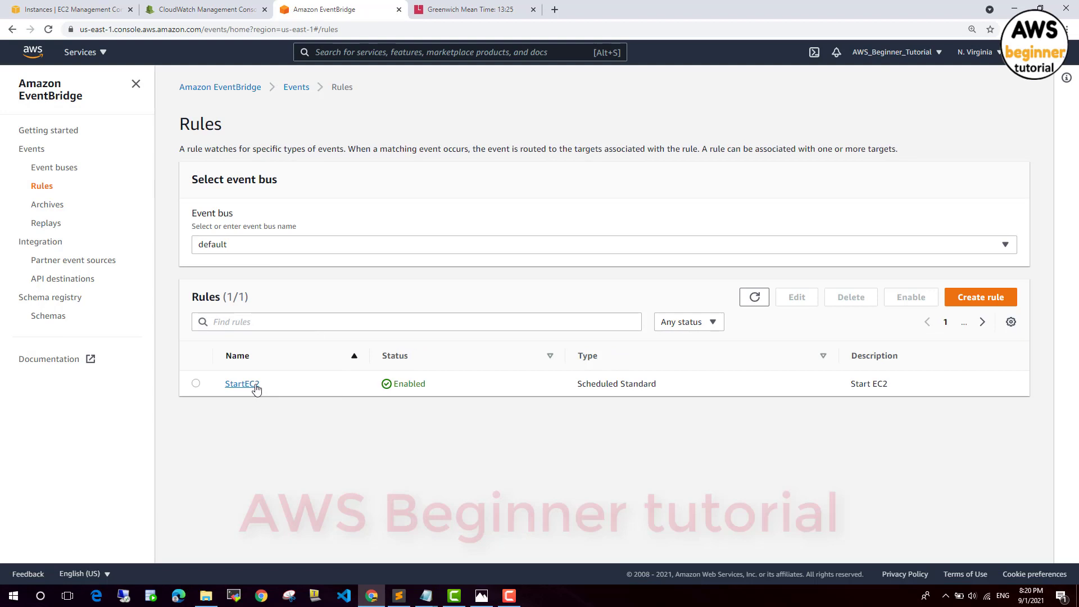
Refresh the CloudWatch log groups again and highlight the AutoStartEC2 function's log group name.
click(161, 8)
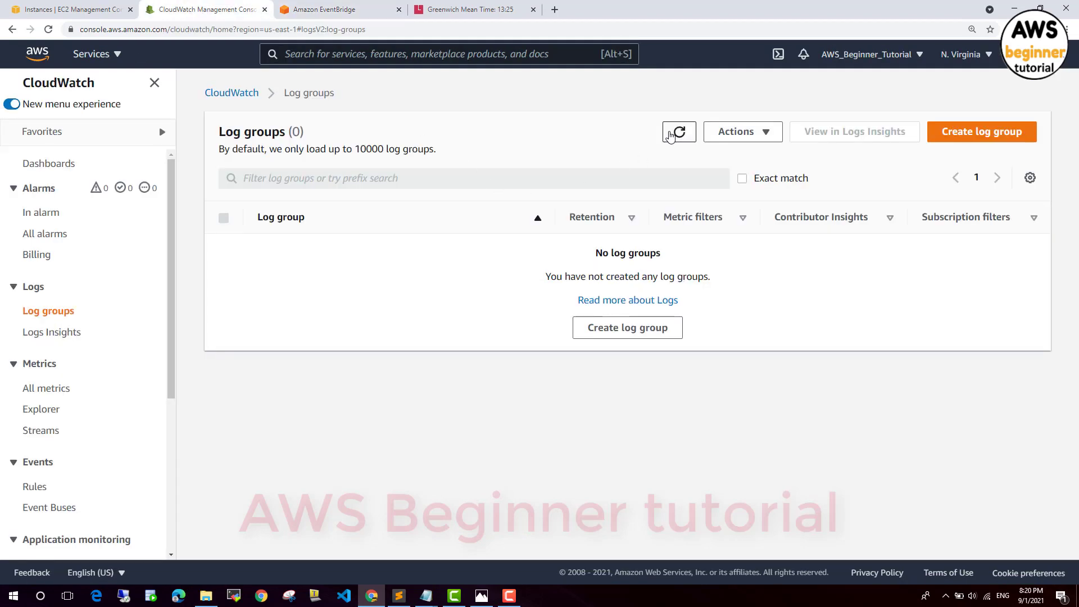
click(671, 136)
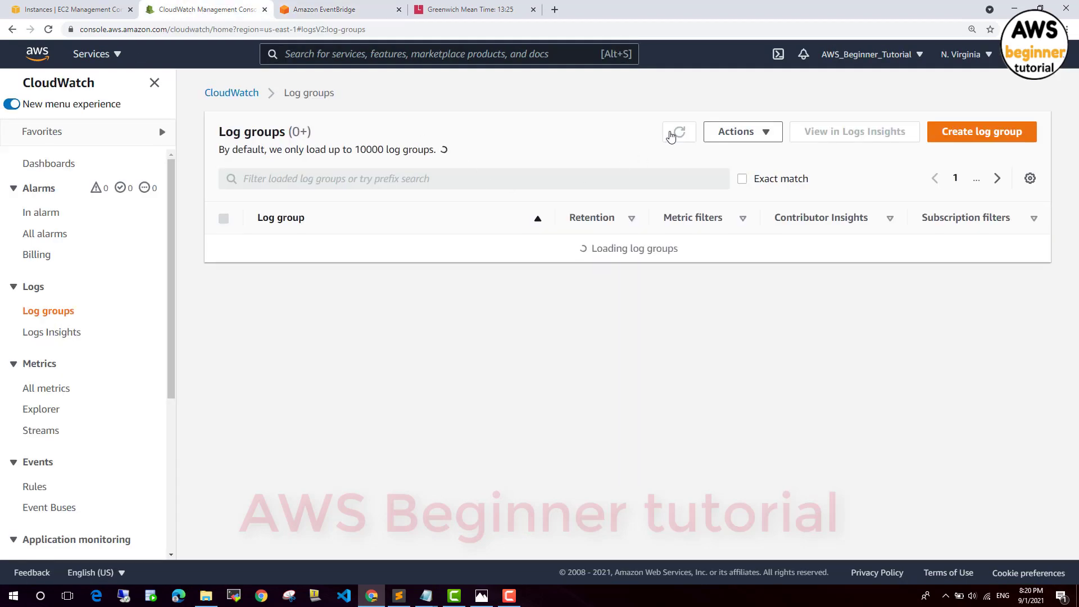
drag(463, 248, 256, 249)
Refresh the EC2 instances list to check the servers' states and compare the tags of Server01, Server02 and Server03.
click(119, 10)
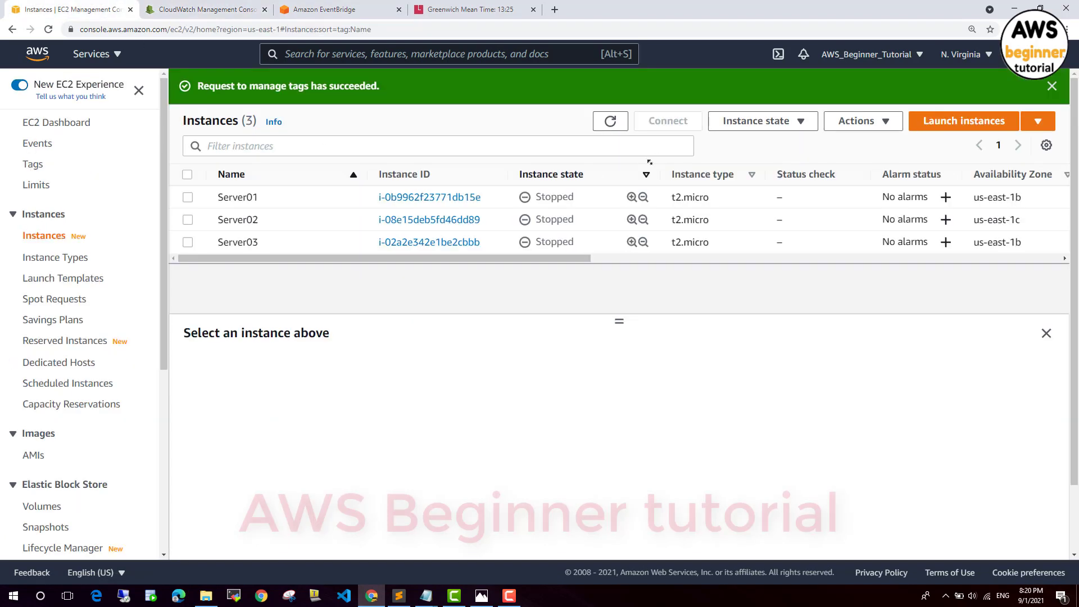
click(618, 121)
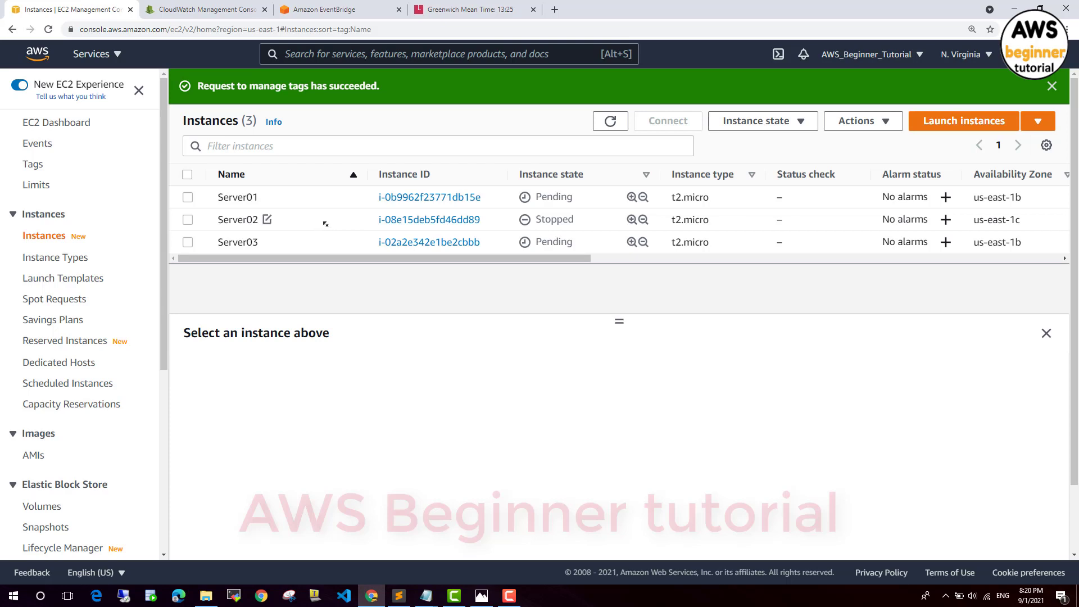
click(592, 221)
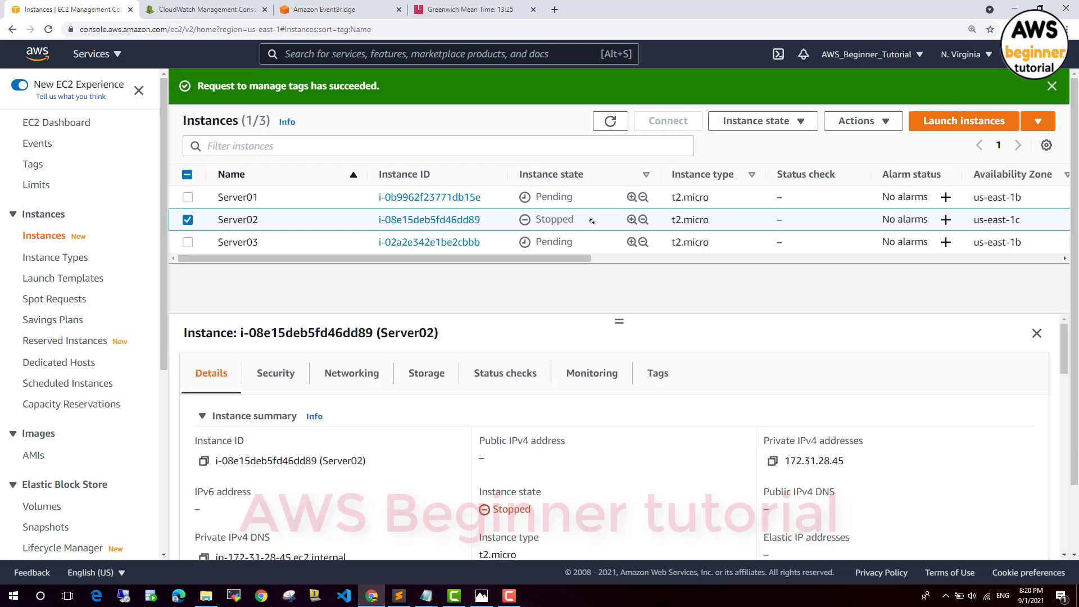
click(661, 379)
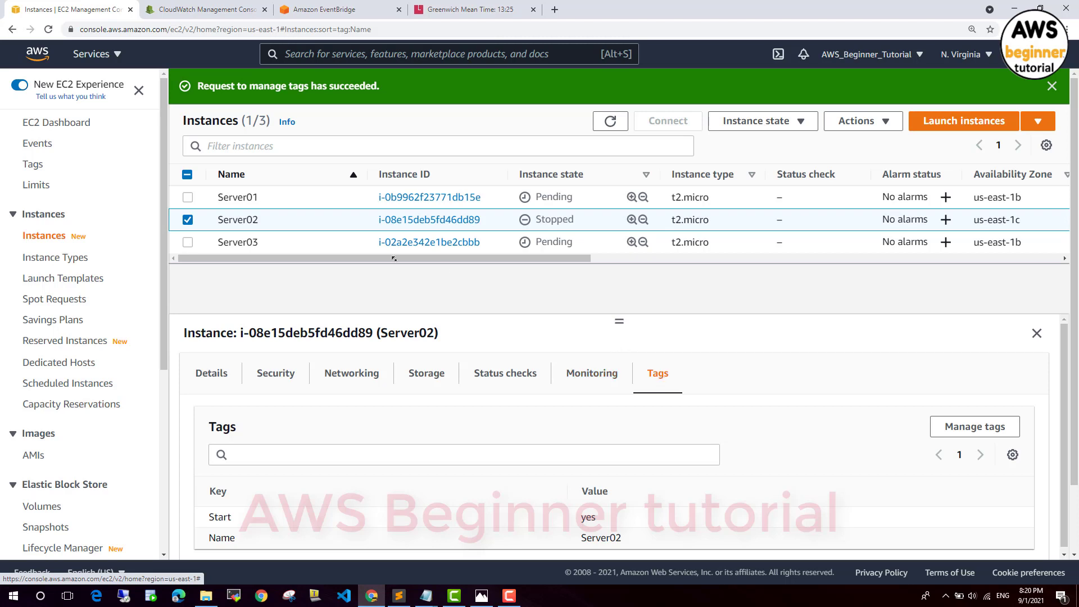
click(306, 198)
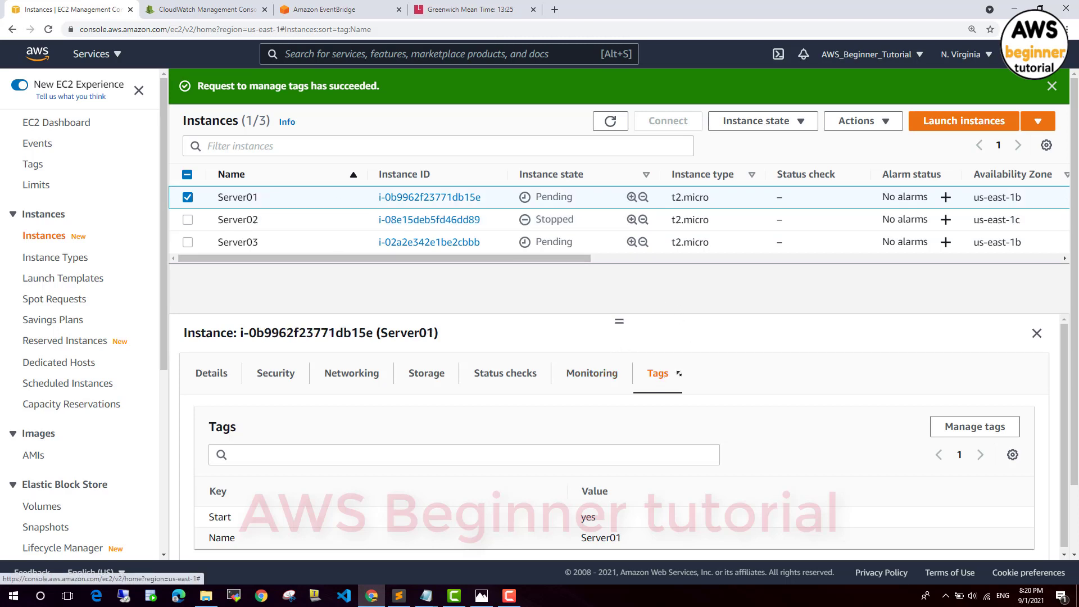
click(303, 223)
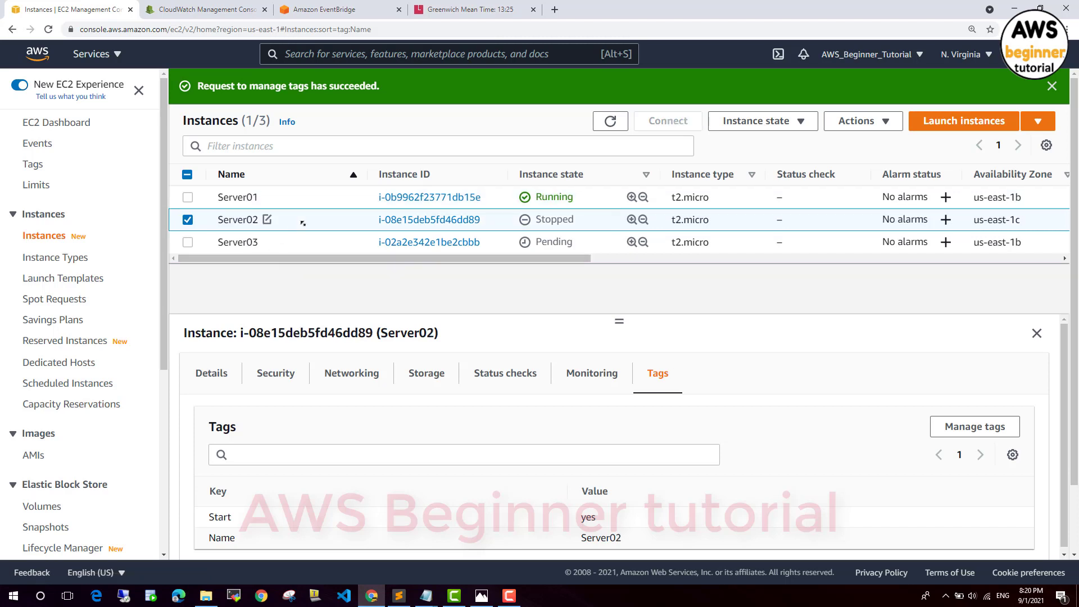
click(312, 249)
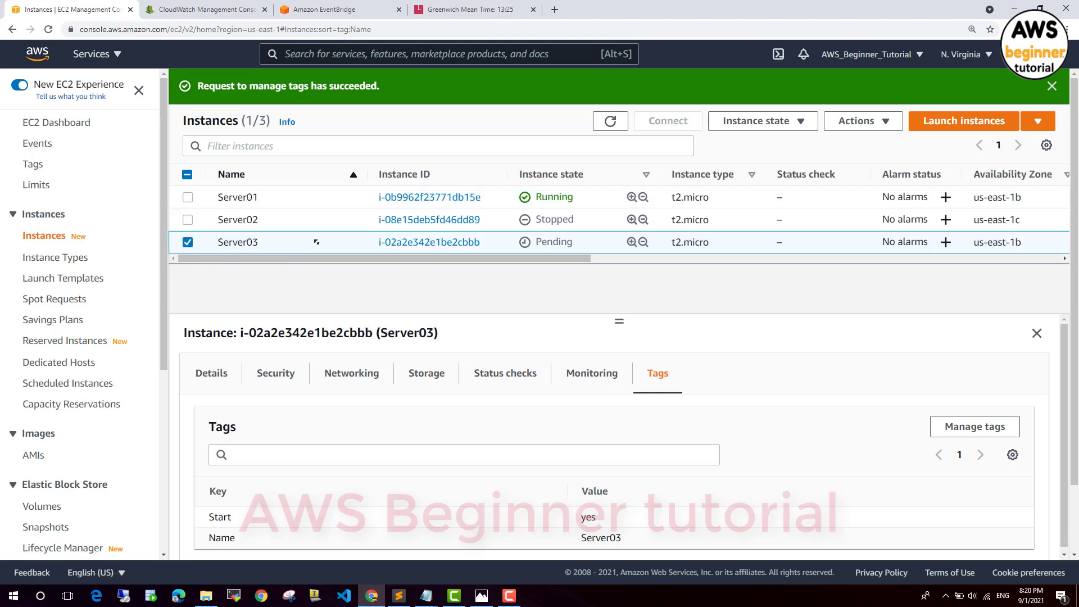
click(610, 121)
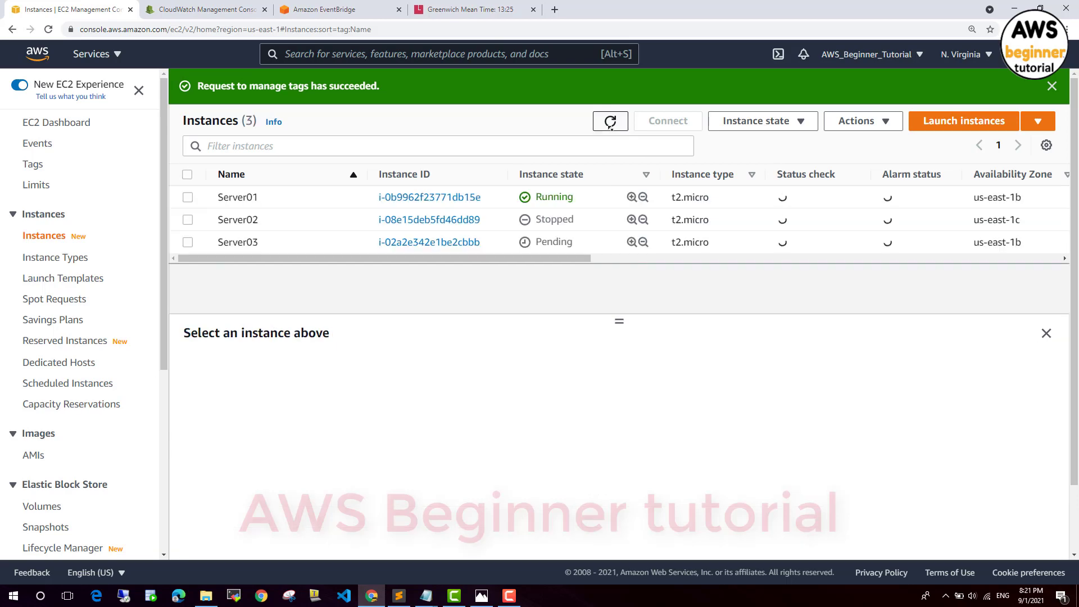
Open the log stream of /aws/lambda/Function-AutoStartEC2 in CloudWatch and highlight the Instances Started message.
click(202, 10)
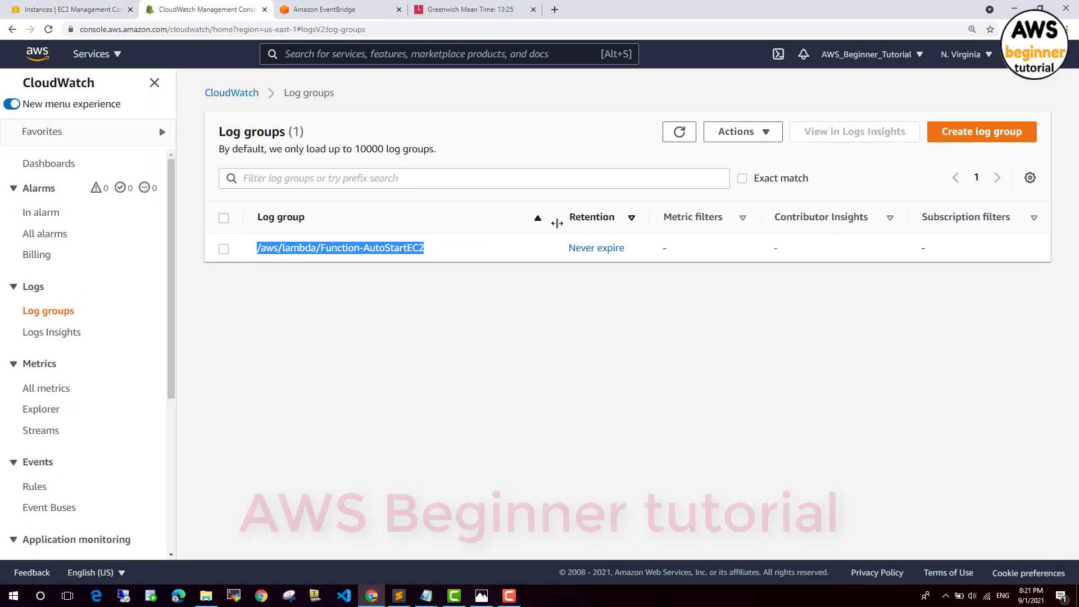
click(393, 248)
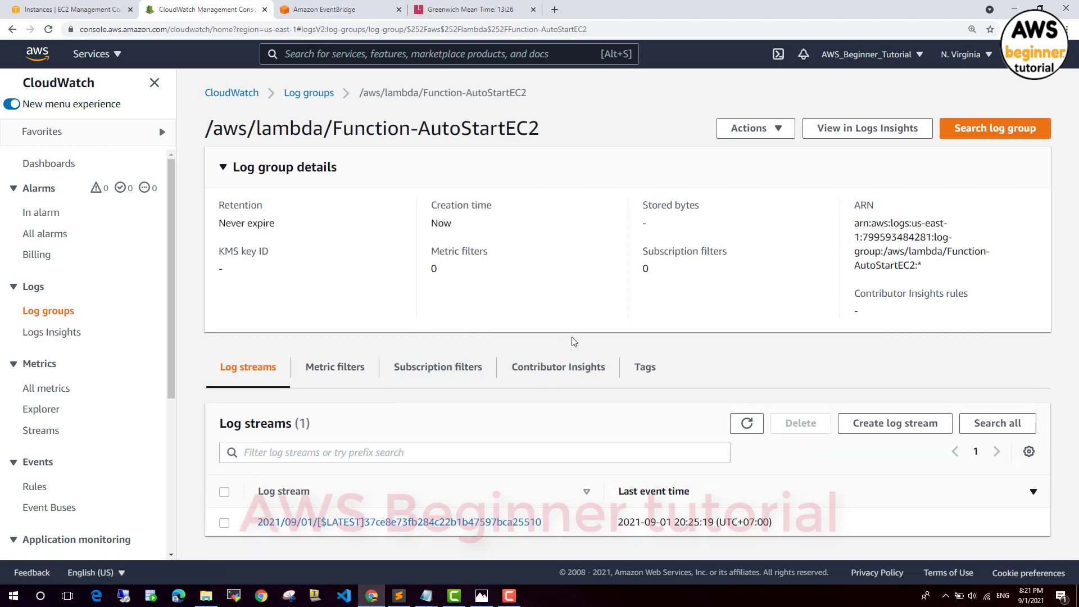
click(410, 522)
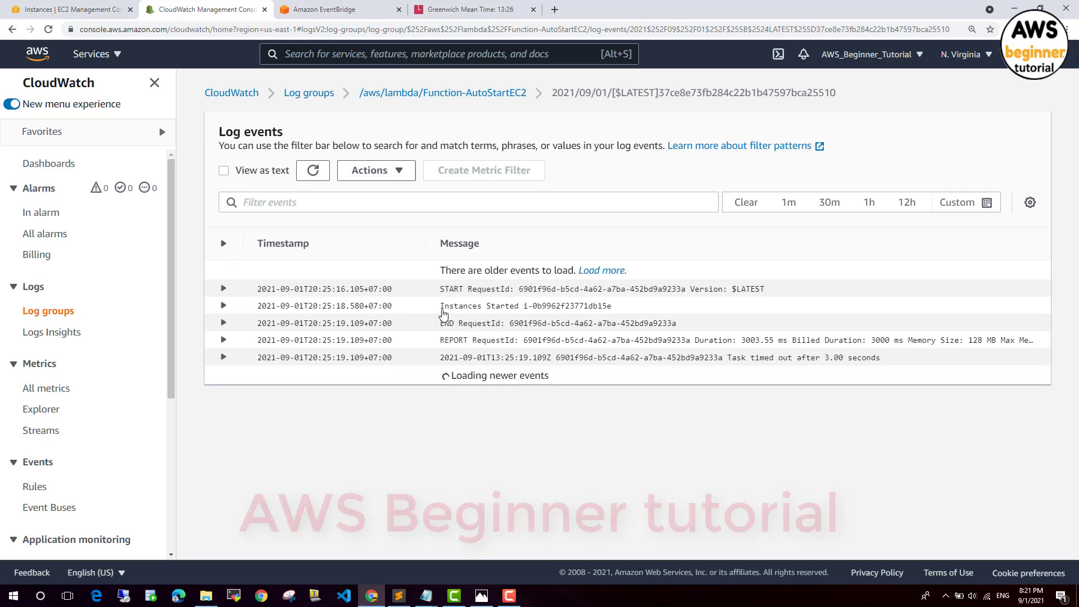
drag(444, 313, 621, 310)
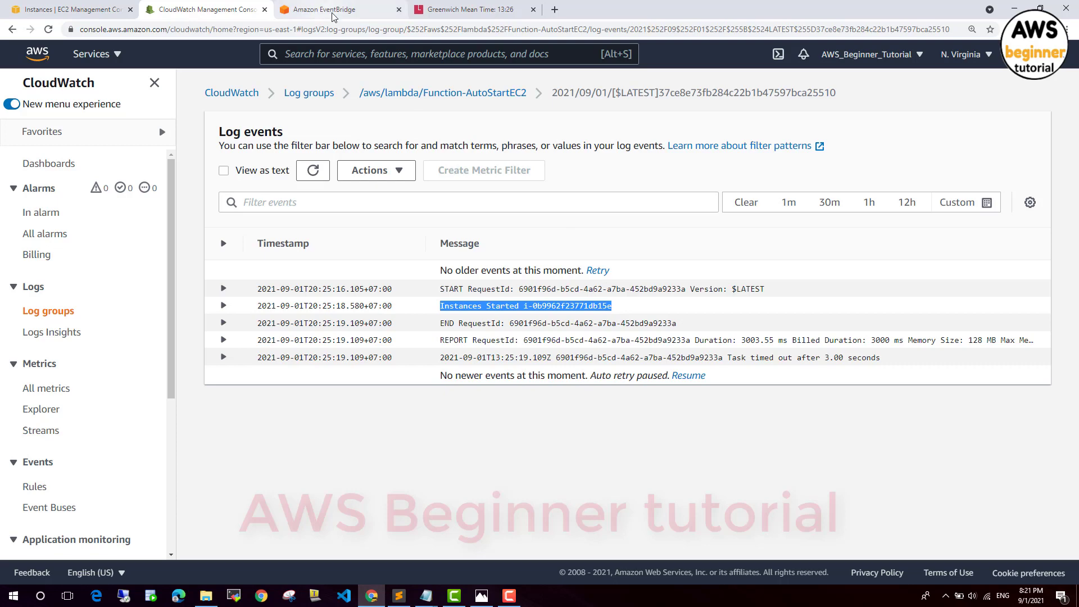
Open Lambda in a new browser tab from a service search and open the Function-AutoStartEC2 function.
click(362, 54)
text(lam)
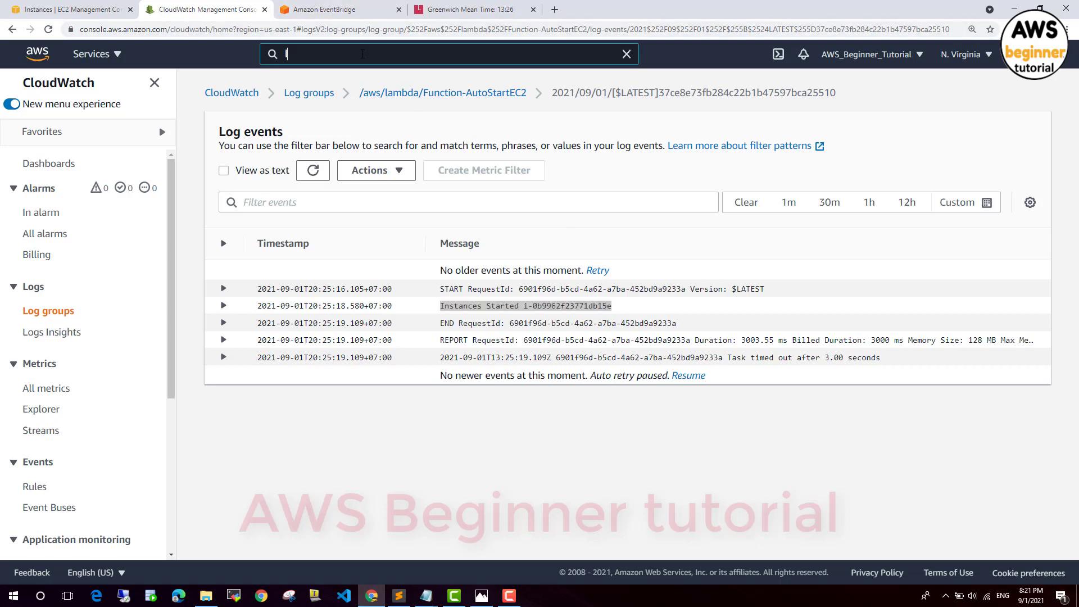
middle_click(345, 162)
click(327, 11)
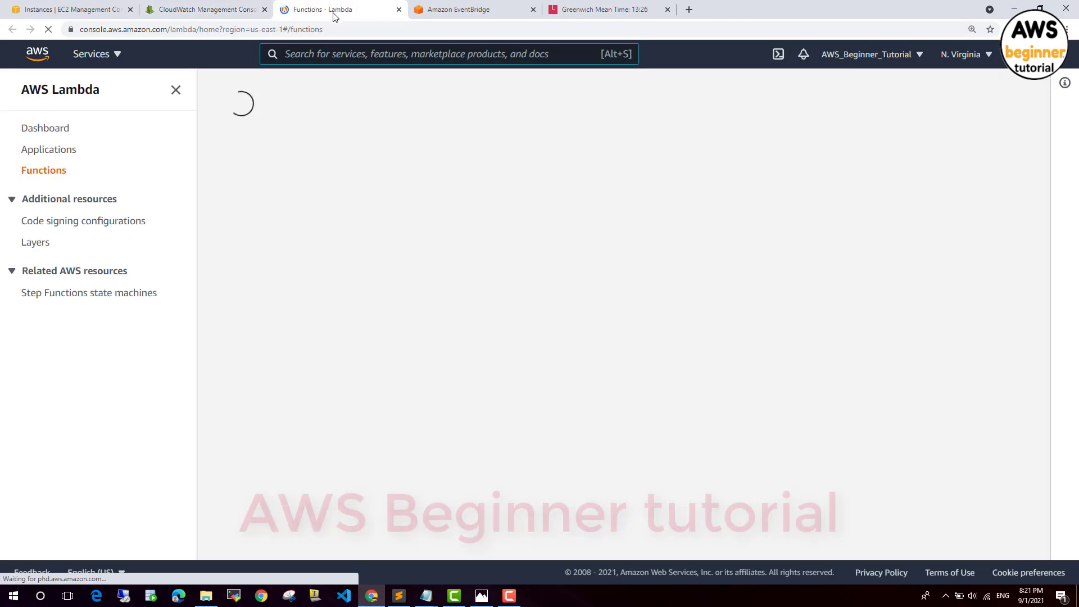
click(337, 233)
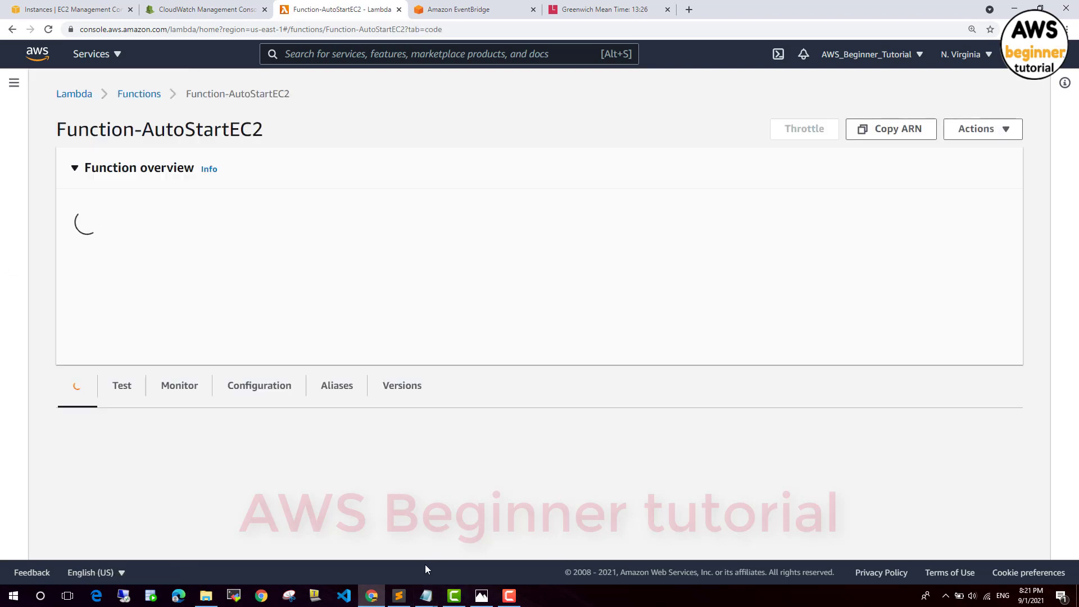
In the Notepad notes, add the line "Lambda default time run is 3 seconds" under the tag note in section 3.1.
mouse_move(425, 591)
click(376, 548)
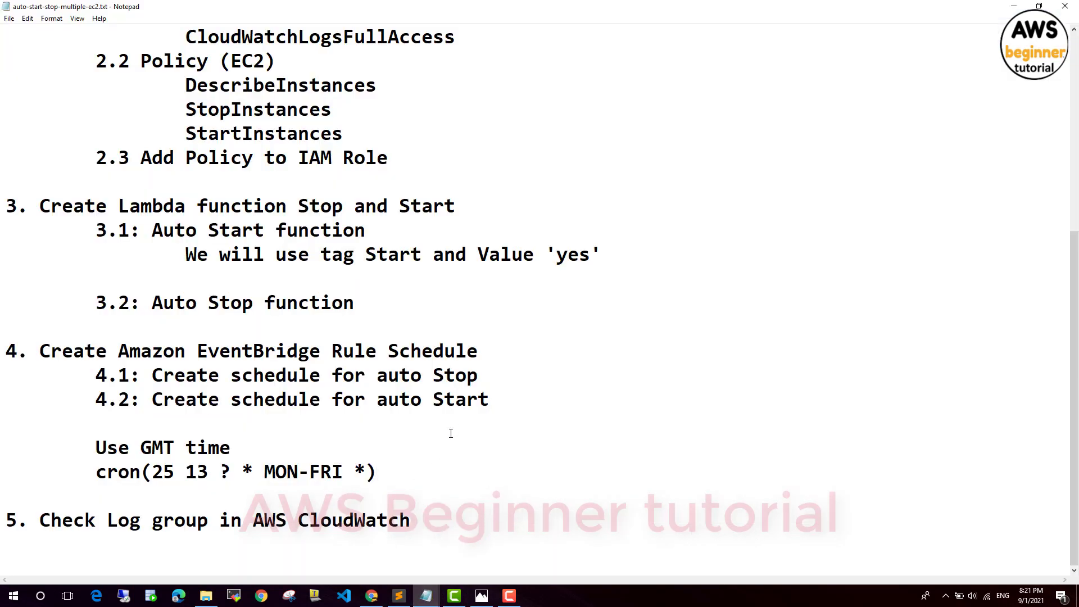
key(Return)
key(Return)
key(Return)
key(Up)
key(Up)
key(Tab)
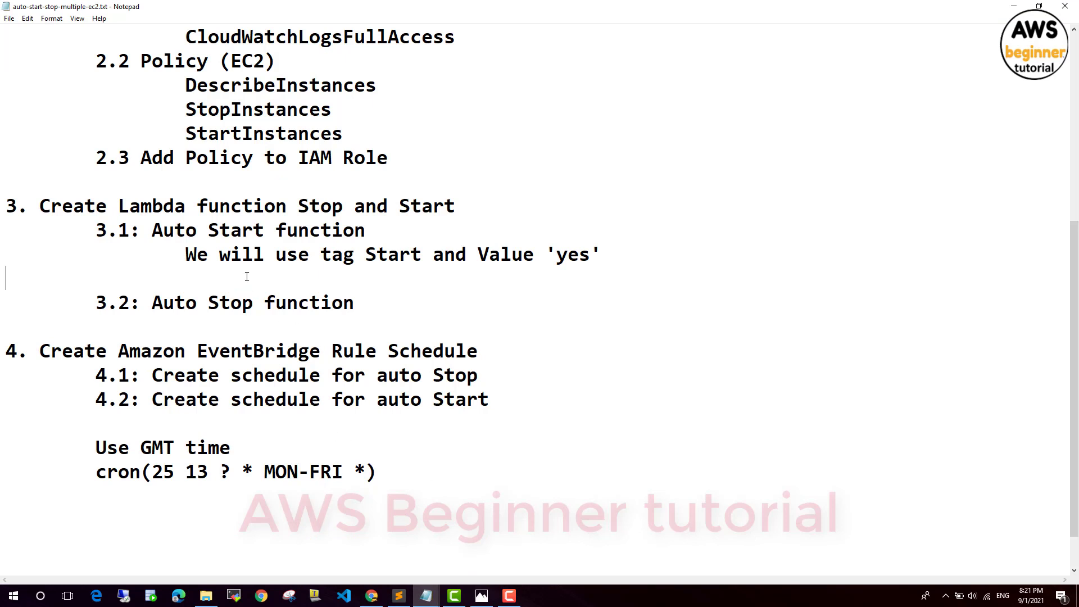
text(Lamba)
key(BackSpace)
text(da)
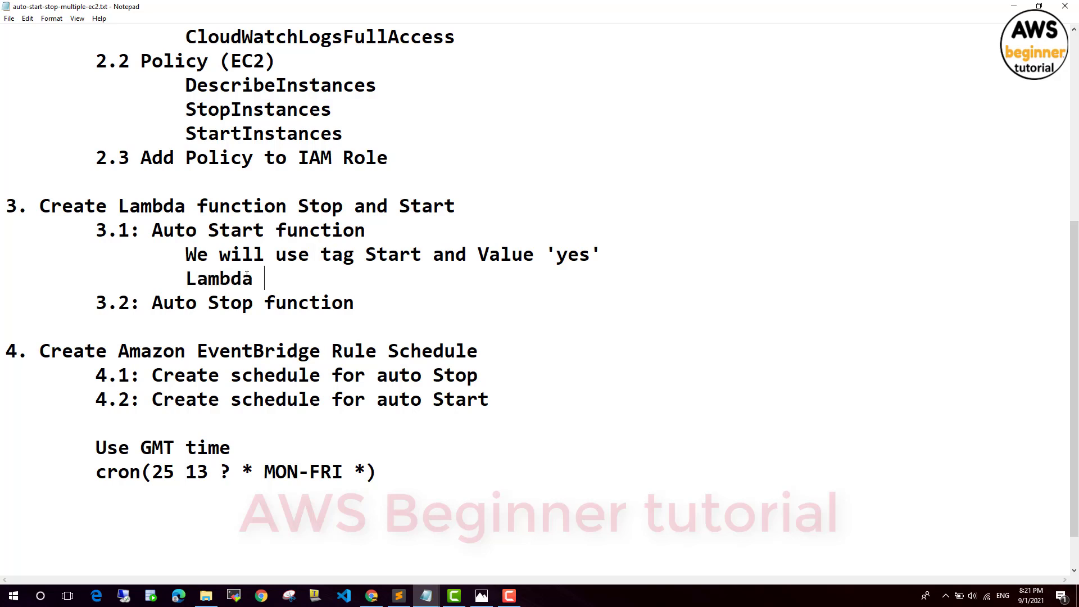
text( de)
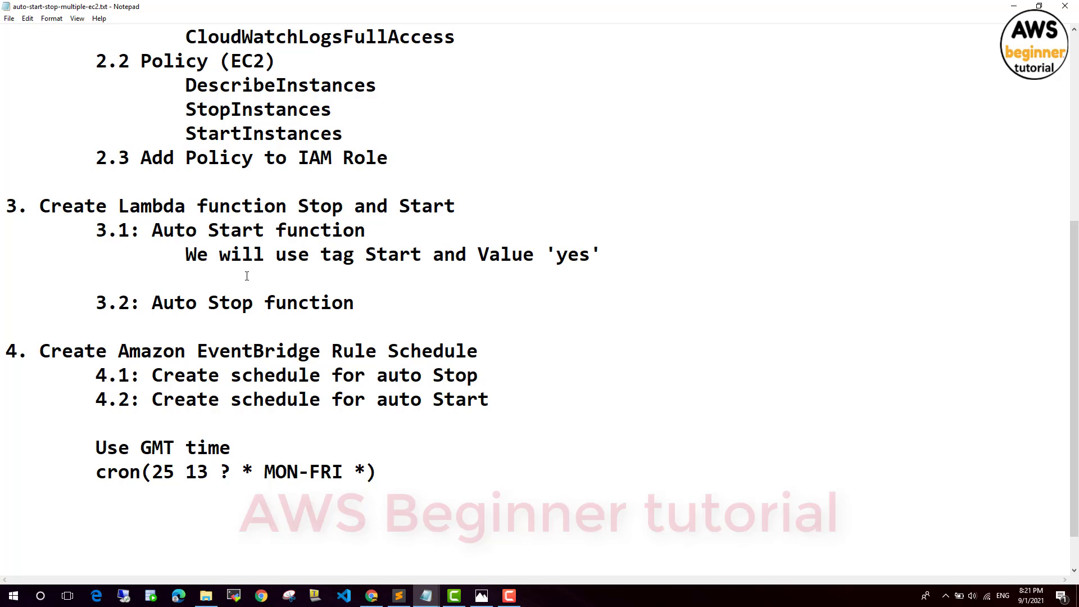
text(faulr)
key(BackSpace)
key(BackSpace)
key(BackSpace)
key(BackSpace)
text(ault)
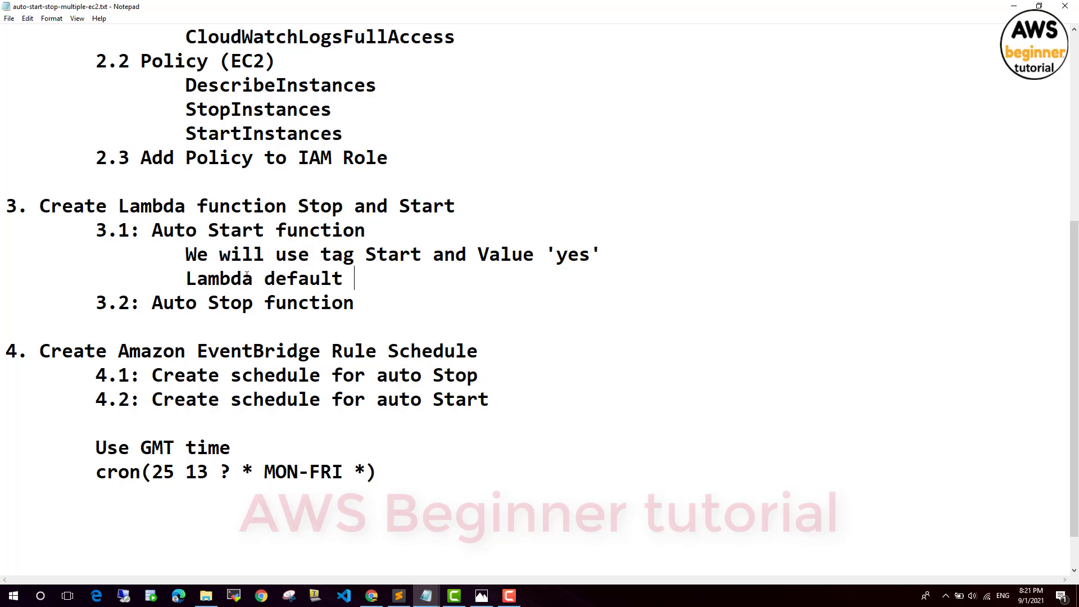
text( timr)
key(BackSpace)
text(e run )
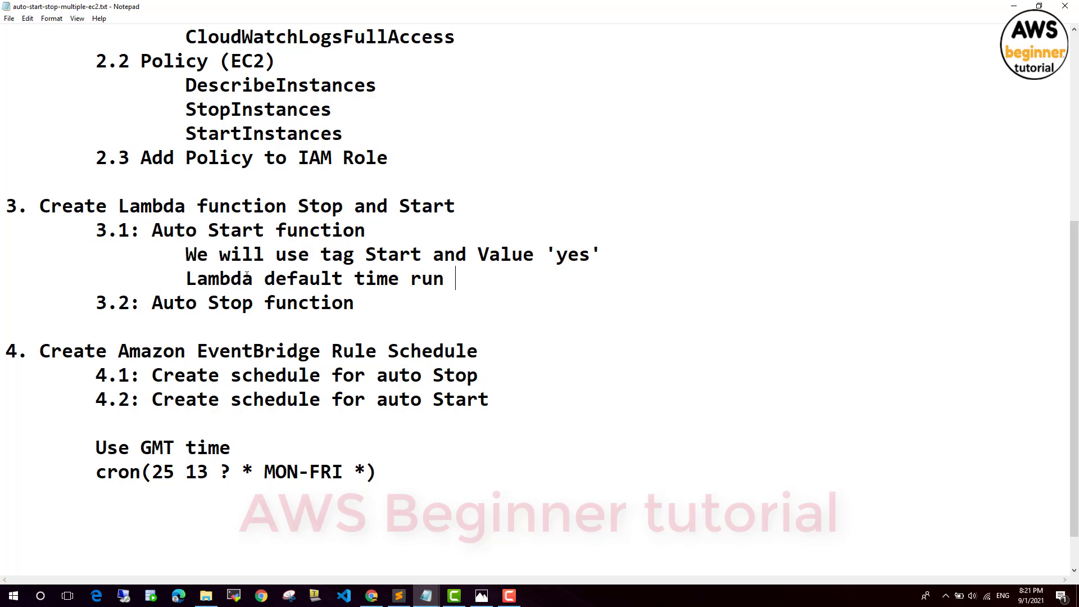
text(is 3 seconds)
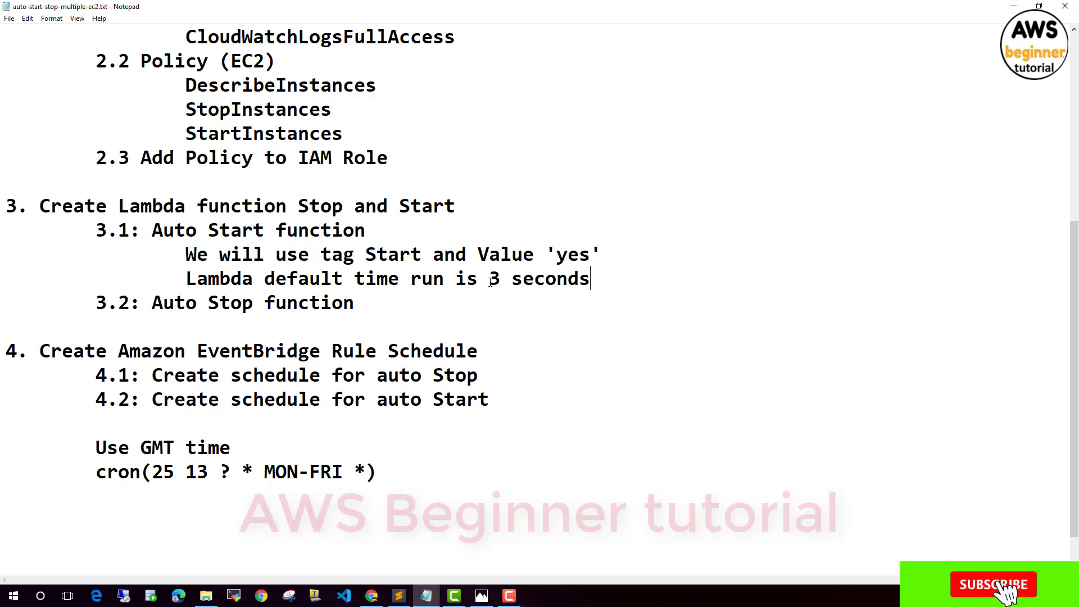
Extend the Lambda run time note with ", We will change to 1 minute".
text(,)
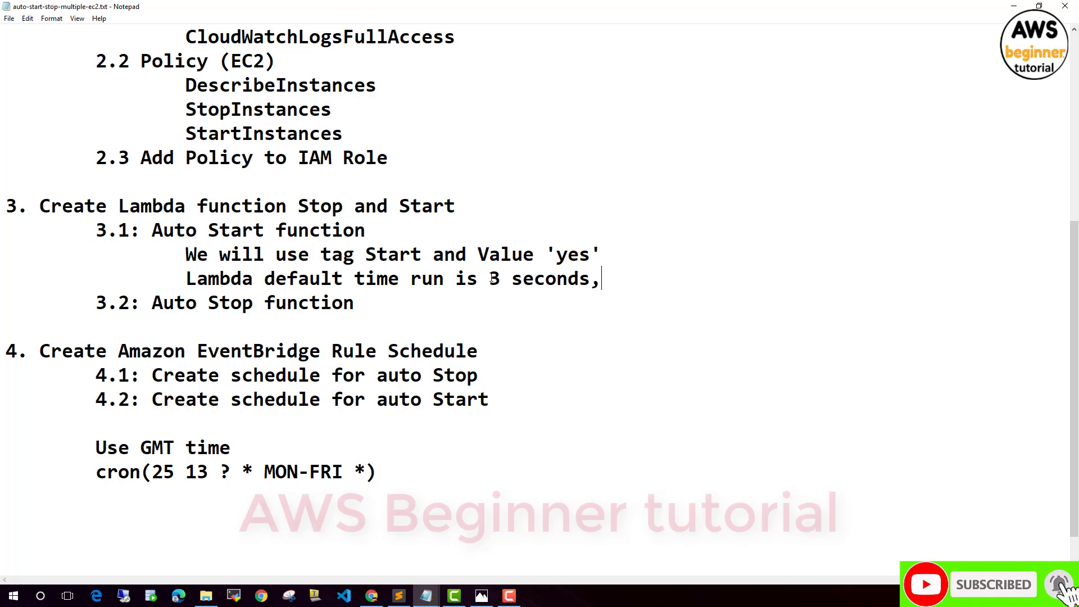
text( We w)
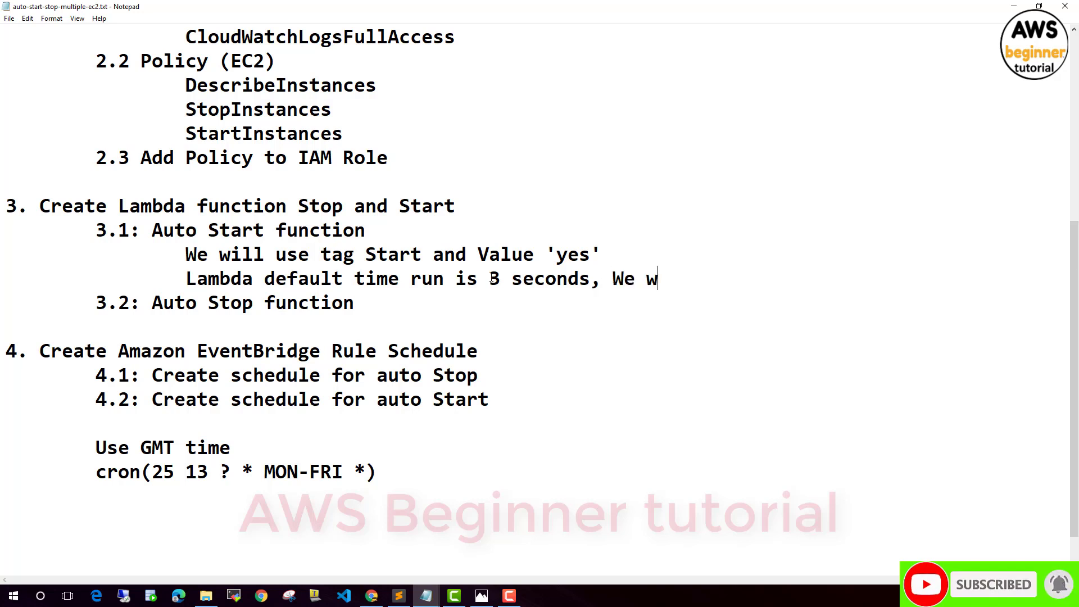
text(ill change)
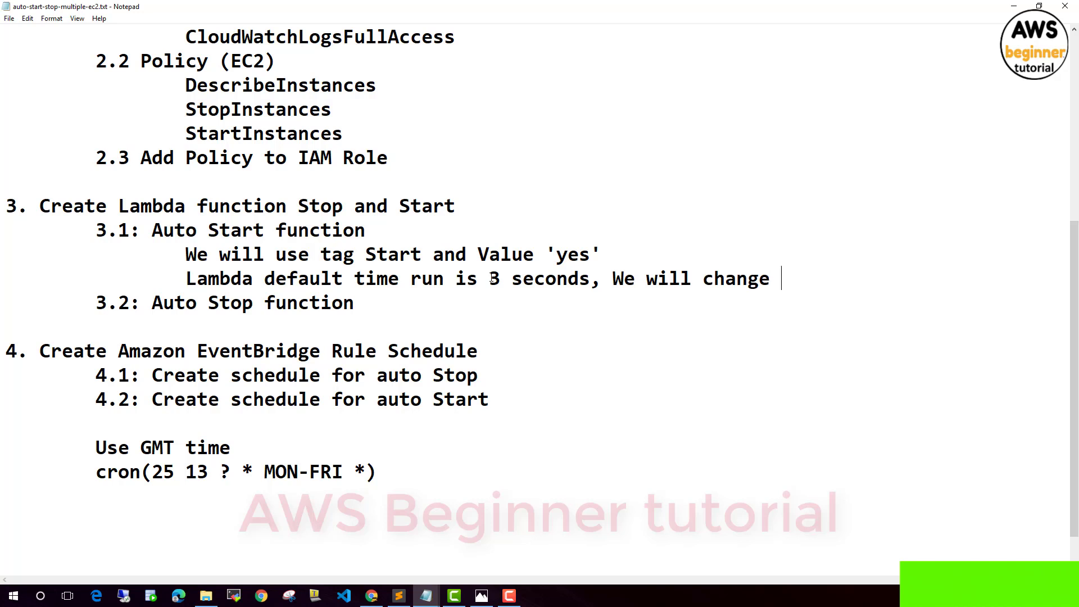
text( to)
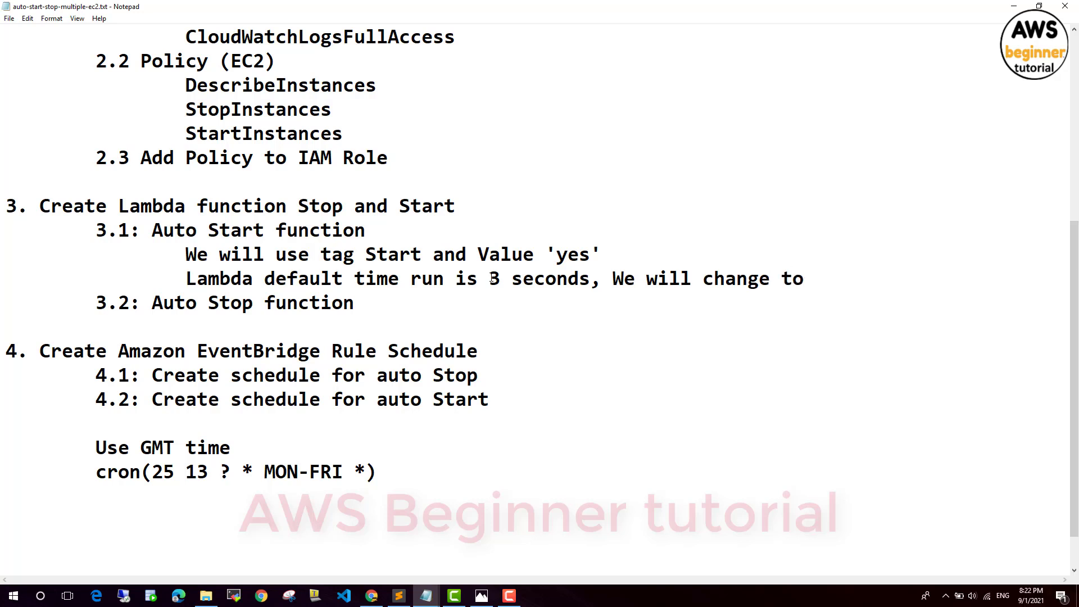
text( 1 min)
text(ute)
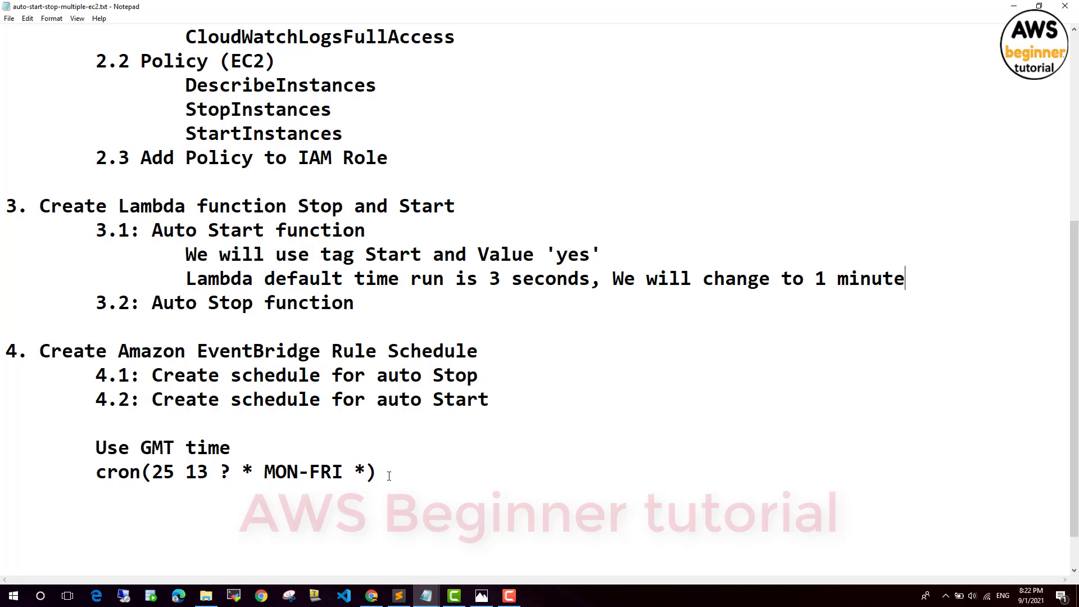
Switch to the browser and display the General configuration of the Function-AutoStartEC2 Lambda function.
click(372, 596)
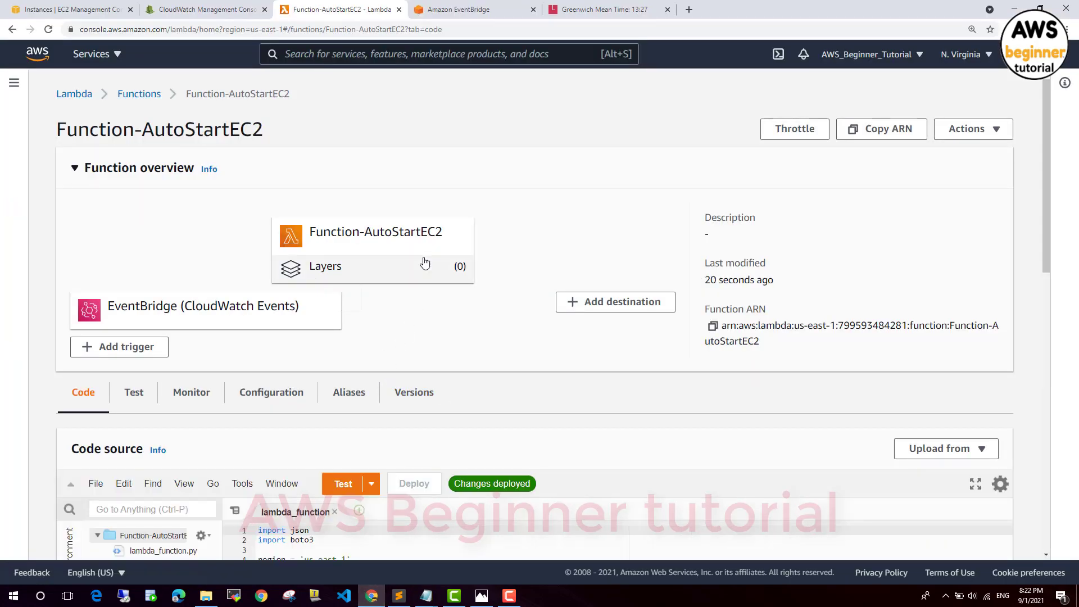
scroll(248, 163, down, 1)
scroll(236, 139, up, 1)
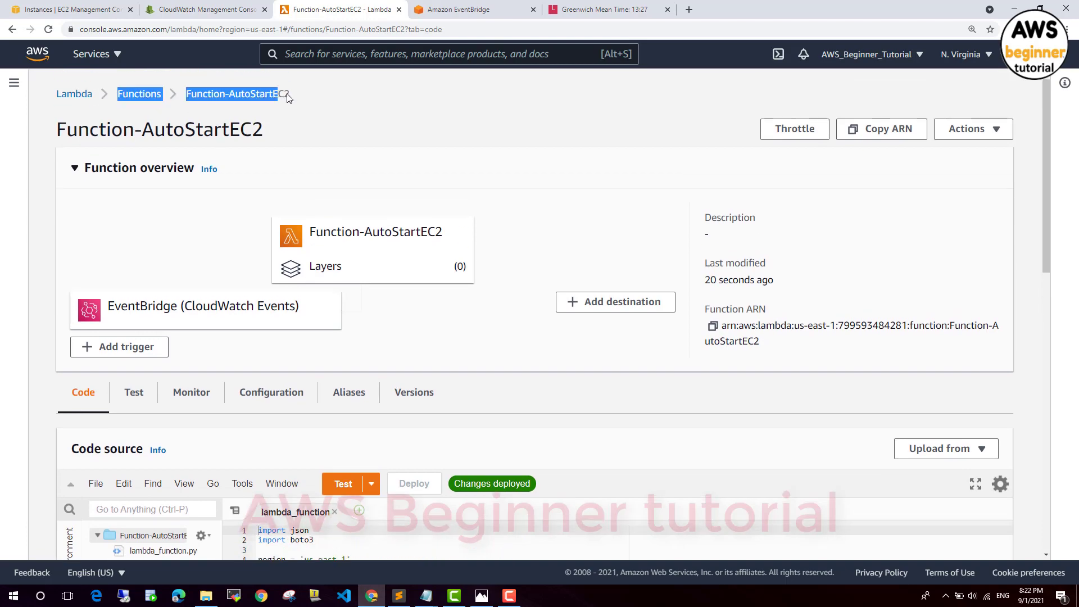
scroll(323, 270, down, 1)
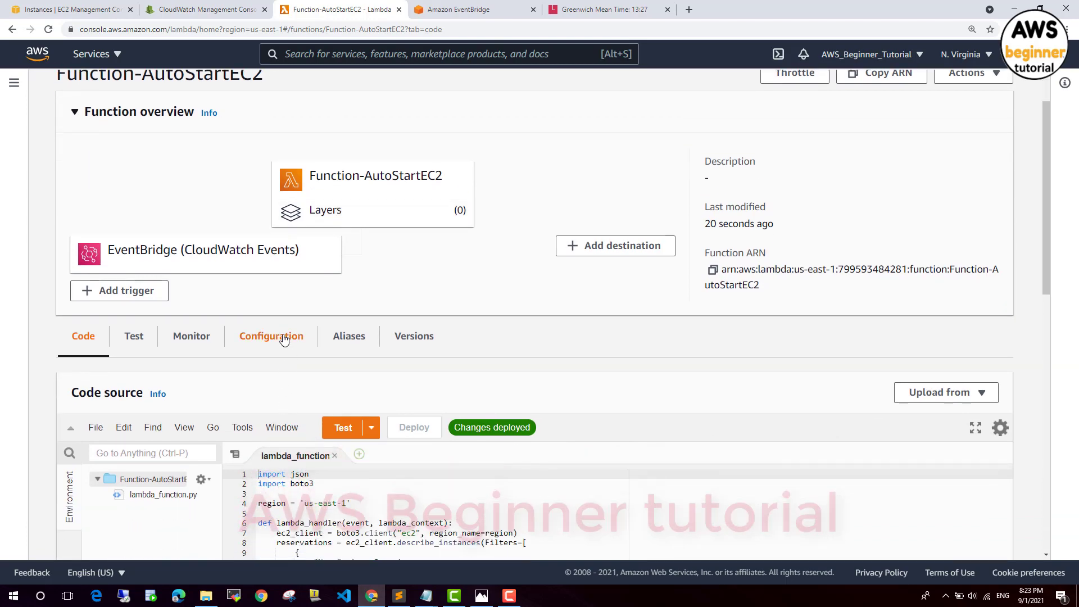
click(284, 337)
scroll(234, 437, down, 1)
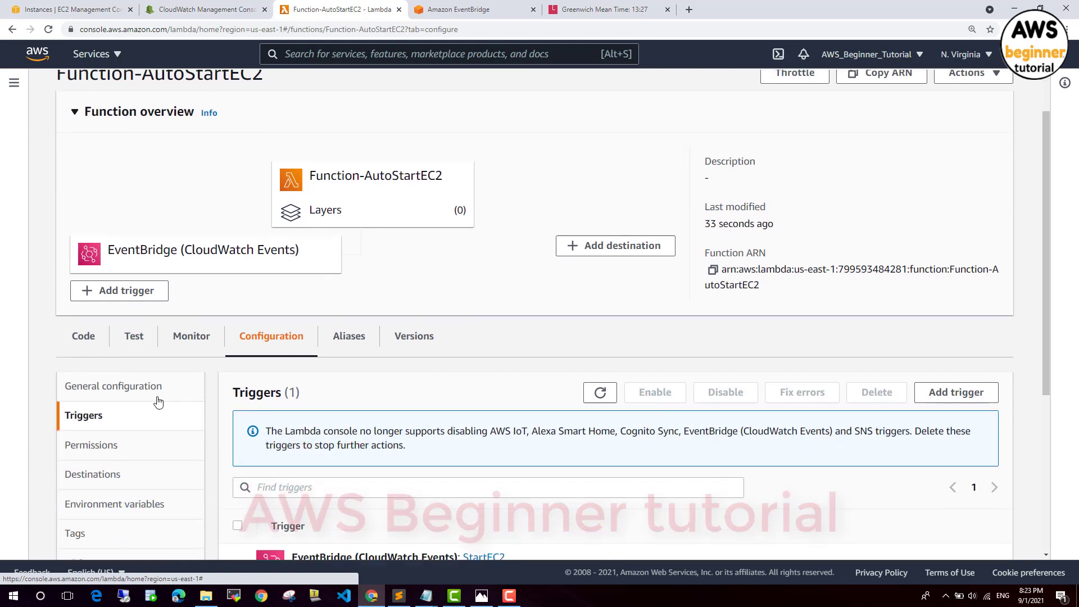
drag(60, 386, 156, 392)
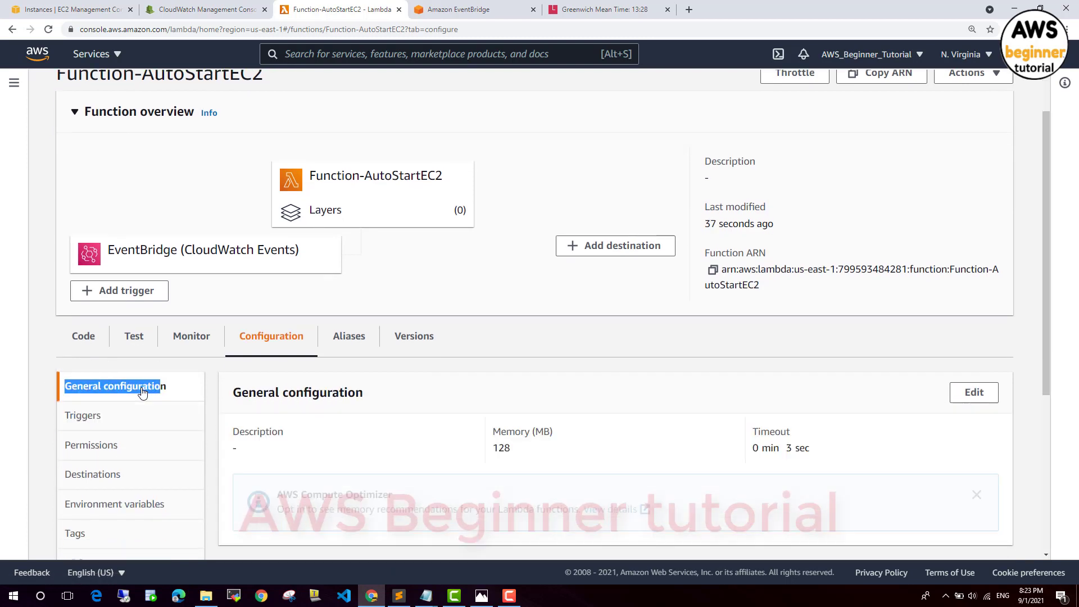
scroll(595, 416, down, 2)
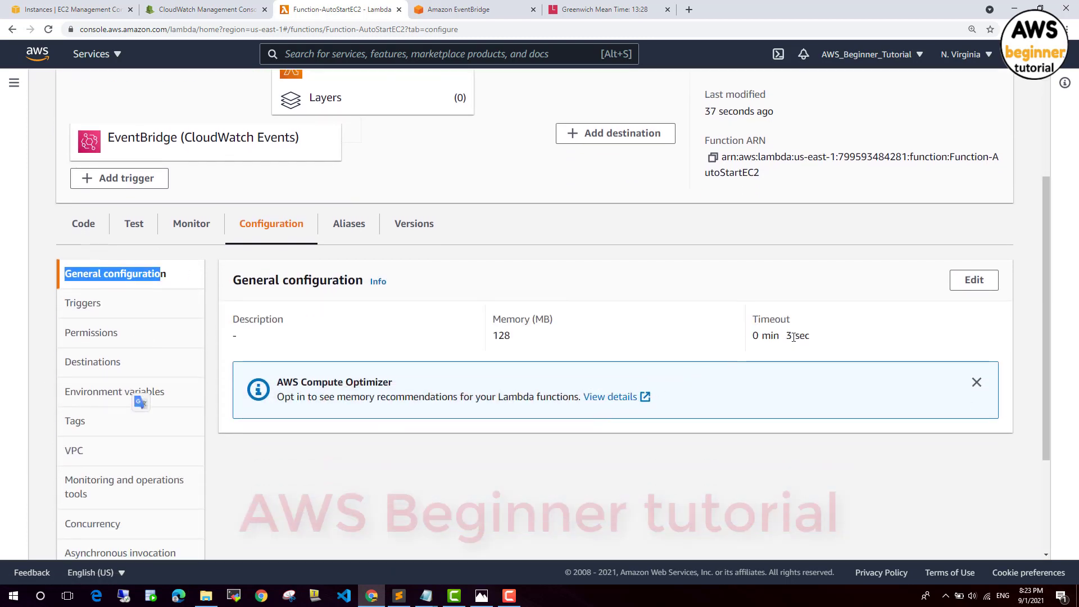
Edit the basic settings of Function-AutoStartEC2 to a timeout of 1 min 0 sec and save.
click(974, 280)
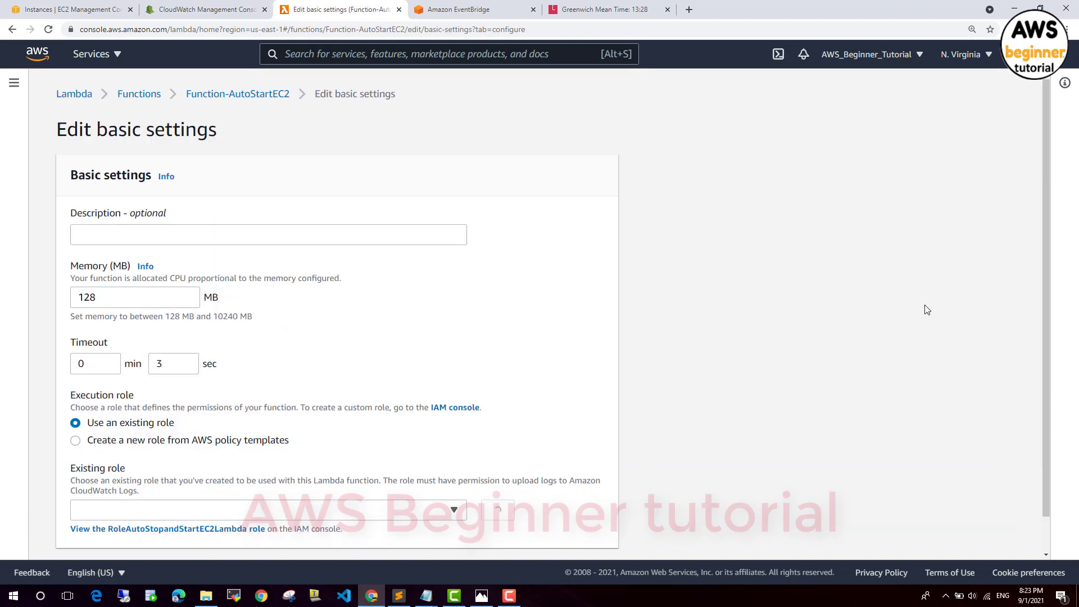
double_click(169, 364)
double_click(89, 363)
text(1)
key(Tab)
text(0)
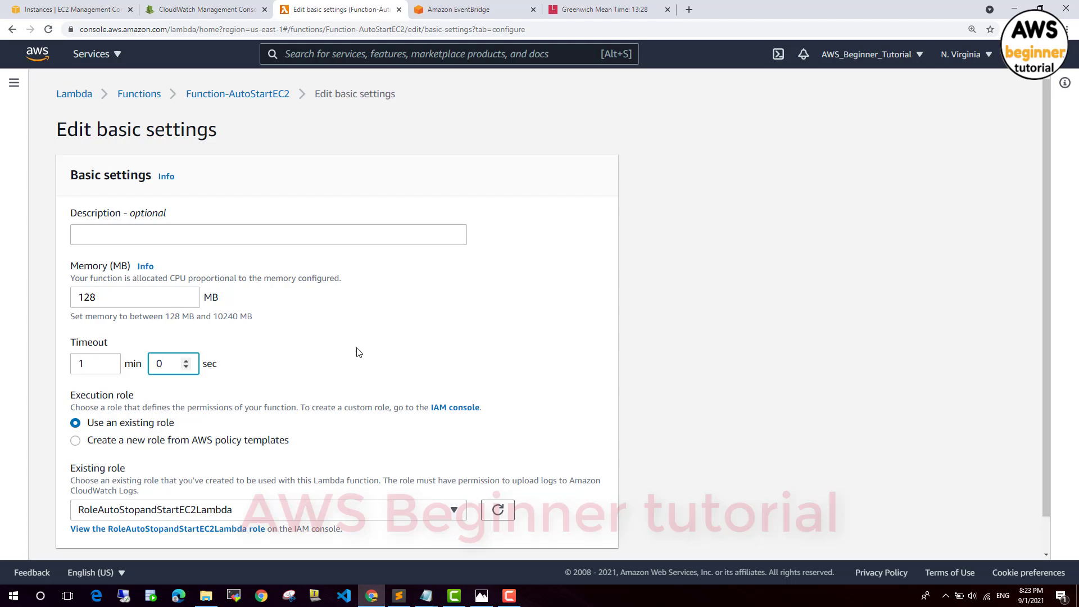
scroll(626, 393, down, 1)
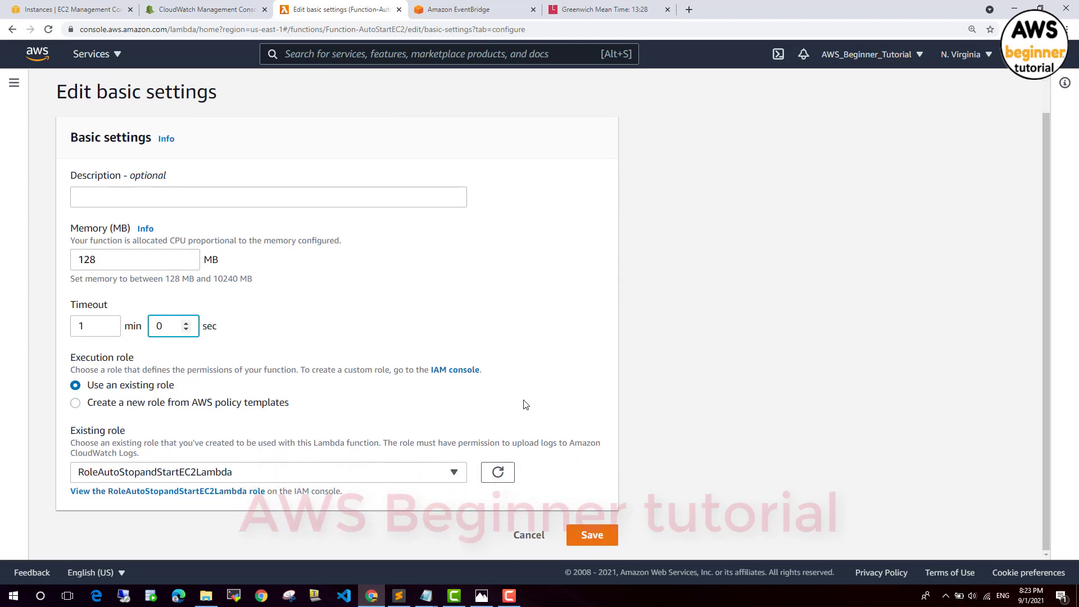
click(590, 535)
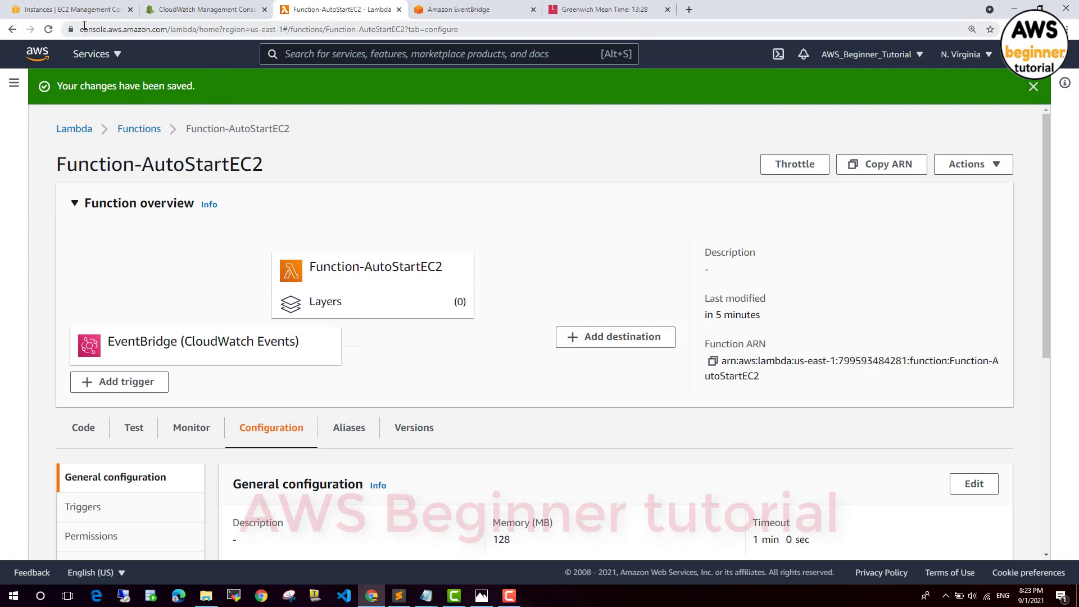
scroll(334, 255, down, 2)
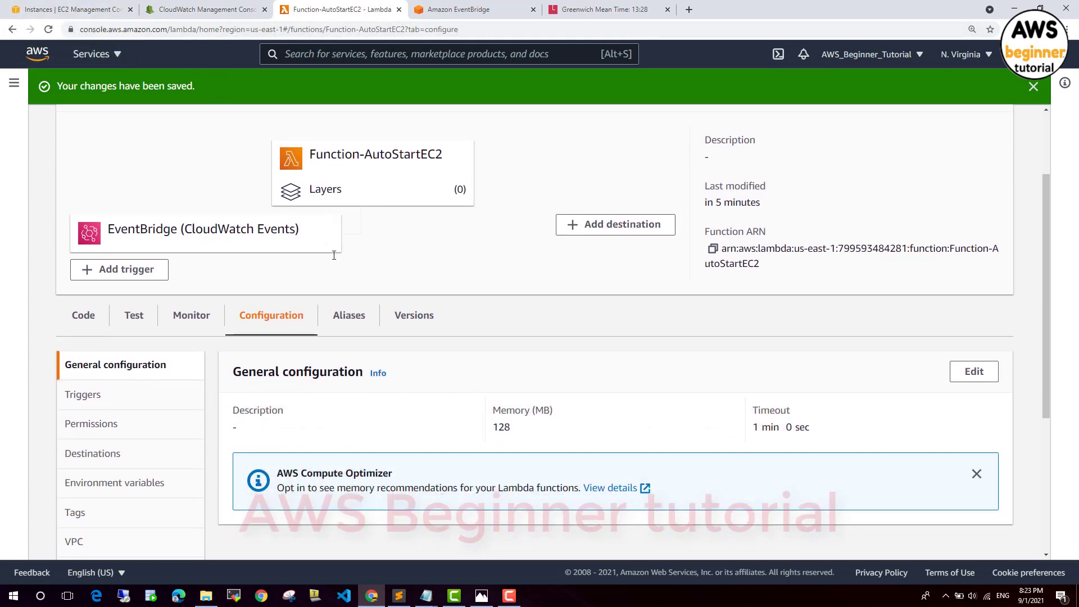
drag(815, 440, 746, 378)
click(85, 71)
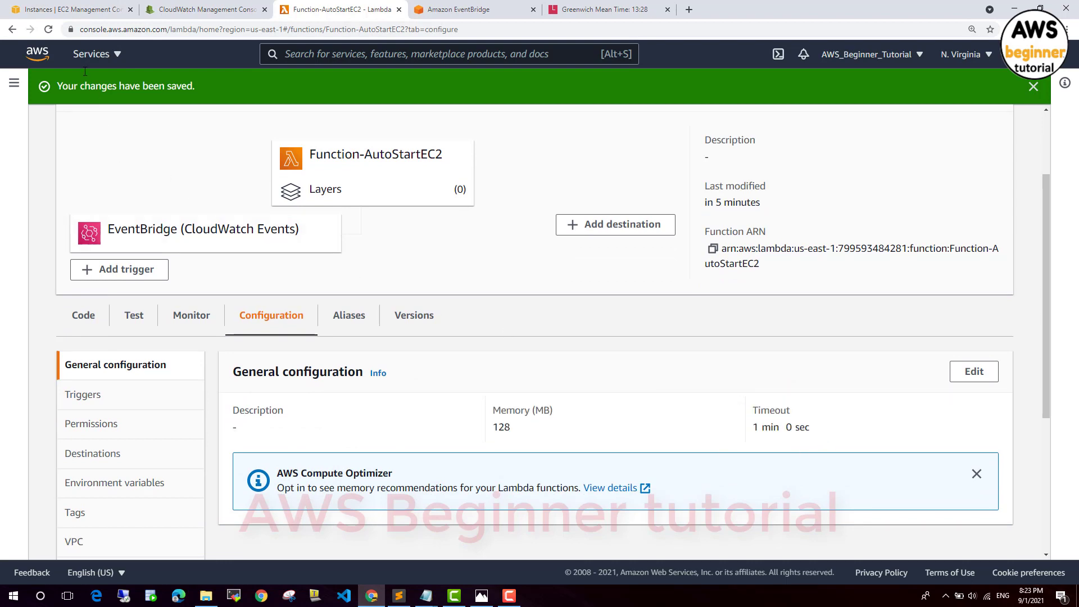
Refresh the EC2 instances list and select Server01, Server02 and Server03.
click(77, 12)
click(611, 121)
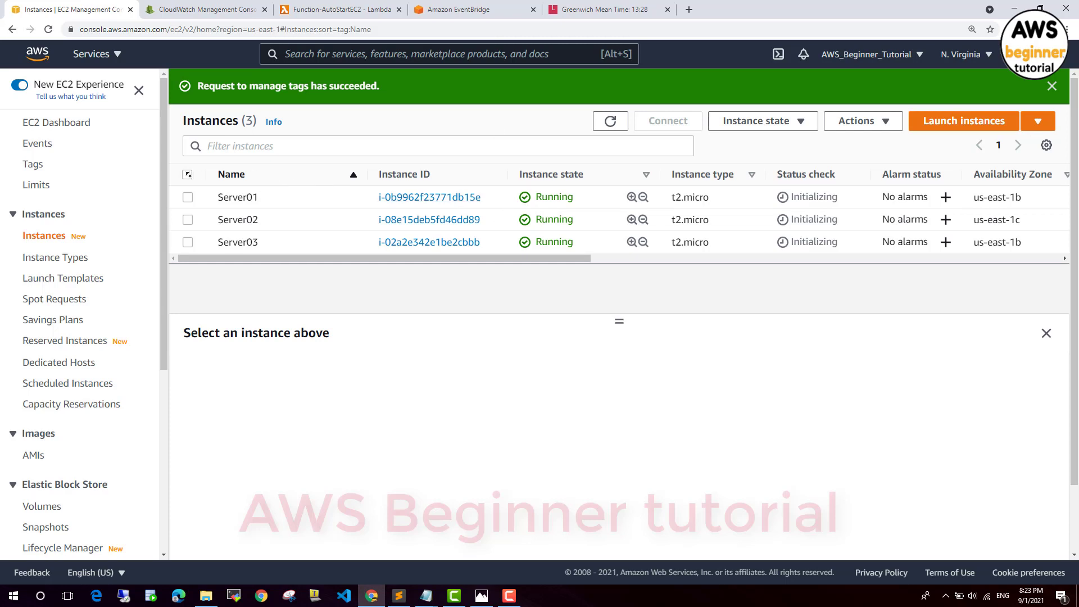
click(188, 174)
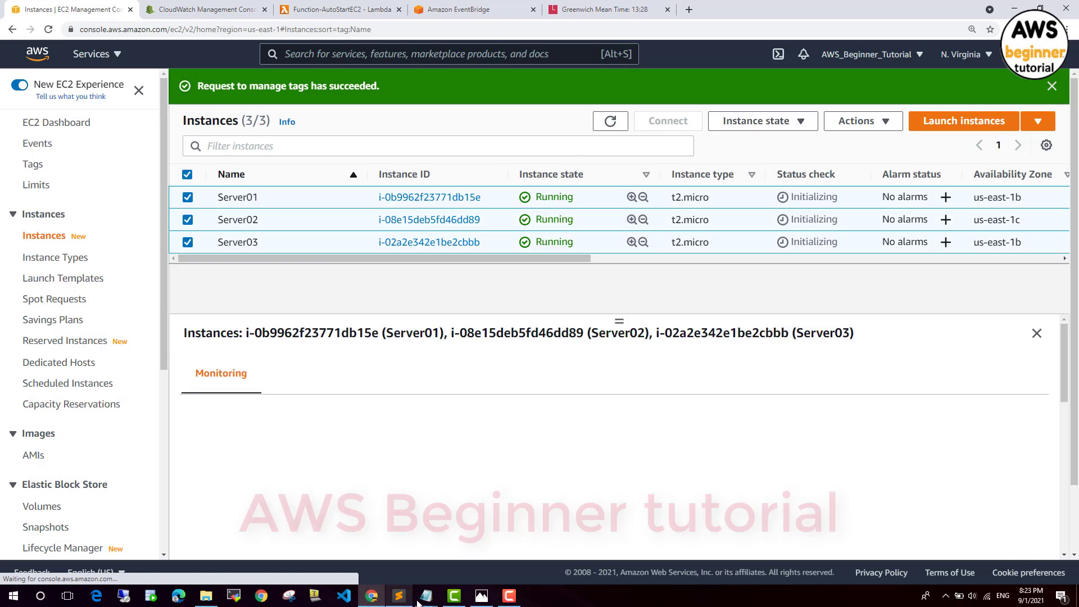
In the Notepad notes, add the line "I will stop all EC2 instance and start again." below the Lambda run time note, followed by a blank line.
mouse_move(427, 595)
click(372, 549)
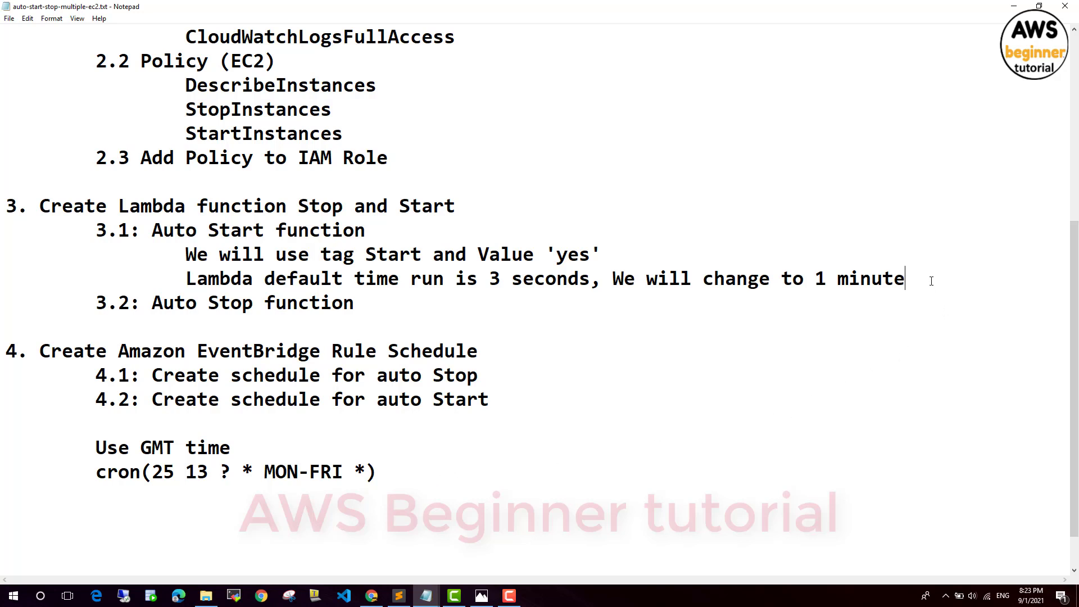
key(Return)
key(Return)
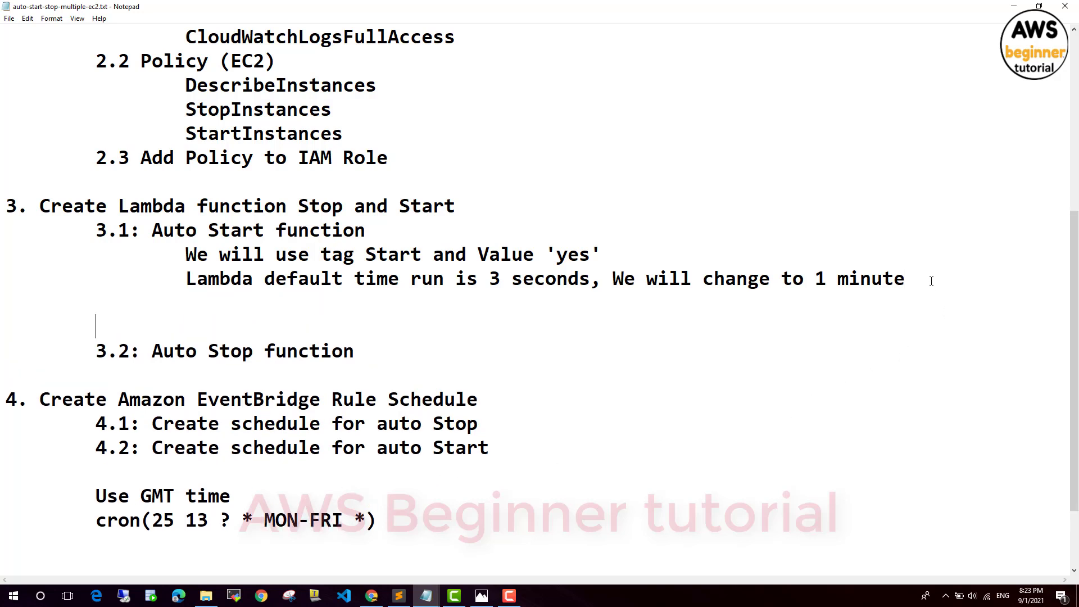
text(I will stop all EC2 in)
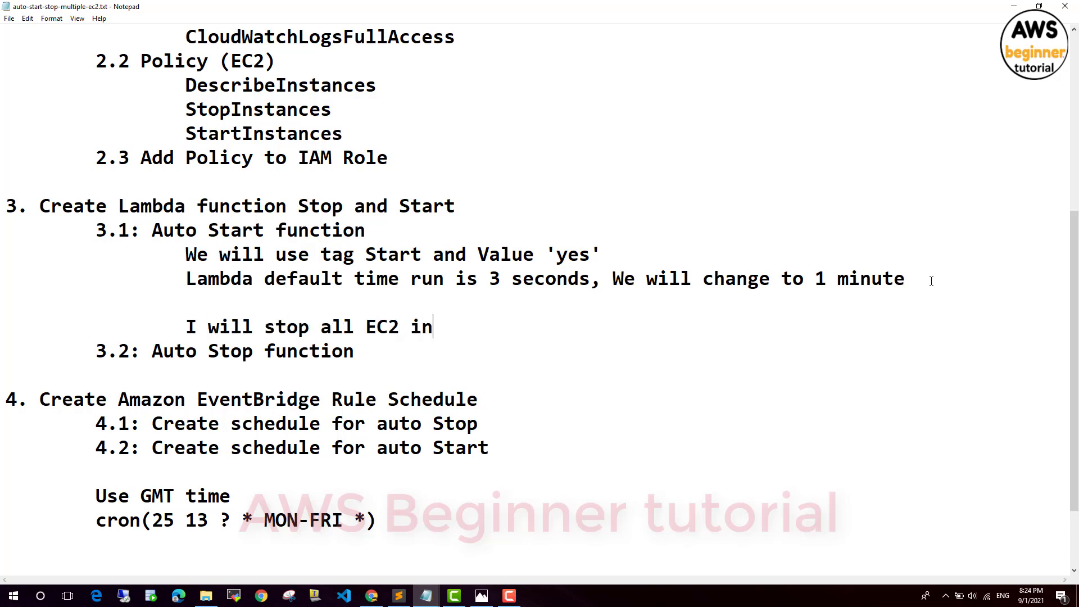
text(stance and)
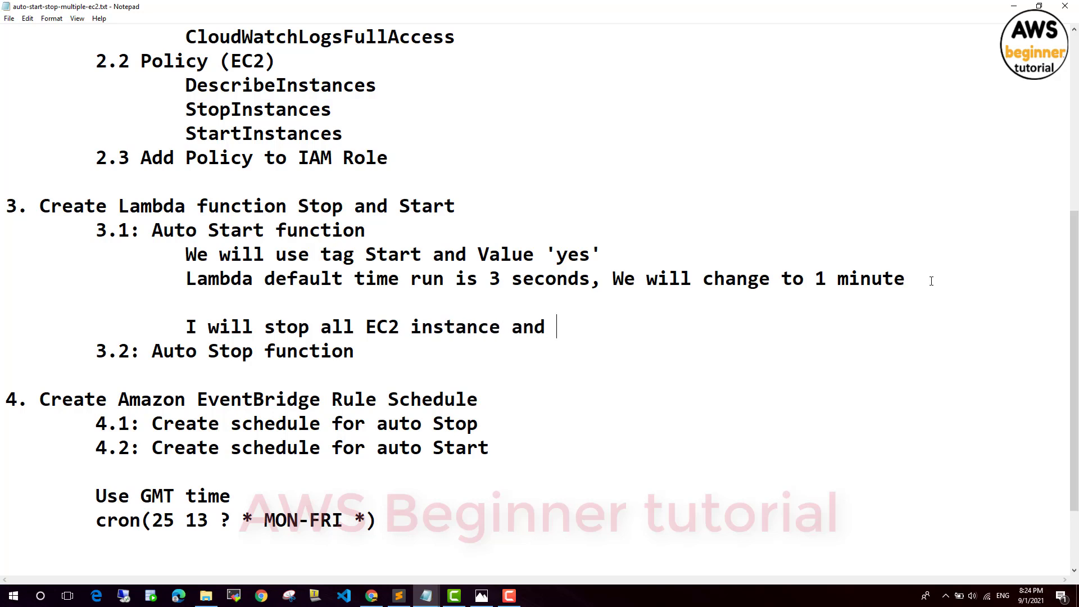
text( start again)
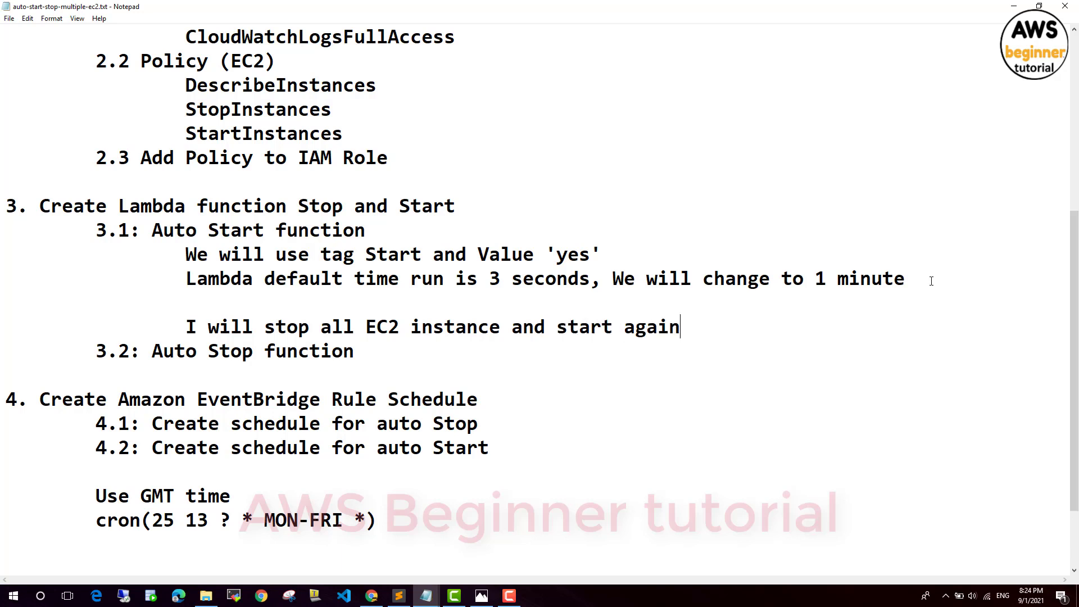
text(.)
key(Return)
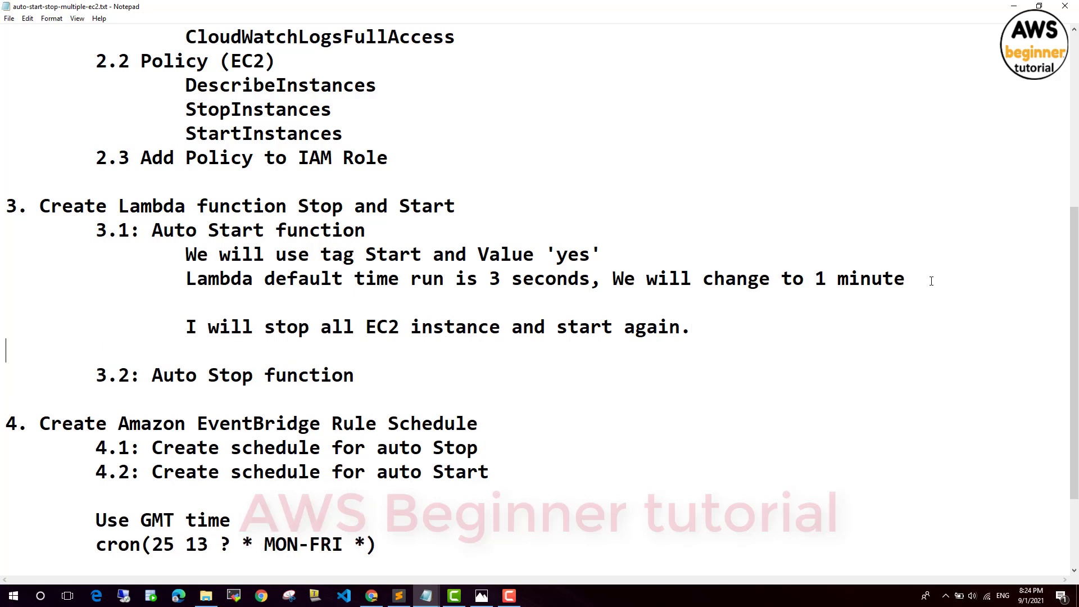
Return to the EC2 console, stop the three selected instances and refresh the list.
click(1013, 7)
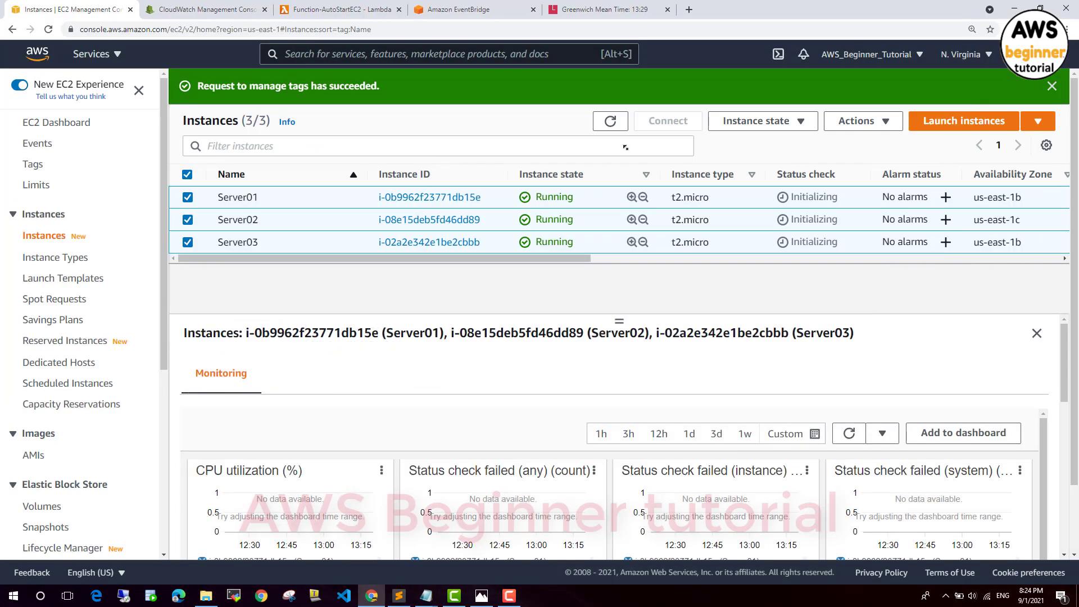
click(737, 120)
click(758, 144)
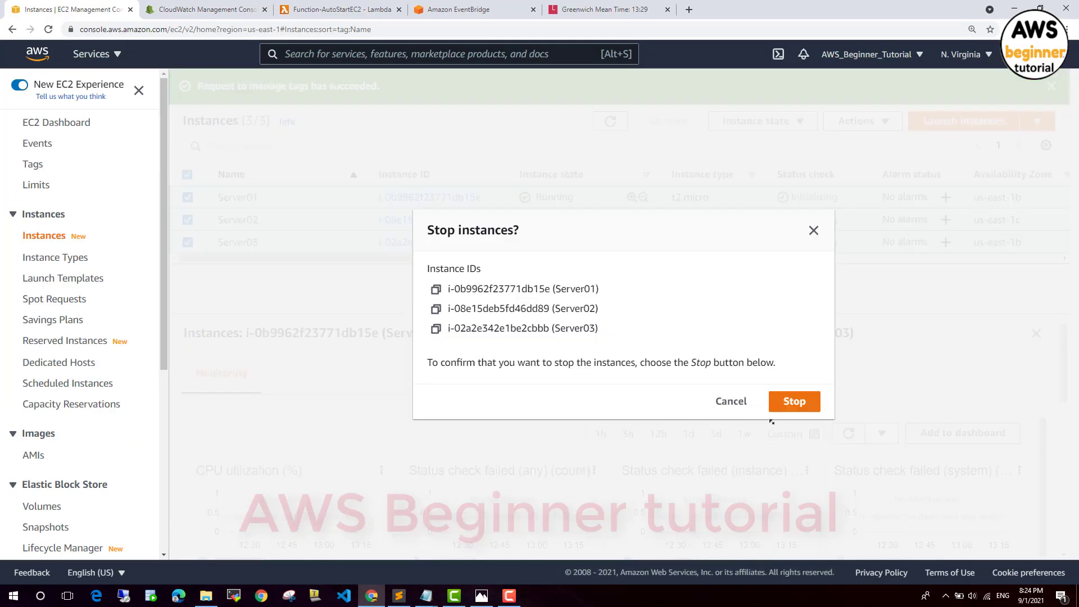
click(800, 405)
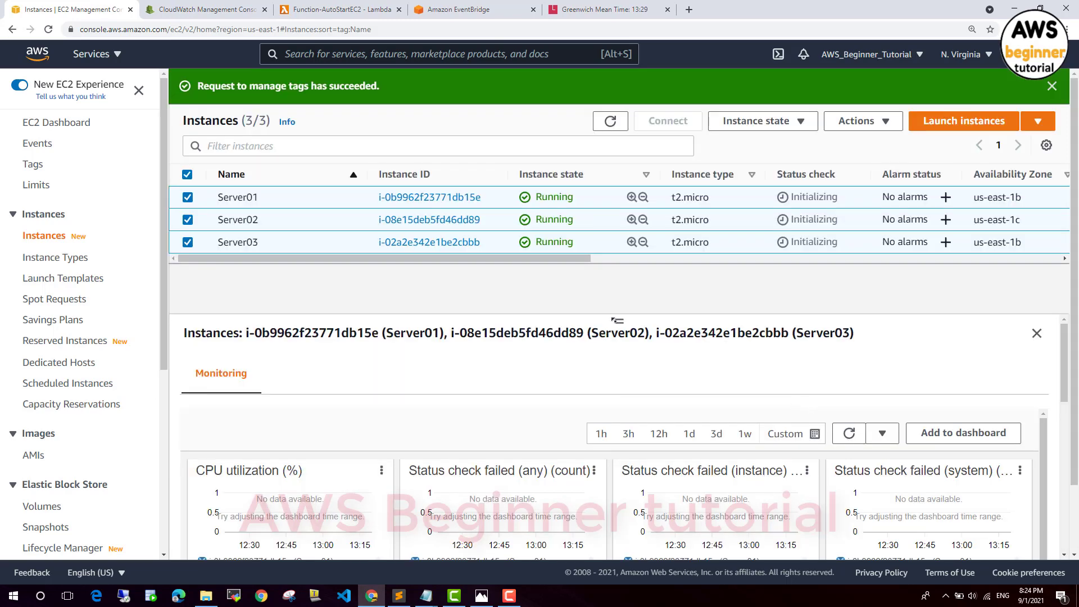
click(612, 158)
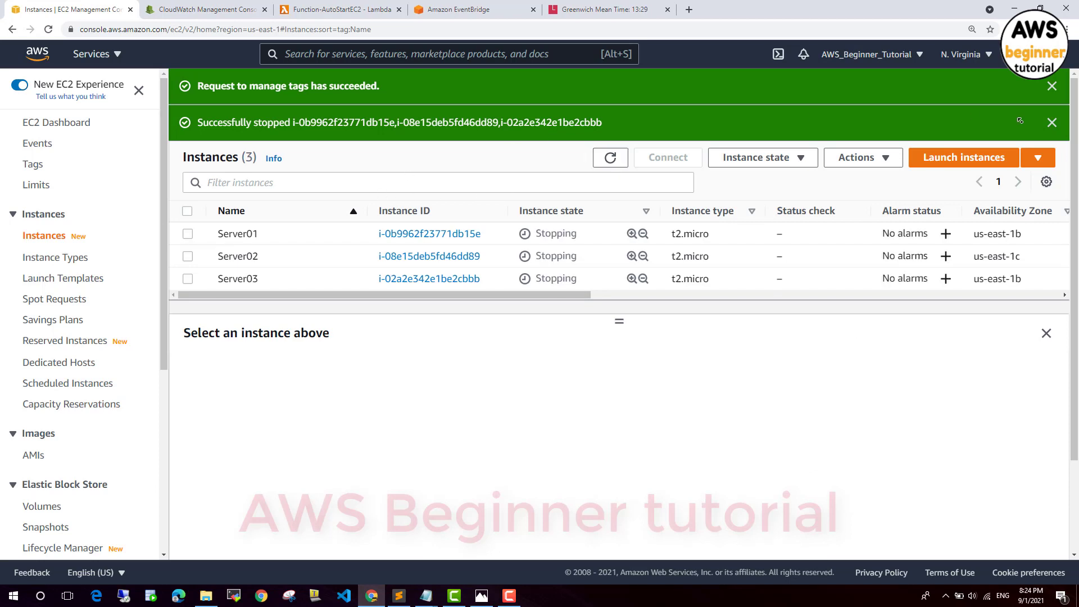
Dismiss both notification banners above the EC2 instances list and refresh the list again.
click(1051, 122)
click(1052, 86)
click(610, 86)
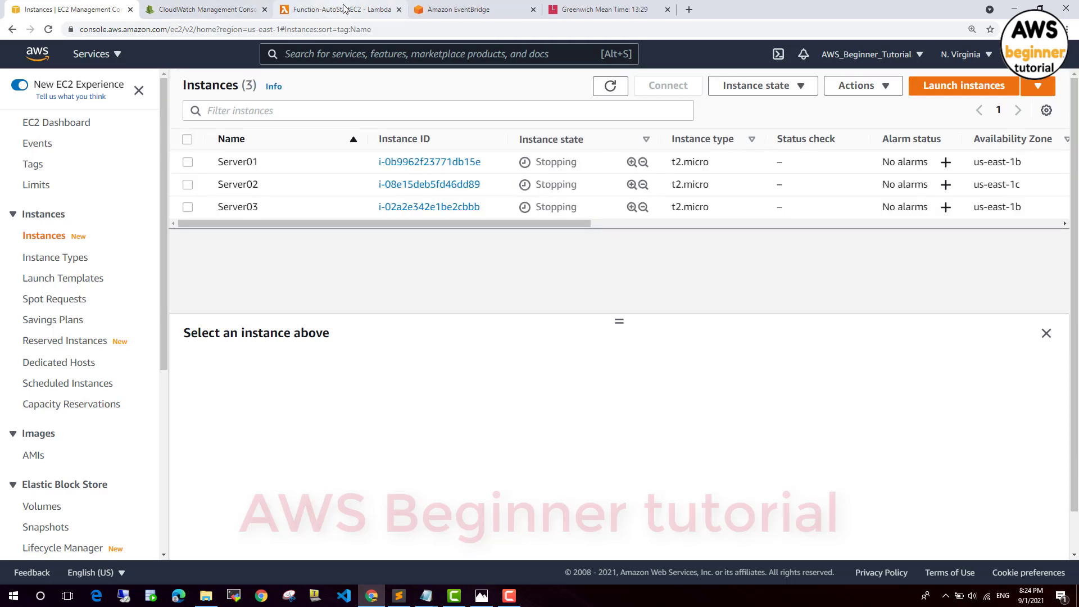
Refresh the CloudWatch log events, highlight the latest Instances Started messages and return to the /aws/lambda/Function-AutoStartEC2 log group.
click(216, 10)
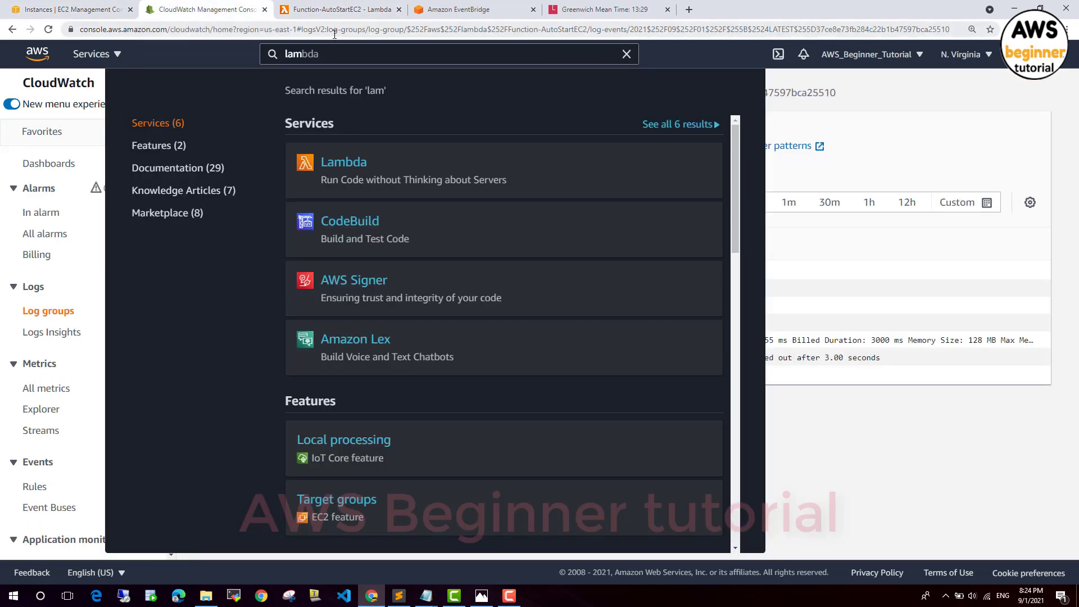
click(885, 141)
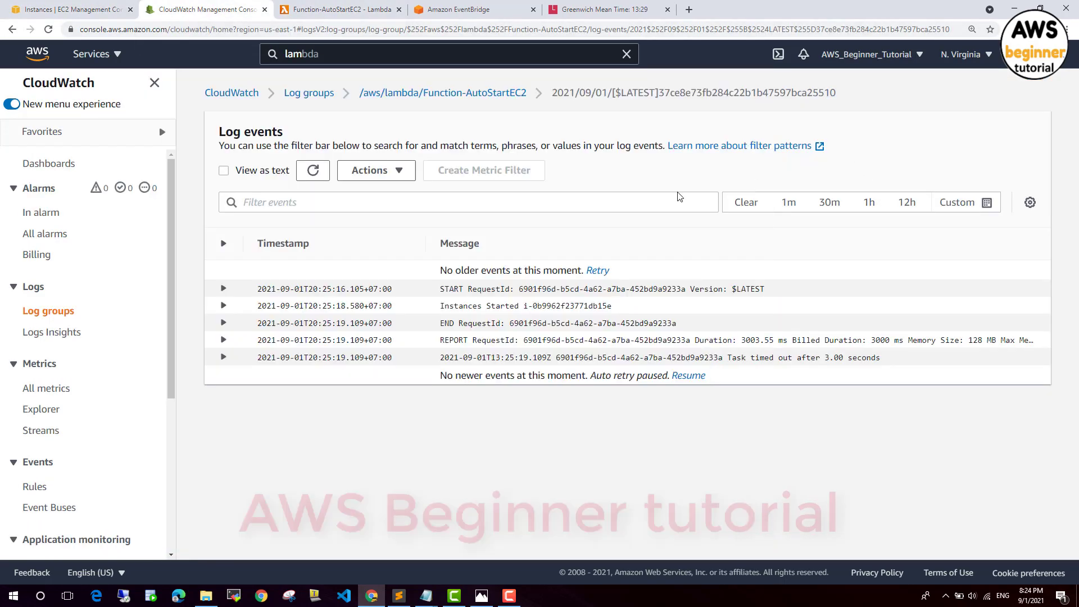
drag(437, 308, 619, 309)
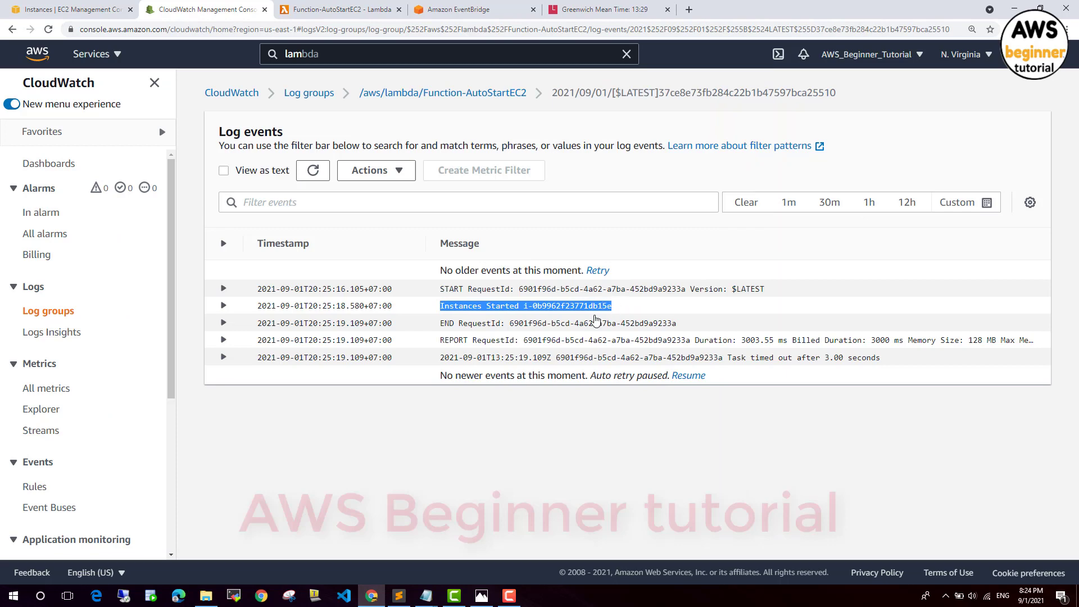
click(313, 170)
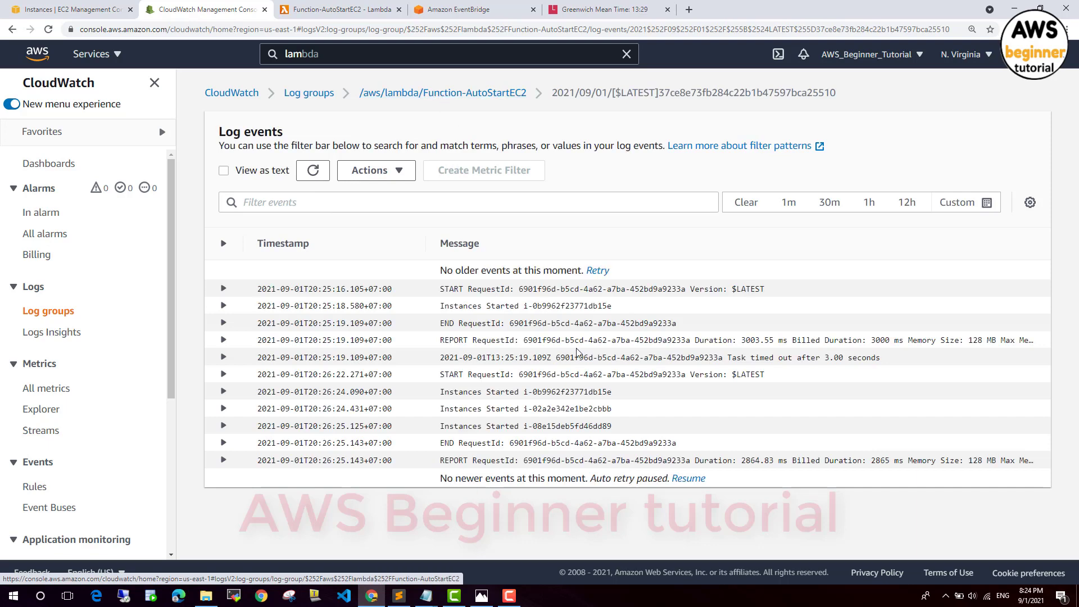
drag(618, 428, 440, 242)
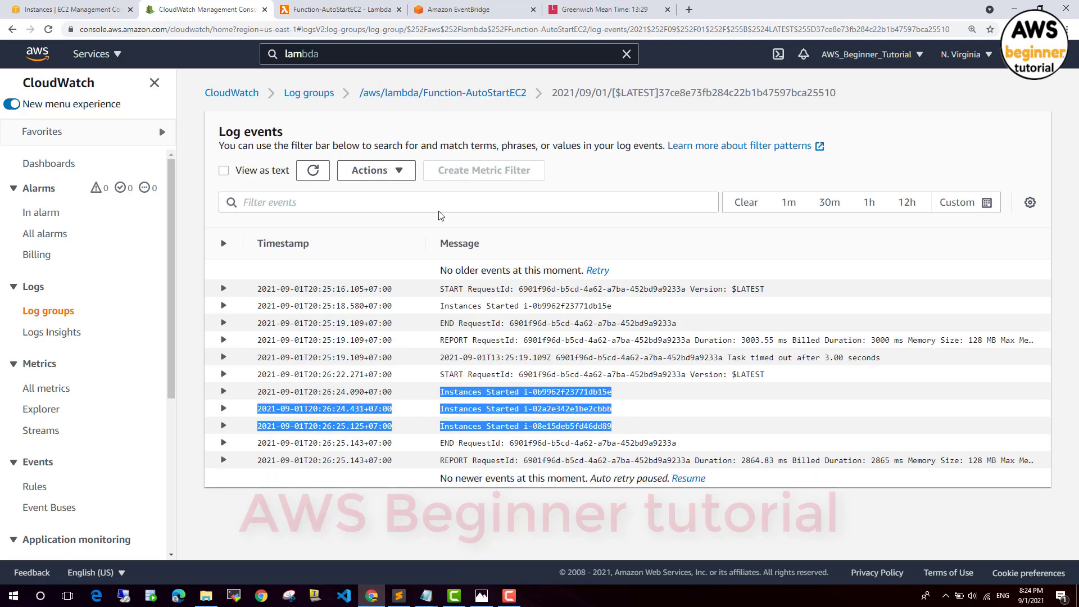
click(428, 93)
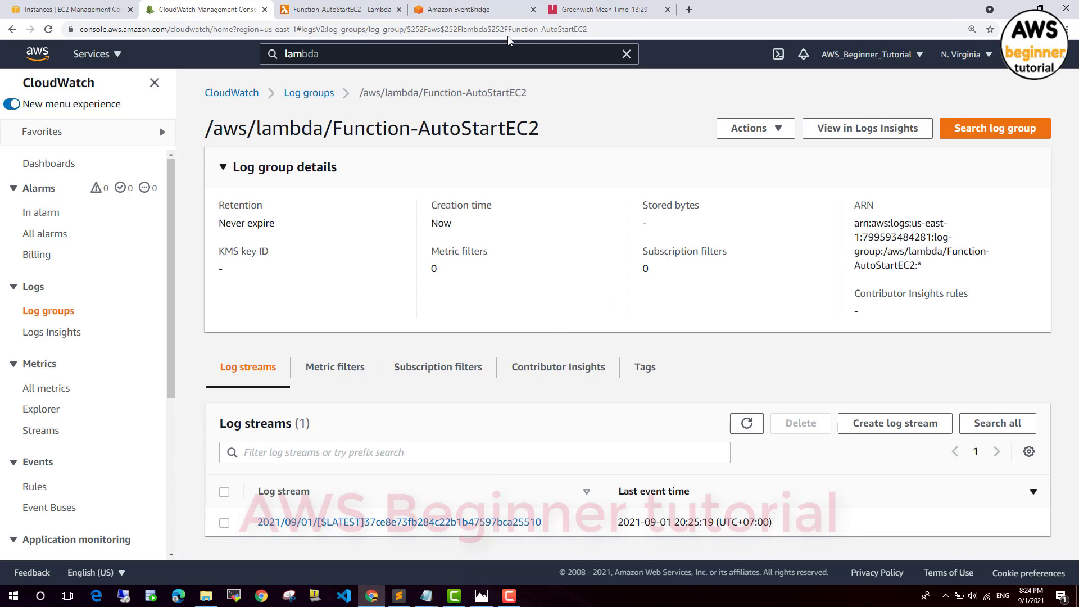
Check the current GMT time and open the StartEC2 EventBridge rule in a new tab from the triggers of Function-AutoStartEC2.
click(594, 9)
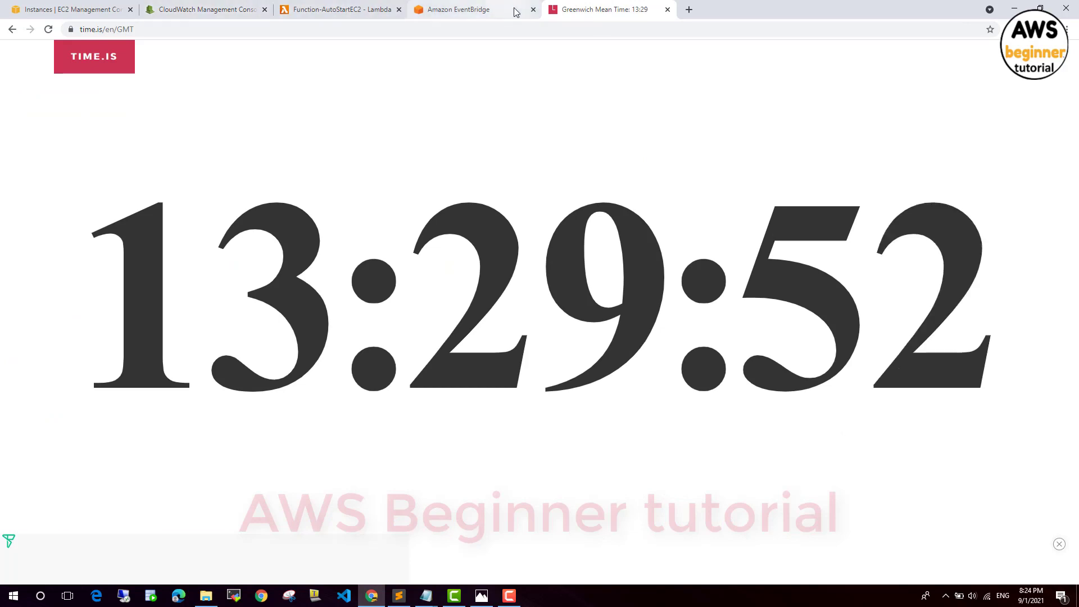
click(298, 10)
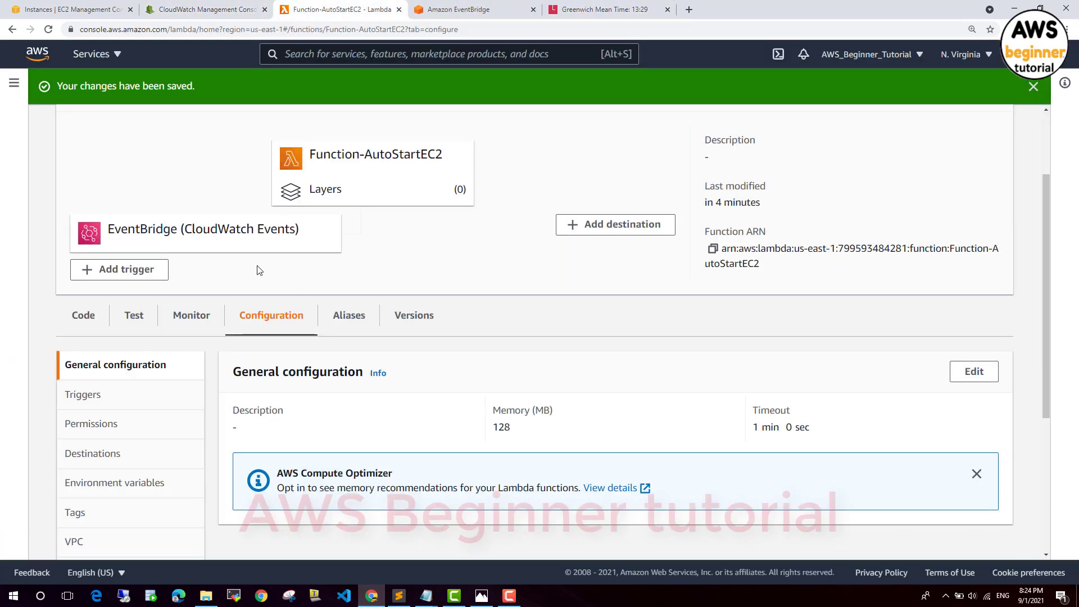
click(206, 235)
click(484, 402)
click(463, 10)
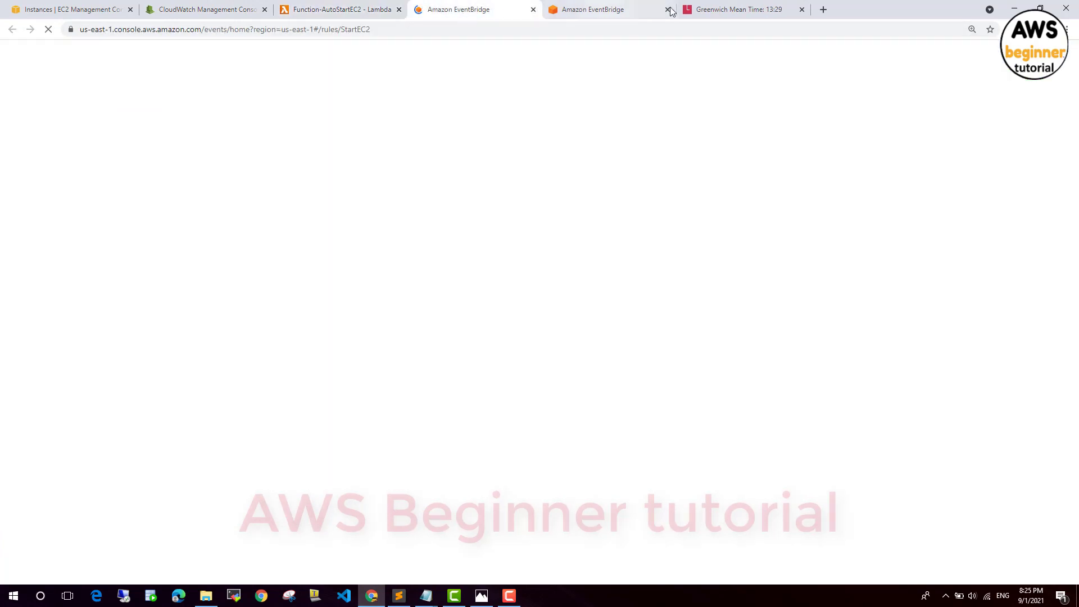
Check the state of the three EC2 instances and the current GMT time, and return to the StartEC2 rule.
click(73, 10)
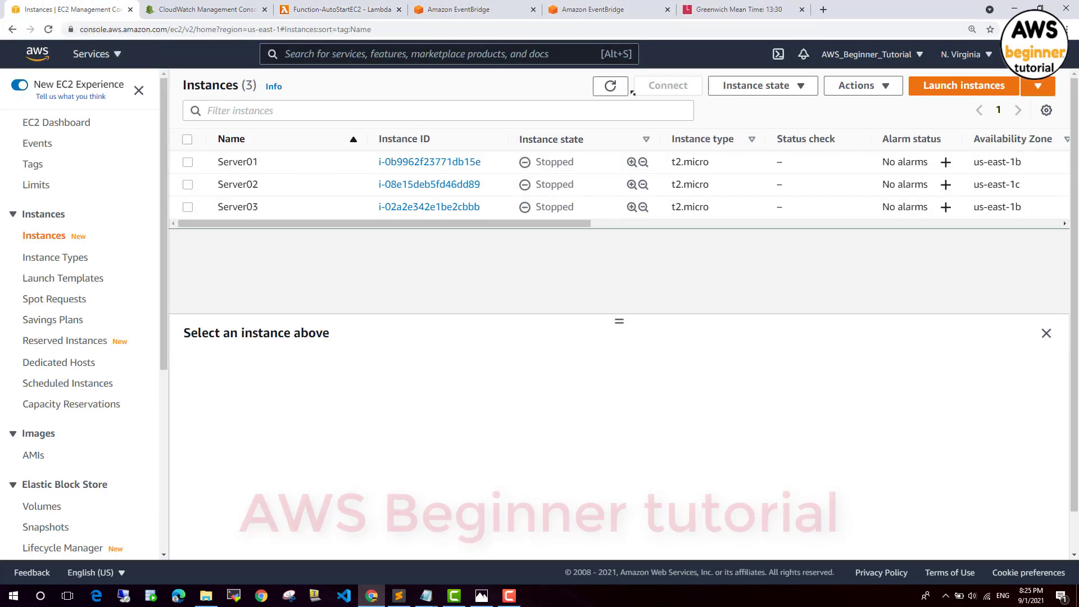
click(731, 10)
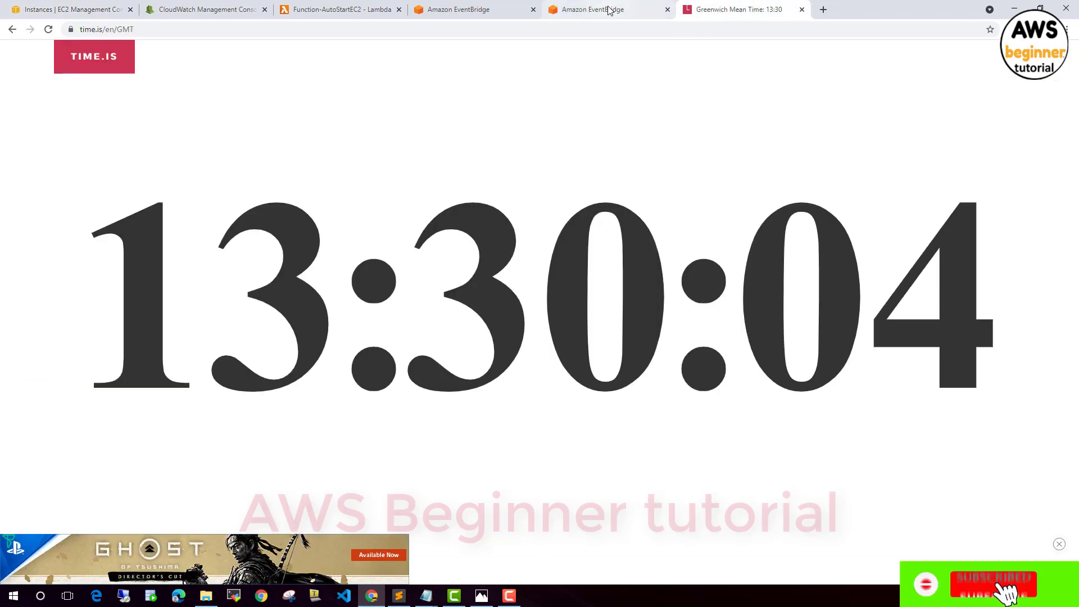
click(465, 11)
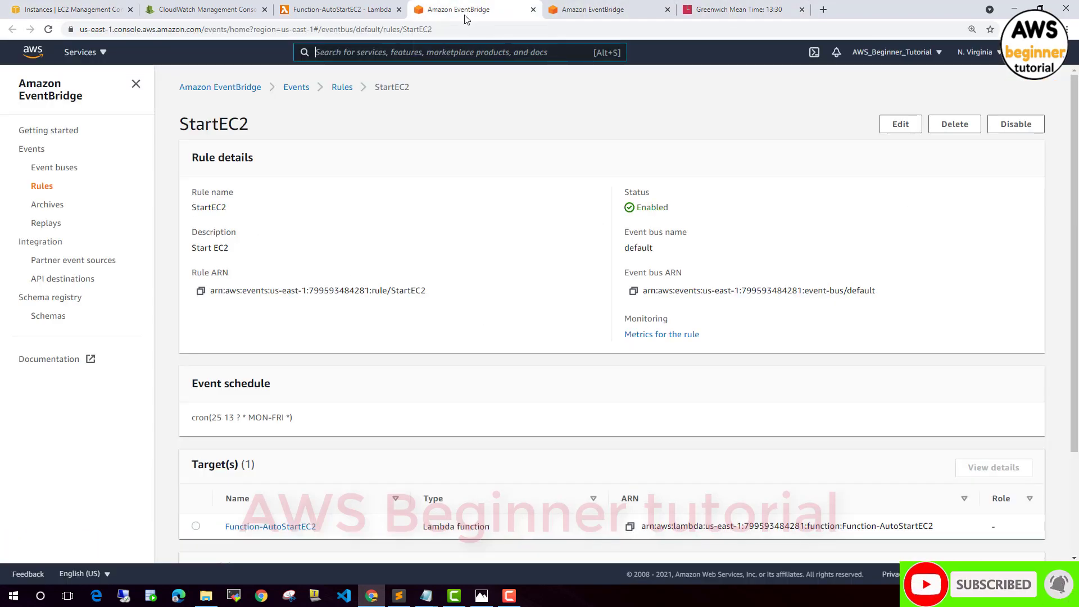
Edit the StartEC2 rule and, after checking the GMT time, set its cron expression to 31 13 ? * MON-FRI *.
click(900, 123)
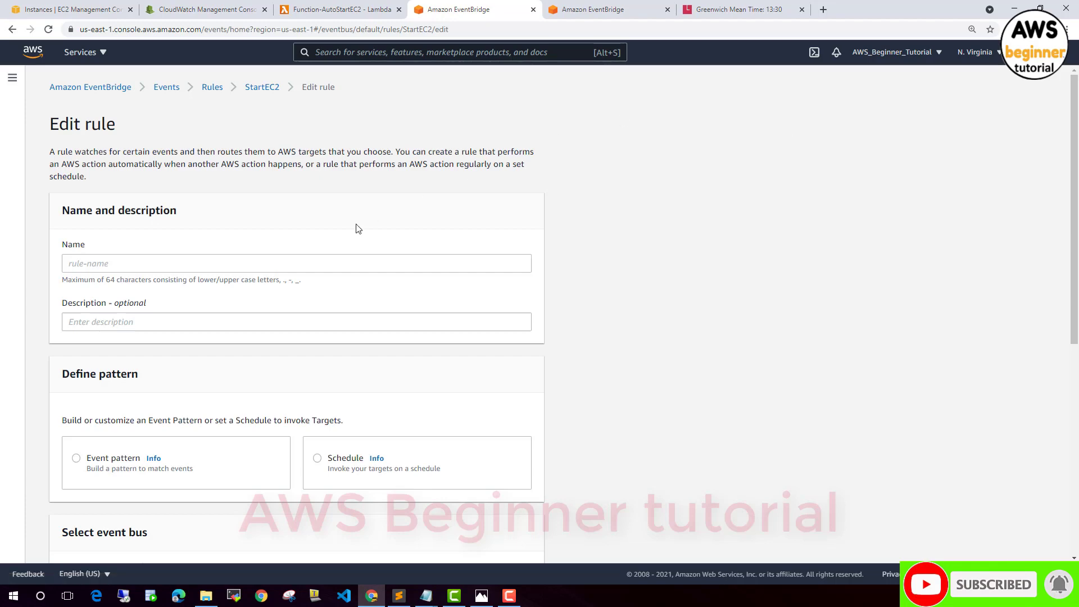
scroll(193, 354, down, 10)
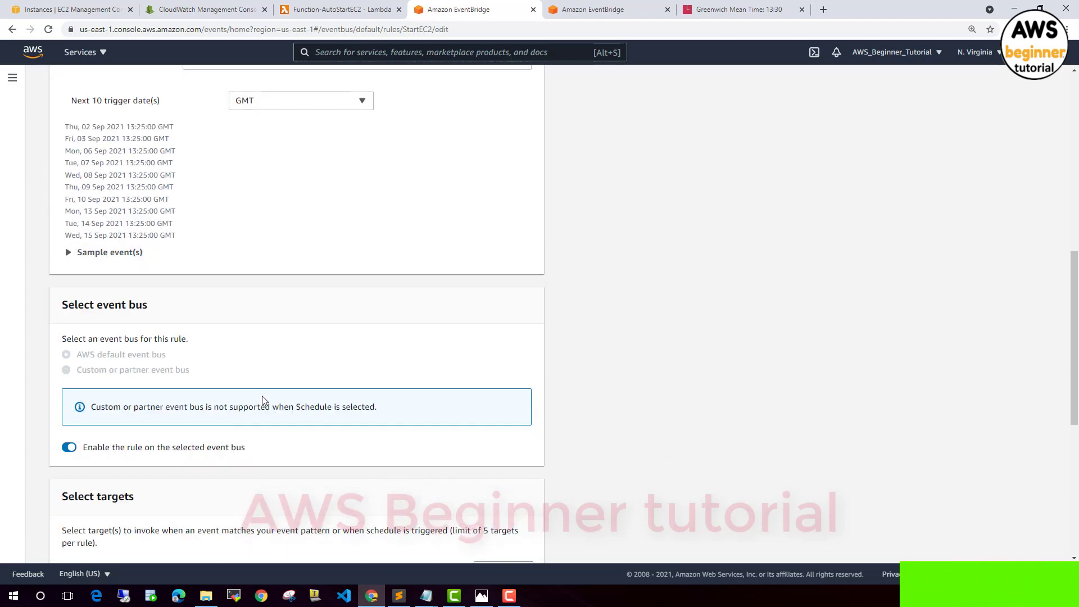
scroll(264, 356, up, 2)
click(736, 9)
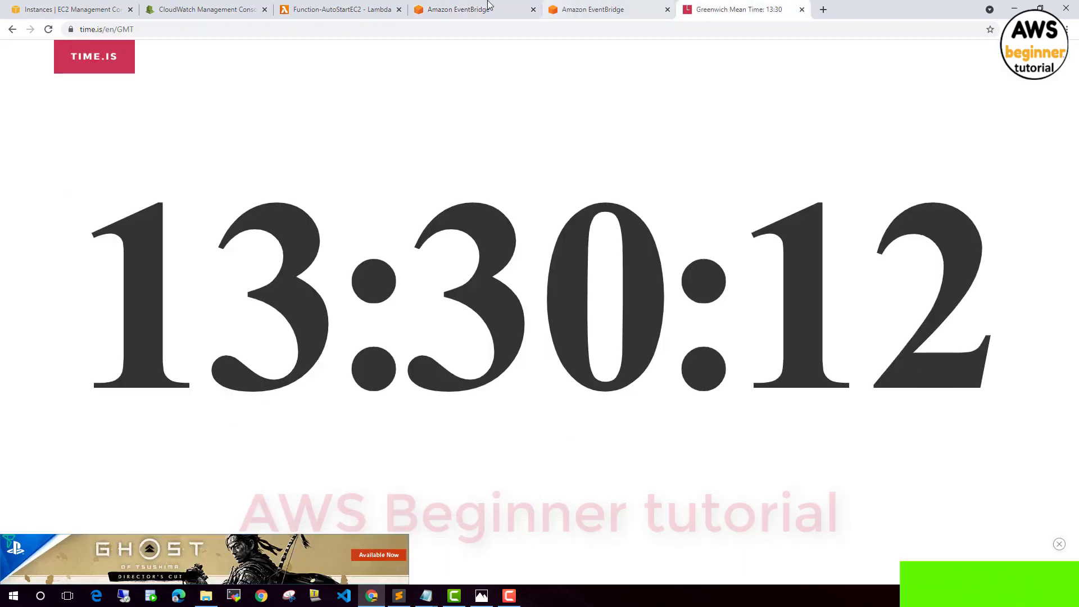
click(478, 6)
drag(201, 119, 189, 119)
text(35)
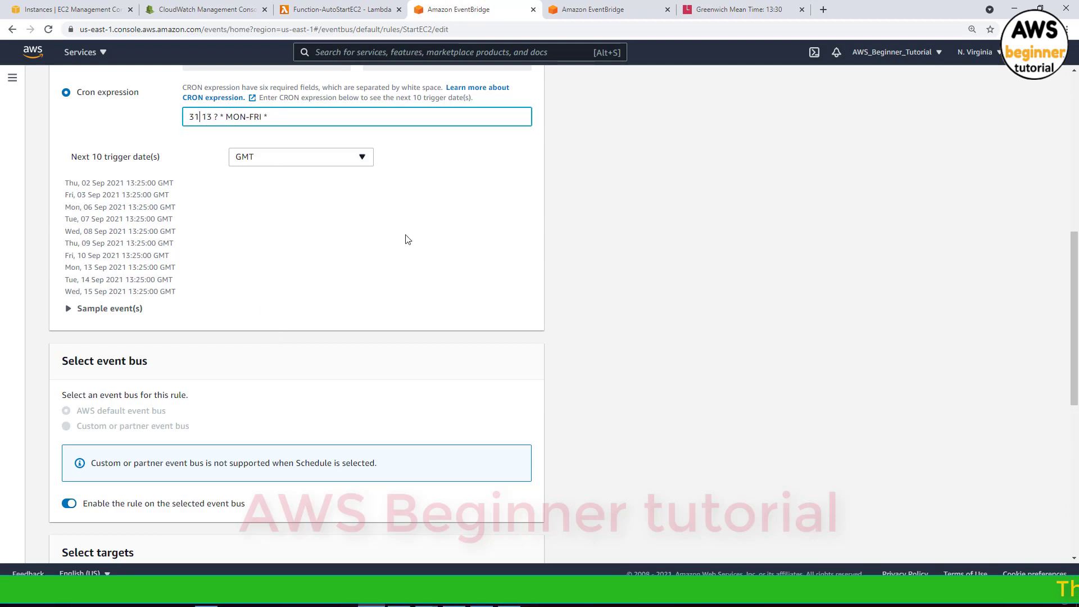
Save the edited StartEC2 rule, check the current GMT time and return to the rule's details.
scroll(333, 193, down, 5)
scroll(513, 550, down, 3)
click(450, 541)
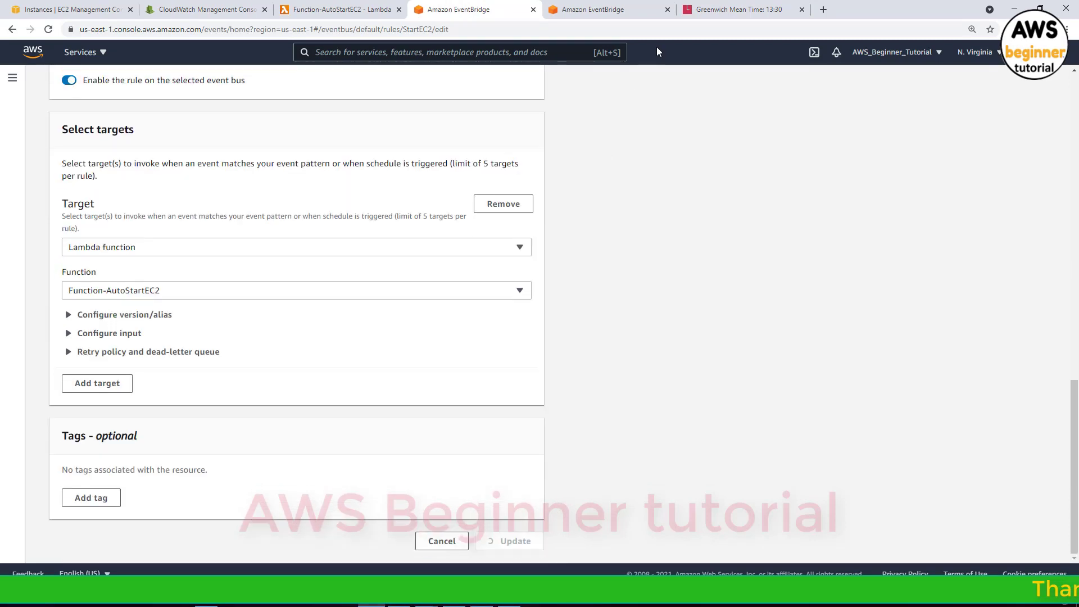
click(723, 7)
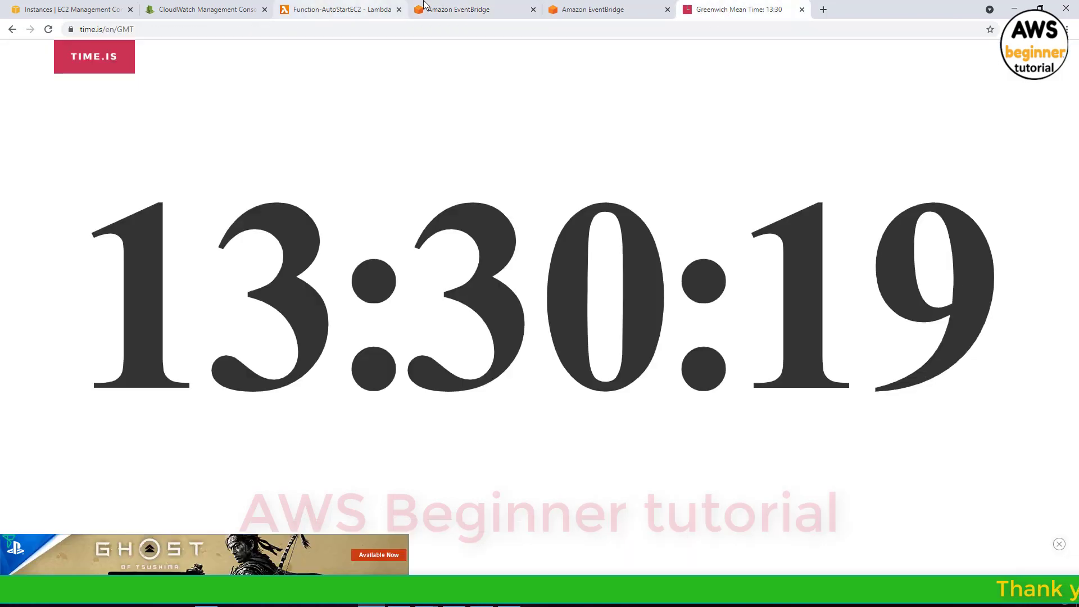
click(454, 10)
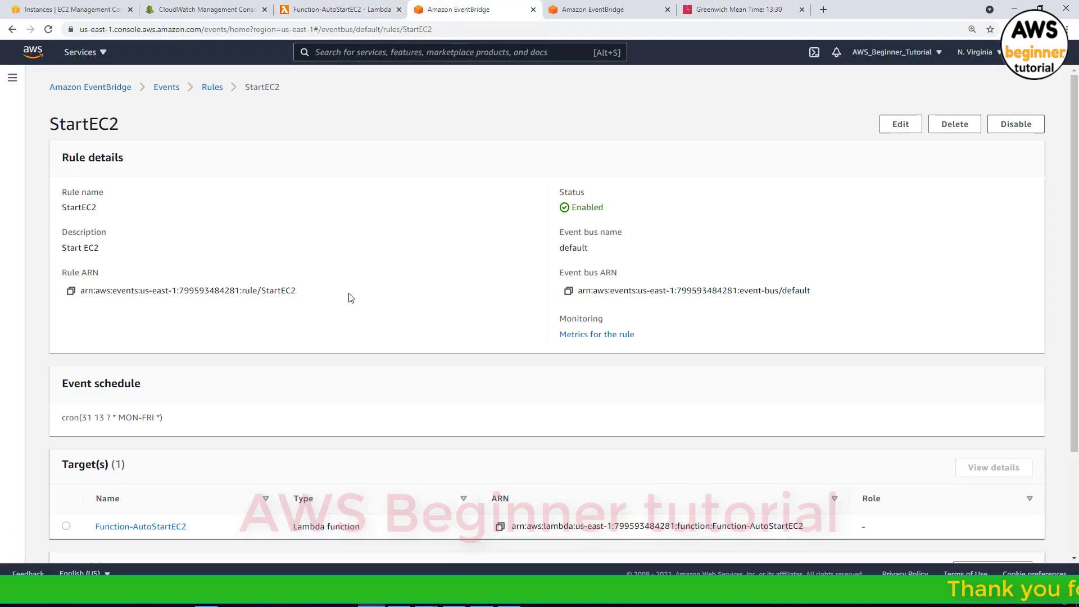
Examine the StartEC2 rule's details and cron schedule, and compare the schedule with the current GMT time.
scroll(586, 271, down, 3)
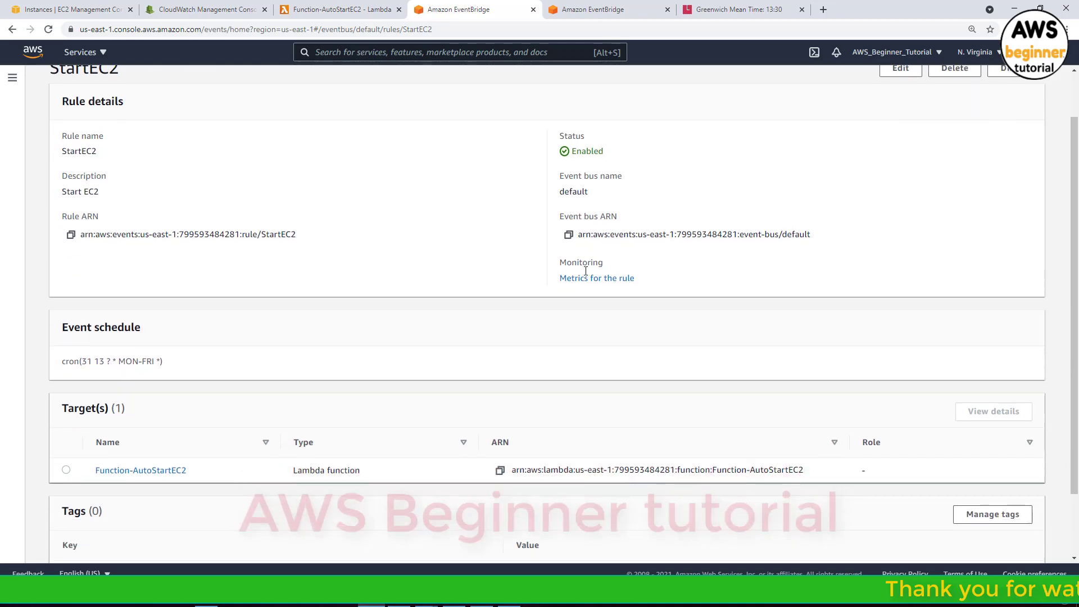
scroll(605, 310, up, 2)
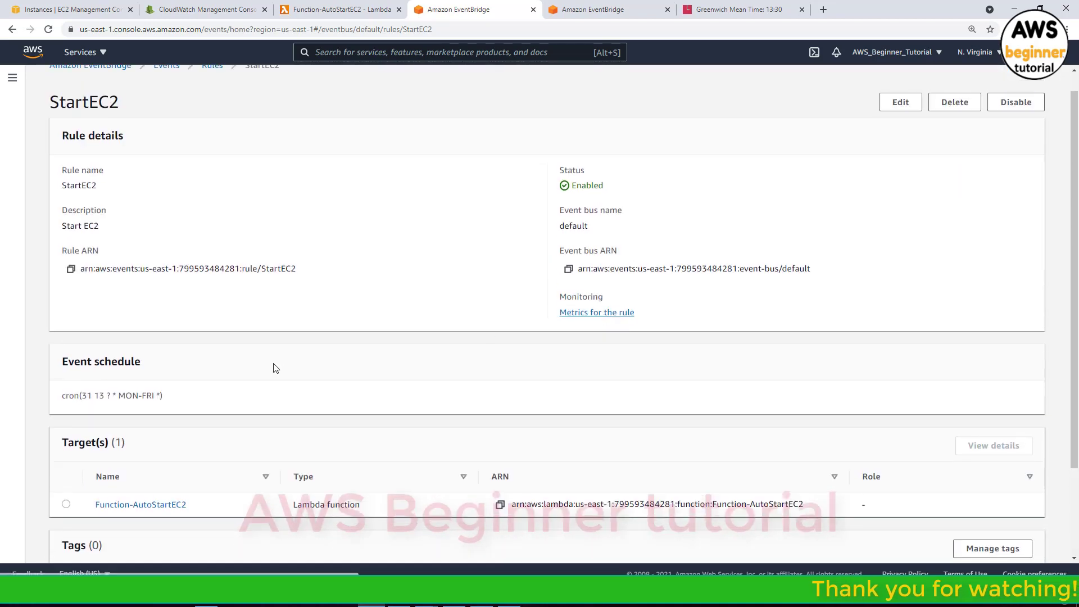
triple_click(169, 396)
click(318, 229)
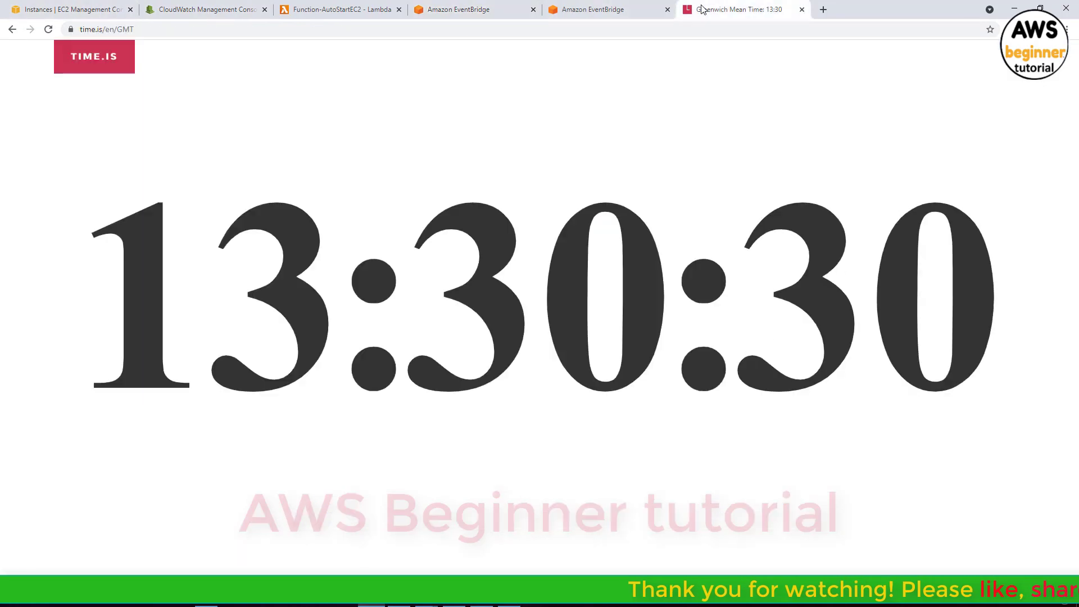
click(703, 10)
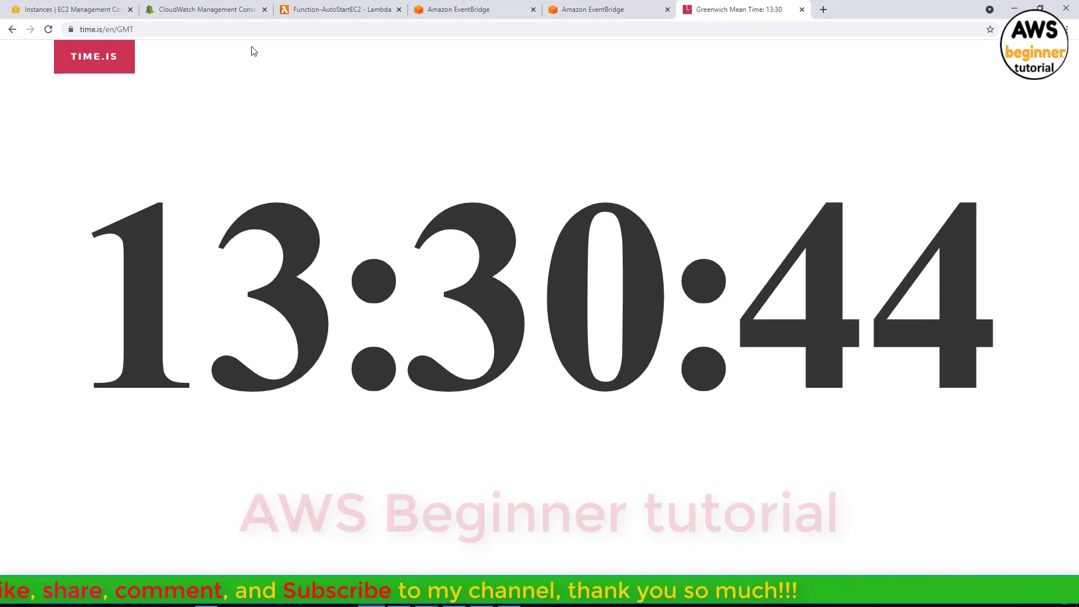
Refresh the Function-AutoStartEC2 log streams in CloudWatch and the EC2 instance list to check their status before the scheduled start.
click(178, 9)
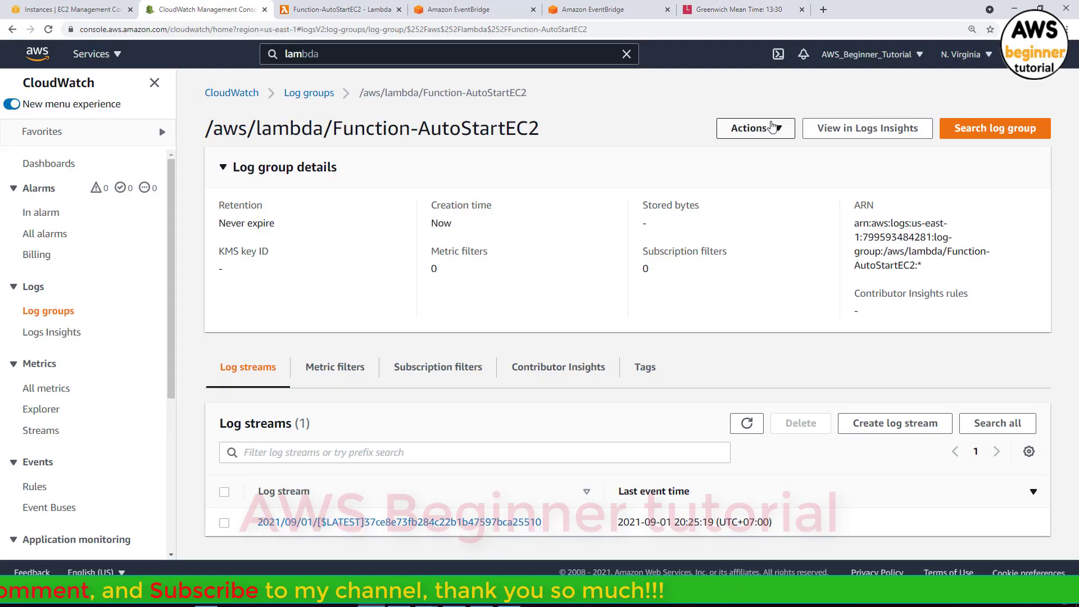
click(746, 423)
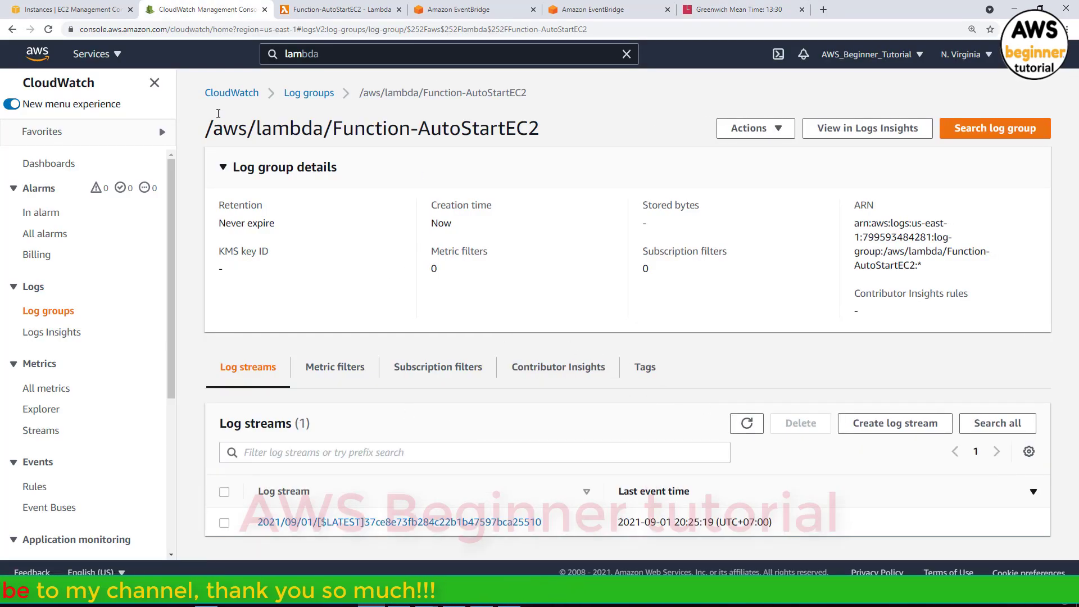
click(83, 13)
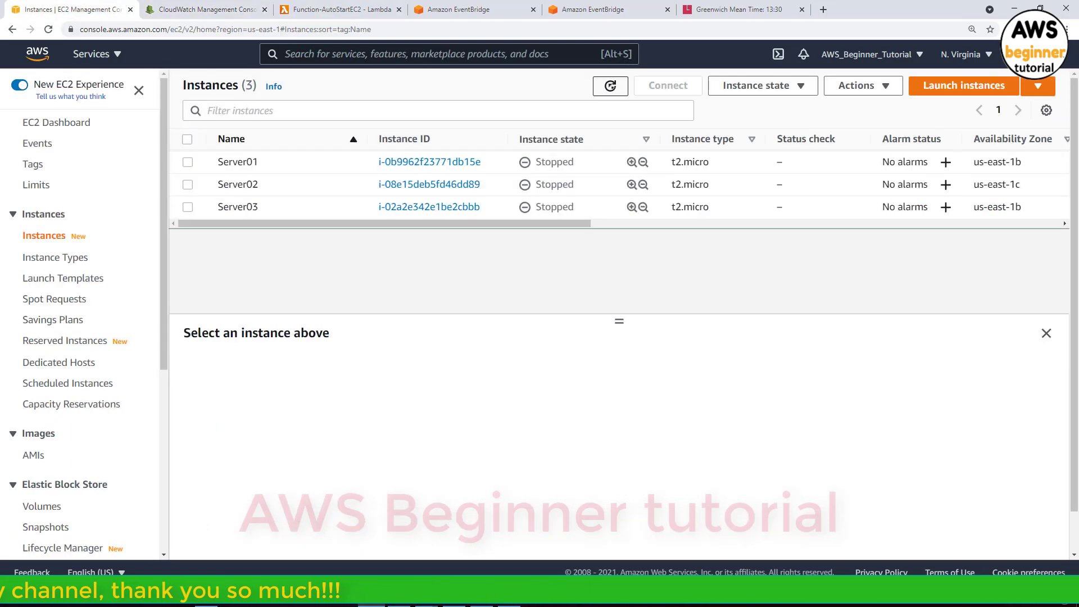
click(610, 86)
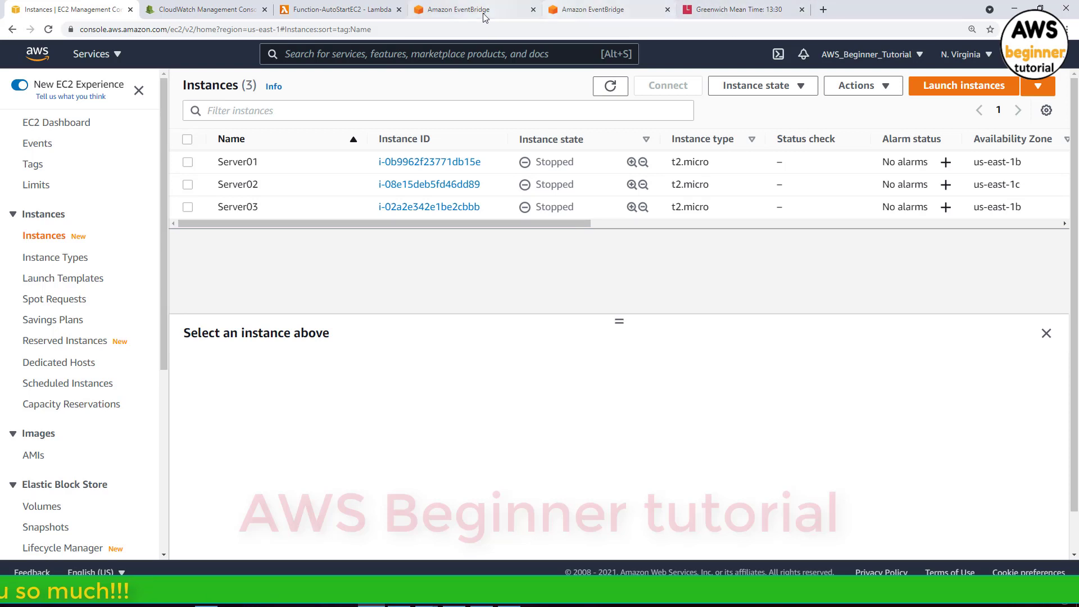
Recheck the GMT clock, then refresh the Function-AutoStartEC2 log streams and examine the events in the existing stream.
click(755, 9)
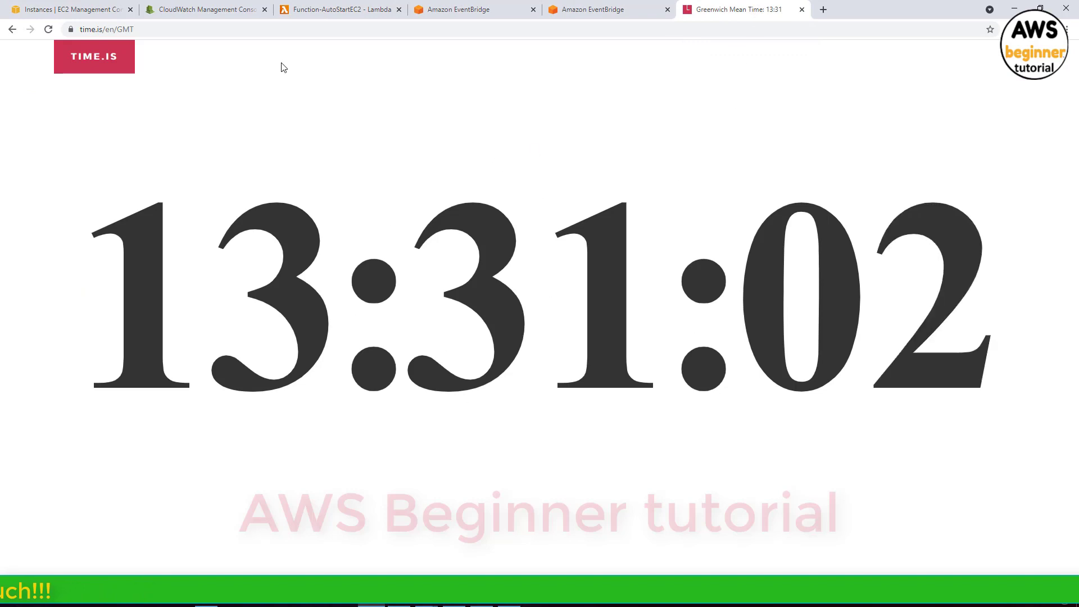
click(213, 10)
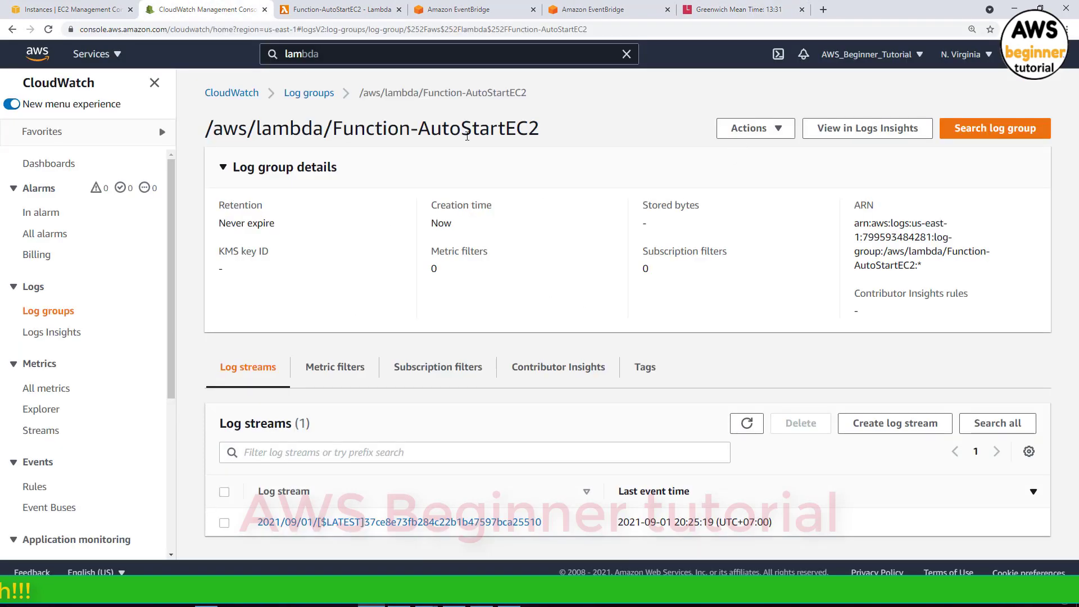
click(746, 424)
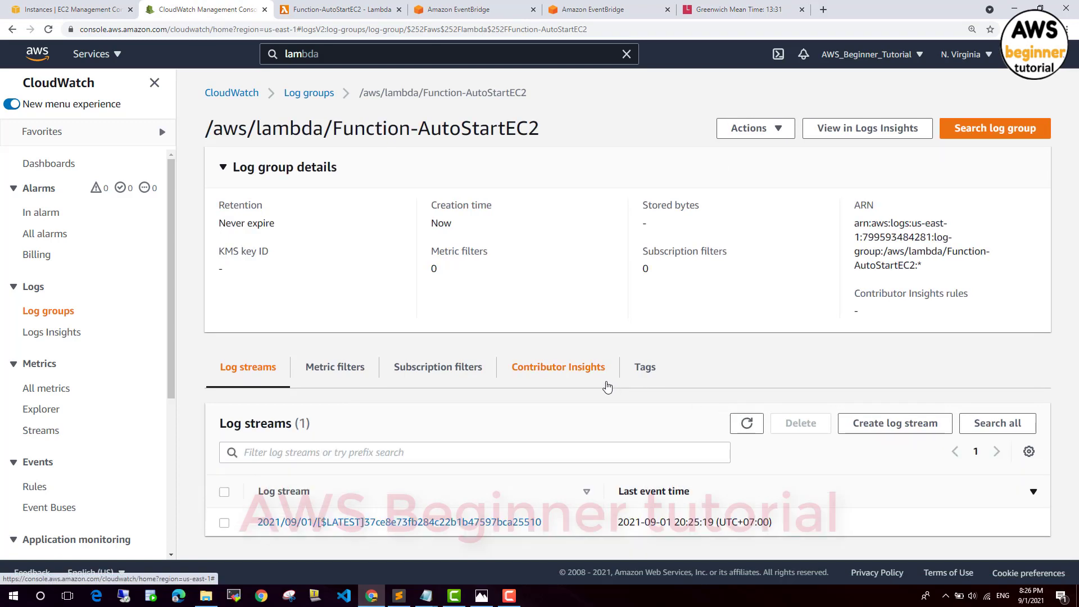
click(745, 423)
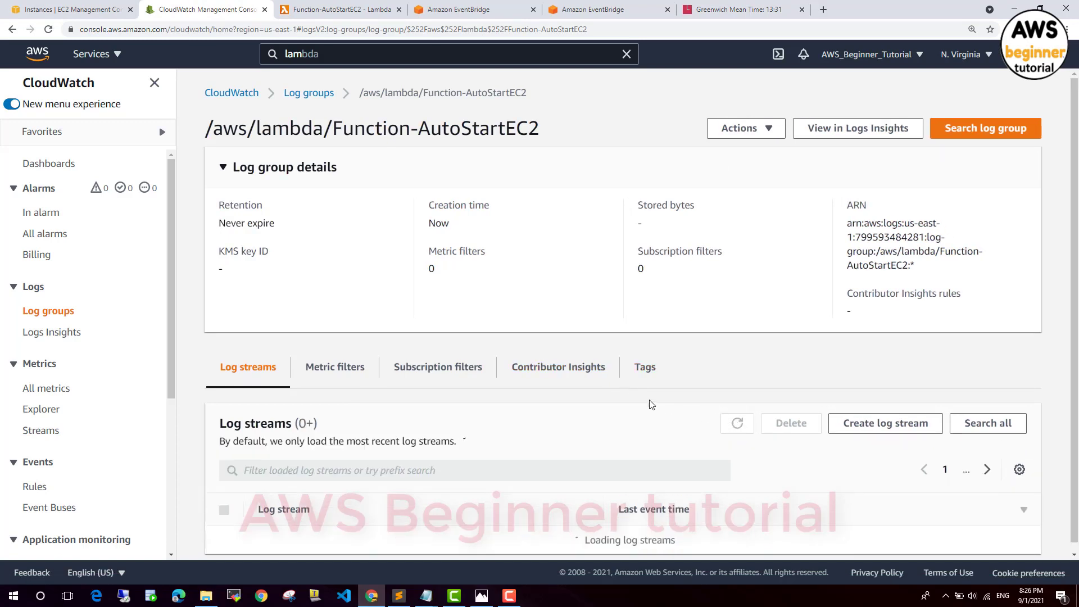
click(746, 429)
click(746, 430)
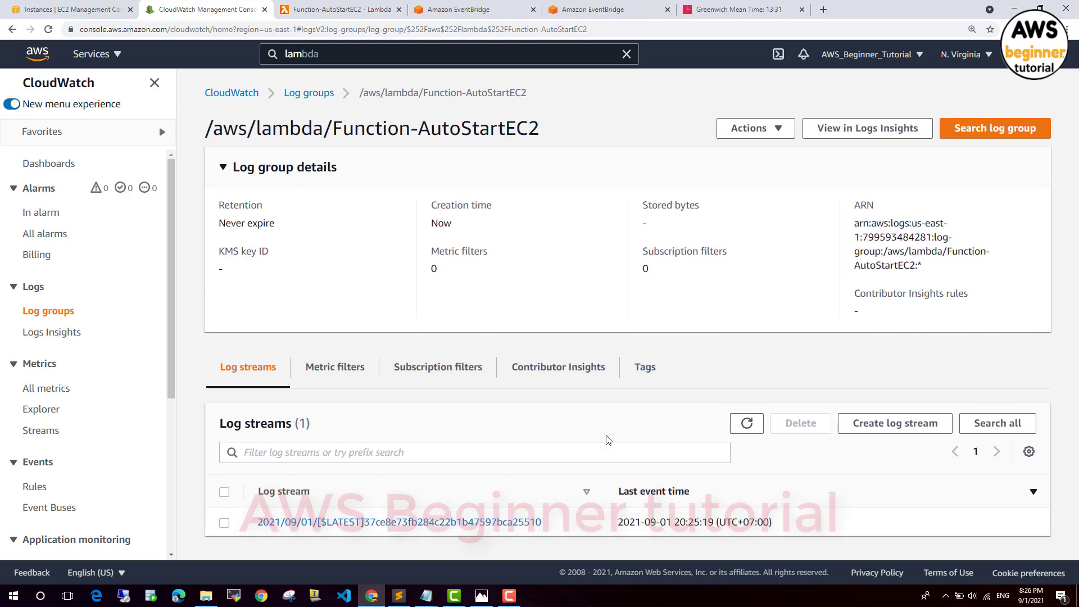
click(484, 524)
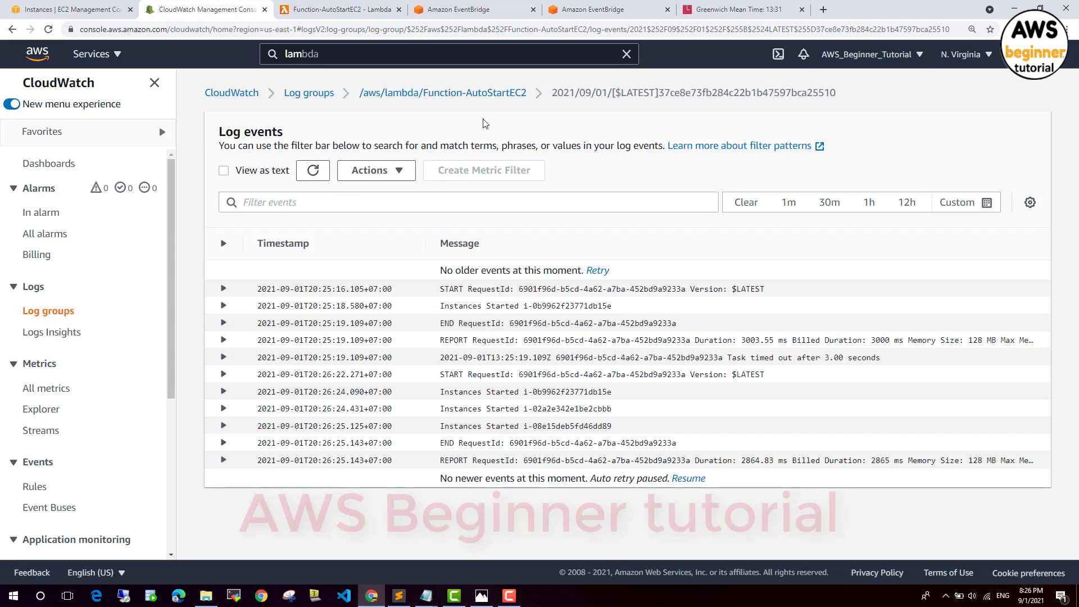
click(454, 100)
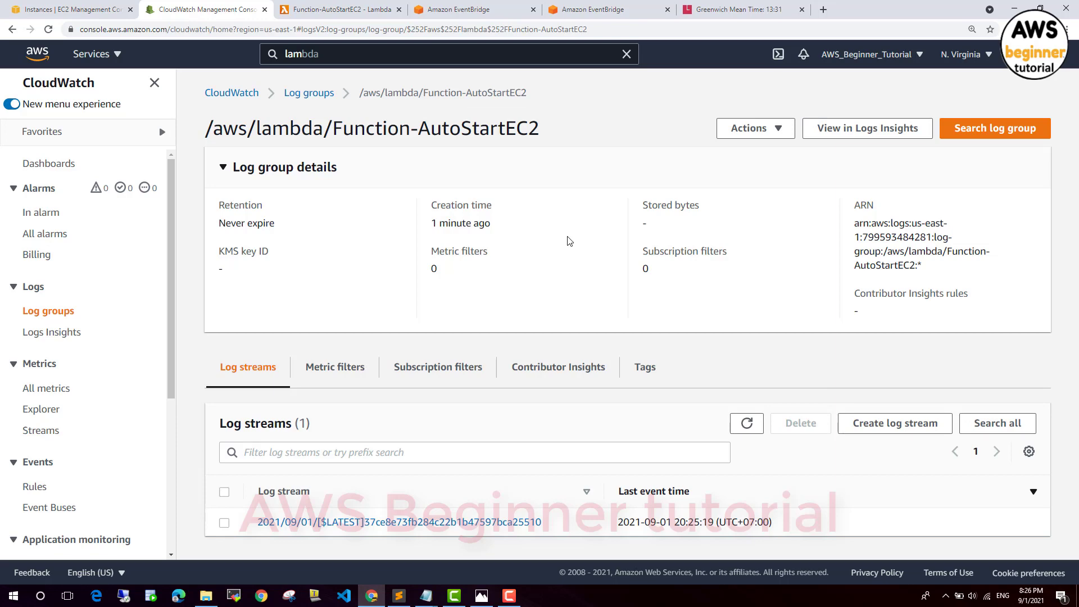
Refresh the EC2 instance list and check the instance states of Server01, Server02 and Server03.
click(85, 9)
click(610, 86)
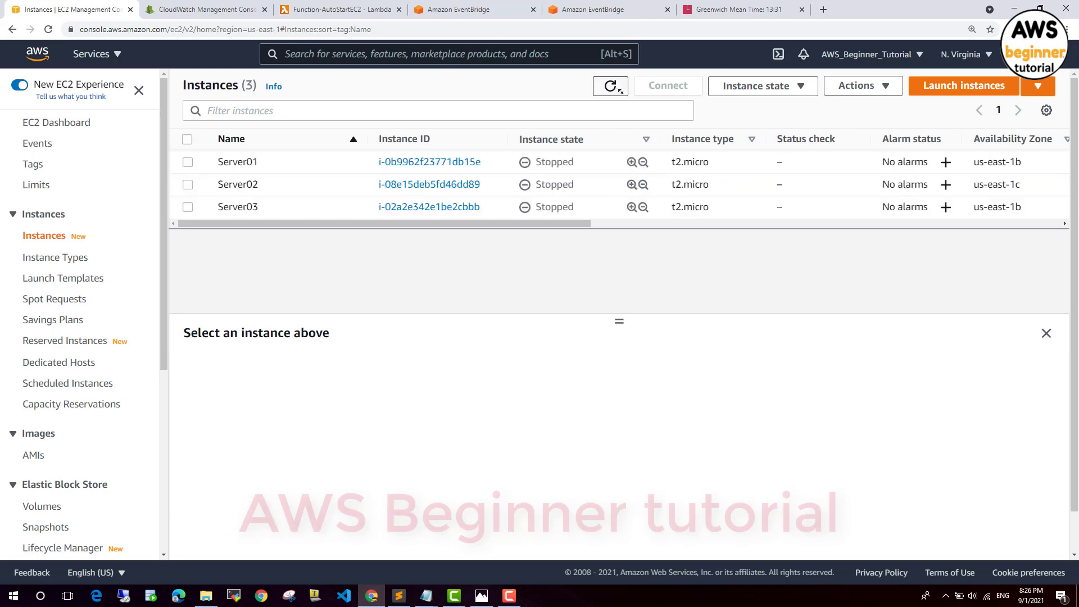
click(612, 87)
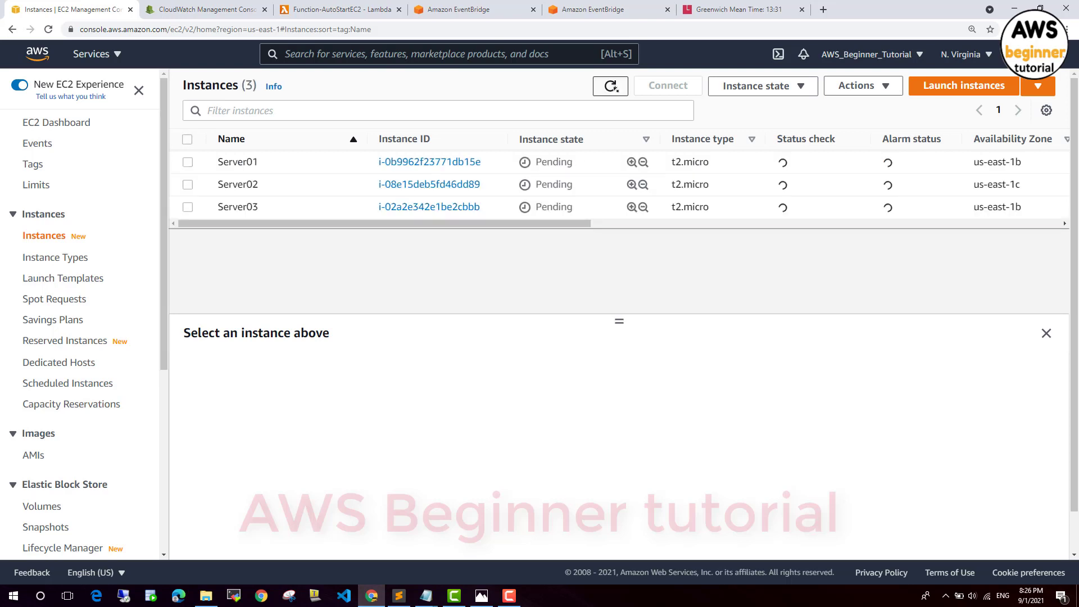
drag(534, 159, 590, 221)
Refresh the Function-AutoStartEC2 log streams and examine the "Instances Started" events in the newest stream.
click(217, 10)
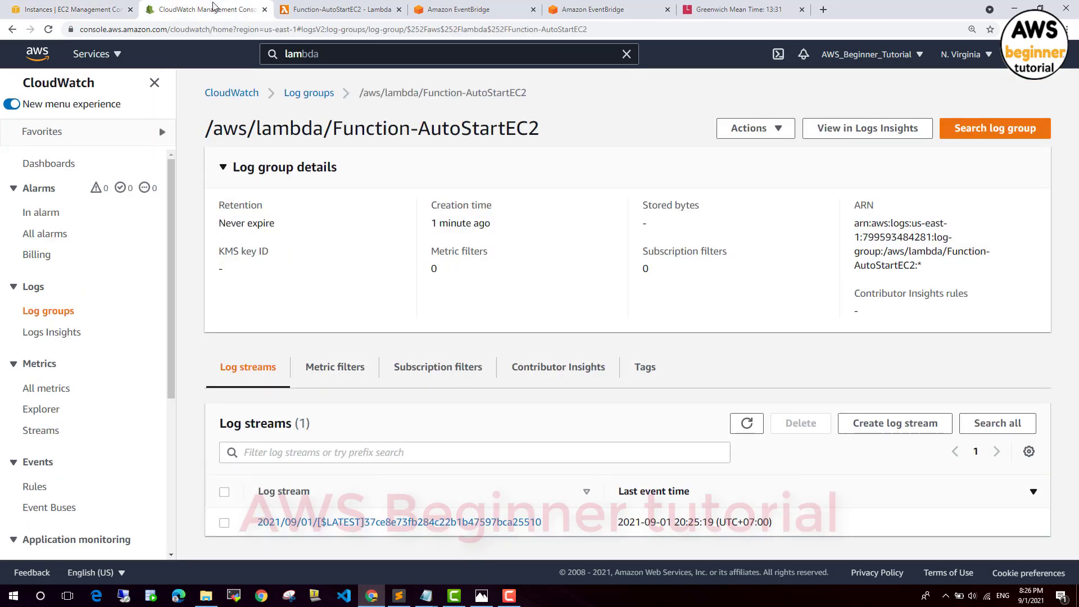
click(747, 422)
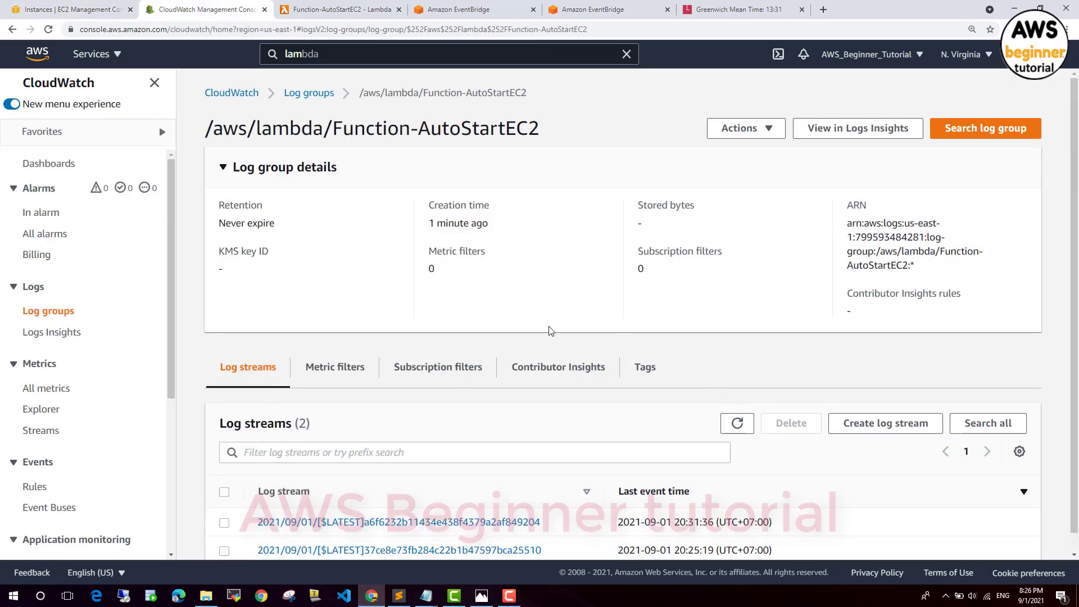
scroll(585, 388, down, 1)
drag(617, 503, 789, 504)
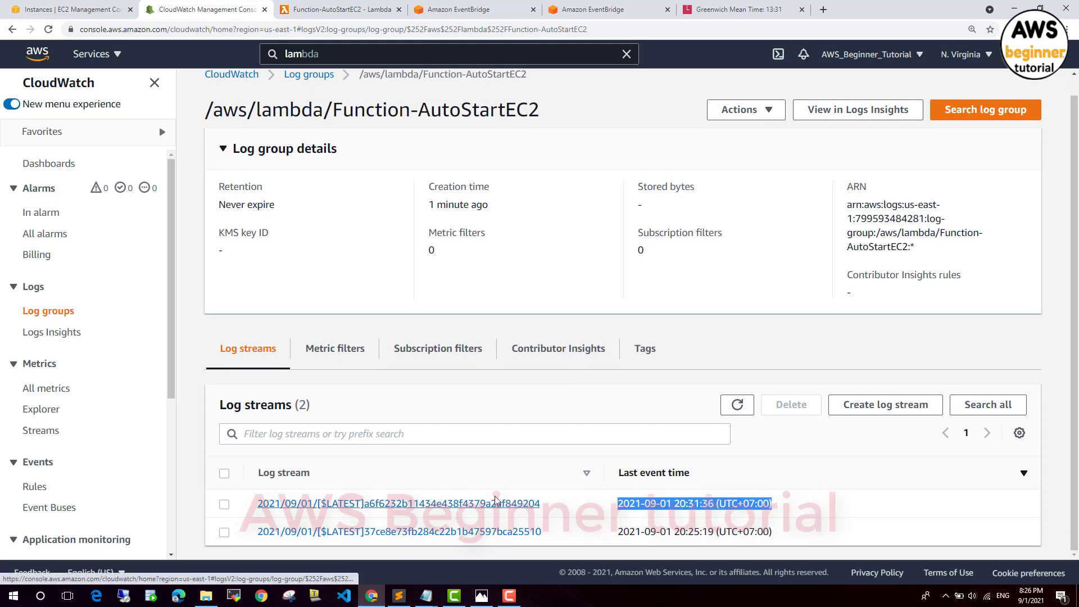
click(514, 503)
drag(441, 305, 621, 345)
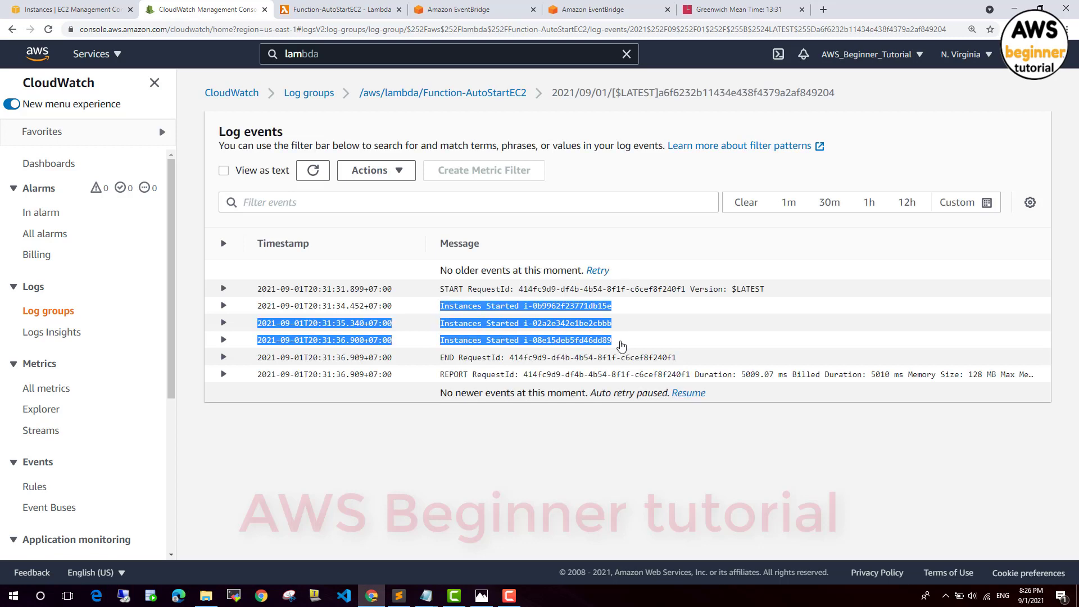
click(534, 461)
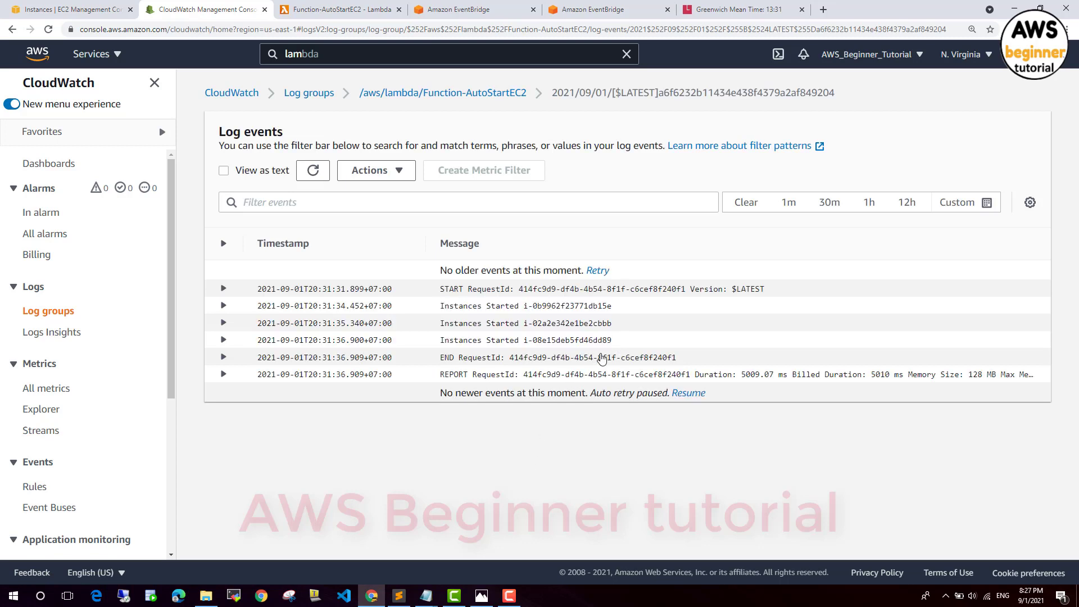
Copy the three "Instances Started" log events into the Notepad notes below "I will stop all EC2 instance and start again." and indent them to match.
drag(618, 344, 259, 308)
key(ctrl+c)
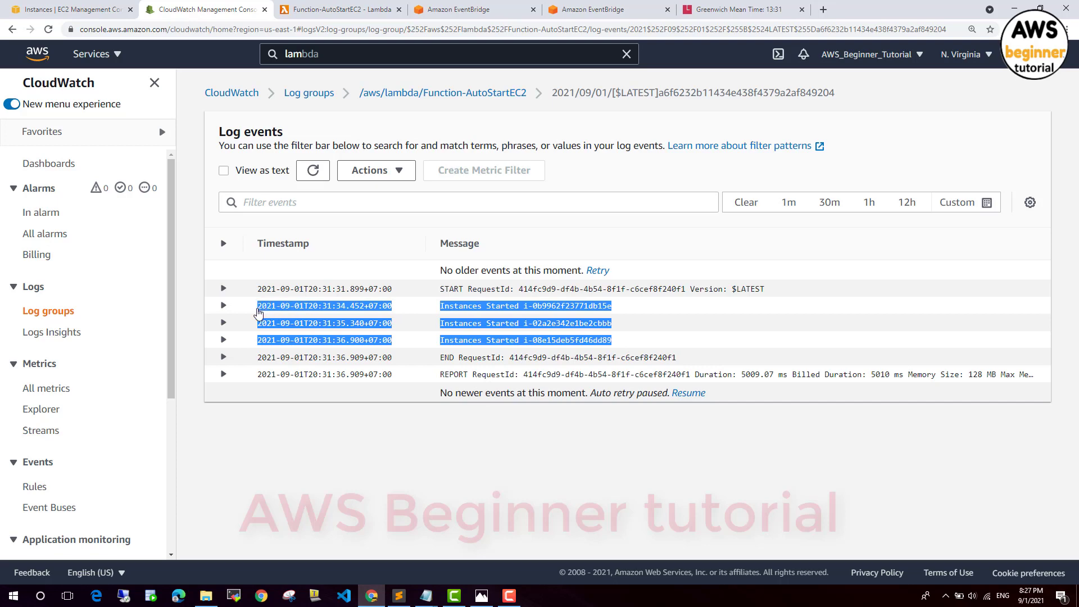
mouse_move(427, 597)
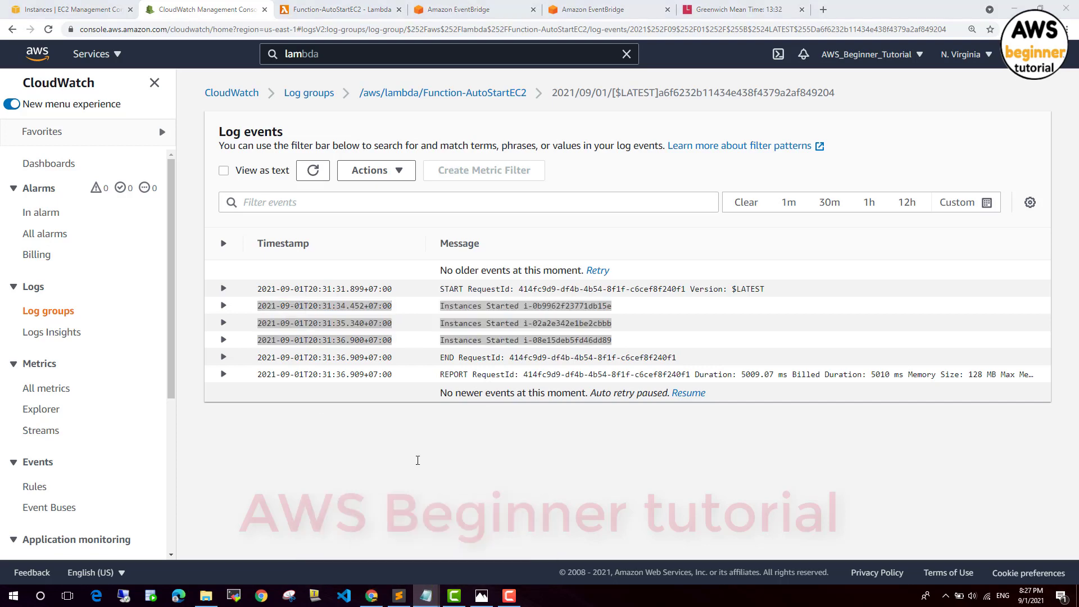
click(410, 546)
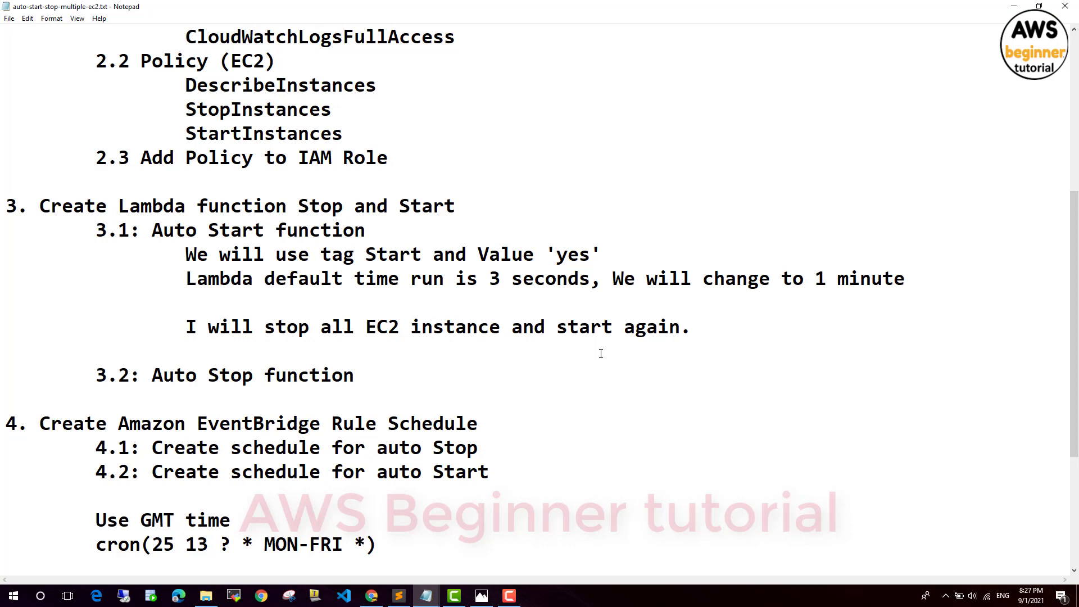
key(ctrl+v)
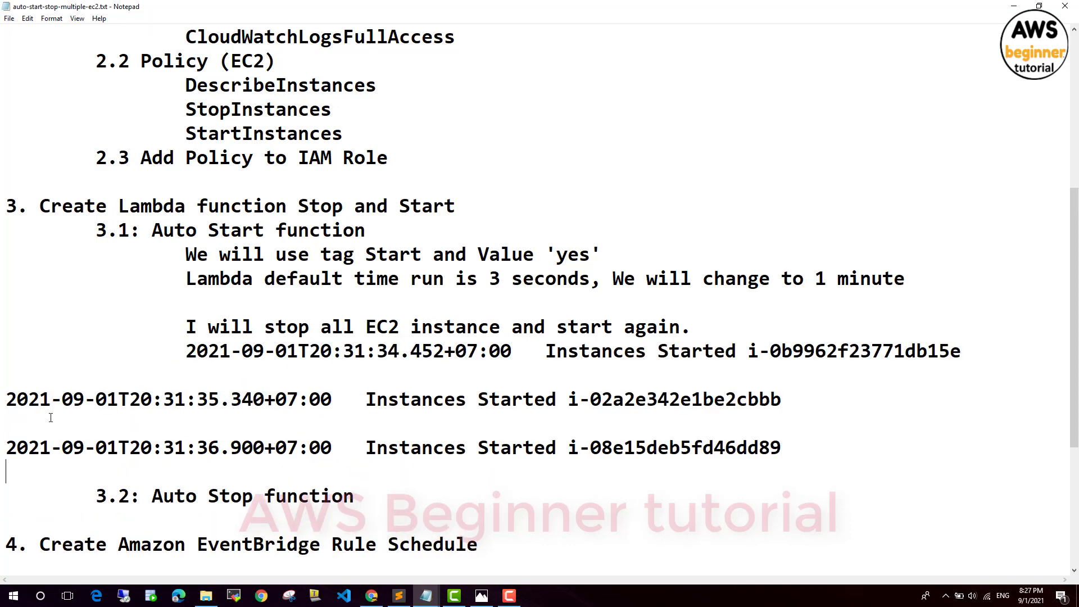
key(Tab)
key(Tab)
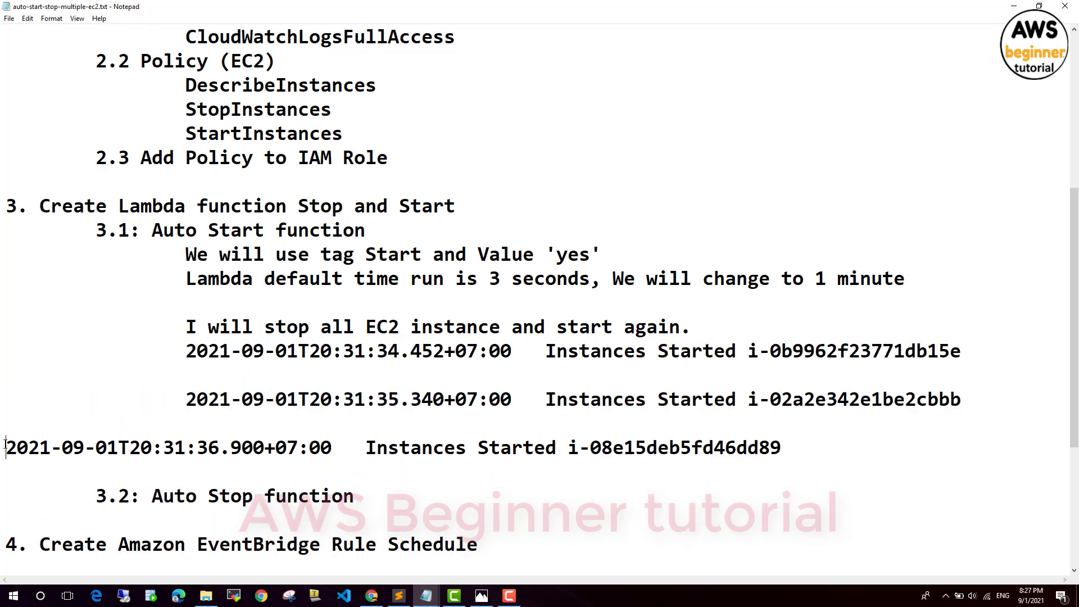
key(Tab)
key(Tab)
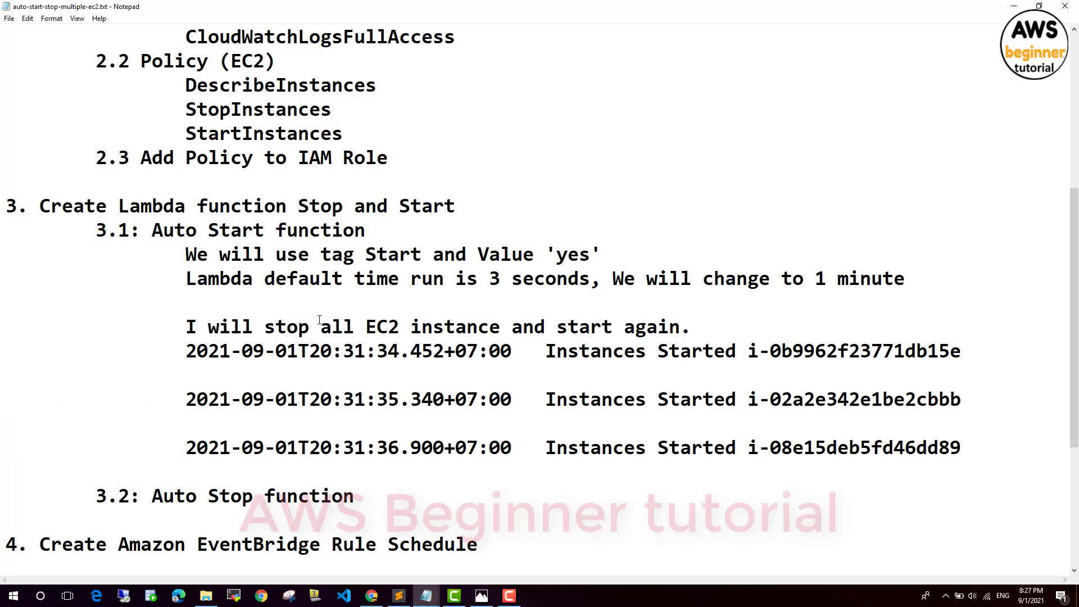
Append "-> OK" to note items 3.1 Auto Start function and 4.2 Create schedule for auto Start.
drag(179, 347, 964, 447)
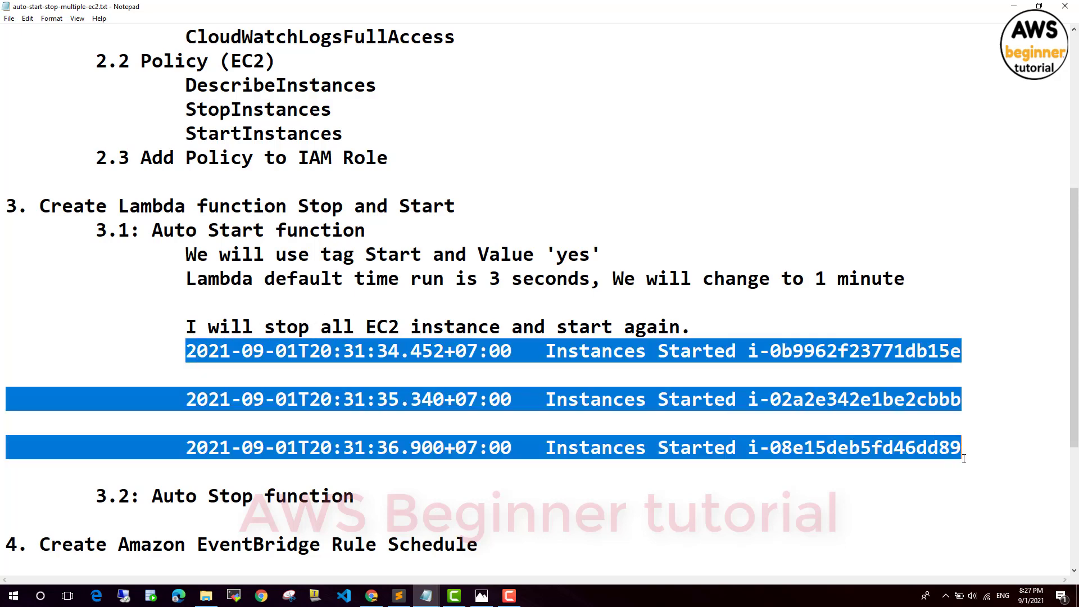
click(638, 405)
scroll(349, 427, down, 3)
scroll(349, 427, up, 2)
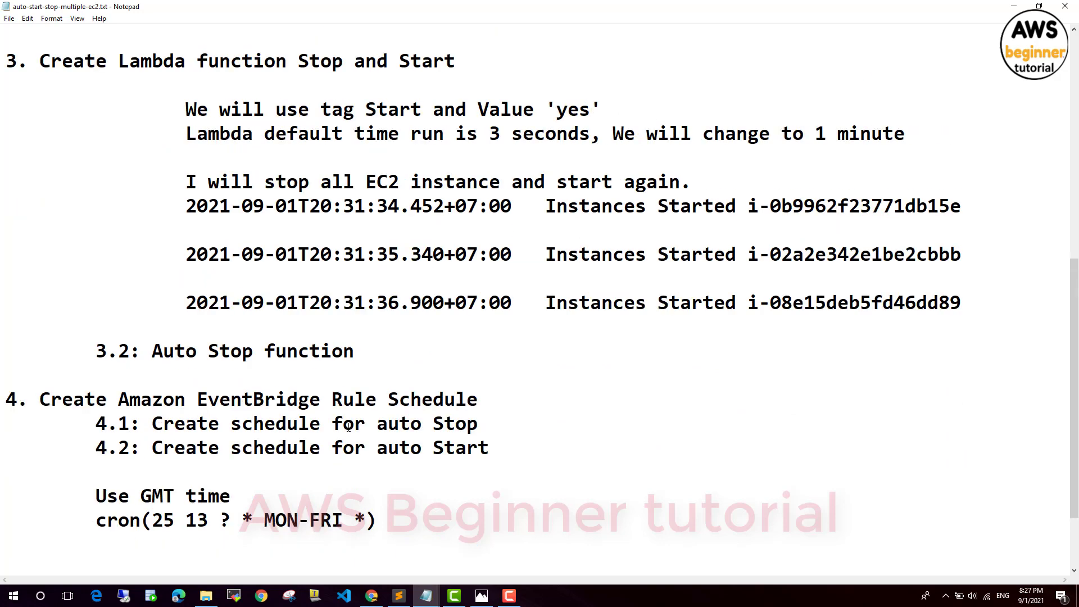
scroll(350, 427, down, 2)
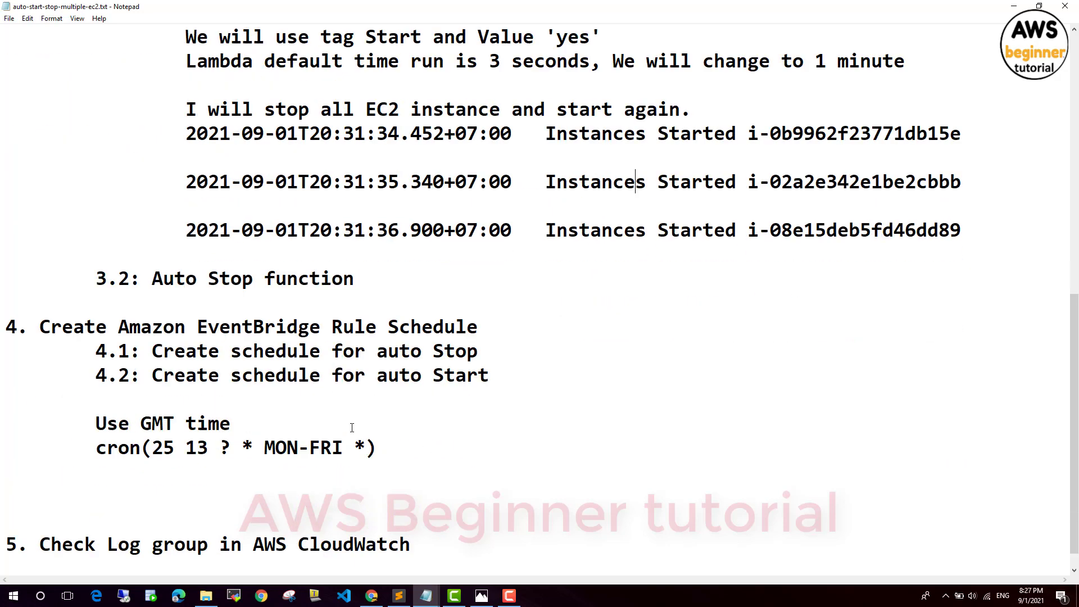
scroll(353, 428, up, 1)
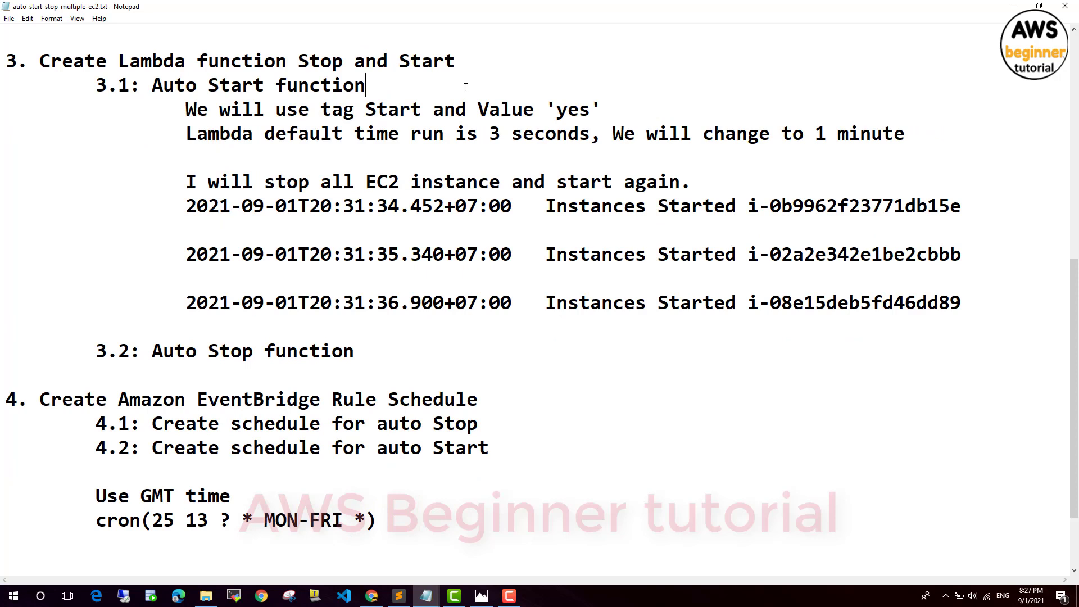
text(-> OK)
click(495, 452)
text(-> OK)
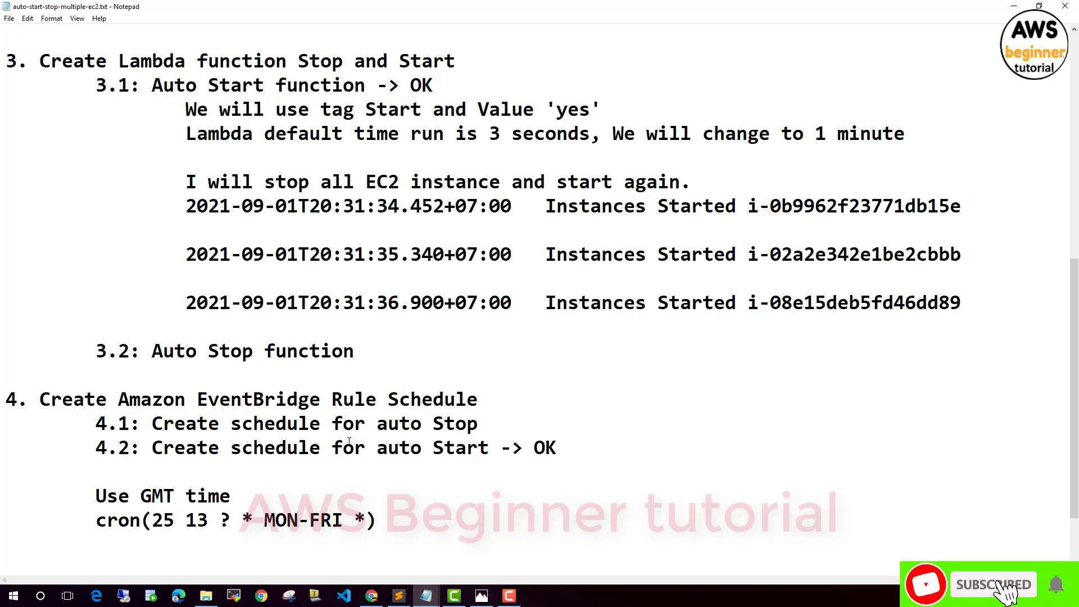
Switch back to the browser and check the states of the three servers in the EC2 instance list.
click(371, 595)
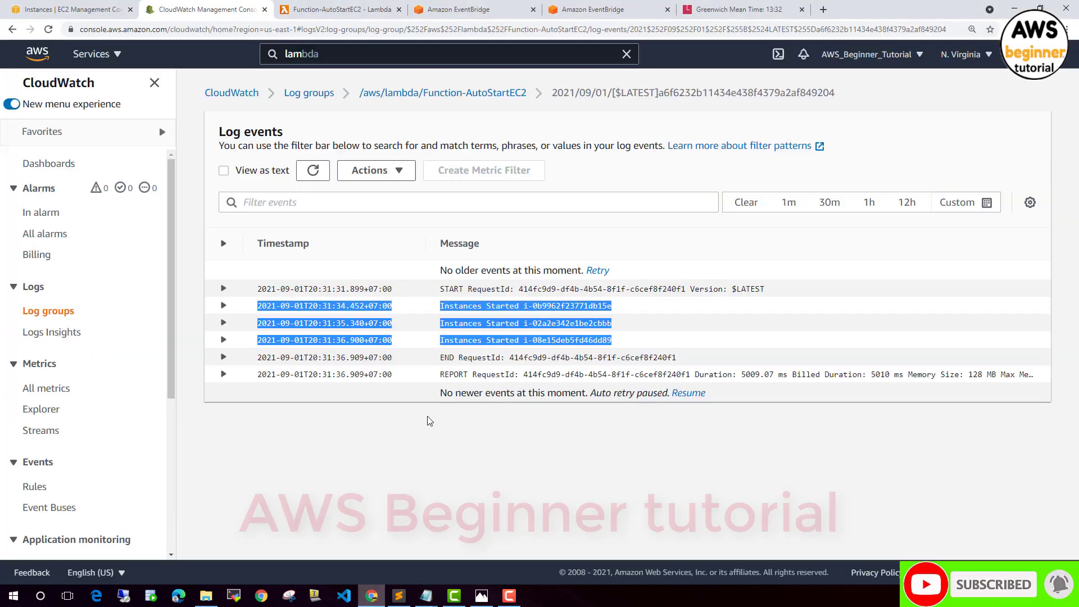
click(43, 12)
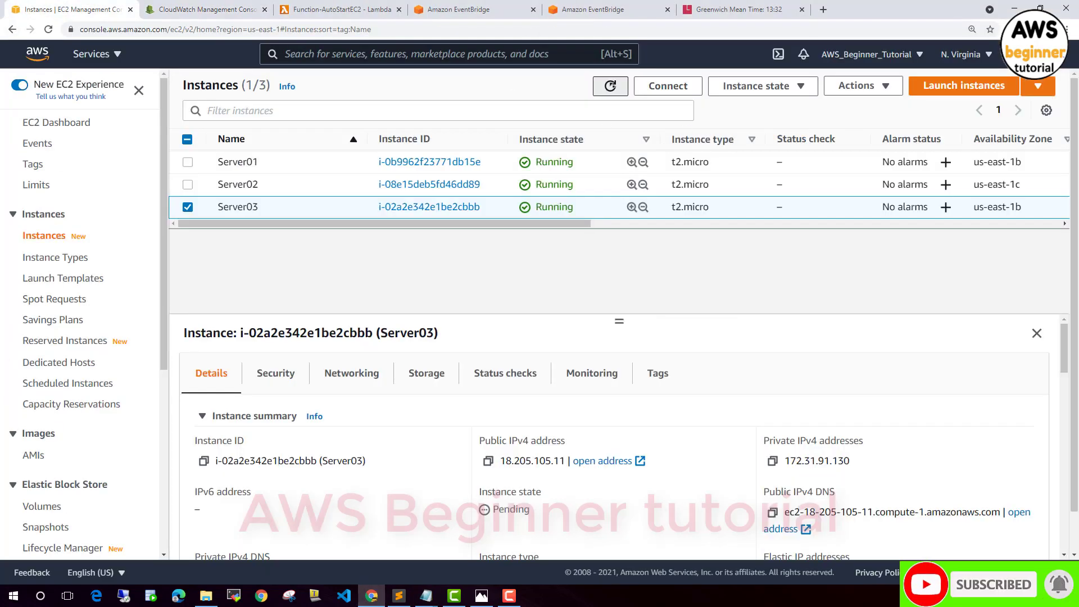
Refresh the EC2 instance list and review item 3.2 Auto Stop function in the auto-start-stop-multiple-ec2 Notepad notes.
click(610, 85)
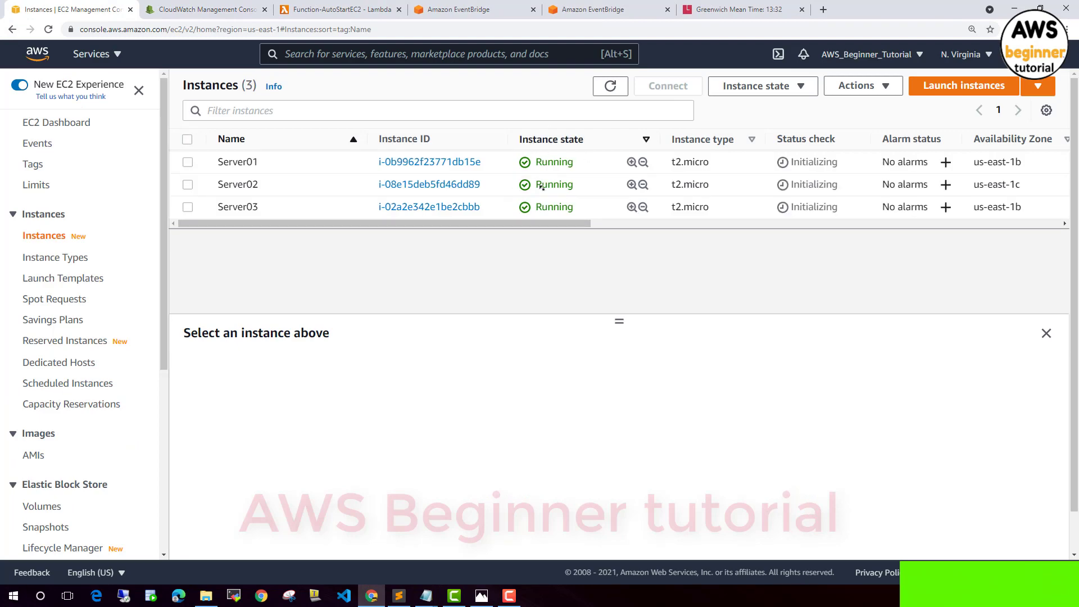
mouse_move(426, 595)
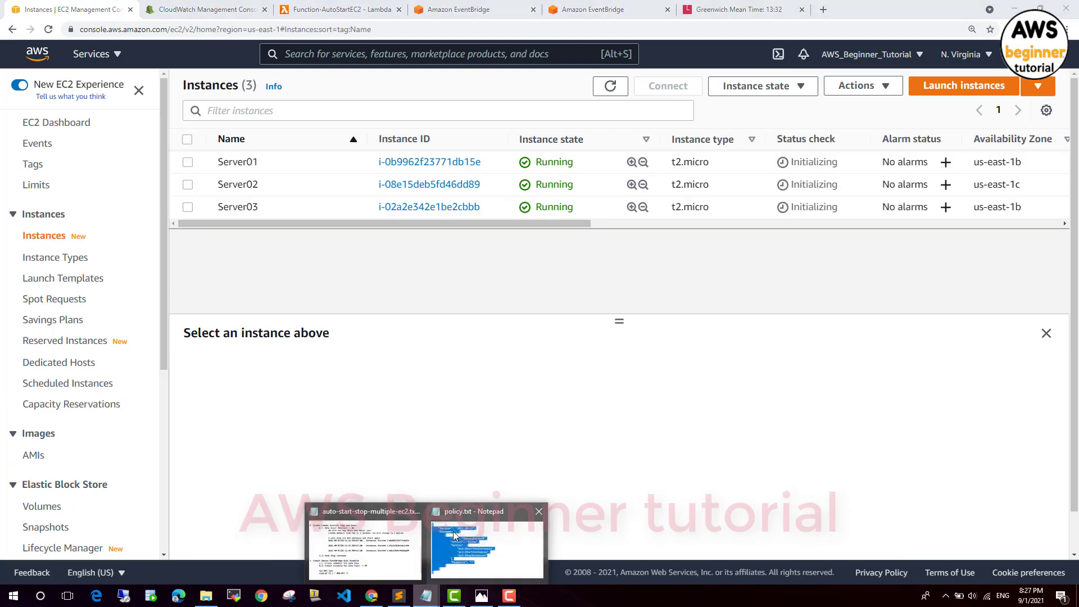
click(370, 526)
scroll(370, 526, up, 2)
scroll(370, 526, down, 2)
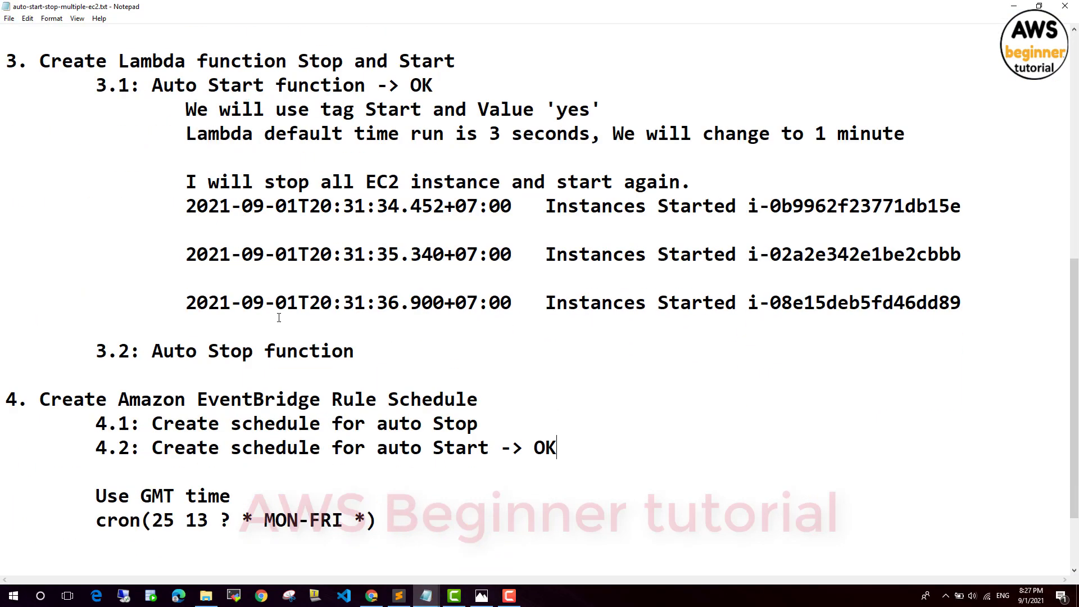
drag(96, 353, 393, 354)
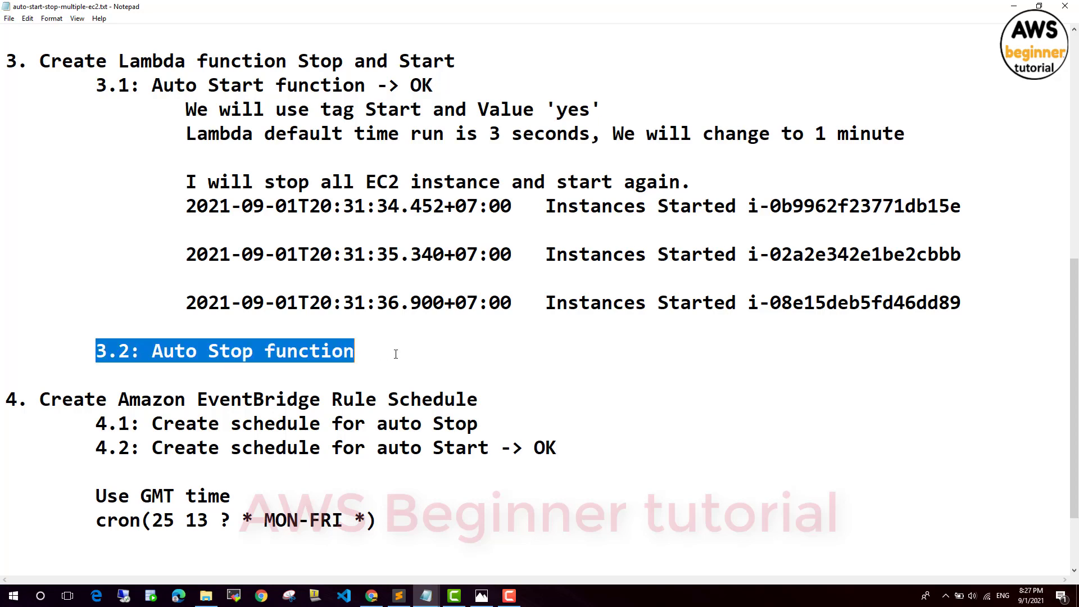
drag(91, 355, 379, 347)
Switch back to the browser and open the list of Lambda functions from the Function-AutoStartEC2 page.
click(384, 591)
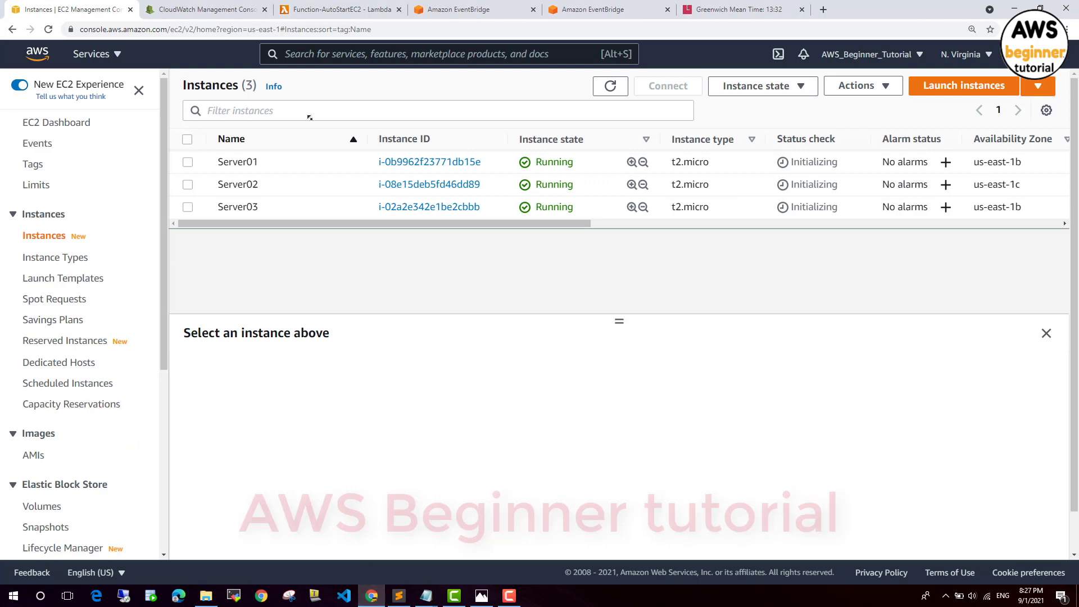
click(366, 9)
scroll(149, 131, up, 4)
click(139, 129)
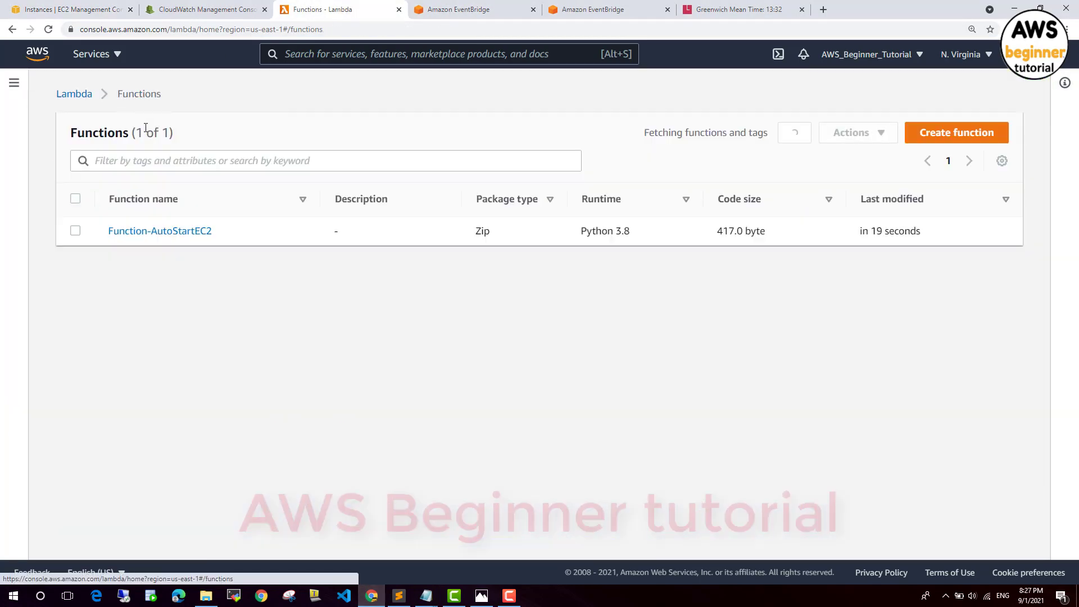
click(968, 134)
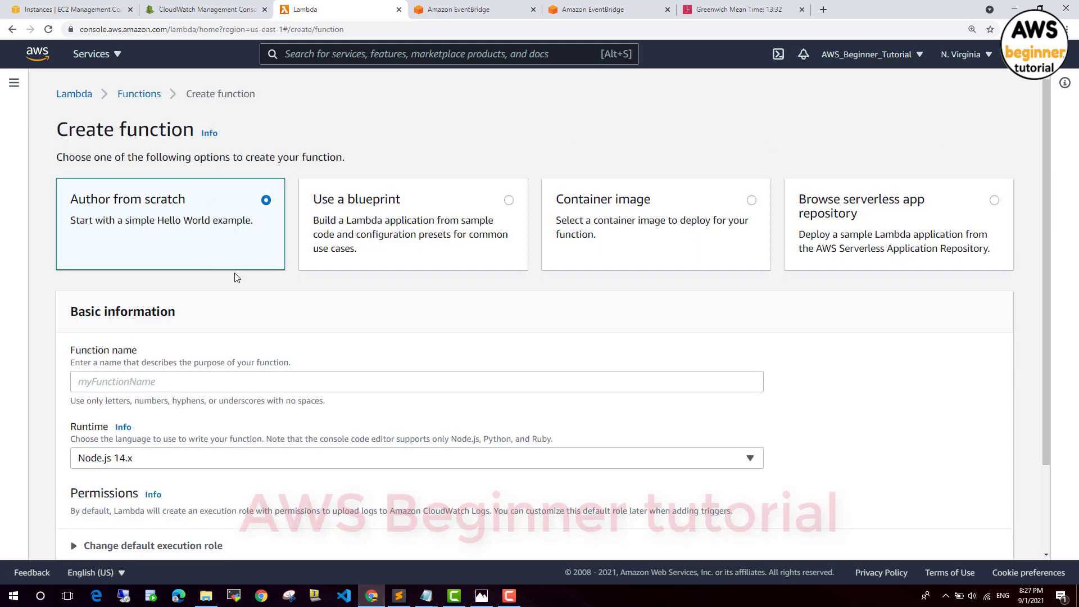
scroll(225, 275, down, 2)
click(205, 268)
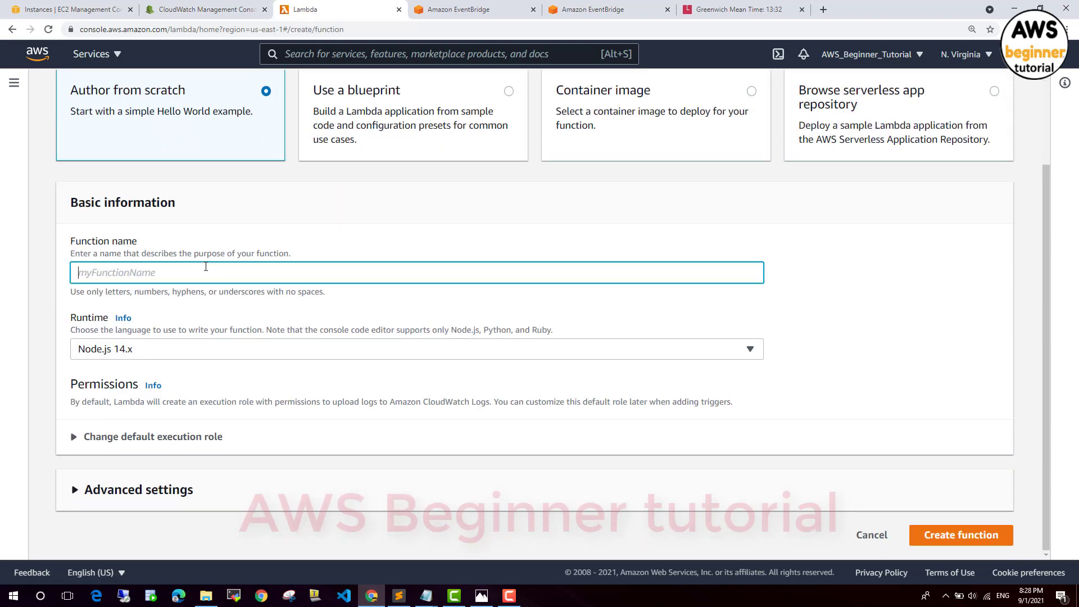
scroll(291, 264, up, 2)
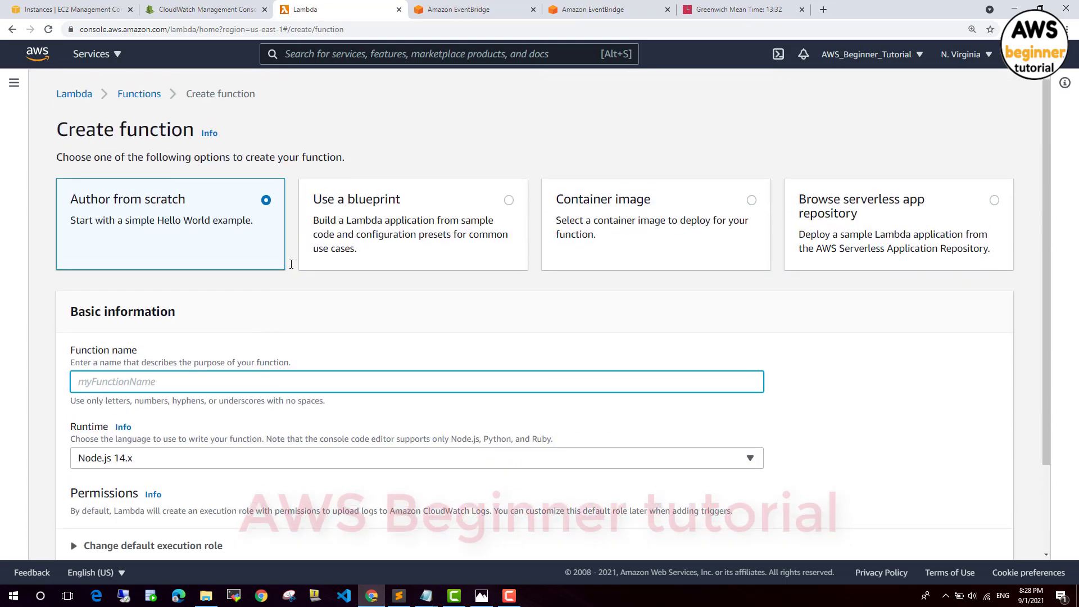
click(144, 95)
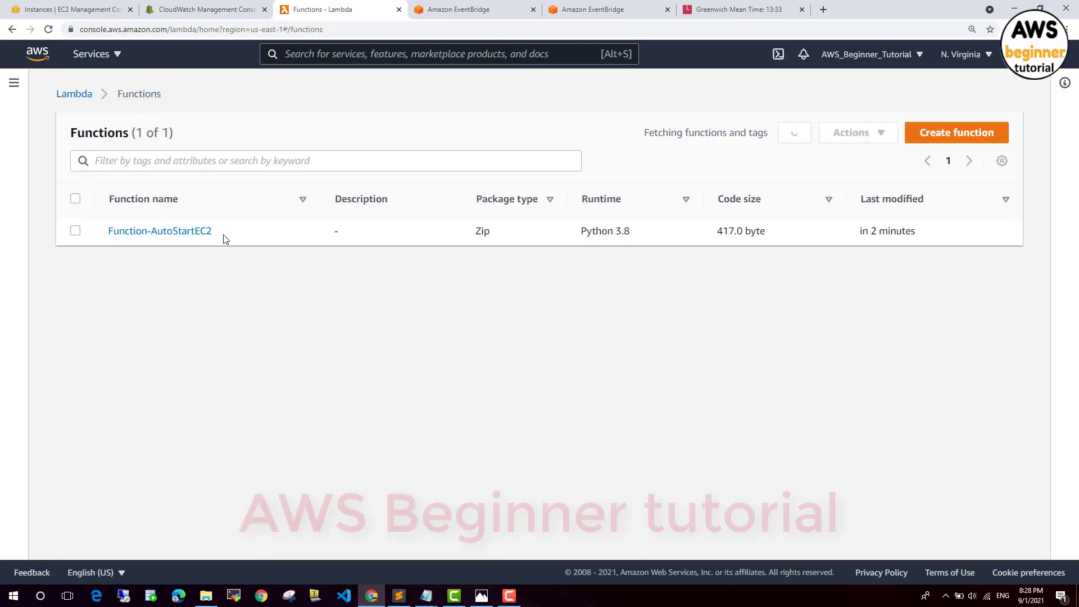
Begin creating a Lambda function from scratch, named Function-AutoStopEC2, with the Python 3.8 runtime.
click(936, 135)
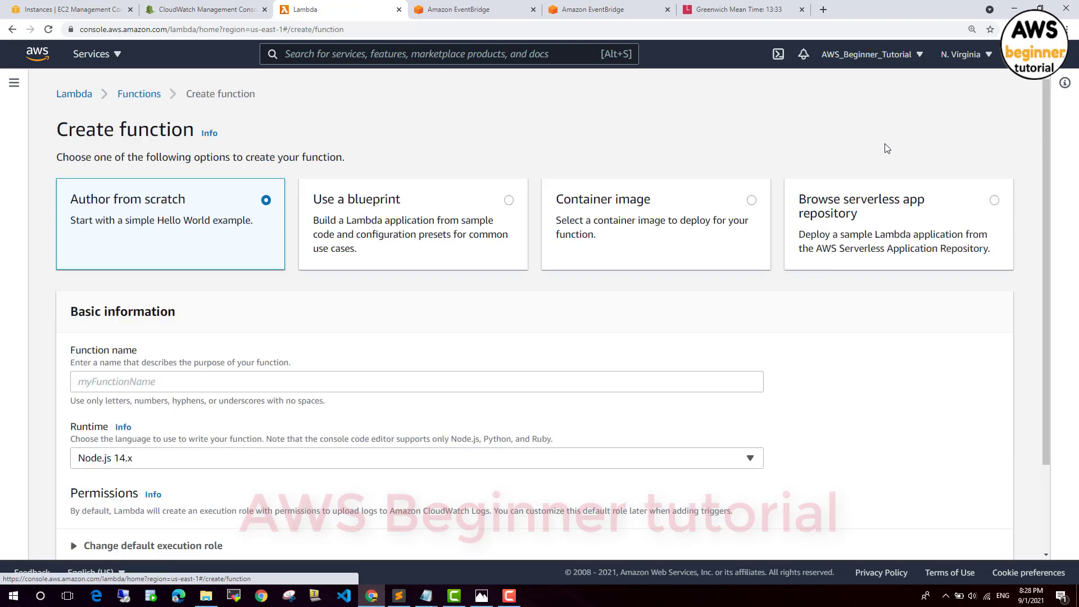
click(256, 380)
text(Function-AutoStopEC2)
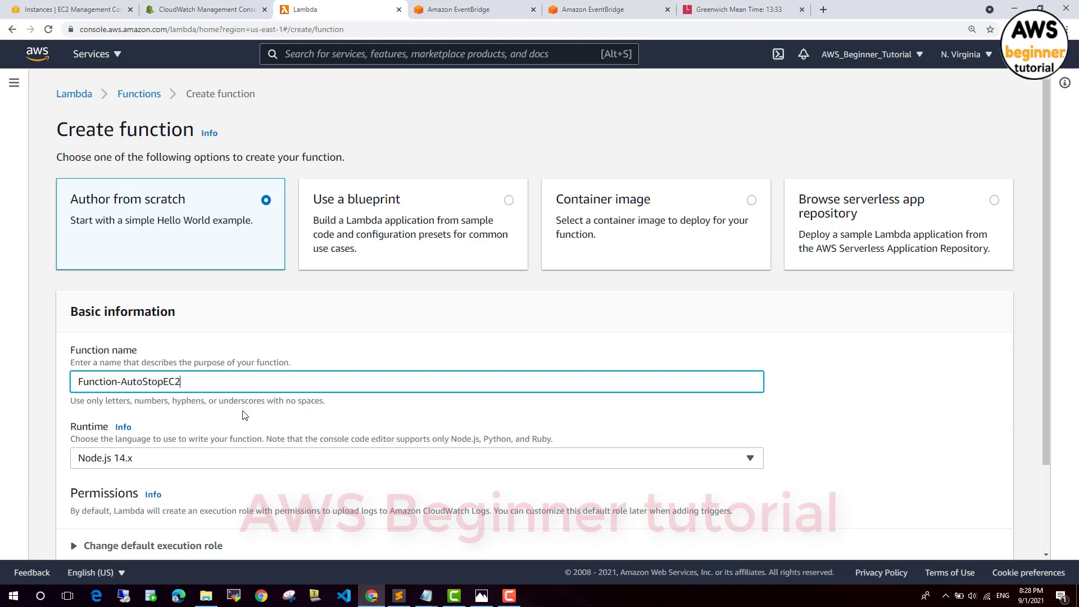
scroll(244, 414, down, 1)
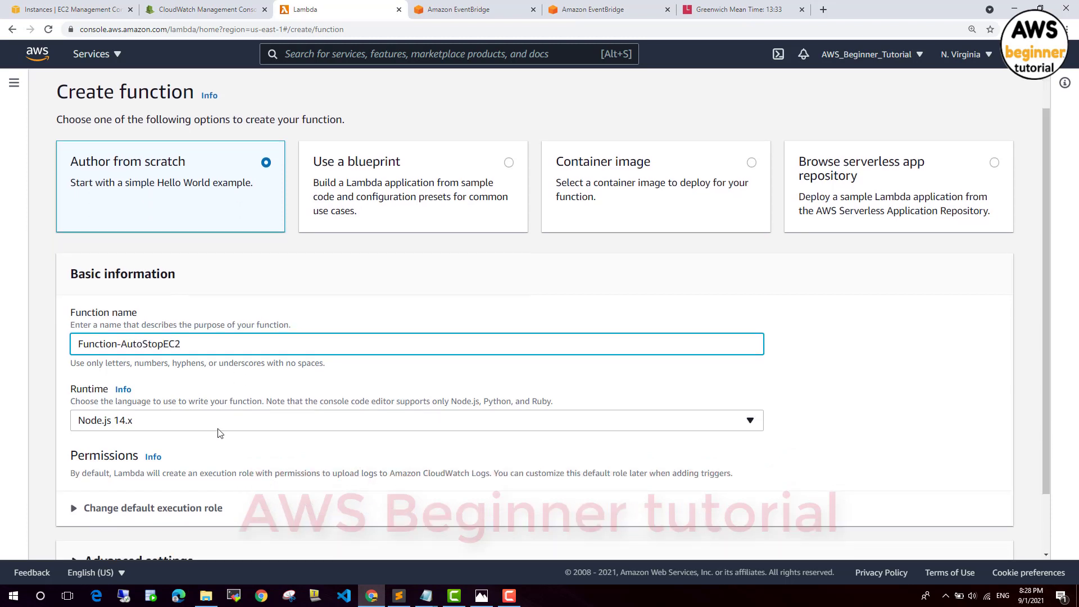
click(215, 410)
scroll(212, 374, down, 2)
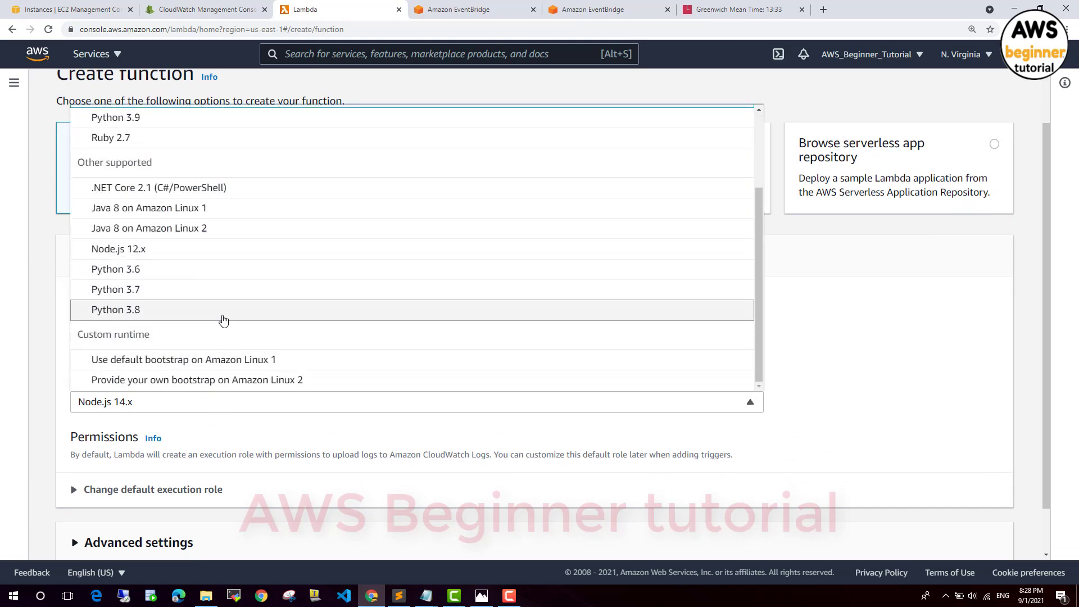
click(222, 312)
scroll(227, 346, down, 1)
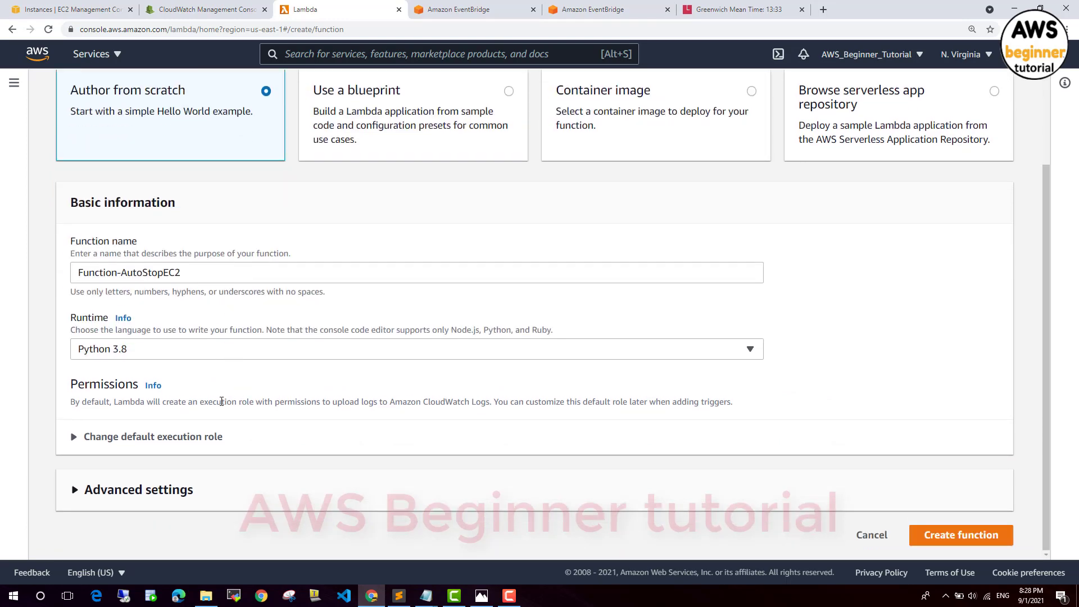
Set the execution role to the existing RoleAutoStopandStartEC2Lambda role and create the function.
click(206, 437)
scroll(170, 417, down, 3)
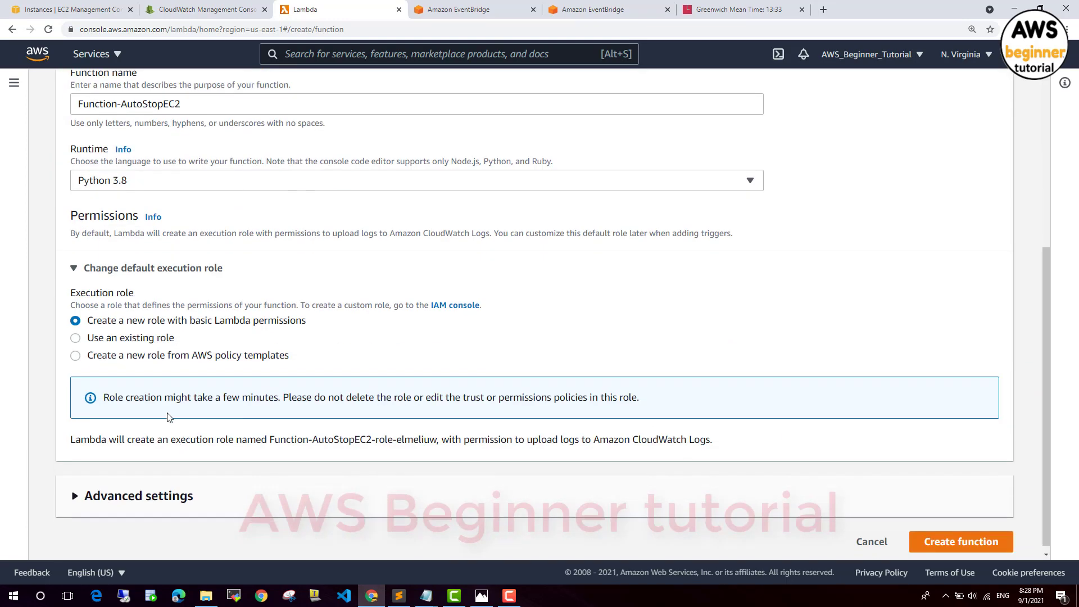
click(155, 339)
click(171, 430)
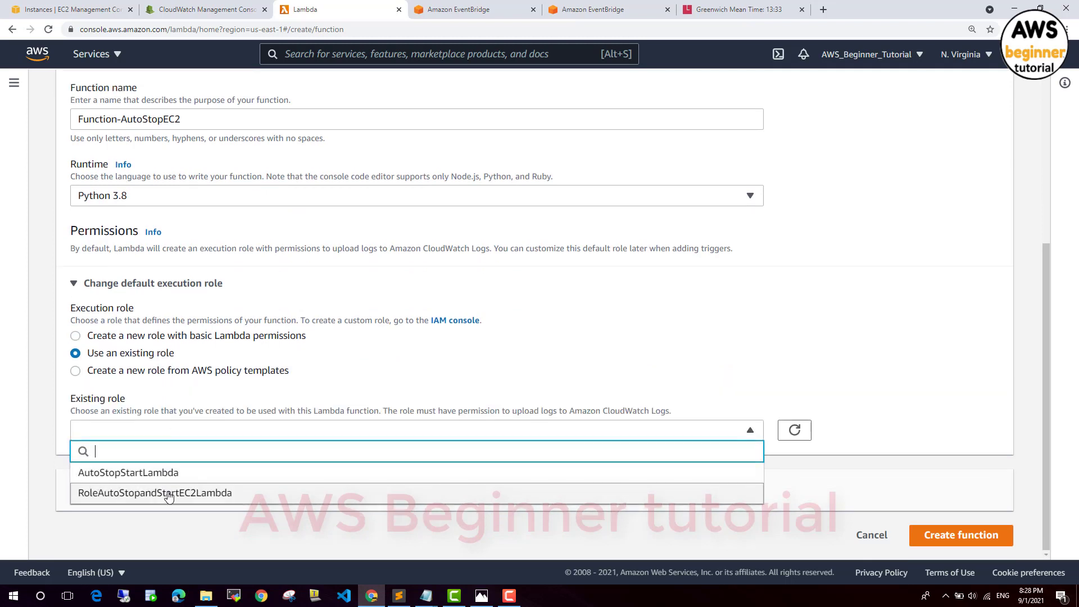
click(168, 492)
scroll(908, 518, down, 1)
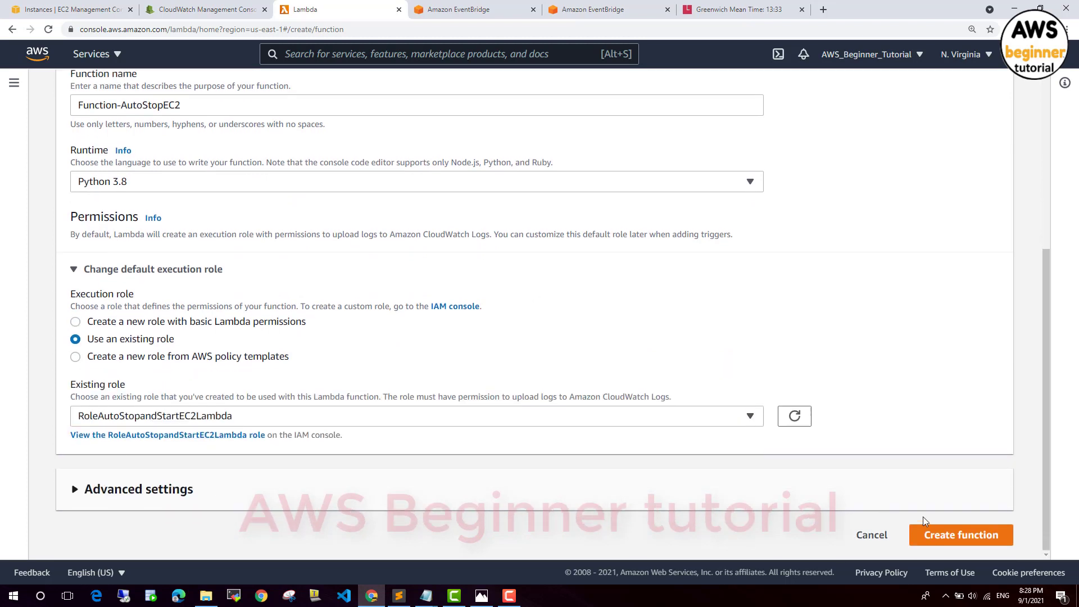
click(945, 537)
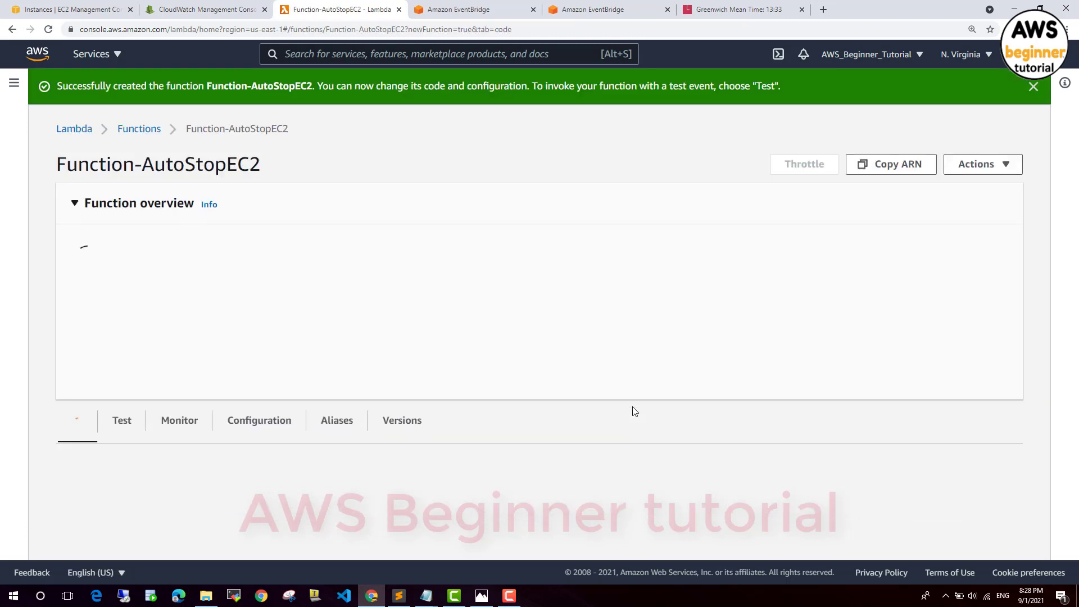
Delete all the default sample code from the lambda_function file of Function-AutoStopEC2.
scroll(498, 360, down, 2)
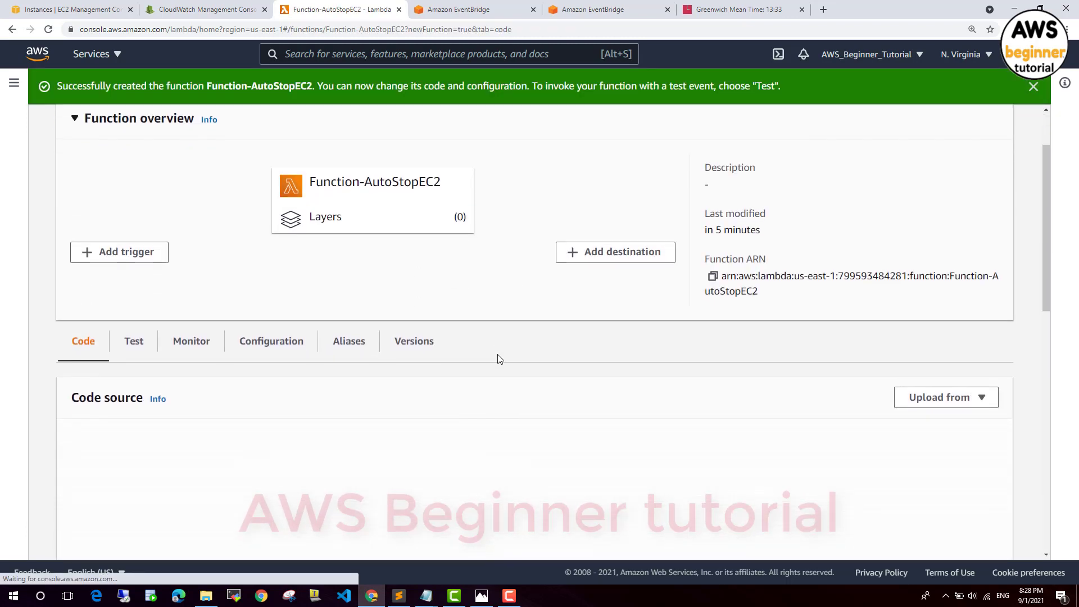
scroll(498, 359, down, 4)
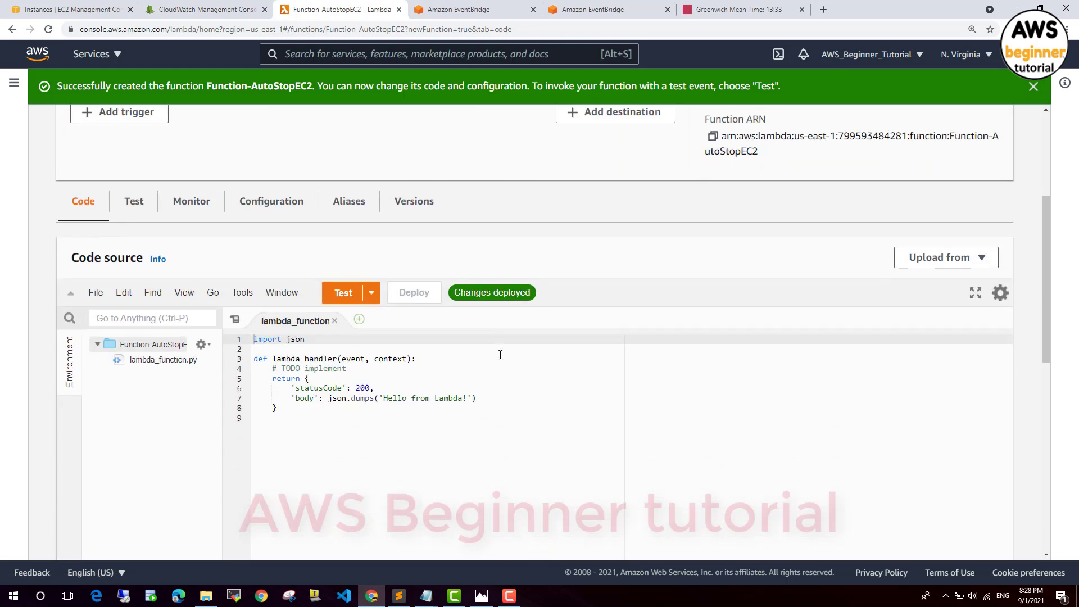
drag(313, 311, 250, 218)
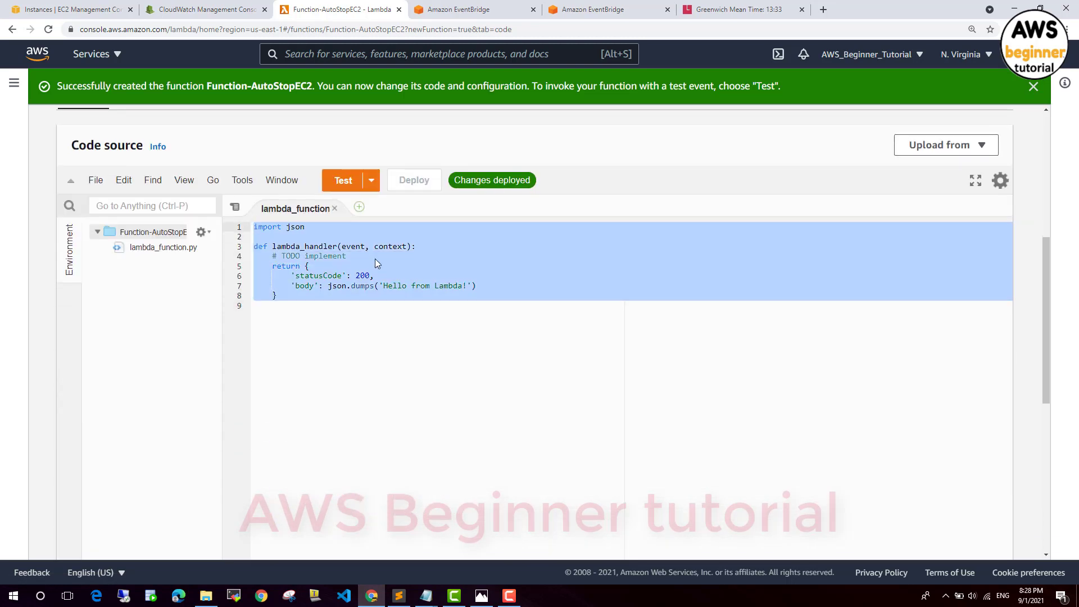
key(BackSpace)
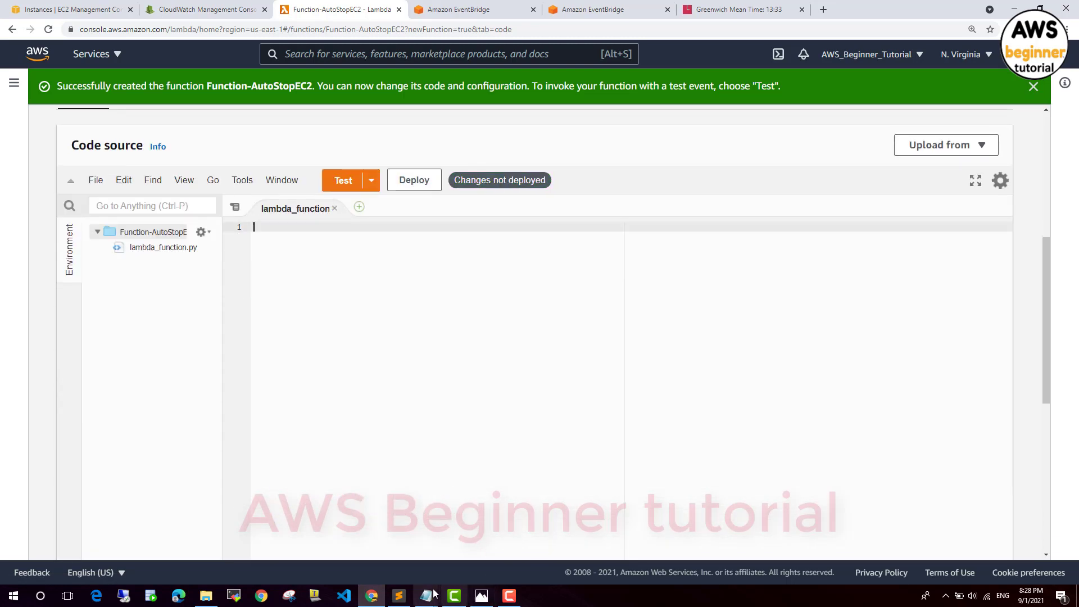
Copy the Stop script from Sublime Text, without its "Stop" heading, into the empty lambda_function file and deploy it.
click(399, 596)
click(54, 35)
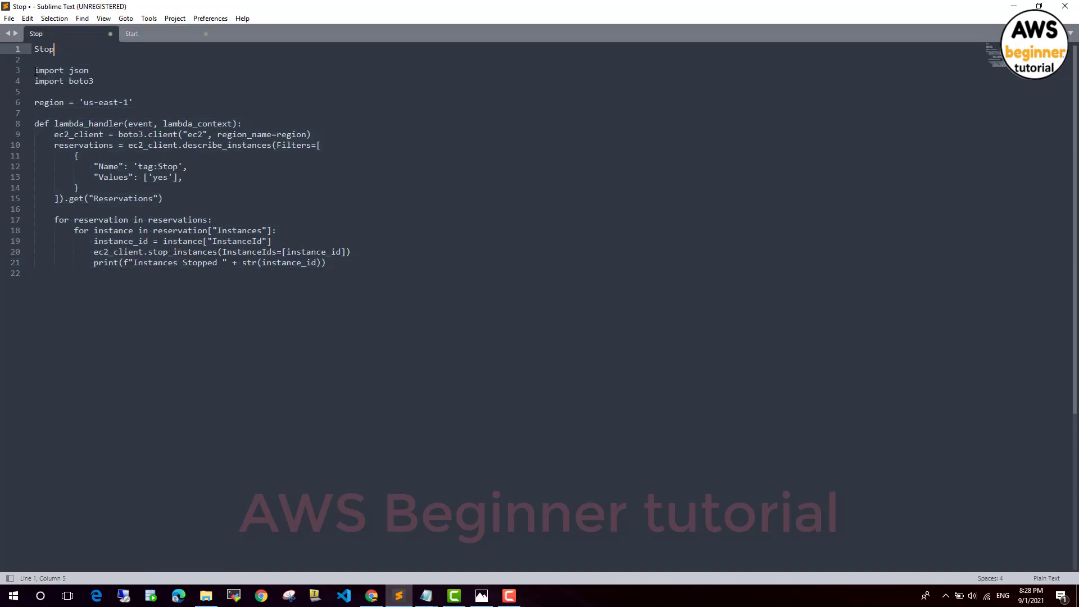
drag(35, 69, 387, 263)
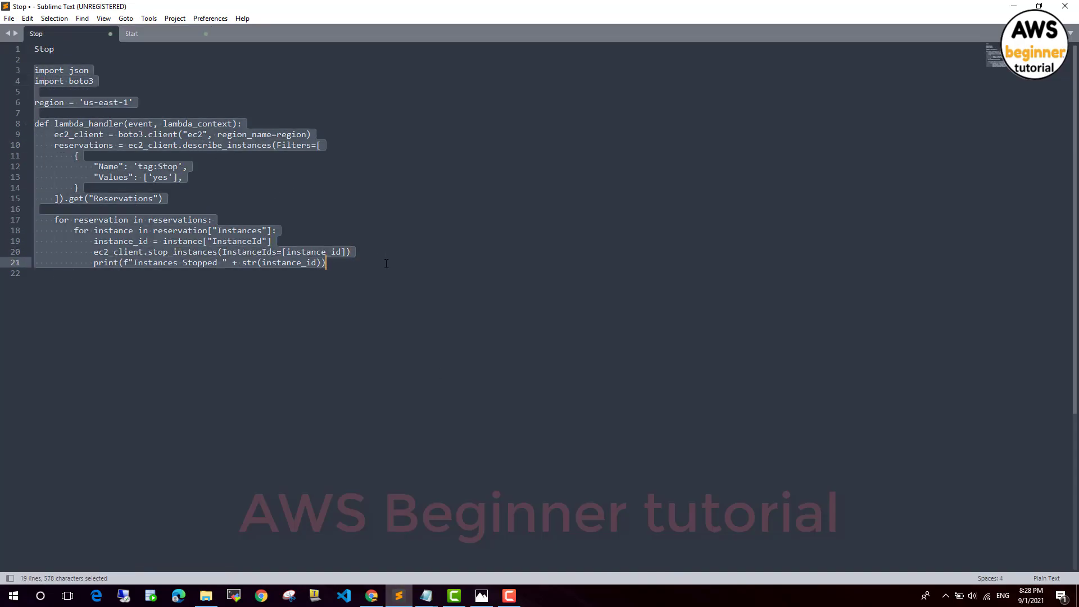
key(ctrl+c)
click(371, 596)
click(325, 308)
key(ctrl+v)
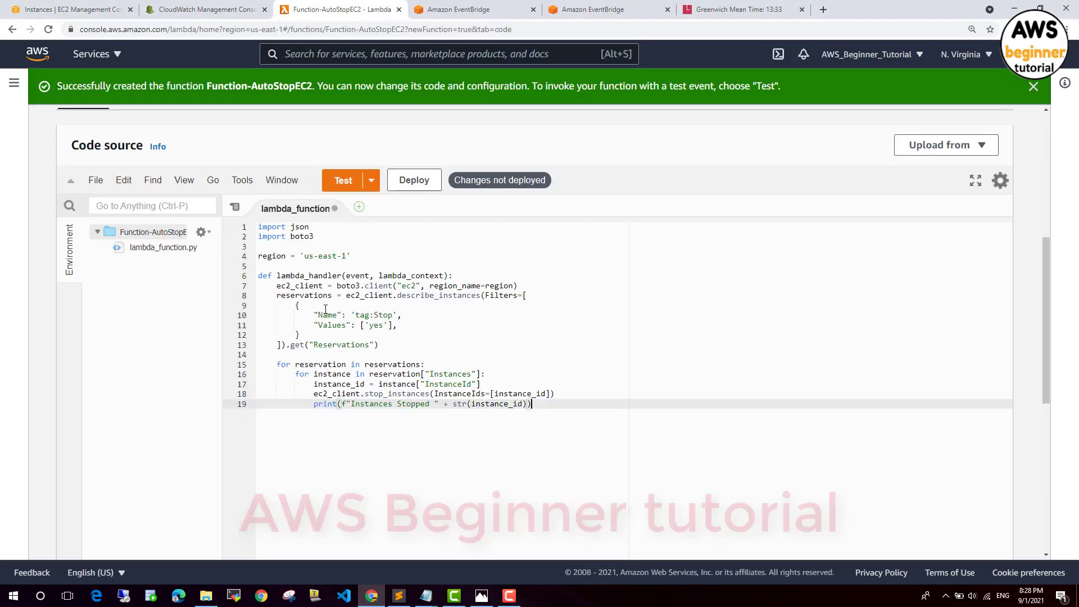
click(414, 181)
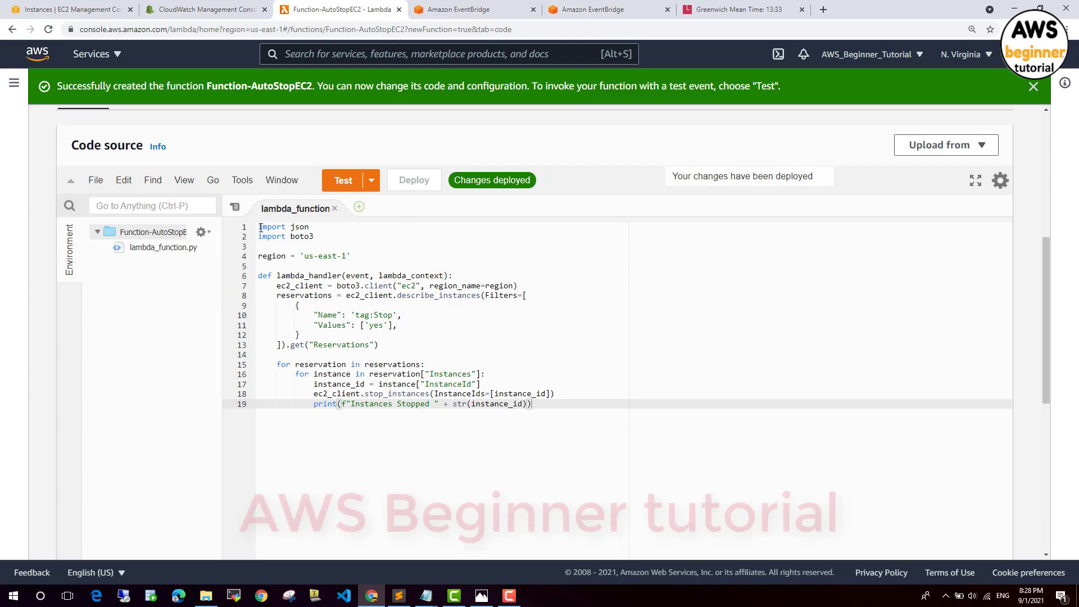
Examine the deployed code's imports and region, the Stop tag filter with its value, and the loop calling stop_instances.
drag(259, 227, 349, 262)
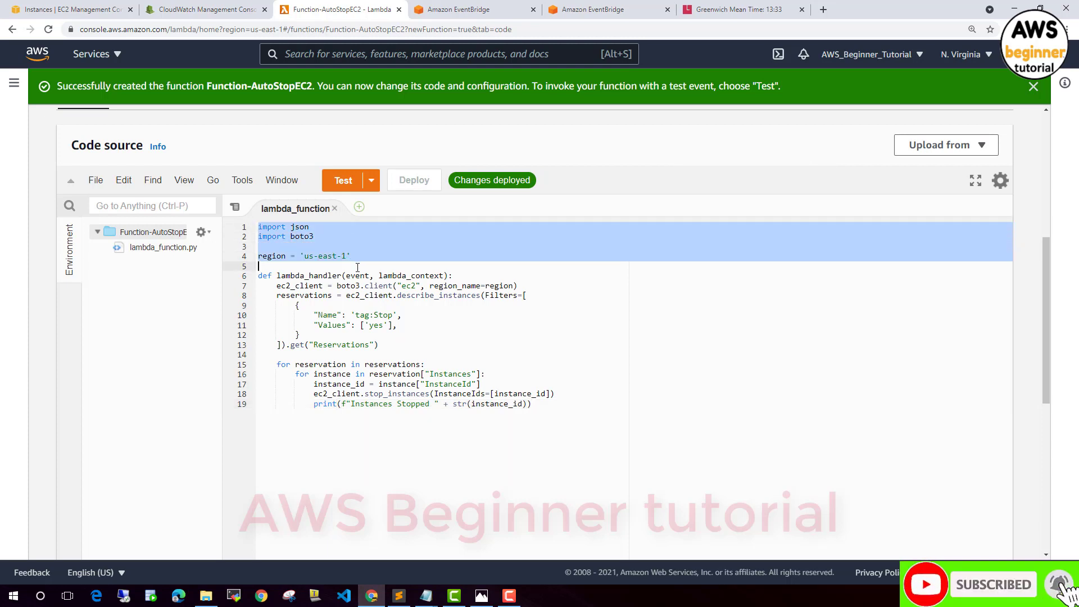
click(310, 275)
drag(261, 276, 562, 351)
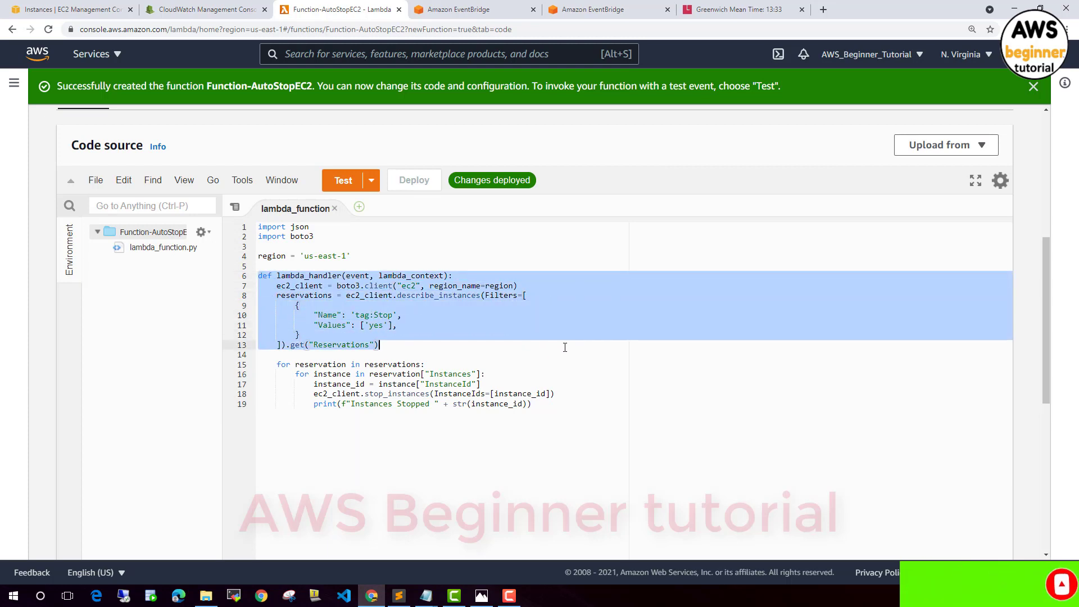
drag(374, 315, 393, 316)
click(370, 312)
triple_click(373, 315)
click(364, 325)
double_click(377, 325)
drag(278, 365, 534, 405)
click(485, 393)
drag(315, 393, 557, 393)
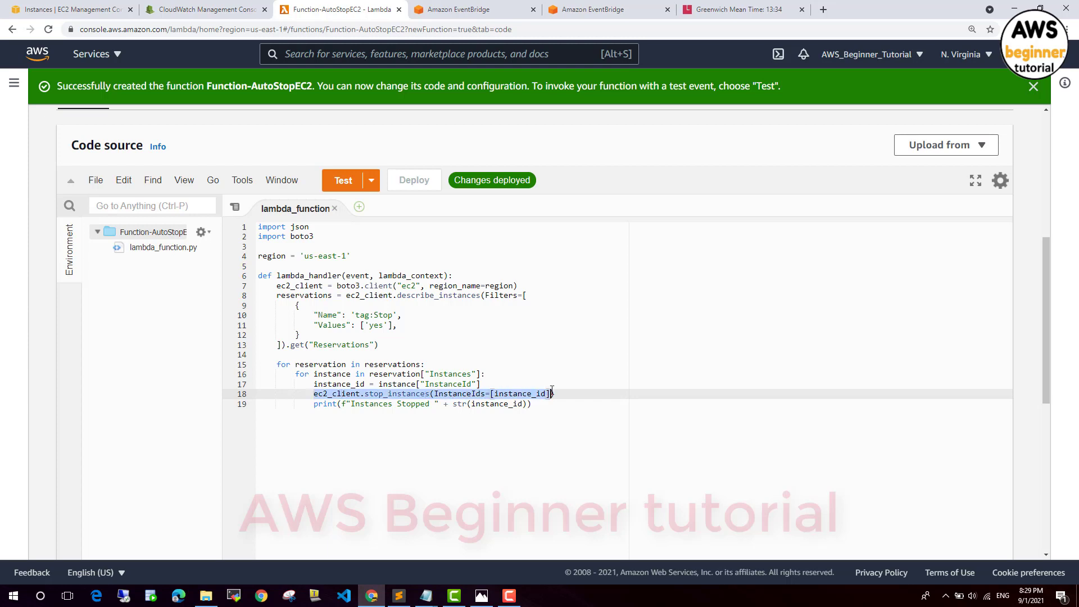
click(562, 388)
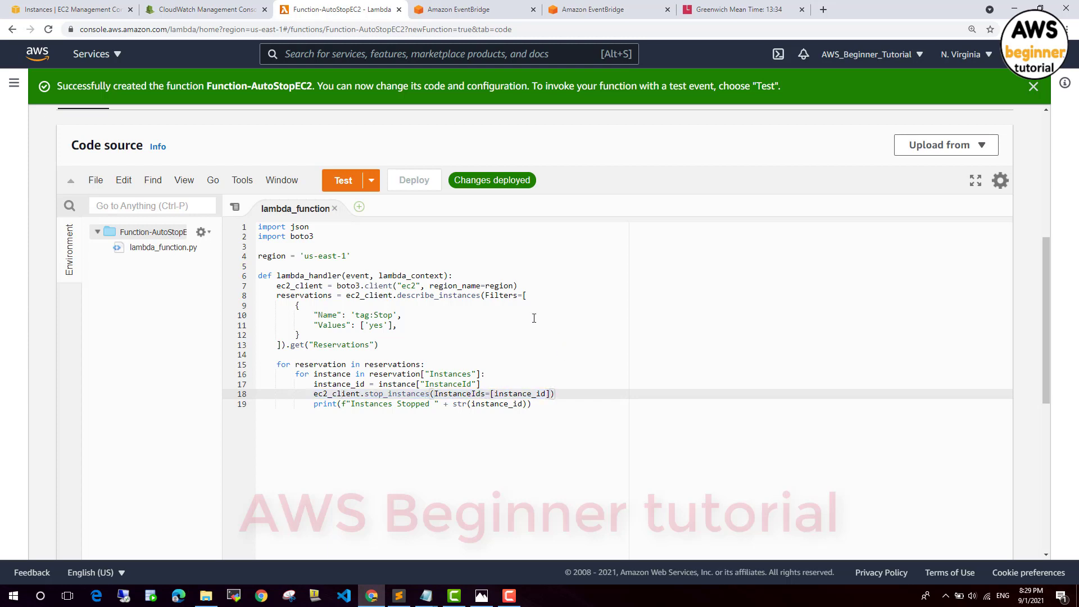
Switch to the auto-start-stop-multiple-ec2.txt notes in Notepad and add "We will use tag Stop and Value 'yes'" under 3.2 Auto Stop function.
mouse_move(426, 595)
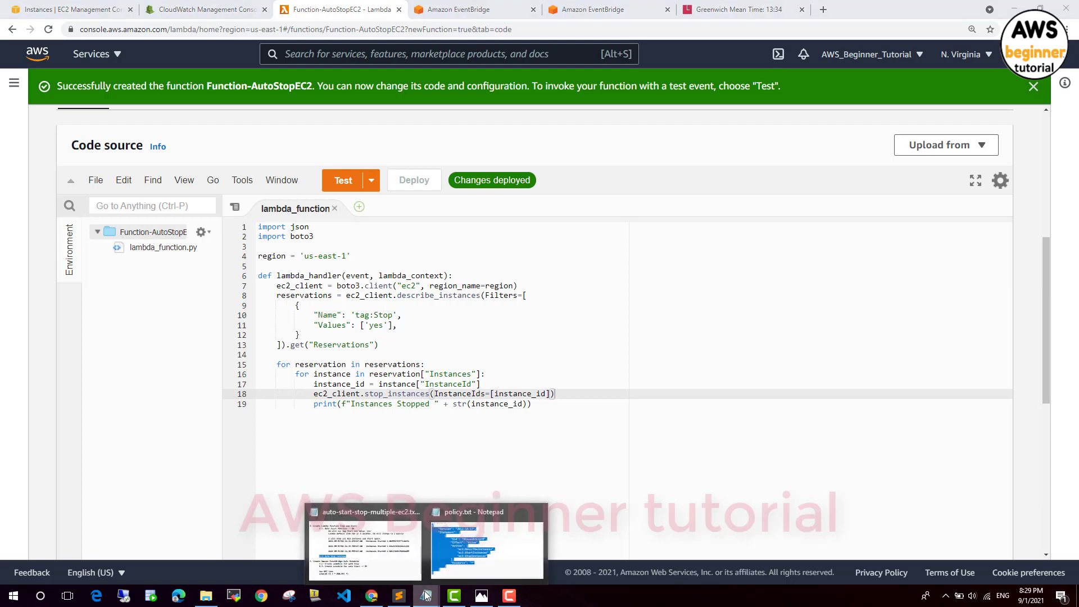
click(391, 553)
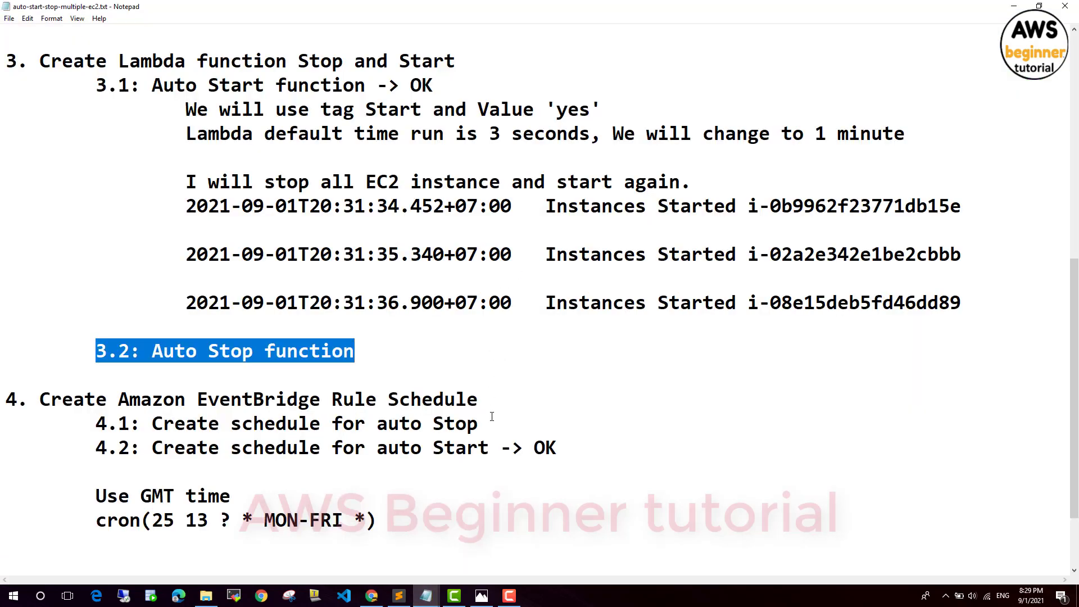
click(433, 363)
key(Return)
key(Tab)
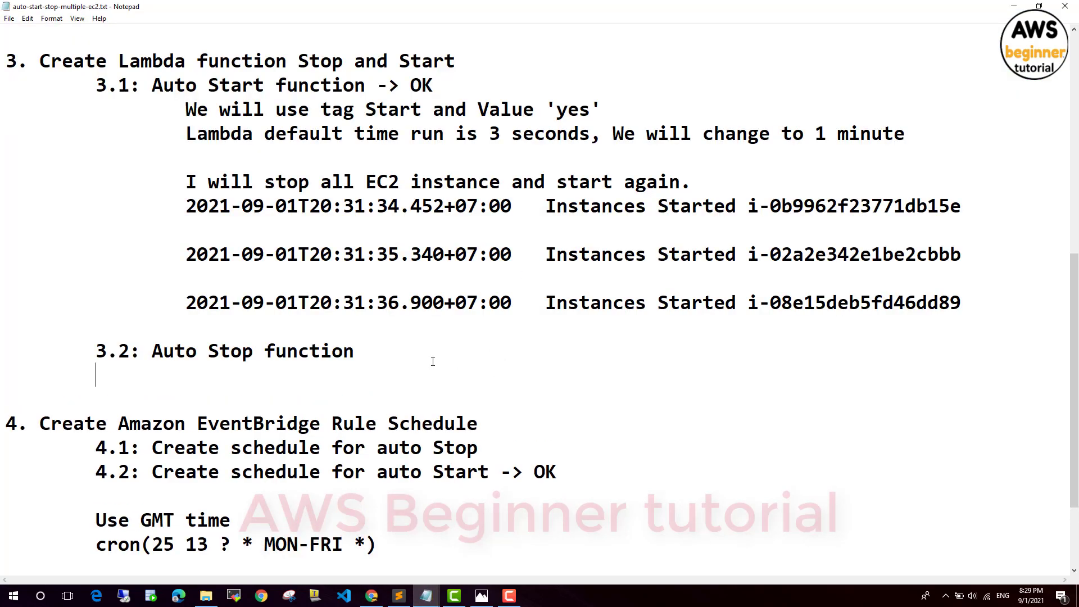
text(We will use)
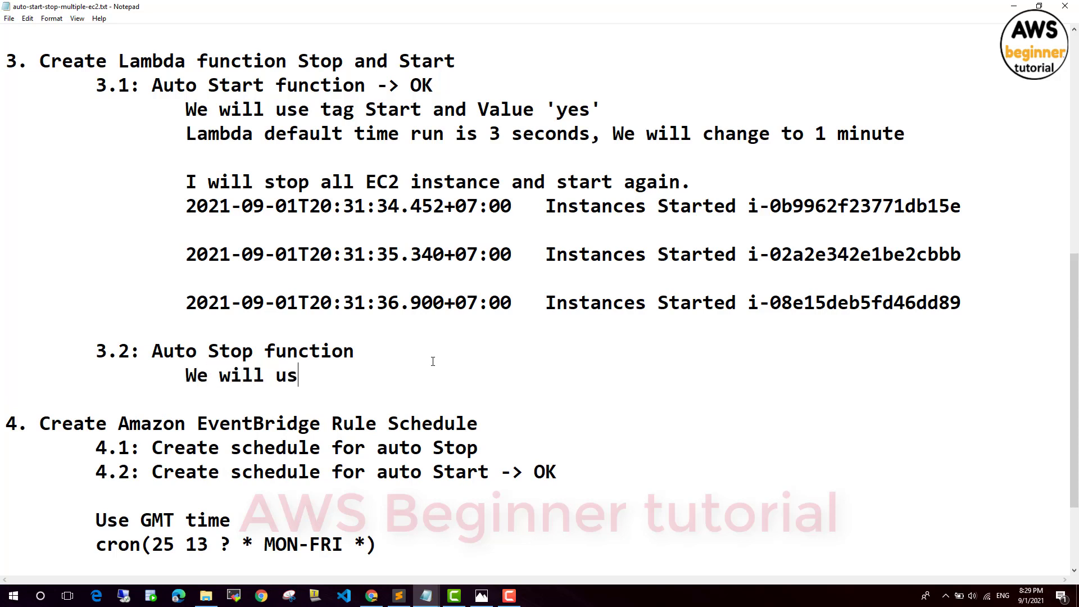
text(t)
key(BackSpace)
text(tag Stop a)
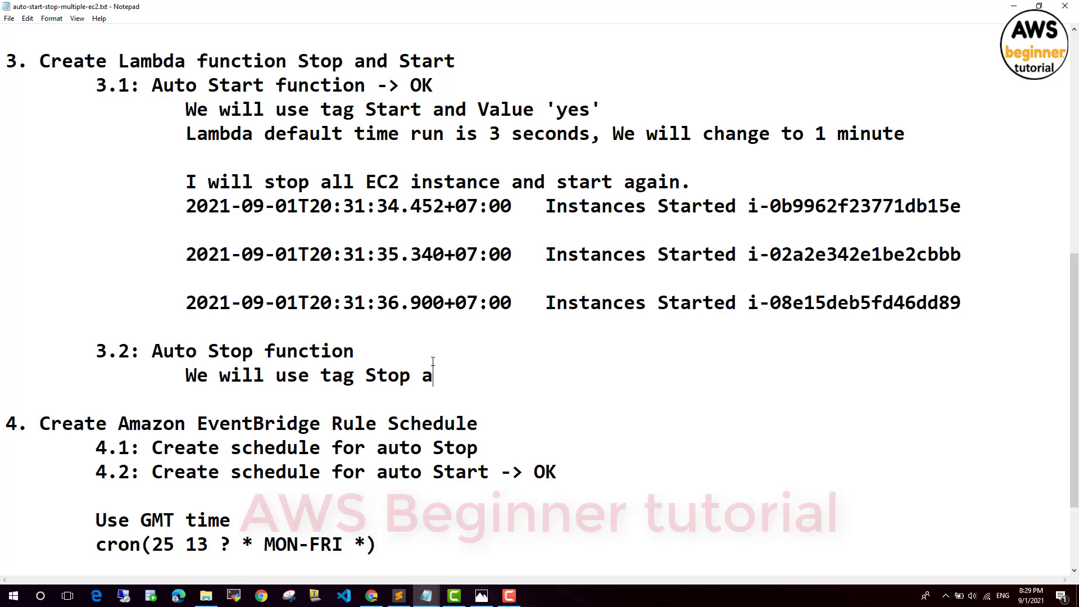
text(nd Value 'yes)
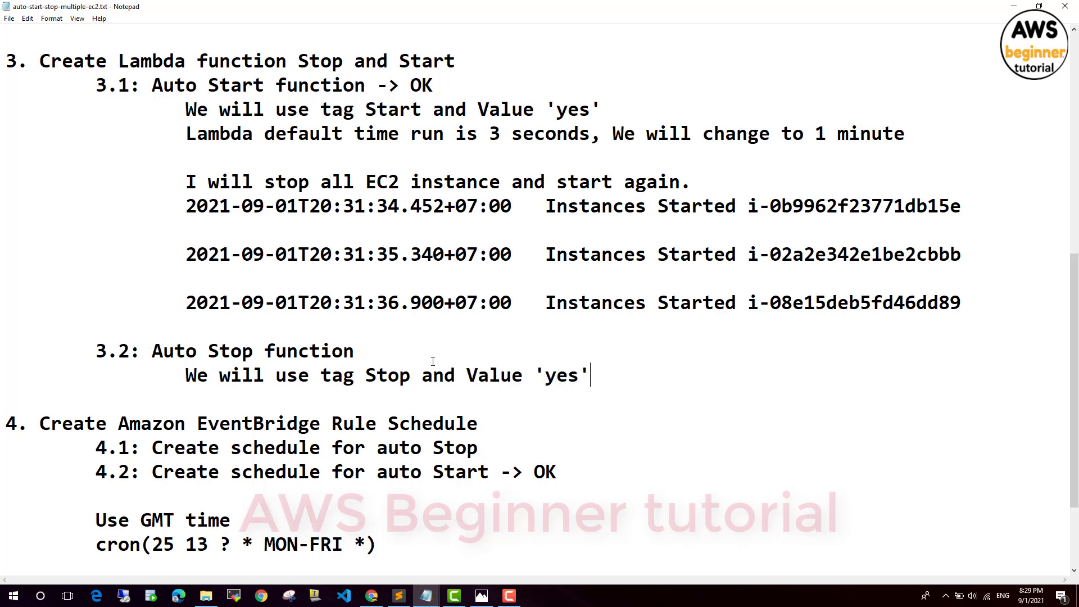
key(Return)
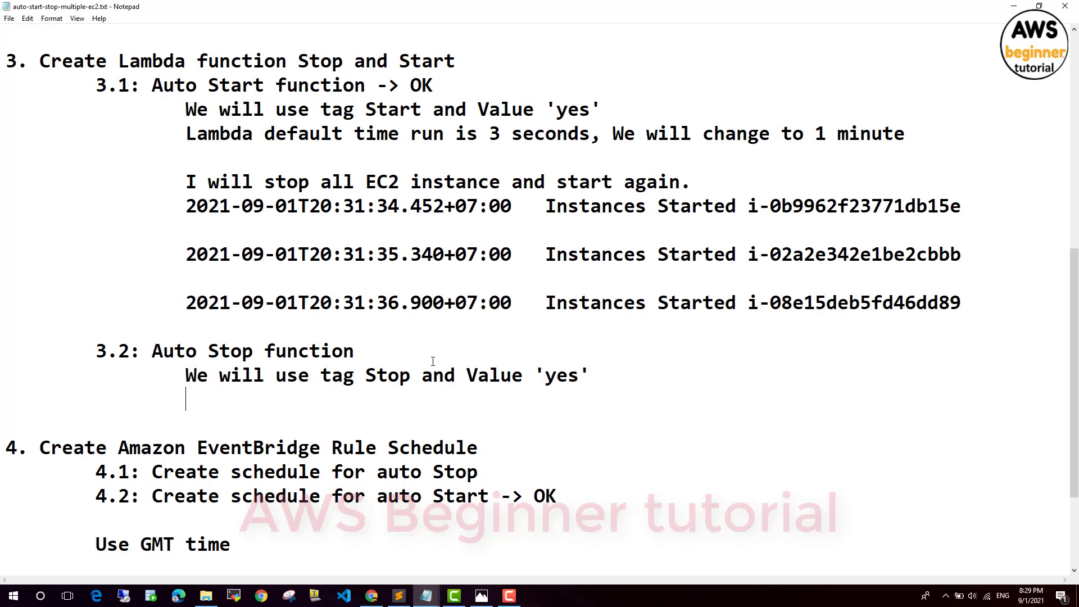
Return to the EC2 instances list in Chrome and add a Stop tag with value yes to Server01, saving the tags.
click(372, 595)
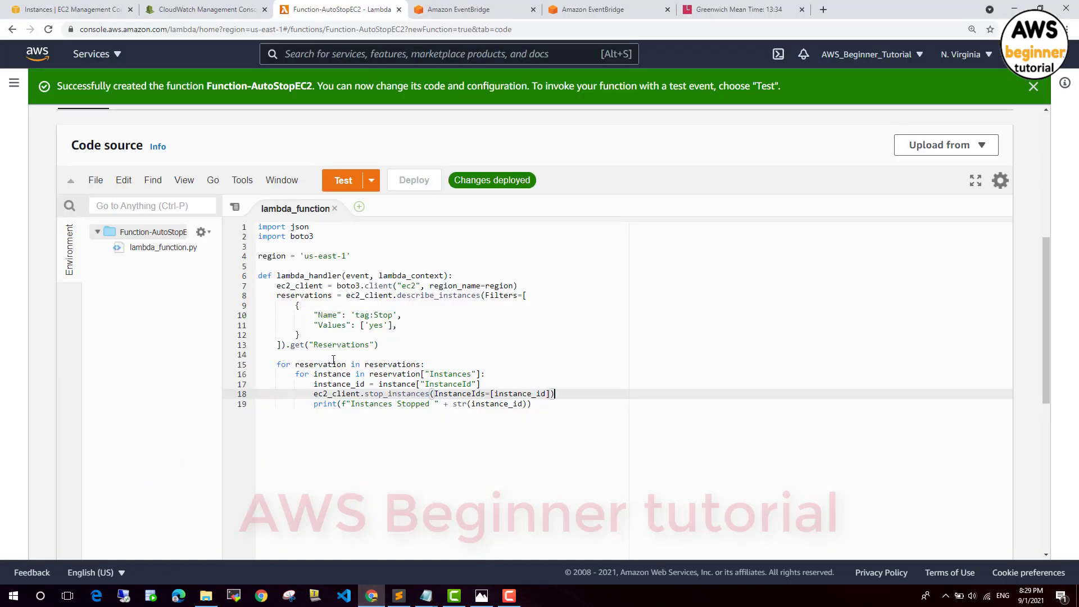
scroll(291, 245, up, 2)
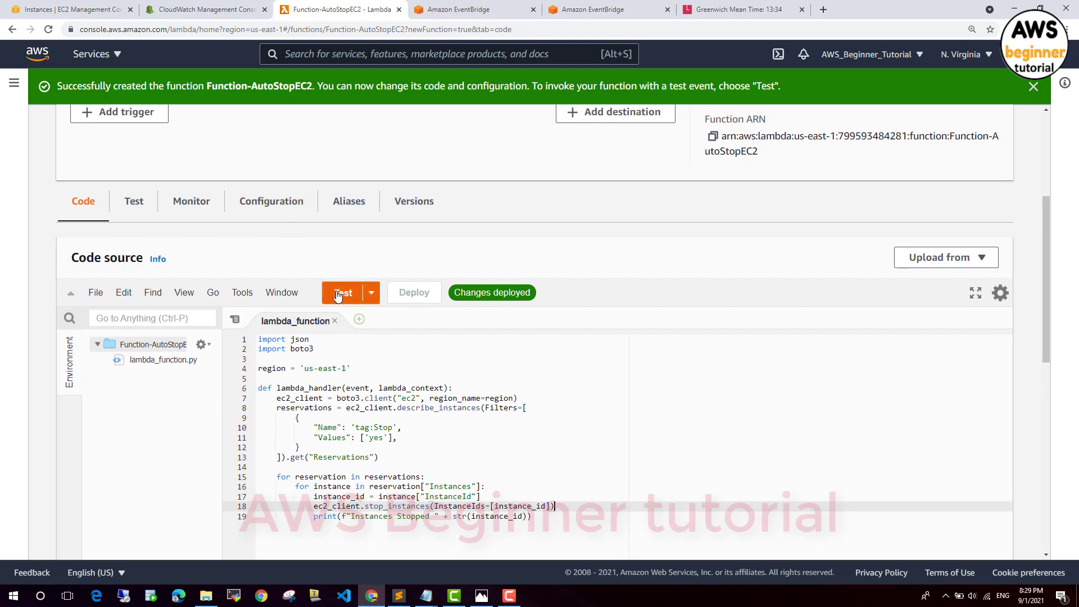
click(72, 9)
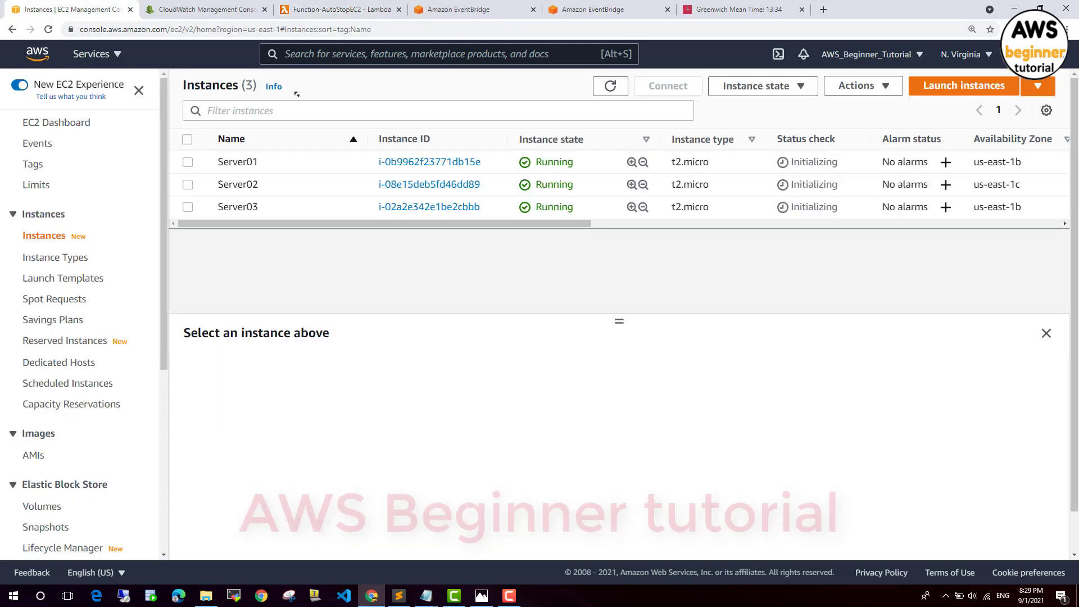
click(325, 162)
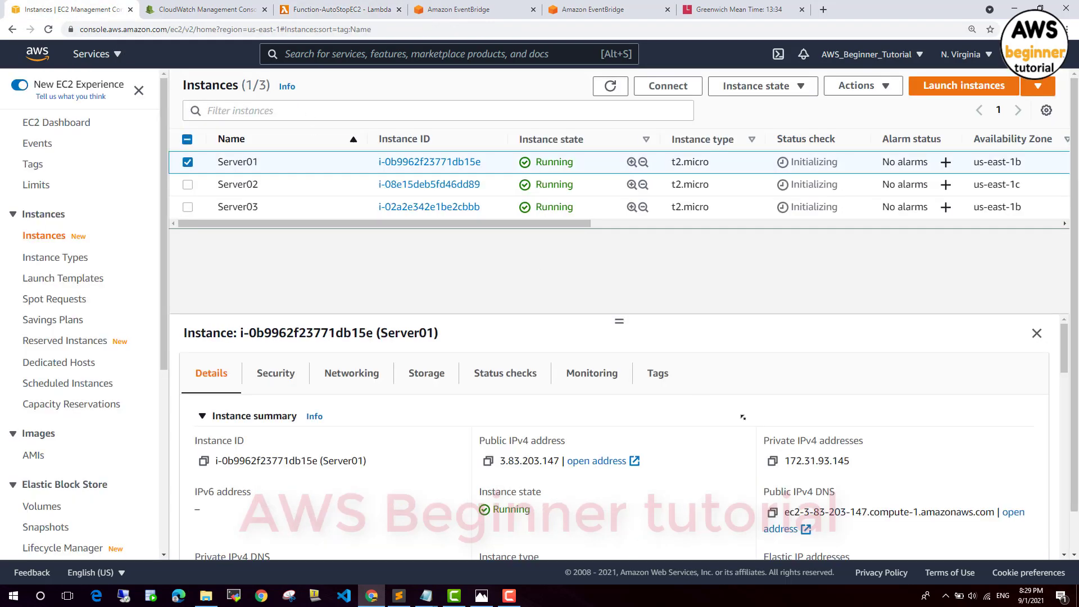
click(669, 376)
click(944, 431)
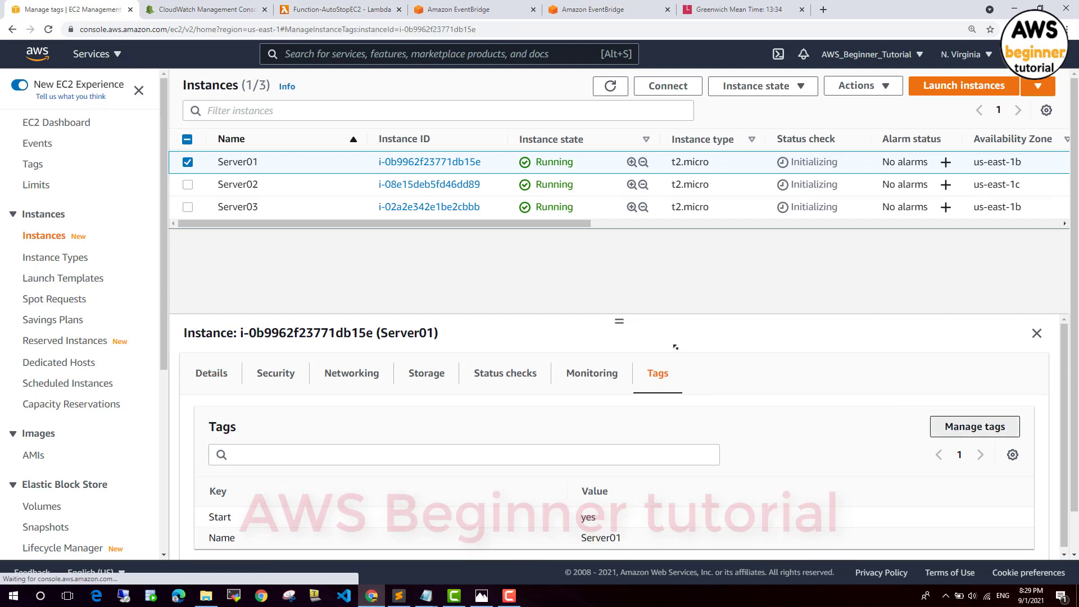
click(119, 282)
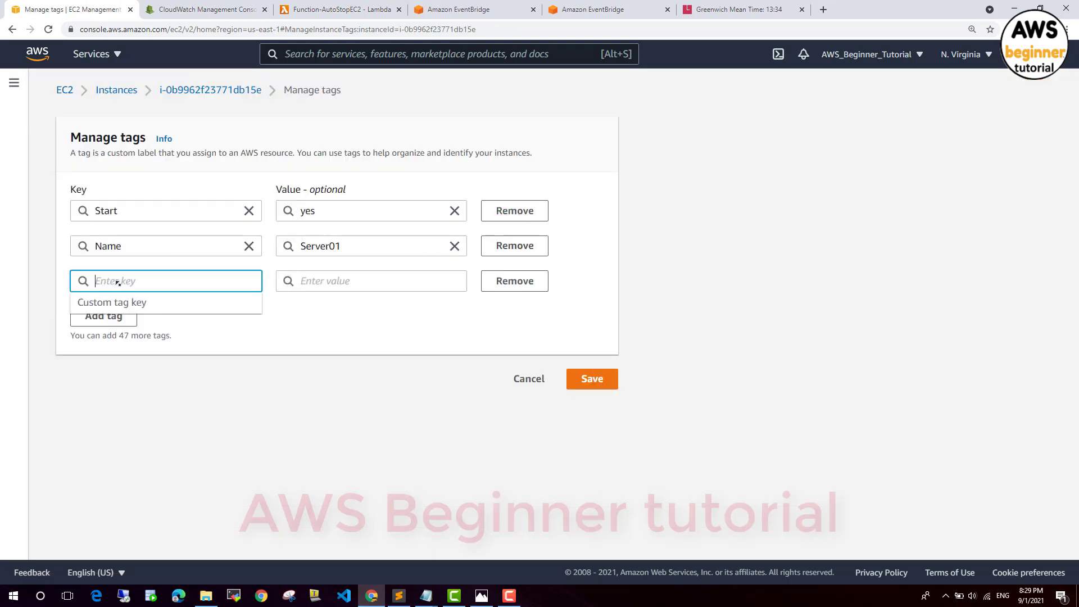
text(Stop)
key(Tab)
text(ye)
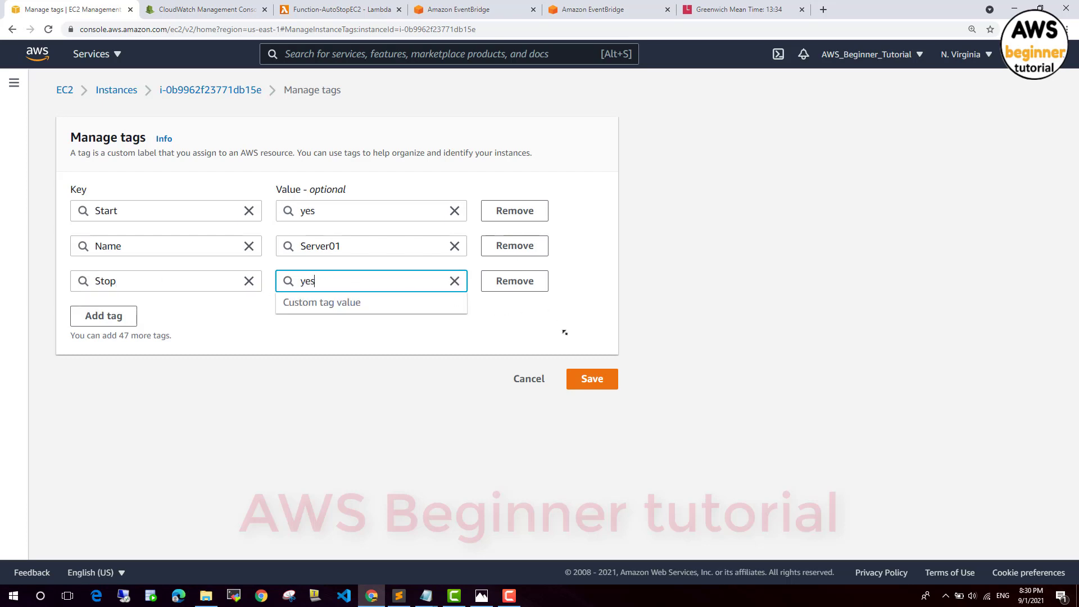
click(596, 380)
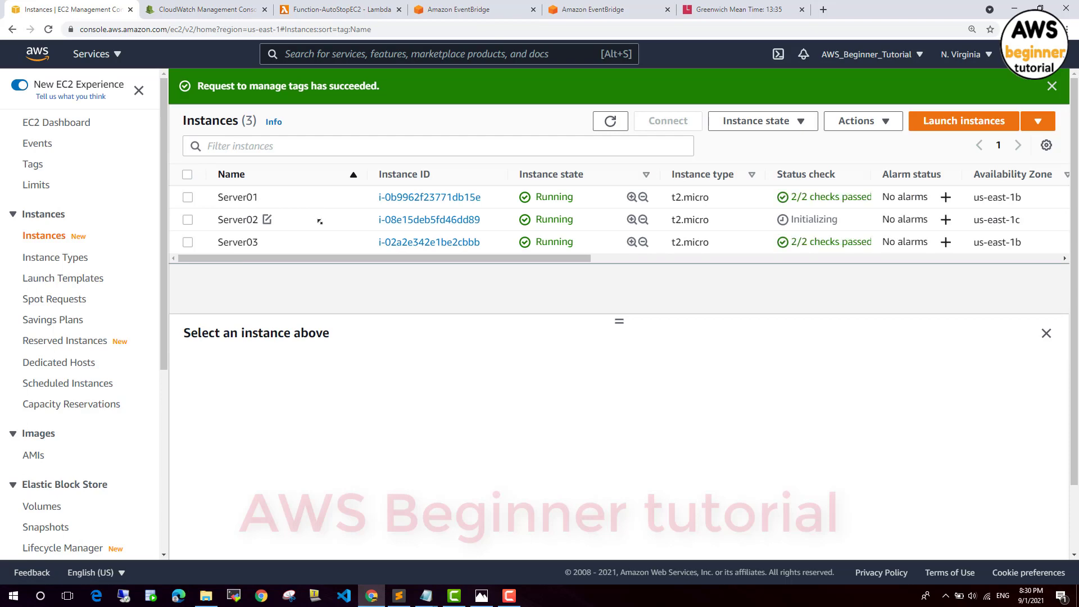
Add a tag with key Stop and value yes to the Server02 instance and save it.
click(330, 219)
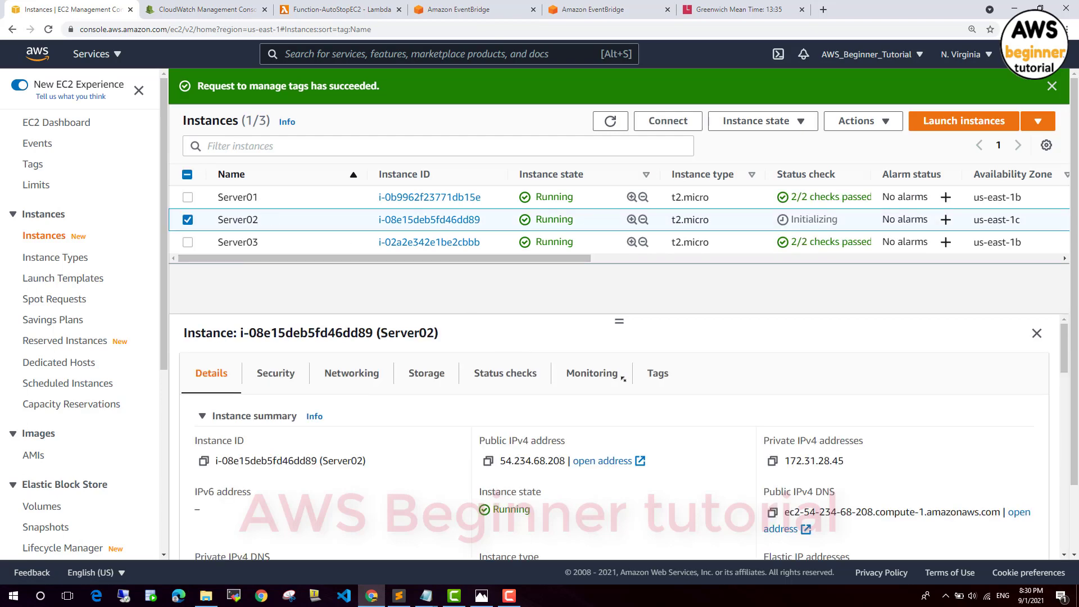
click(657, 373)
click(975, 427)
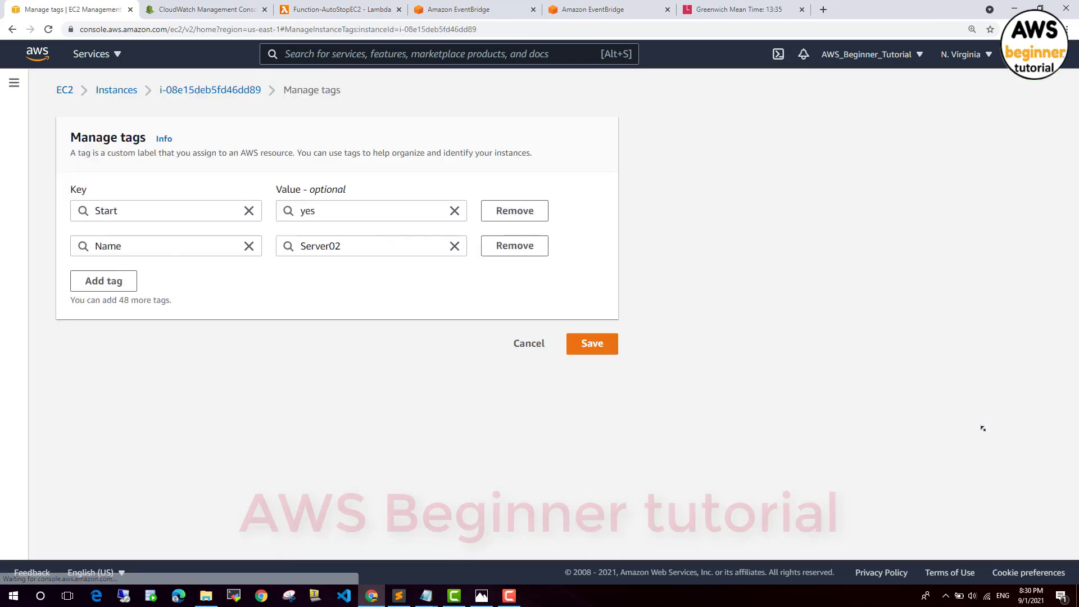
click(116, 282)
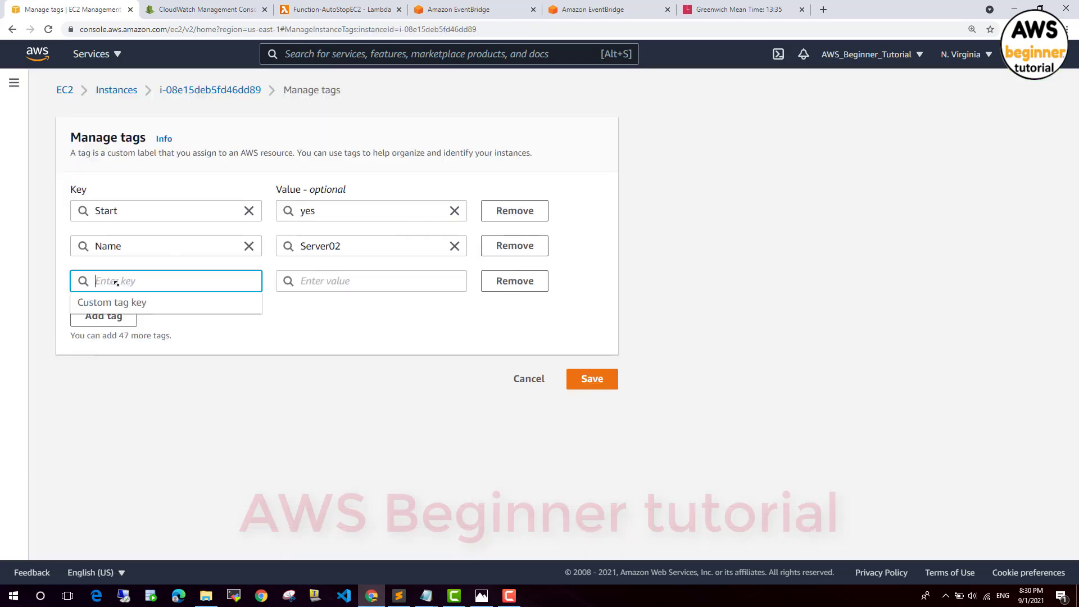
text(Stop)
key(Tab)
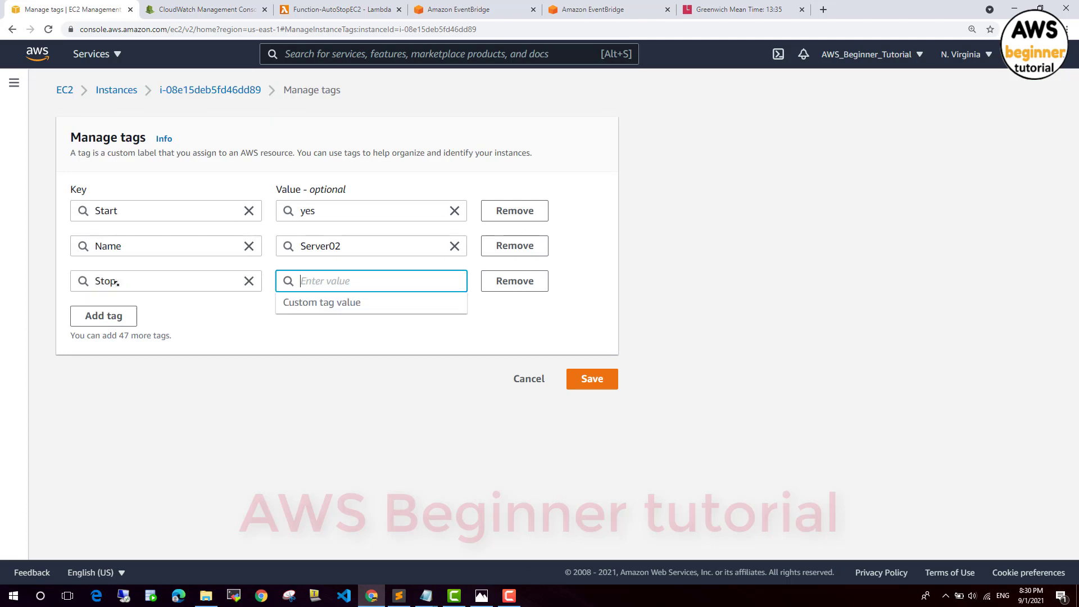
text(yes)
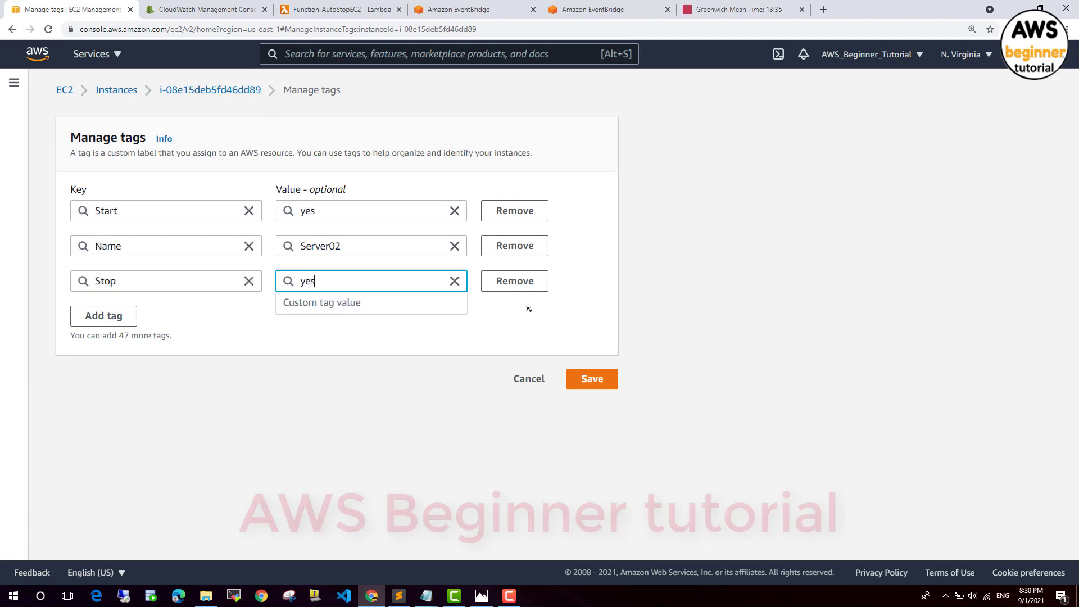
click(592, 379)
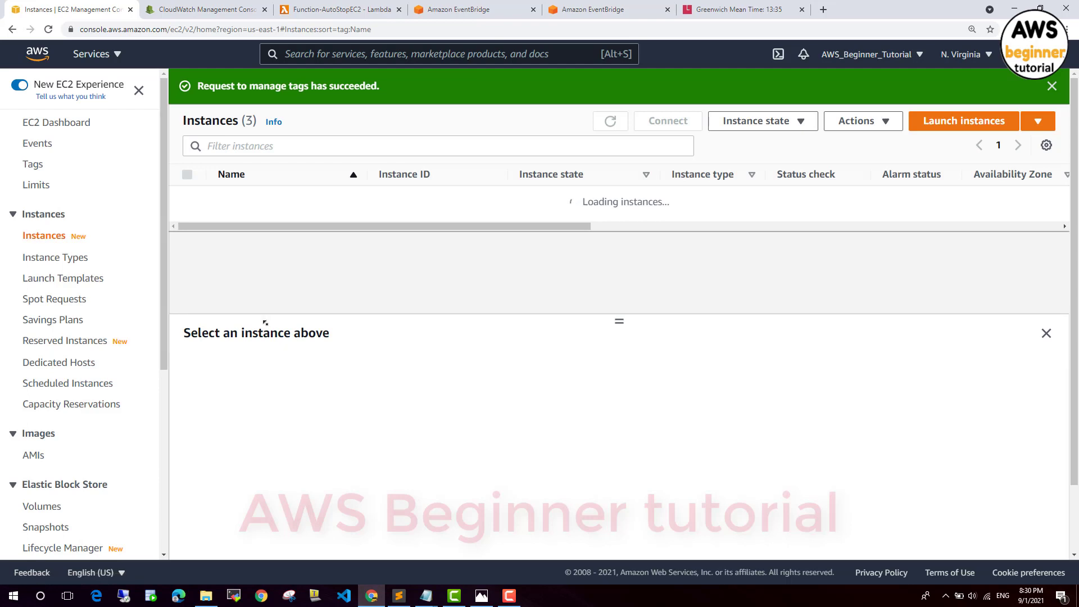
Add a tag with key Stop and value yes to the Server03 instance, save it and refresh the instances list.
click(265, 242)
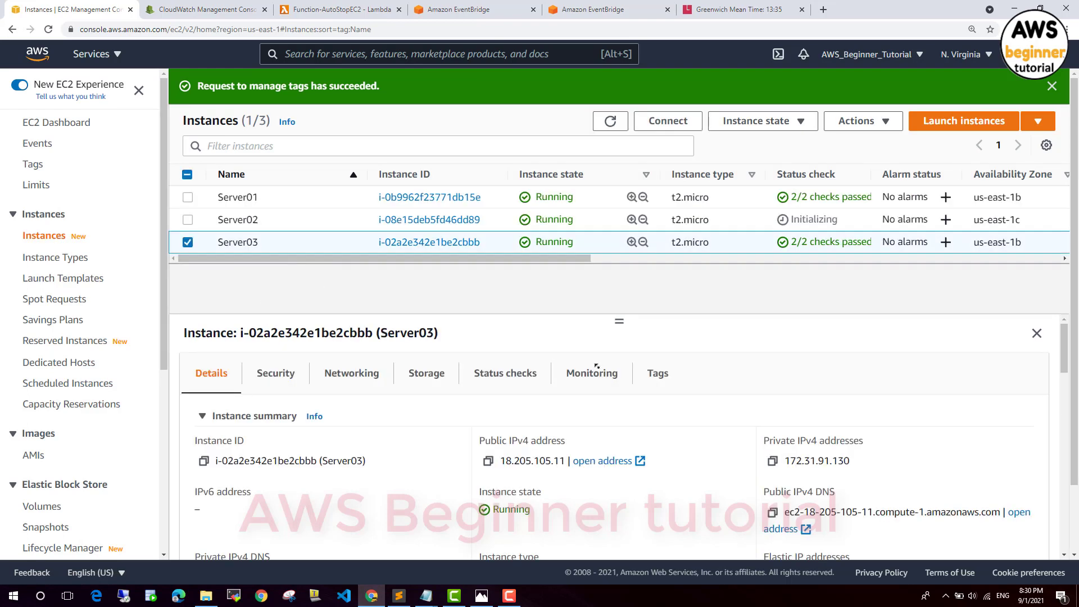
click(656, 373)
click(963, 428)
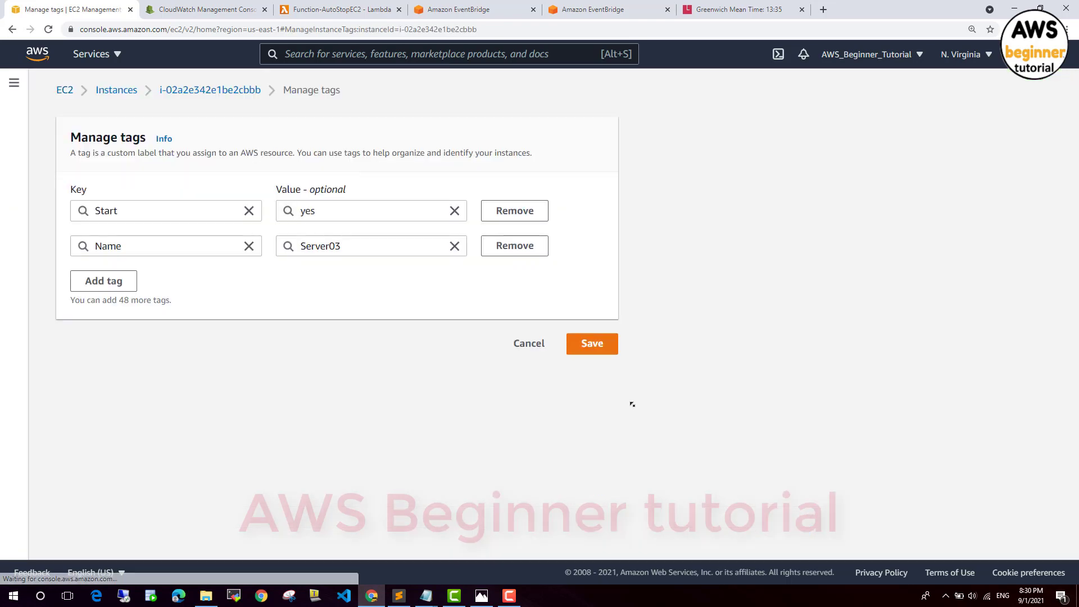
click(95, 280)
text(Stop)
key(Tab)
text(yes)
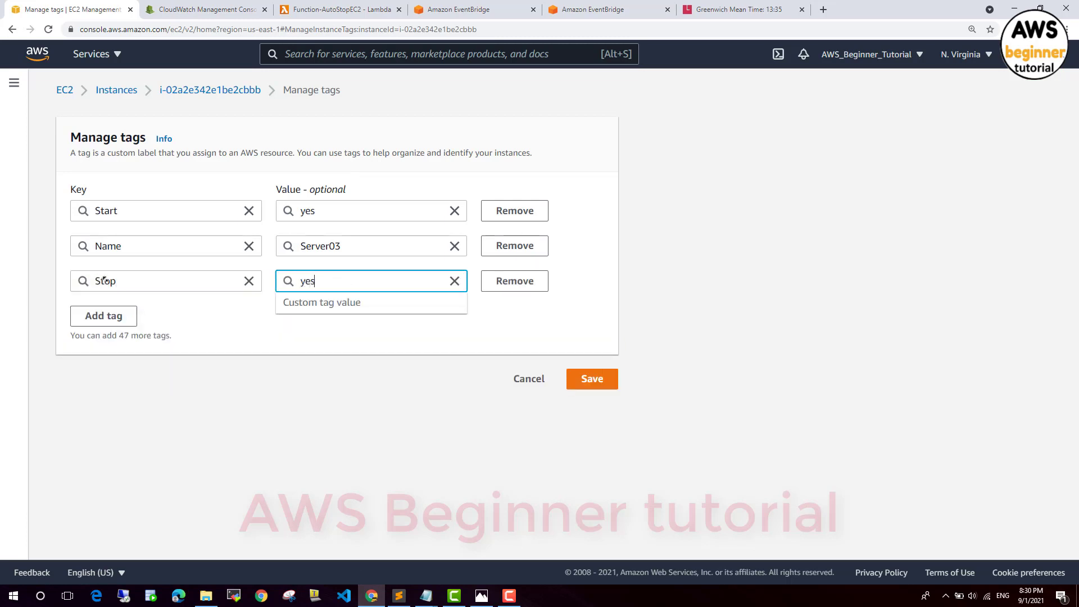
click(585, 379)
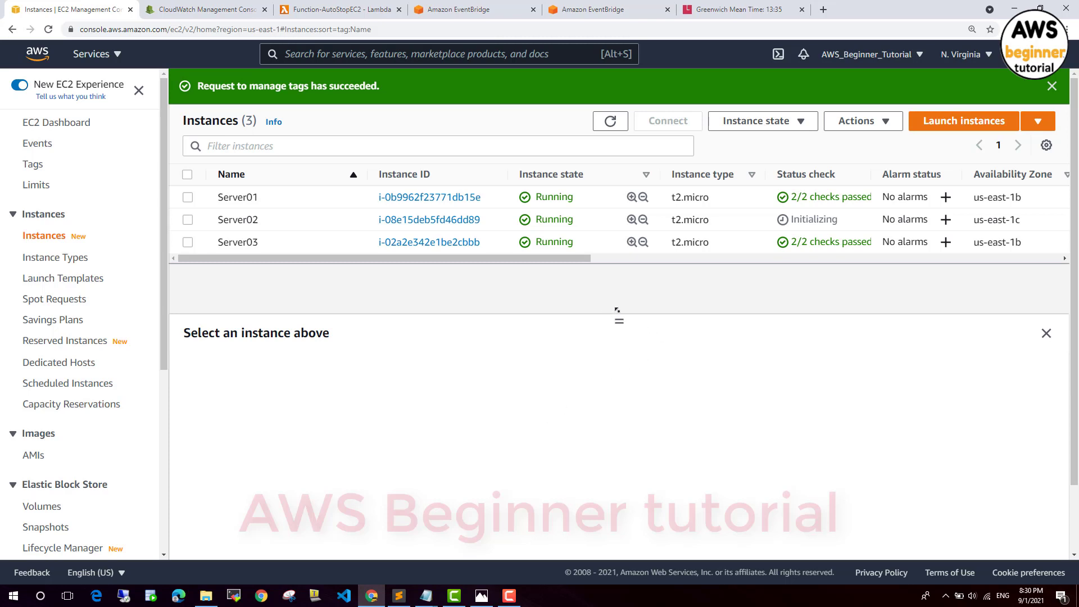
click(613, 124)
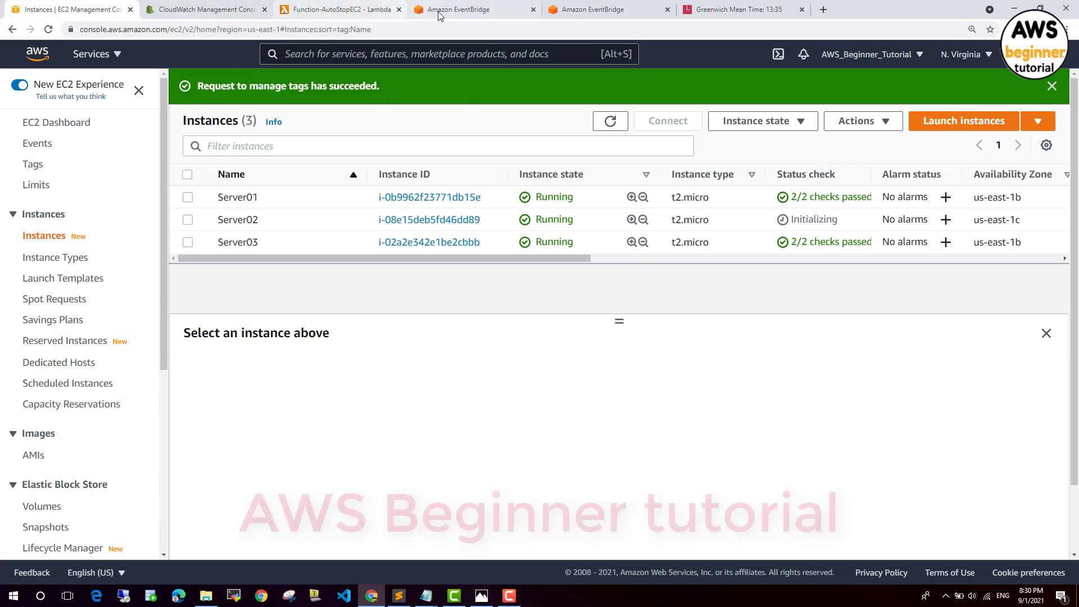
Close both Amazon EventBridge pages and return to the Function-AutoStopEC2 page.
click(497, 12)
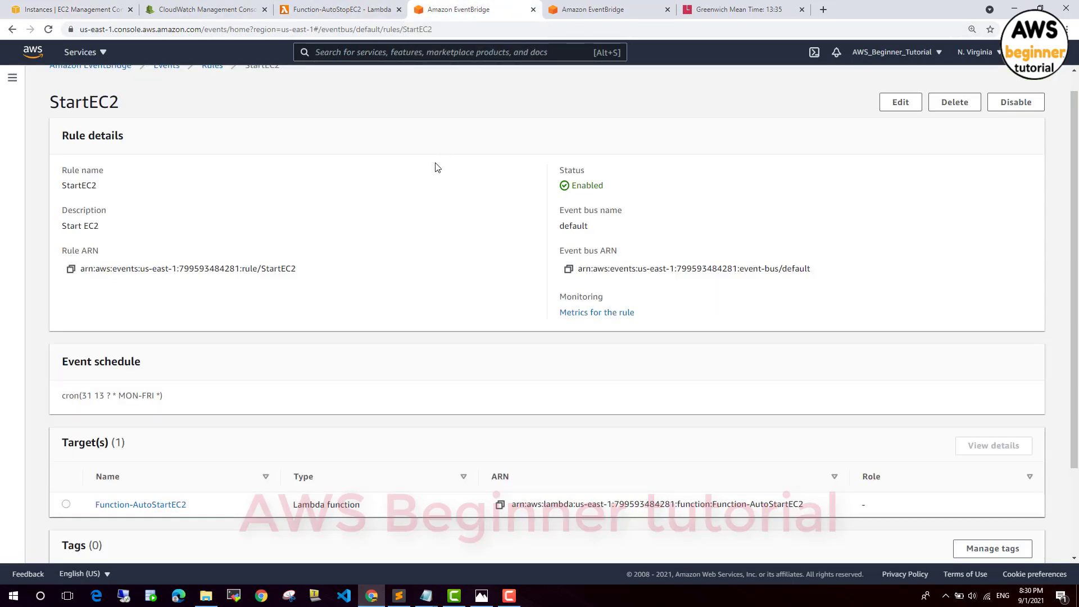
scroll(434, 180, up, 1)
click(532, 10)
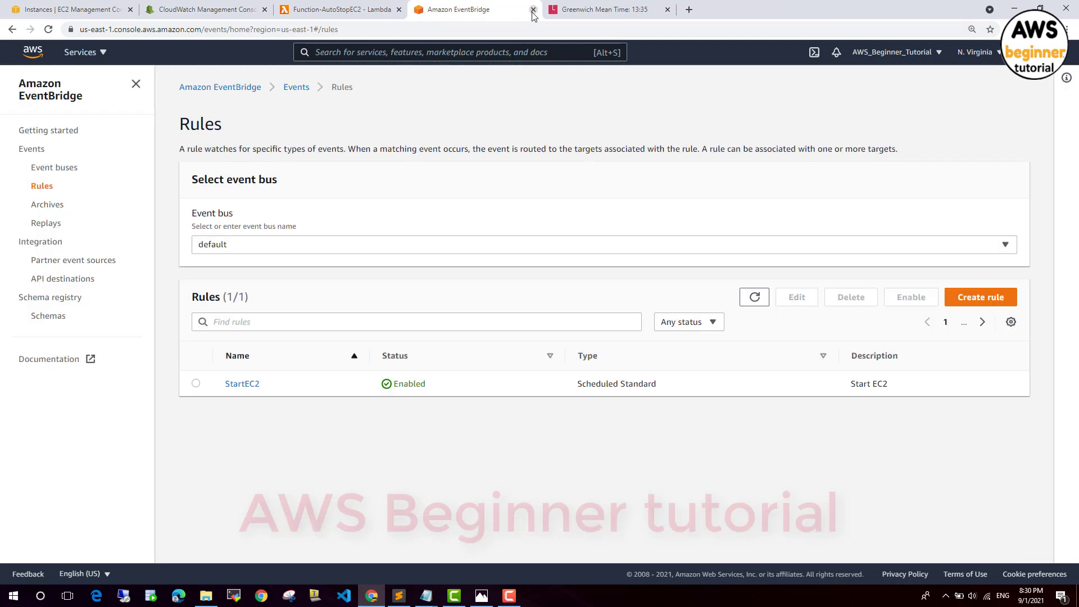
click(533, 10)
click(354, 11)
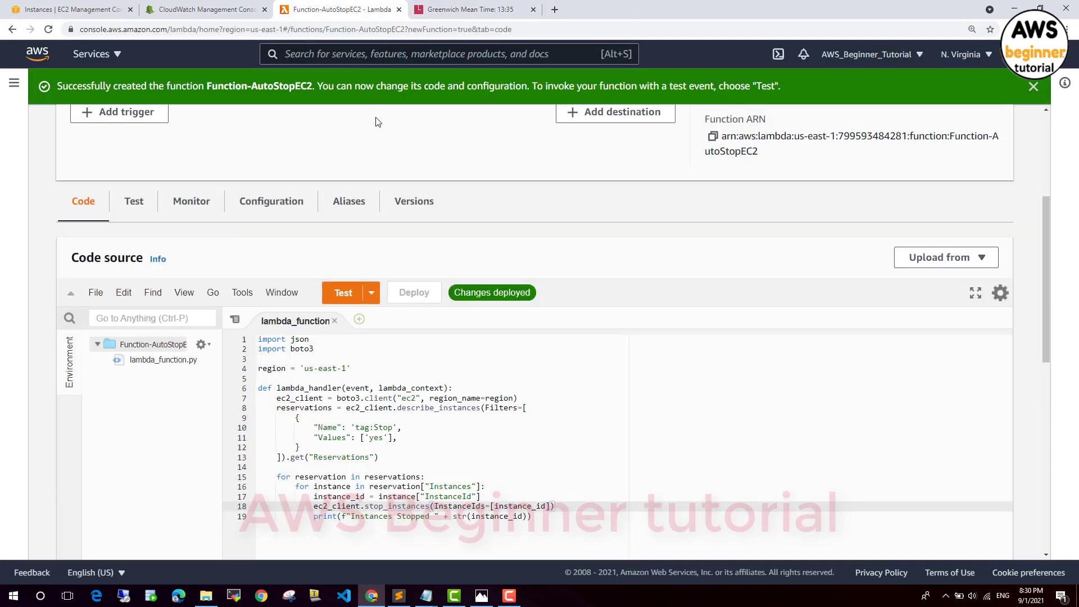
Open the function's configuration and review the note about Lambda's default run time in the Notepad notes.
click(288, 203)
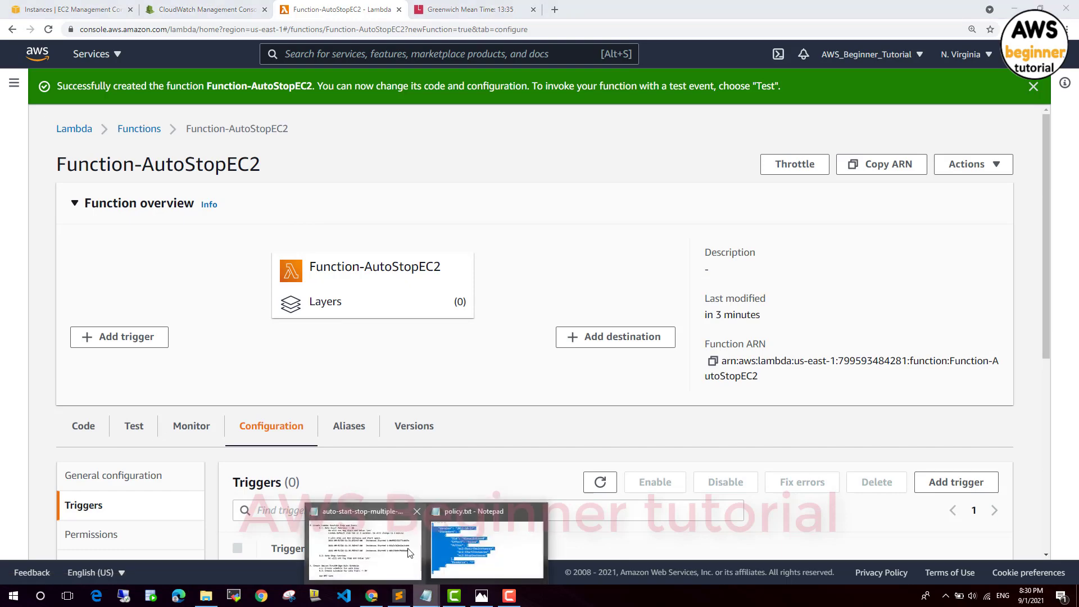
click(366, 540)
drag(191, 135, 906, 131)
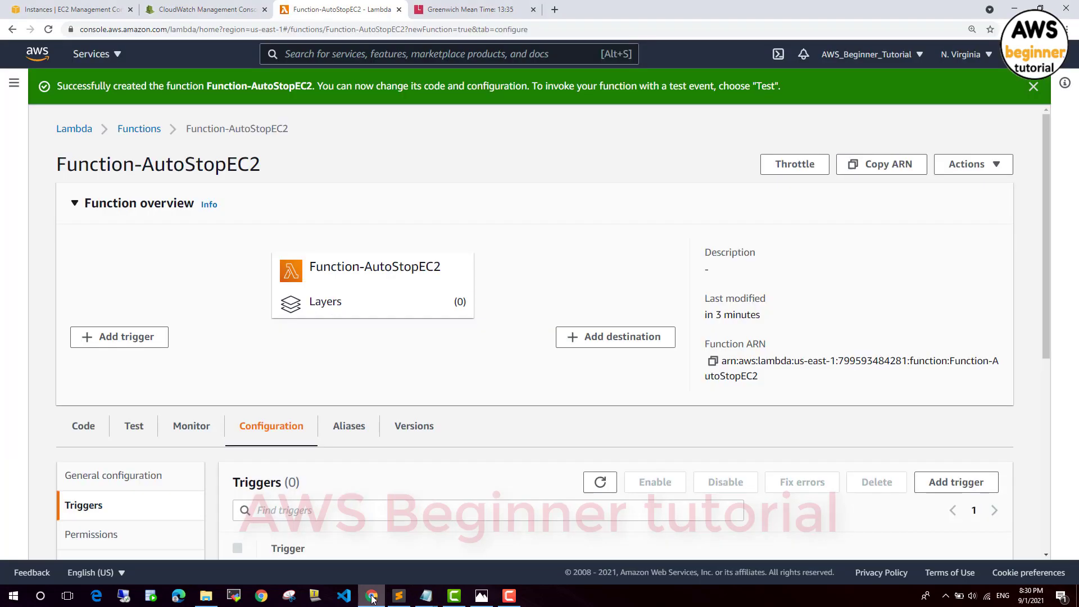
click(371, 595)
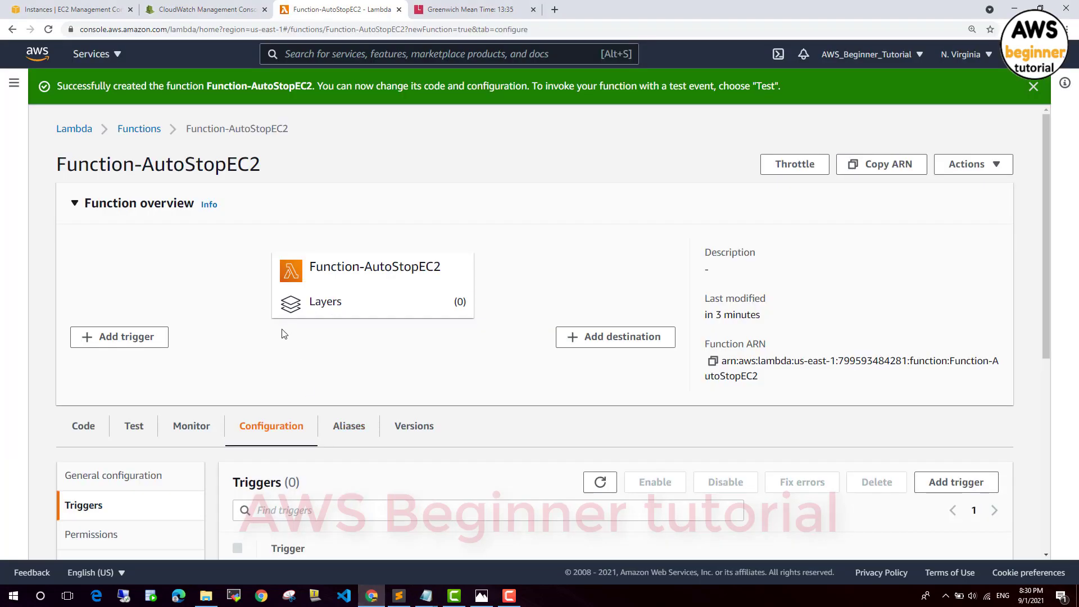
Edit the general configuration of Function-AutoStopEC2 to set the timeout to 1 min 0 sec and save it.
click(113, 476)
scroll(950, 433, down, 1)
click(974, 426)
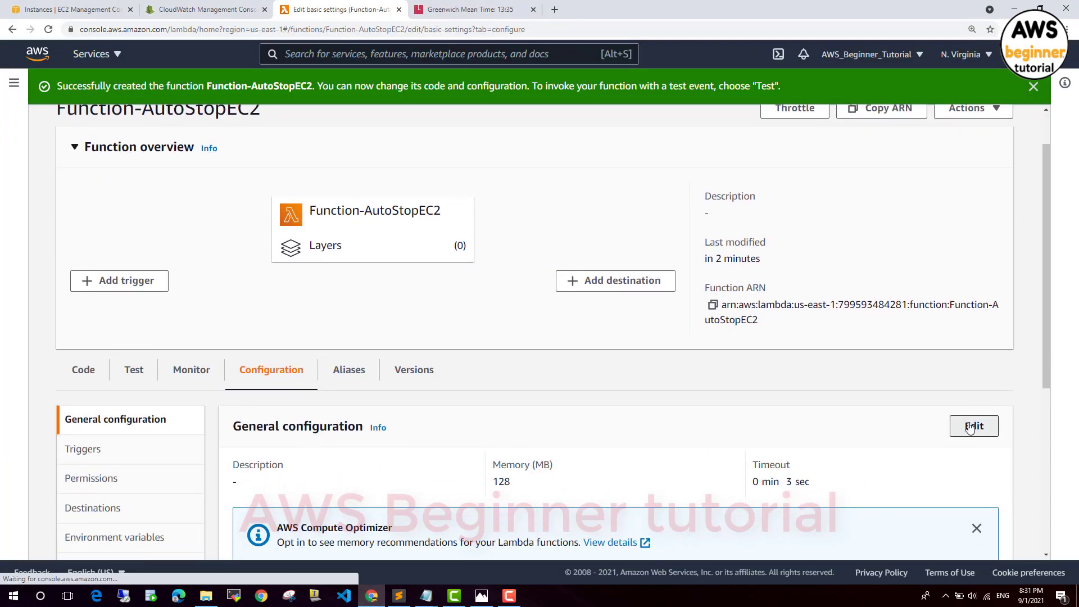
drag(94, 363, 65, 372)
text(1)
drag(168, 364, 147, 363)
text(0)
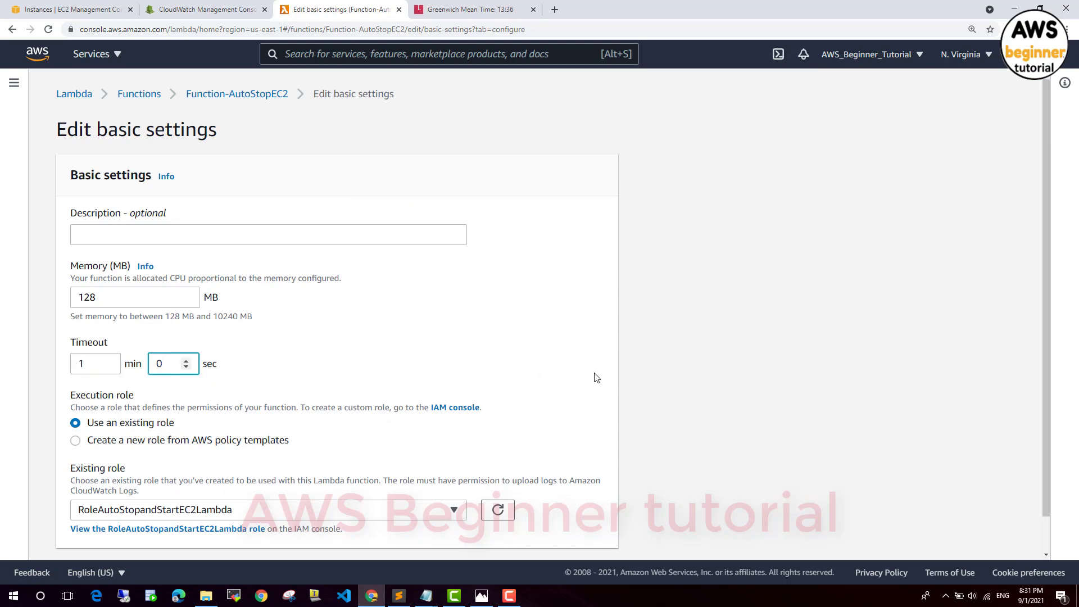
scroll(597, 378, down, 1)
click(596, 535)
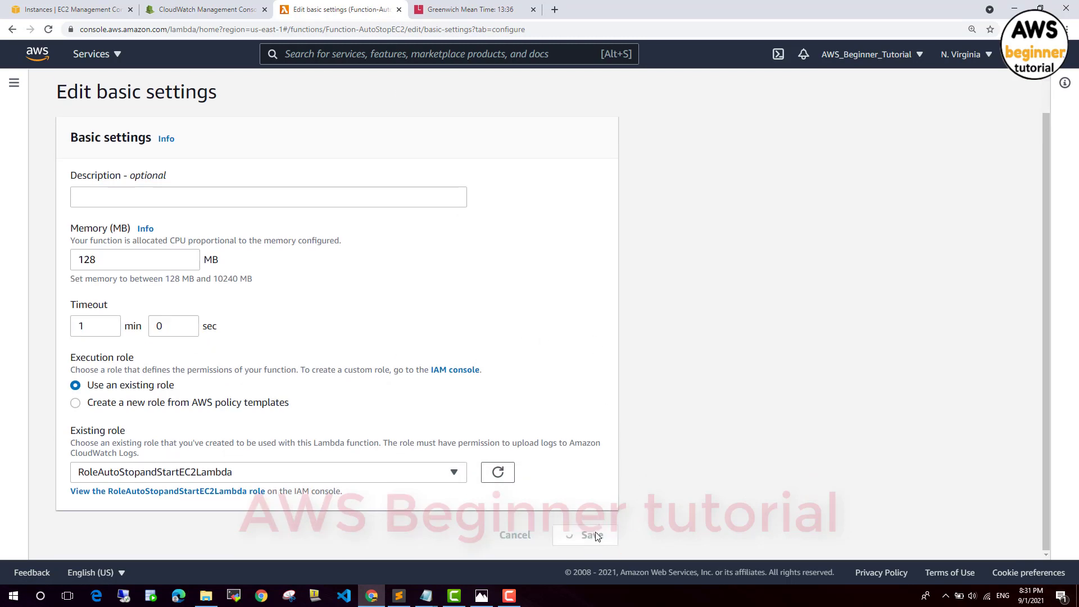
Switch to the auto-start-stop-multiple-ec2.txt notes in Notepad and review item 4.1 about creating the auto Stop schedule.
scroll(636, 447, down, 2)
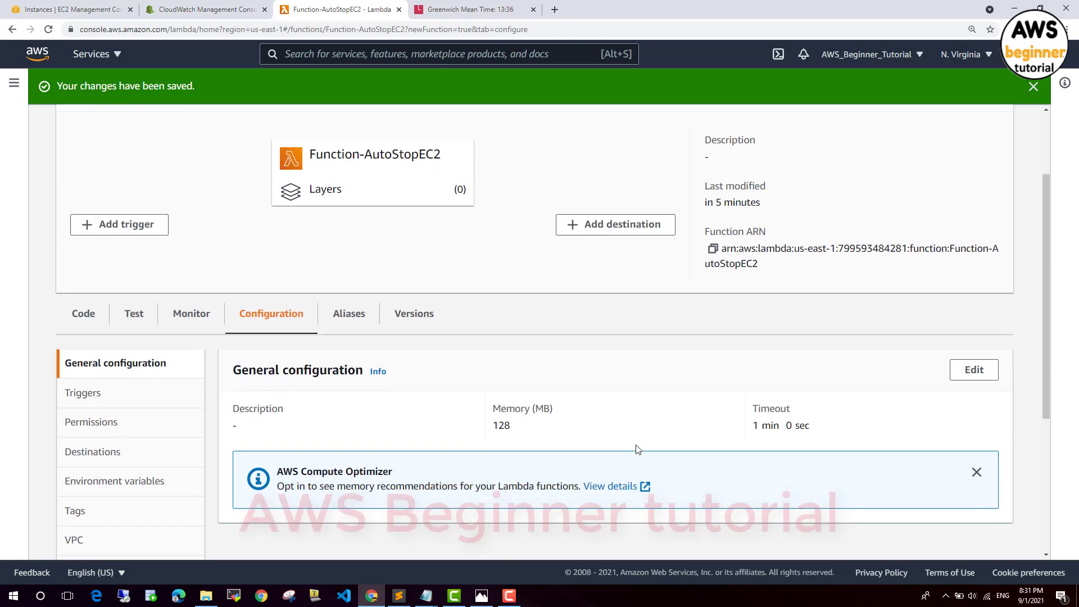
scroll(229, 356, up, 1)
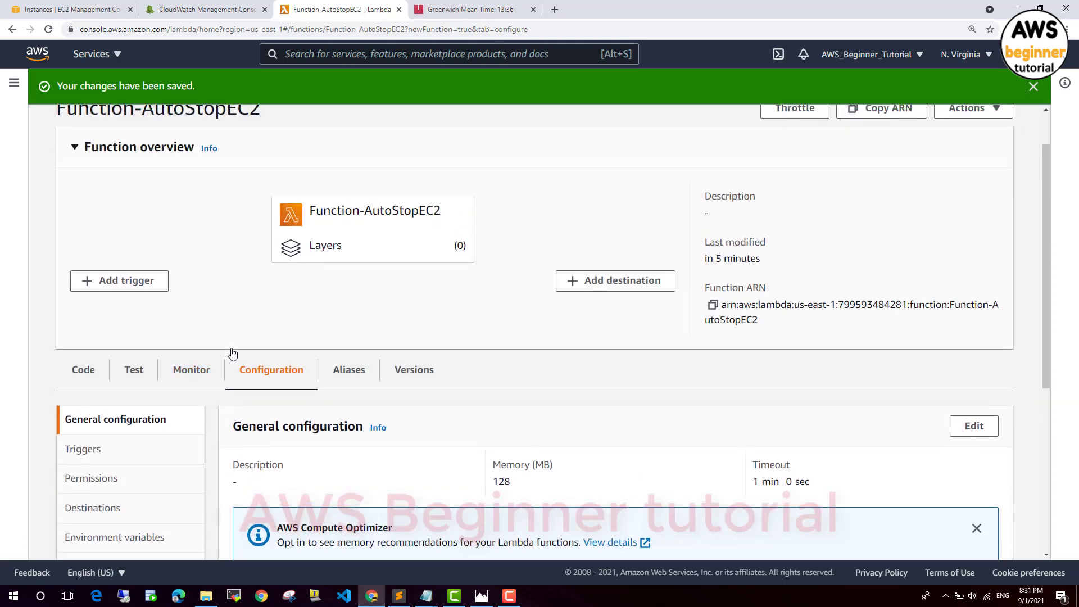
scroll(243, 316, up, 1)
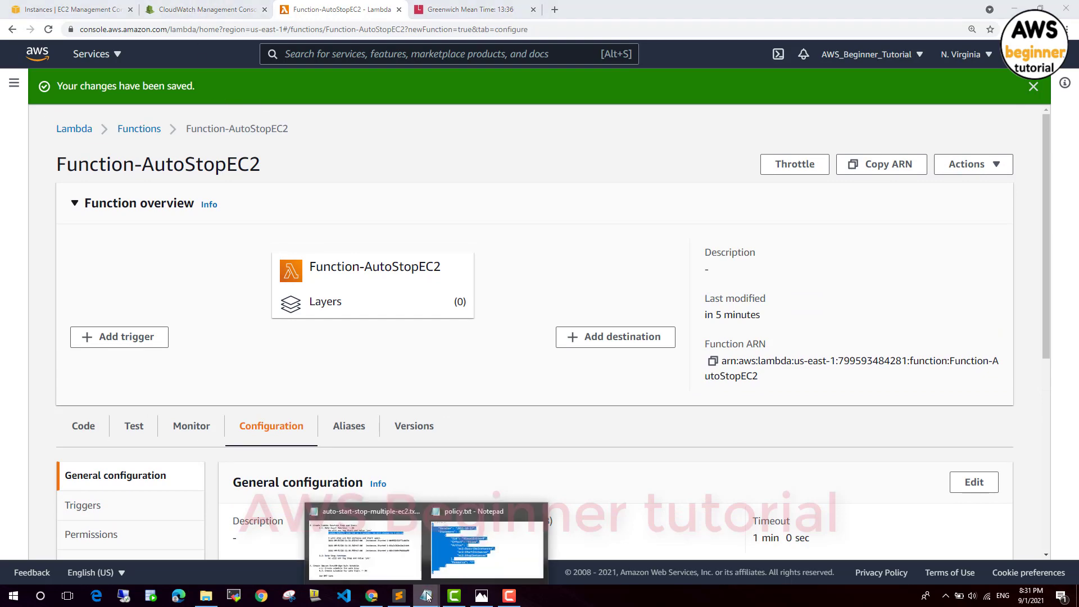
click(407, 566)
scroll(335, 466, down, 1)
drag(95, 399, 507, 400)
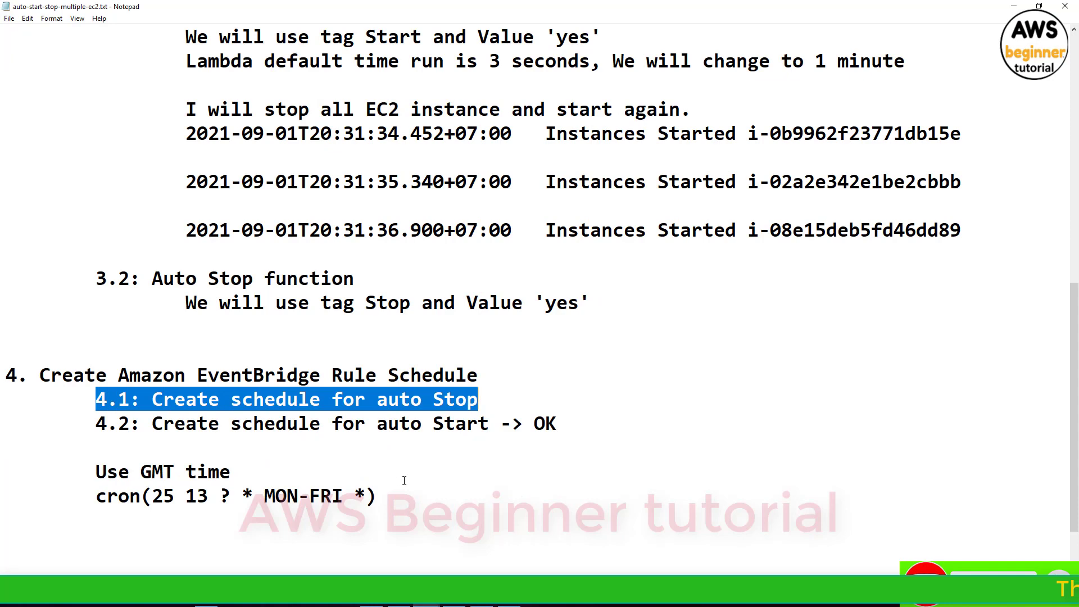
scroll(404, 480, down, 1)
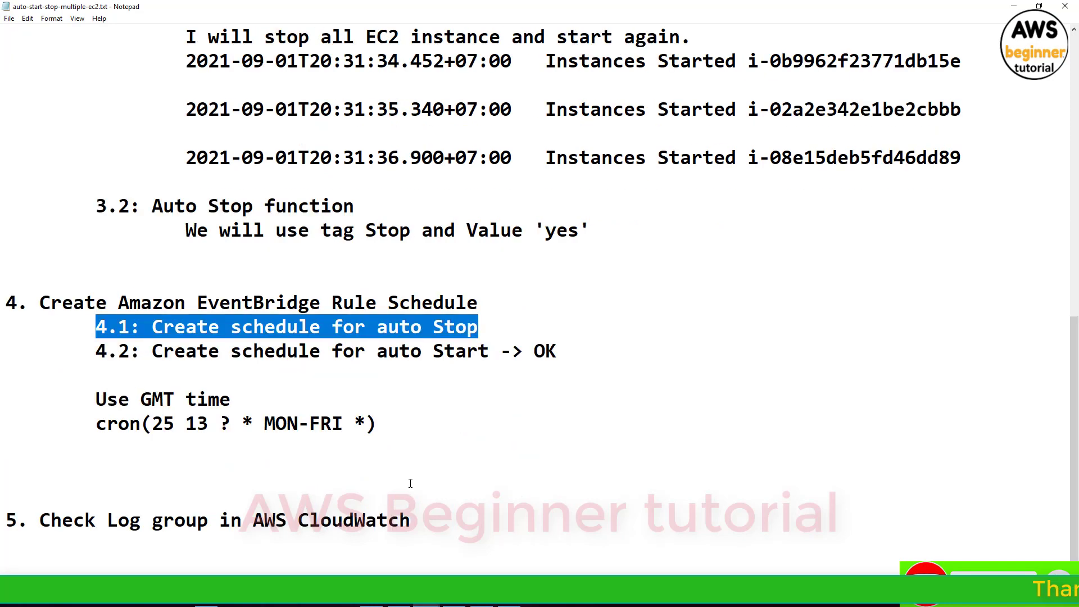
Copy the cron(25 13 ? * MON-FRI *) line below item 4.1, indent it and separate it from item 4.2 with a blank line.
click(508, 333)
key(Return)
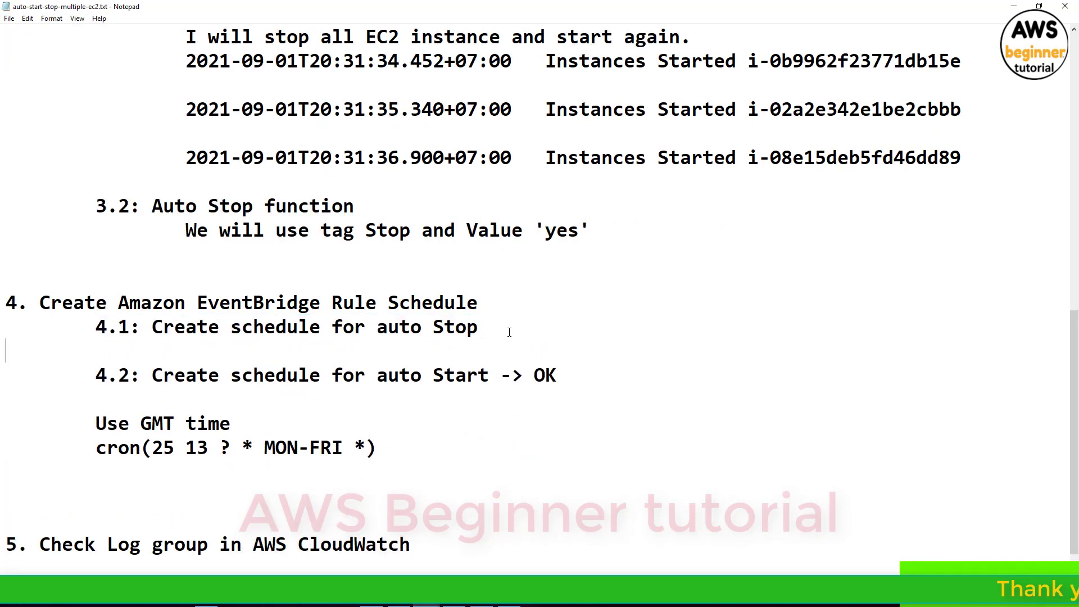
drag(411, 442, 119, 445)
key(ctrl+c)
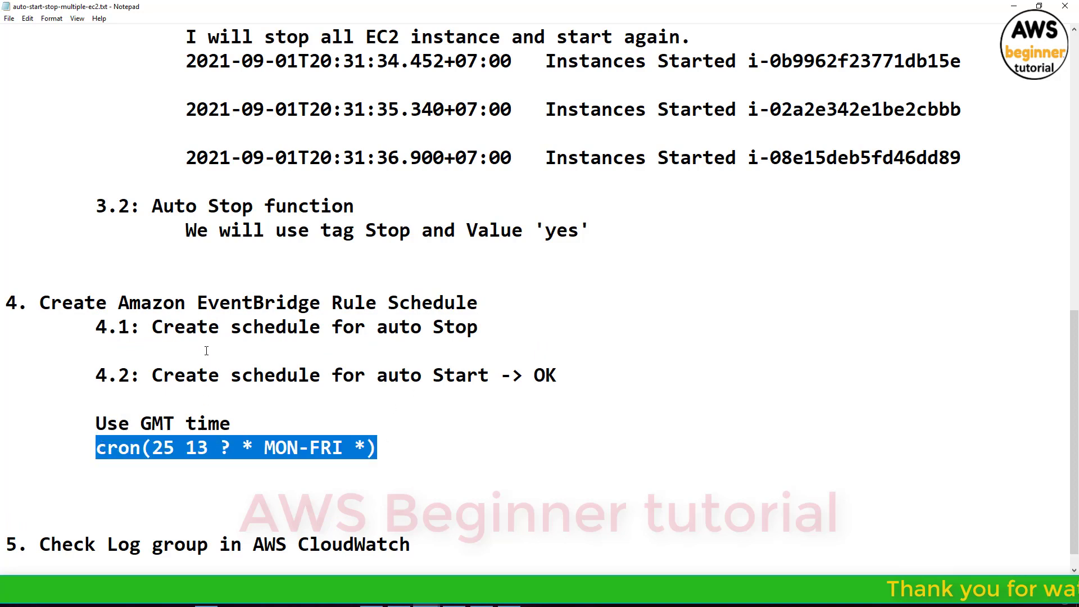
click(206, 350)
key(Return)
key(ctrl+v)
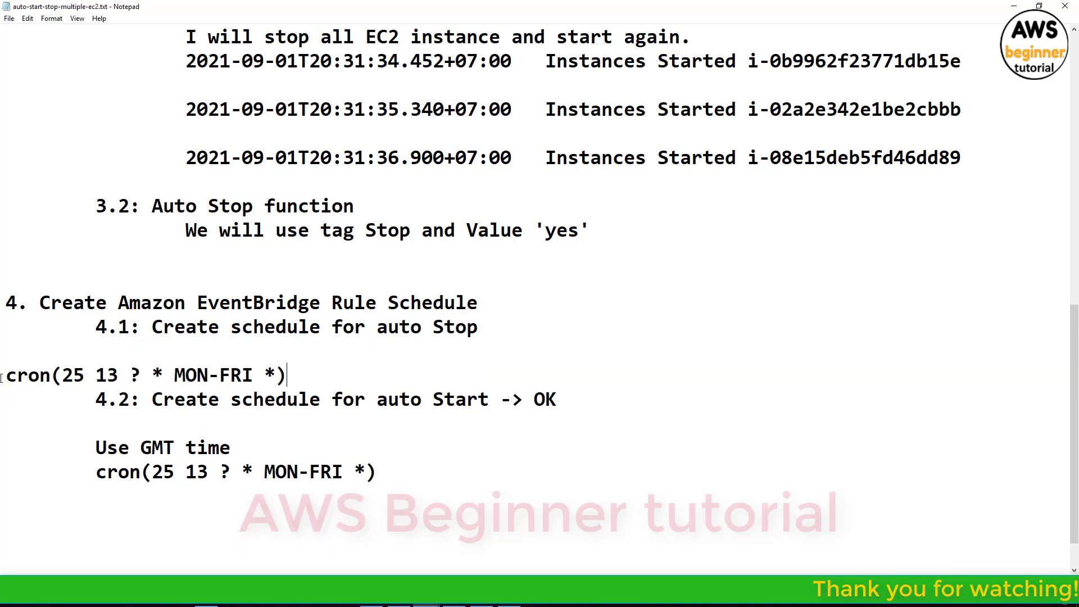
key(Tab)
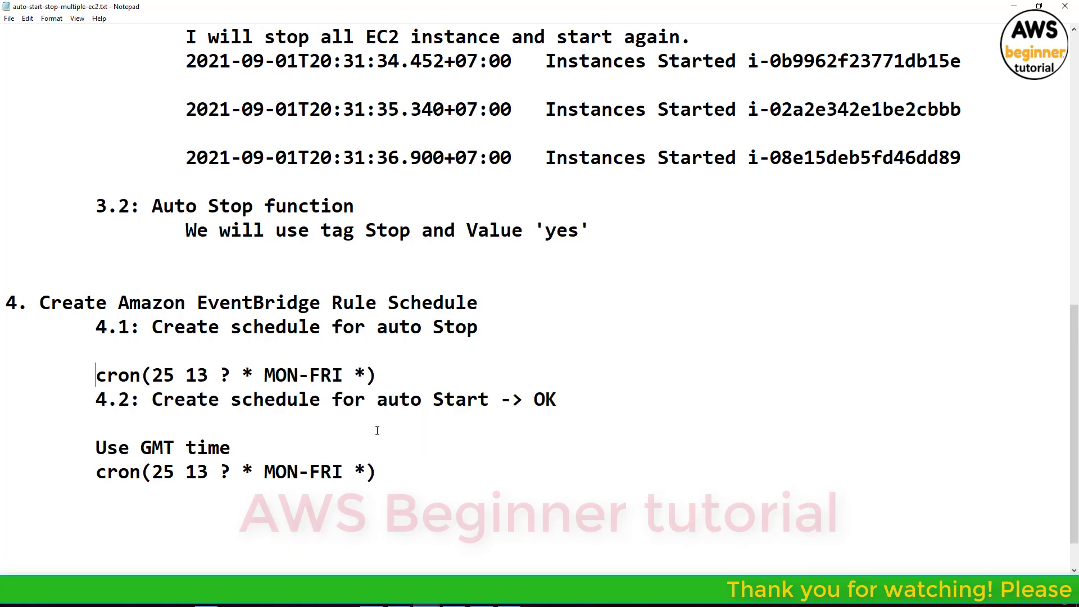
key(Return)
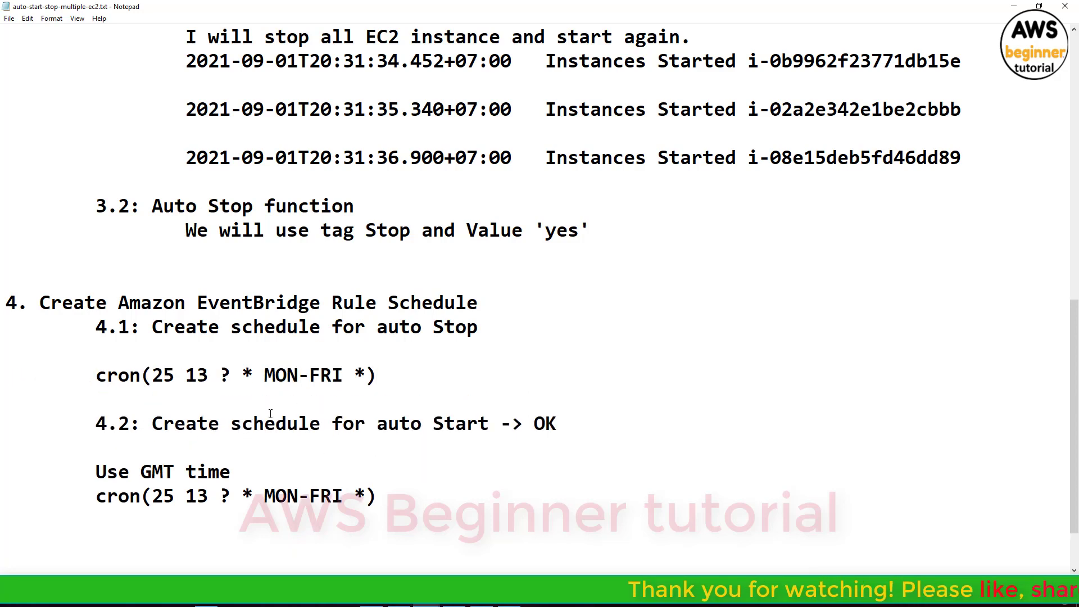
Check the current GMT time, set the minute of the cron expression under 4.1 to 39 and copy the whole expression.
key(alt+Tab)
click(428, 7)
click(426, 605)
click(404, 542)
drag(175, 375, 152, 375)
text(4)
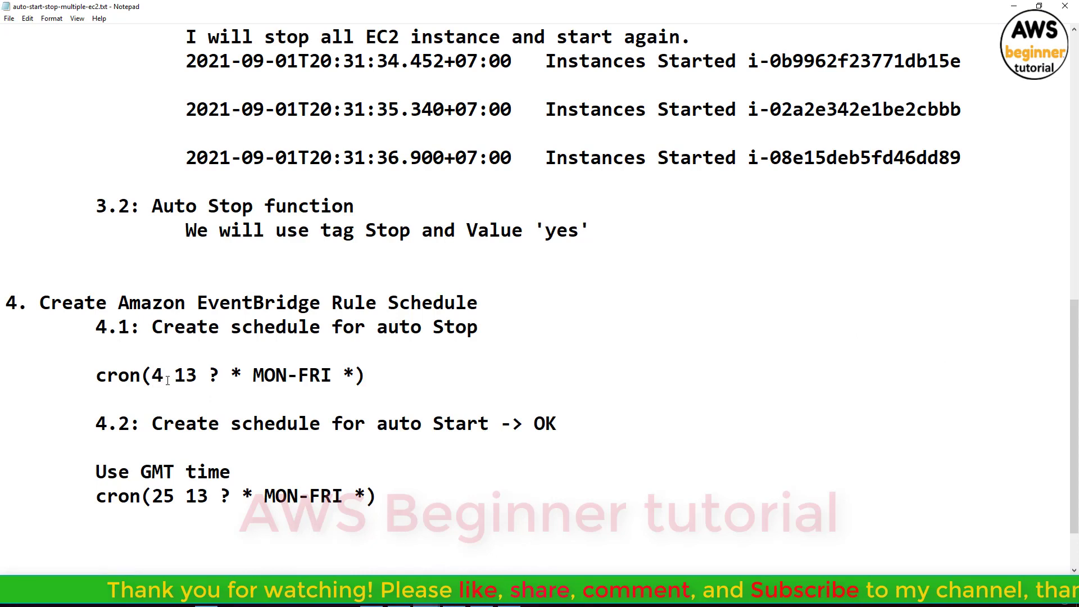
key(BackSpace)
text(3)
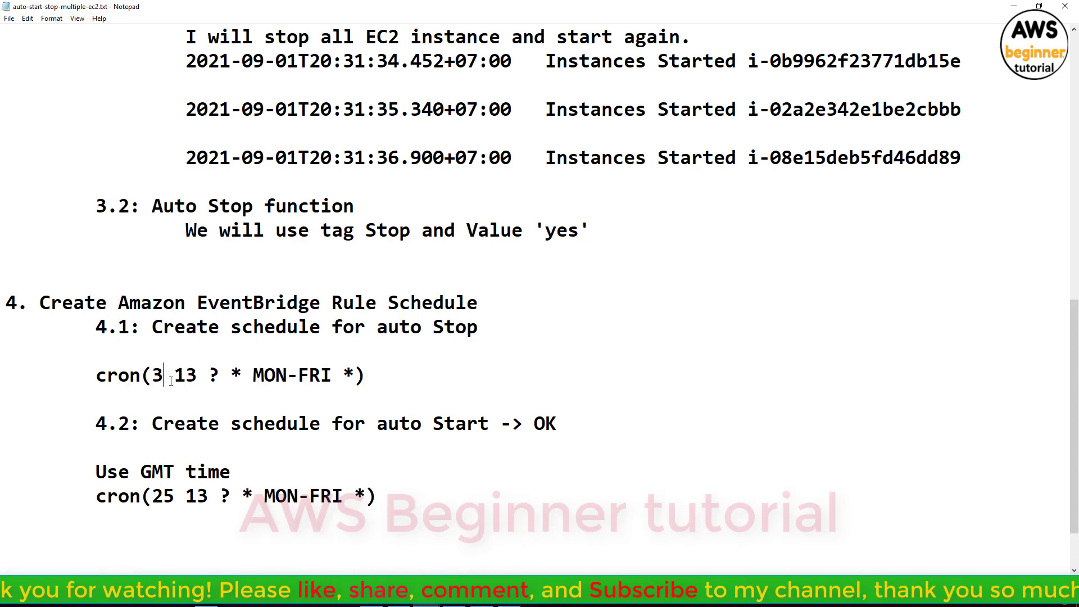
text(9)
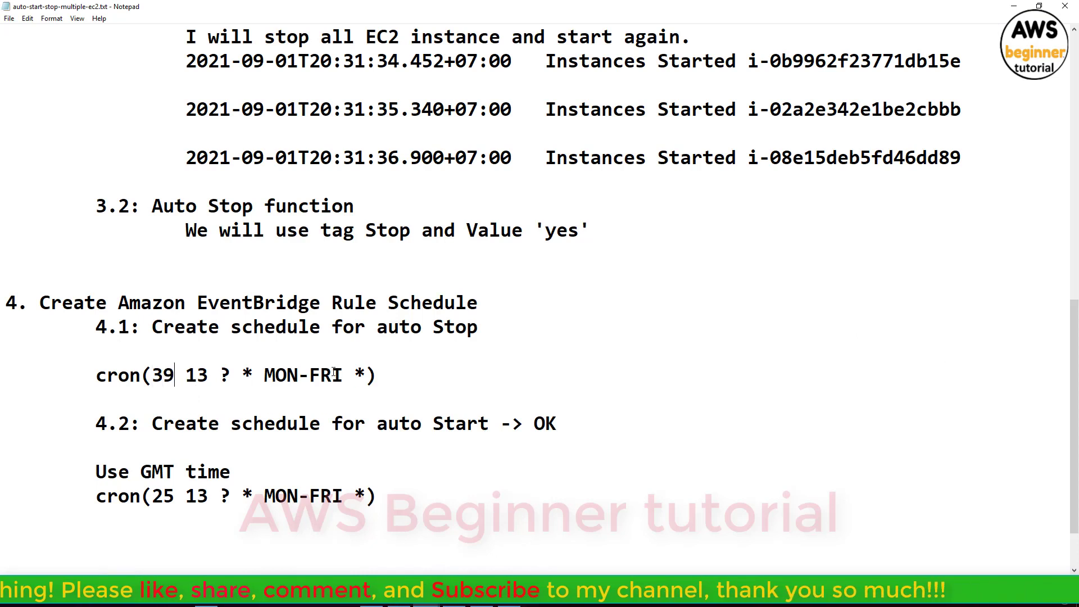
drag(383, 373, 104, 376)
key(ctrl+c)
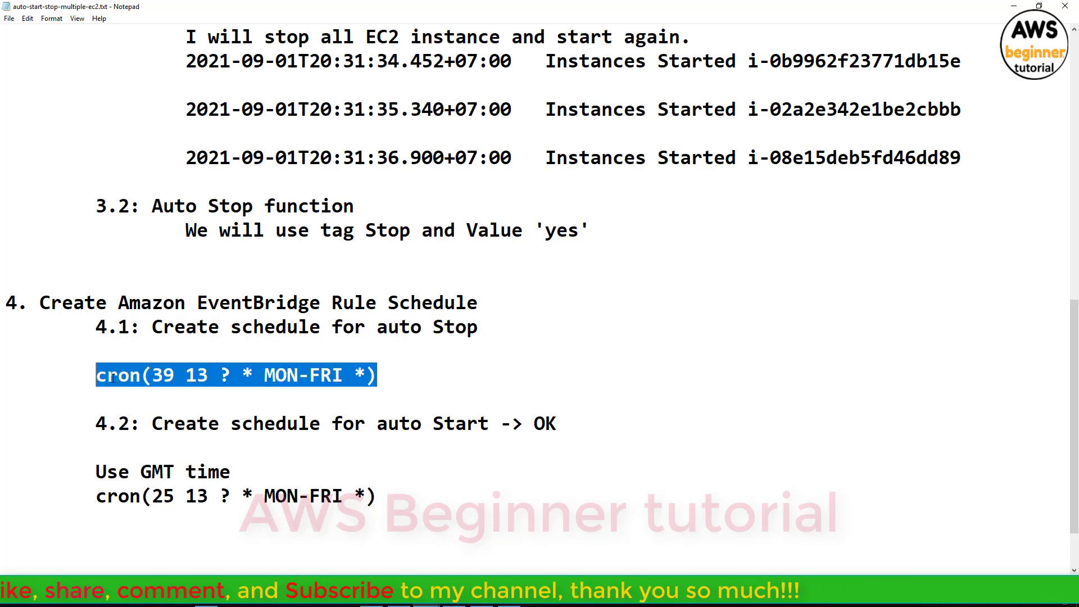
Return to Function-AutoStopEC2 and start adding an EventBridge (CloudWatch Events) trigger that uses a newly created rule.
click(368, 603)
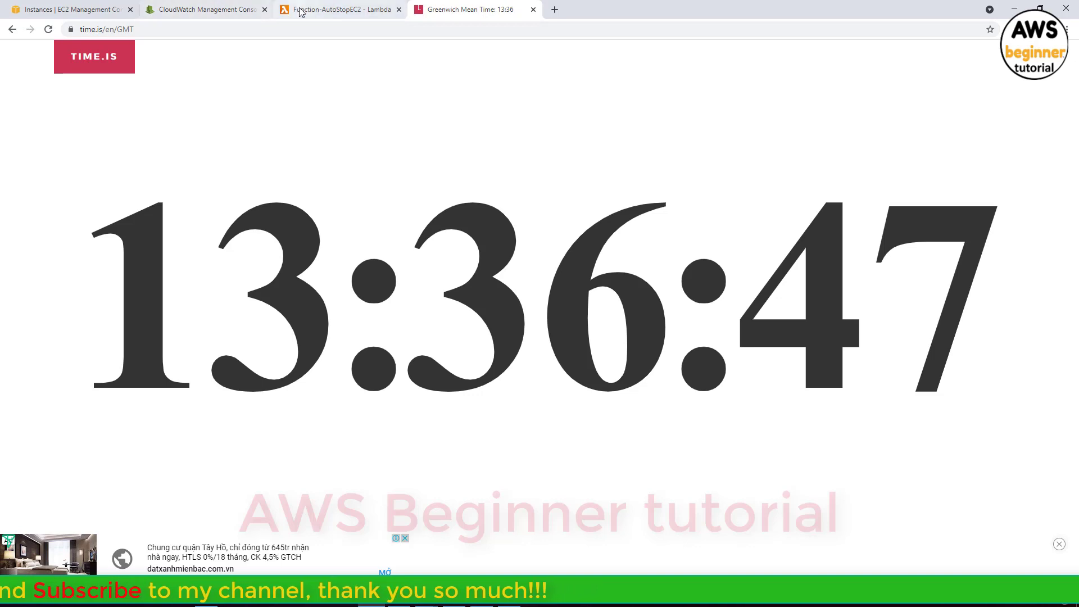
click(302, 11)
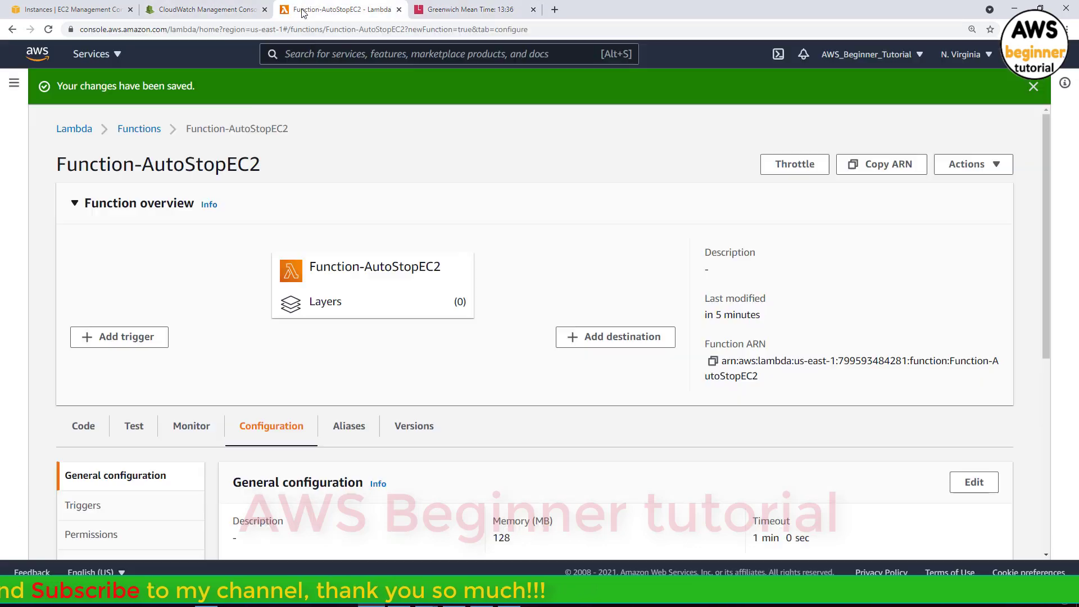
click(147, 334)
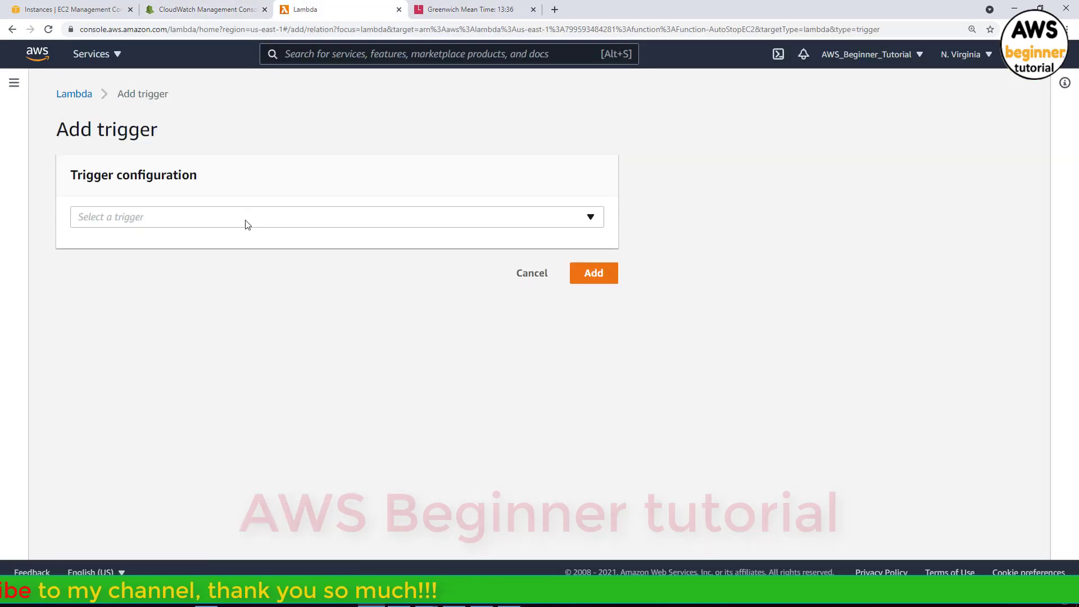
click(248, 225)
text(ev)
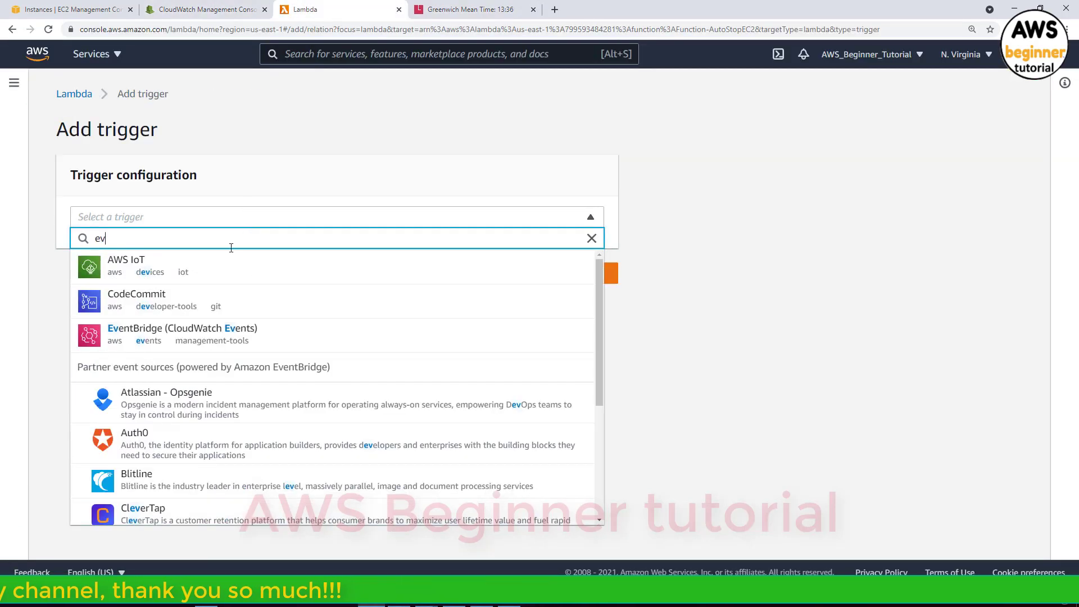
click(227, 323)
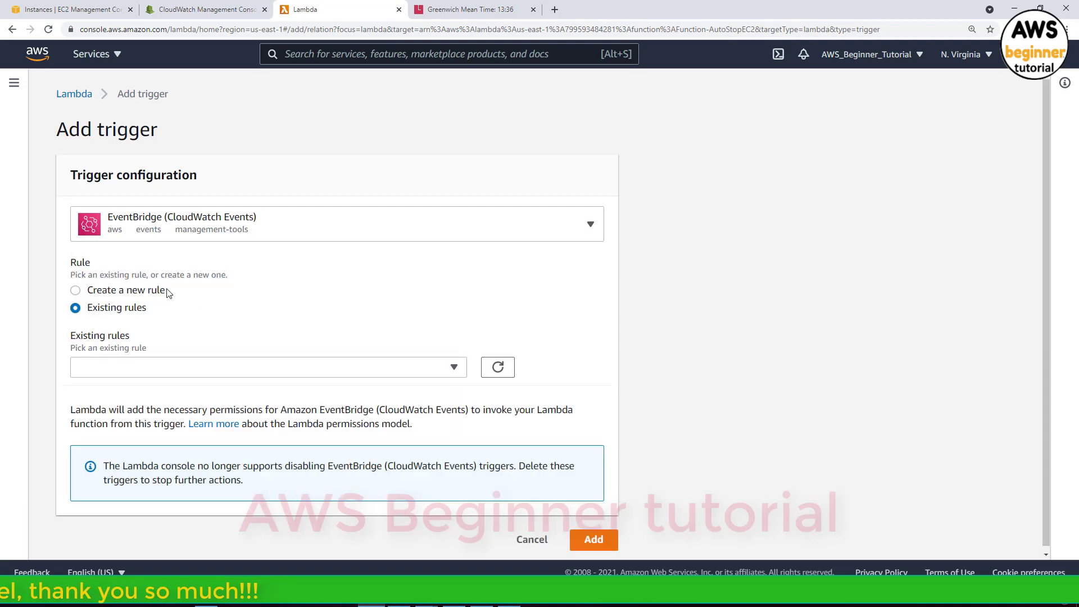
click(156, 290)
Name the rule StopEC2, describe it as Stop EC2, paste the schedule expression cron(39 13 ? * MON-FRI *) and add the trigger.
click(170, 366)
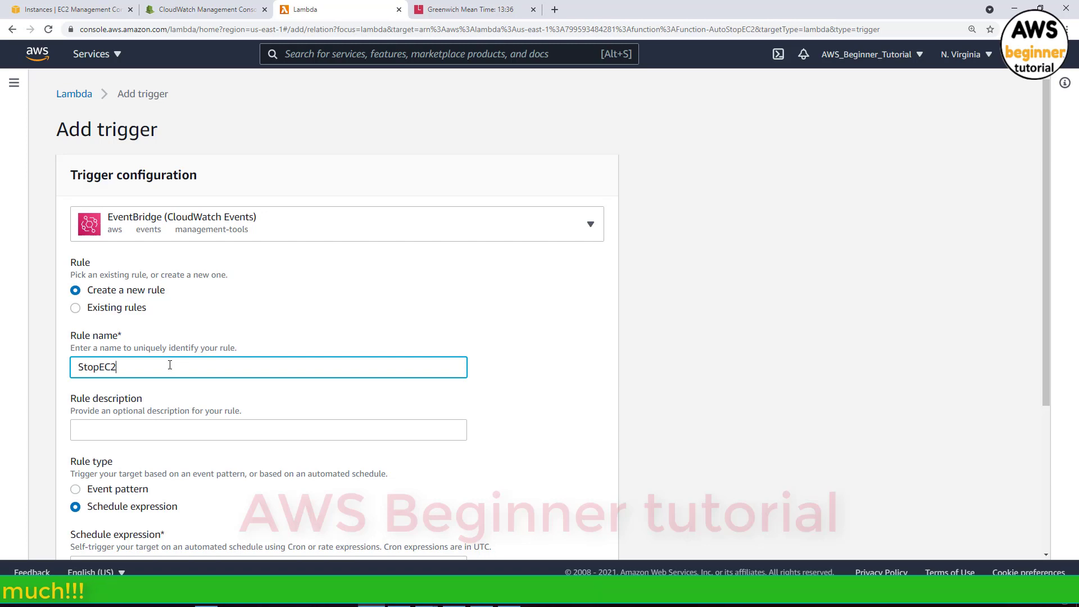
click(150, 431)
text(Stop EC2)
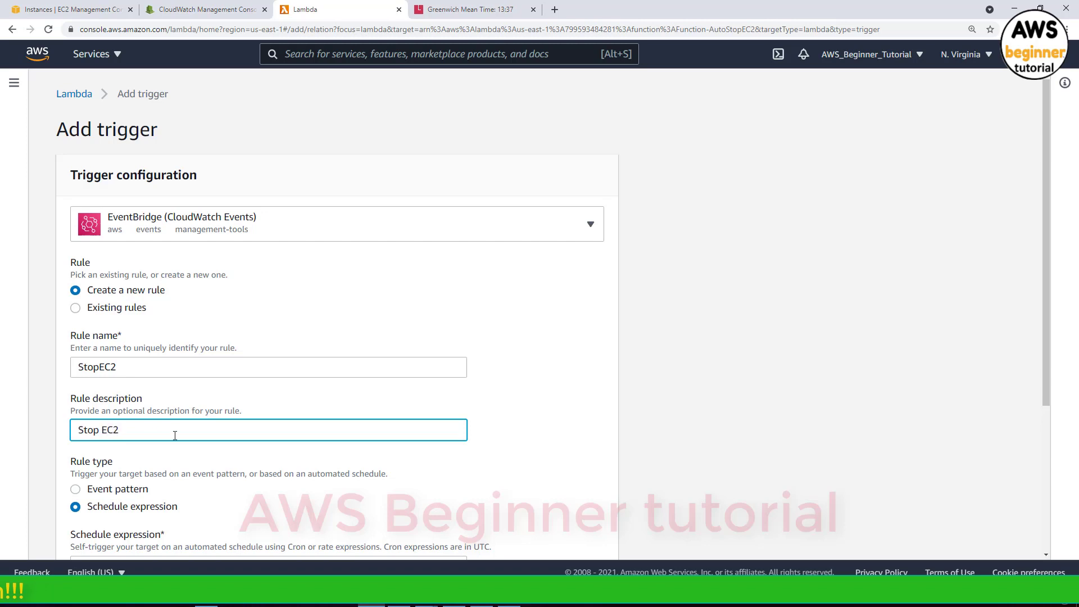
scroll(174, 435, down, 4)
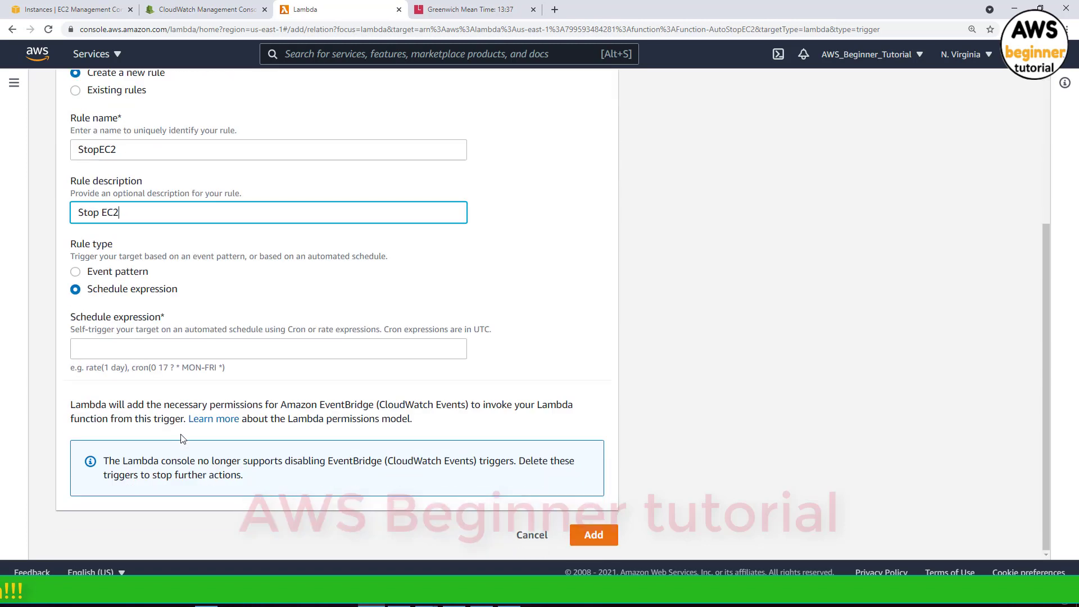
click(200, 349)
key(ctrl+v)
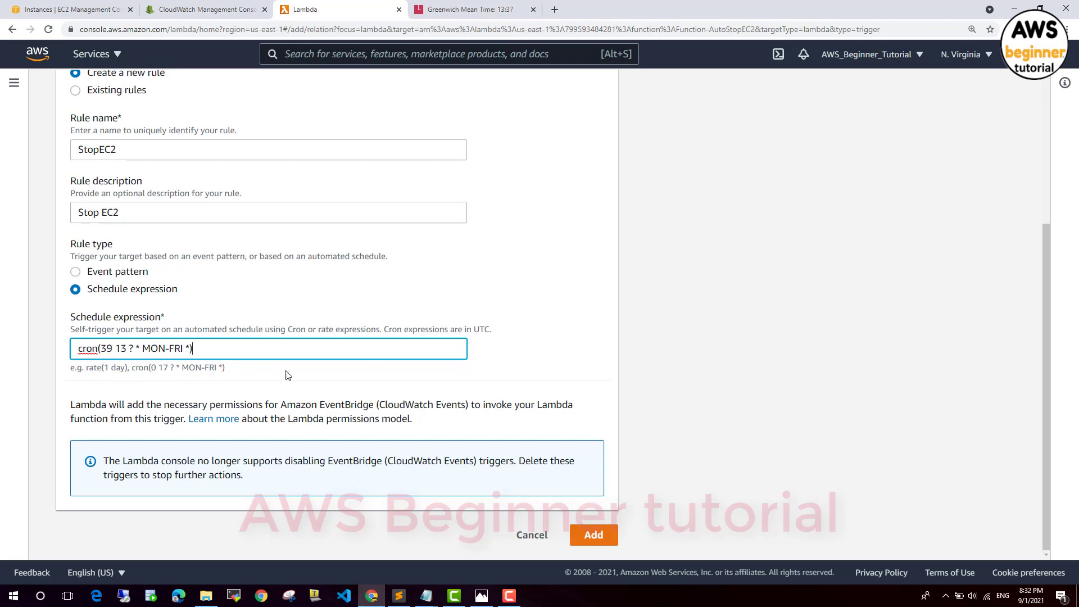
click(593, 535)
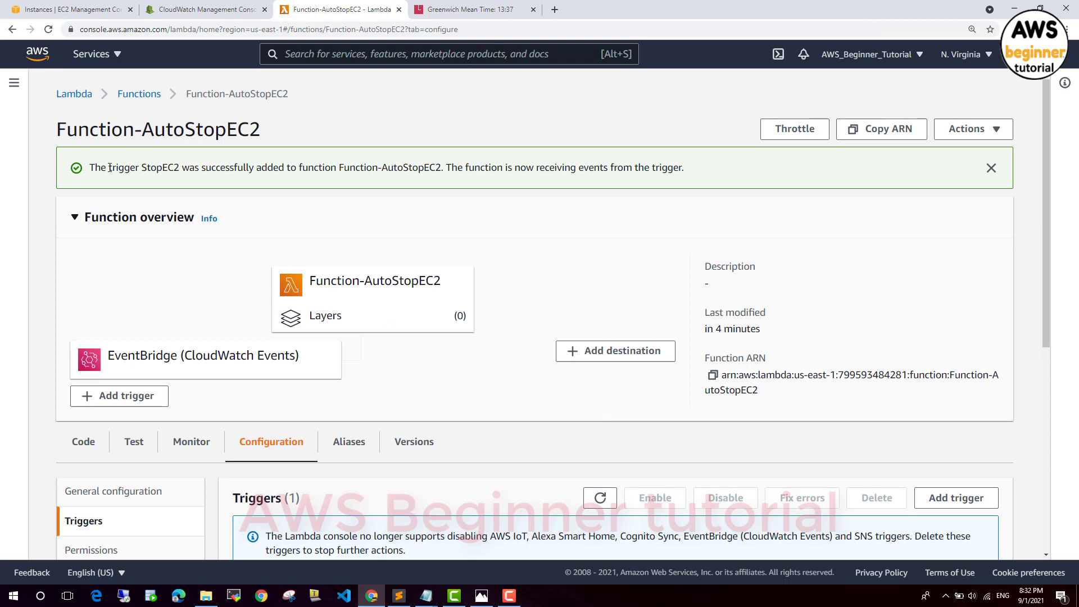
Review the message about the added trigger and open the StopEC2 rule from the function's trigger list in a new browser tab.
triple_click(140, 164)
click(734, 169)
scroll(680, 236, down, 2)
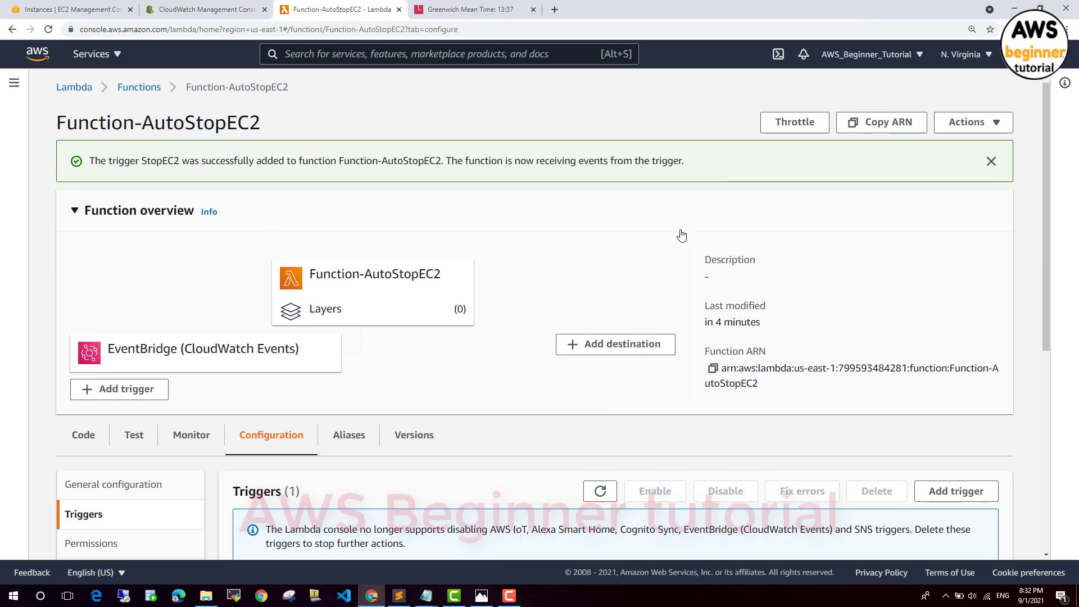
scroll(679, 240, down, 3)
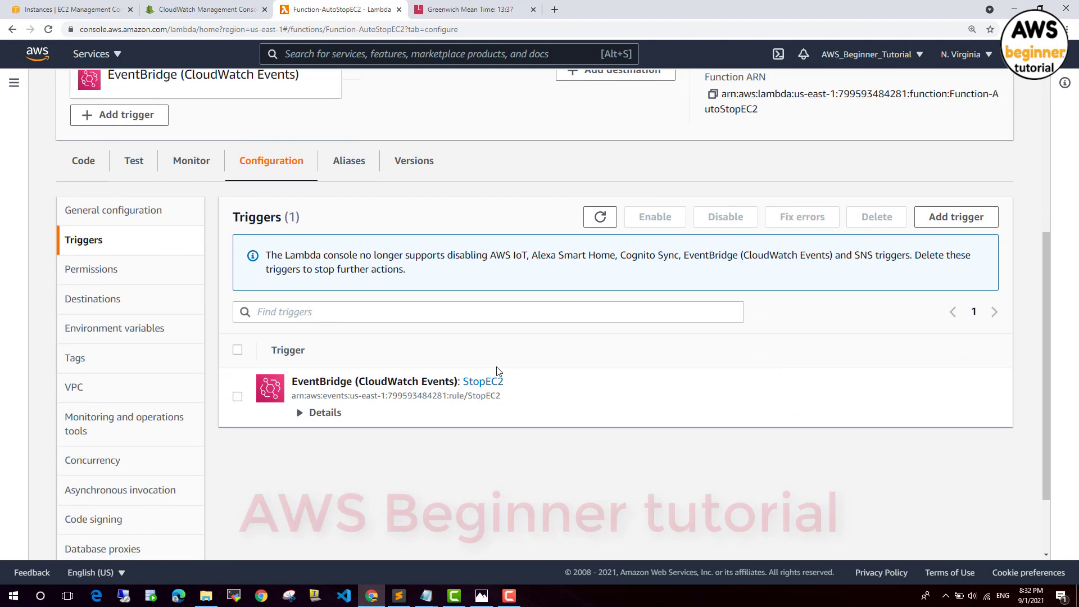
right_click(485, 384)
click(509, 387)
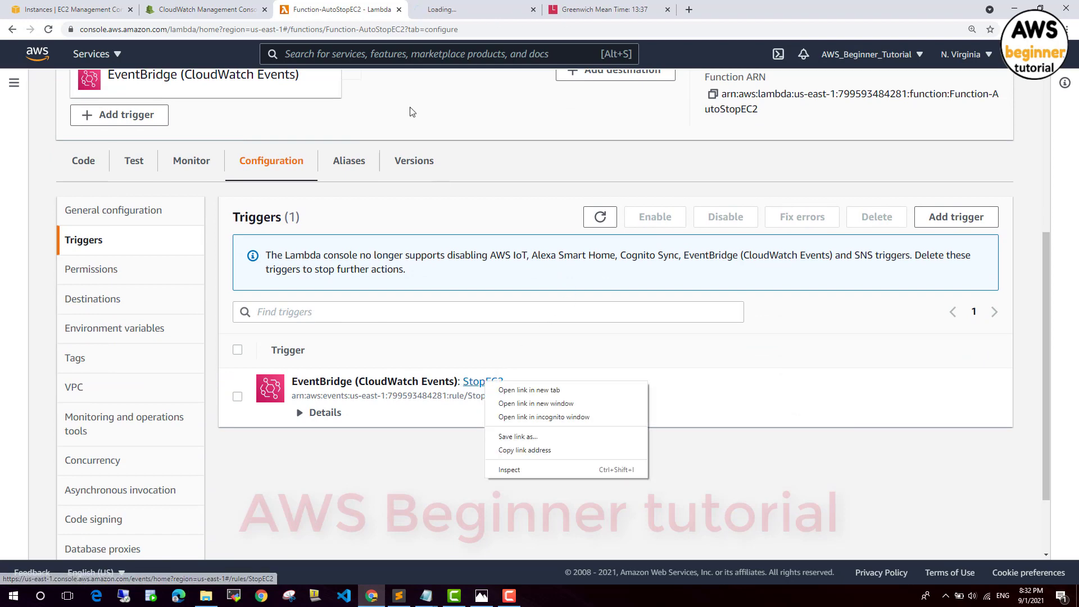
click(447, 10)
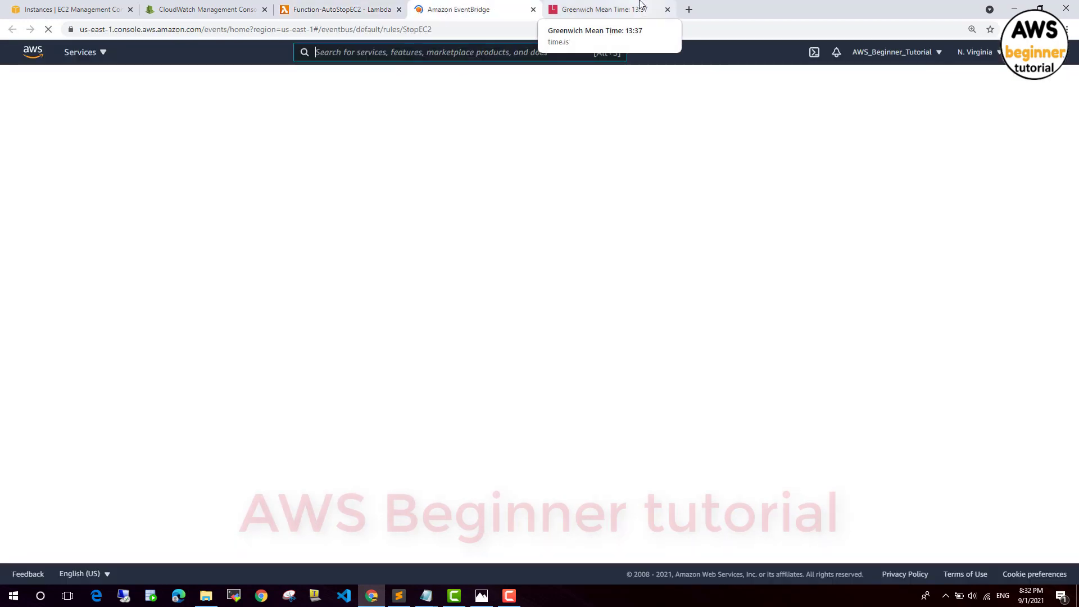
Check the current GMT time against the event schedule of the StopEC2 rule.
click(630, 9)
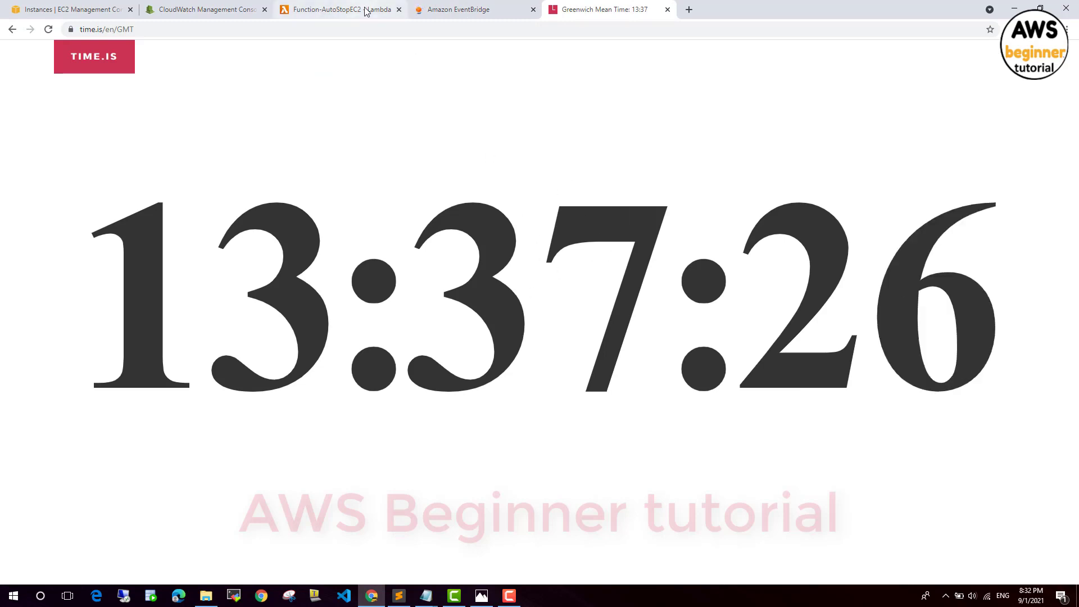
click(483, 10)
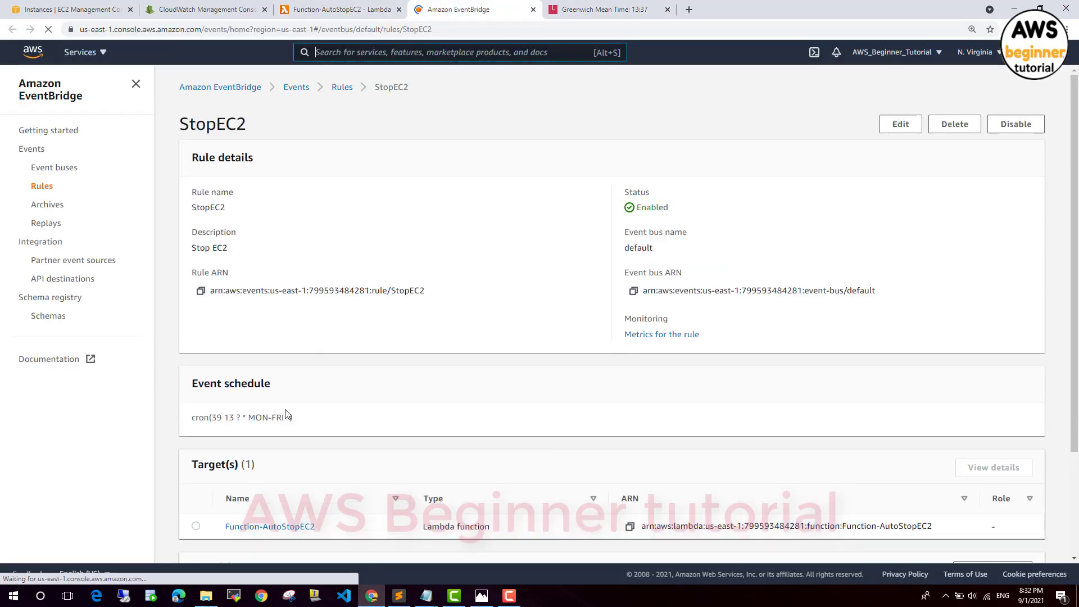
triple_click(241, 417)
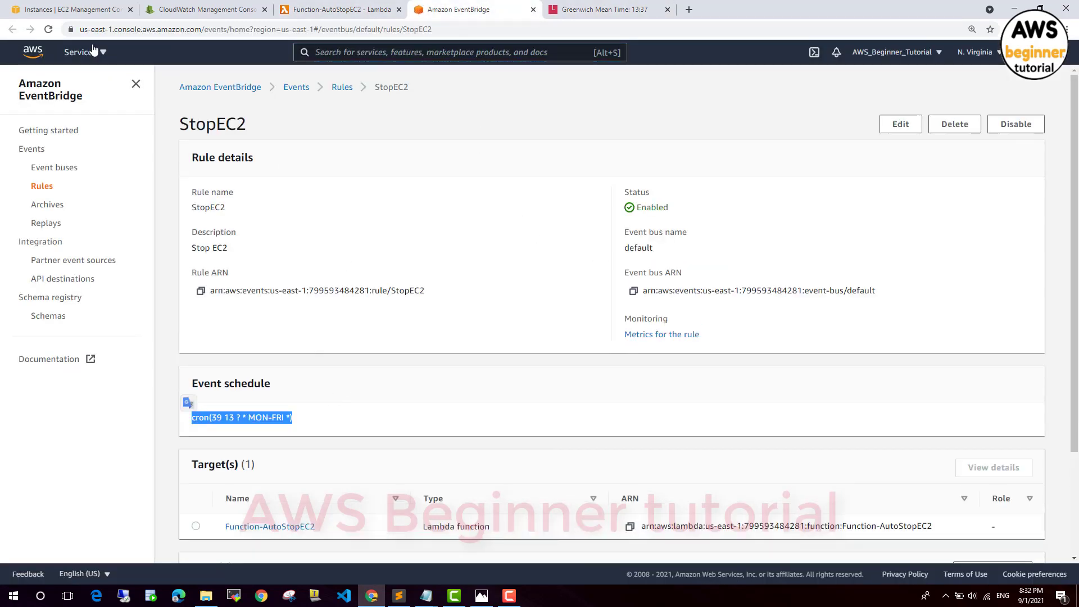
Go back to the log groups list in CloudWatch and refresh it.
click(216, 10)
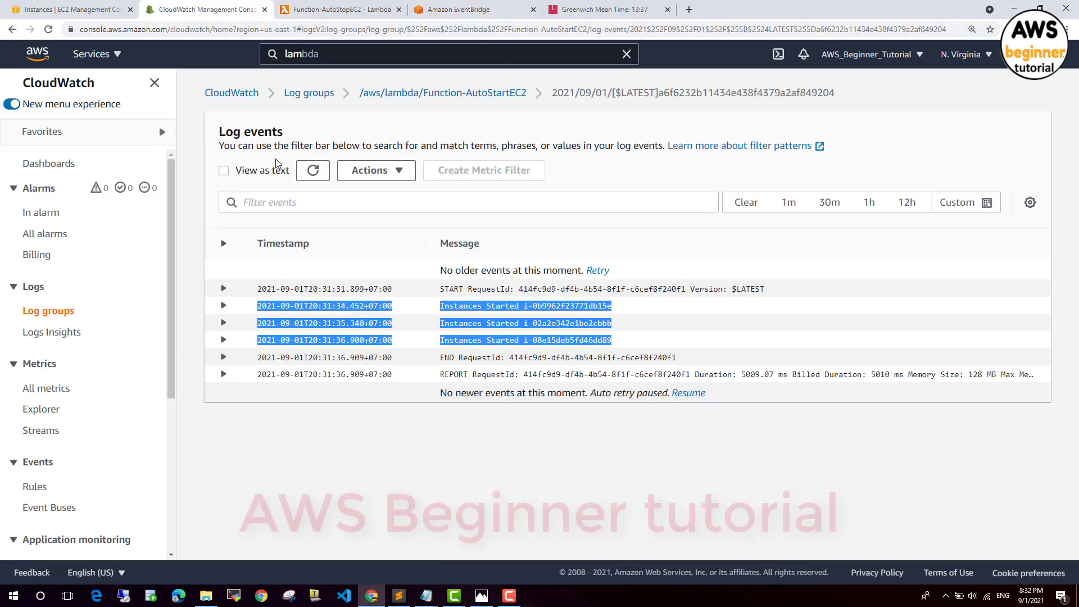
click(329, 93)
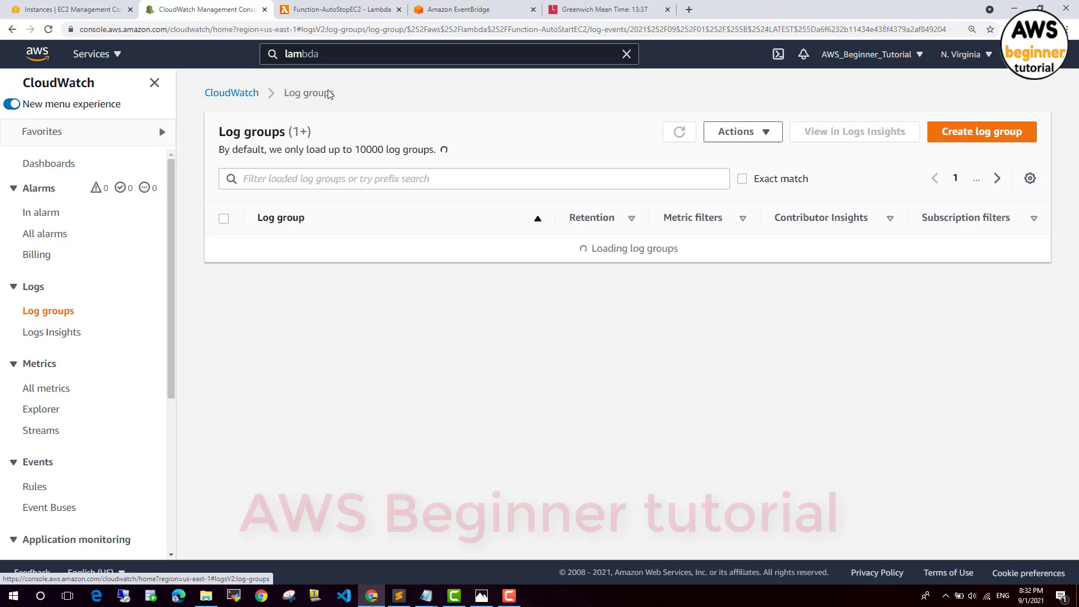
click(679, 134)
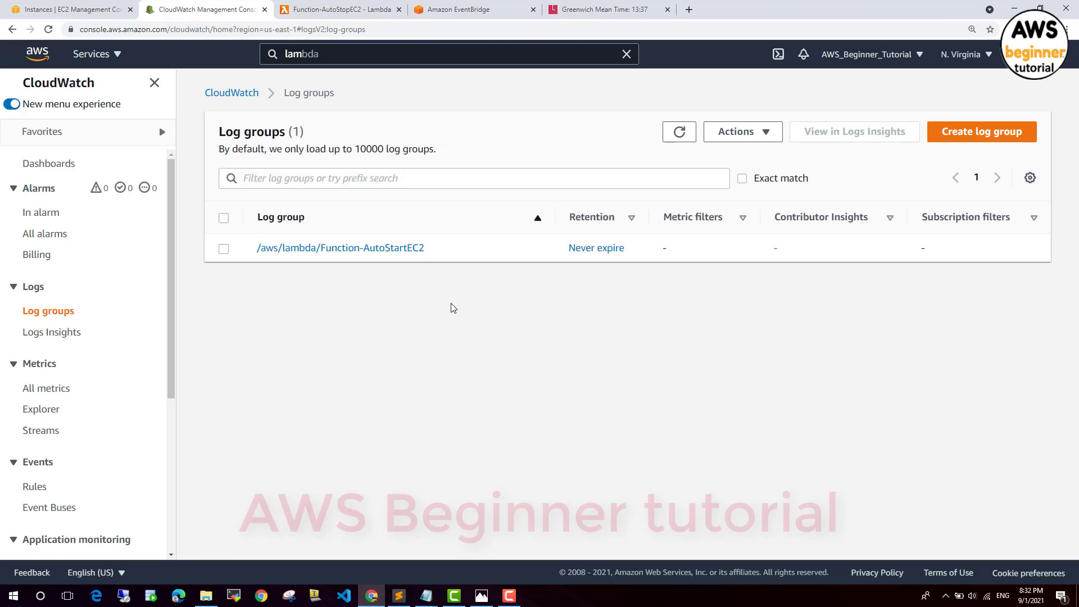
mouse_move(427, 596)
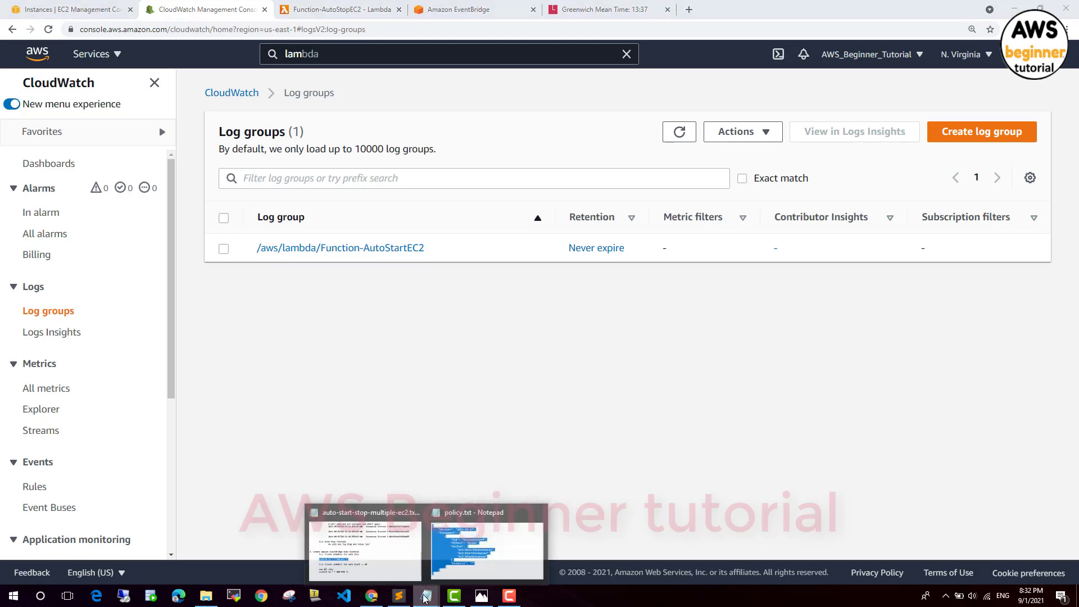
Switch to the auto-start-stop-multiple-ec2.txt notes in Notepad and add "Current, not have logroup of AutoStopEC2" under the auto Stop cron expression.
click(361, 542)
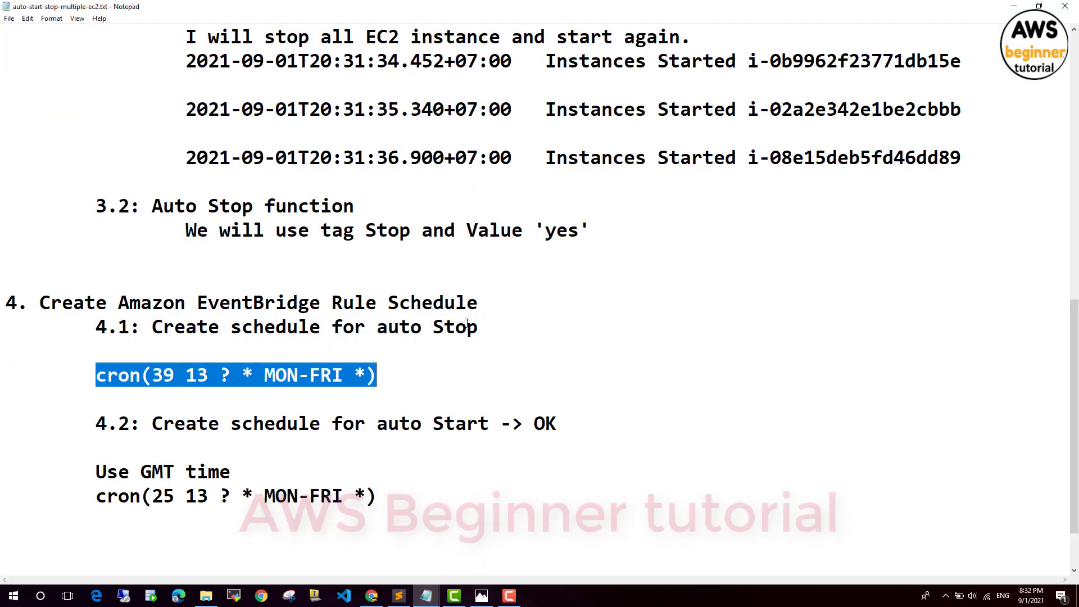
click(448, 406)
key(Return)
key(Tab)
text(Cur)
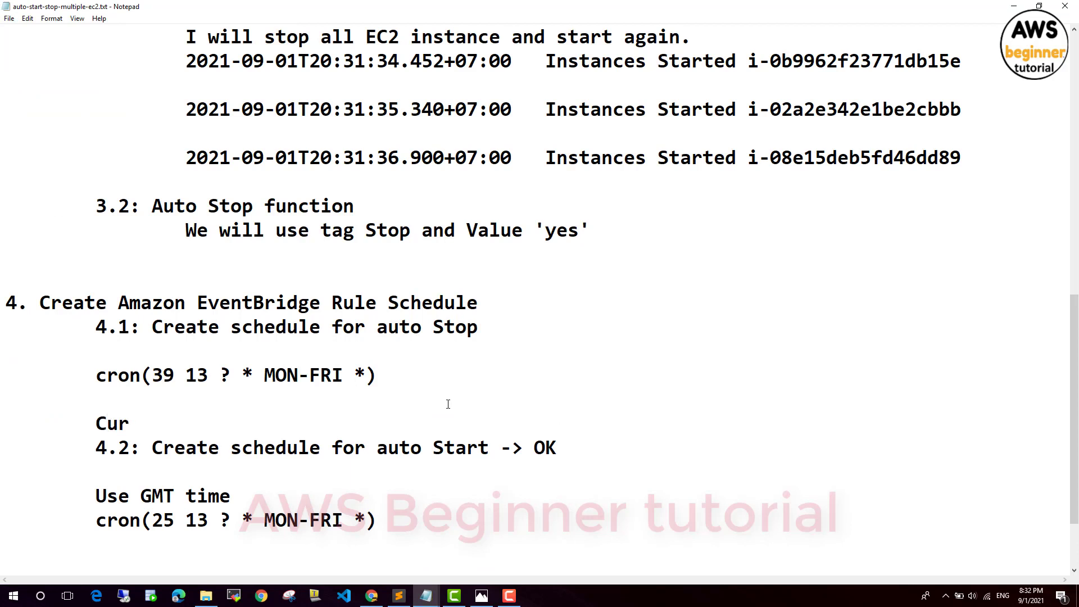
text(rent,)
text(not have log)
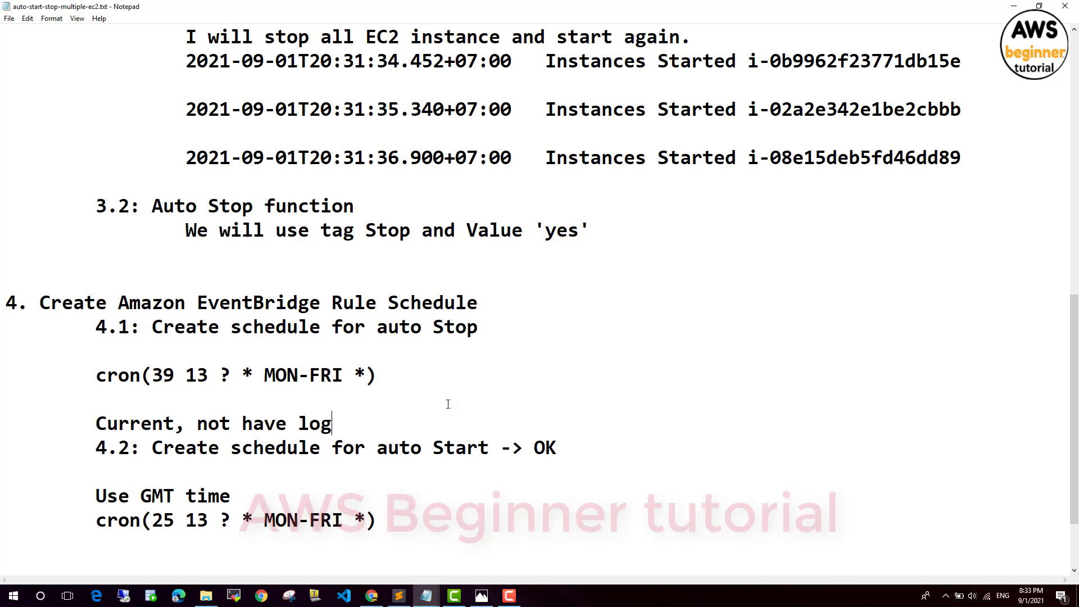
text(roup of)
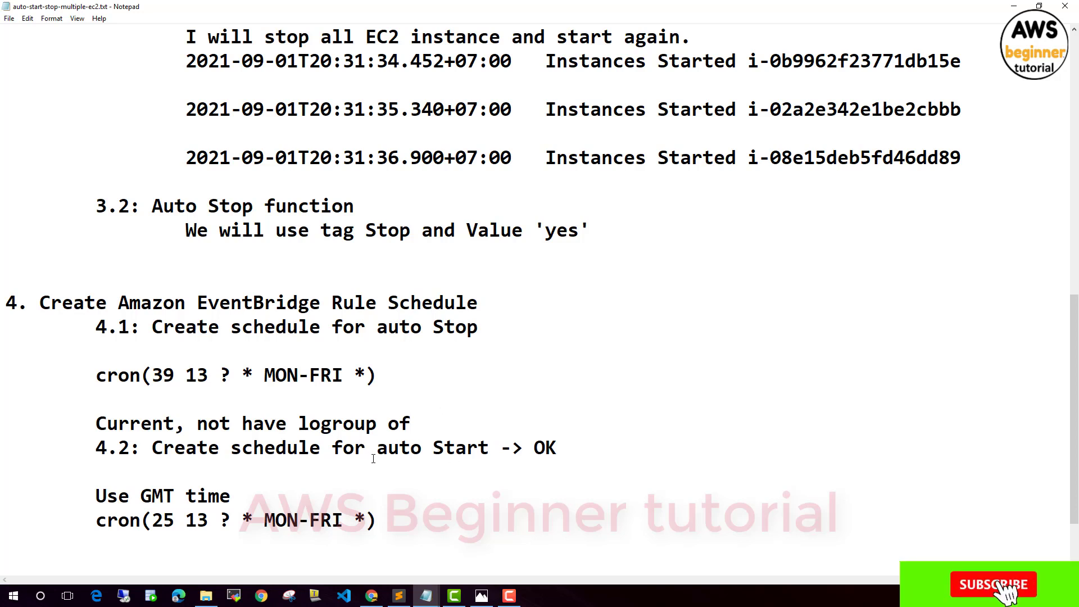
text( Auto)
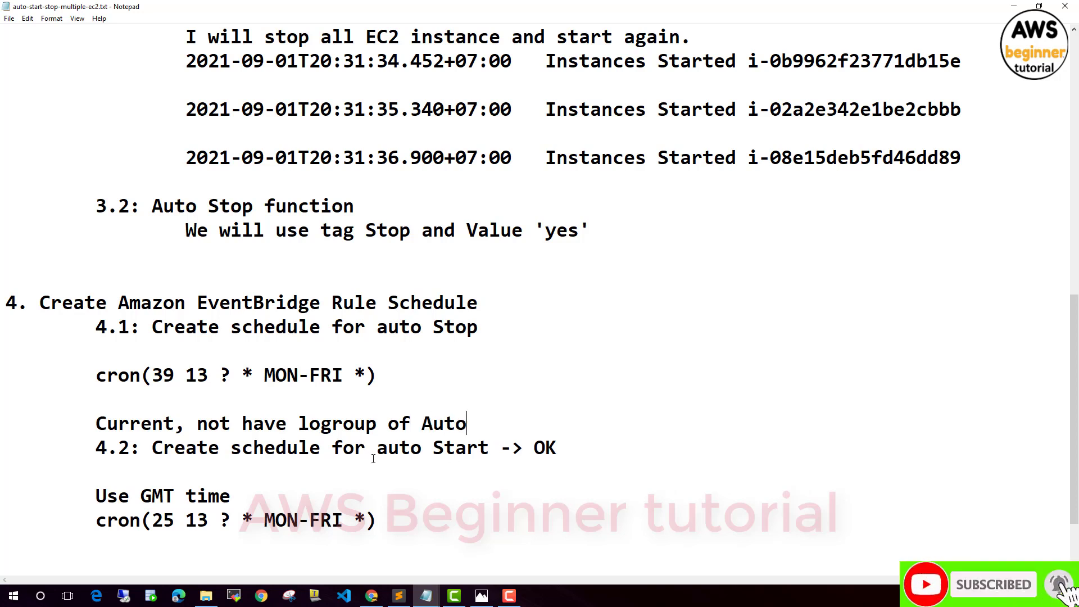
text(StopEC2)
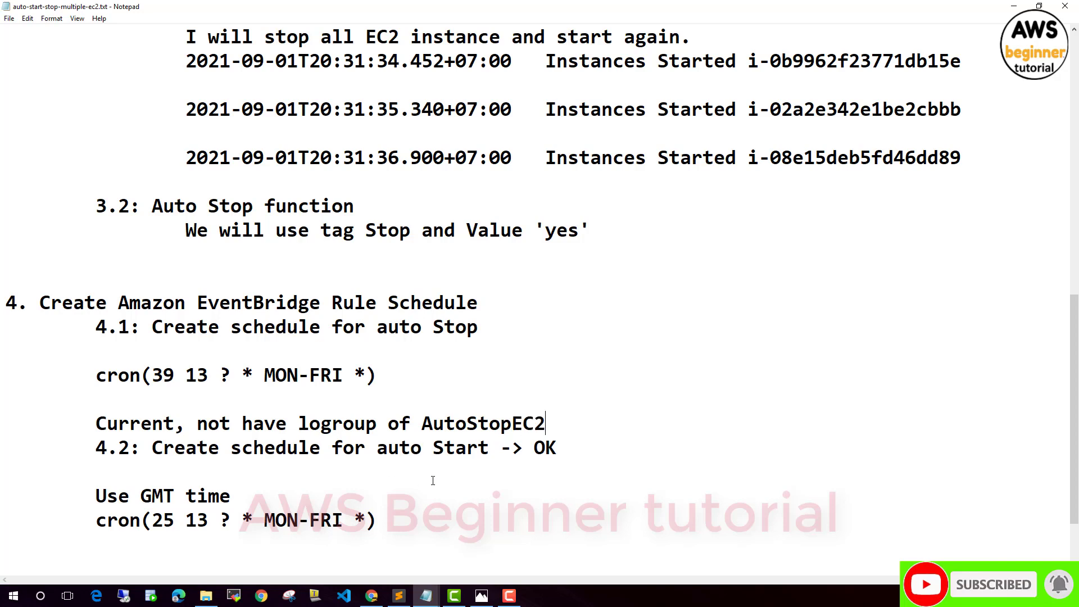
Correct "logroup" to "log group" in the note about AutoStopEC2.
click(373, 597)
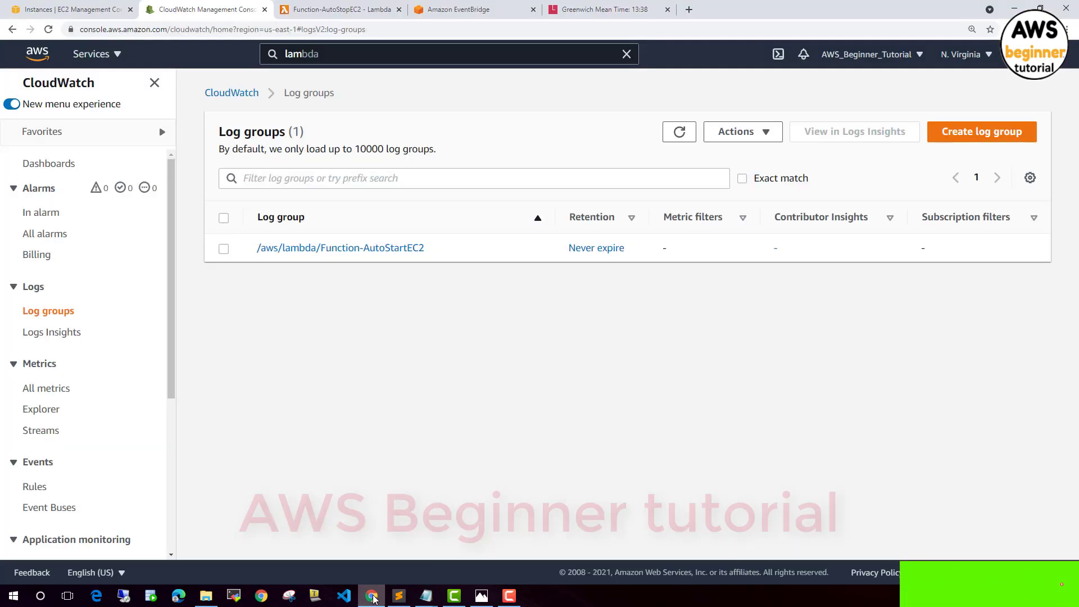
mouse_move(426, 595)
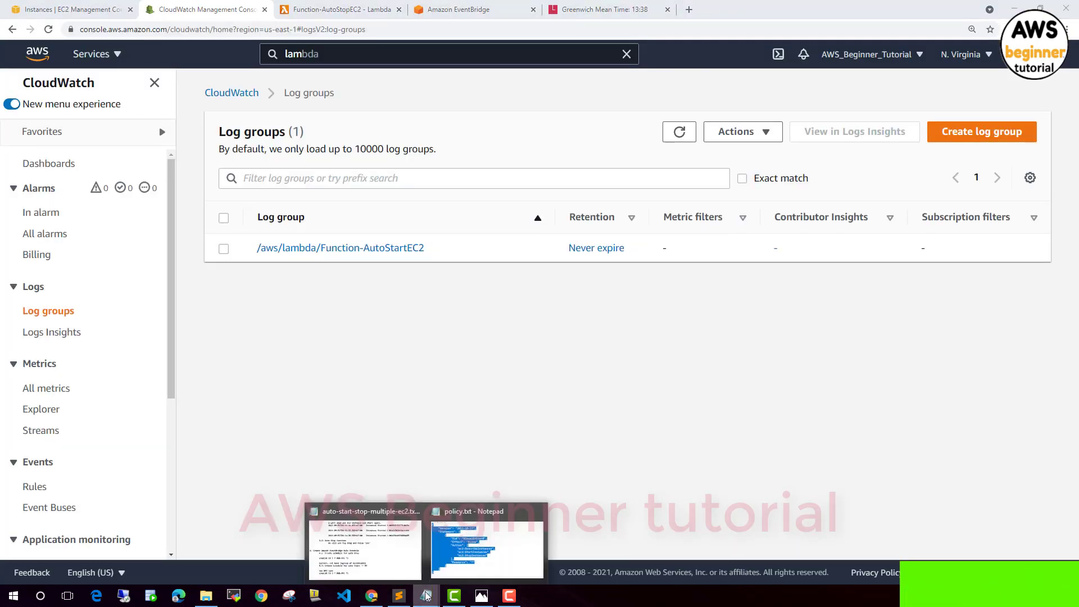
click(397, 555)
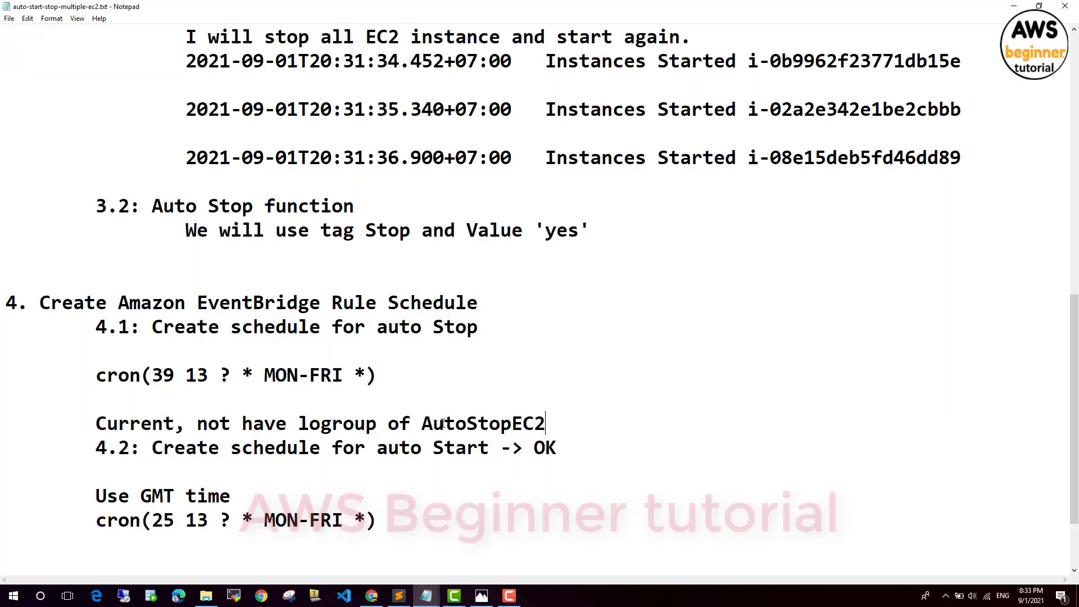
click(321, 425)
text(g)
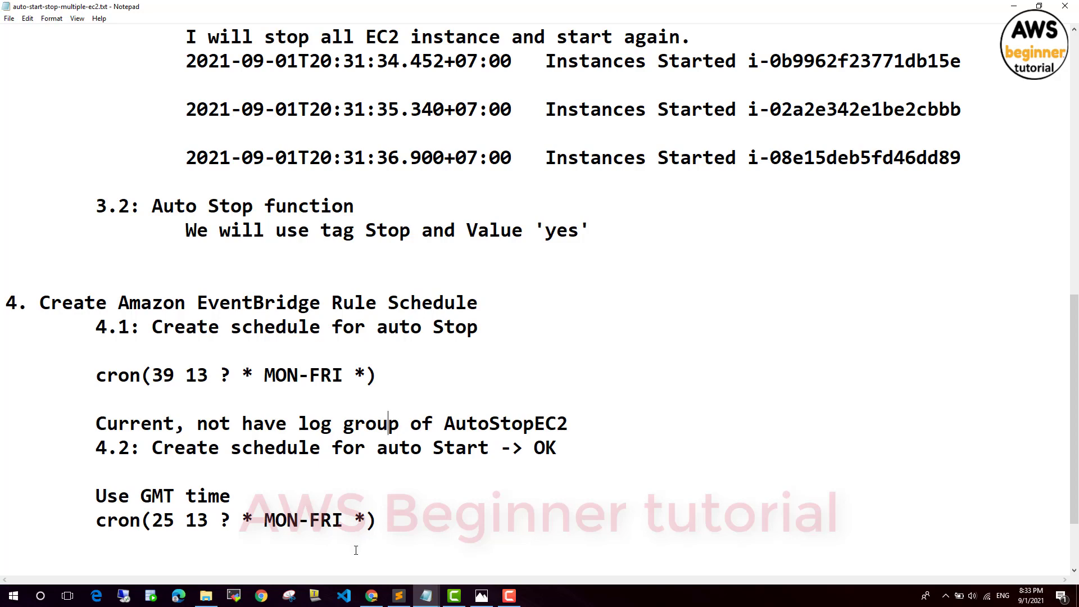
Refresh the CloudWatch log groups in Chrome and compare the current GMT time with the StopEC2 rule's event schedule.
click(371, 594)
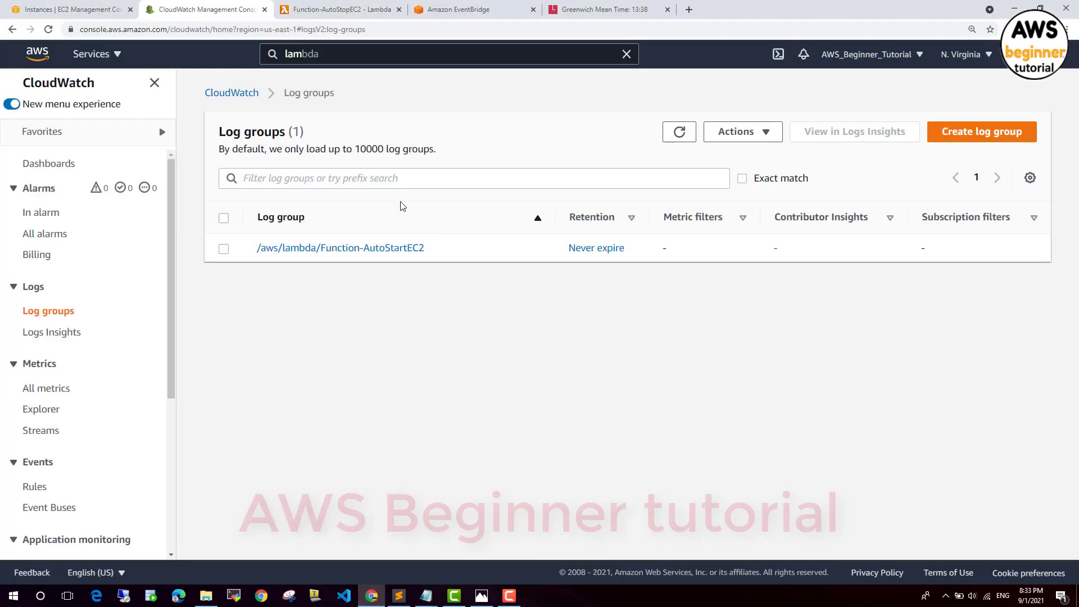
click(679, 131)
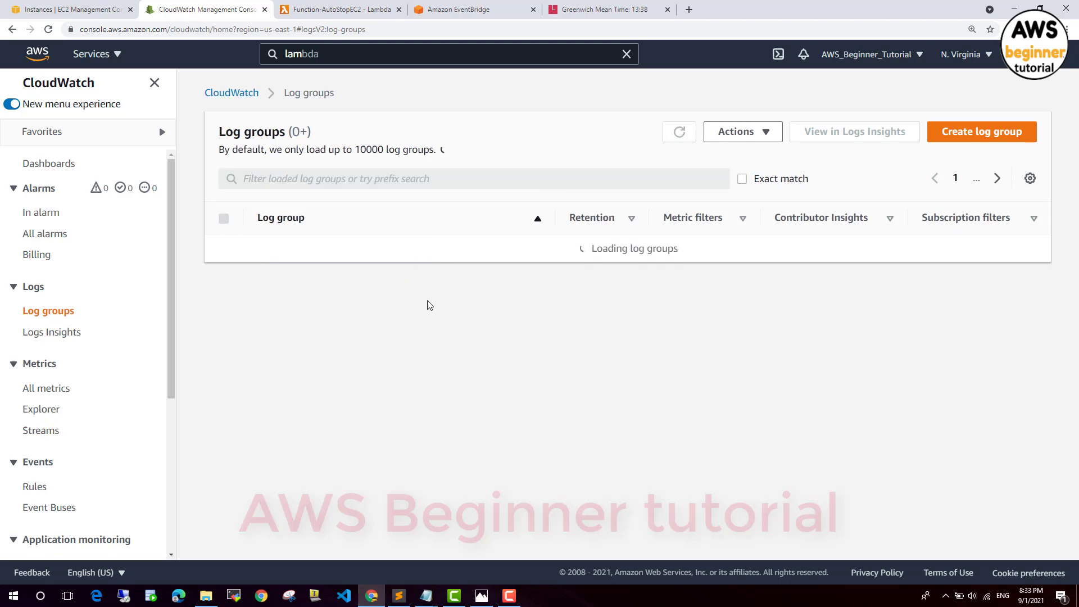
click(587, 9)
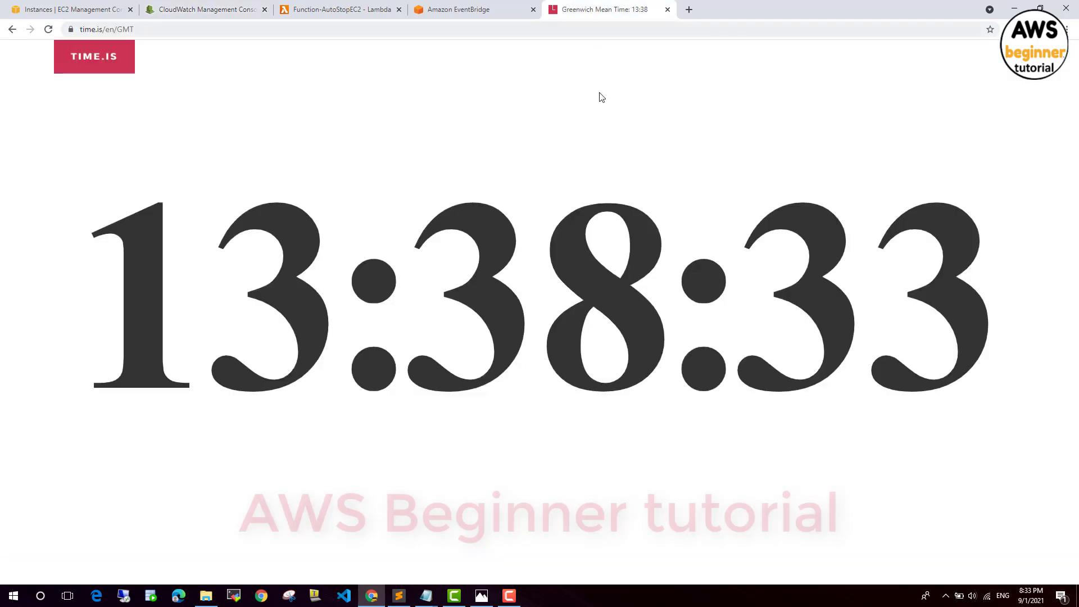
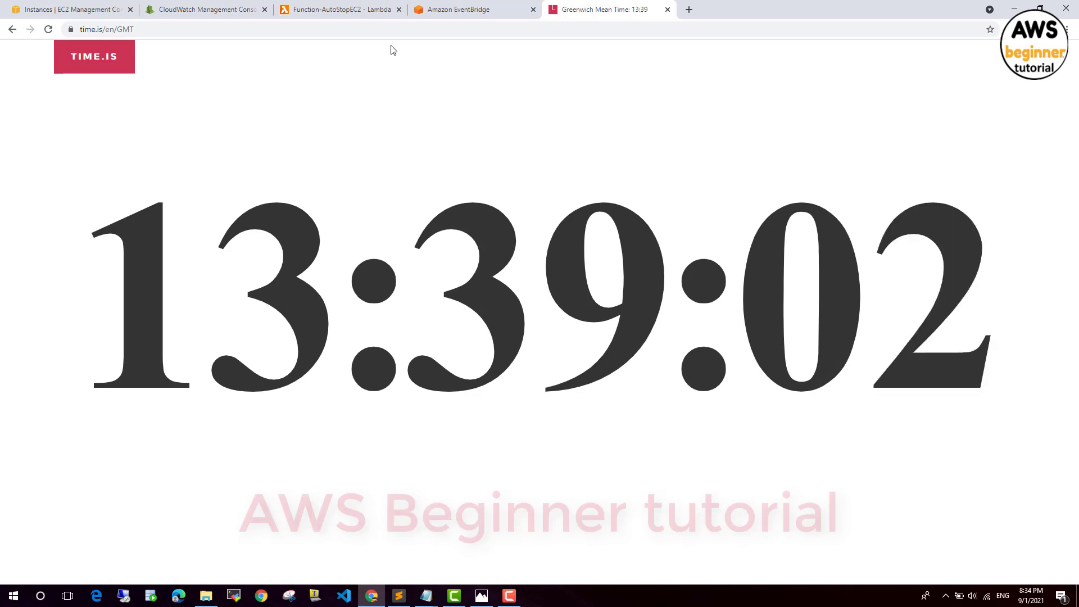
click(444, 9)
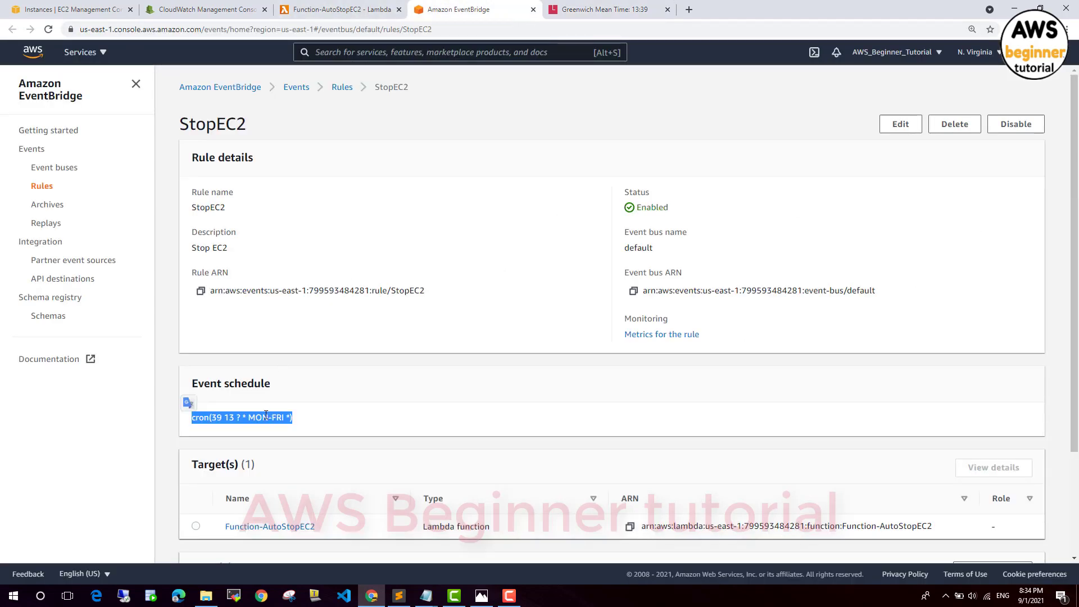
click(354, 10)
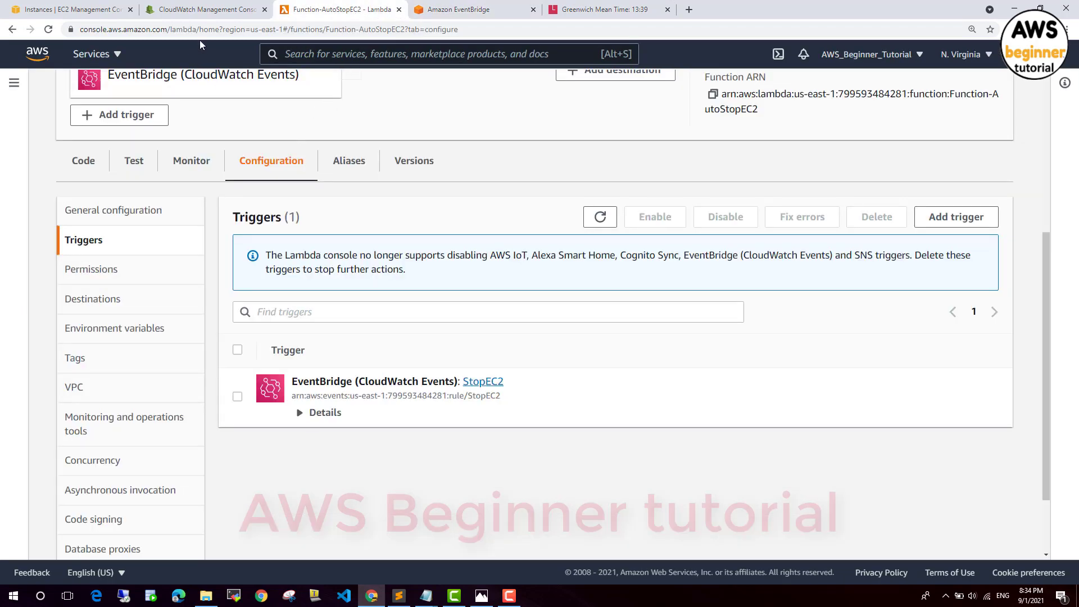
Return to the CloudWatch log groups and keep refreshing the list until the Function-AutoStopEC2 log group is listed.
click(203, 10)
click(673, 133)
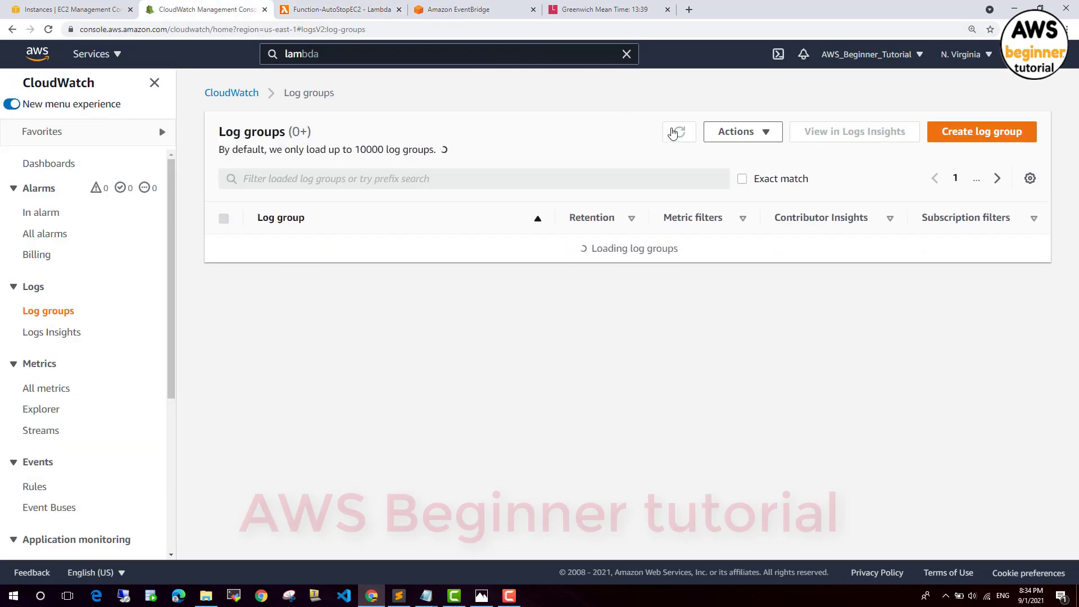
click(672, 132)
click(673, 132)
click(672, 133)
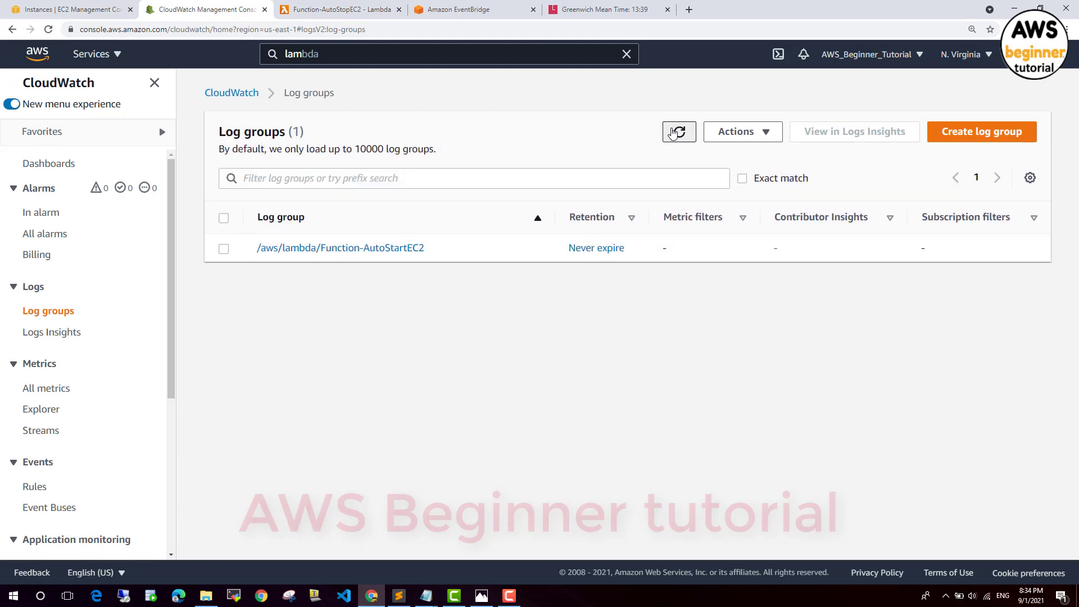
click(673, 133)
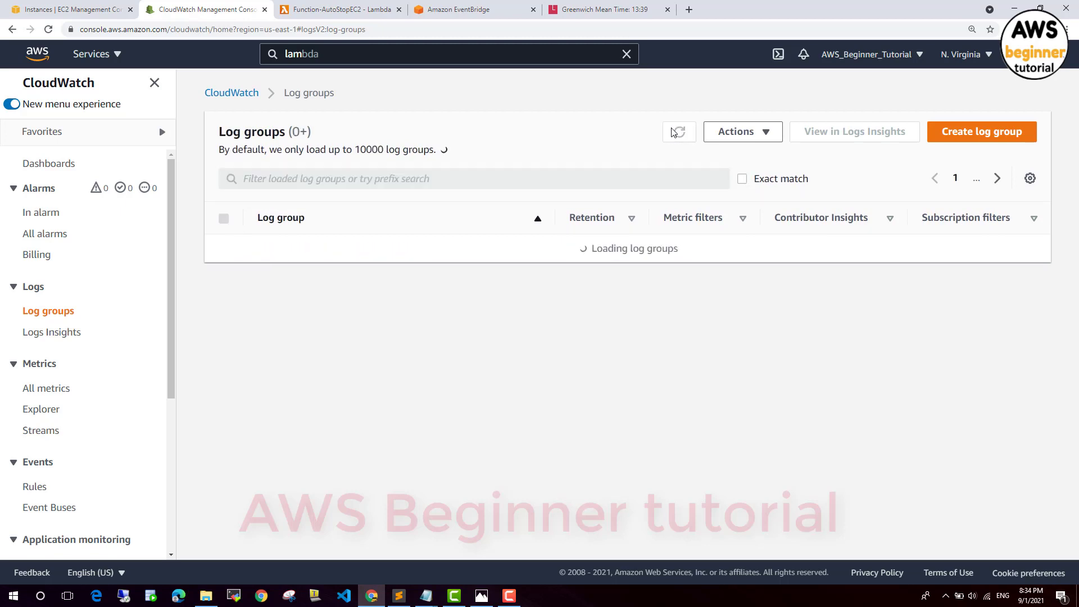
click(673, 133)
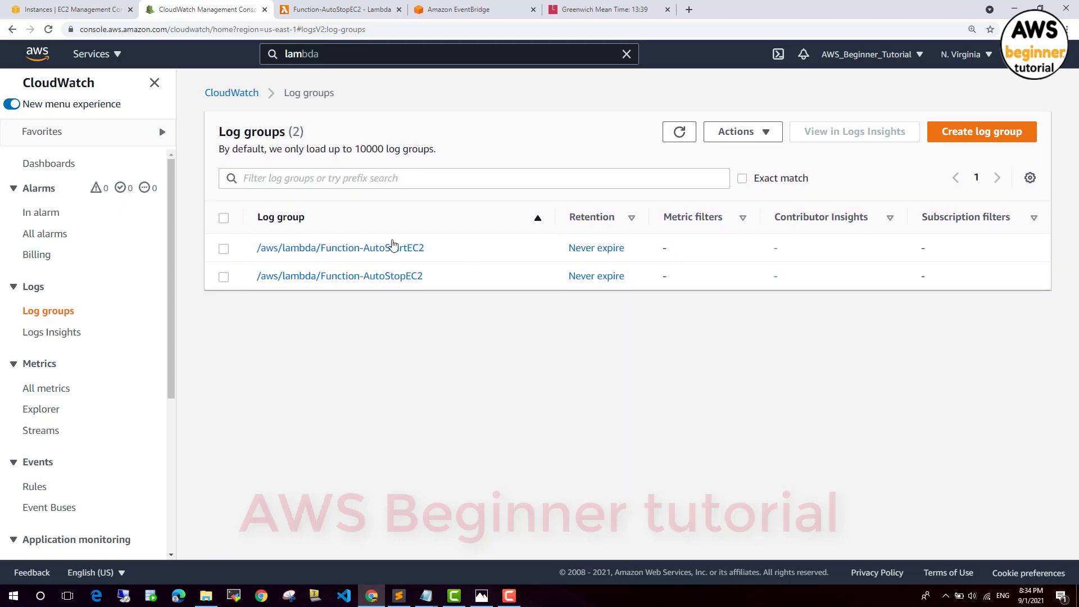
Open the log stream of /aws/lambda/Function-AutoStopEC2 and copy its three Instances Stopped events with their timestamps.
click(407, 277)
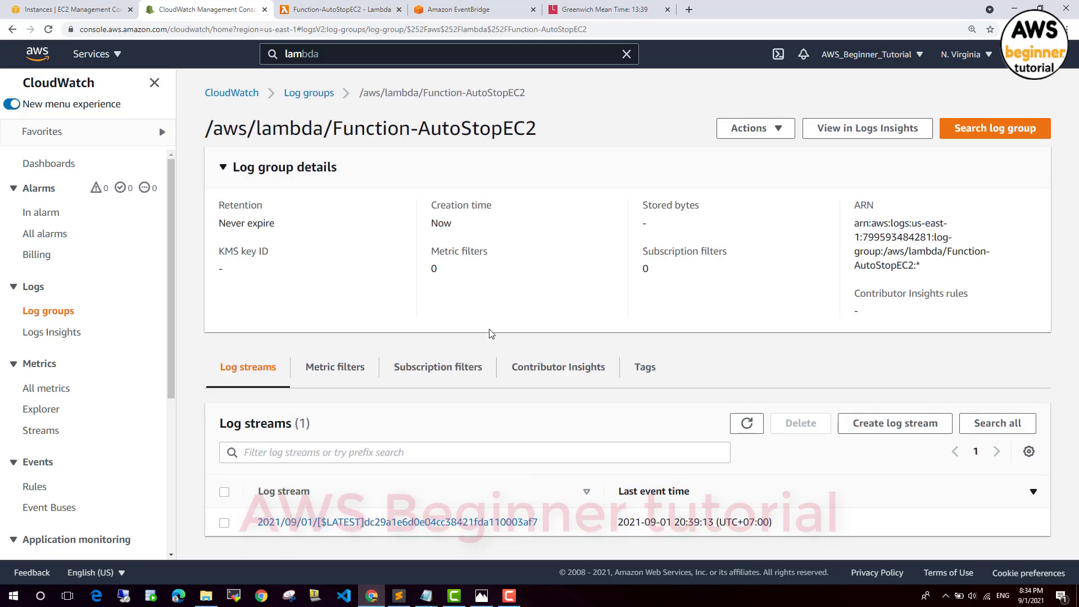
click(500, 523)
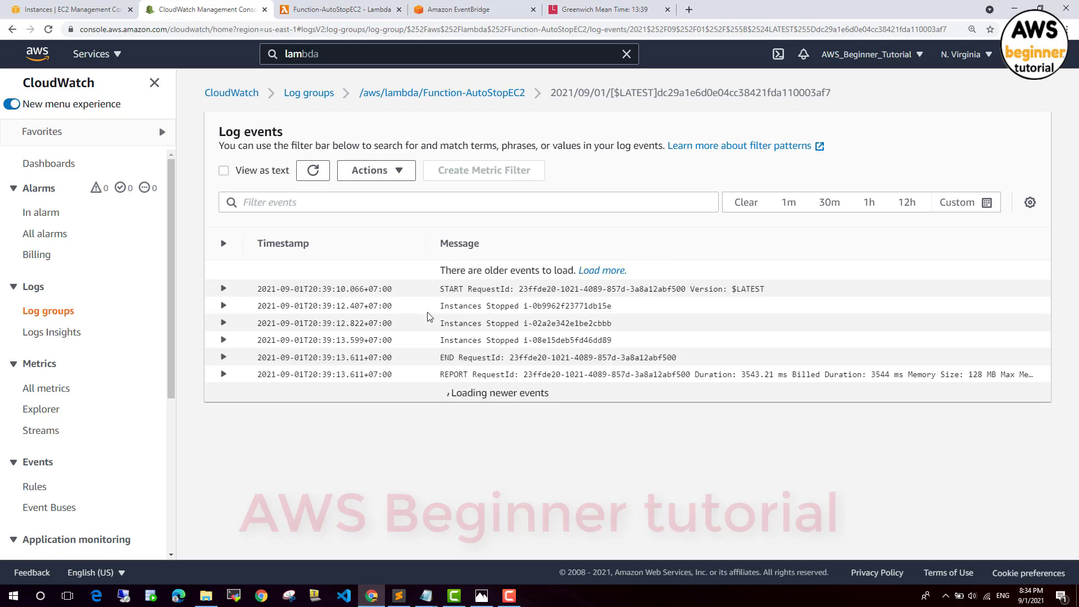
drag(619, 341, 258, 308)
key(ctrl+c)
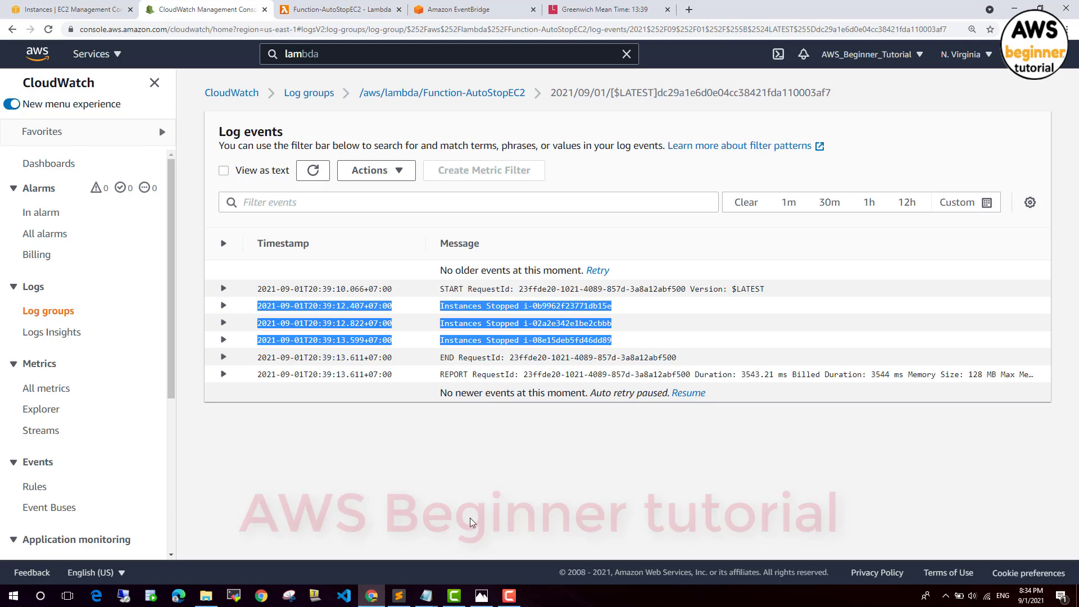
Paste the copied log events under 3.2 Auto Stop function in the Notepad notes and indent the lines to align.
click(426, 595)
click(392, 557)
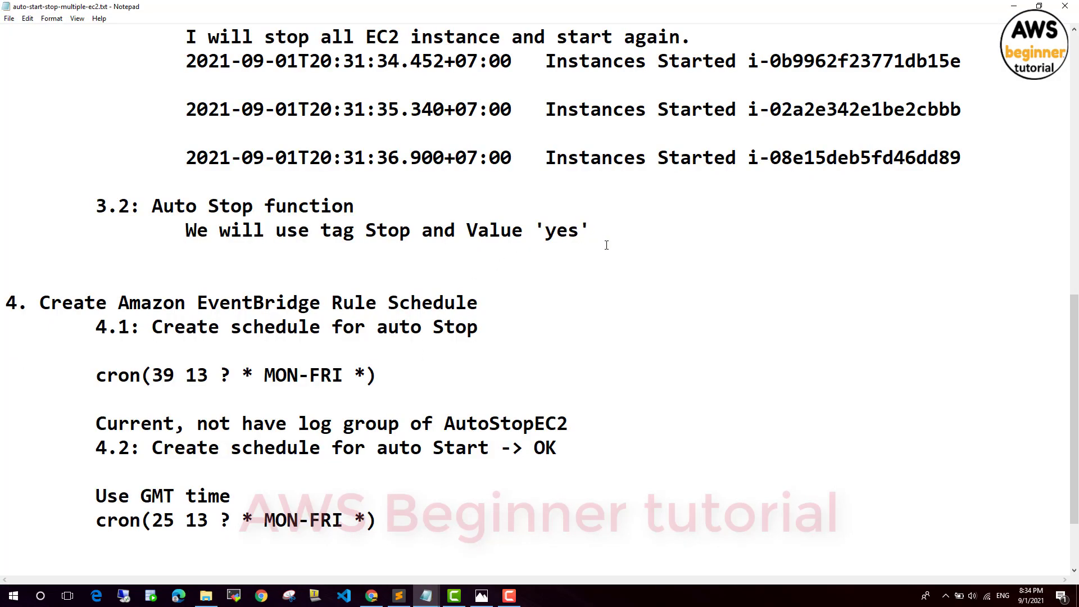
key(Return)
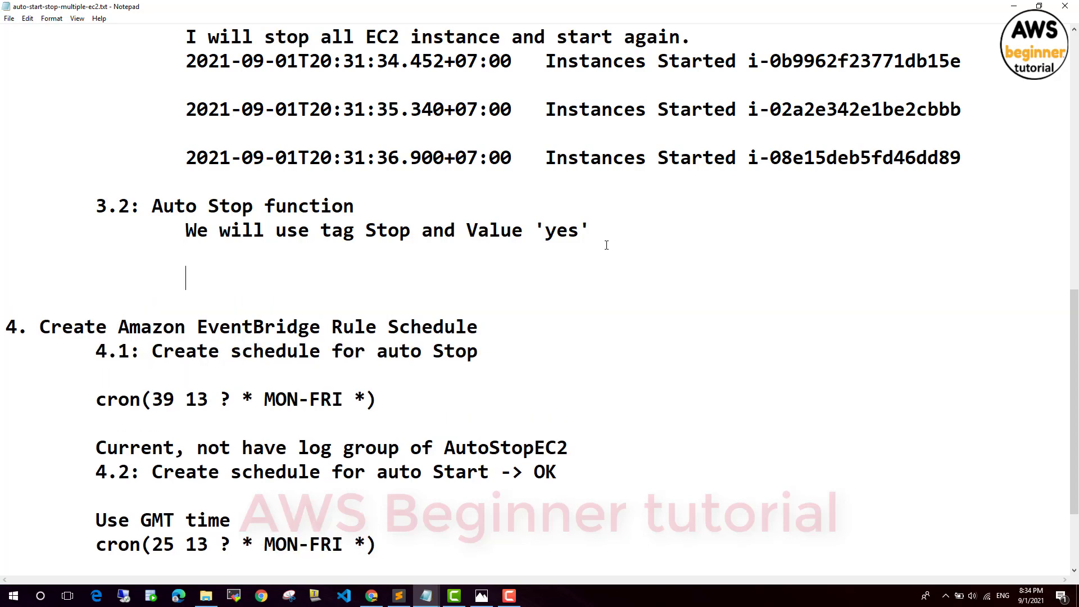
key(ctrl+v)
click(7, 326)
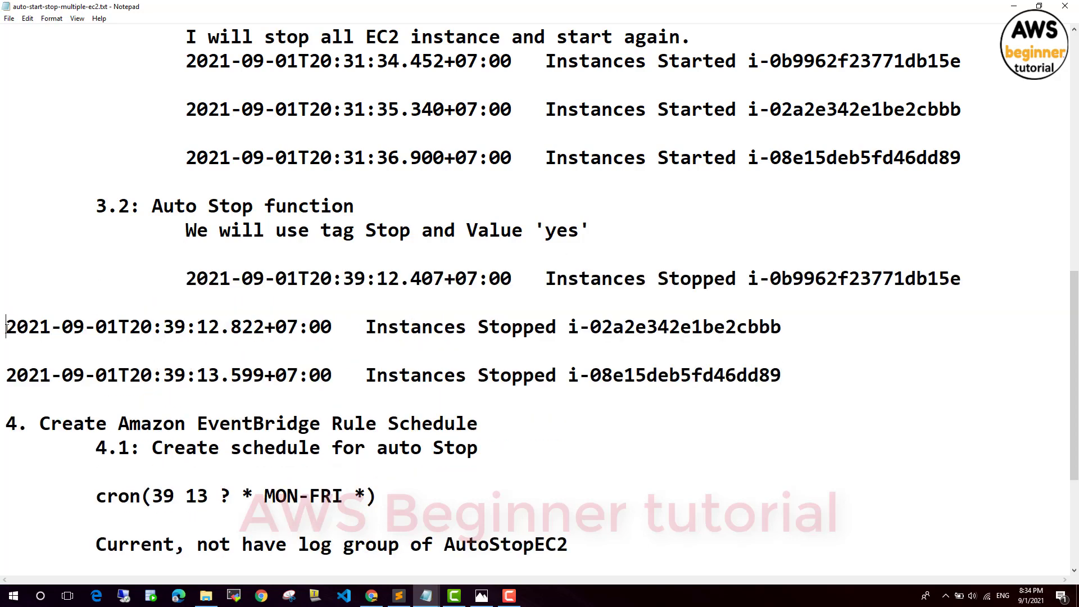
key(Tab)
key(Tab)
key(Tab)
key(Tab)
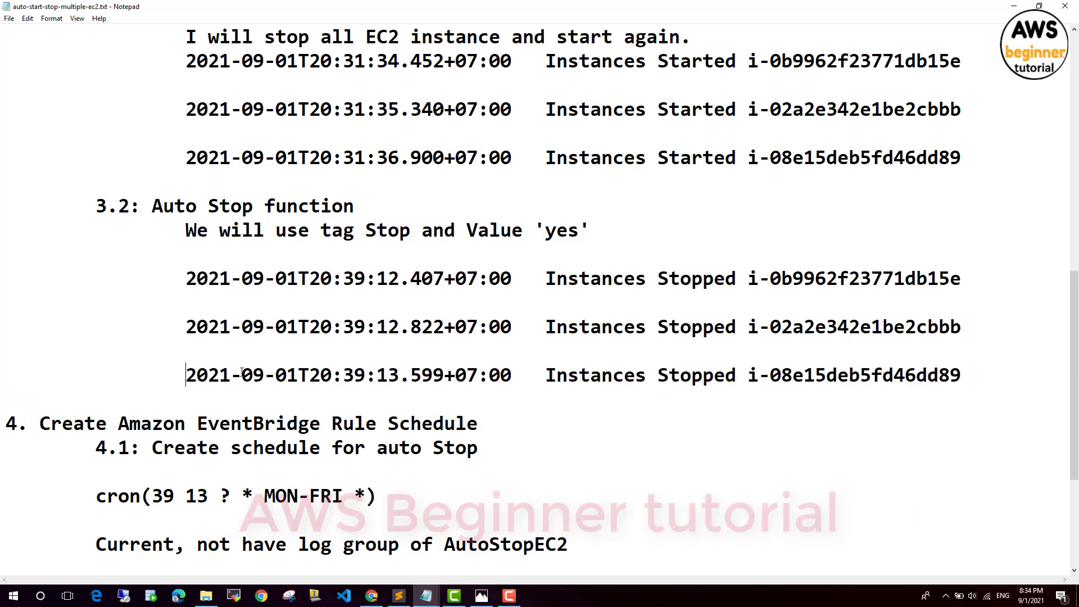
Review the three Instances Stopped messages under 3.2, highlighting each one in turn.
drag(540, 276, 1001, 280)
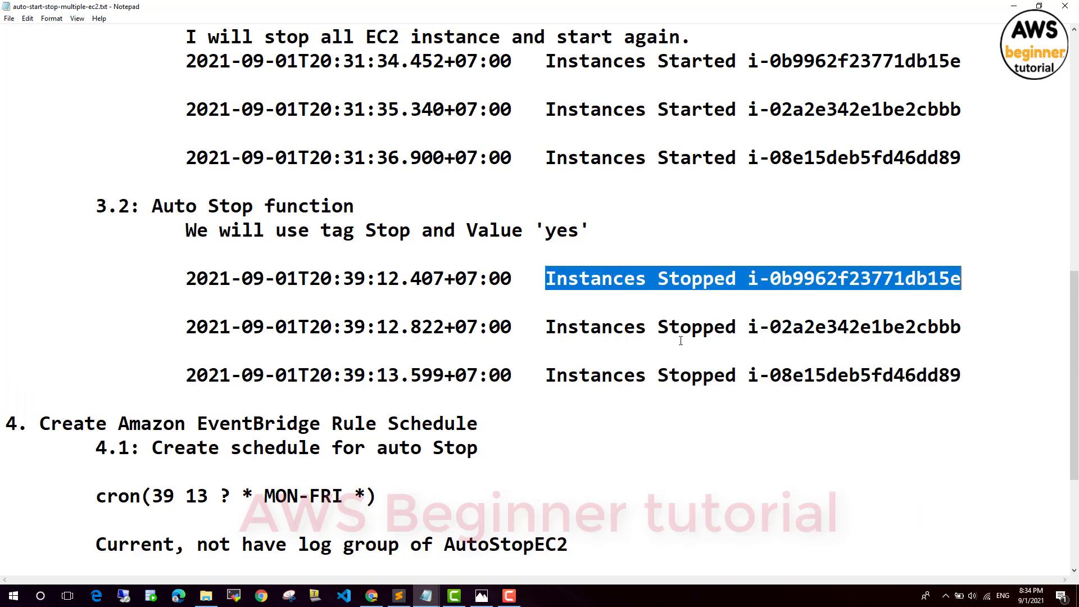
drag(543, 328, 1020, 319)
drag(551, 371, 965, 376)
Switch to the EC2 instances list in Chrome, refresh it and check the instance state of the three servers.
click(371, 595)
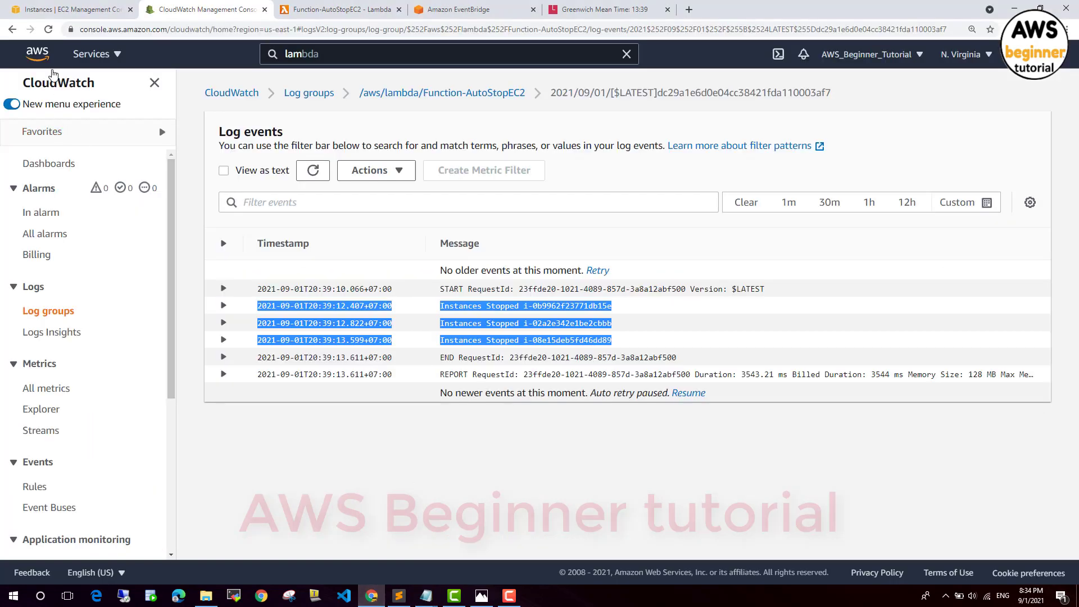
click(70, 9)
click(611, 121)
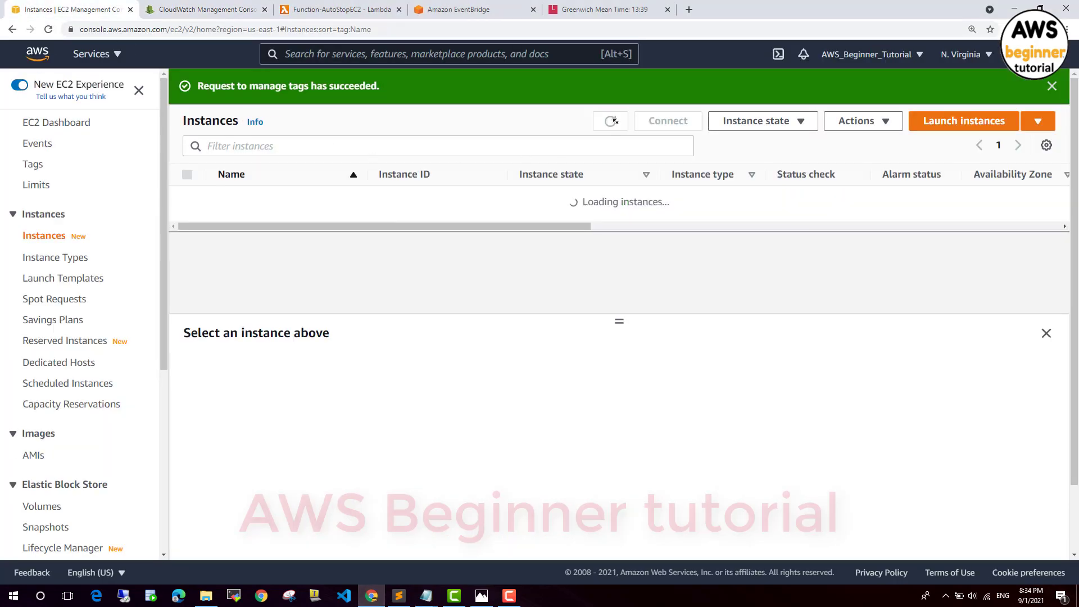
drag(539, 197, 579, 242)
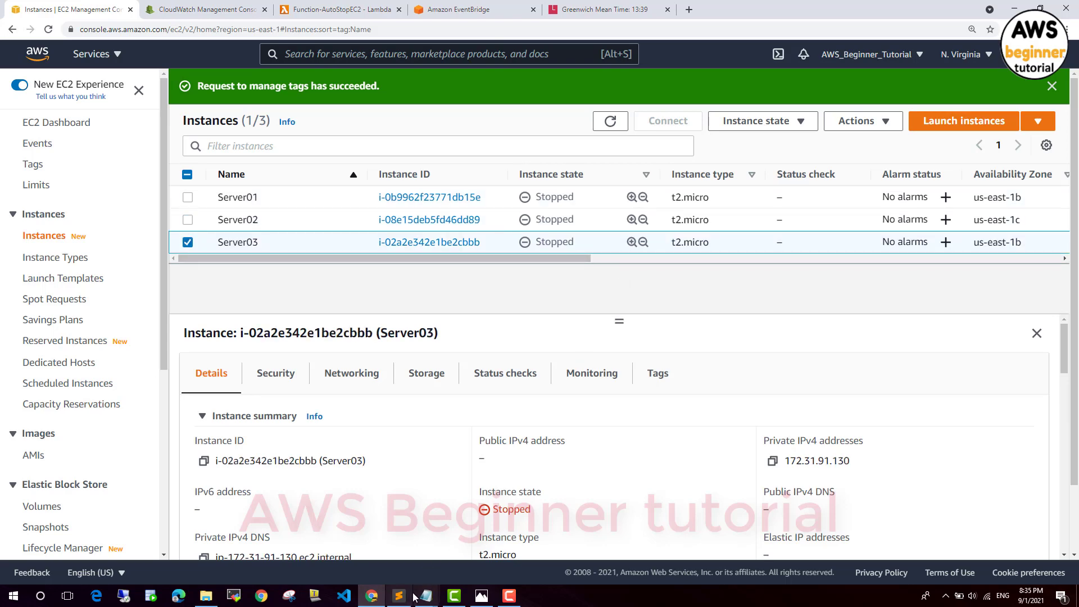
Switch to the Notepad notes and add "OK, I will finished demo about start/stop multiple AWS EC2 Instances." below section 5.
mouse_move(431, 596)
click(365, 546)
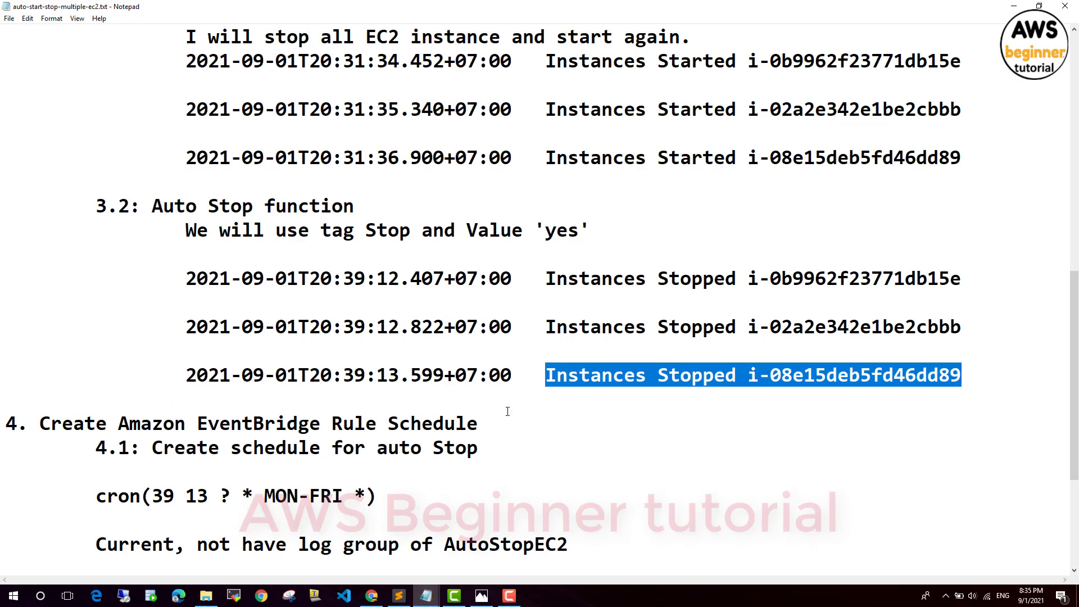
scroll(516, 421, down, 3)
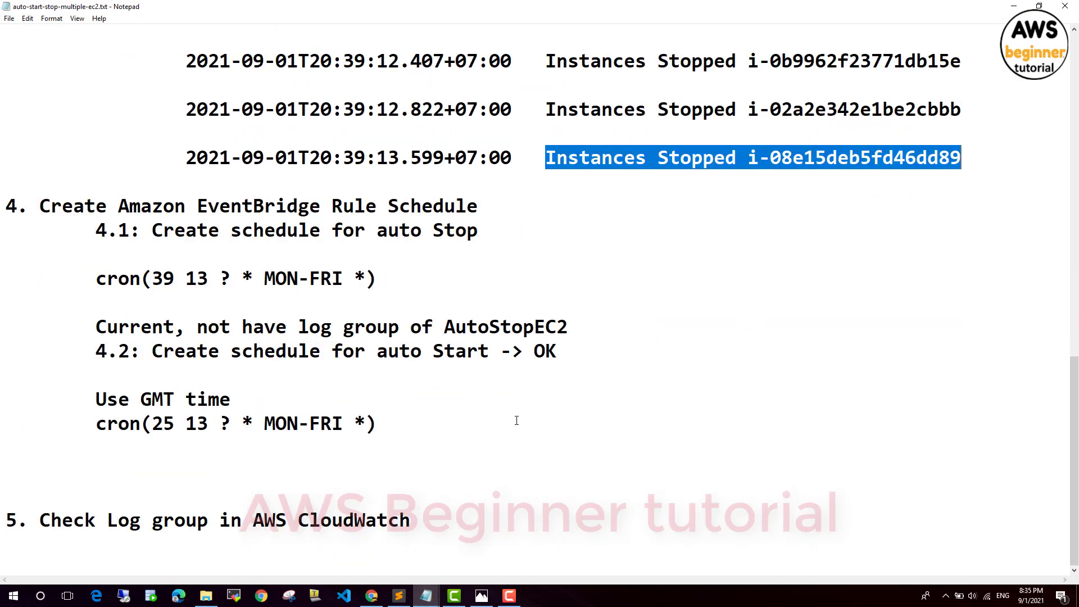
click(438, 520)
scroll(543, 428, up, 3)
scroll(544, 419, up, 2)
scroll(545, 419, down, 5)
key(Return)
key(Return)
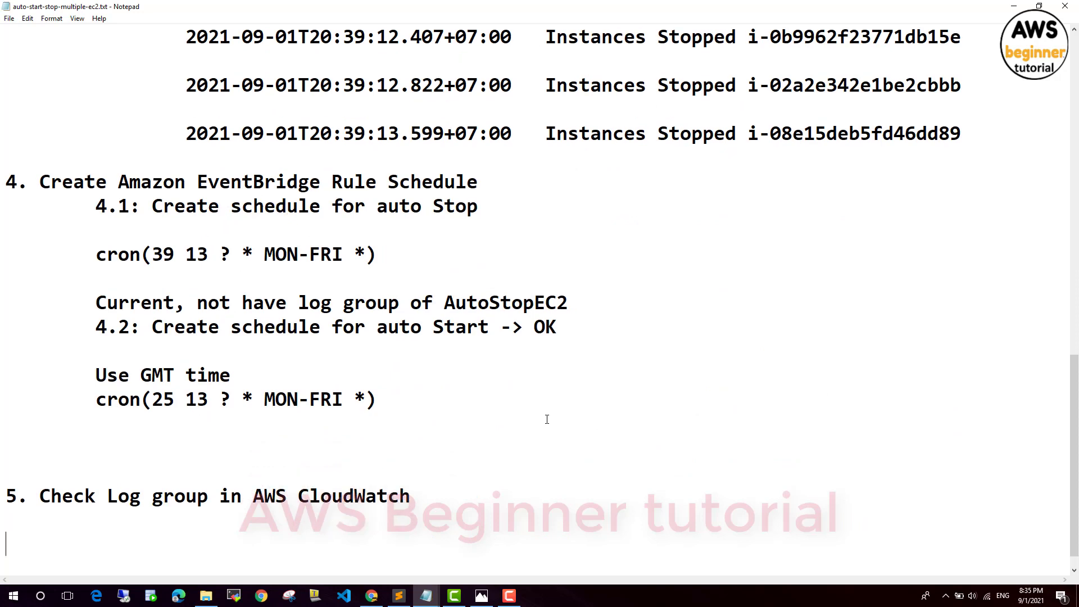
text(OK, I wil)
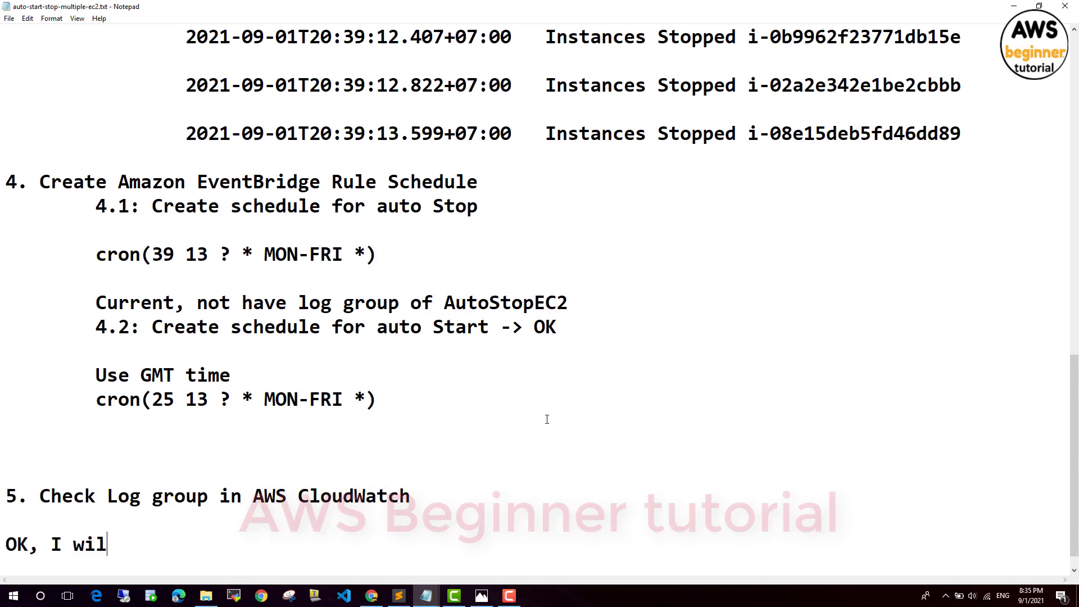
text(l finished demo a)
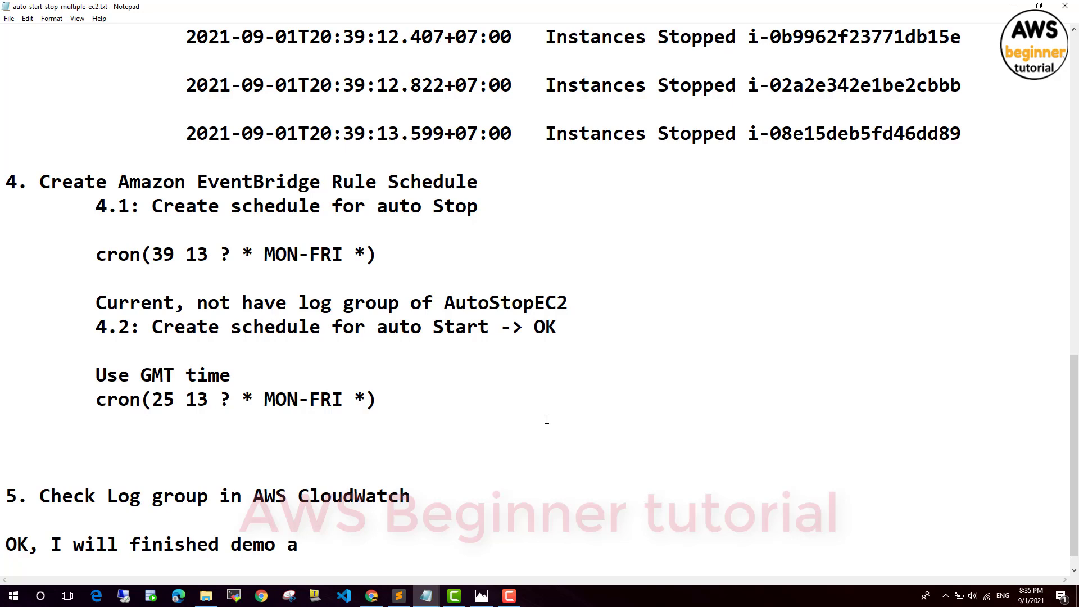
text(bout start)
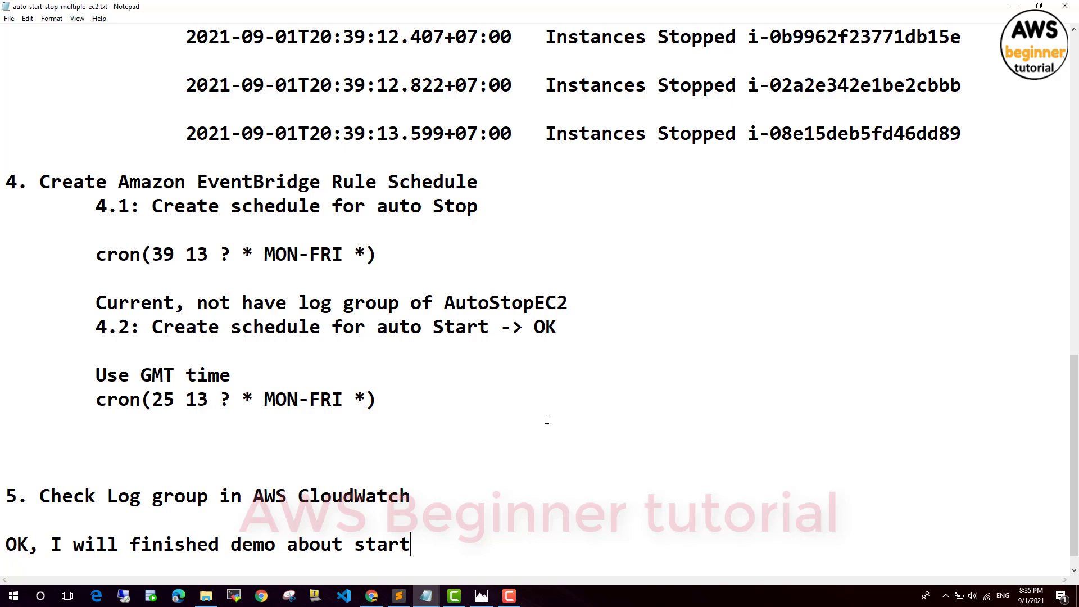
text(/stop multiple)
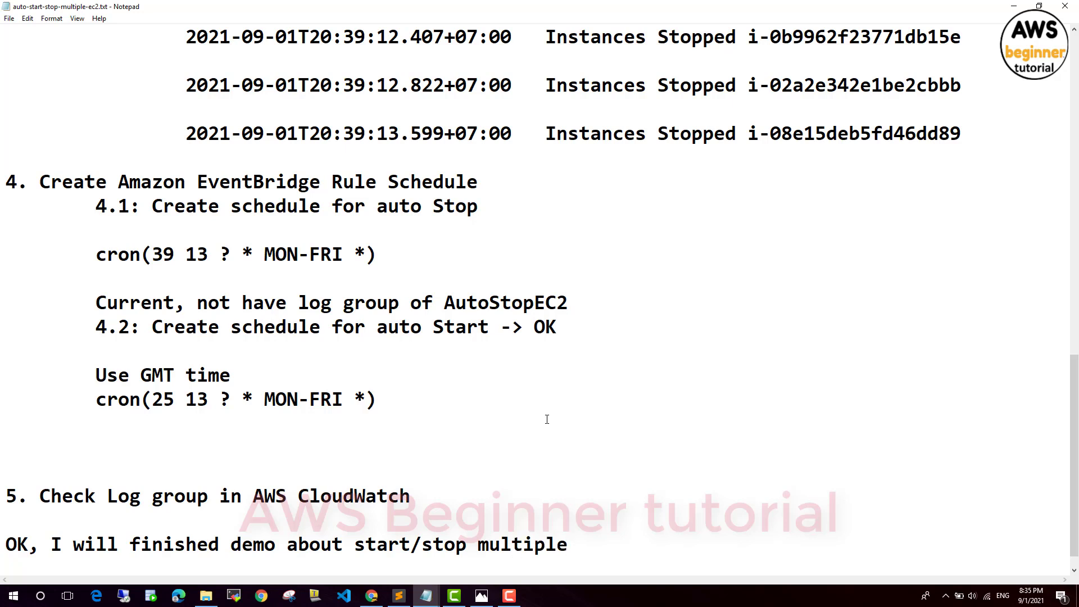
text( AWS EC2)
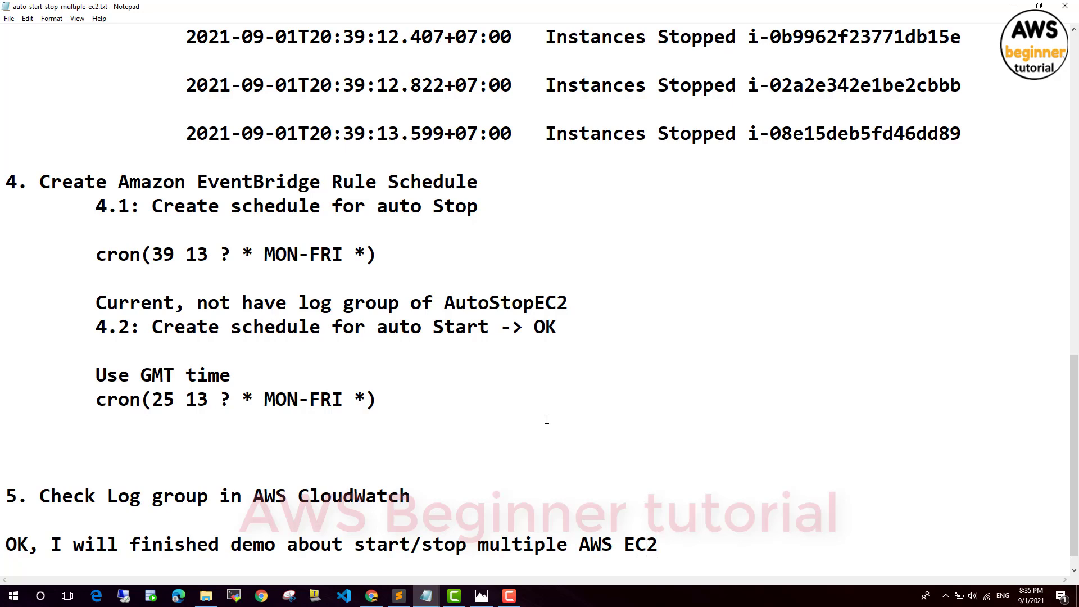
text( Instance)
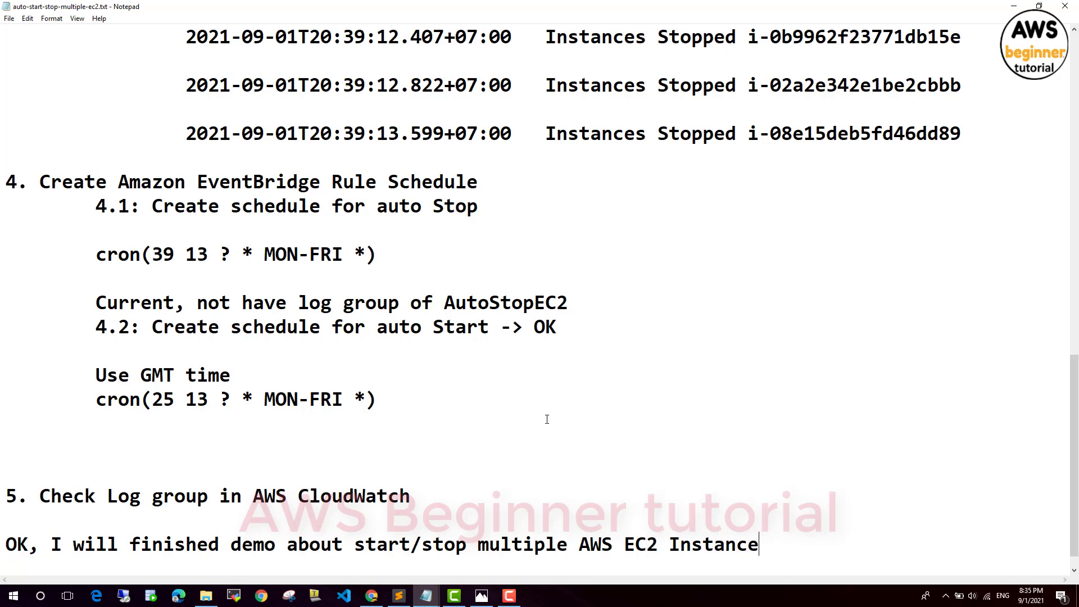
text(s.)
Begin a new paragraph after a blank line with "Now, I will test case remove tag Stop in a server01".
key(Return)
key(Return)
text(Now, I)
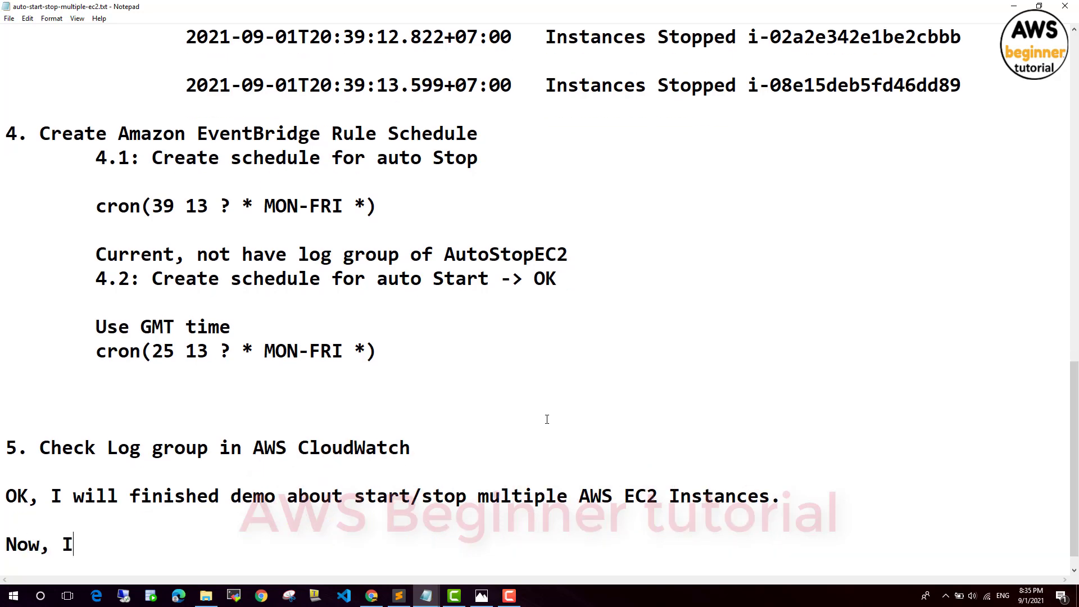
text( will t)
text(est cas)
key(BackSpace)
text(t case)
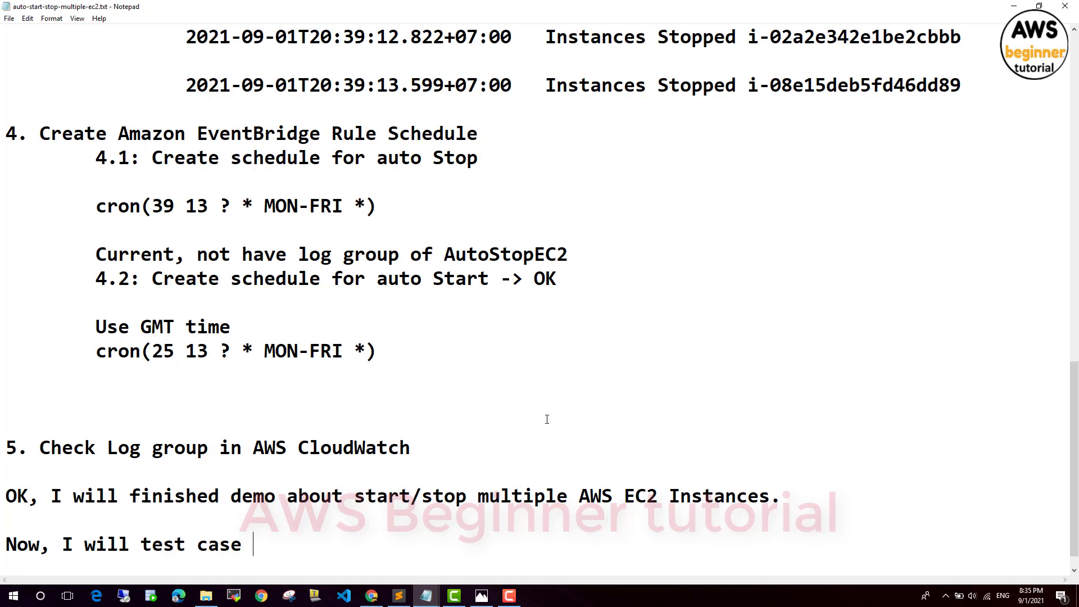
text( remo)
text(ew)
key(BackSpace)
key(BackSpace)
text(ve)
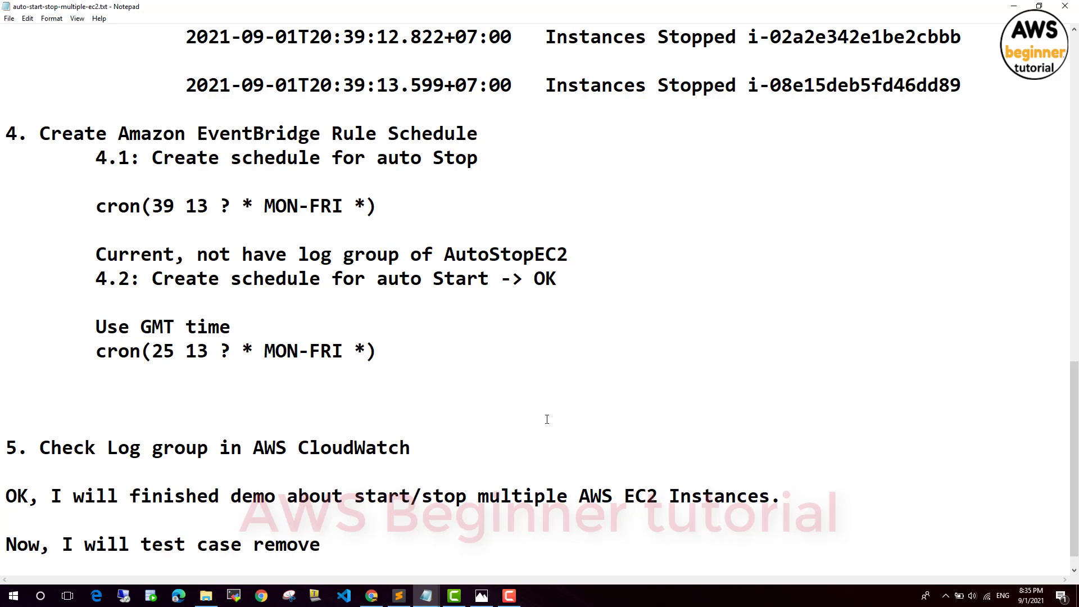
text( t)
text(a)
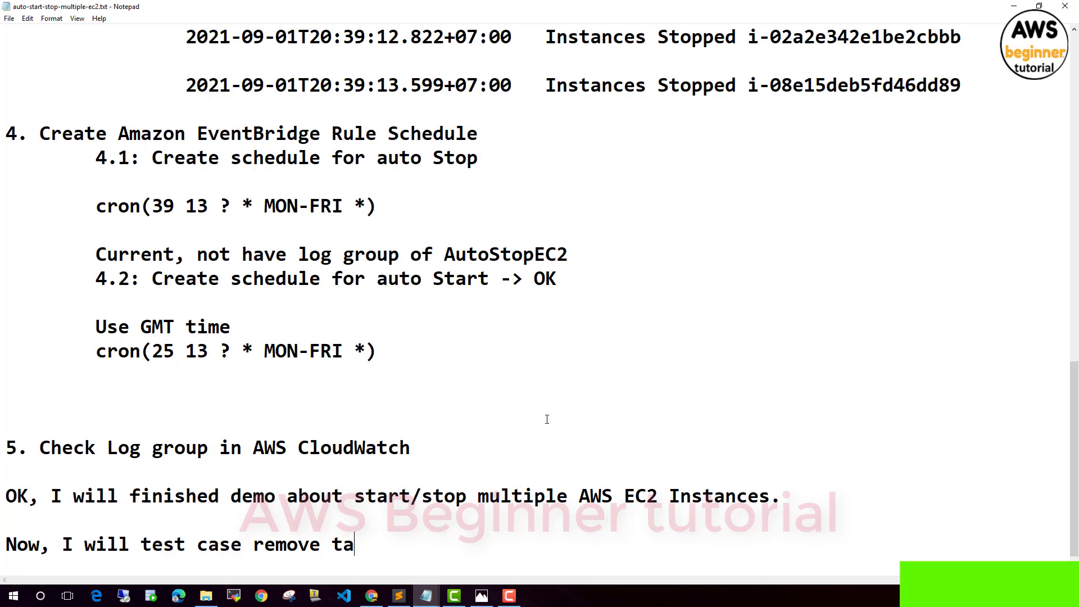
text(g Stop in)
text(a server)
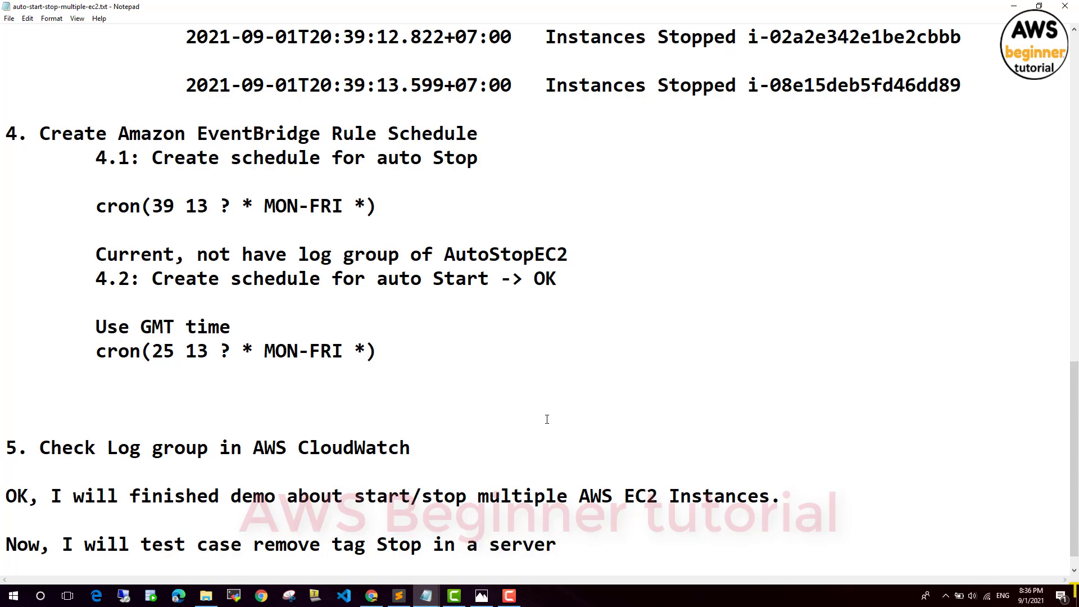
text(0)
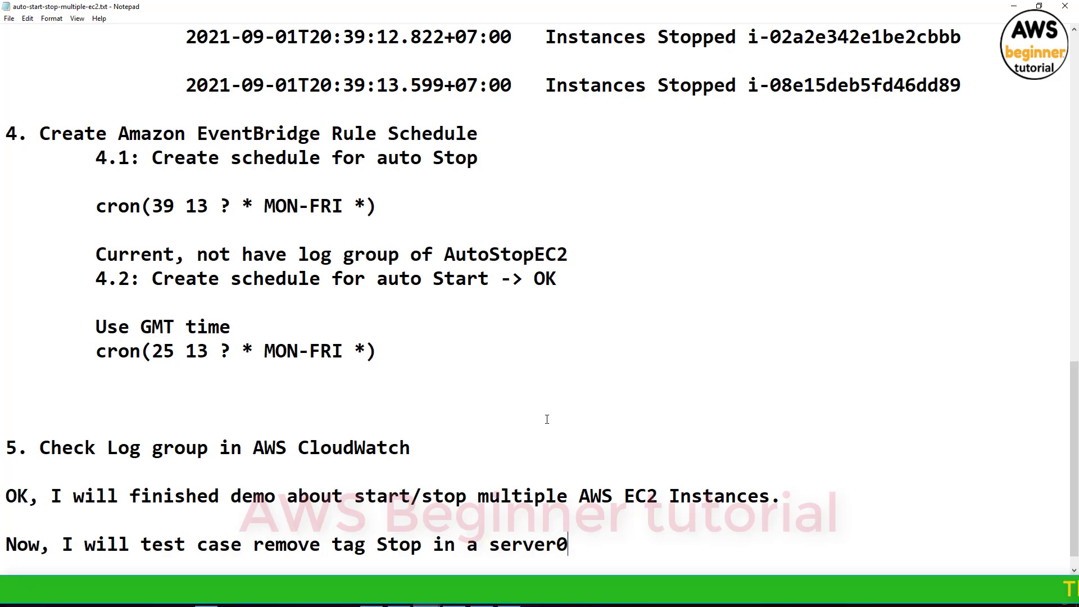
text(1)
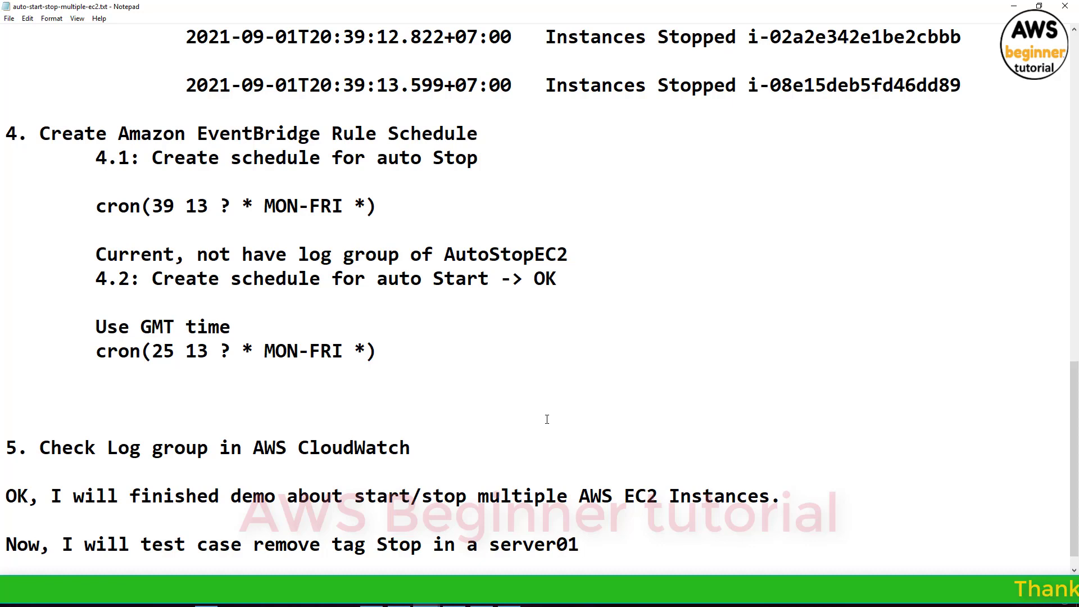
Complete the test case sentence with "and Start in Server 02.".
text( and S)
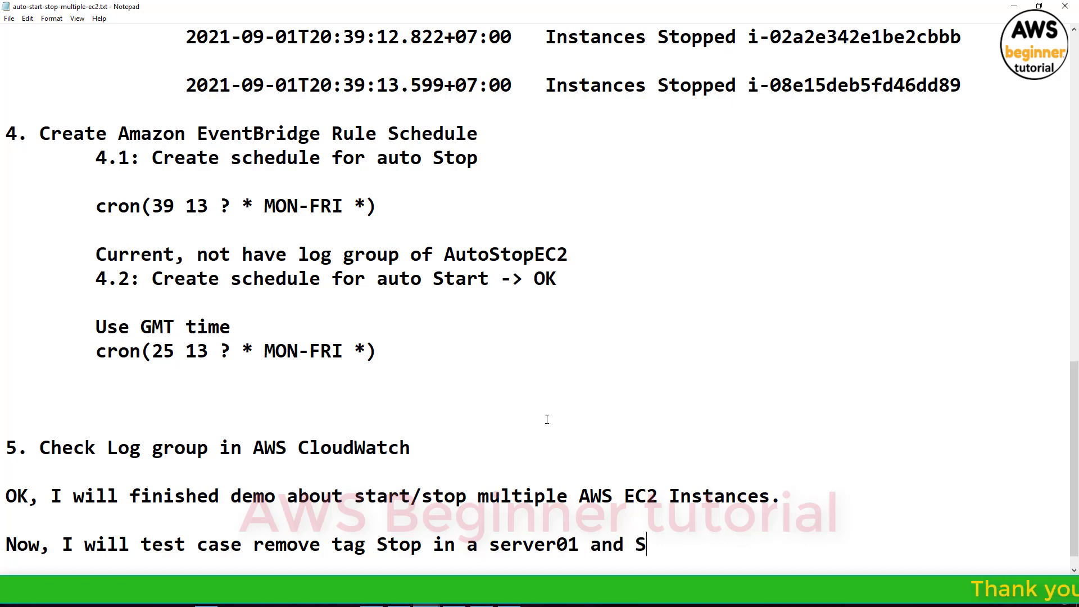
text(tart)
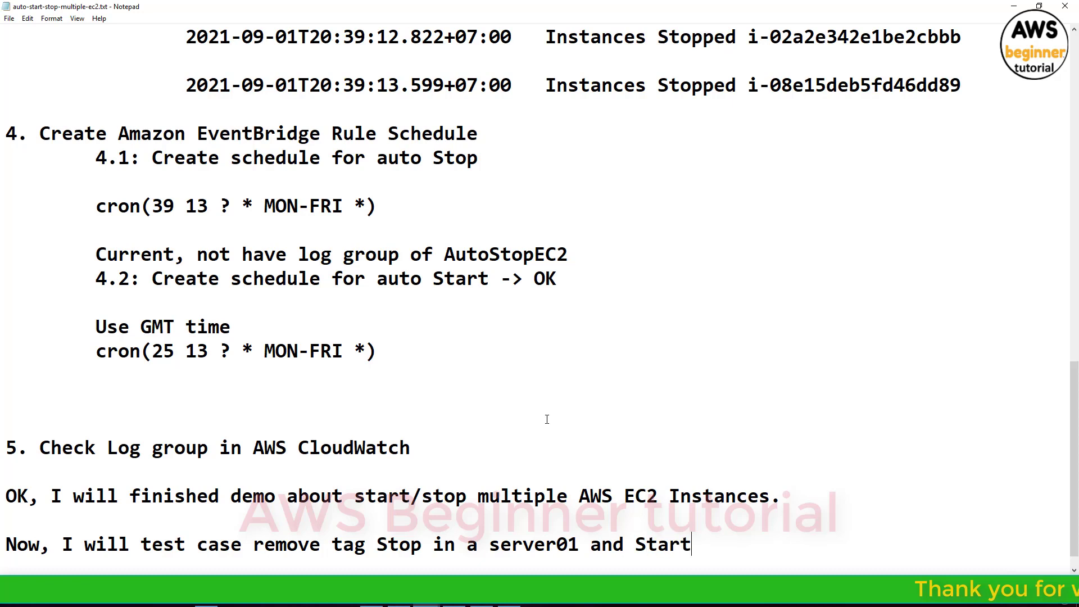
text( in )
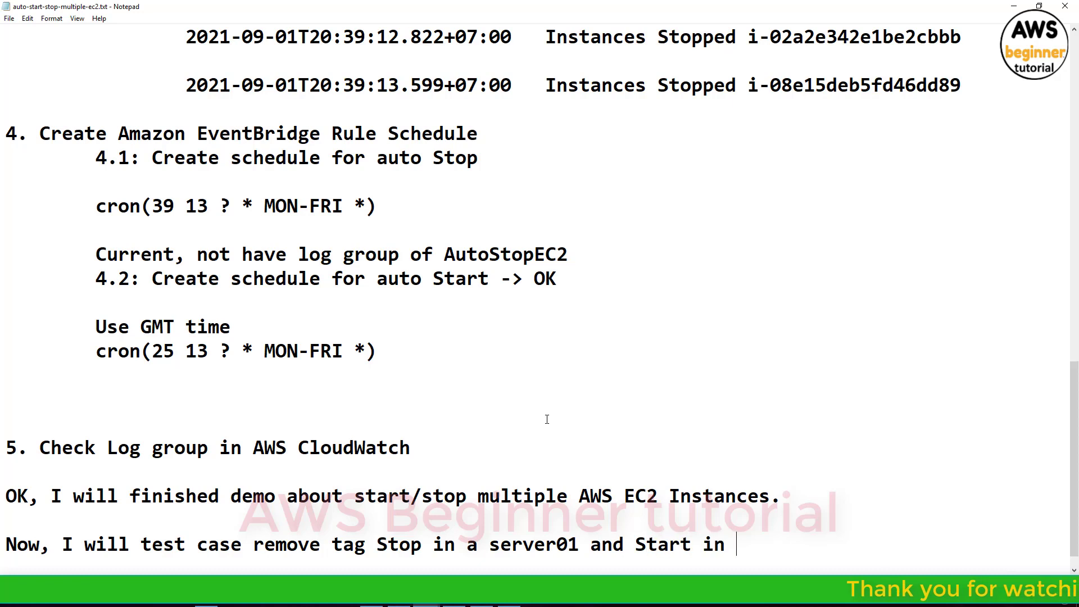
text(Server 0)
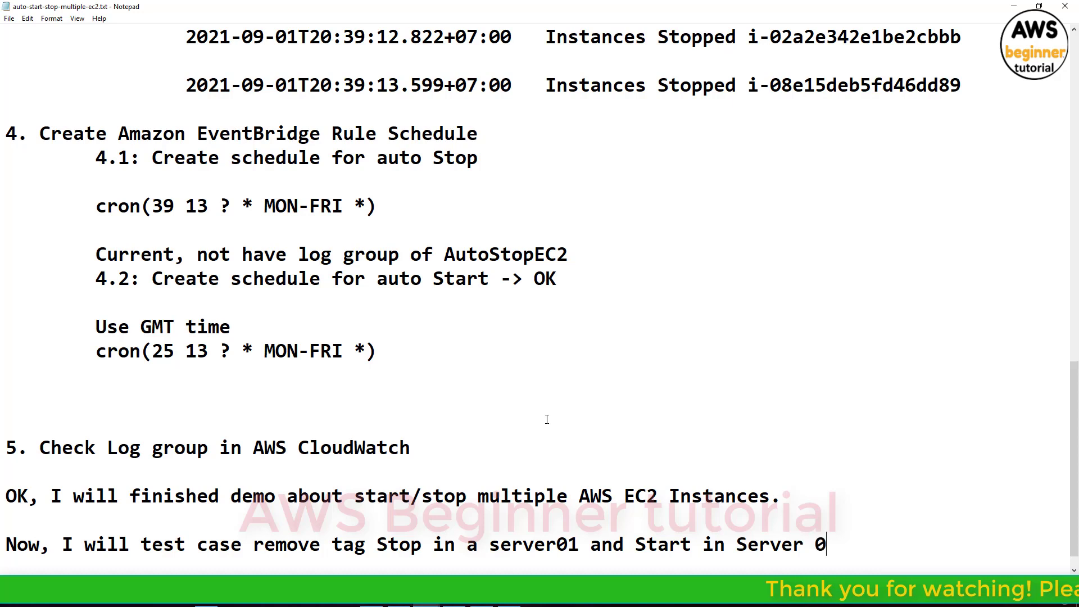
text(2.)
Add the line "And run test function AutoStart and AutoStop" below the test case sentence.
key(Return)
text(Ans)
key(BackSpace)
text(d )
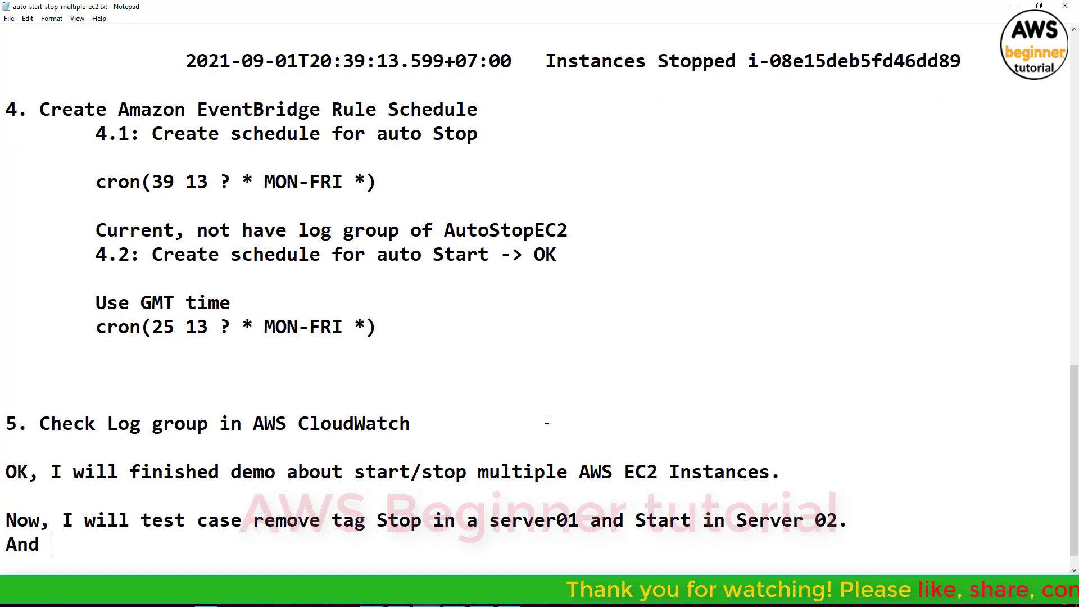
text(run)
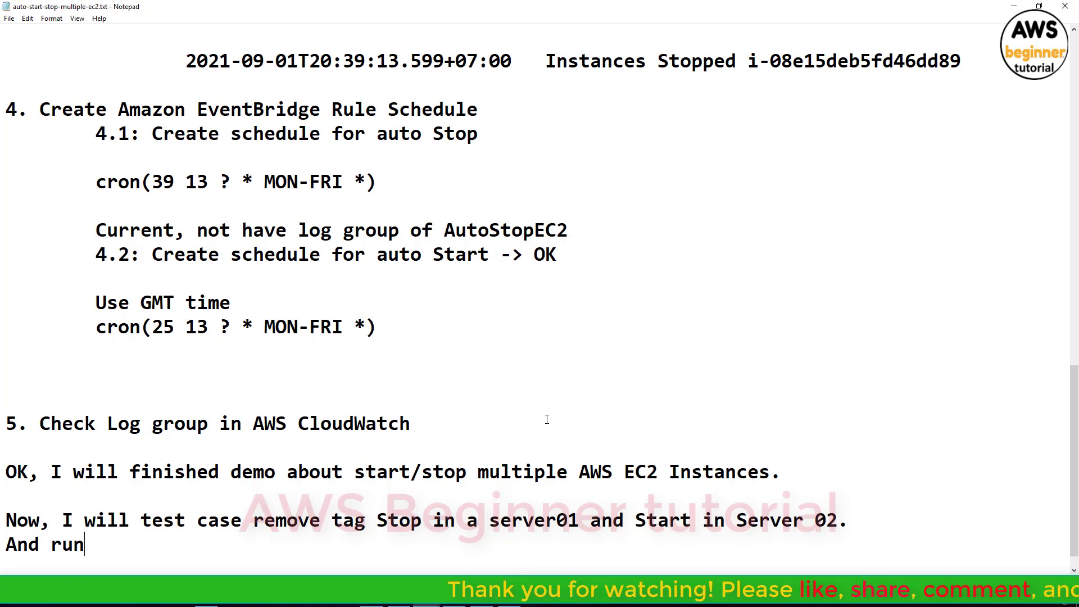
text( t)
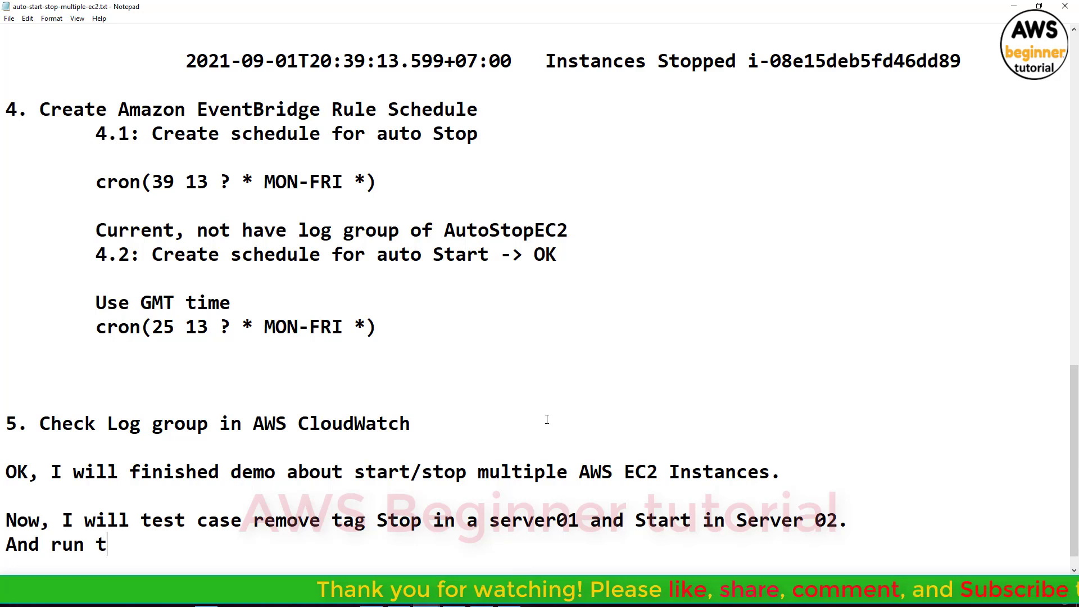
text(est function AutoStart and AutoSt)
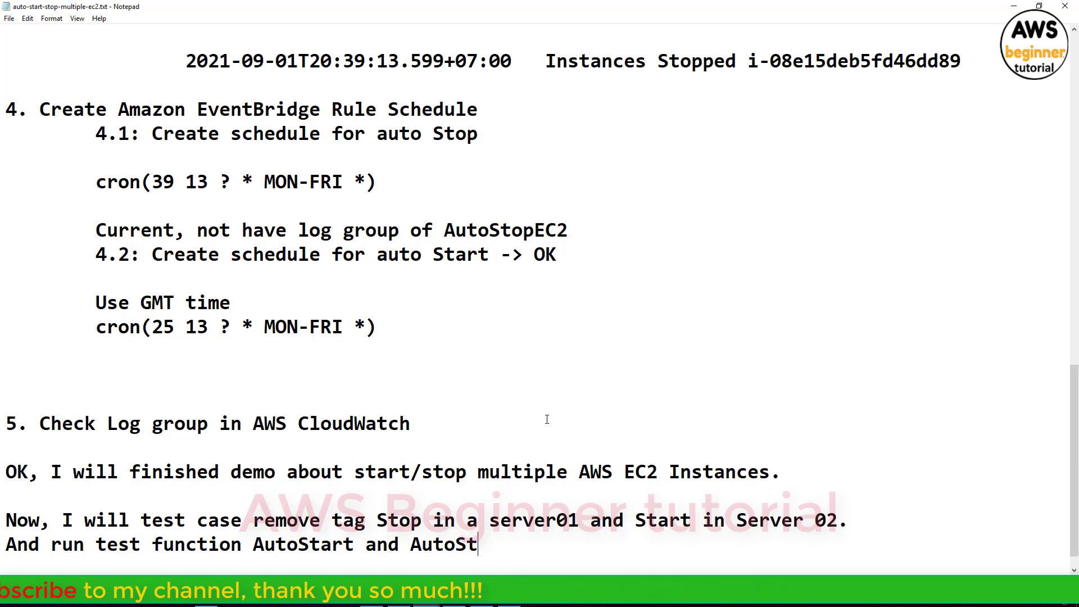
text(op)
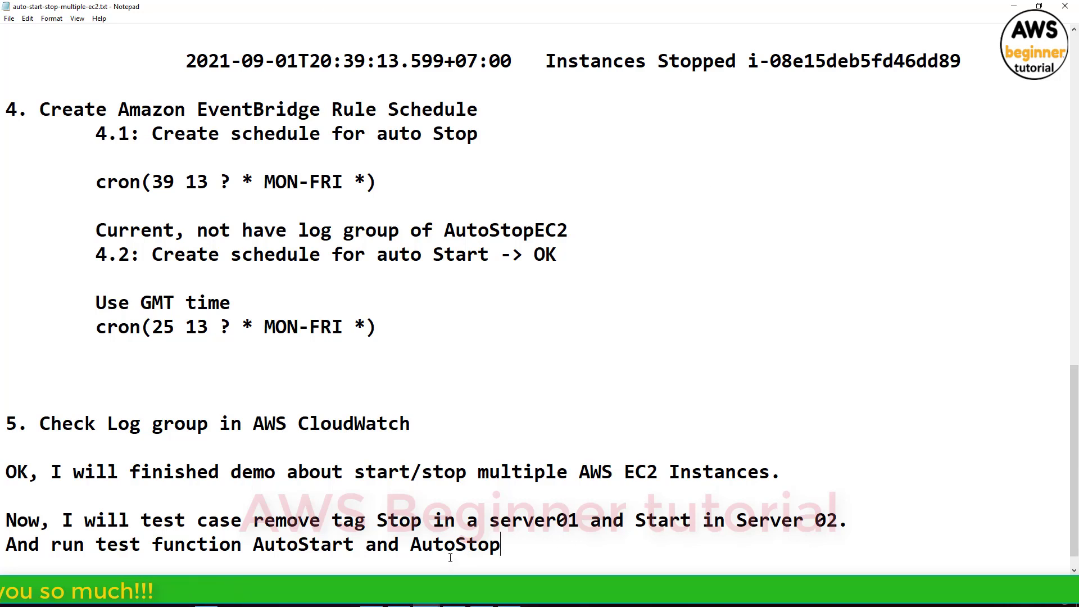
Review the test case sentence in the notes, highlighting the remove tag and Start in Server 02 parts.
key(alt+Tab)
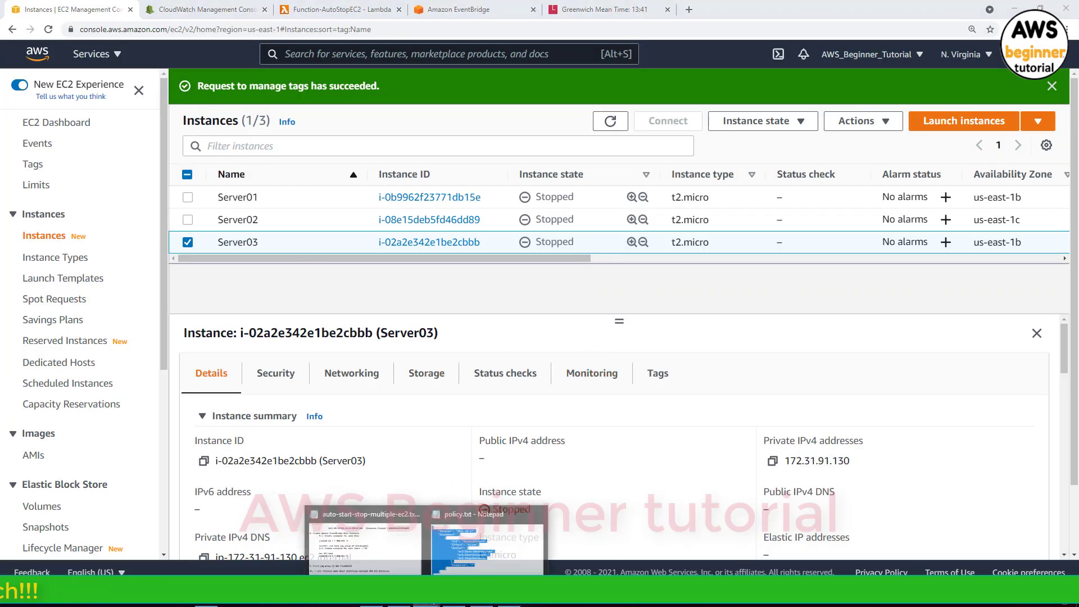
click(380, 551)
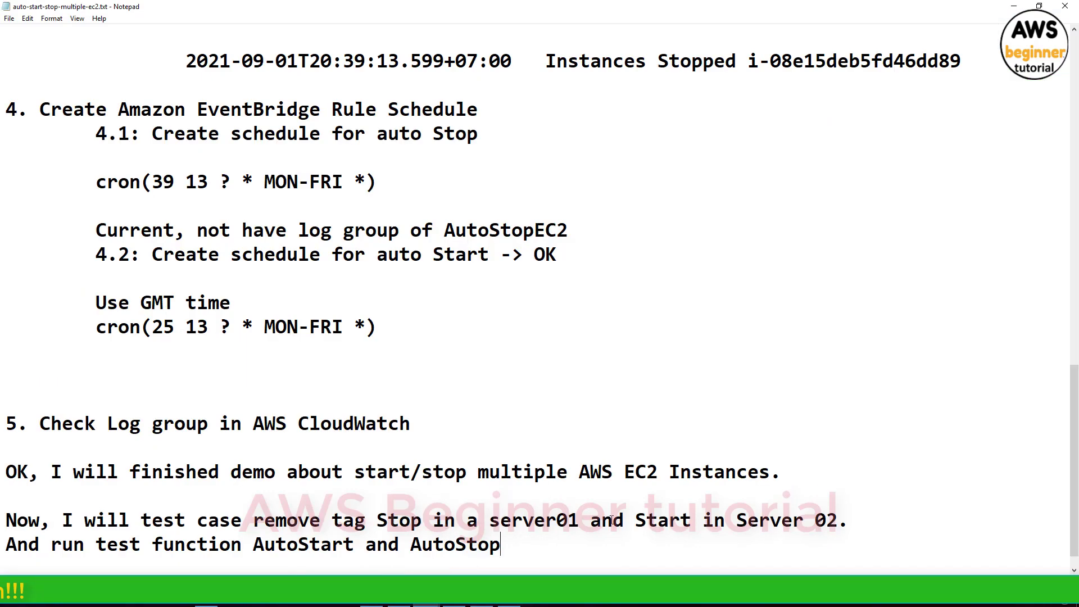
drag(612, 519, 850, 520)
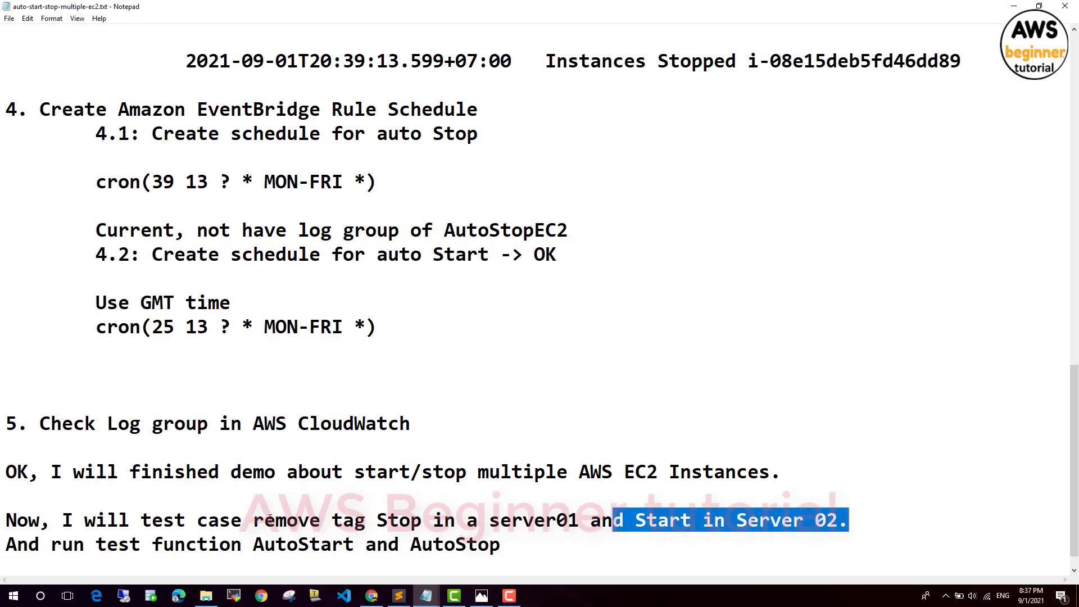
click(254, 520)
drag(254, 520, 365, 519)
drag(635, 520, 850, 520)
Switch to the EC2 instances list in Chrome, remove the Start tag from Server02, save the tags and return to the Notepad notes.
key(alt+Tab)
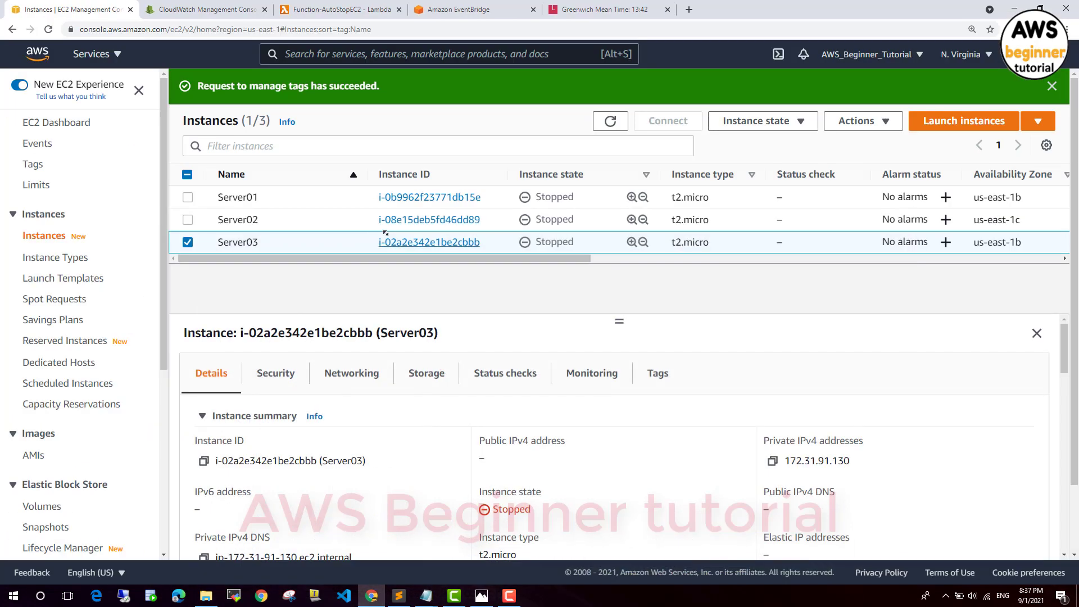
click(353, 225)
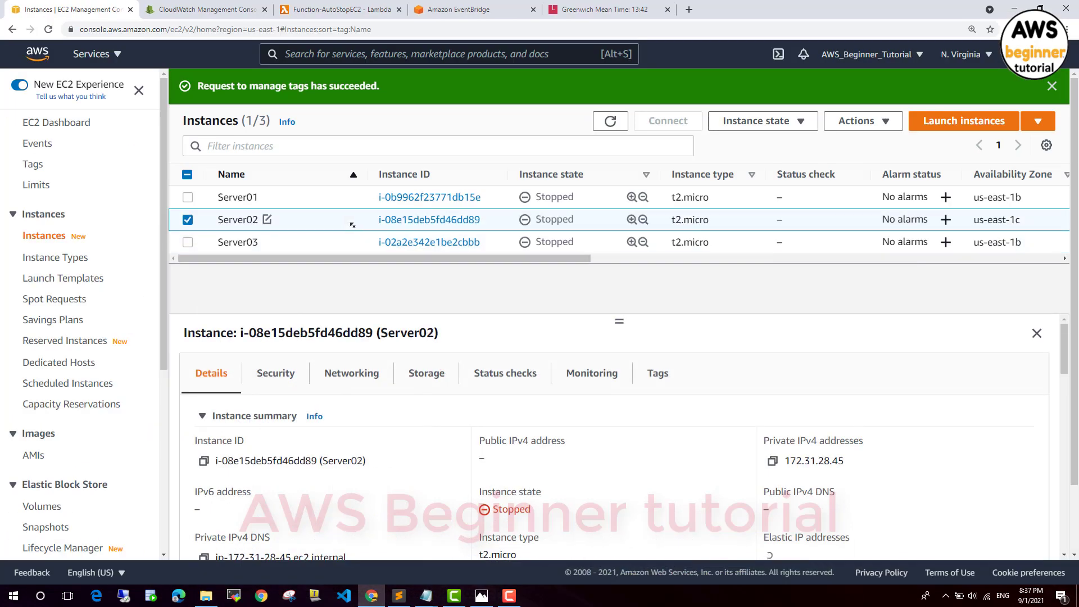
click(657, 373)
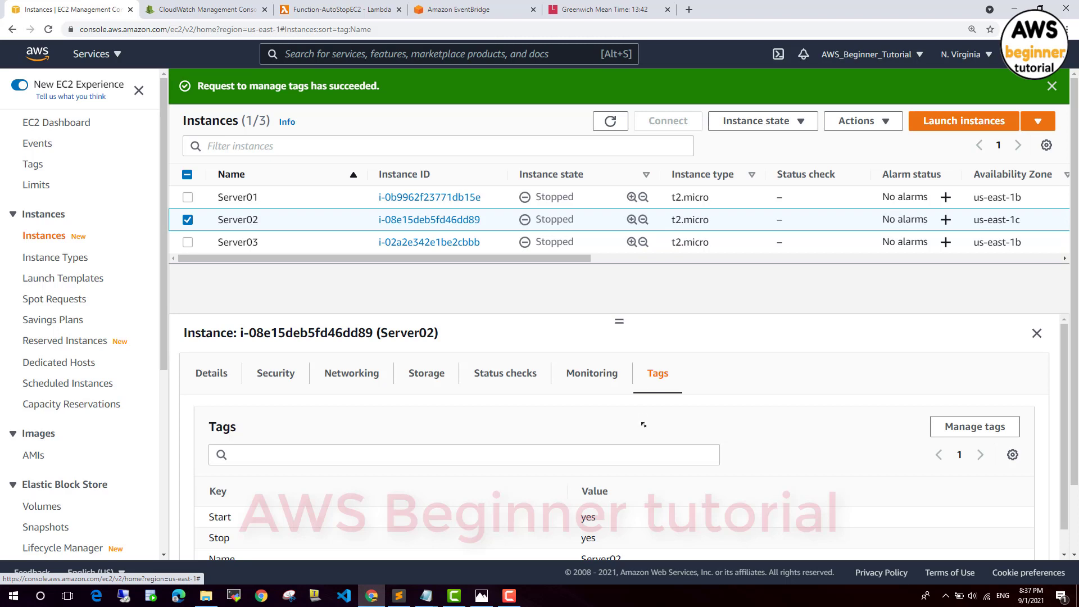
click(976, 427)
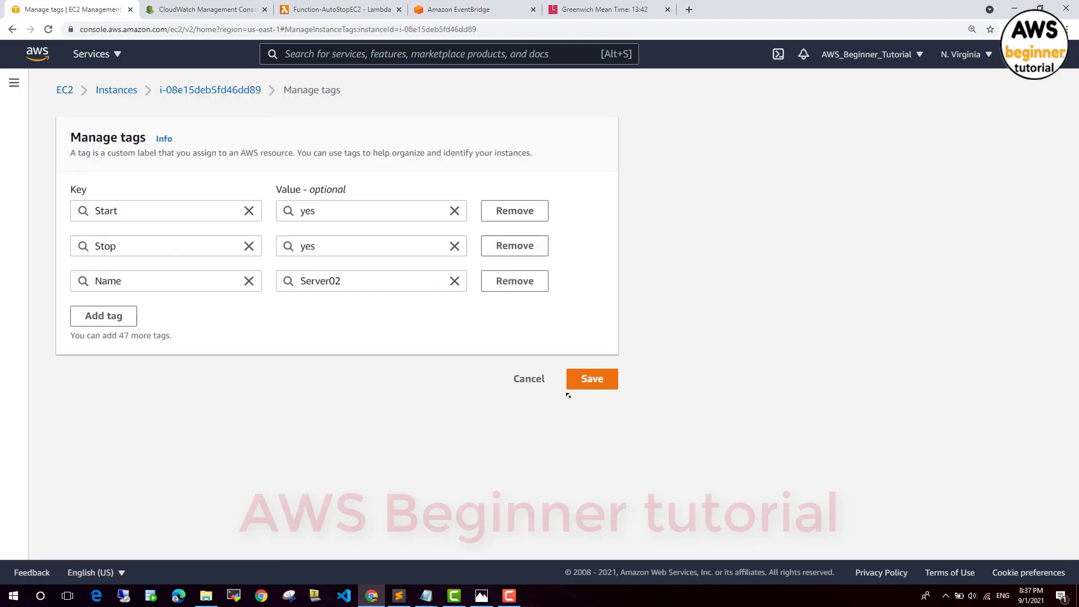
click(528, 212)
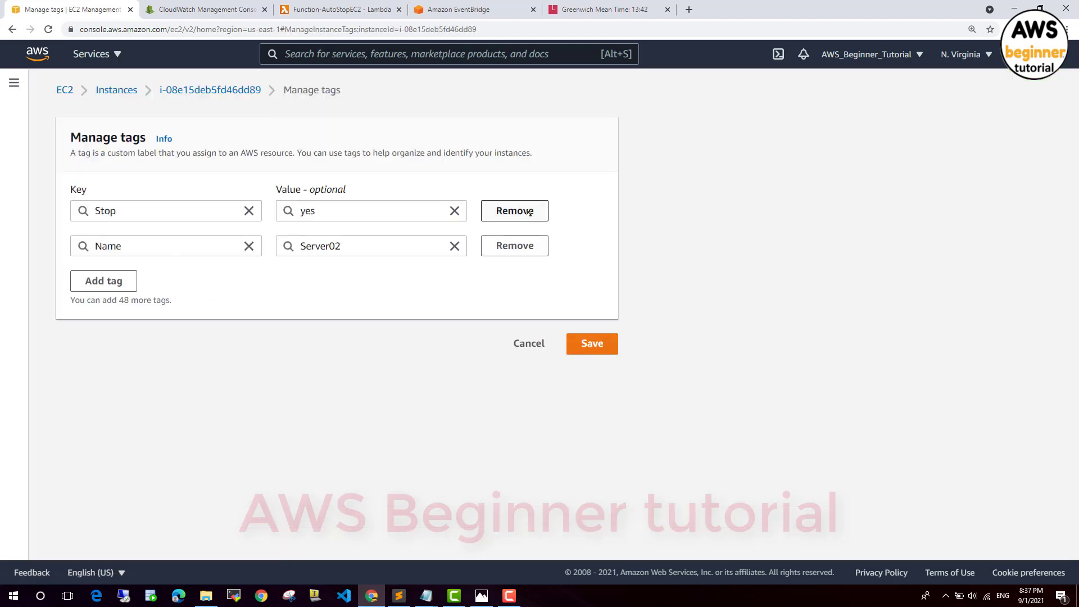
click(592, 343)
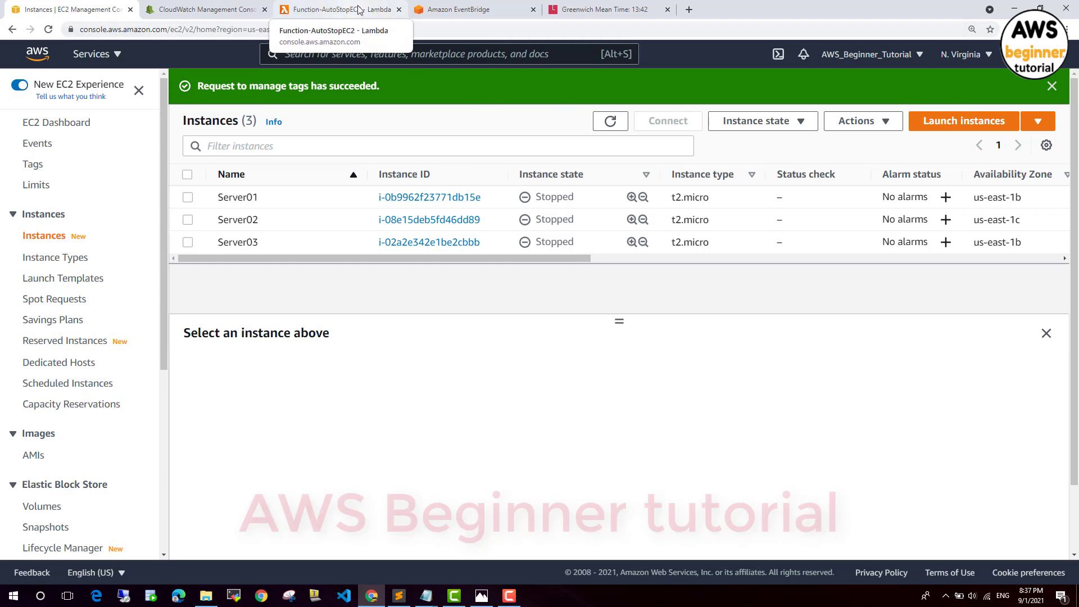
click(519, 498)
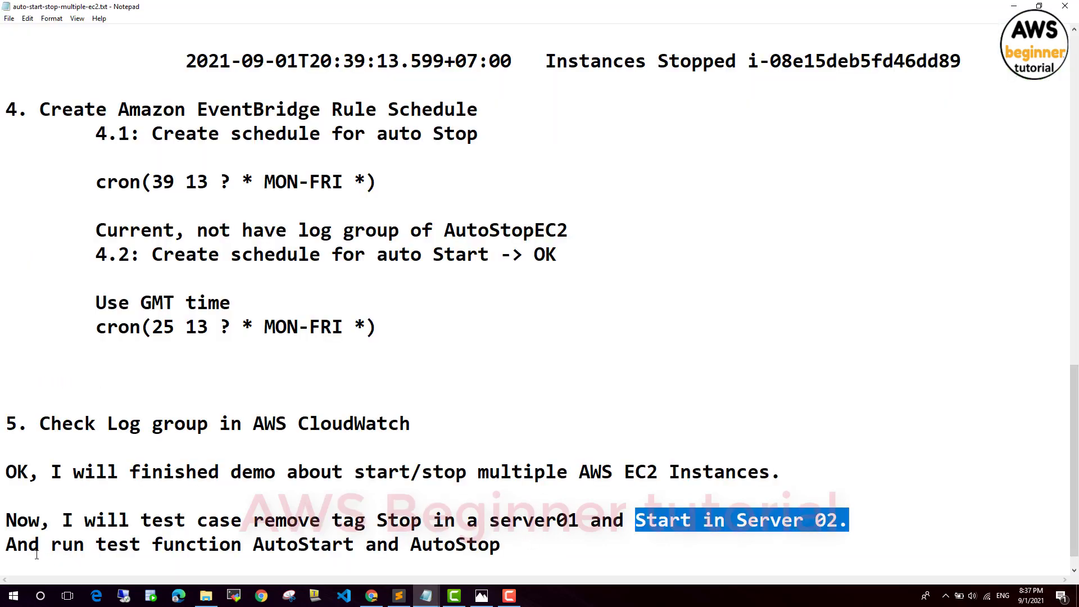
Highlight "And run test function AutoStart" in the notes, switch to Chrome and open Function-AutoStartEC2 from the Lambda functions list in a new tab.
drag(6, 544, 354, 542)
click(1021, 4)
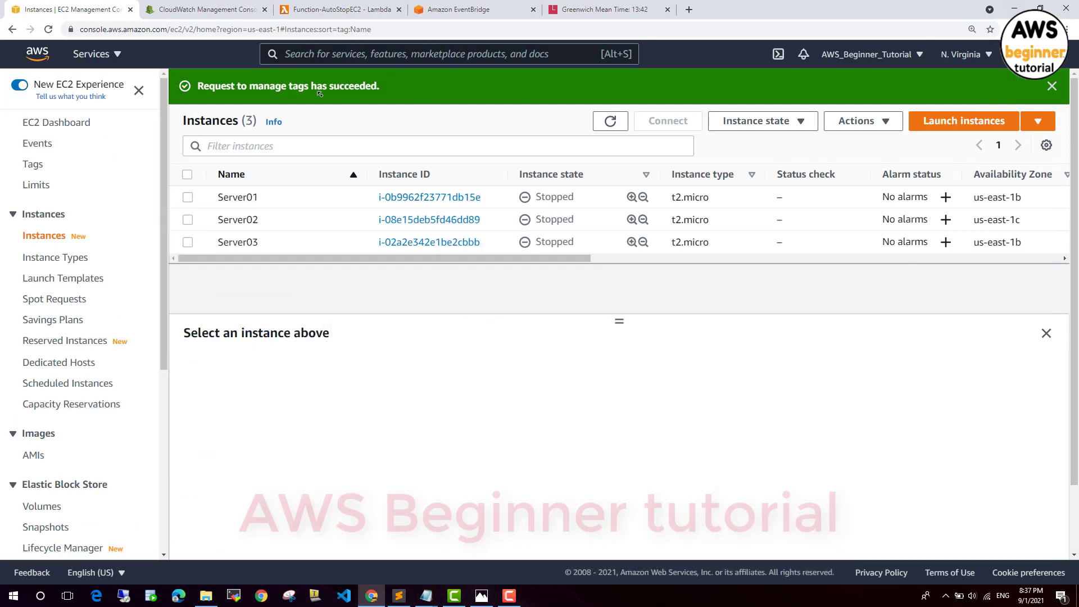
click(325, 9)
scroll(333, 186, up, 3)
scroll(333, 182, up, 2)
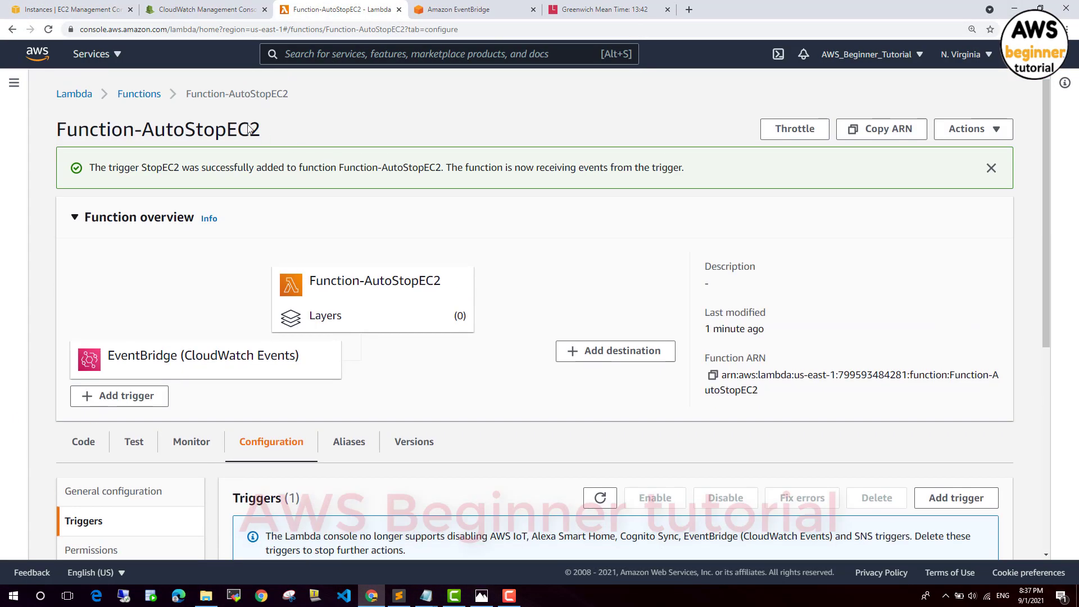
middle_click(149, 94)
click(441, 11)
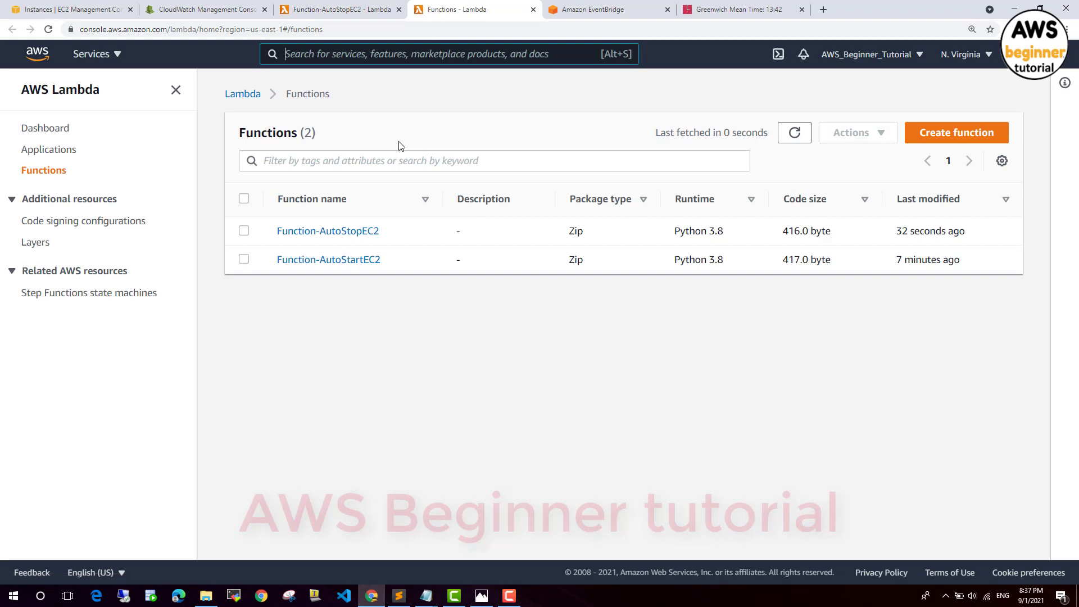
click(339, 262)
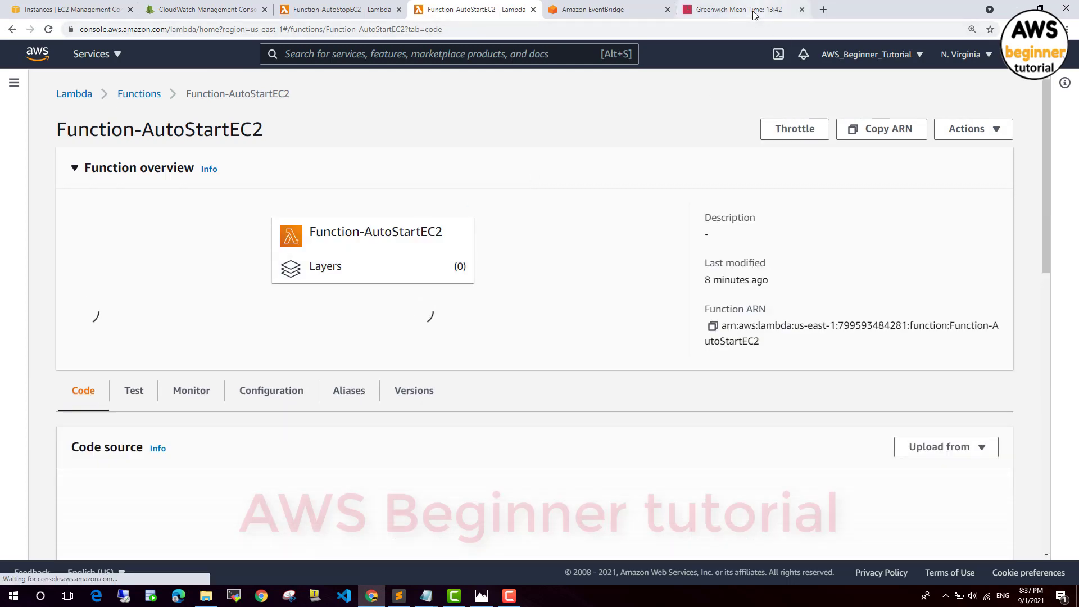
Check the current GMT time and open the StartEC2 EventBridge rule from the Function-AutoStartEC2 triggers in a new tab.
click(725, 10)
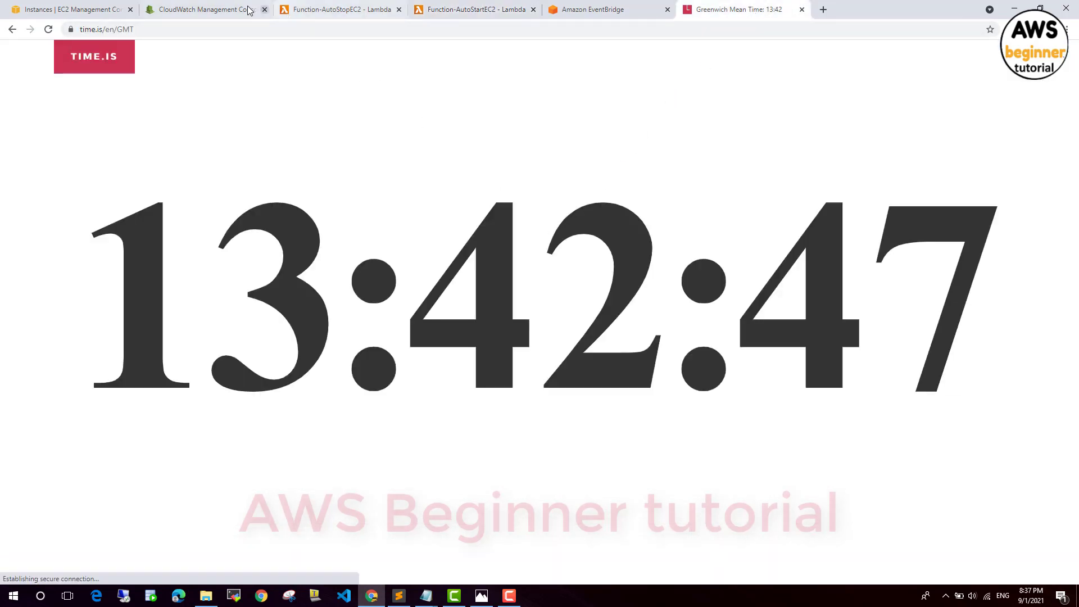
click(448, 9)
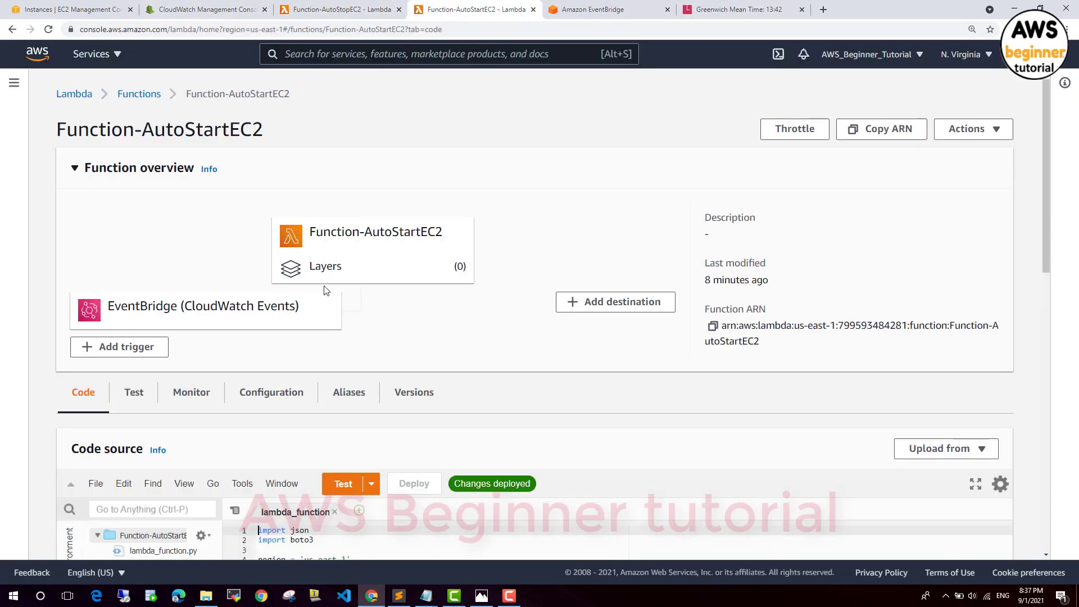
scroll(292, 305, down, 2)
click(230, 202)
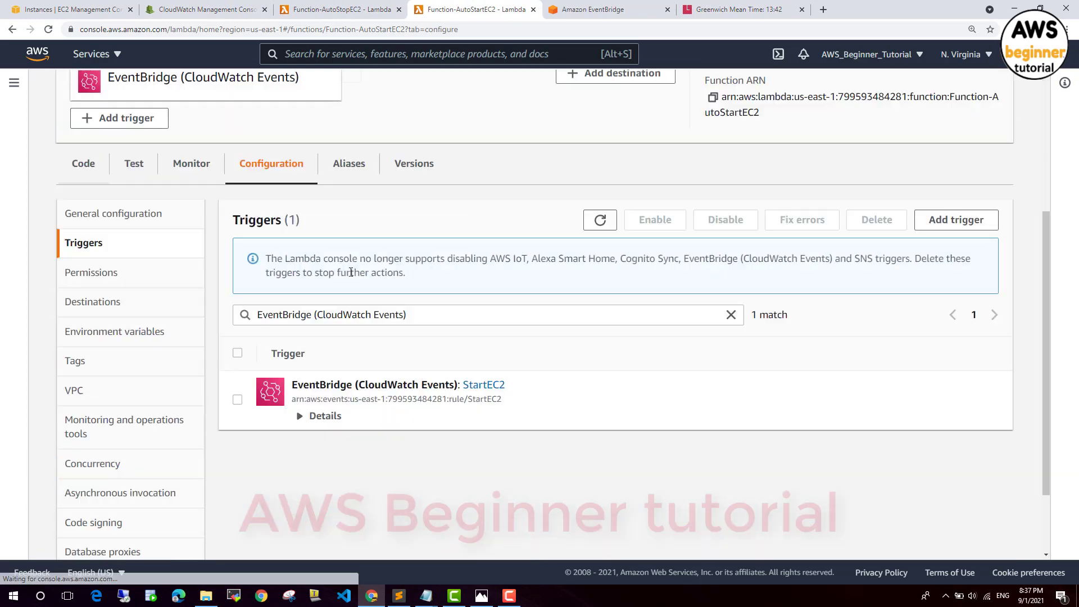
ctrl+click(482, 385)
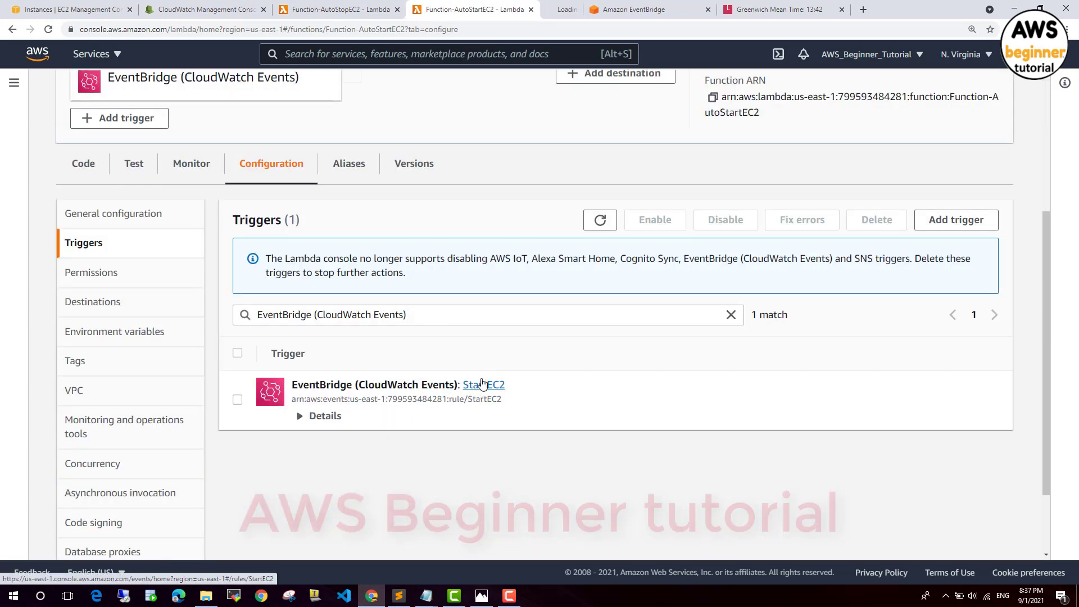
click(860, 10)
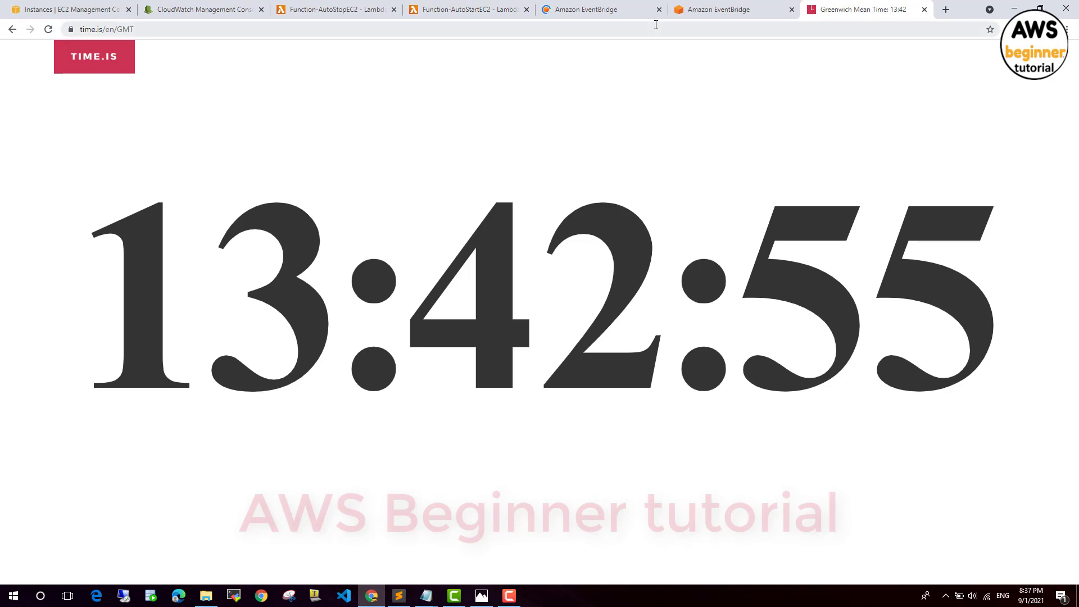
click(596, 9)
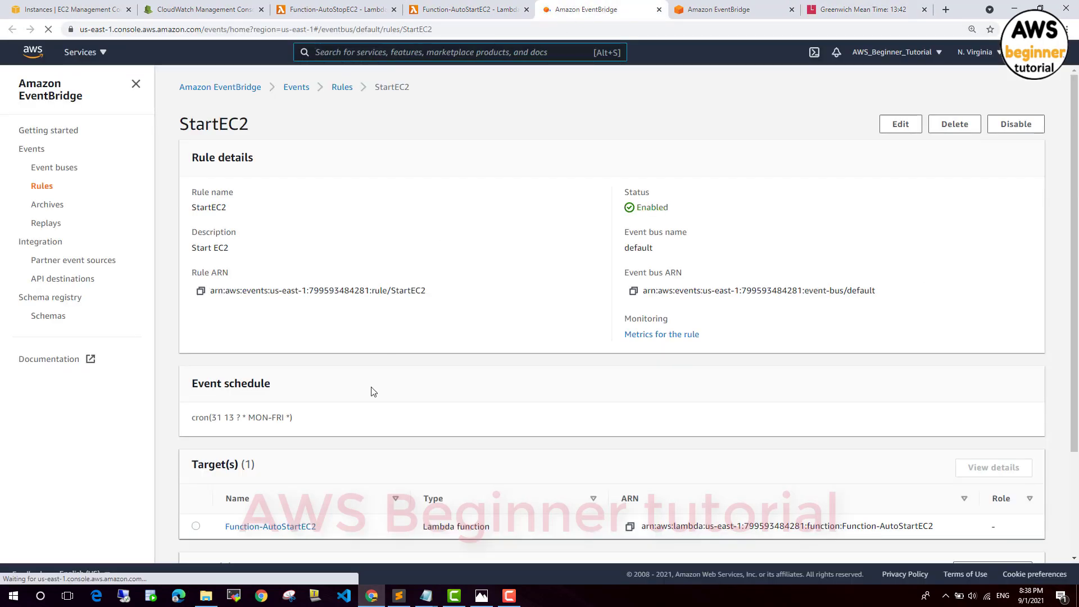
Edit the StartEC2 rule's cron expression to 44 13 ? * MON-FRI * and update the rule.
click(899, 124)
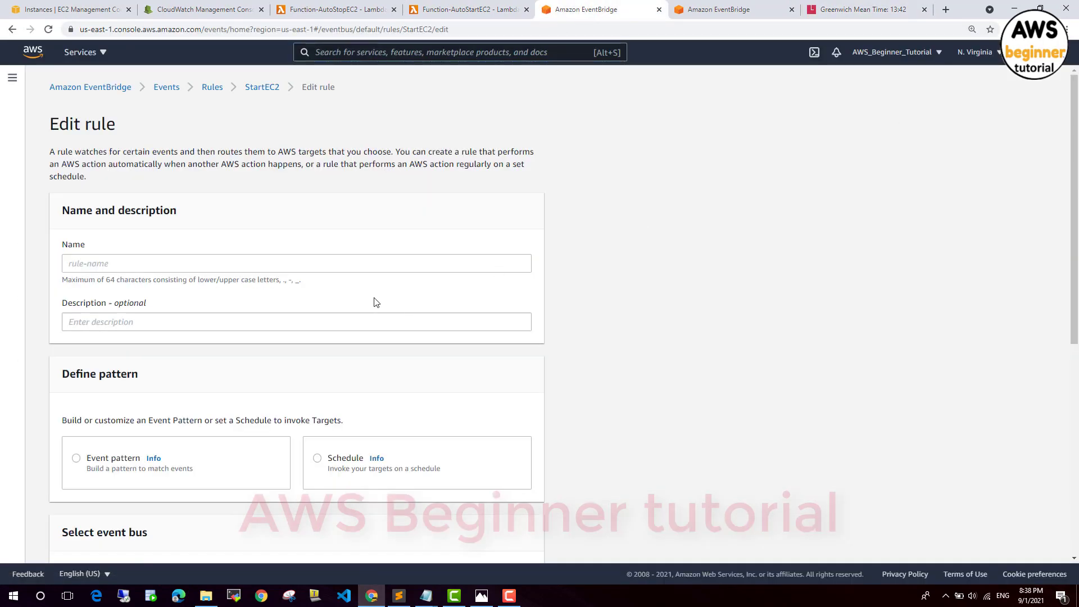
scroll(217, 446, down, 4)
scroll(234, 458, down, 2)
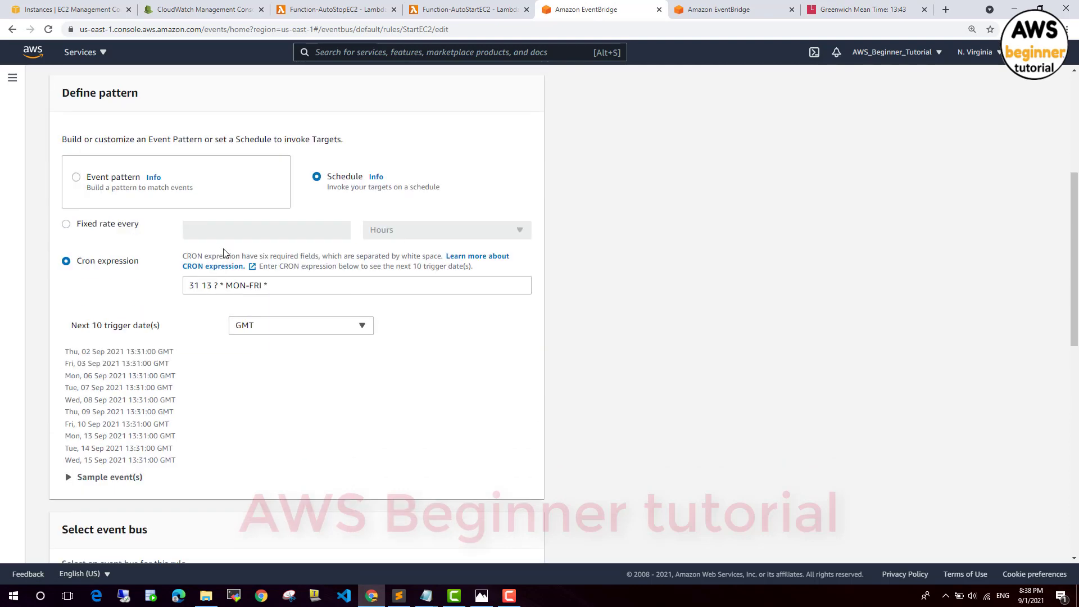
drag(199, 290, 187, 288)
text(45)
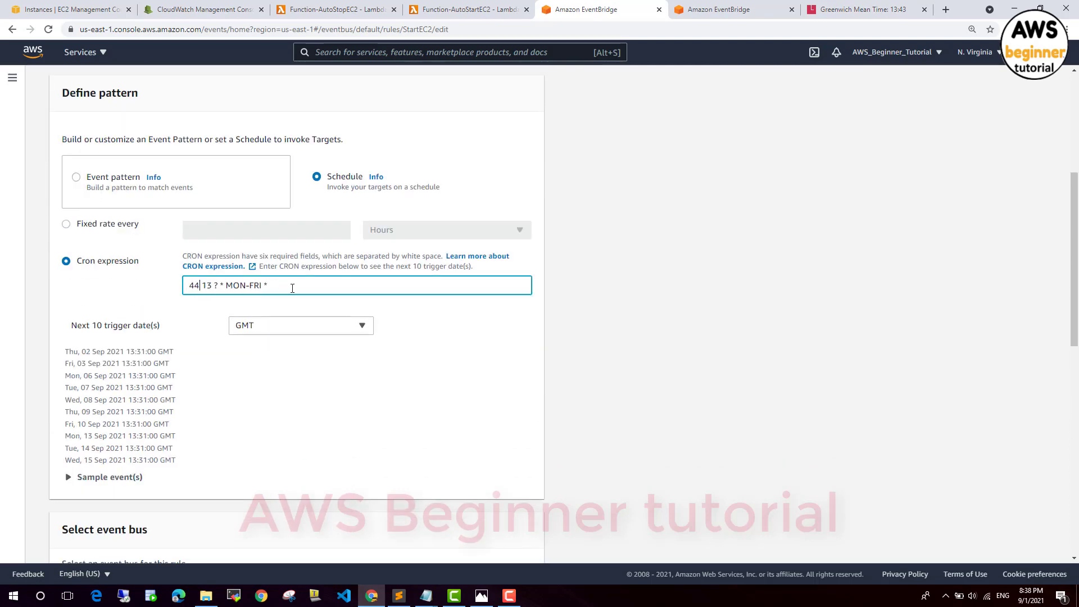
scroll(443, 328, down, 9)
scroll(506, 517, down, 2)
click(509, 539)
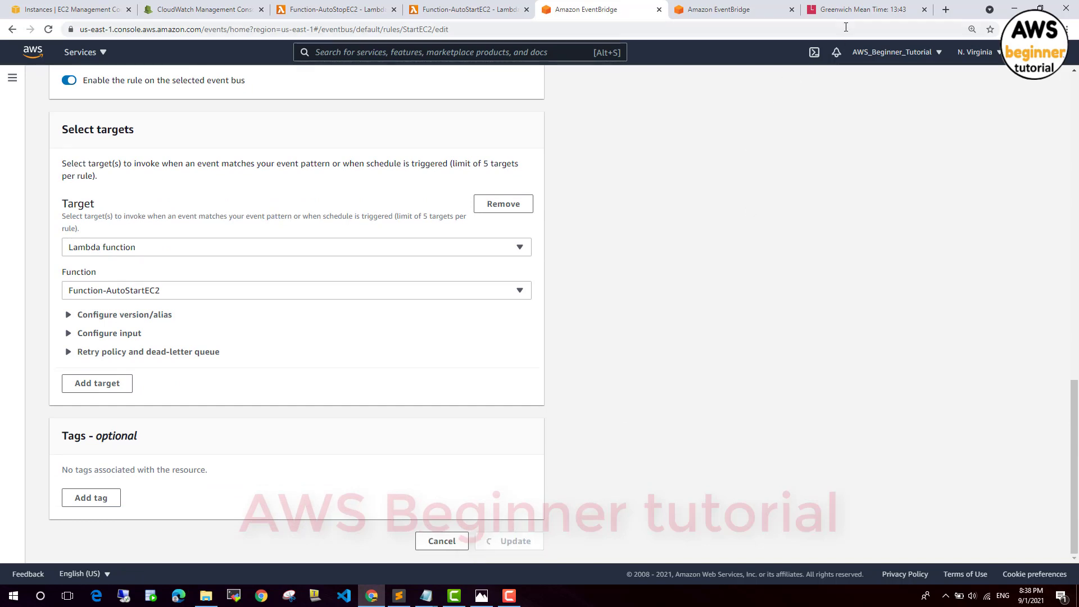
Check the GMT time again and view the tags of Server02 in the EC2 instances list.
click(860, 9)
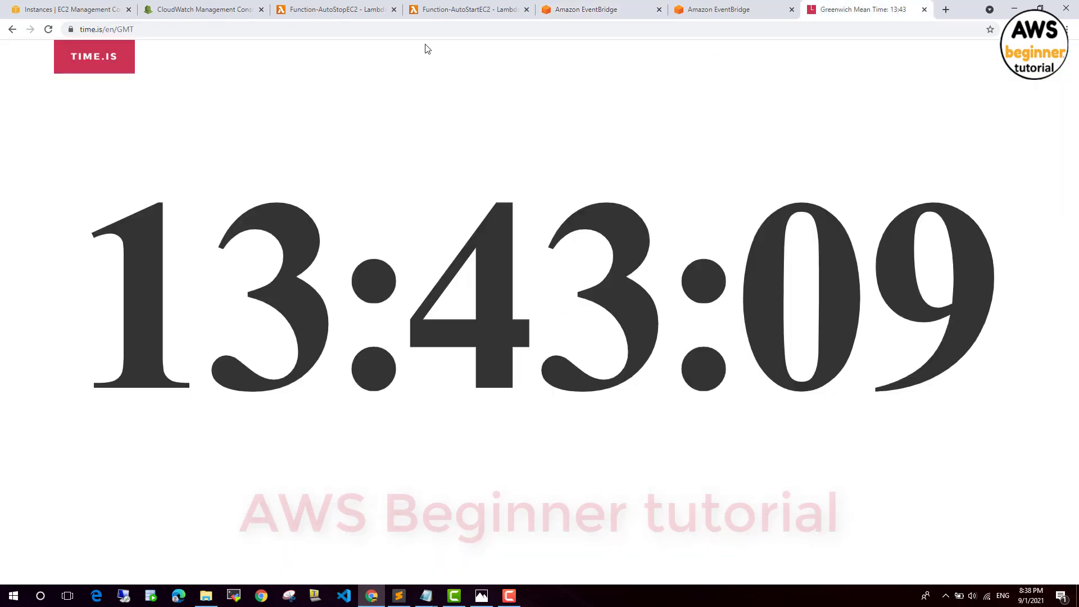
click(472, 11)
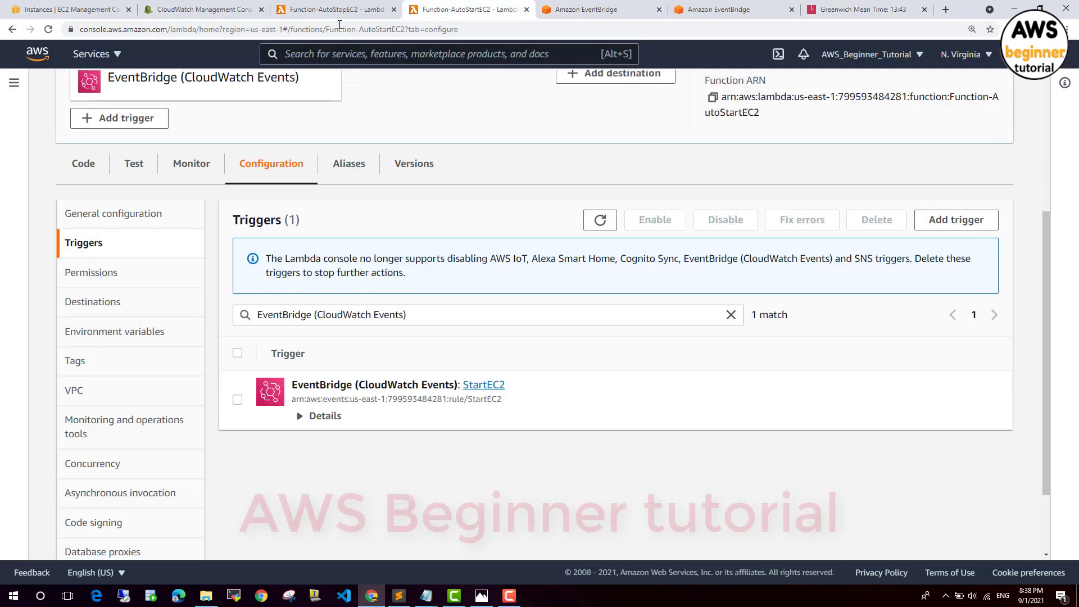
click(84, 10)
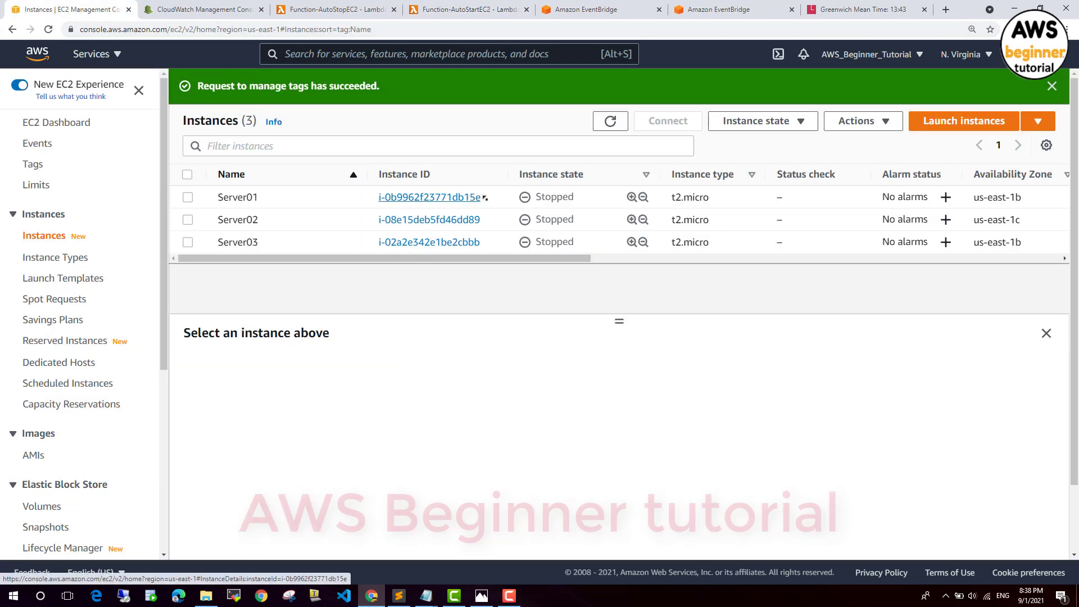
click(267, 219)
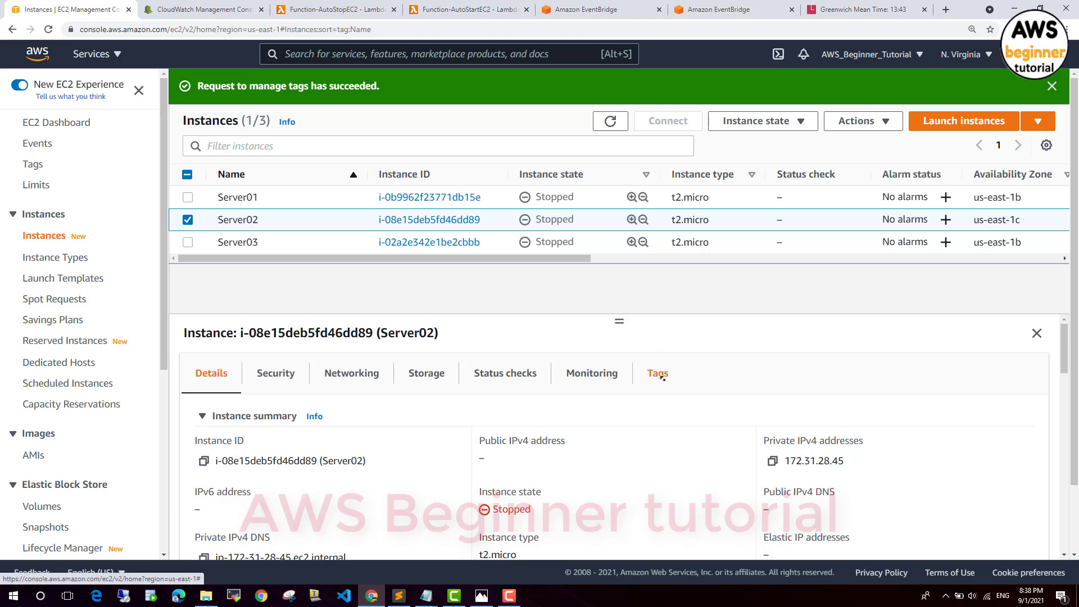
scroll(673, 361, down, 5)
scroll(673, 362, up, 5)
click(659, 375)
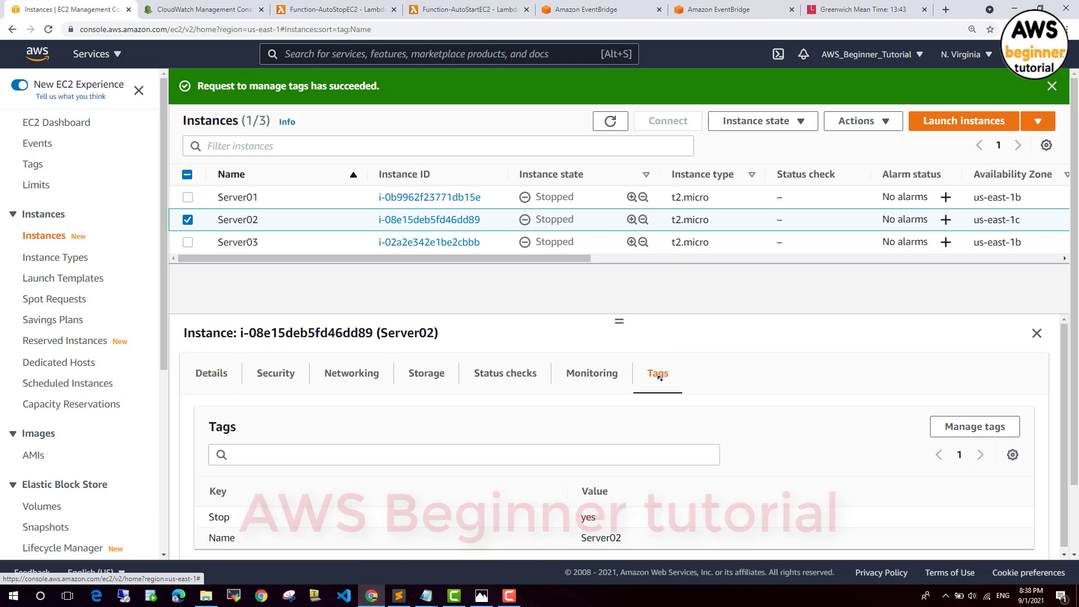
Switch to the Notepad notes and add the line "In this case Server02 not Start" below the test function line, separated by a blank line.
click(426, 596)
click(368, 551)
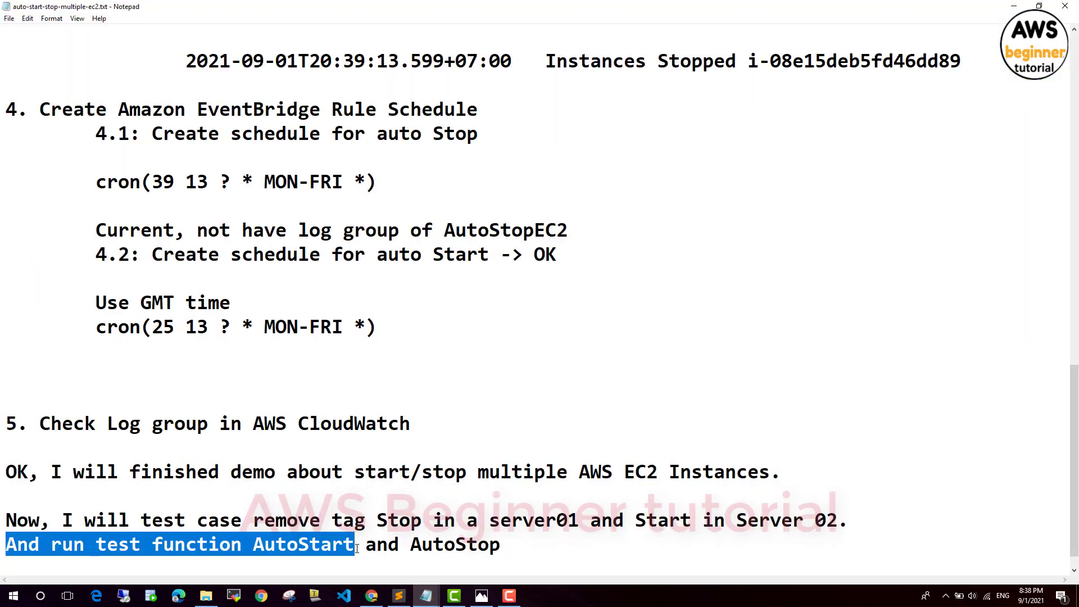
click(503, 548)
key(Return)
key(Return)
text(In thi)
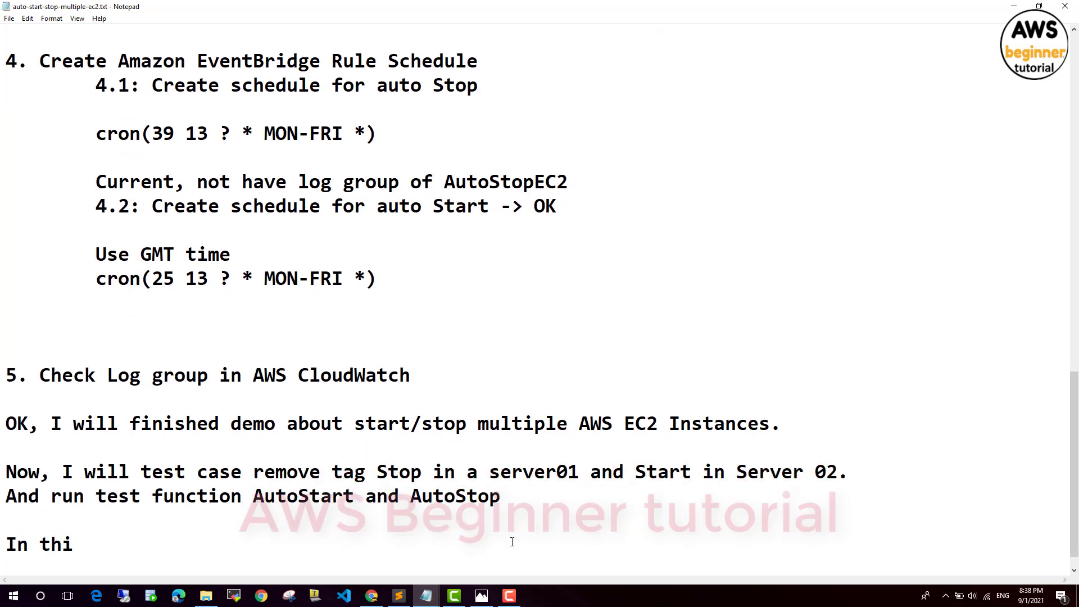
text(s caee Ser)
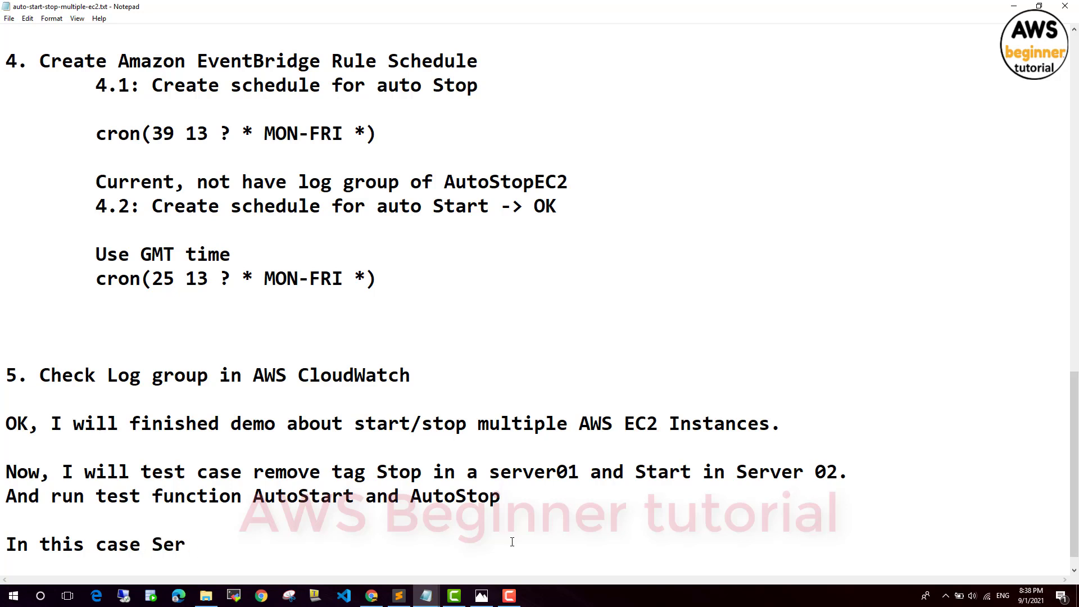
text(ver02 not Sta)
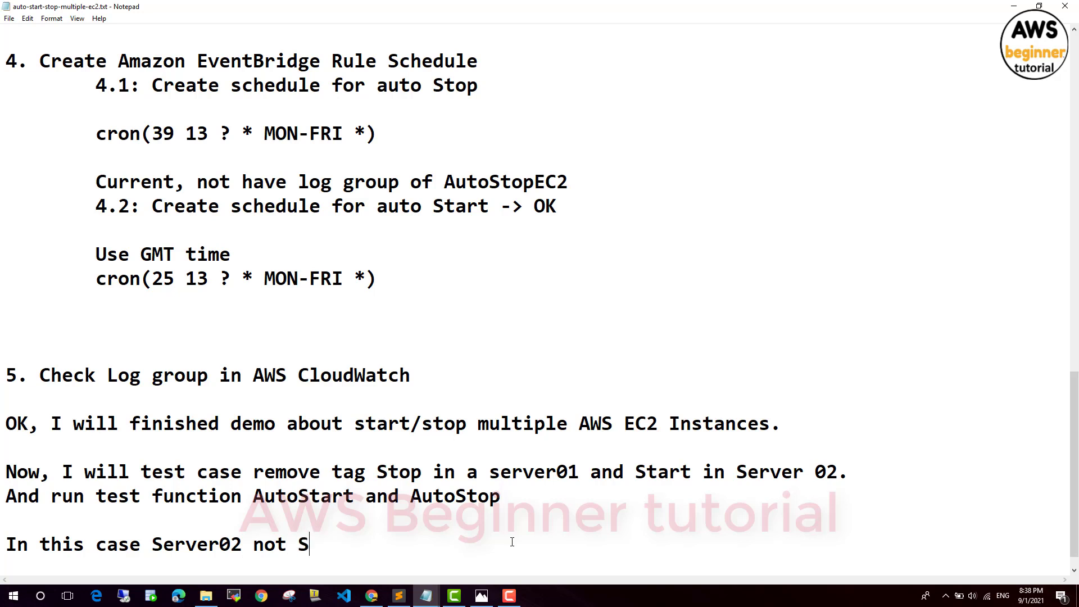
key(BackSpace)
text(rt)
key(BackSpace)
key(BackSpace)
text(art)
Return to Chrome, check the GMT time and open the /aws/lambda/Function-AutoStartEC2 log group in CloudWatch.
click(1014, 6)
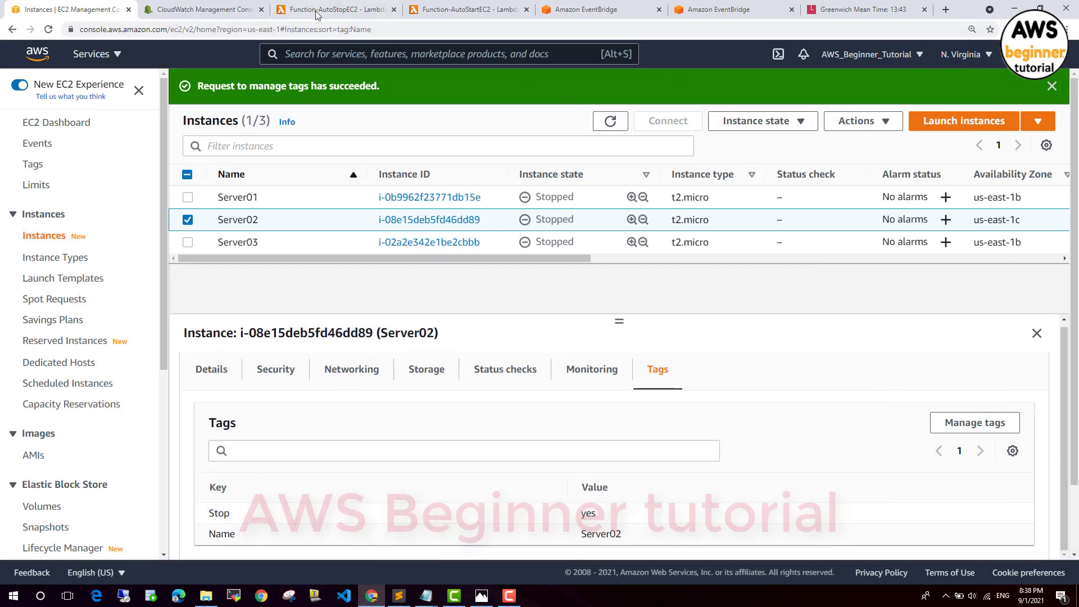
click(836, 7)
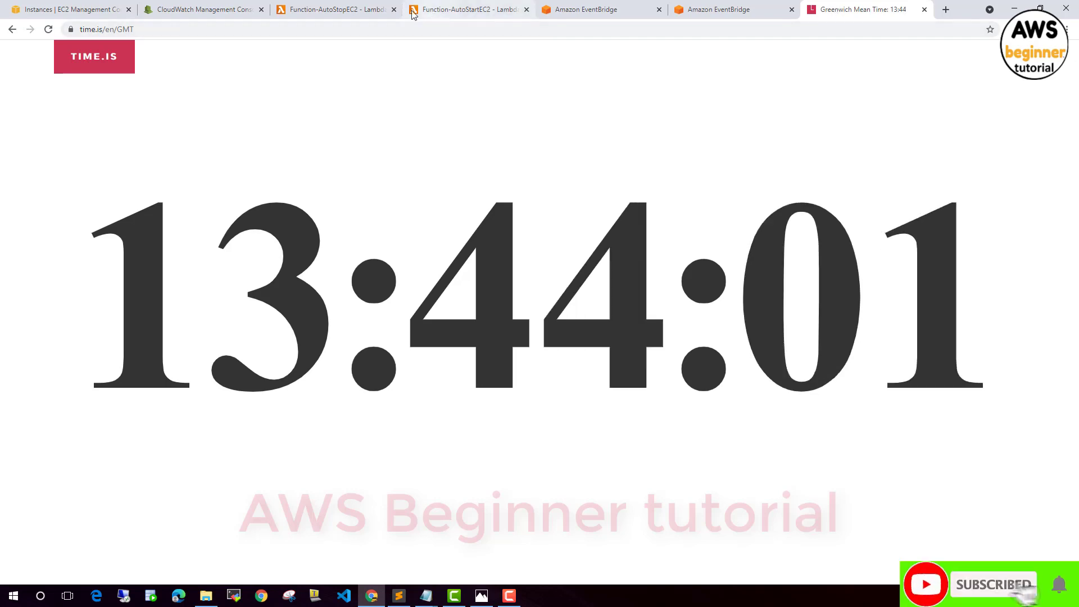
click(225, 10)
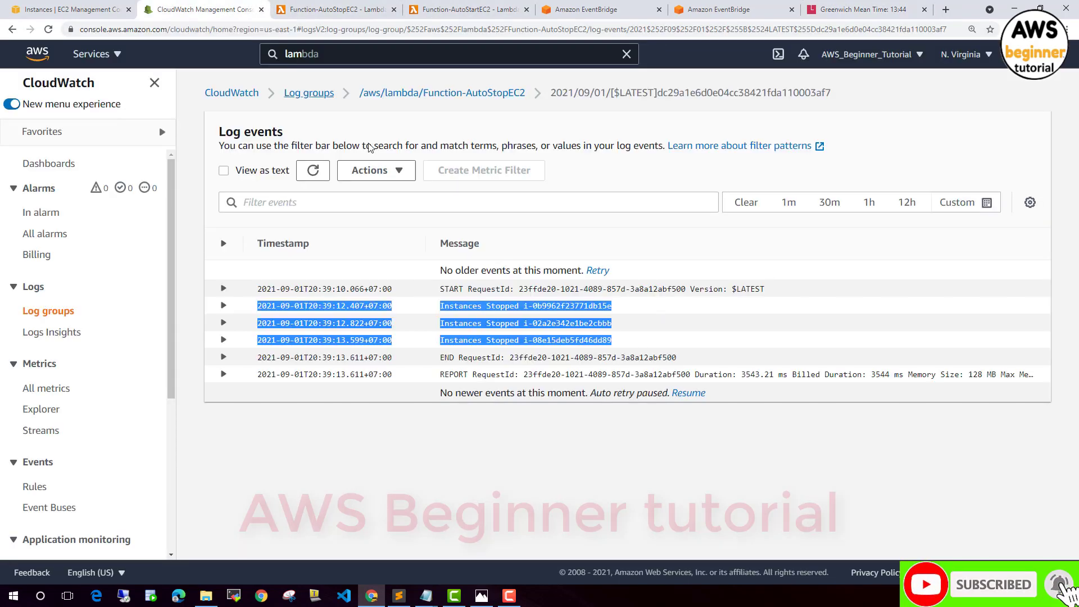
click(307, 93)
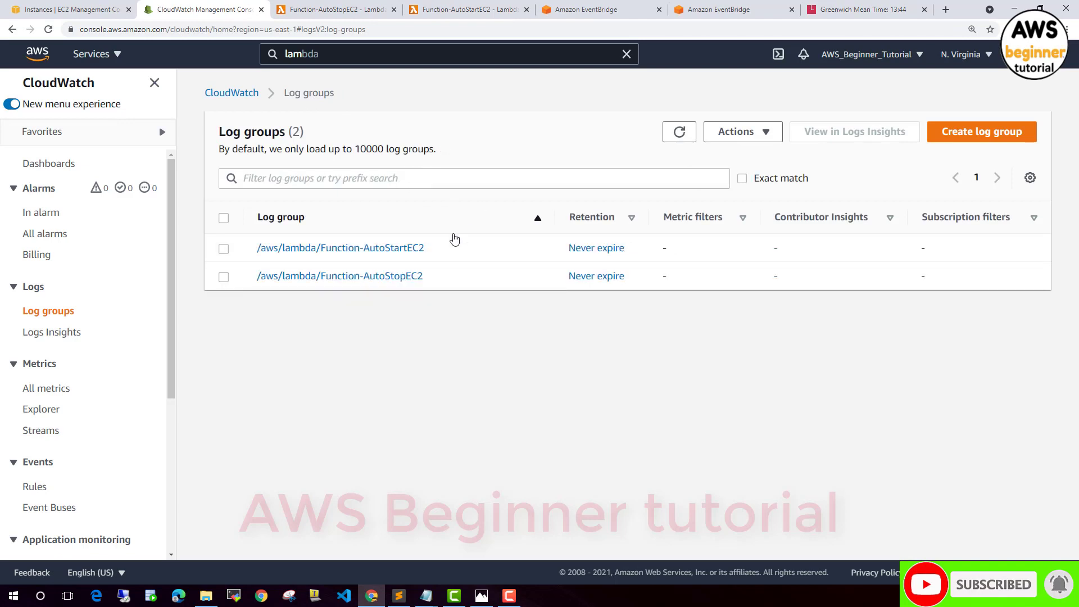
click(363, 249)
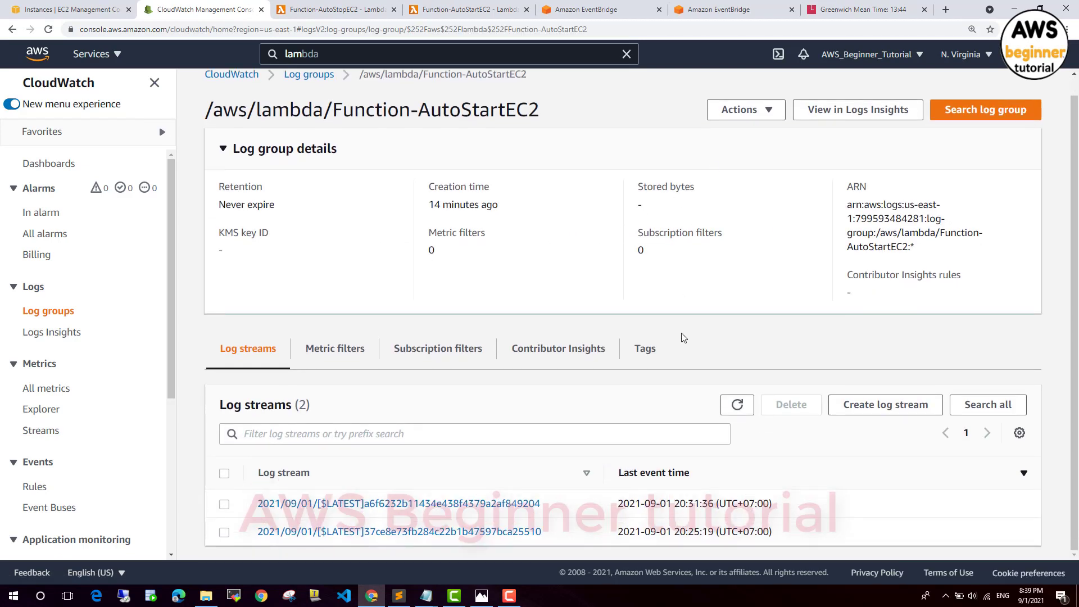
Refresh the log streams of the AutoStartEC2 log group repeatedly to look for a new entry.
click(736, 404)
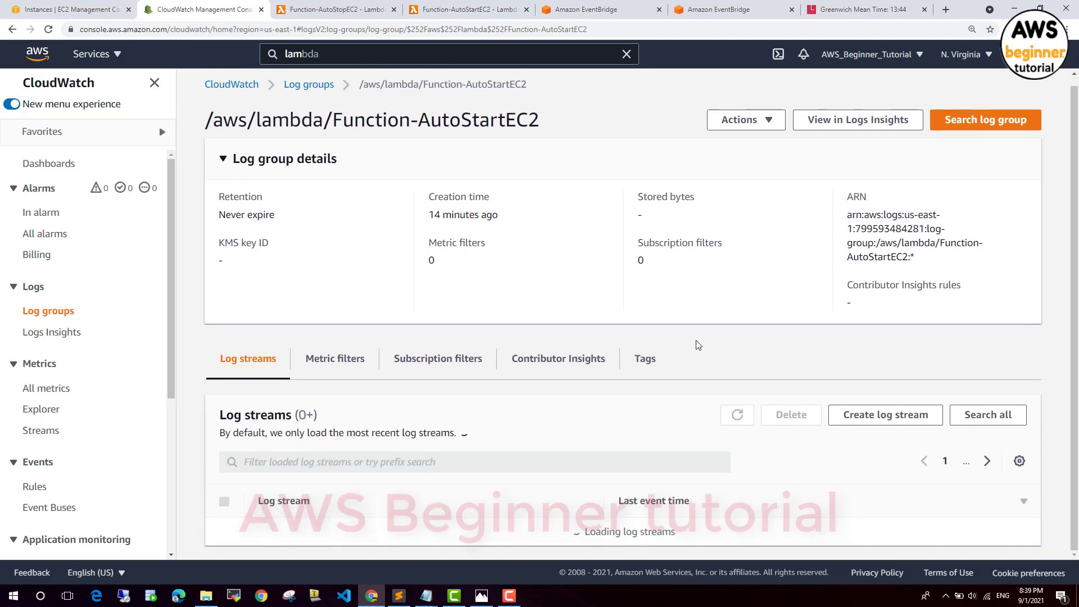
click(737, 408)
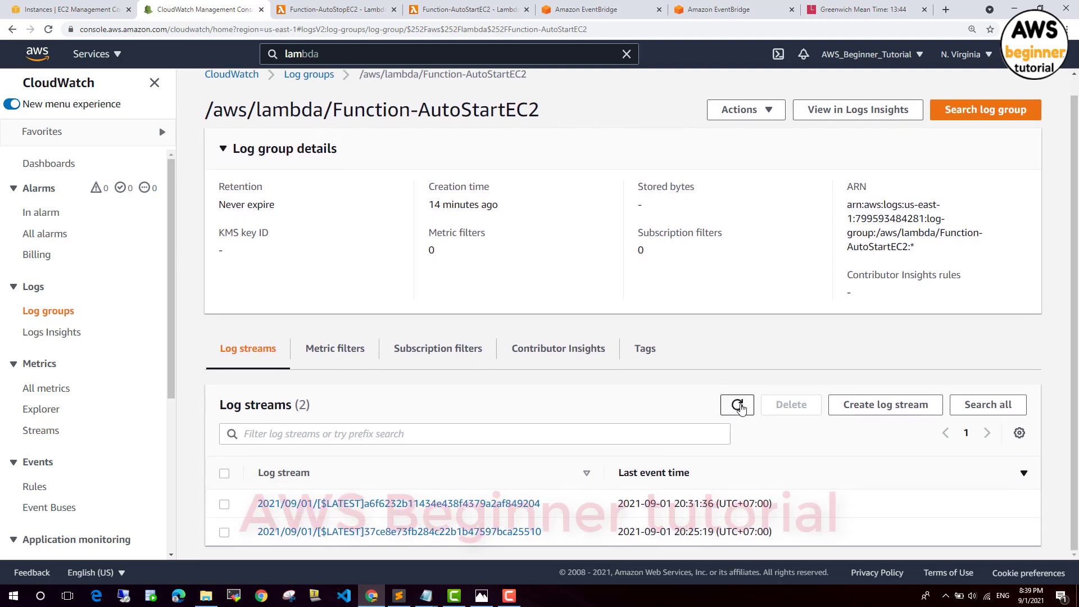
click(741, 407)
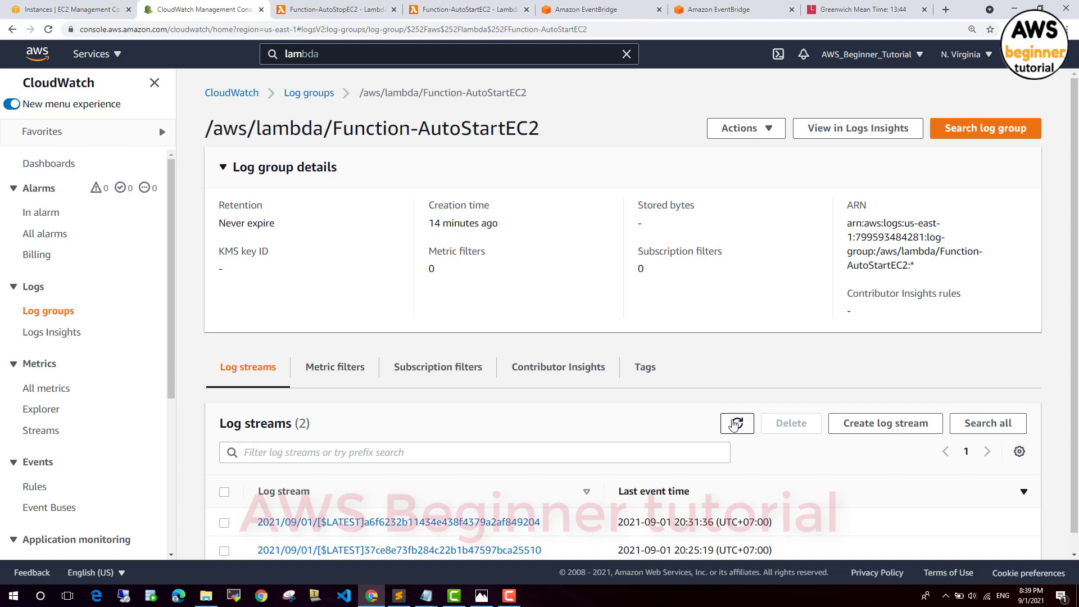
click(734, 425)
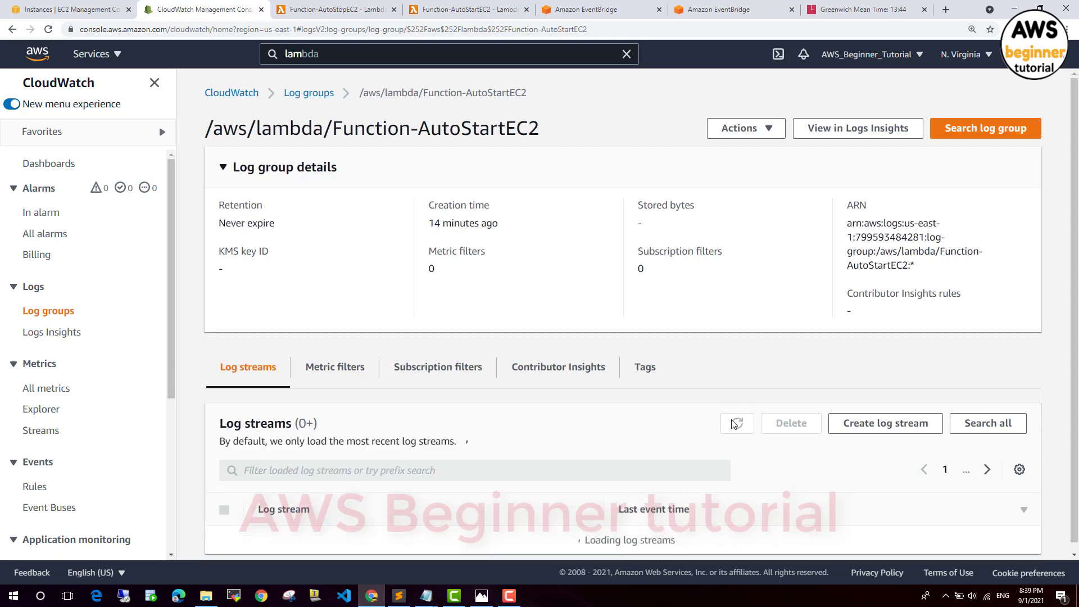
click(736, 417)
click(735, 417)
Check the StartEC2 rule's event schedule in EventBridge and refresh the AutoStartEC2 log streams in CloudWatch again.
click(591, 9)
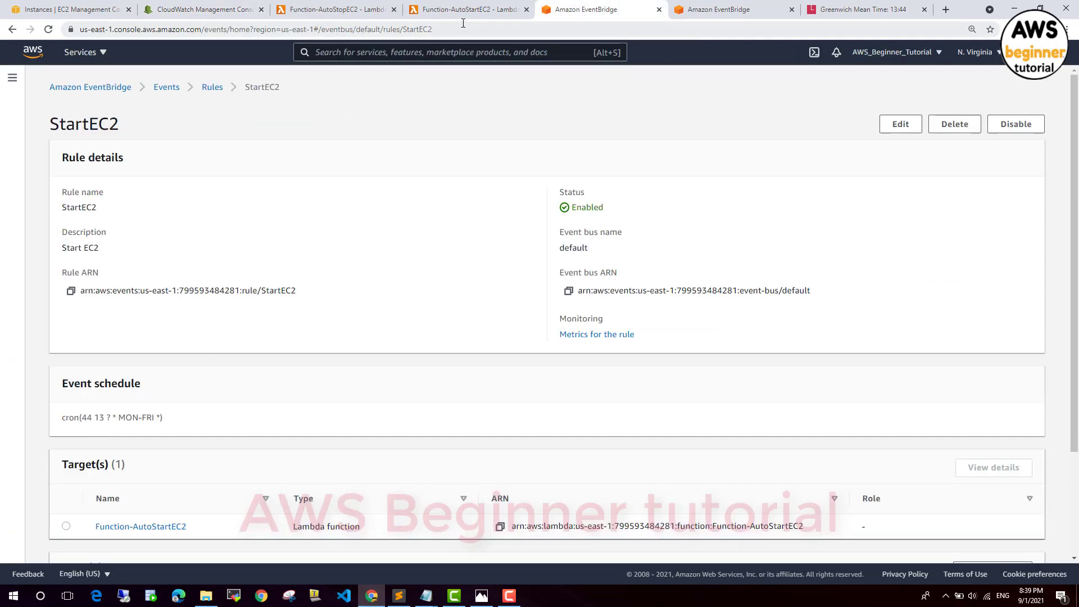
click(202, 10)
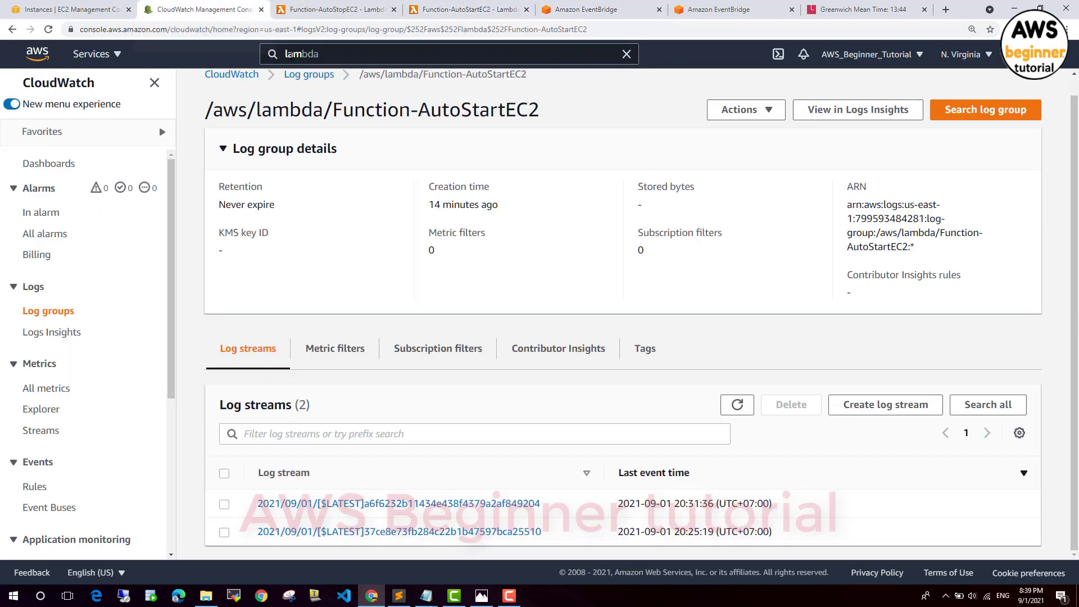
click(743, 420)
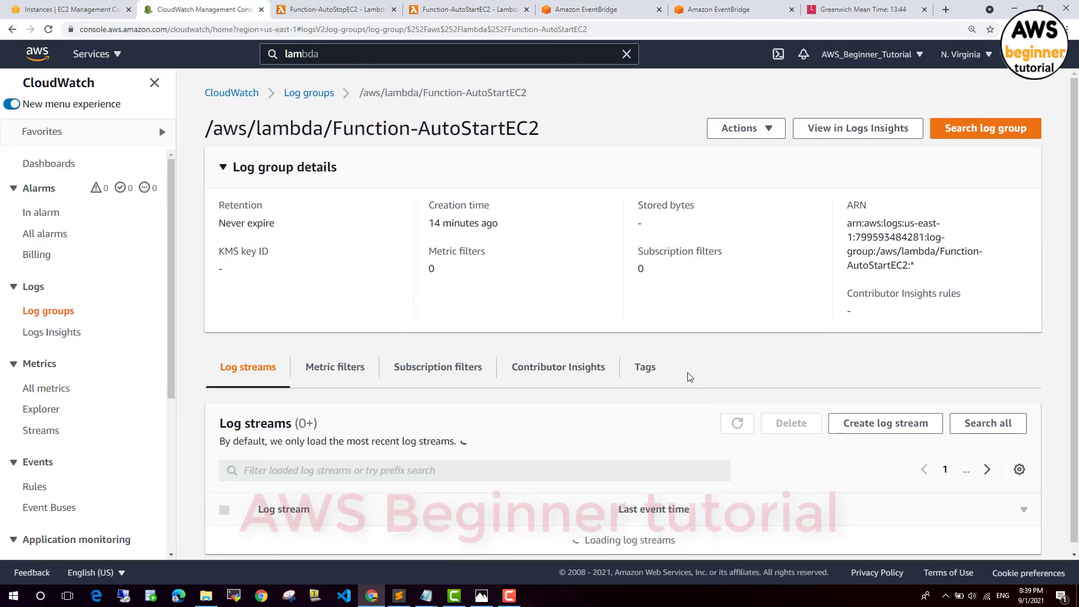
Check the events of the most recent AutoStartEC2 log stream, and reopen the log group to reload its streams.
scroll(690, 372, down, 1)
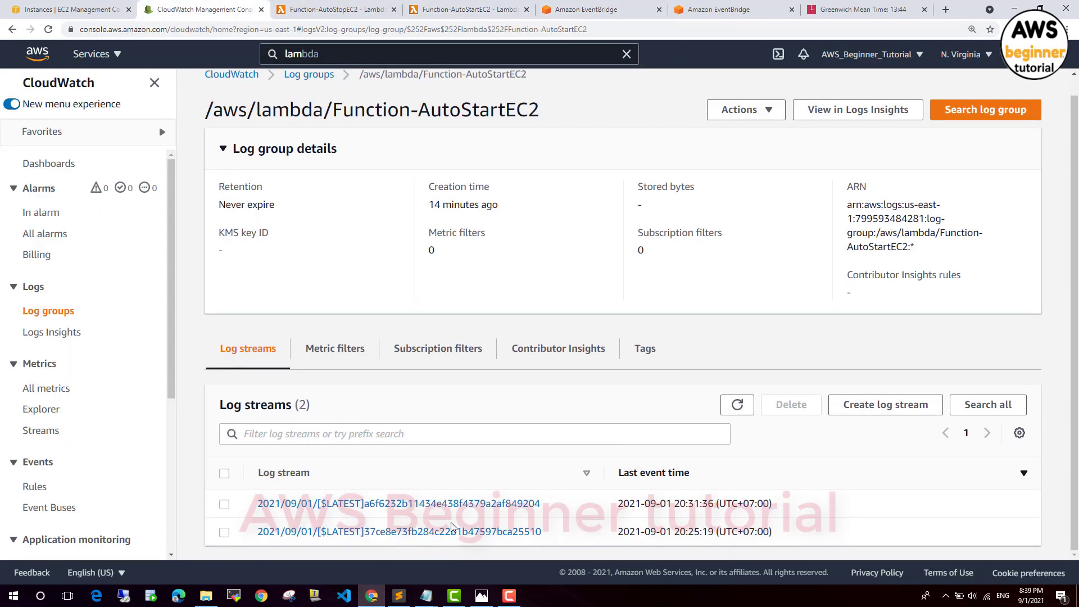
click(453, 504)
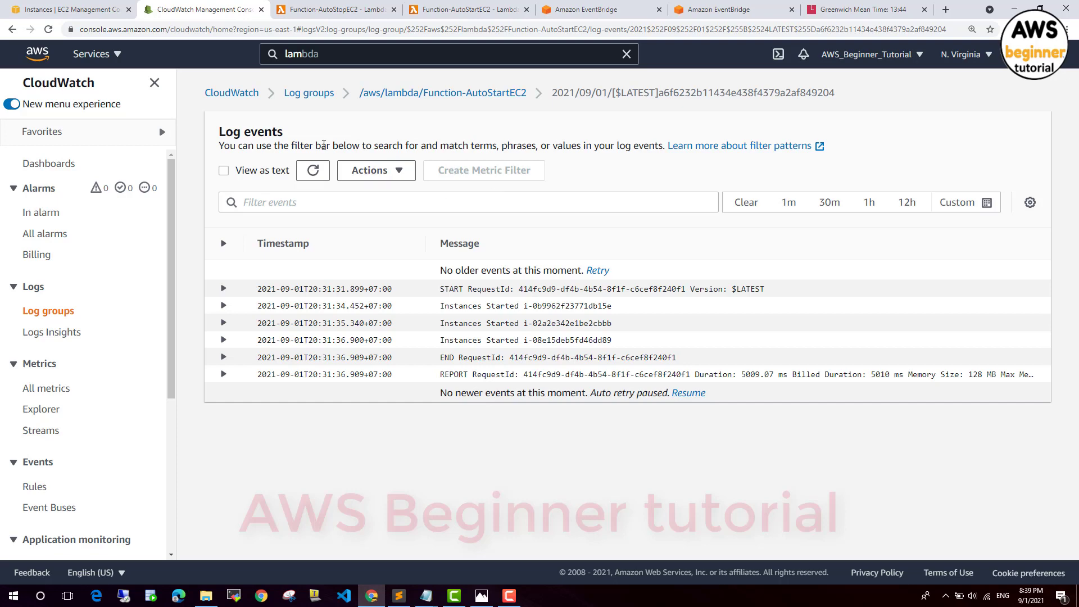
click(323, 95)
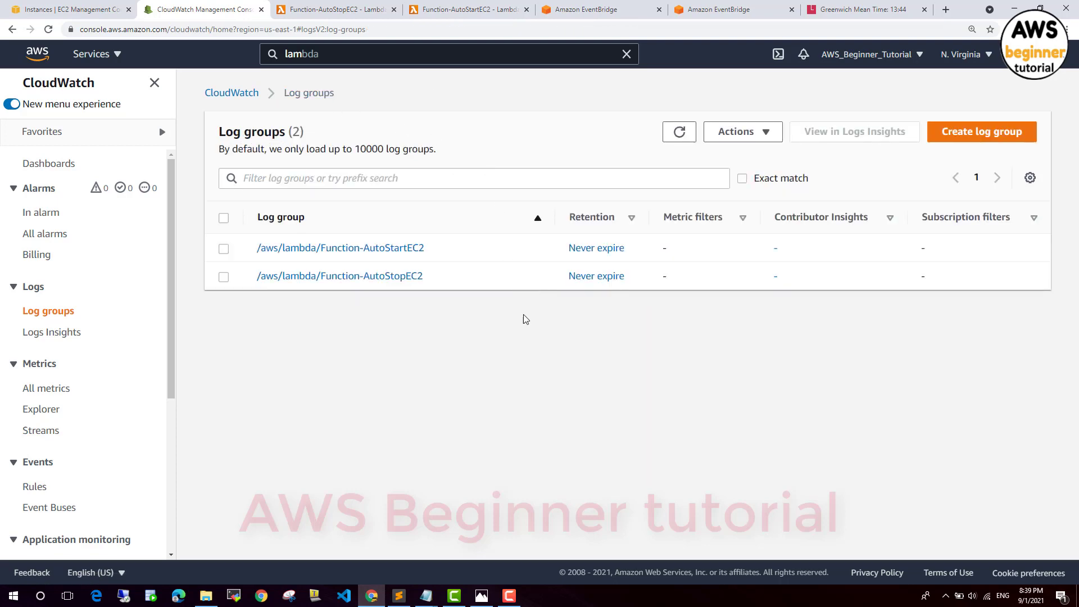
click(372, 249)
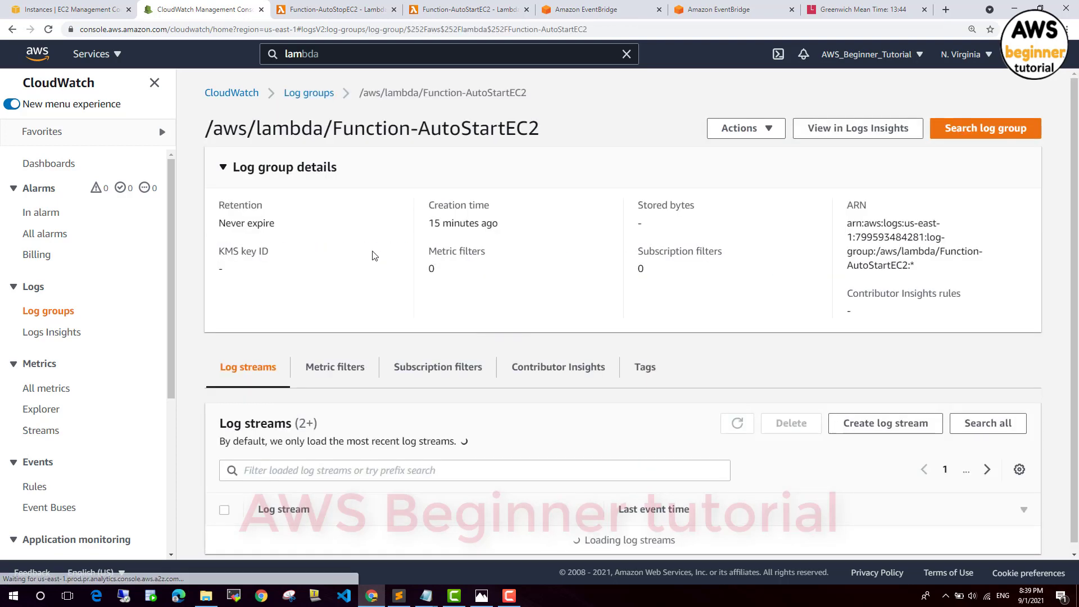
scroll(427, 281, down, 2)
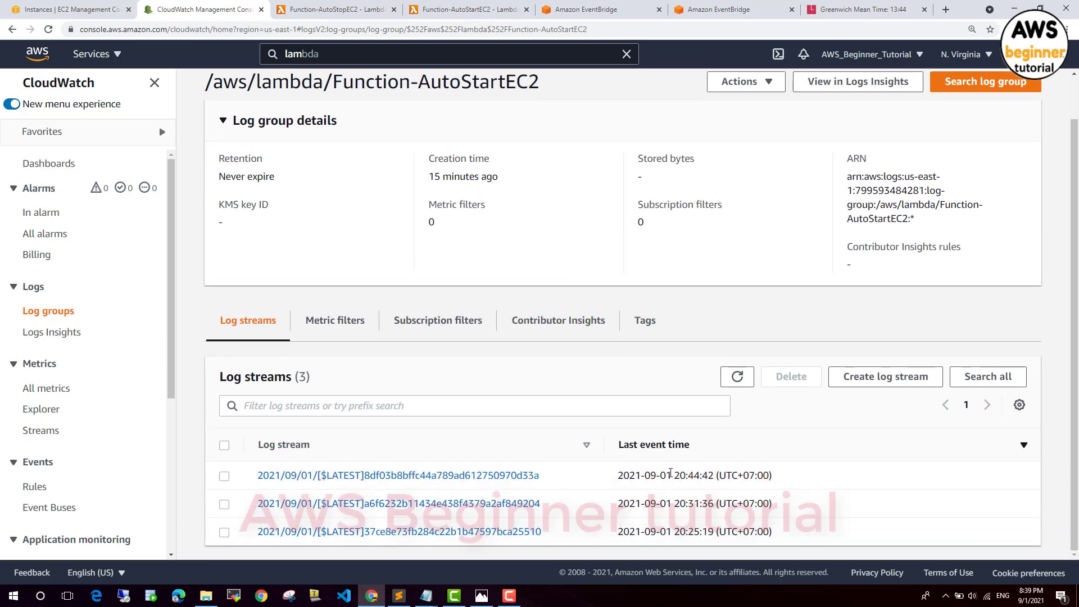
Open the newest AutoStartEC2 log stream and examine which instance IDs its events report as started.
triple_click(648, 475)
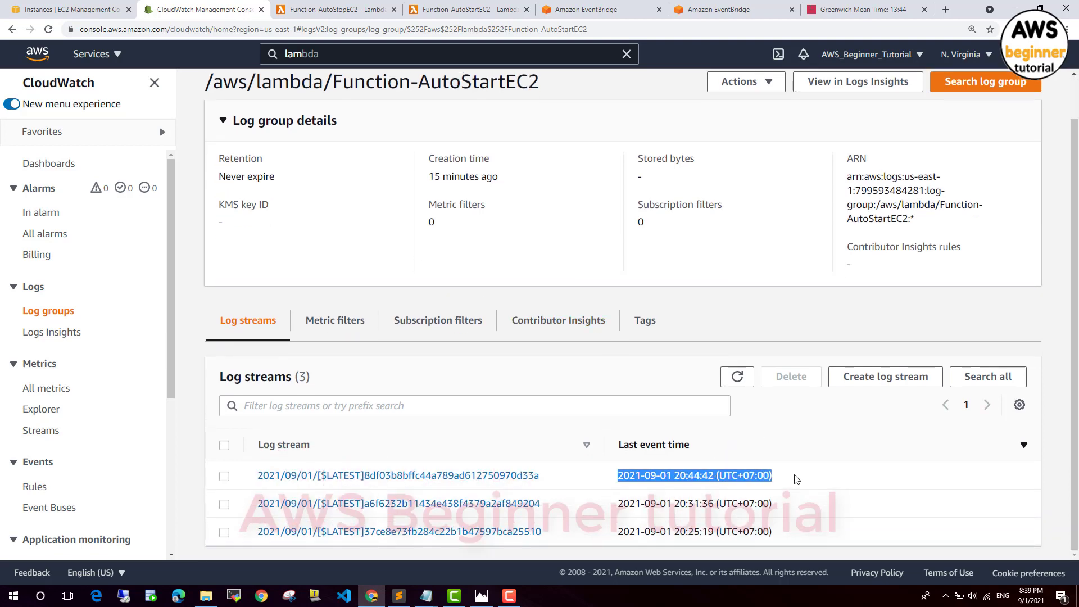
click(508, 476)
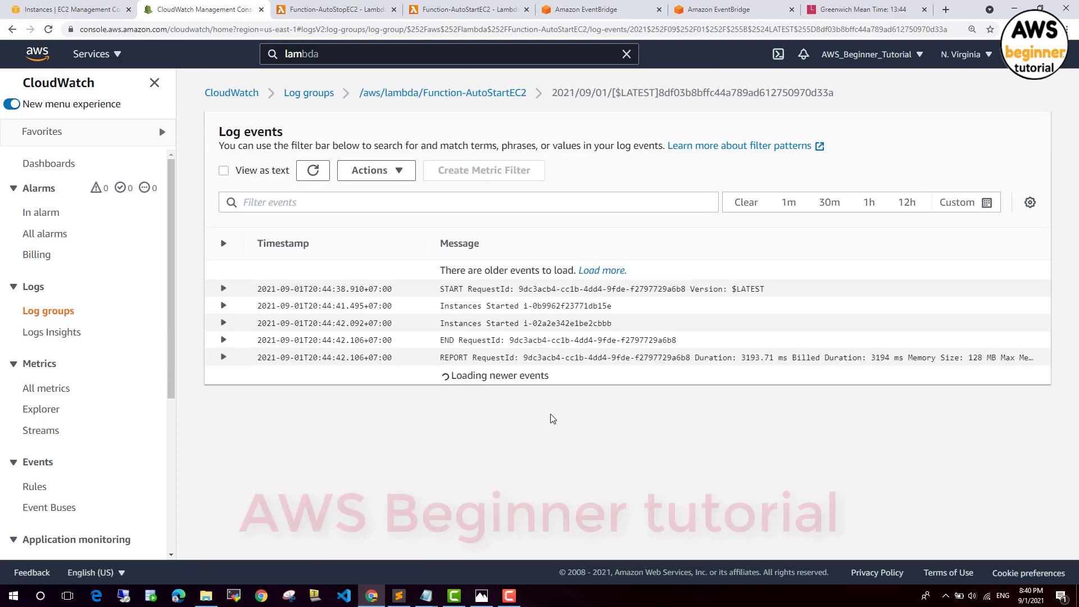
drag(442, 306, 613, 329)
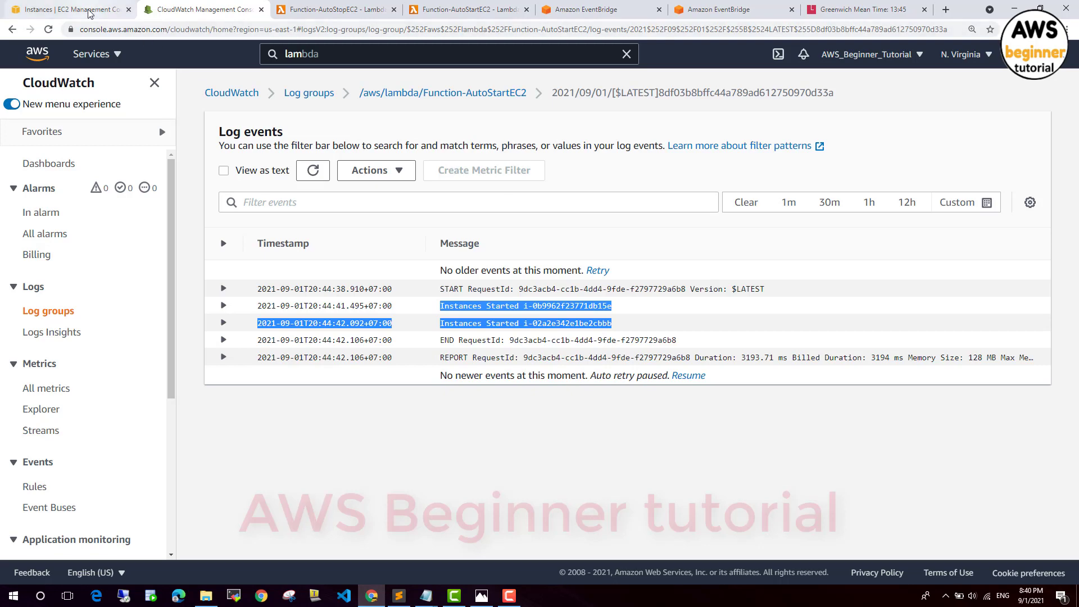
Refresh the EC2 instances list and compare the instance states of Server01, Server02 and Server03.
click(65, 9)
click(611, 121)
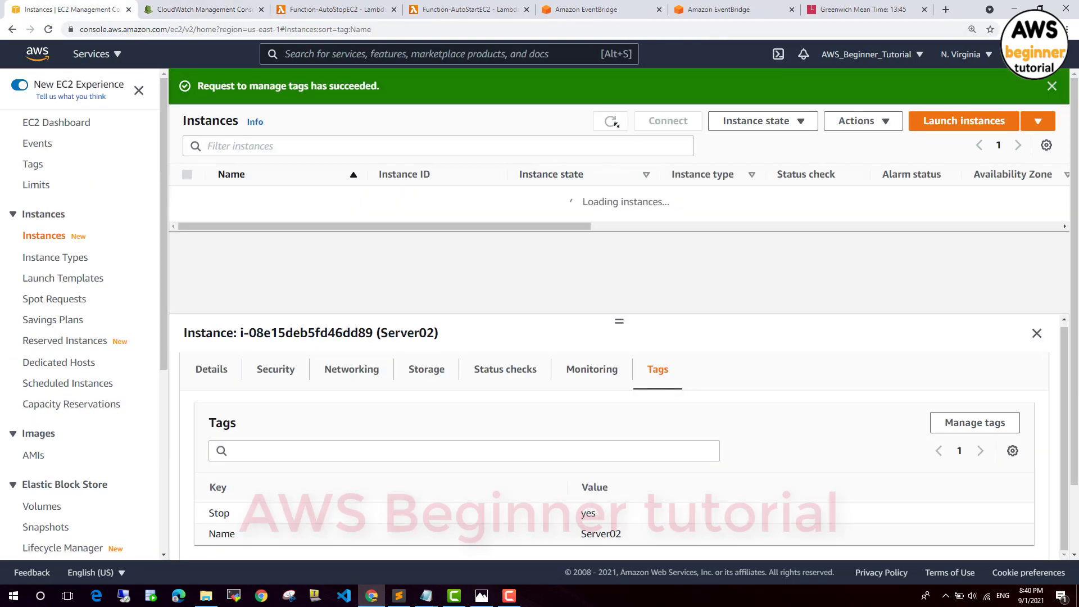
double_click(551, 197)
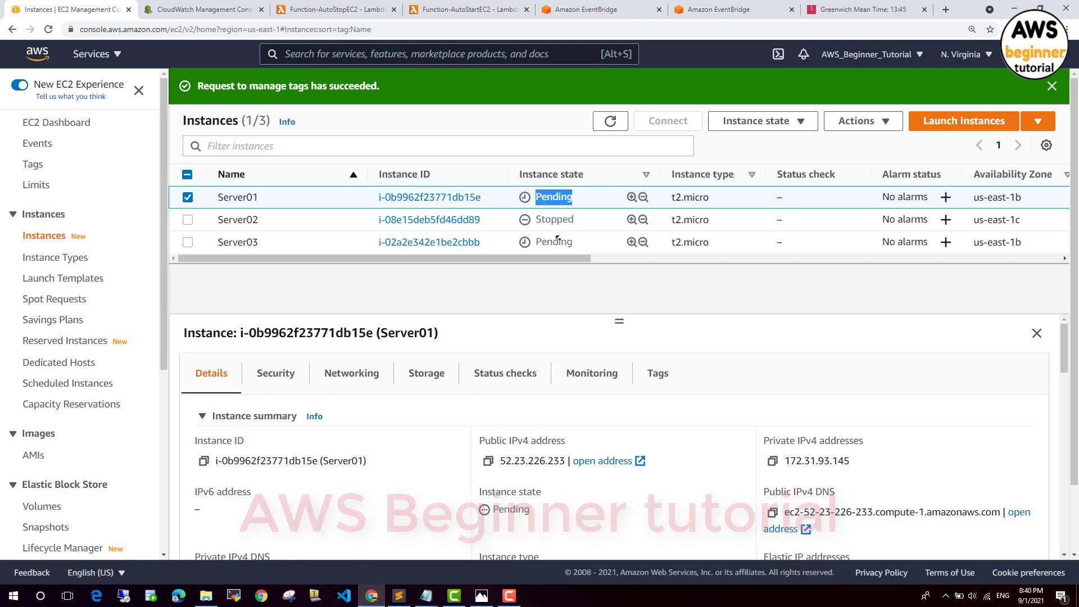
drag(537, 242, 585, 244)
click(583, 283)
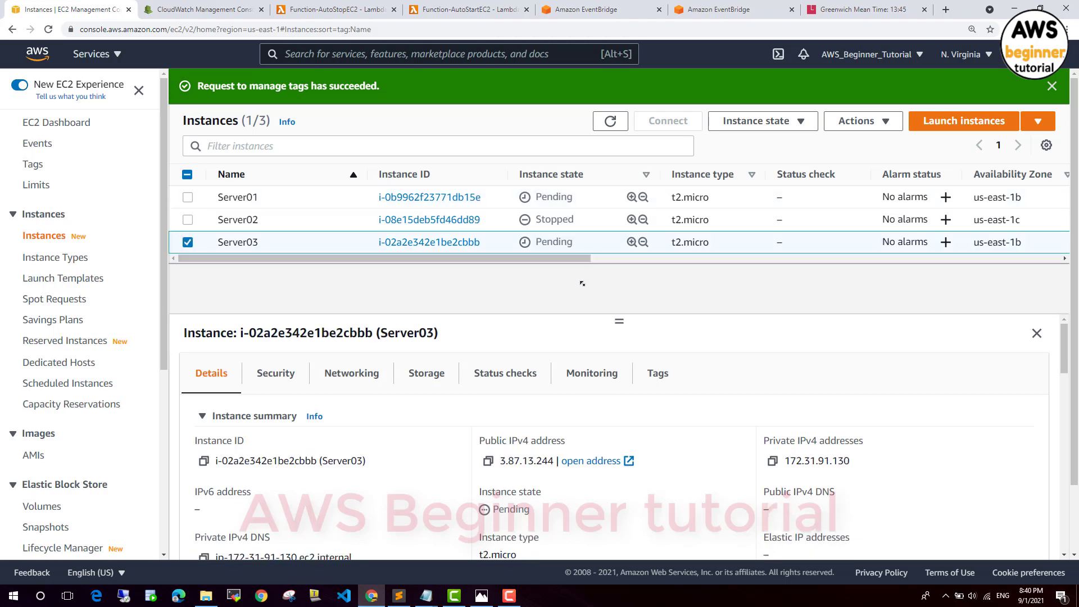
Keep refreshing the EC2 instances list to follow the startup of Server01 and Server03.
click(611, 120)
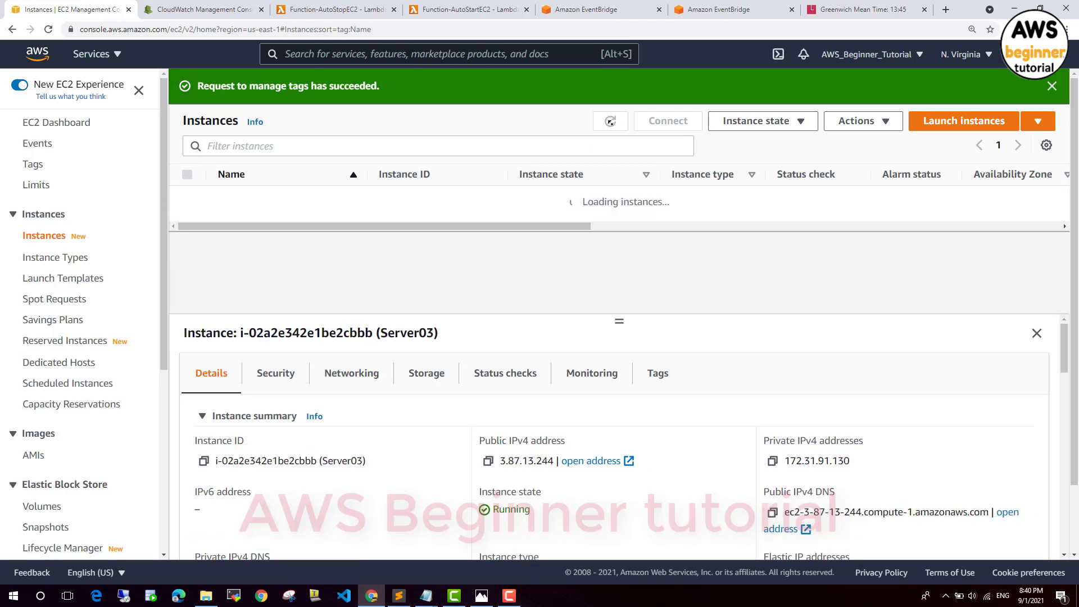
click(610, 121)
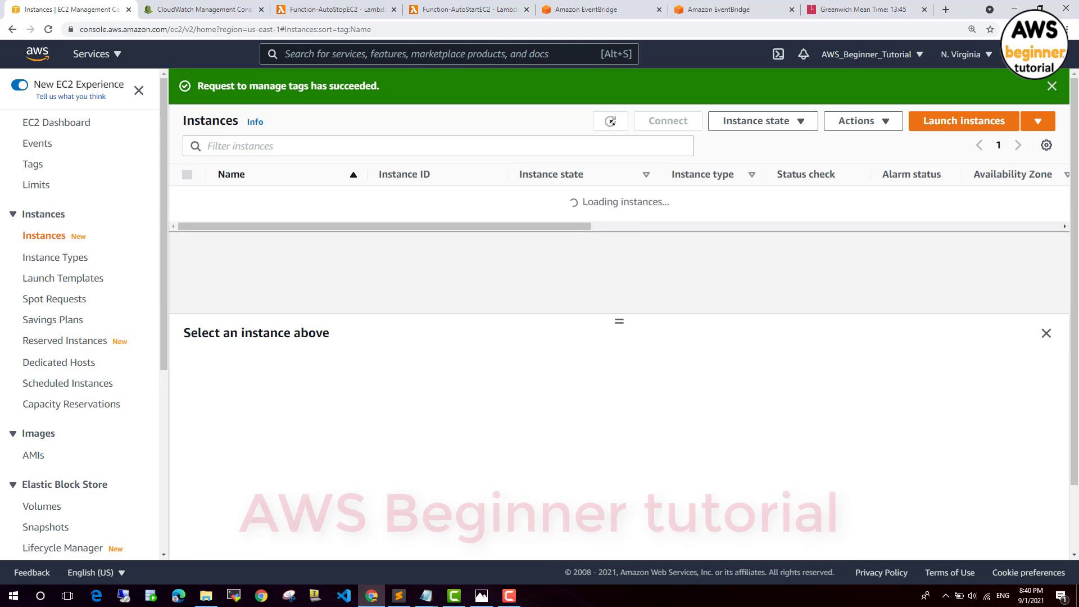
click(611, 122)
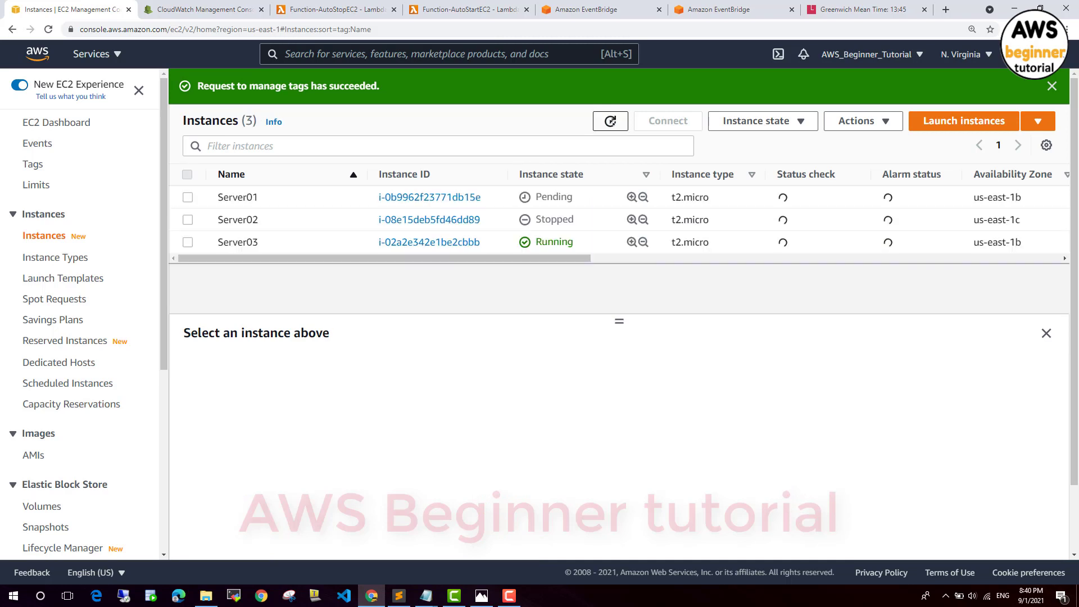
click(611, 121)
click(611, 121)
click(611, 121)
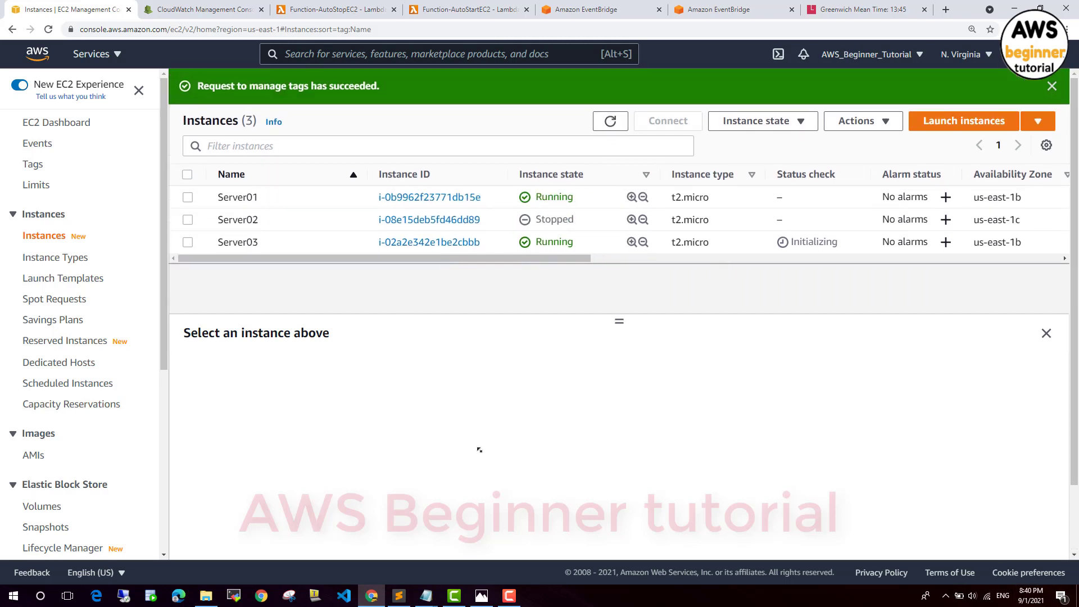
Switch to the Notepad notes and mark the "In this case Server02 not Start" line with "-> OK".
mouse_move(425, 596)
click(325, 548)
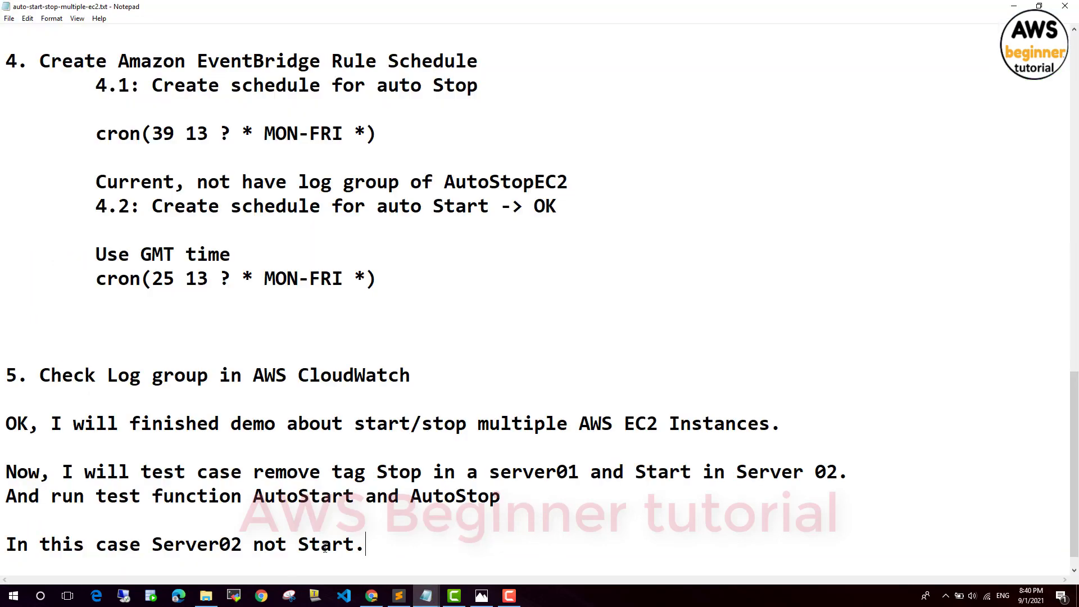
text(-> OK)
key(Return)
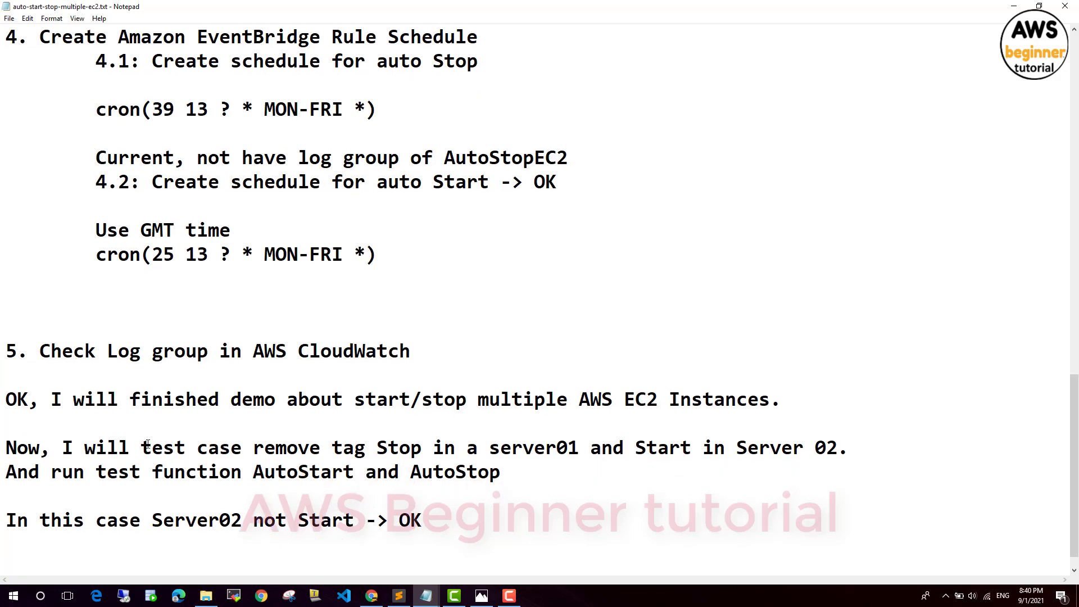
Review the noted tag-removal test case and add the line "Next case Server01 not Stop" below the Server02 result.
drag(140, 446, 582, 447)
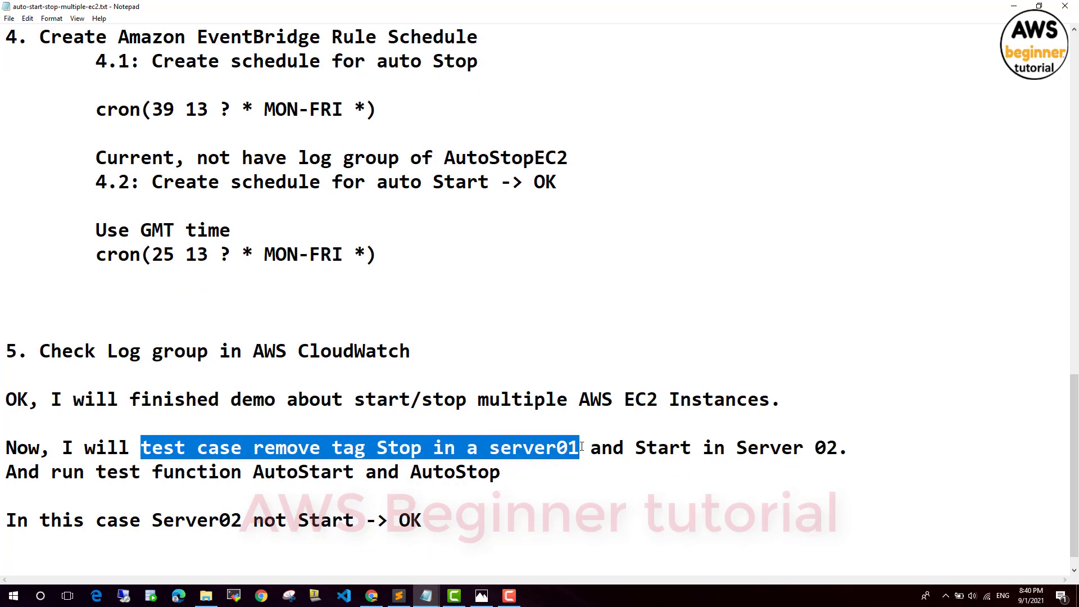
drag(145, 446, 578, 445)
click(453, 523)
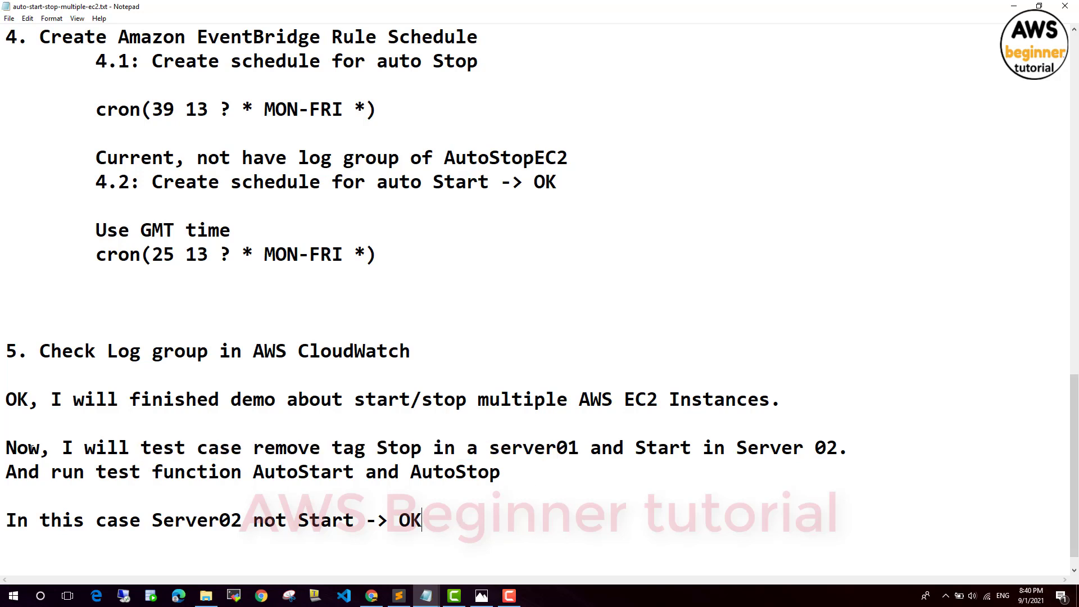
drag(3, 472, 241, 472)
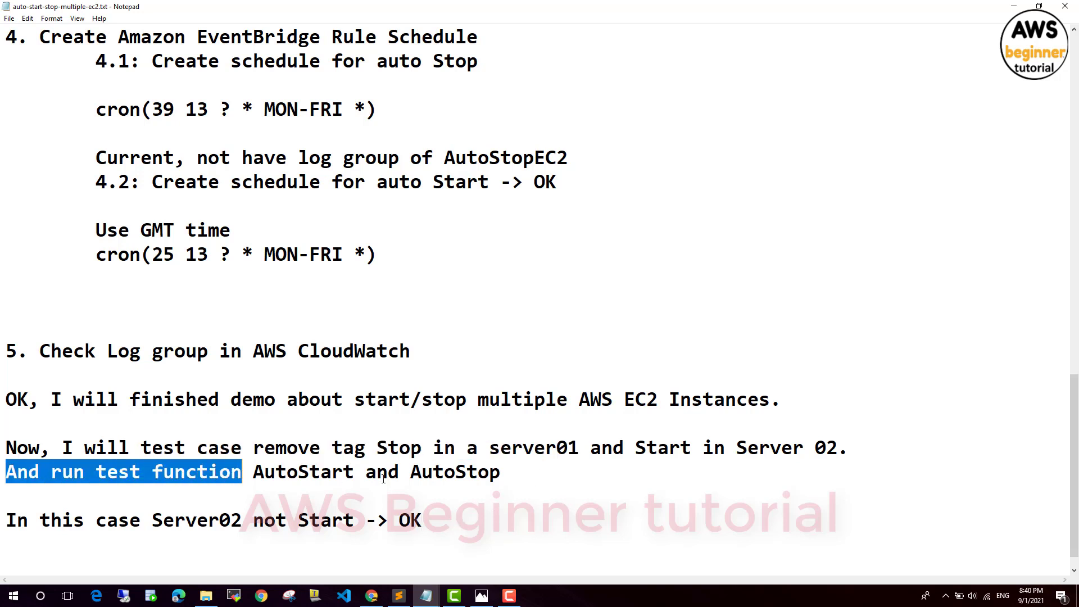
drag(400, 471, 500, 472)
click(435, 497)
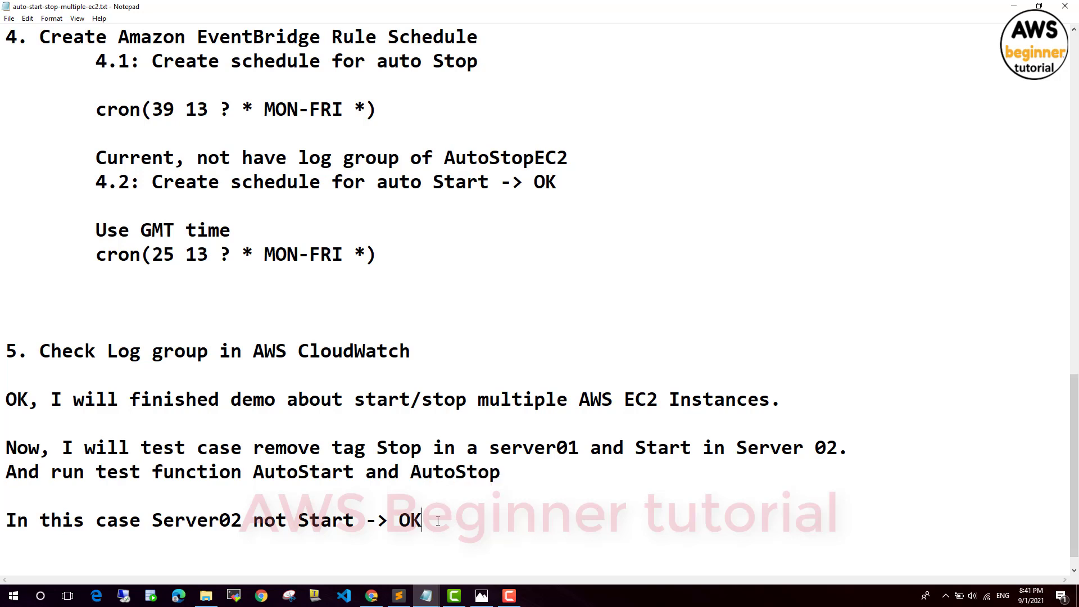
key(Return)
text(Next cass)
key(BackSpace)
text(e )
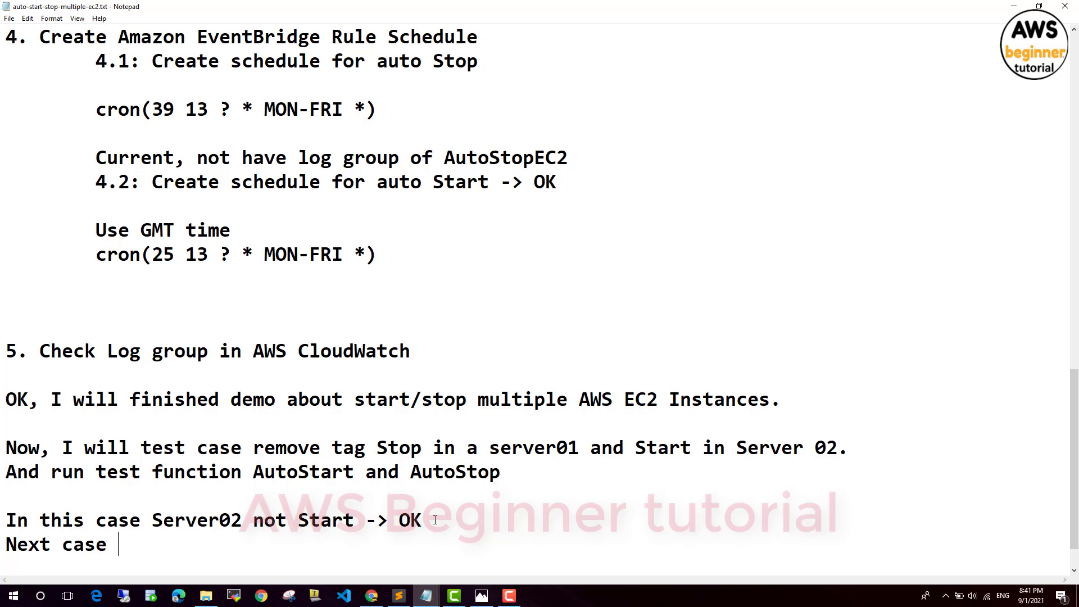
text(se)
key(BackSpace)
key(BackSpace)
text(Server01 not)
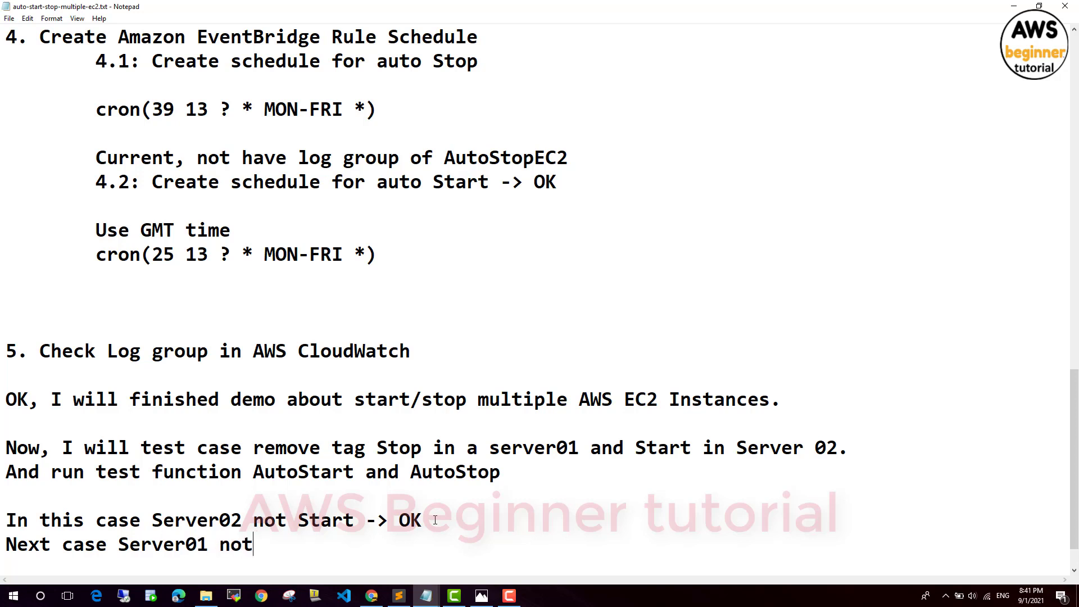
text( Stop)
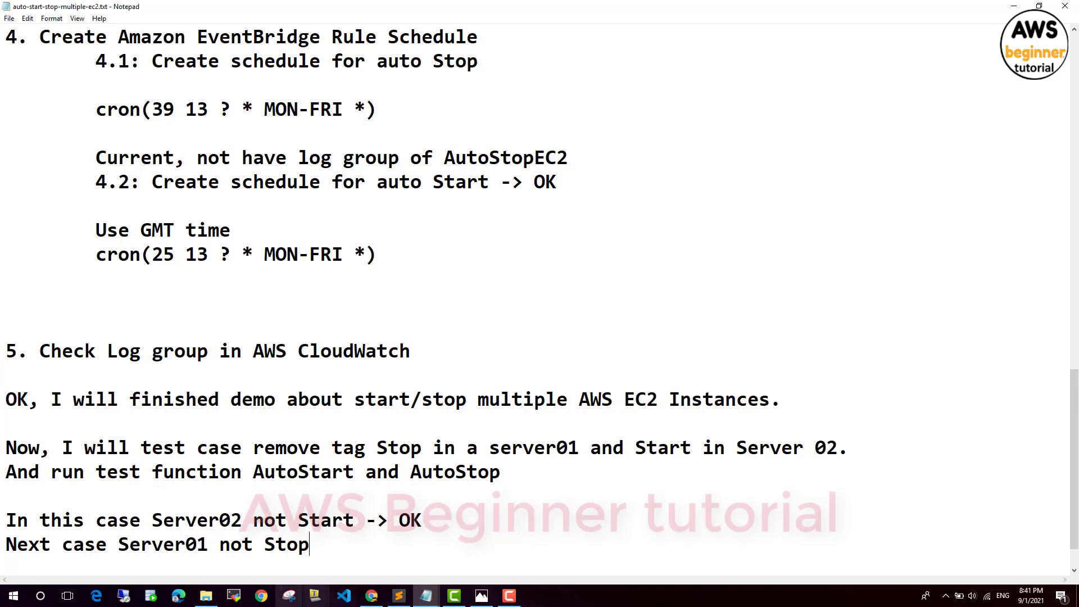
Return to Chrome, remove the Stop tag from the Server01 instance and save its tags.
click(372, 595)
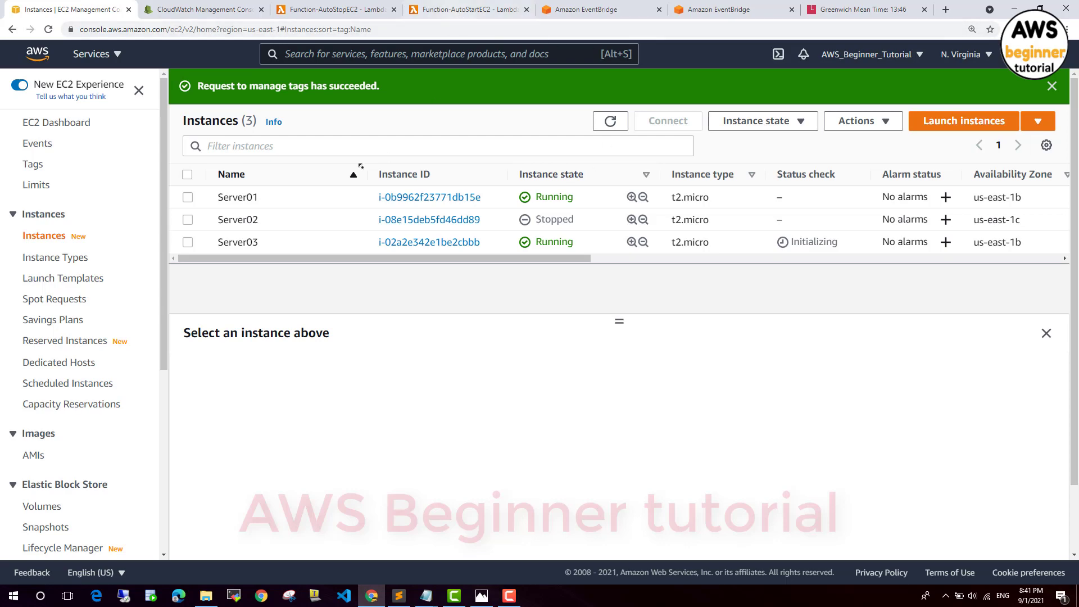
click(298, 197)
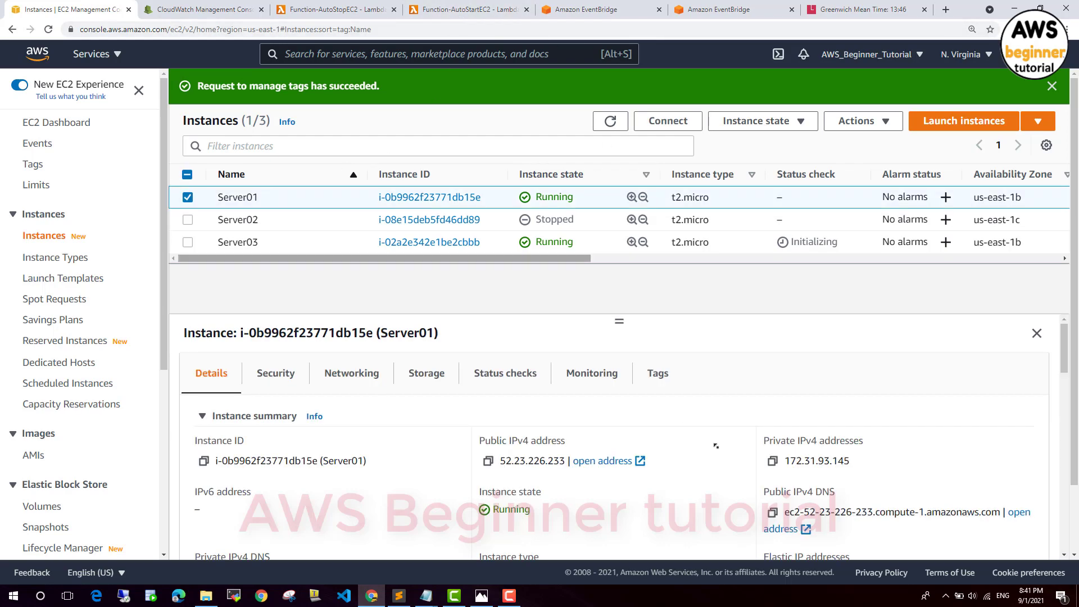
click(657, 373)
click(972, 427)
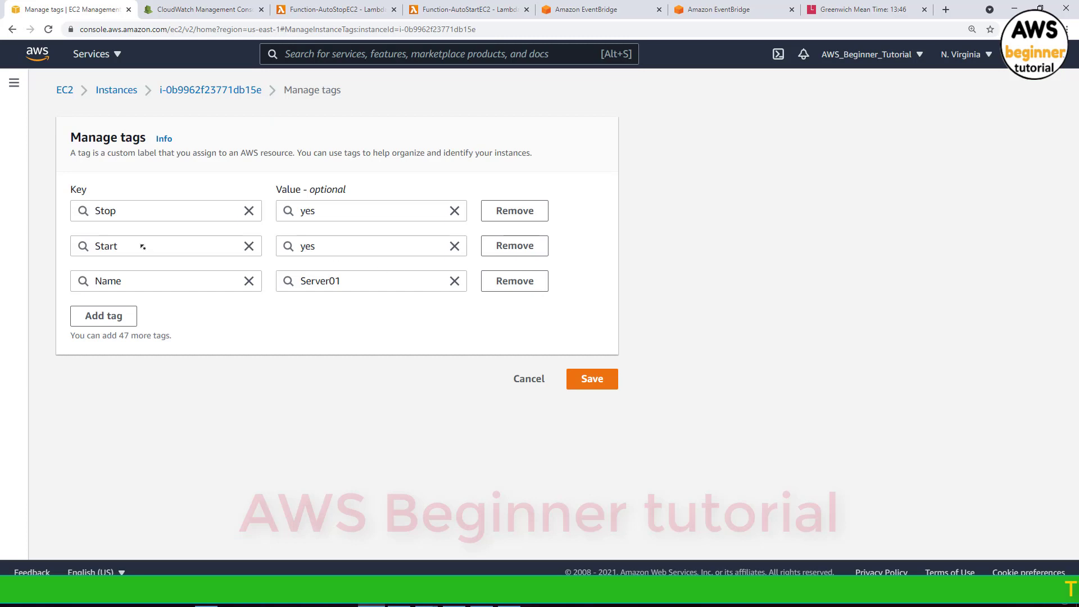
double_click(119, 211)
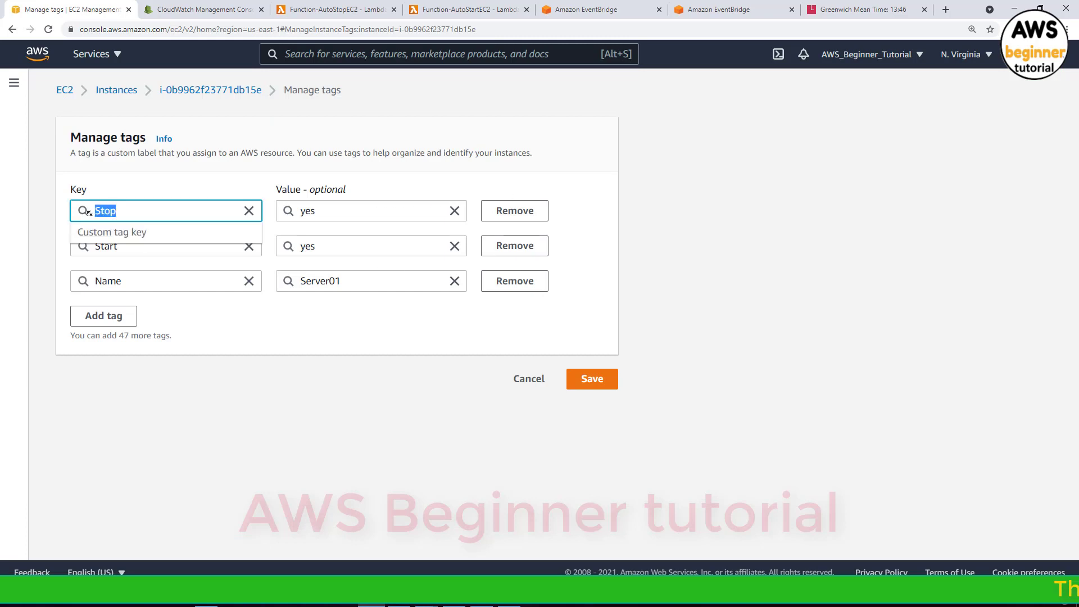
click(508, 211)
click(601, 351)
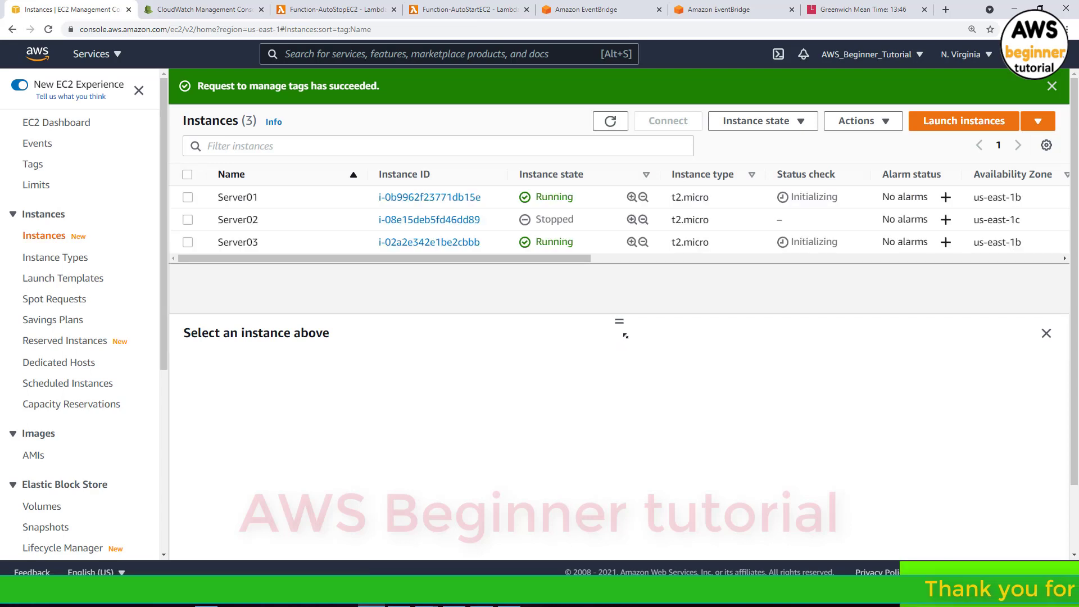
Start the Server02 instance manually and refresh the instances list repeatedly to follow its state.
click(212, 223)
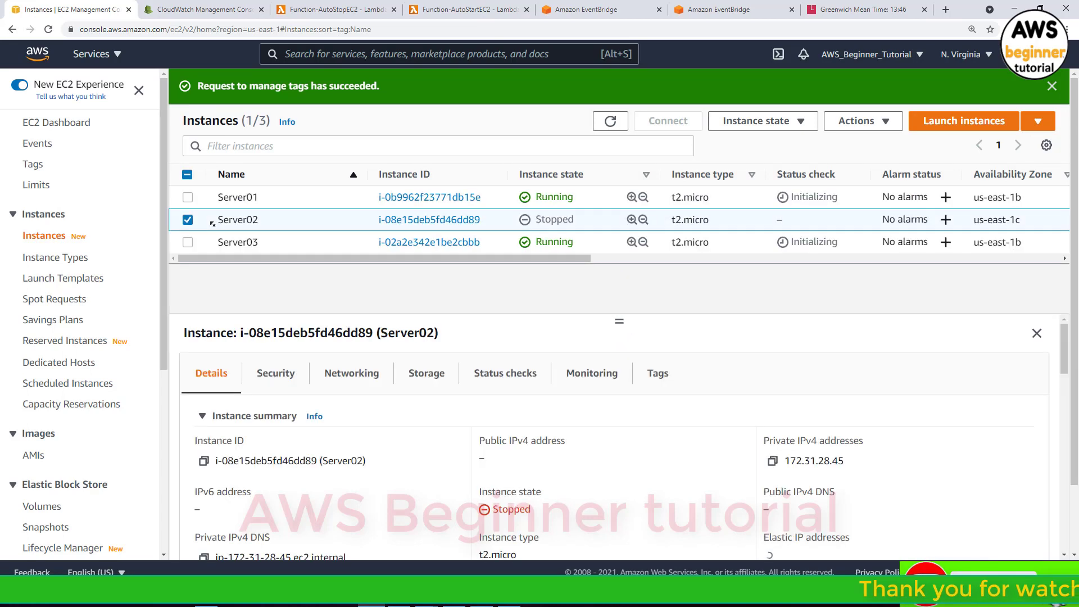
click(743, 123)
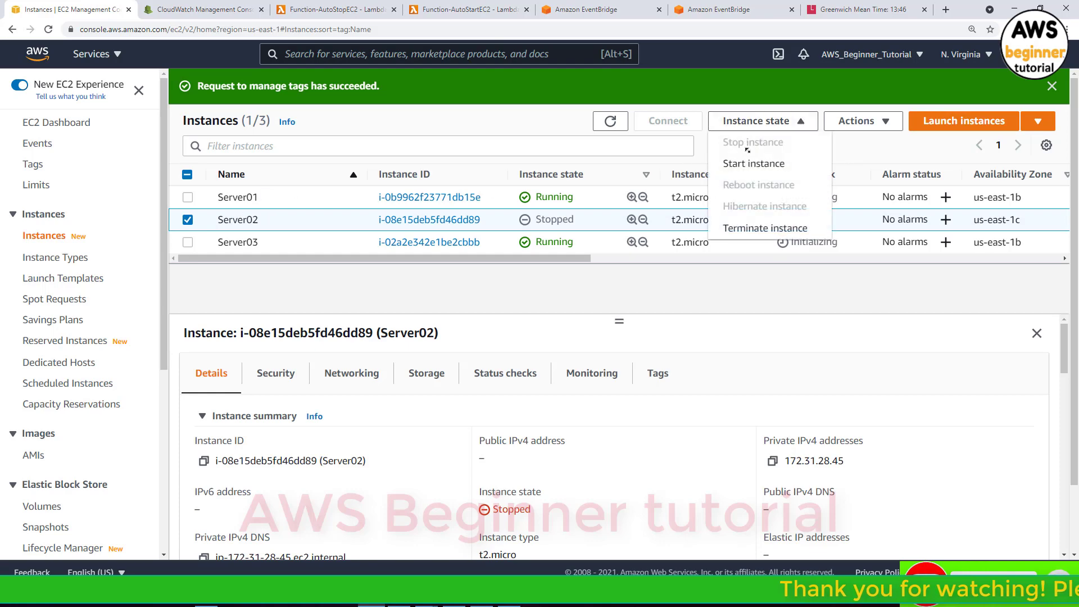
click(763, 163)
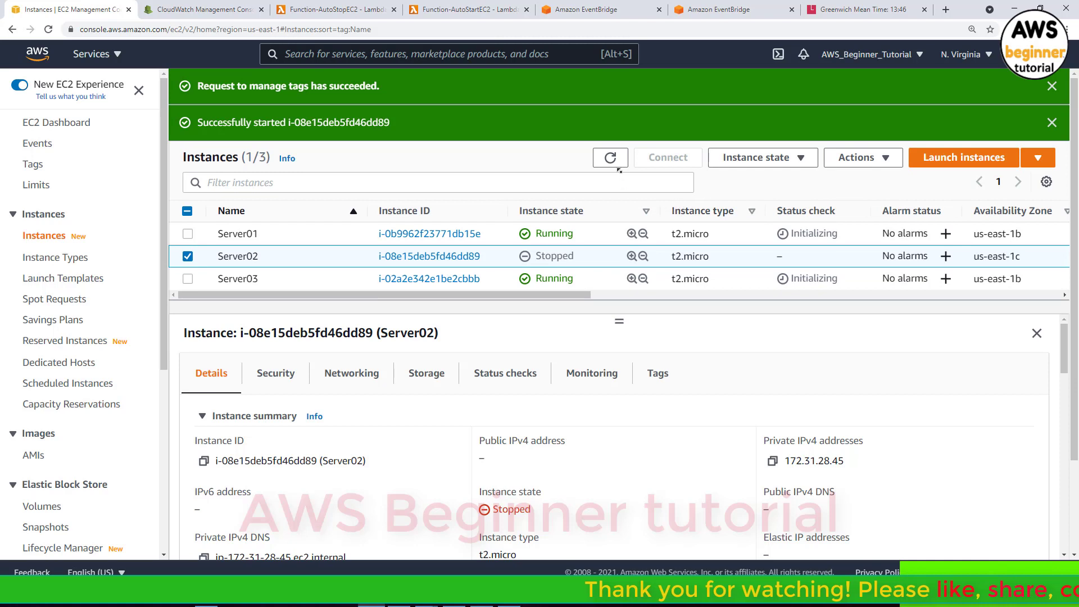
click(613, 159)
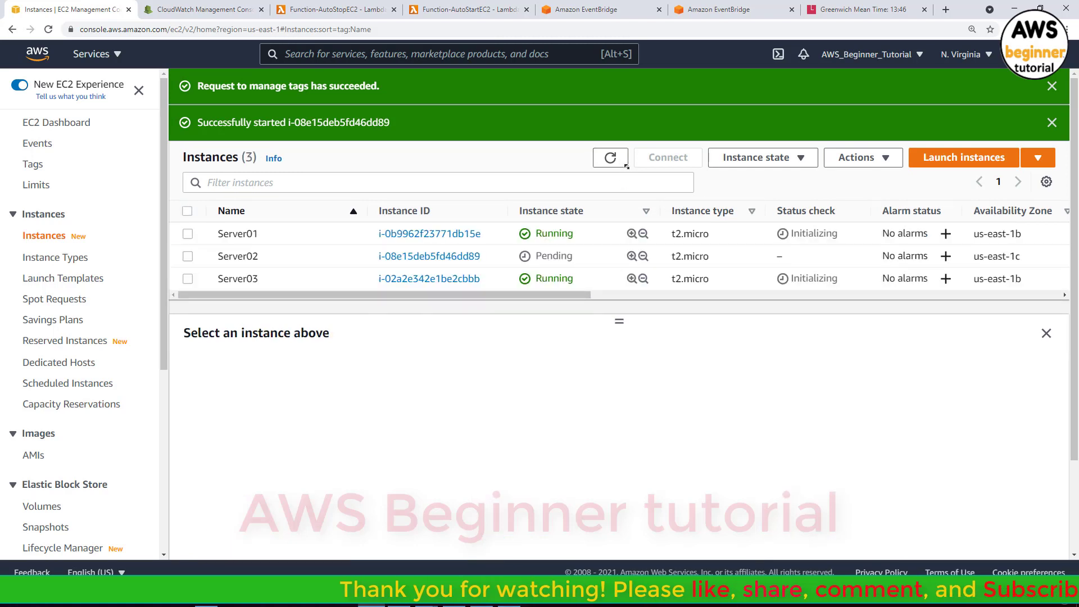
click(612, 160)
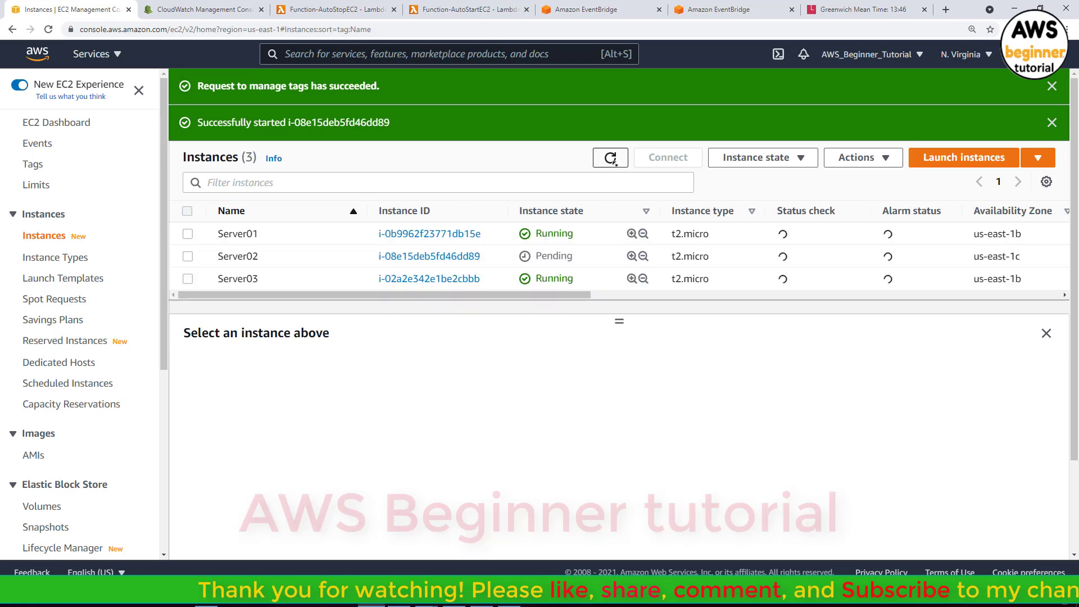
click(615, 162)
click(617, 163)
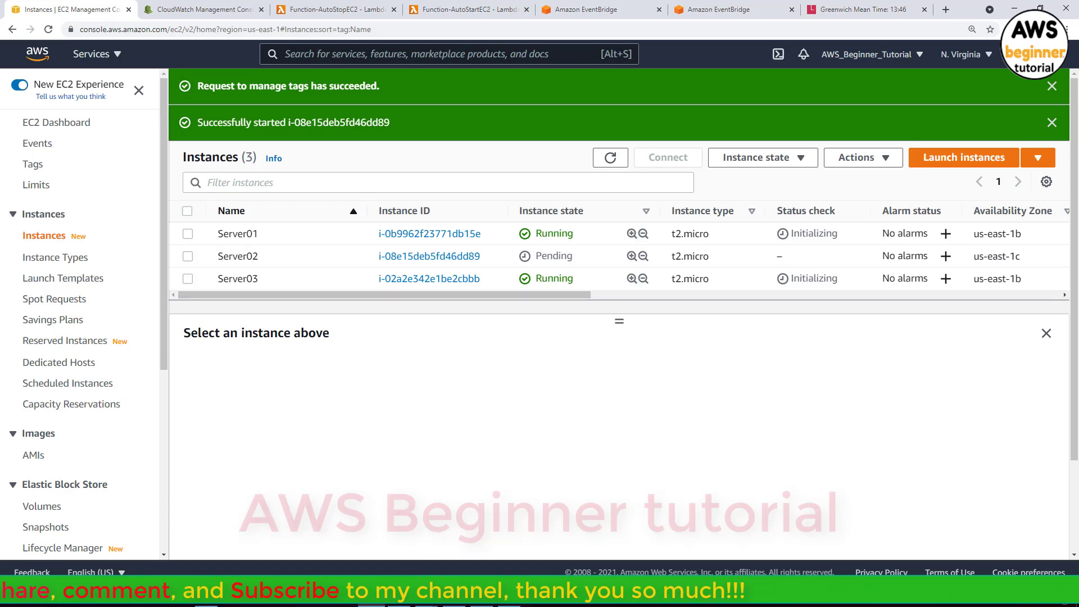
Switch to the Notepad notes and add the indented line "I have started Server02 with manual" below the Server01 test case.
mouse_move(426, 601)
click(376, 541)
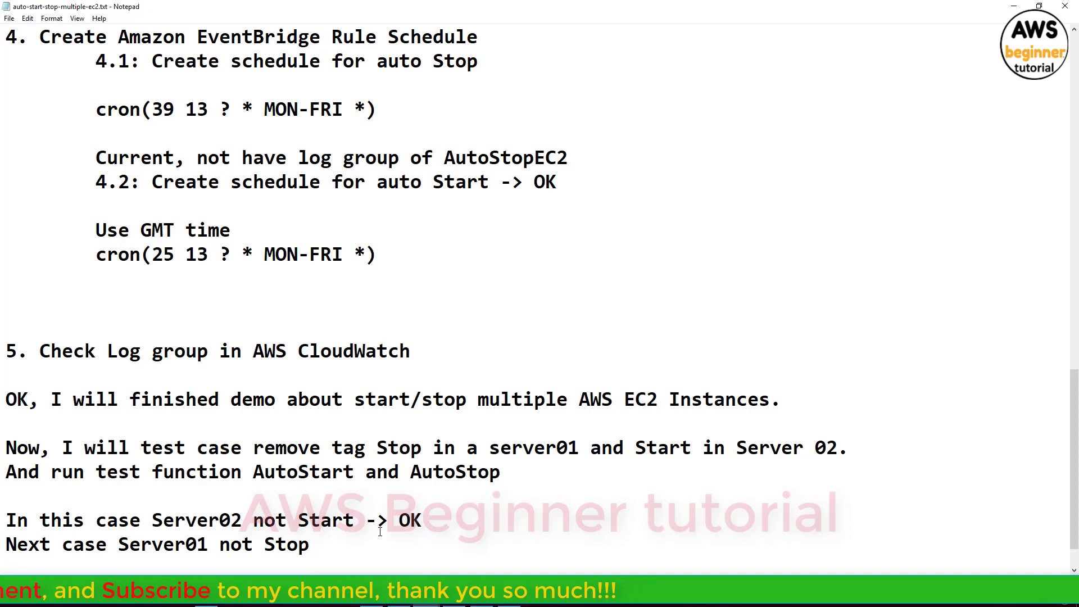
key(Return)
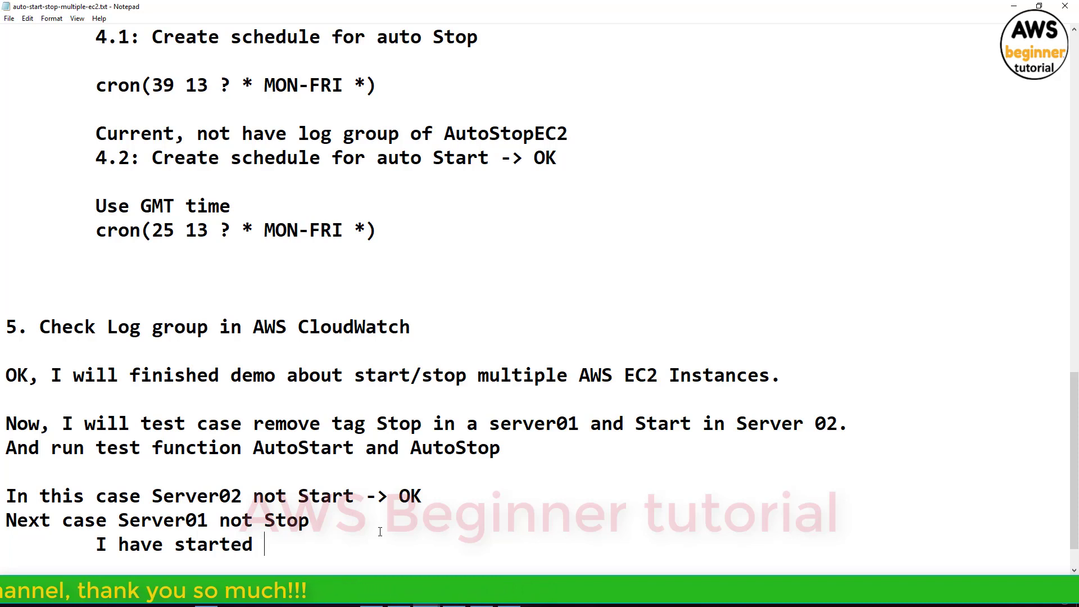
text(I have started Serv)
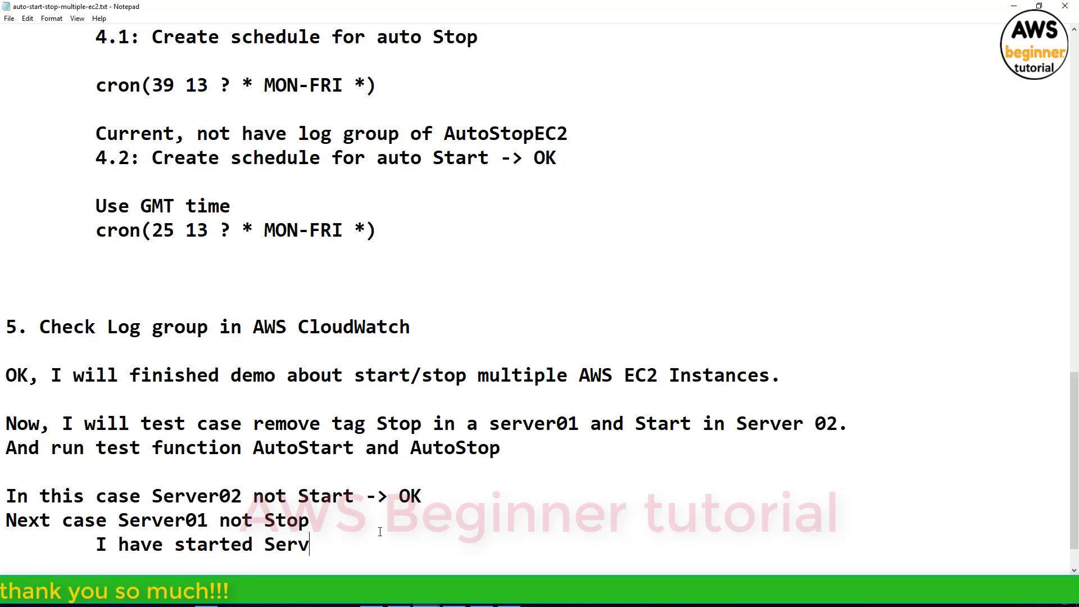
text(er02 with manual)
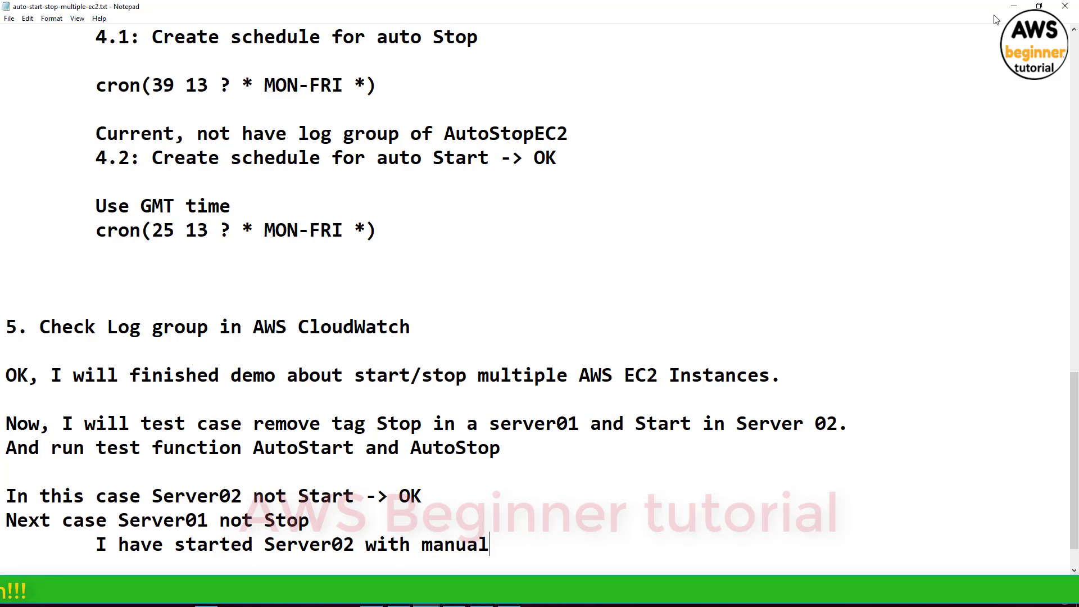
Return to Chrome, refresh the instances list and check the tags of Server01, Server02 and Server03.
key(alt+Tab)
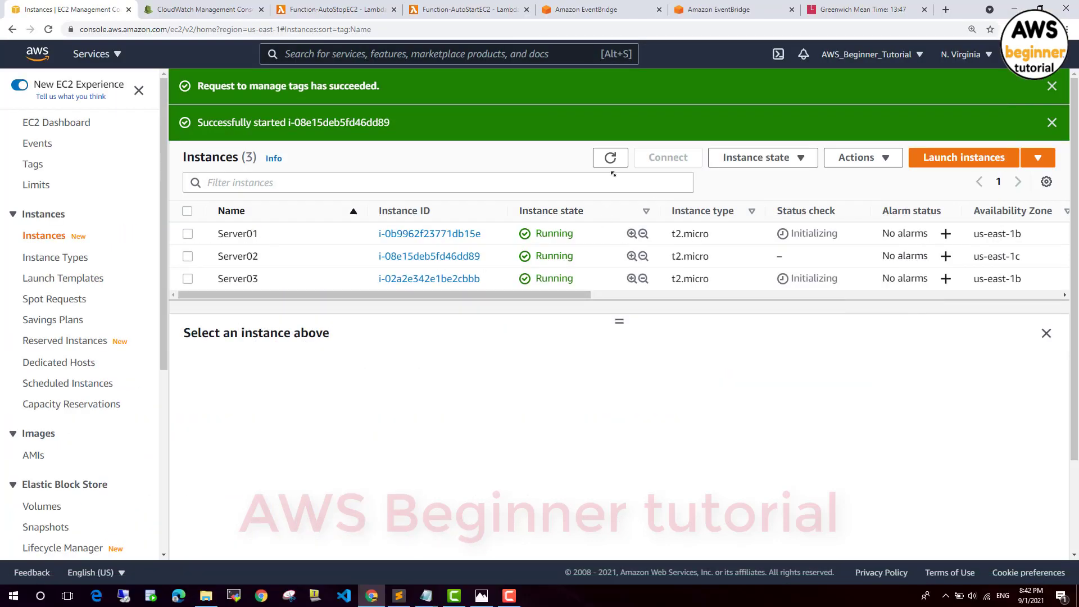
click(614, 167)
click(303, 236)
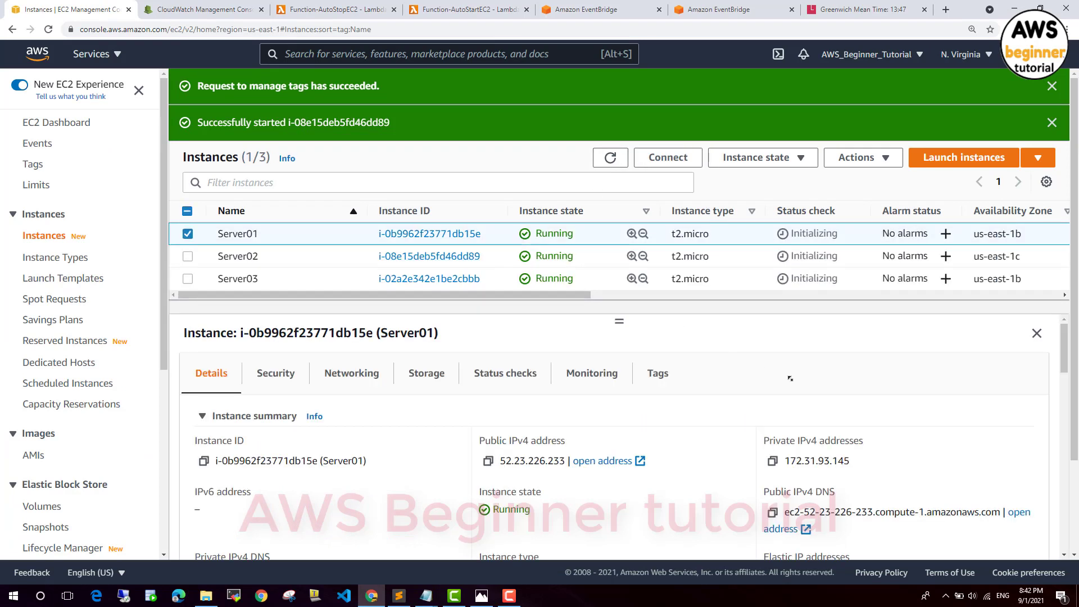
click(672, 378)
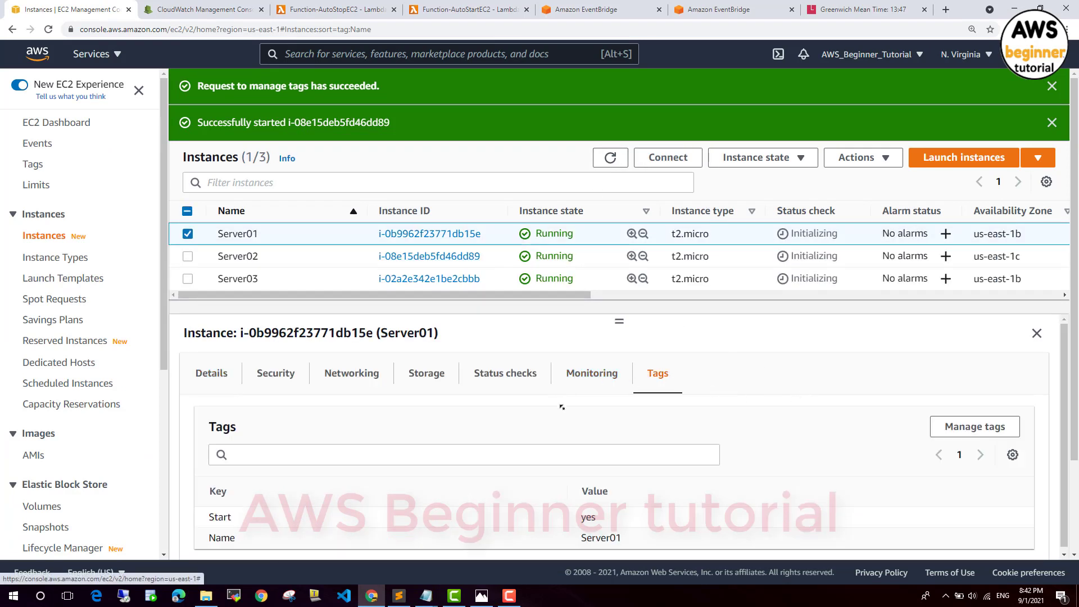
click(309, 258)
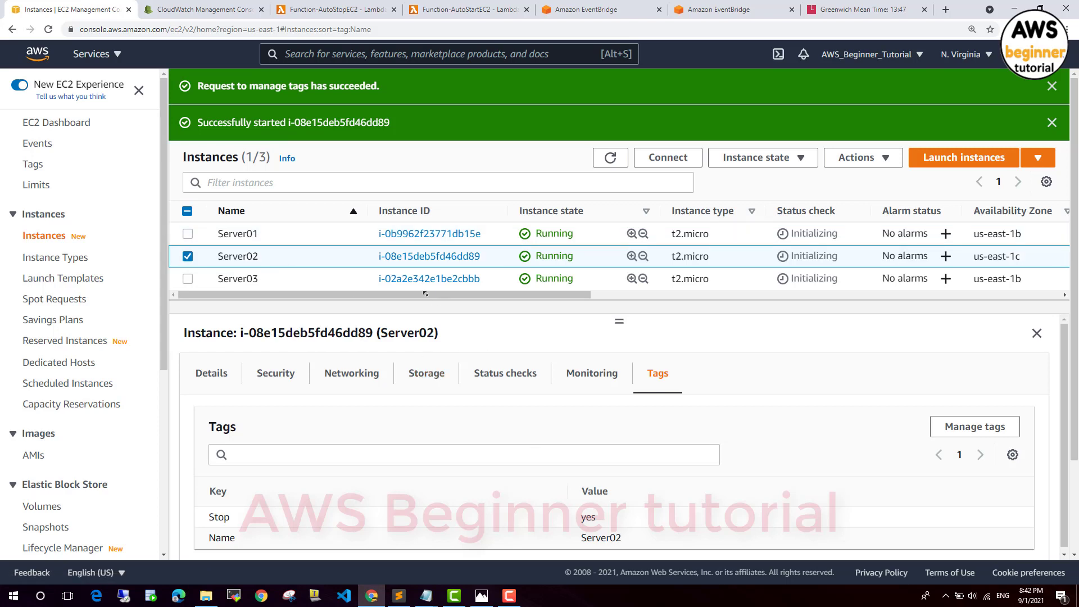
click(267, 278)
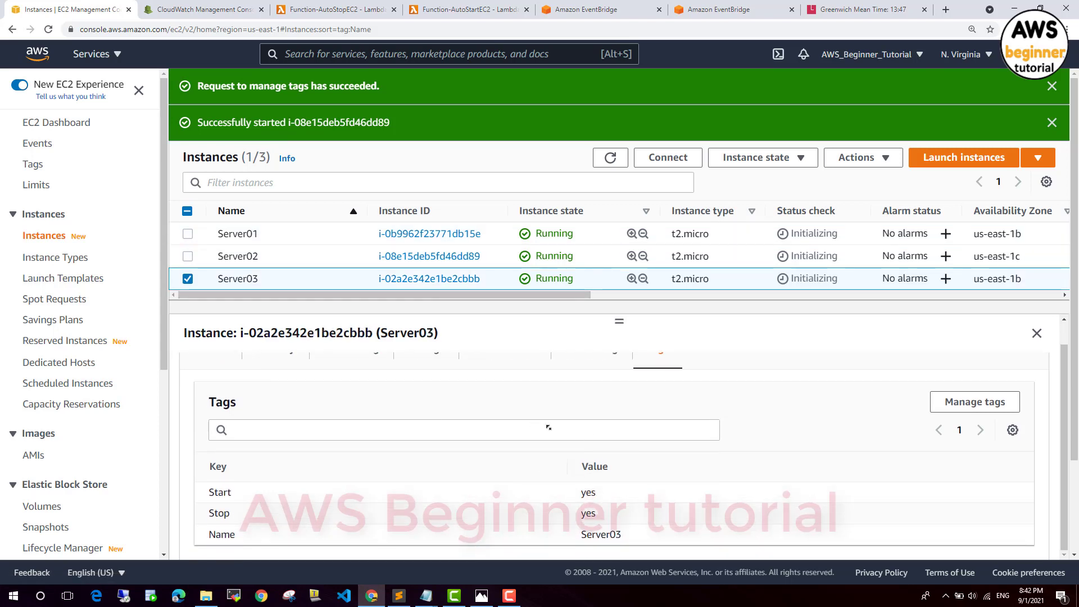
mouse_move(426, 597)
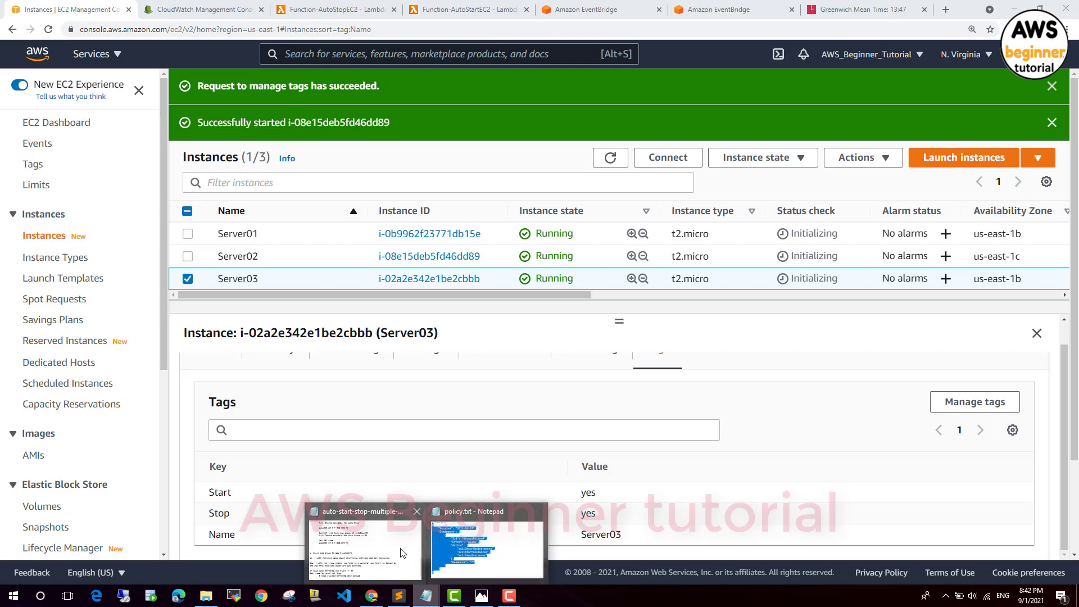
click(573, 400)
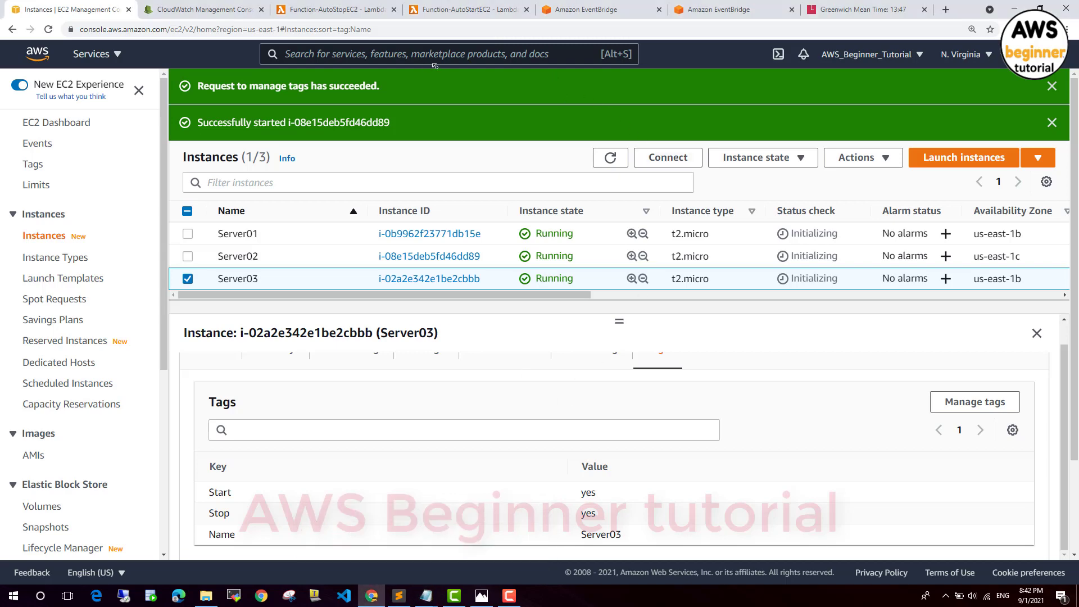
Look over the AutoStopEC2 function and the StopEC2 EventBridge rule, and check the current GMT time.
click(361, 11)
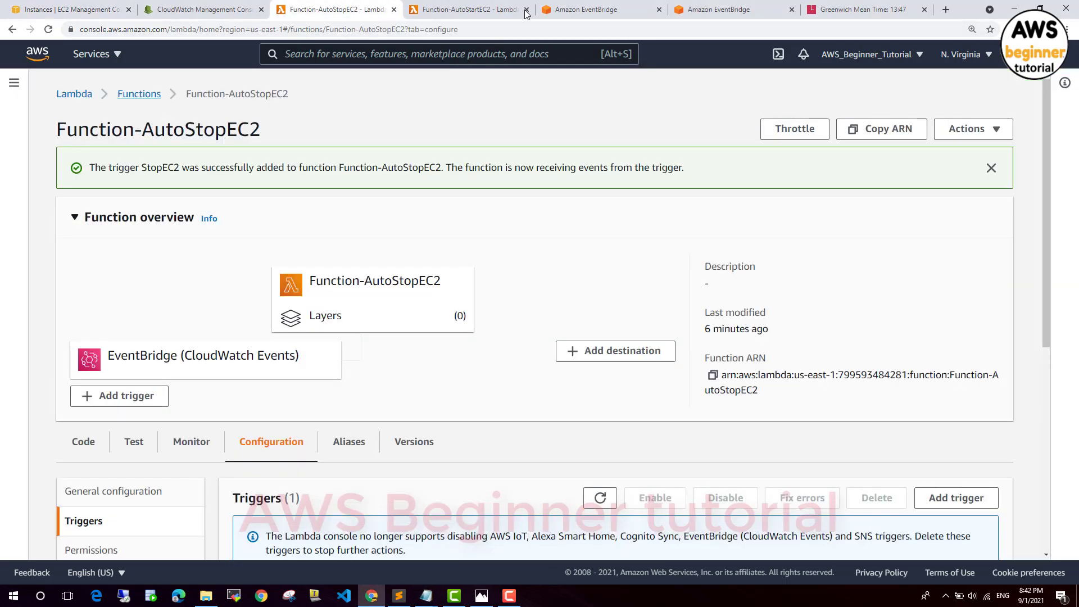
click(713, 12)
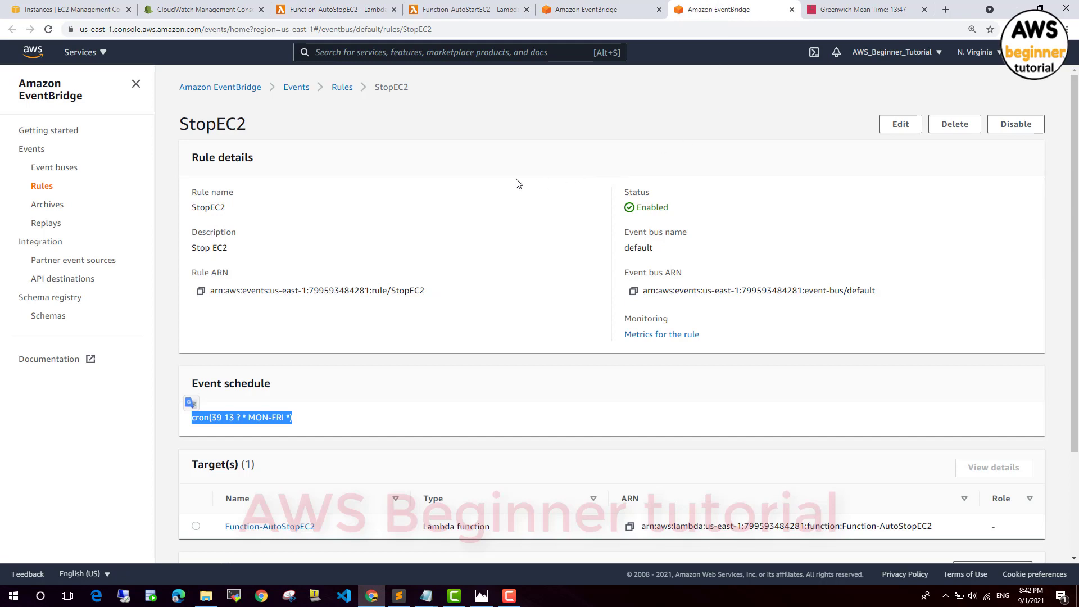
double_click(192, 123)
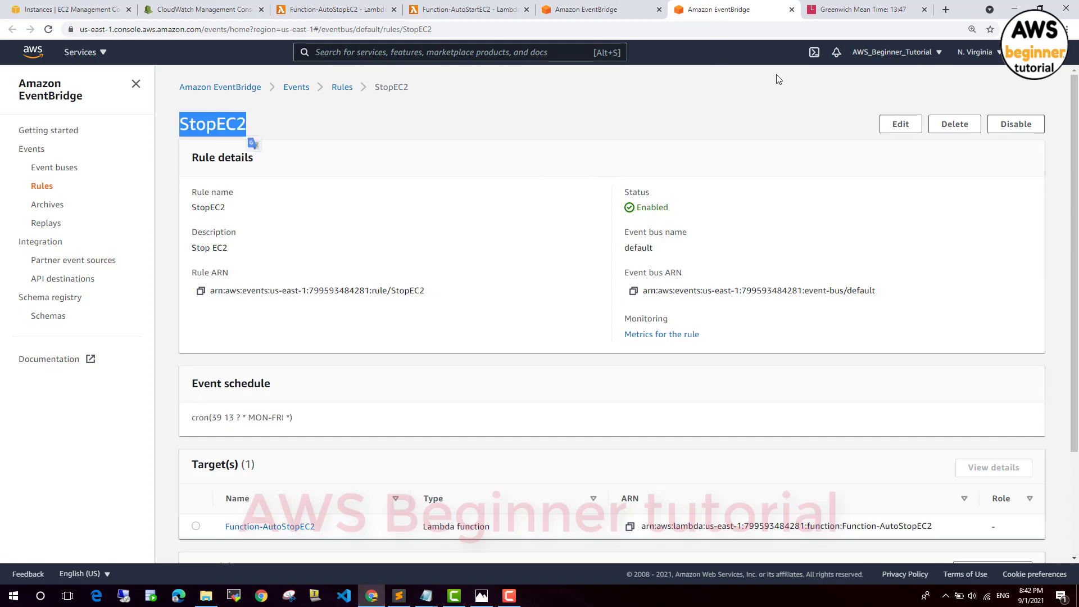
click(893, 11)
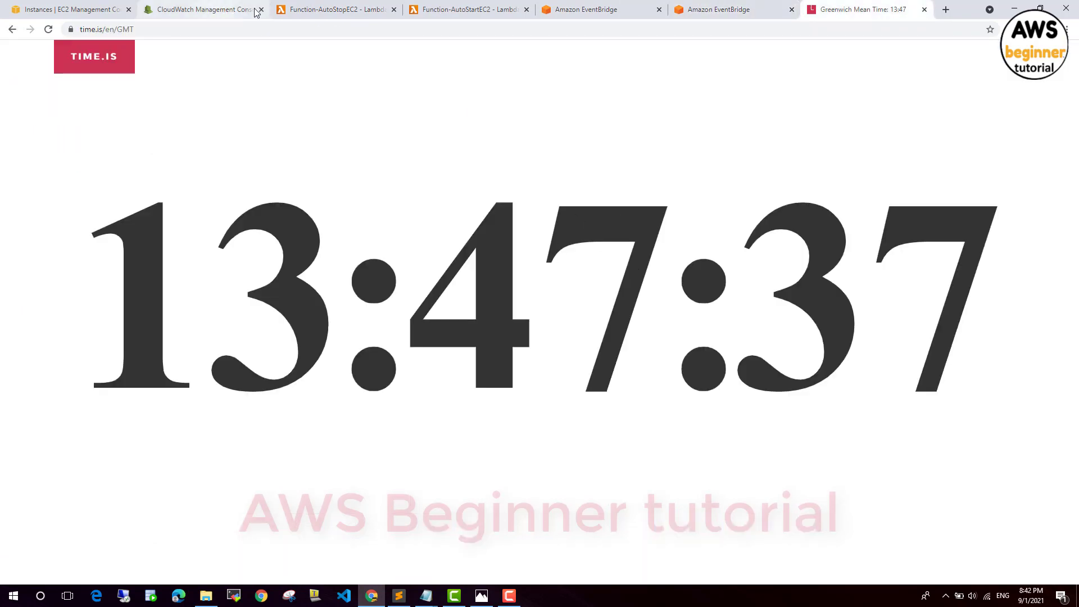
click(702, 12)
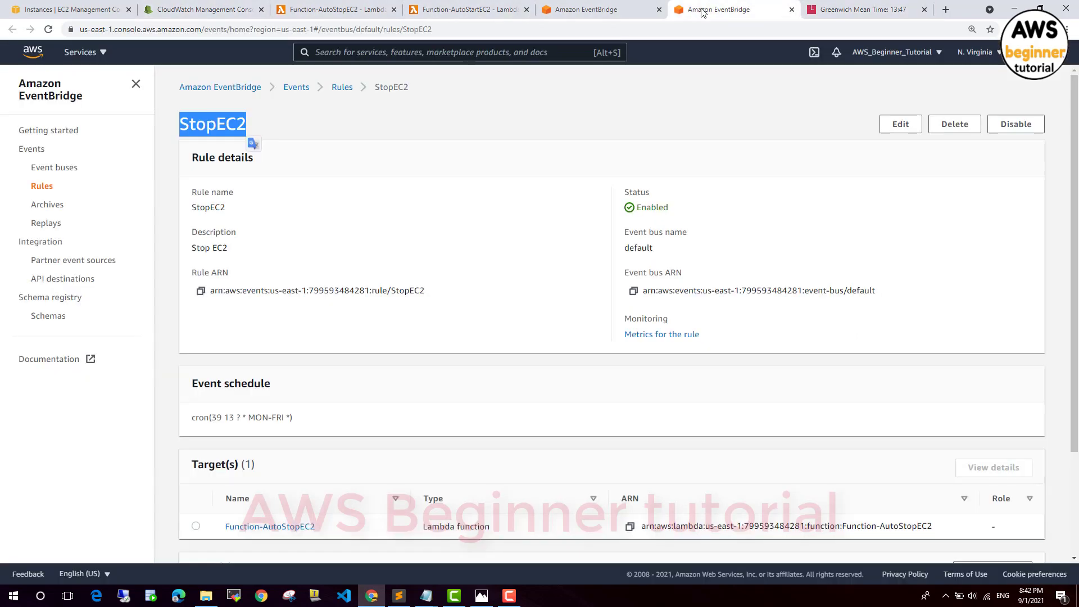
Edit the StopEC2 rule, set its cron expression to 48 13 ? * MON-FRI * and save the update.
click(899, 123)
scroll(166, 396, down, 8)
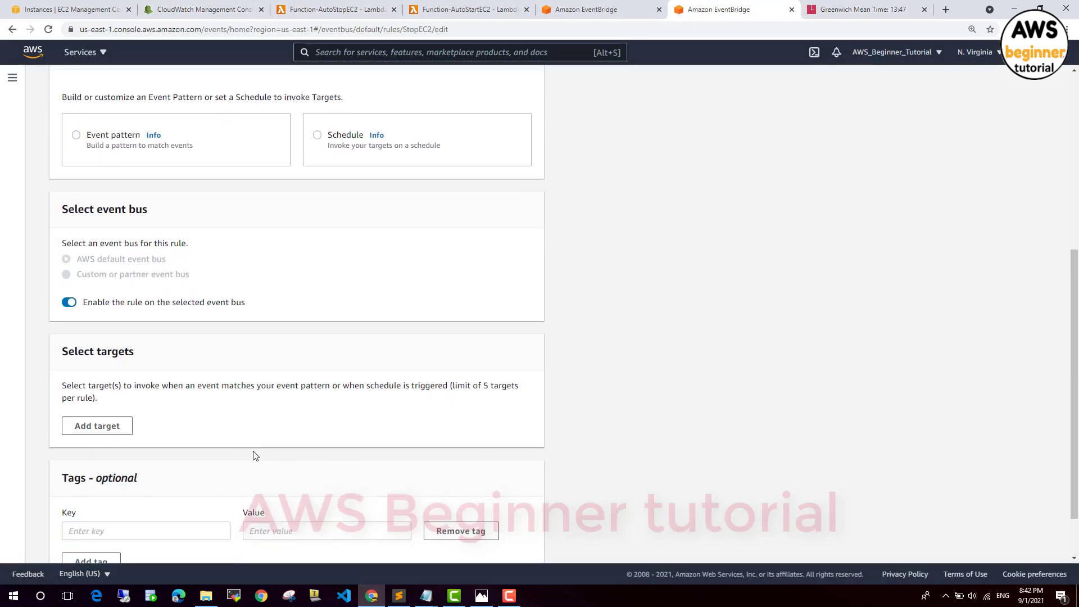
scroll(250, 398, up, 4)
scroll(250, 335, down, 4)
scroll(297, 420, up, 9)
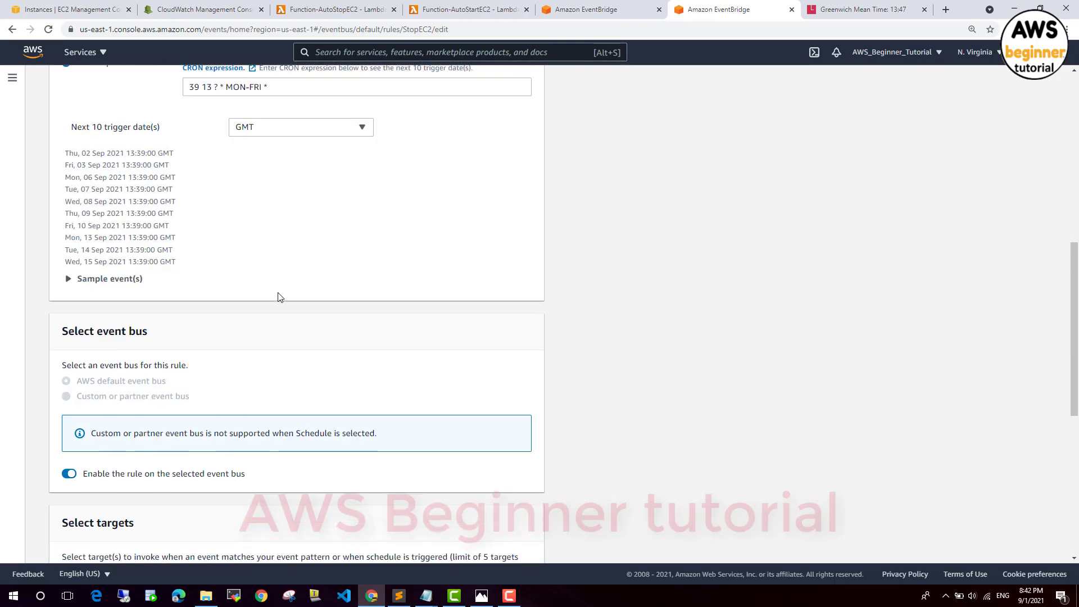
drag(200, 199, 184, 200)
text(50)
scroll(635, 452, down, 9)
click(528, 538)
Compare the StopEC2 rule's saved event schedule with the current GMT time.
click(873, 11)
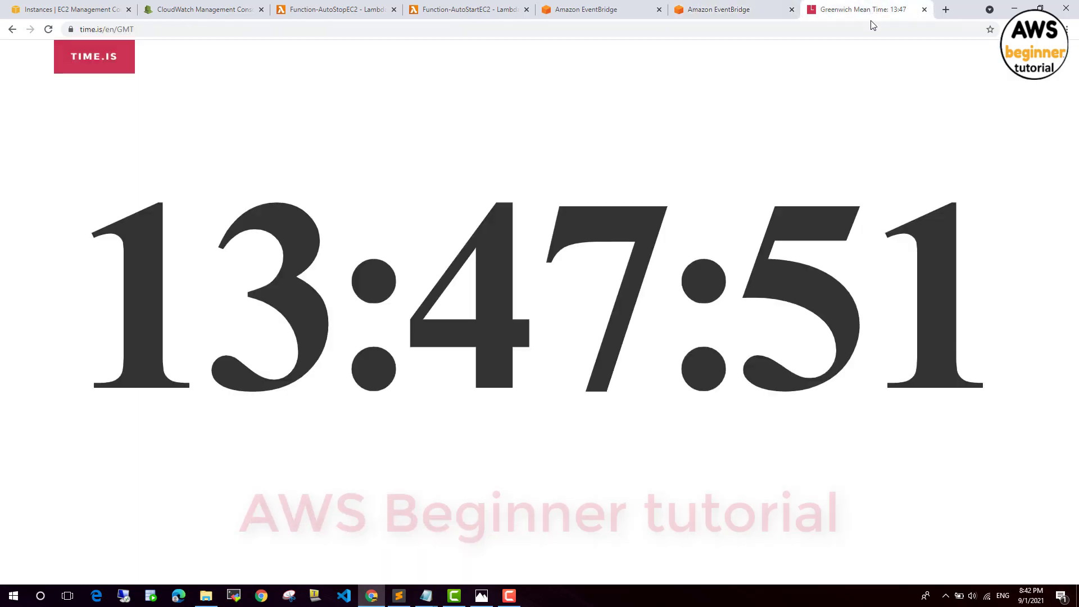
click(725, 9)
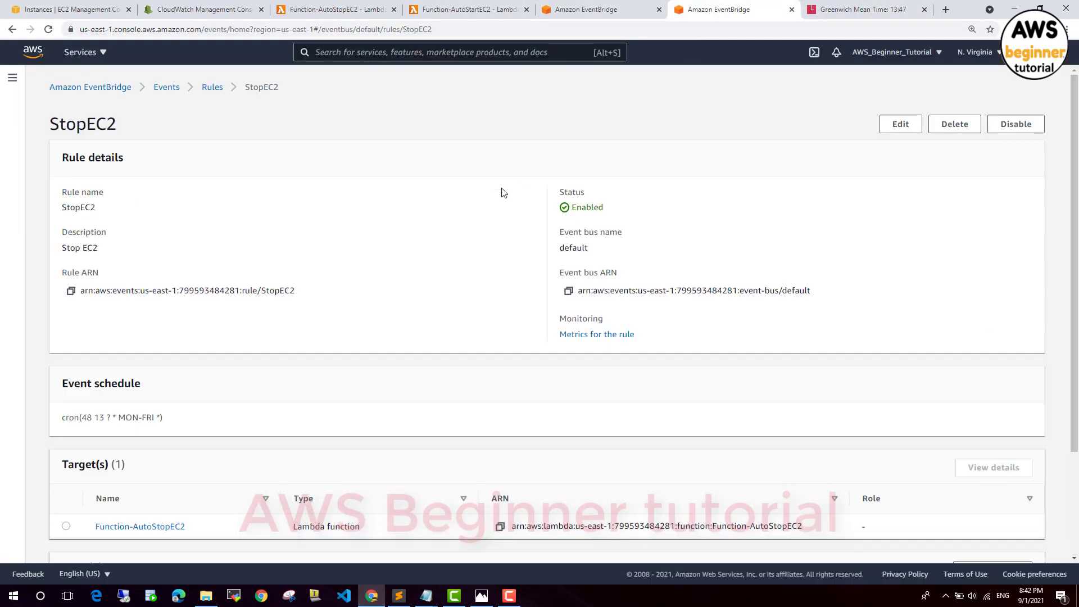
scroll(176, 414, down, 1)
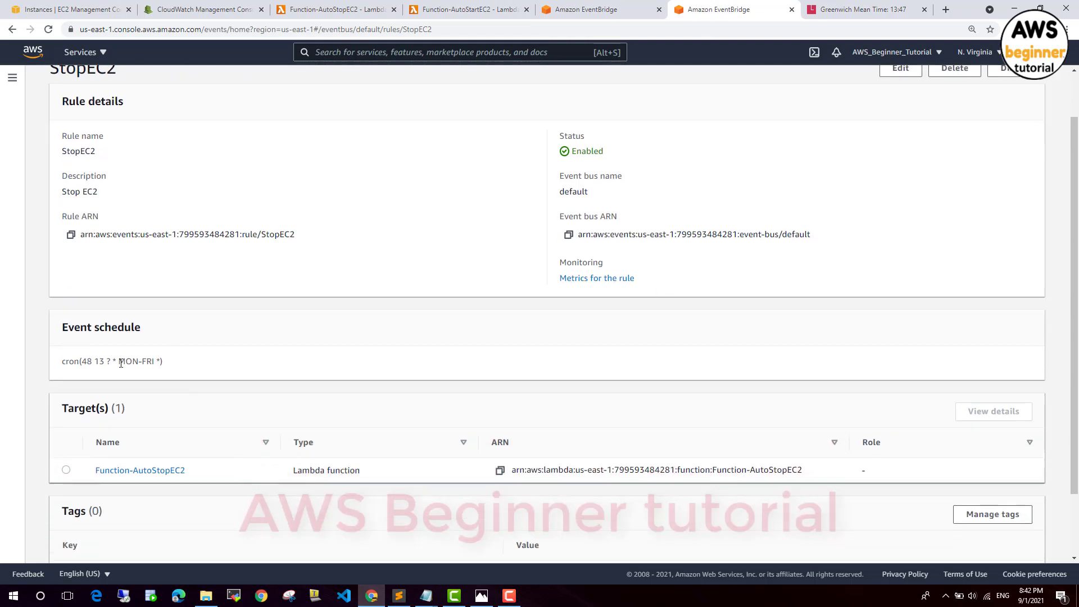
drag(162, 362, 56, 368)
scroll(912, 137, up, 1)
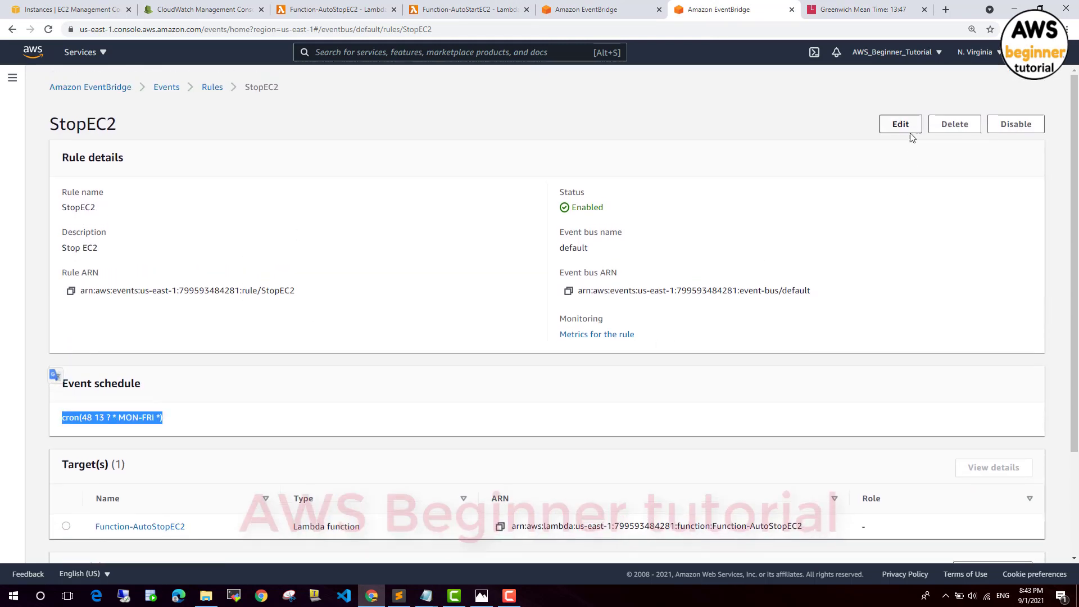
click(859, 10)
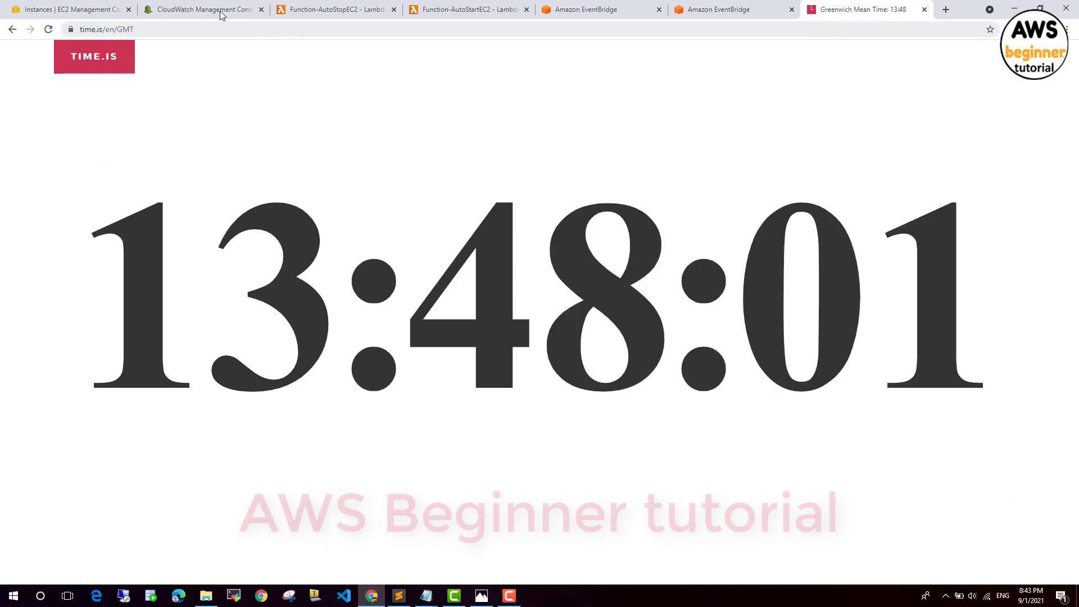
Go back to the EC2 instances list and refresh it repeatedly to check which servers the scheduled stop affects.
click(175, 14)
click(84, 9)
click(611, 158)
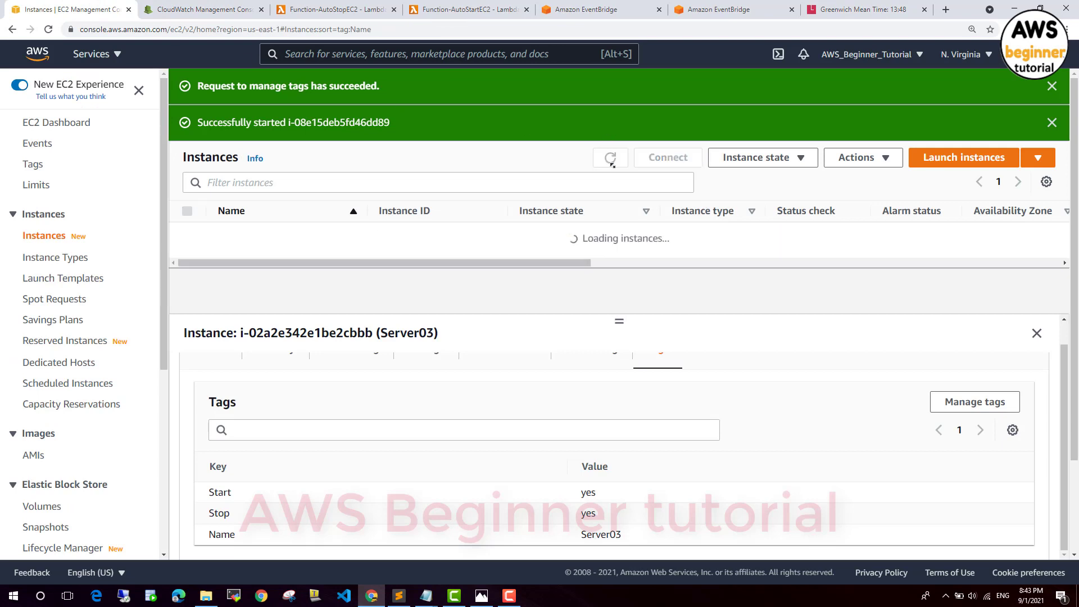
click(612, 159)
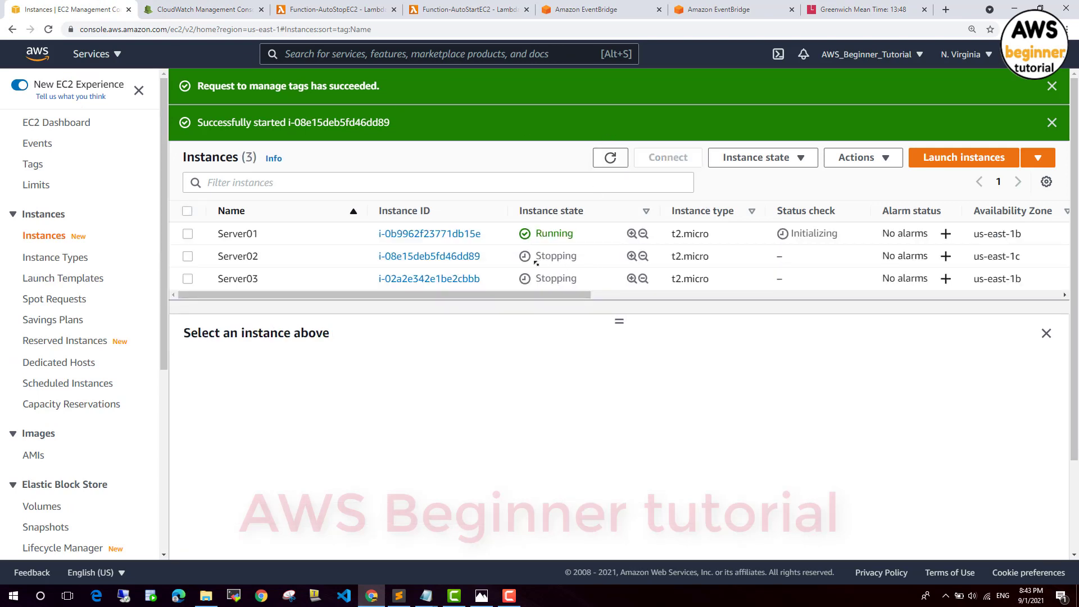
click(536, 260)
drag(559, 279, 535, 257)
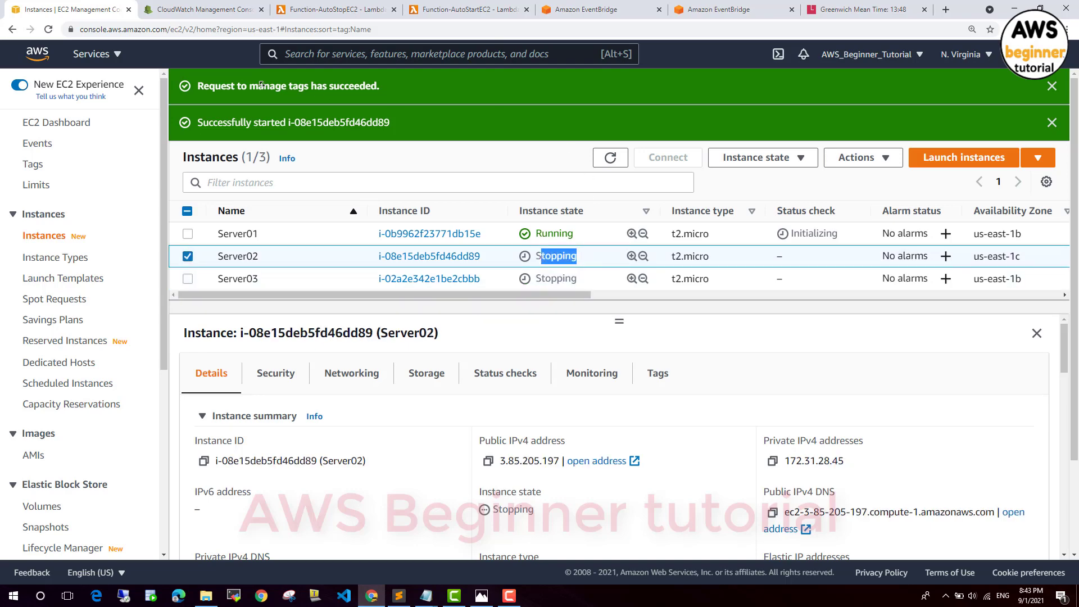
Open the newest log stream of the Function-AutoStopEC2 log group in CloudWatch and examine its stopped-instance events.
click(206, 16)
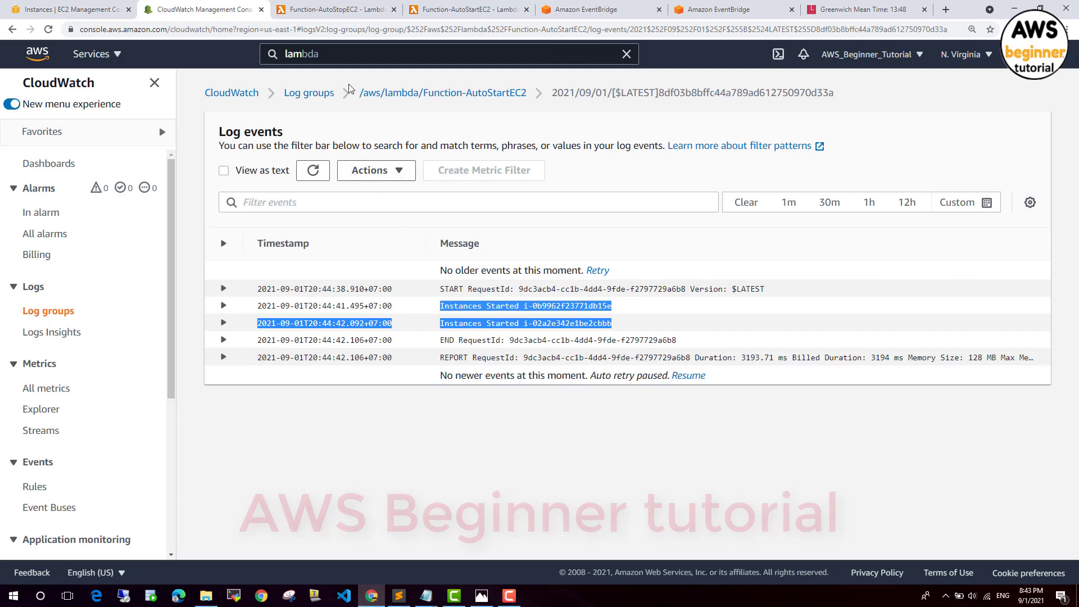
click(311, 93)
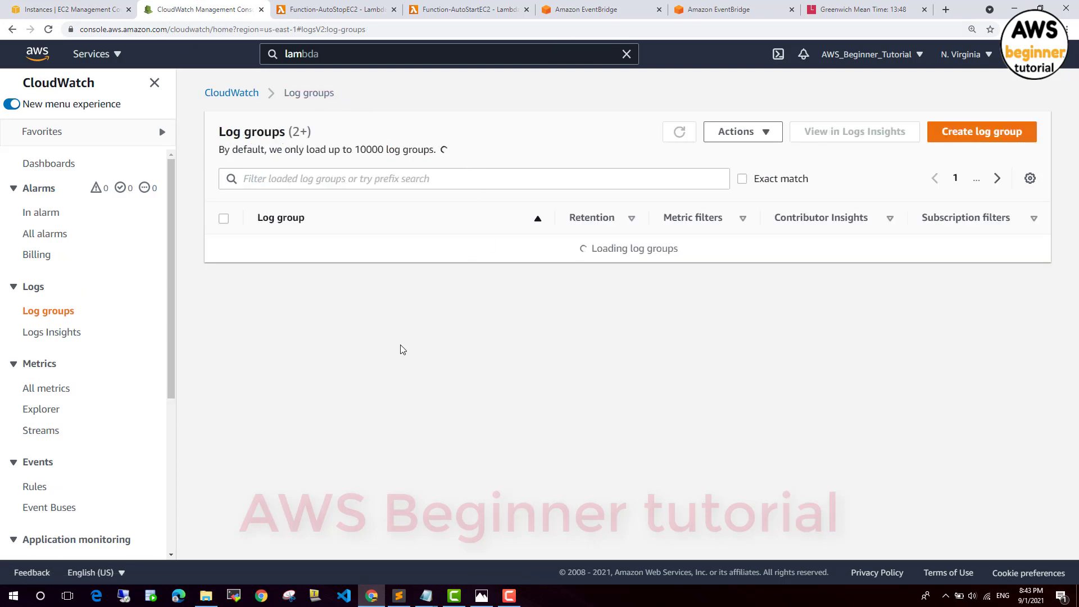
click(363, 281)
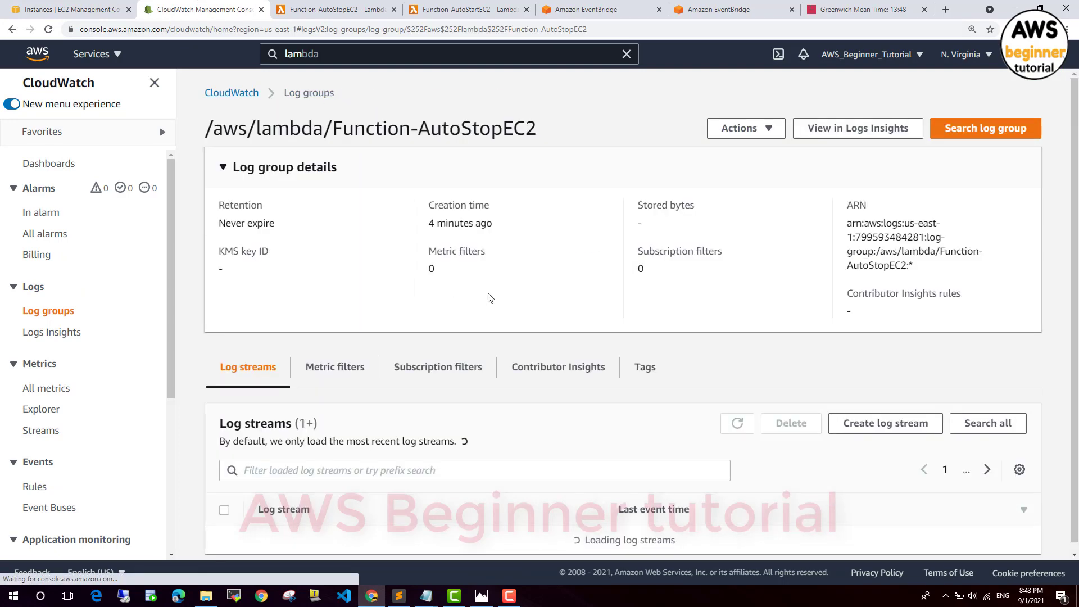
scroll(514, 304, down, 1)
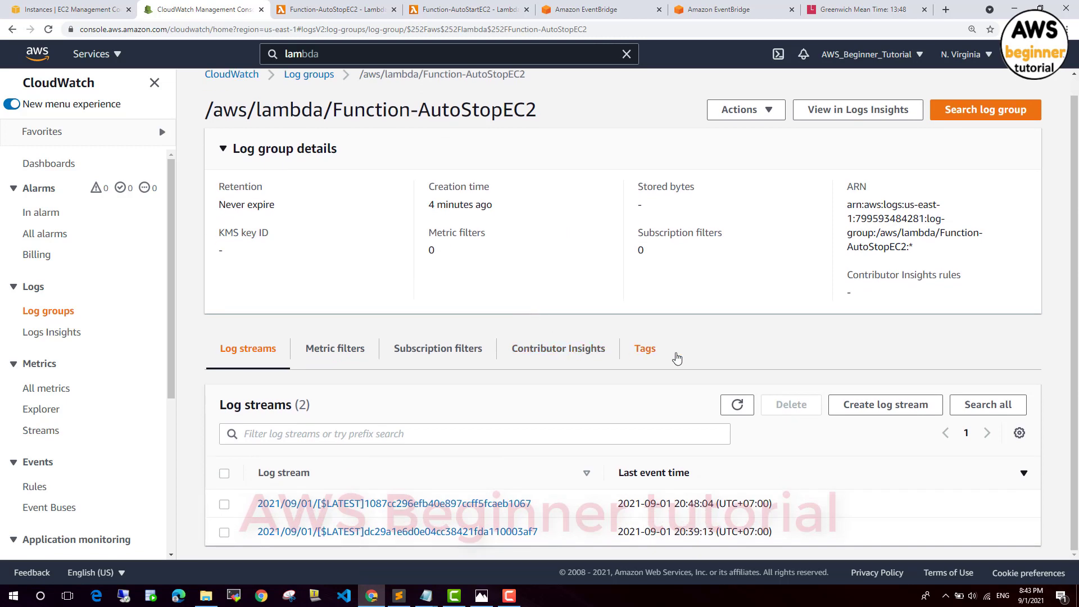
click(528, 504)
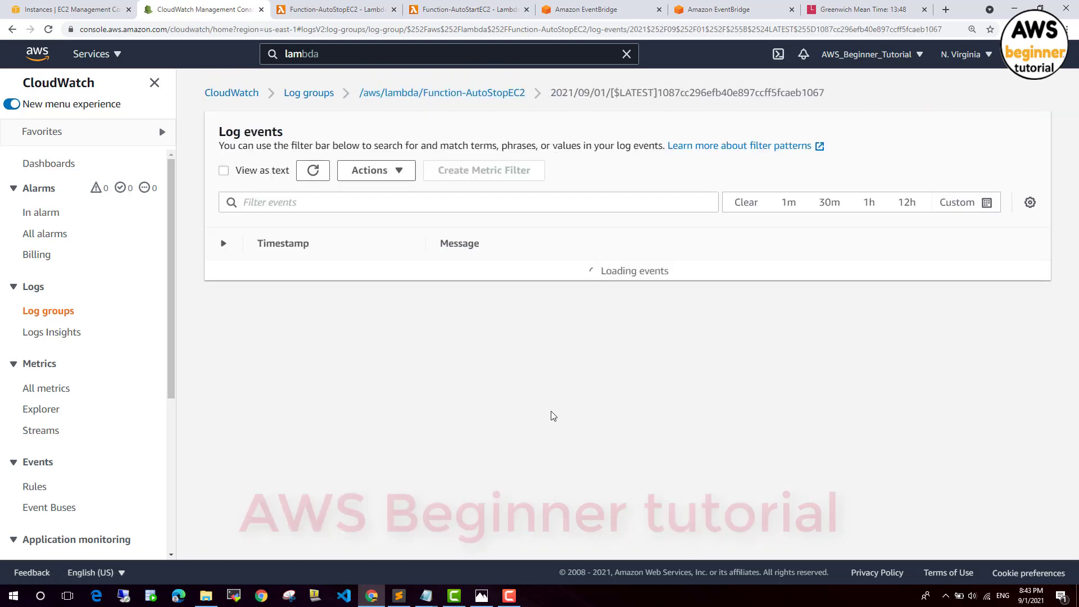
drag(635, 323, 438, 306)
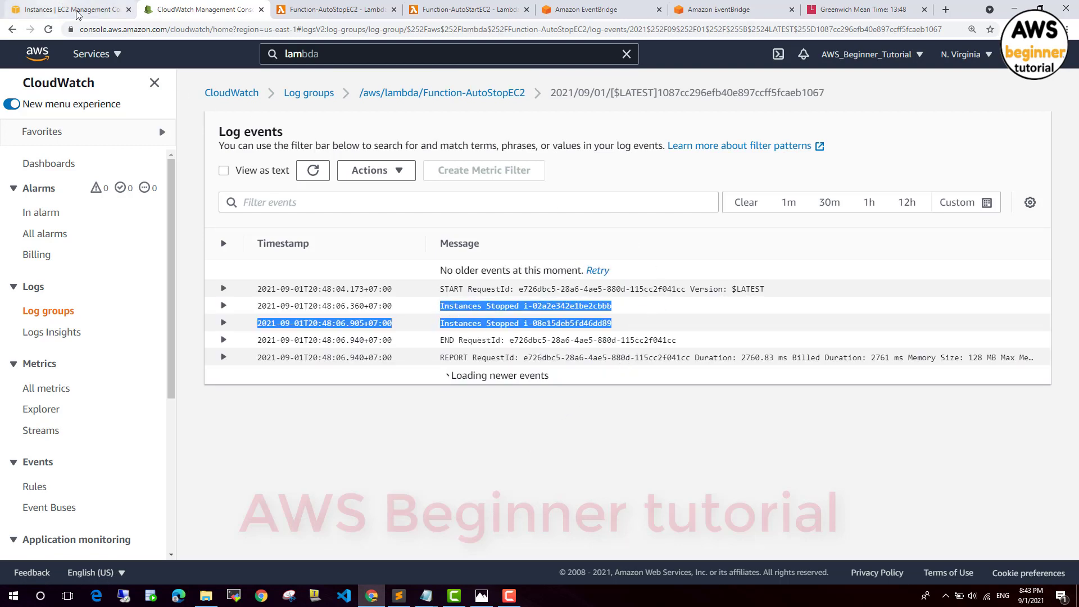
Compare the Server02 and Server03 instance IDs in the EC2 list with those in the AutoStop log events.
click(63, 9)
drag(482, 278, 458, 257)
key(ctrl+Tab)
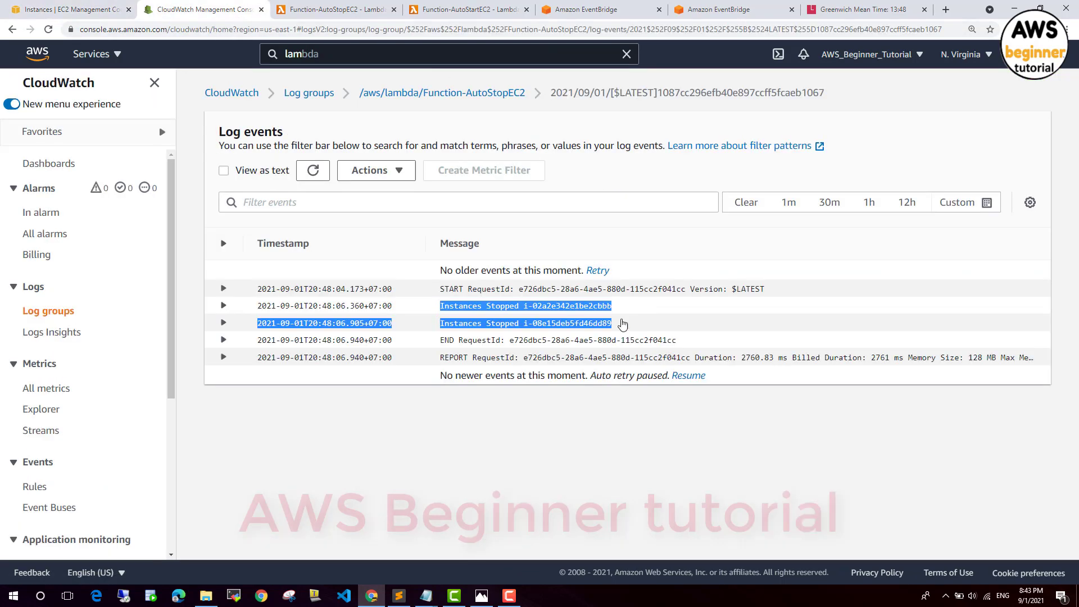
click(622, 433)
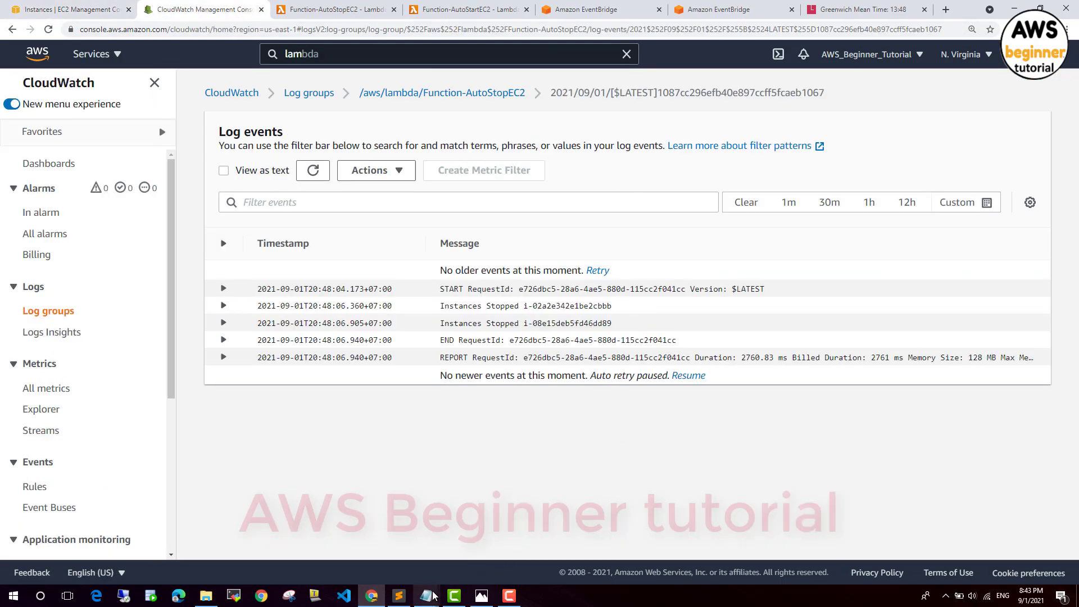
Switch to the Notepad notes and mark the "Next case Server01 not Stop" line with "-> OK".
mouse_move(426, 595)
click(395, 548)
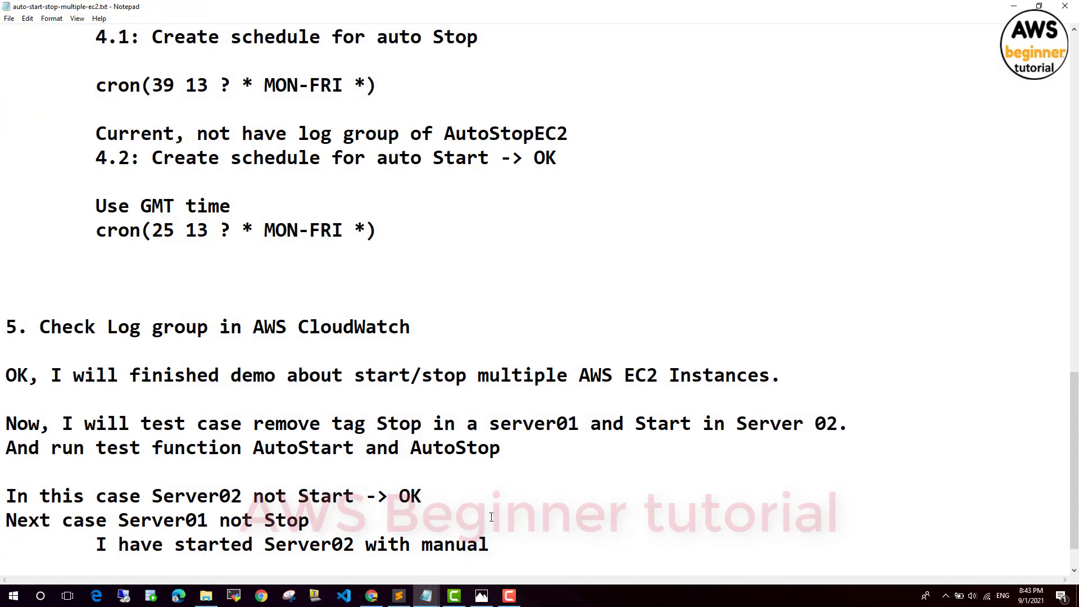
text(-> OK)
Add the closing line "OK, I have finished demo 2 case above, It is Successfully." below the test case notes.
key(Return)
key(Return)
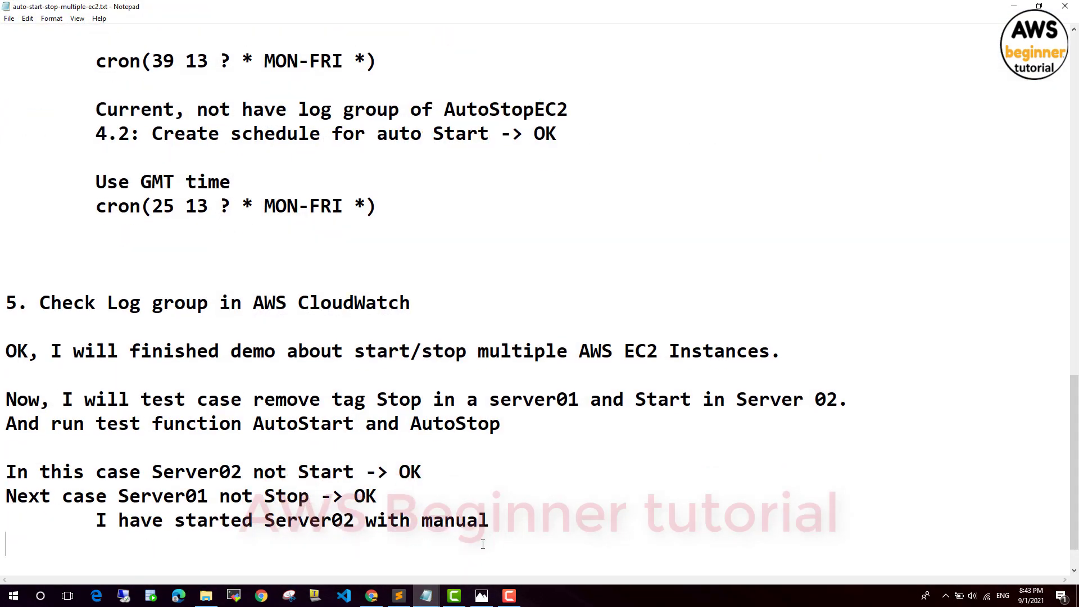
text(OK)
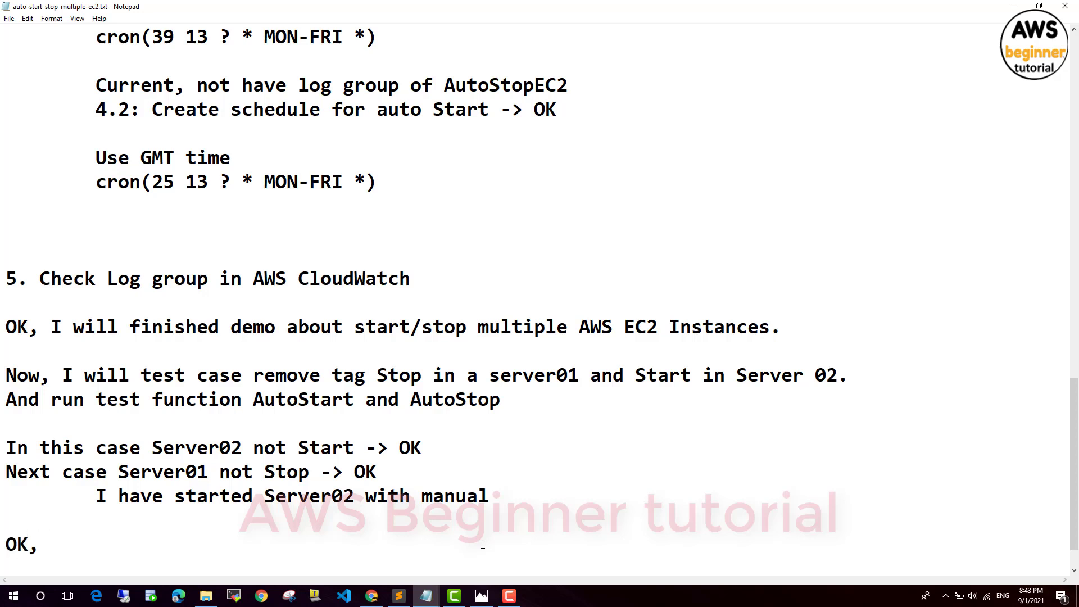
text(, I )
text(fi)
key(BackSpace)
key(BackSpace)
text(have s)
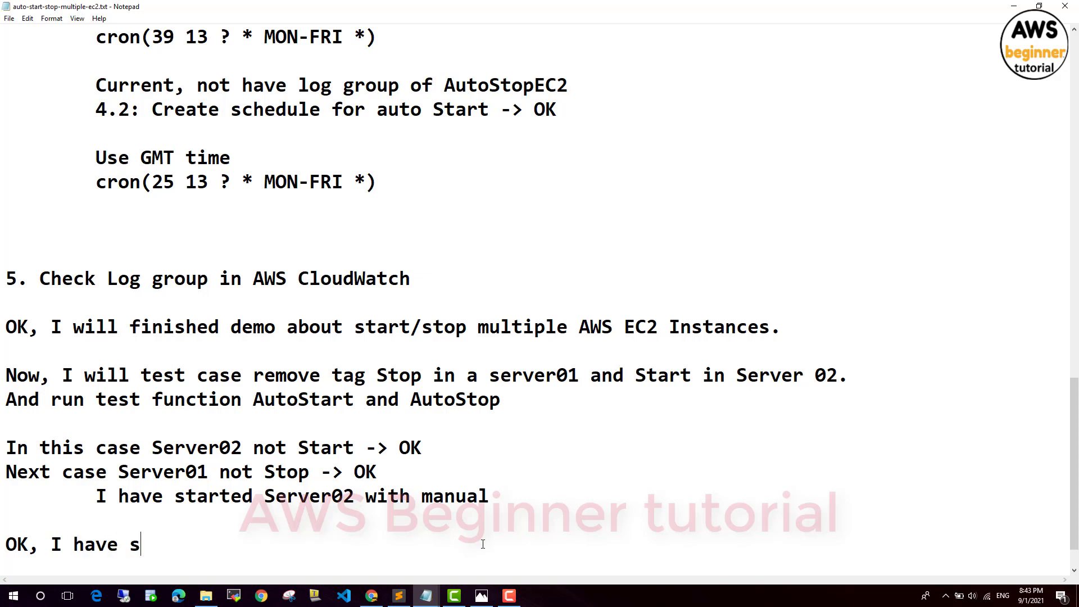
key(BackSpace)
text(finish)
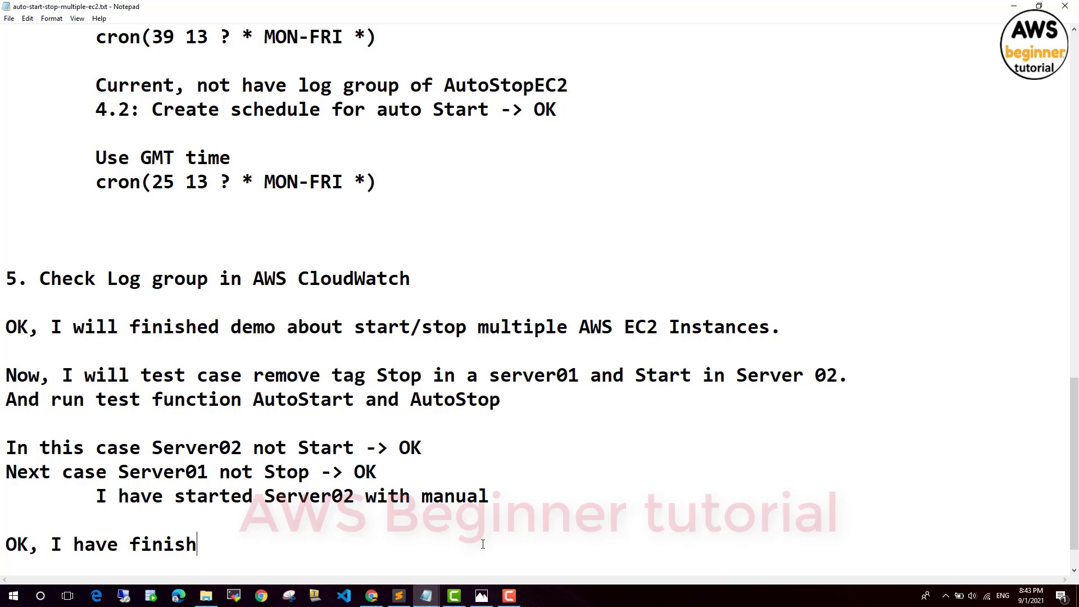
text(ed demo)
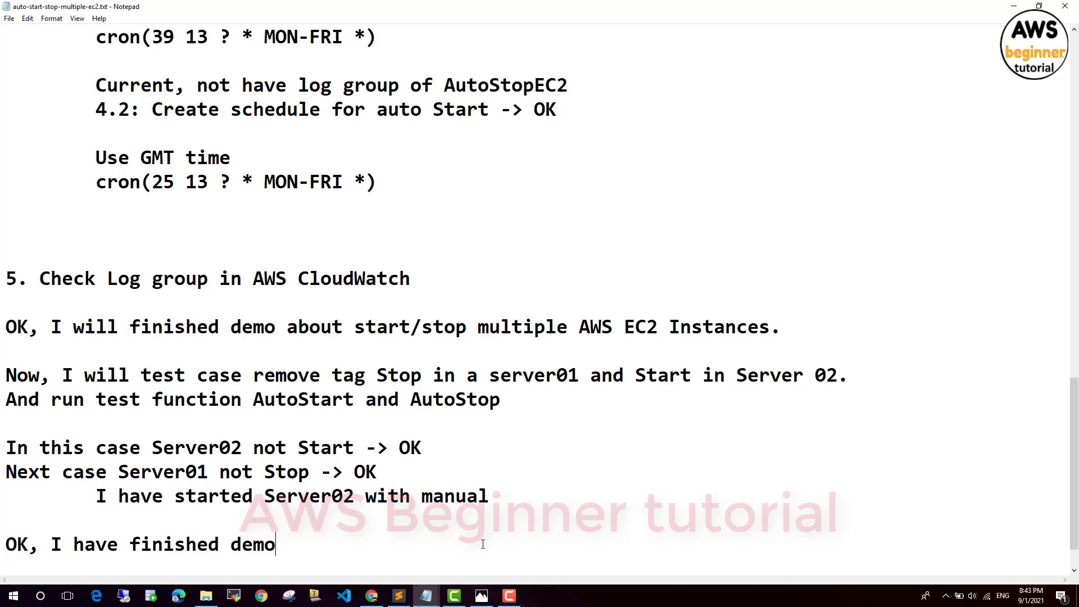
text( 2 case a)
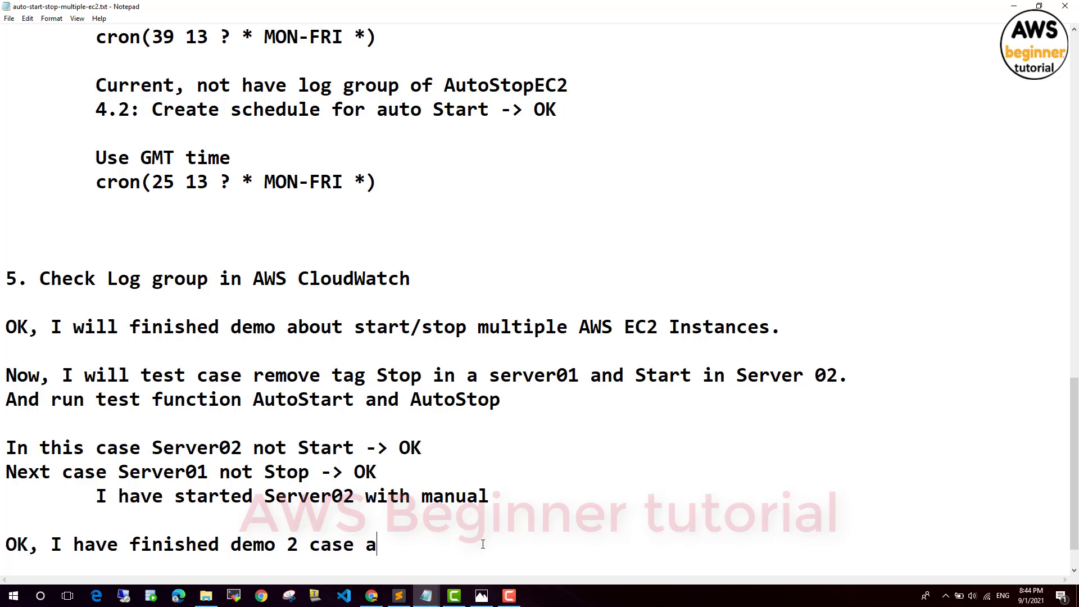
text(bove, It is)
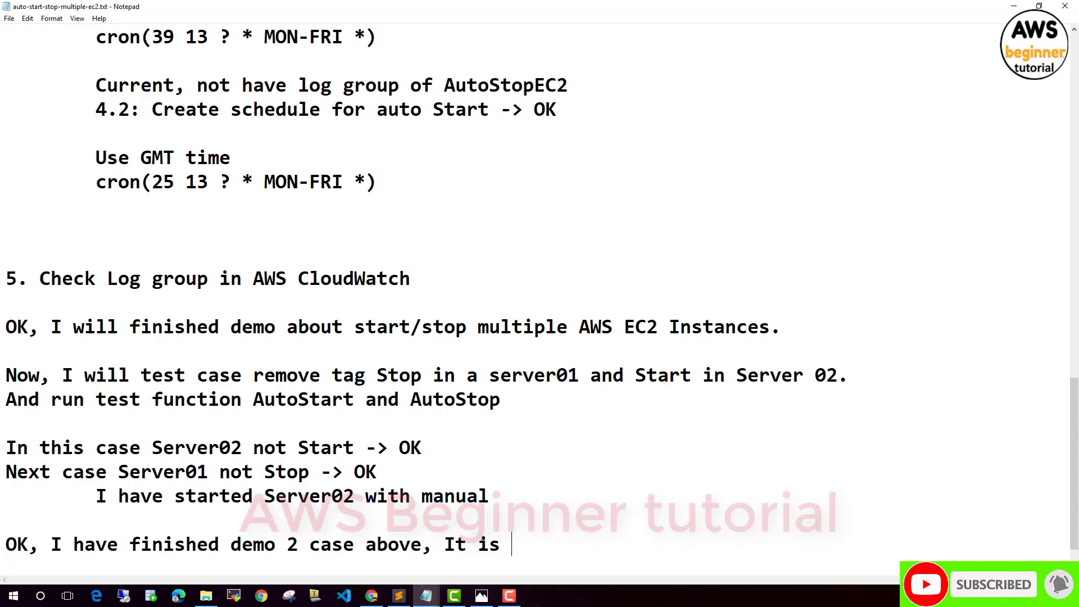
text(Successf)
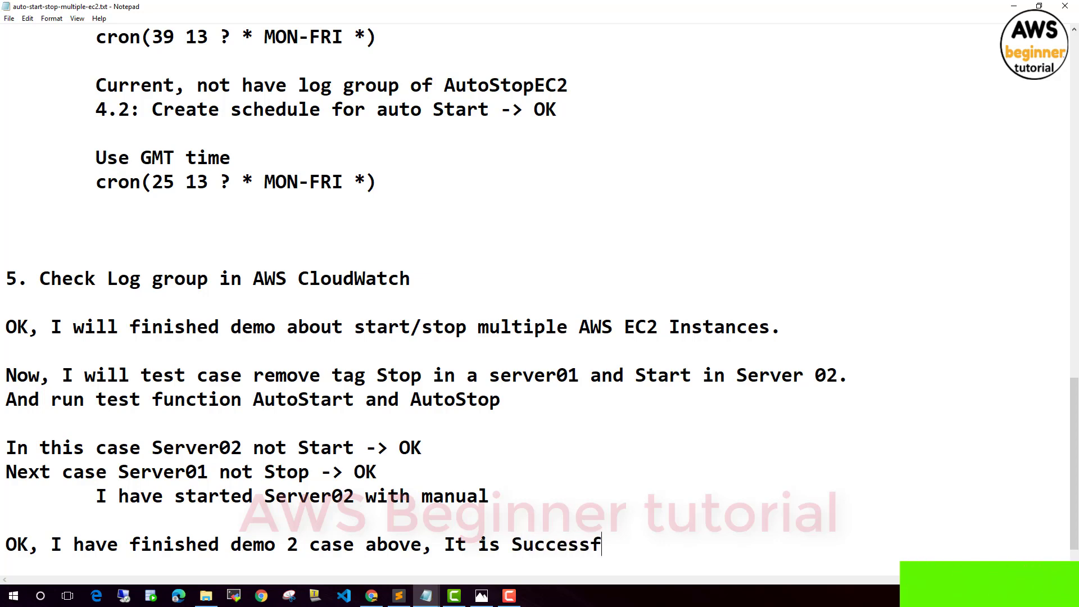
text(ully.)
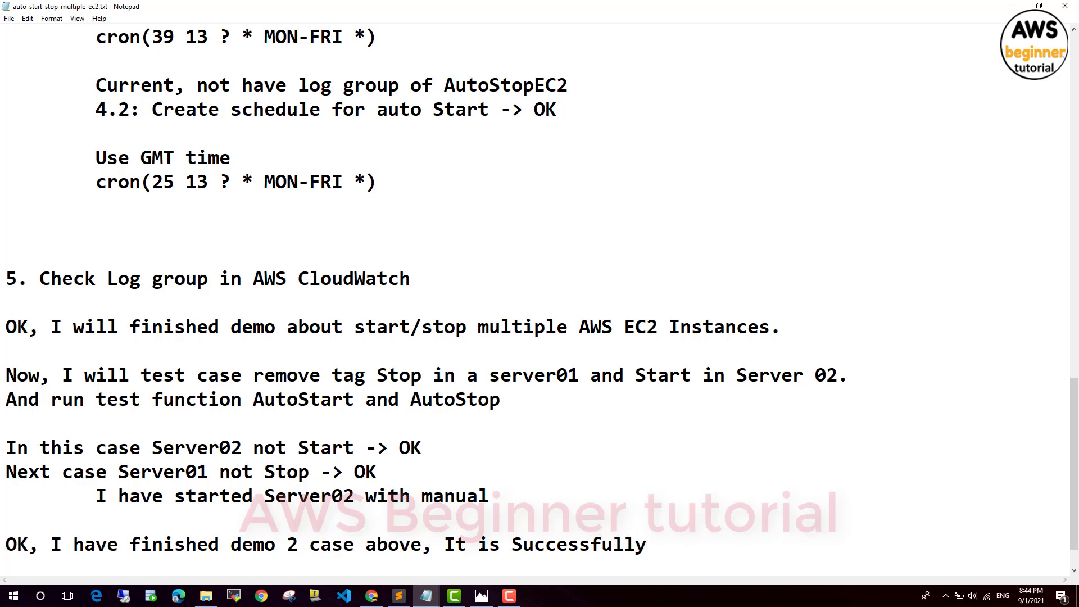
End the notes with the lines "Thank you for watching!" and "See you next video!" after a blank line.
key(Return)
key(Return)
text(Thank you)
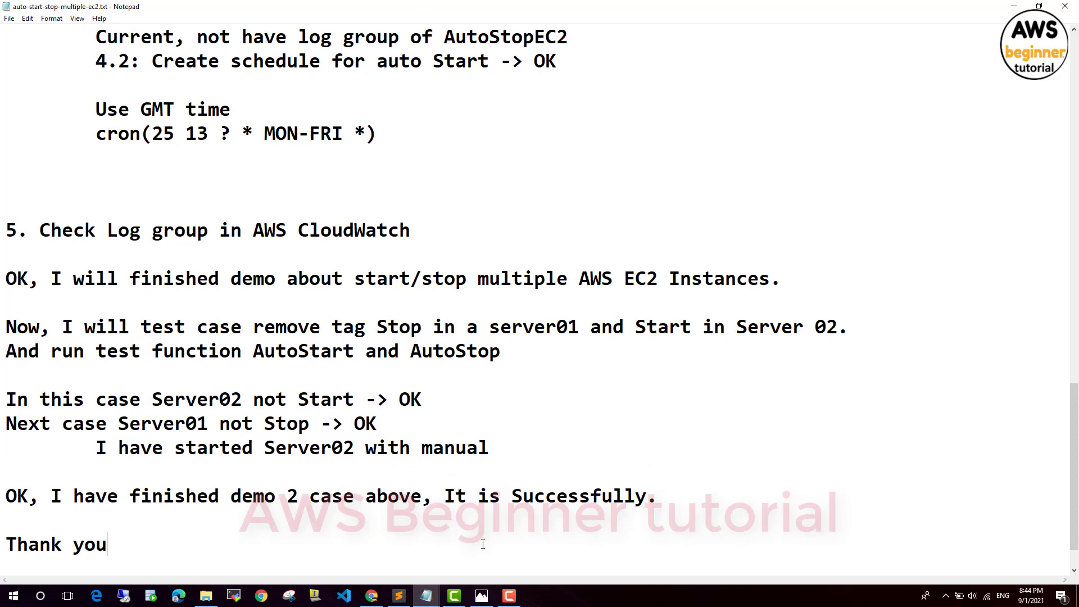
text( for wat)
text(chcin)
key(BackSpace)
key(BackSpace)
key(BackSpace)
key(BackSpace)
key(BackSpace)
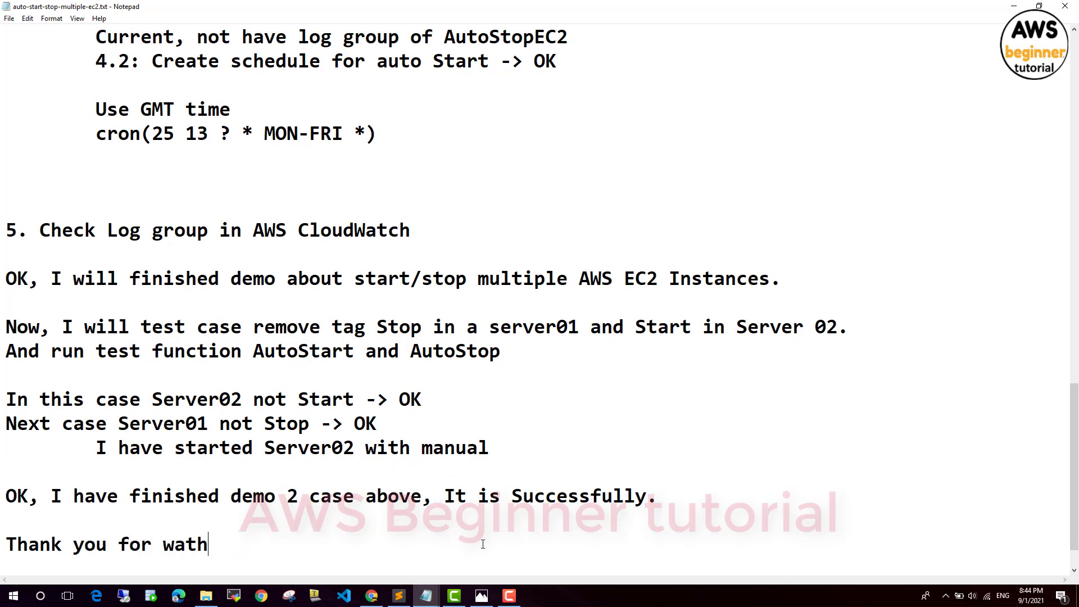
text(ching!)
key(Return)
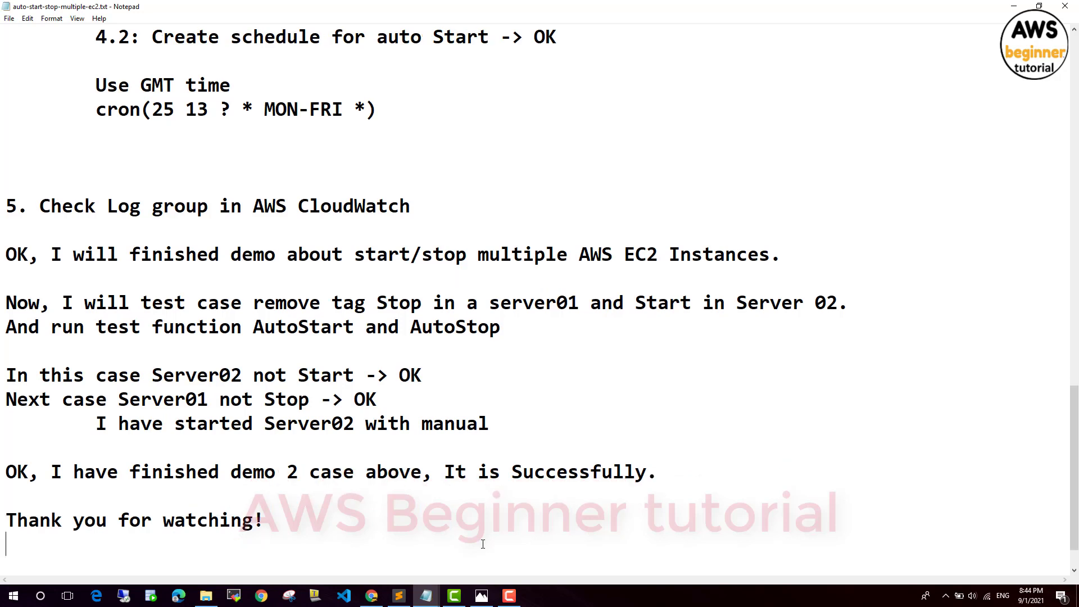
text(See you n)
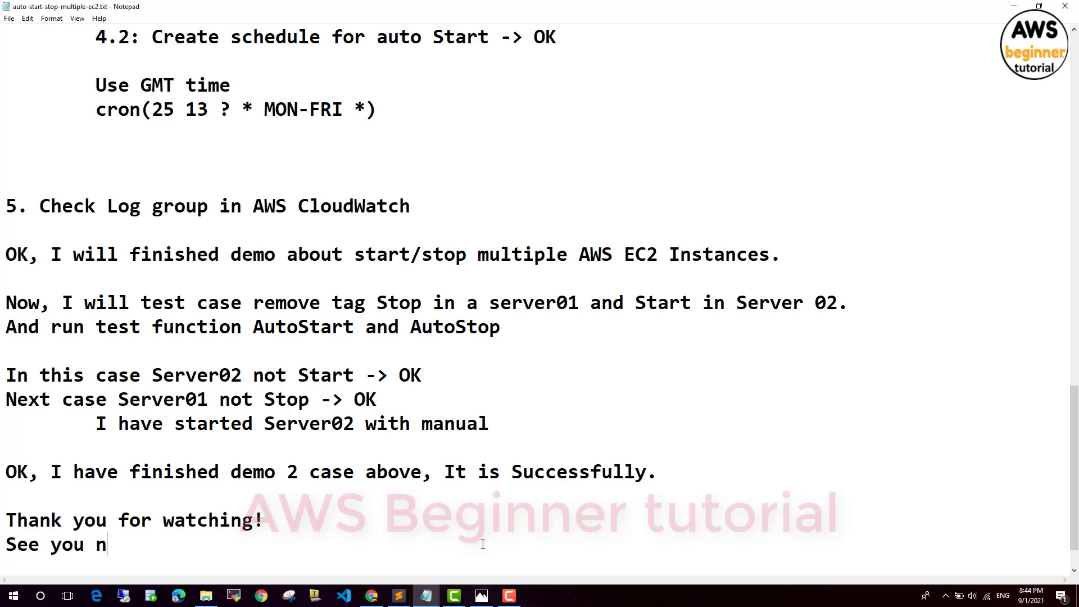
text(ext video)
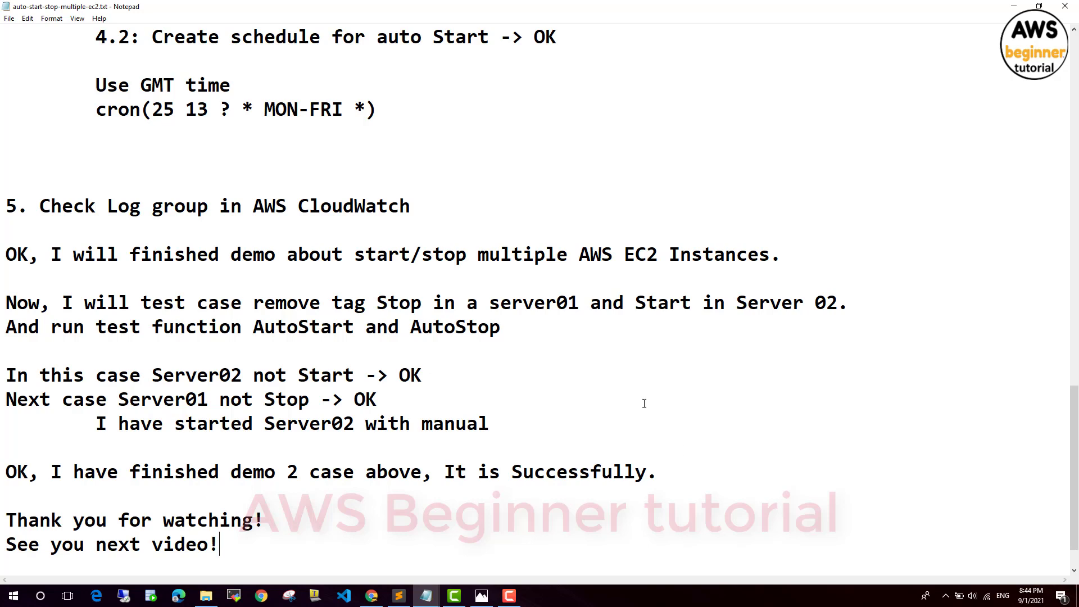
text(!)
Highlight the line "Please like, share, comment, and Subscribe to my channel, thank you so much!!!" in the notes' introduction.
scroll(650, 402, up, 20)
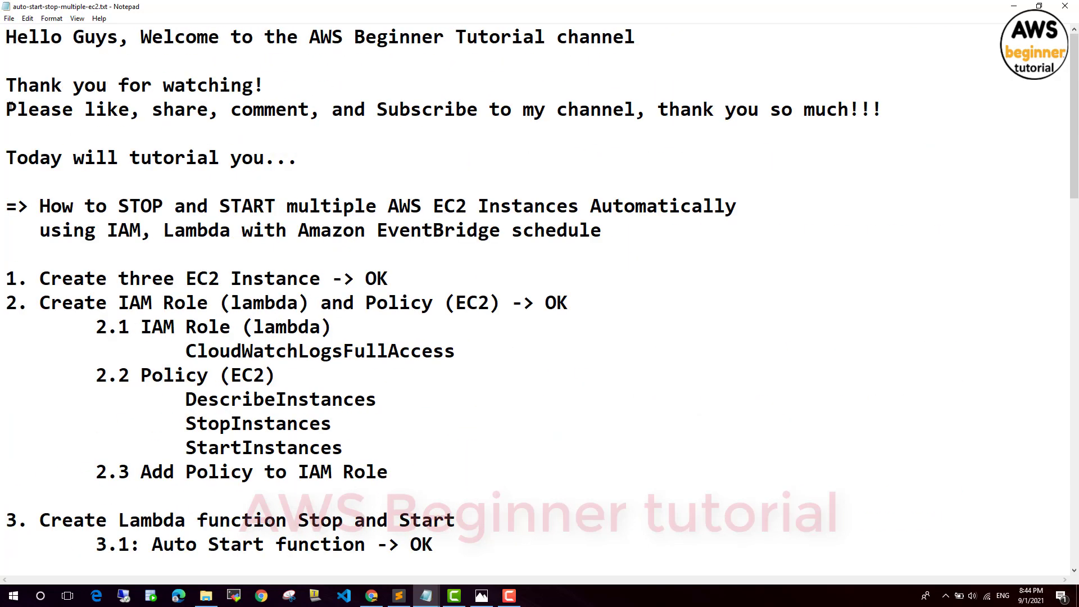
drag(6, 108, 889, 106)
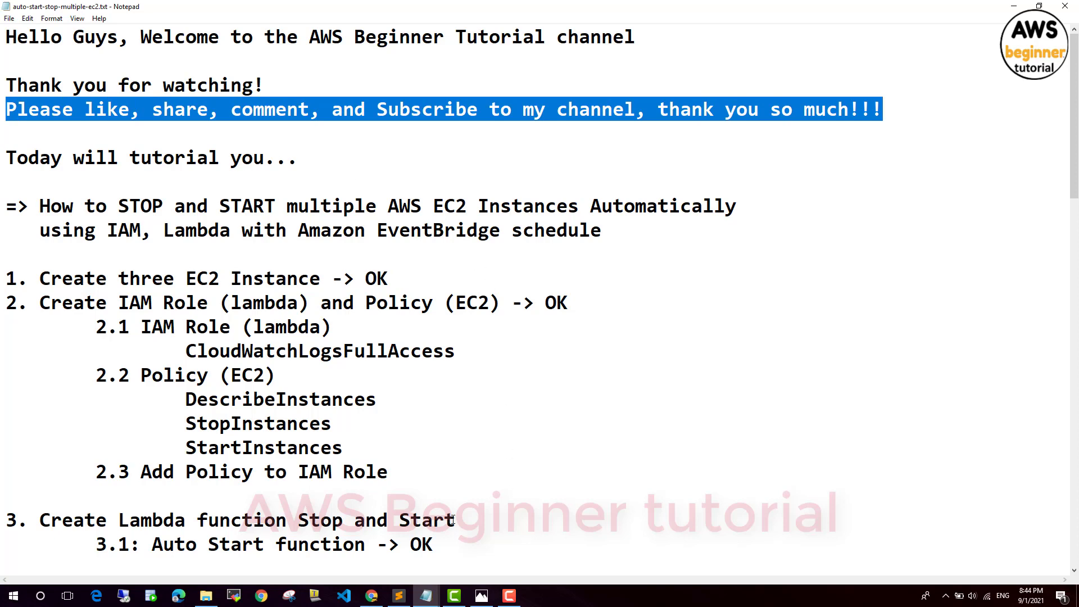